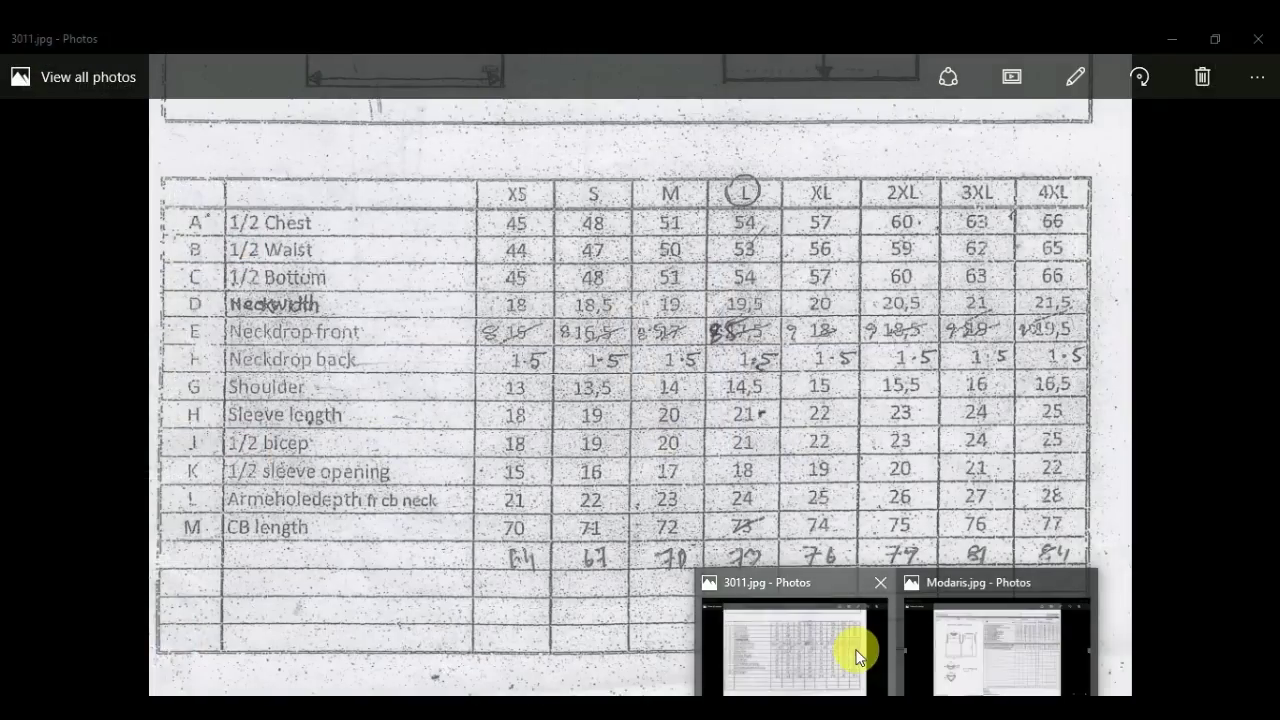
Examine the T-shirt sketches and the XS to 4XL measurement table in the 3011.jpg spec sheet
left_click(855, 652)
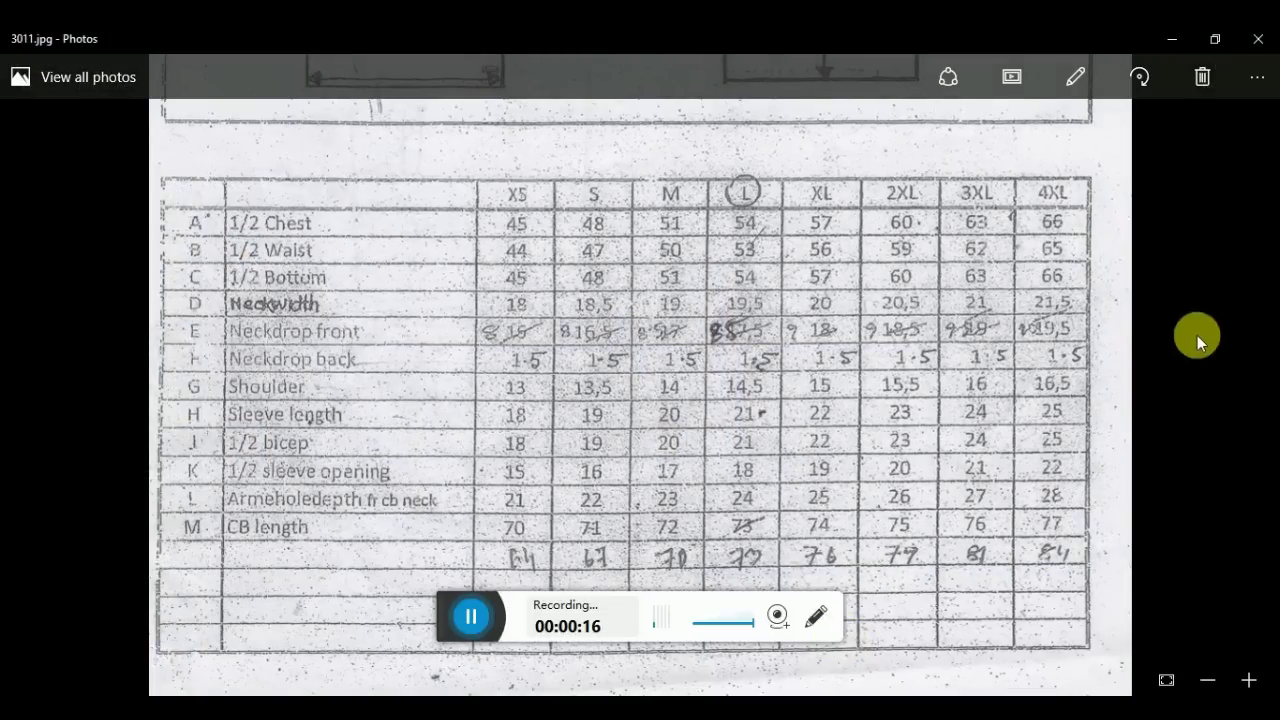
scroll(684, 350, "up", 4)
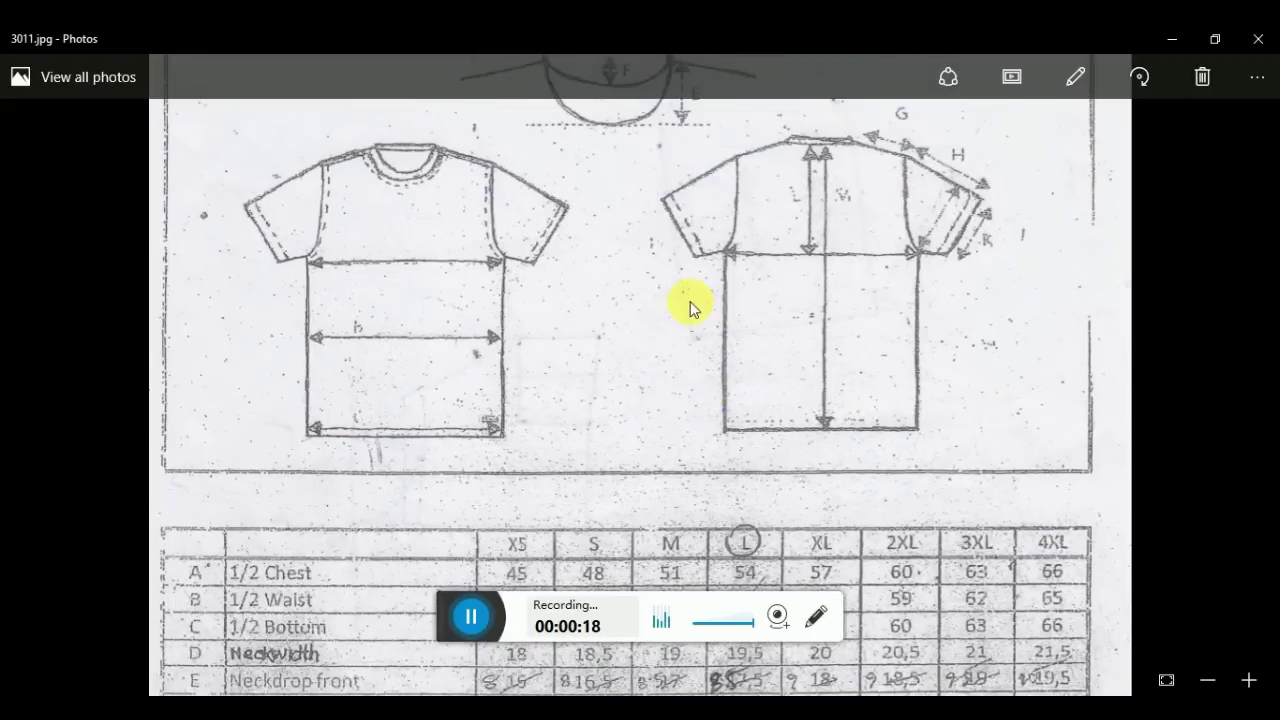
scroll(636, 300, "up", 2)
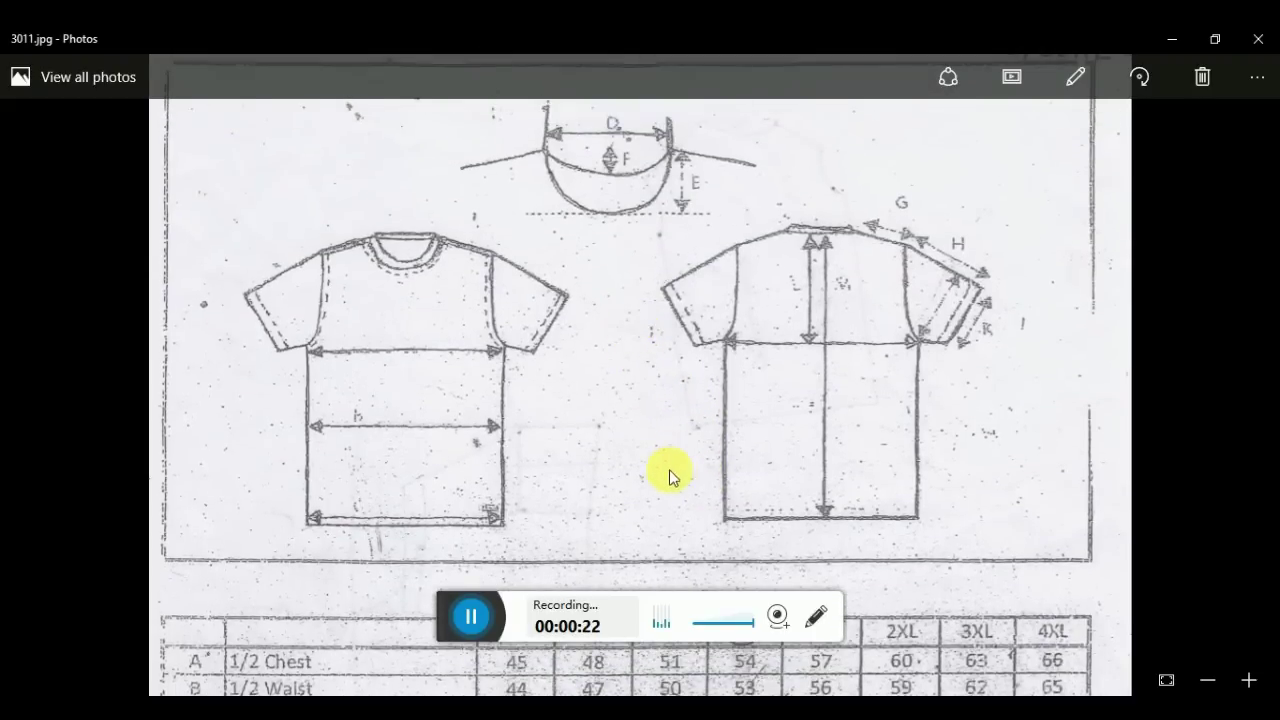
scroll(672, 420, "down", 4)
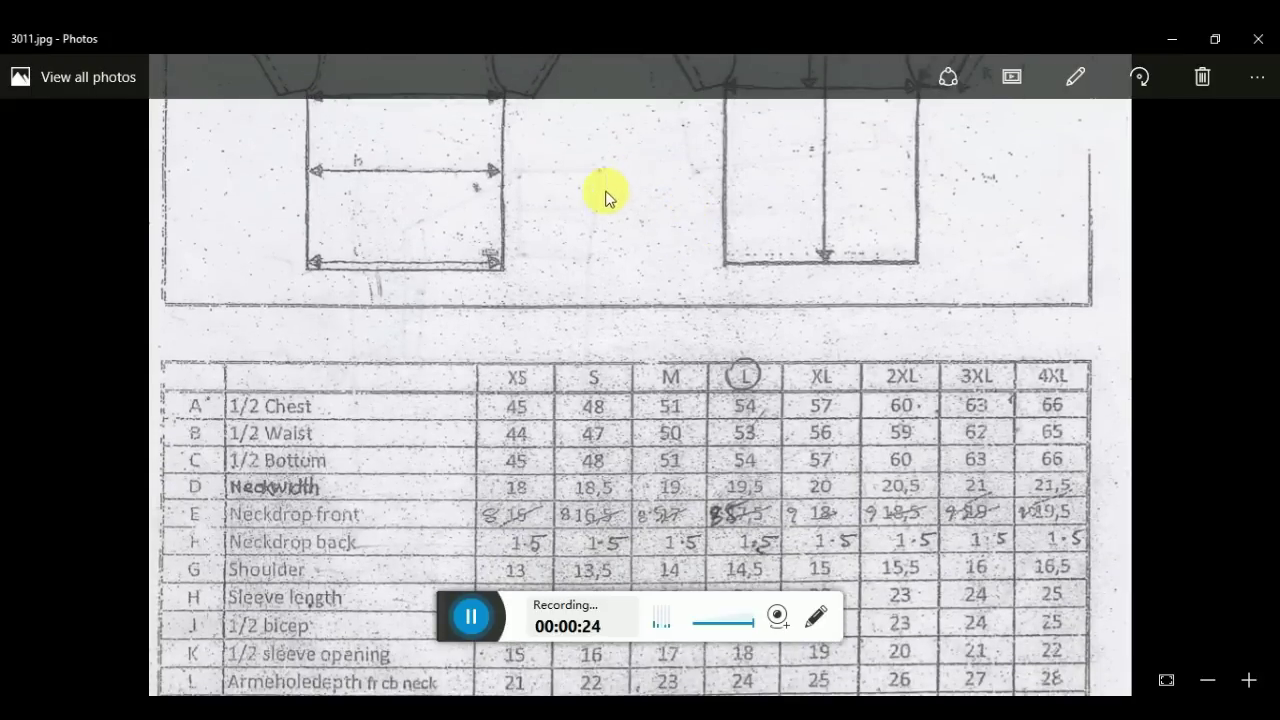
scroll(605, 197, "up", 3)
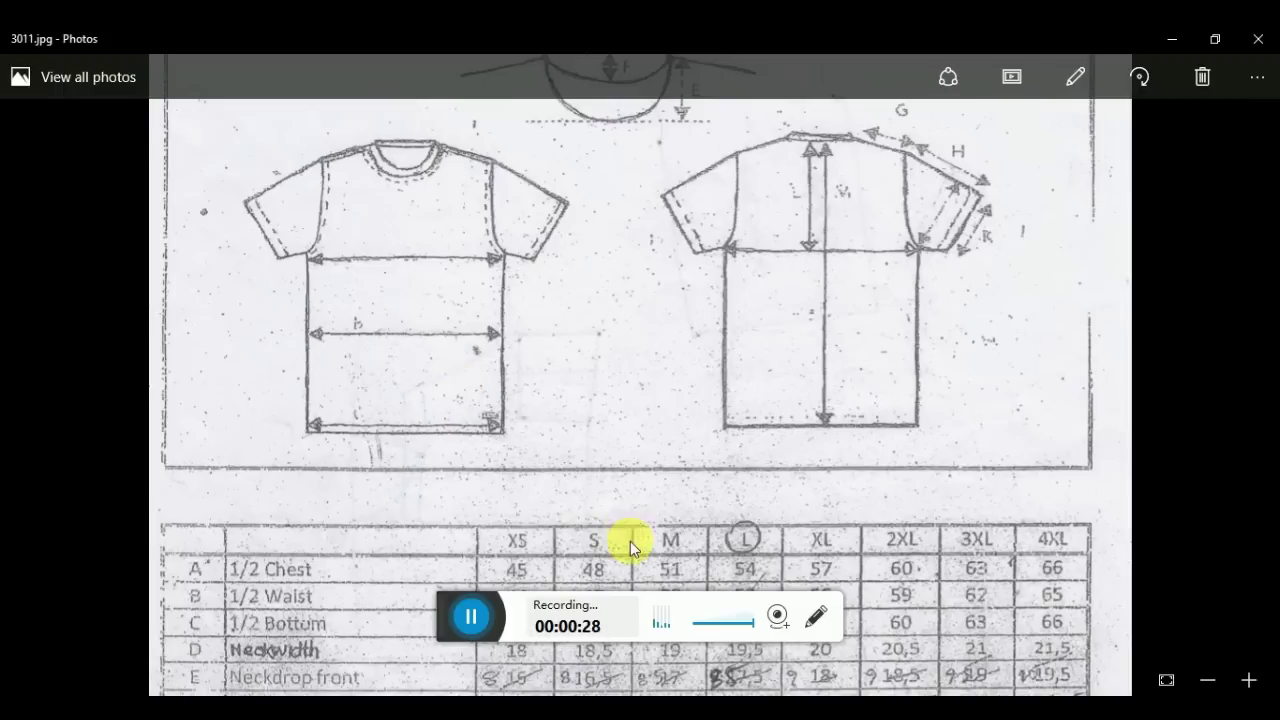
left_click_drag(630, 541, 634, 277)
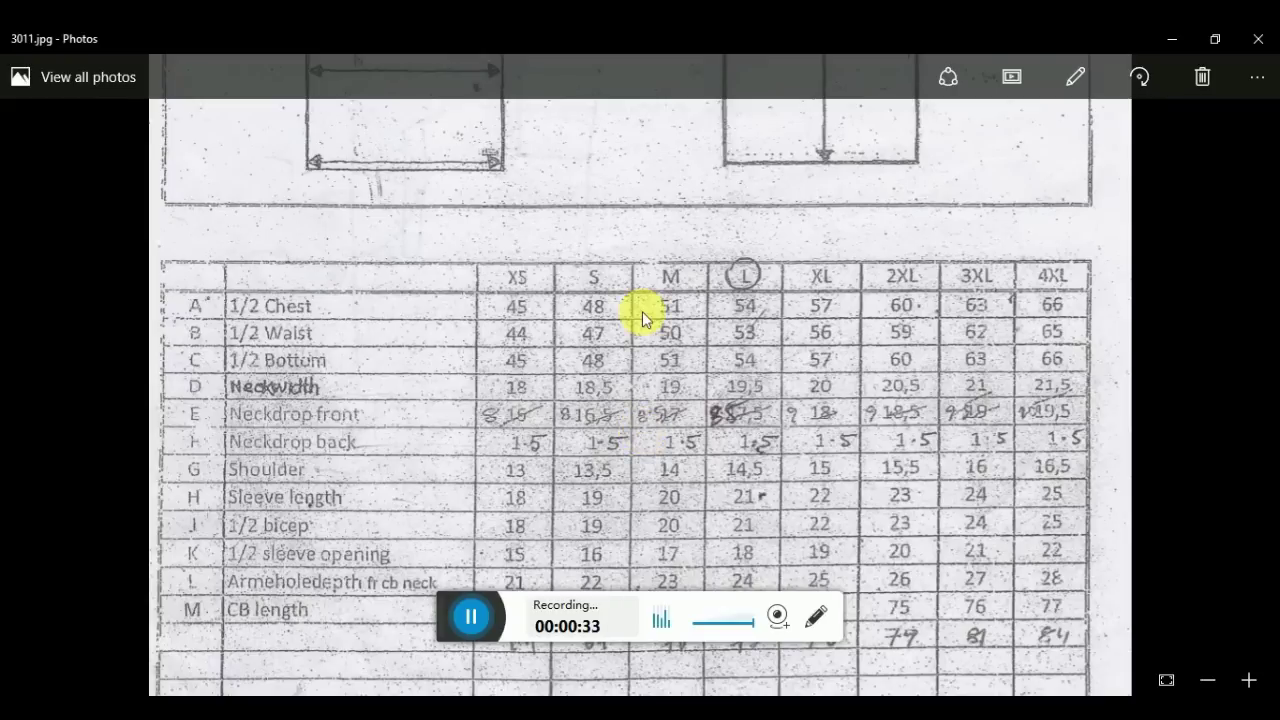
scroll(630, 323, "down", 1)
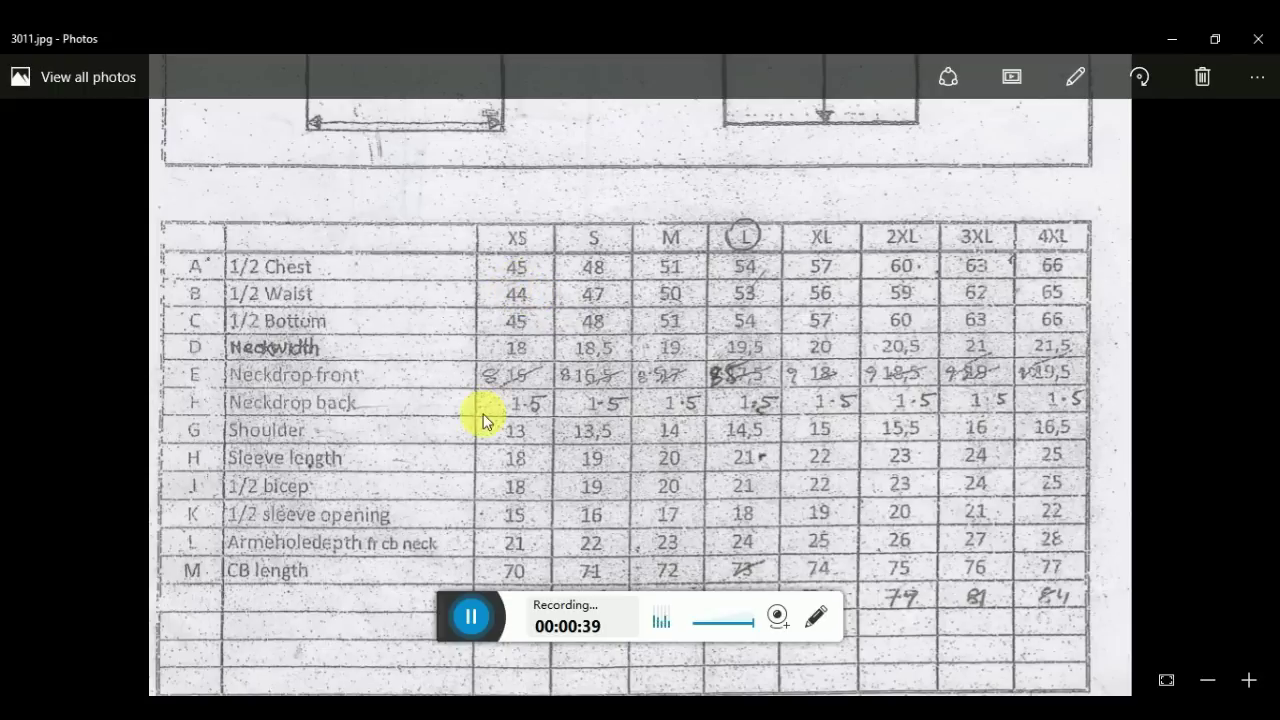
Switch to the desktop and create a new folder named xyz there
key("alt+Tab")
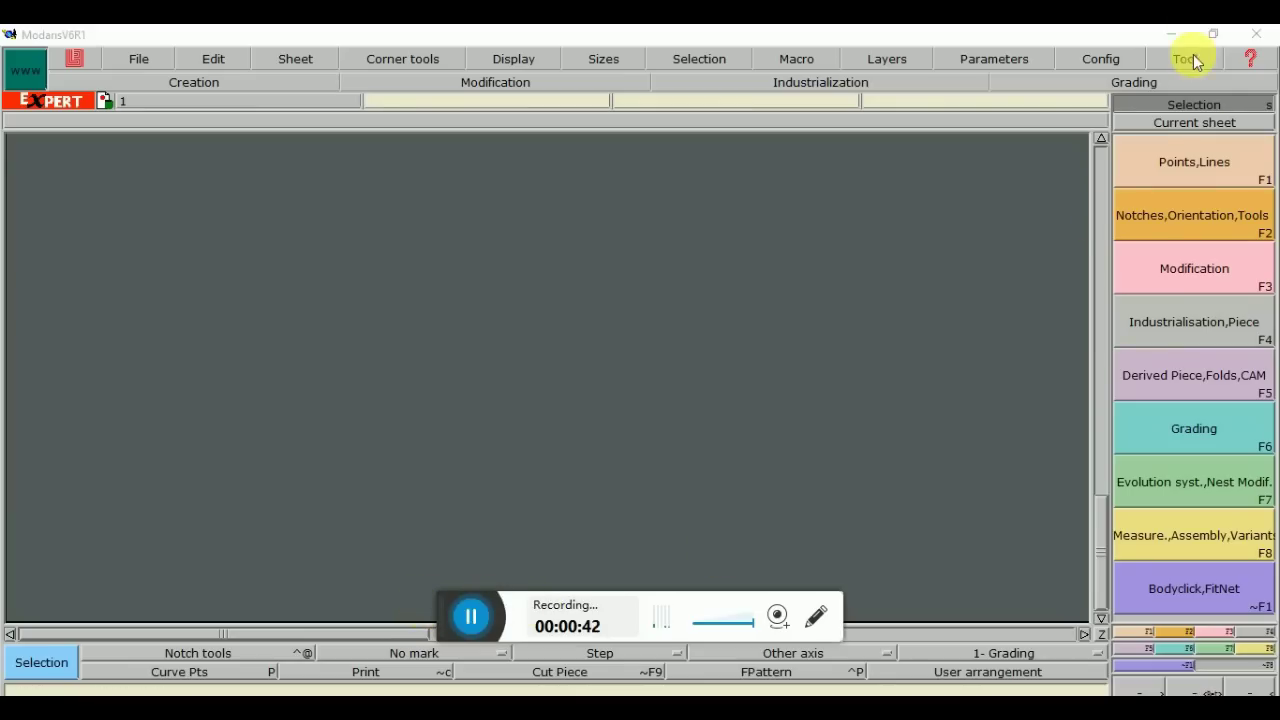
left_click(1170, 34)
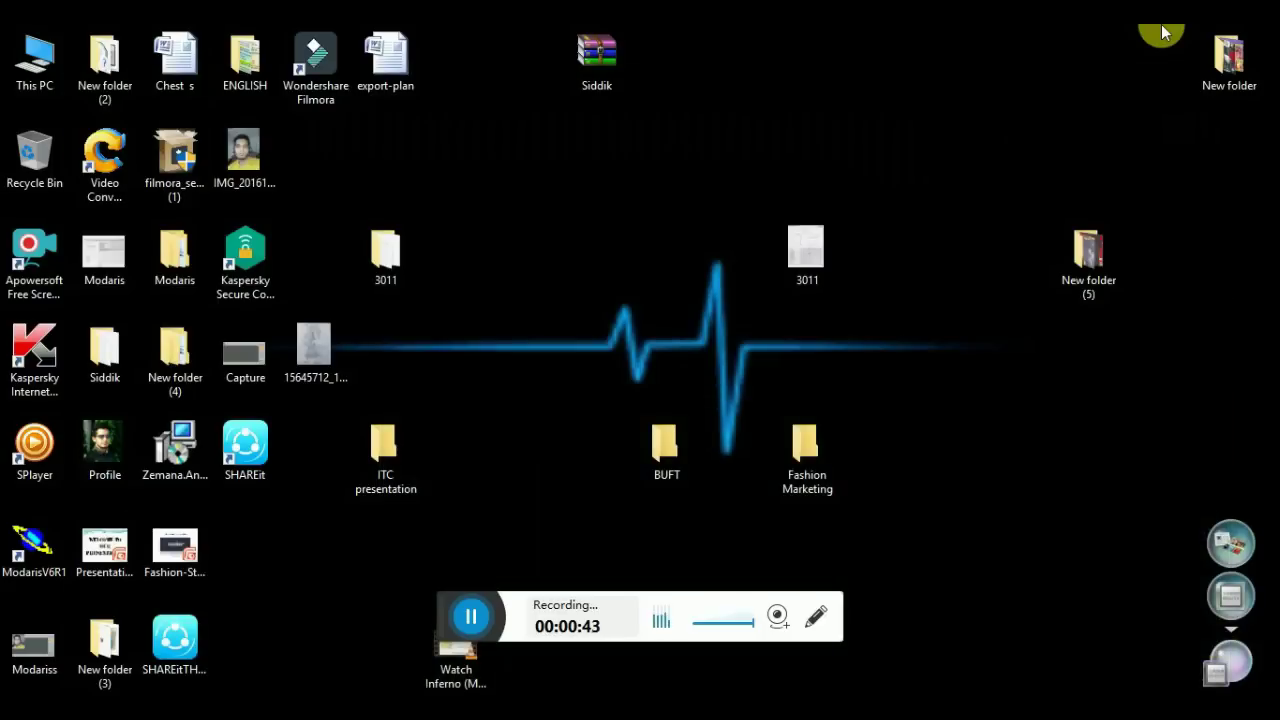
right_click(509, 163)
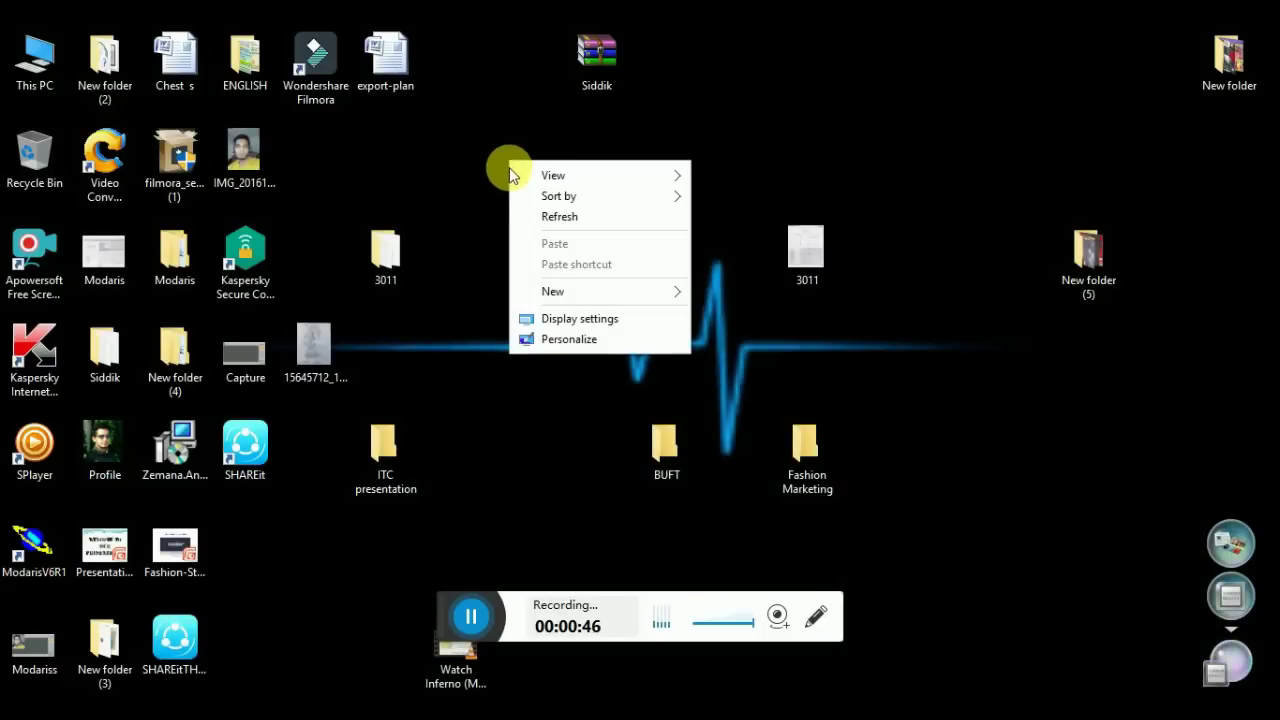
mouse_move(640, 290)
left_click(716, 289)
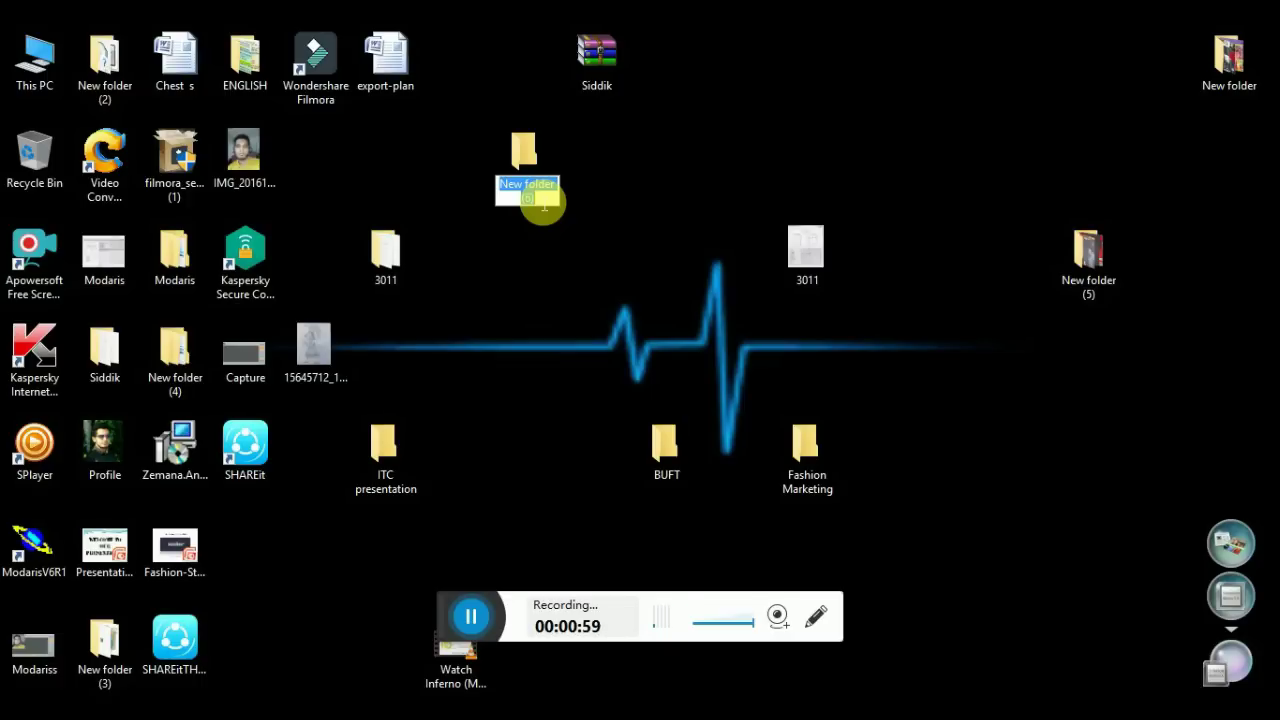
type("xyz")
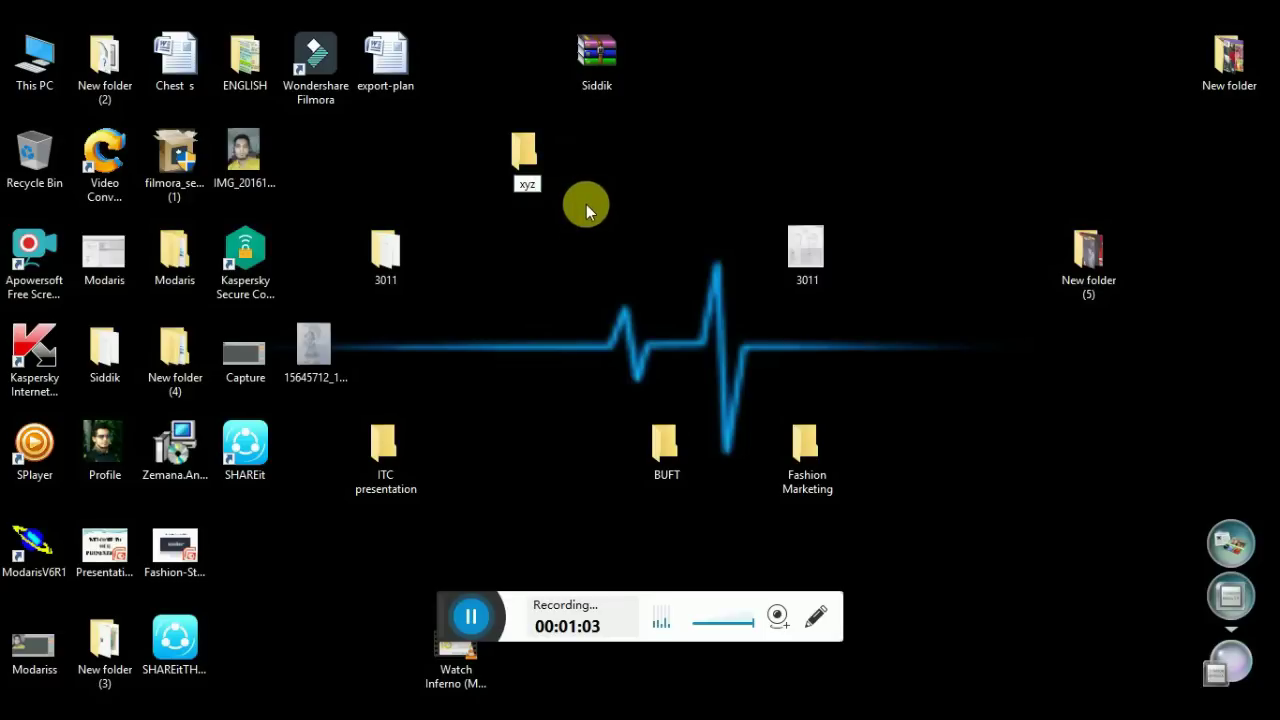
key("Return")
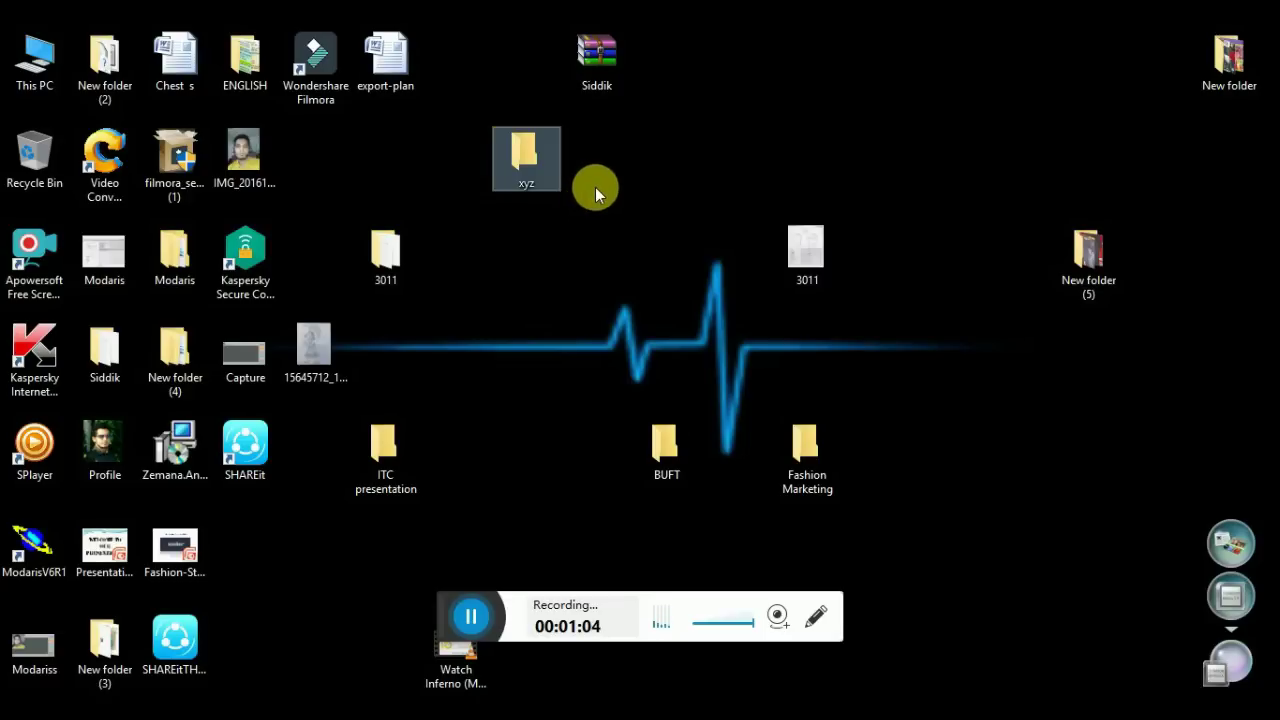
Open the xyz folder and create a text document in it named "xs 4xl"
double_click(521, 161)
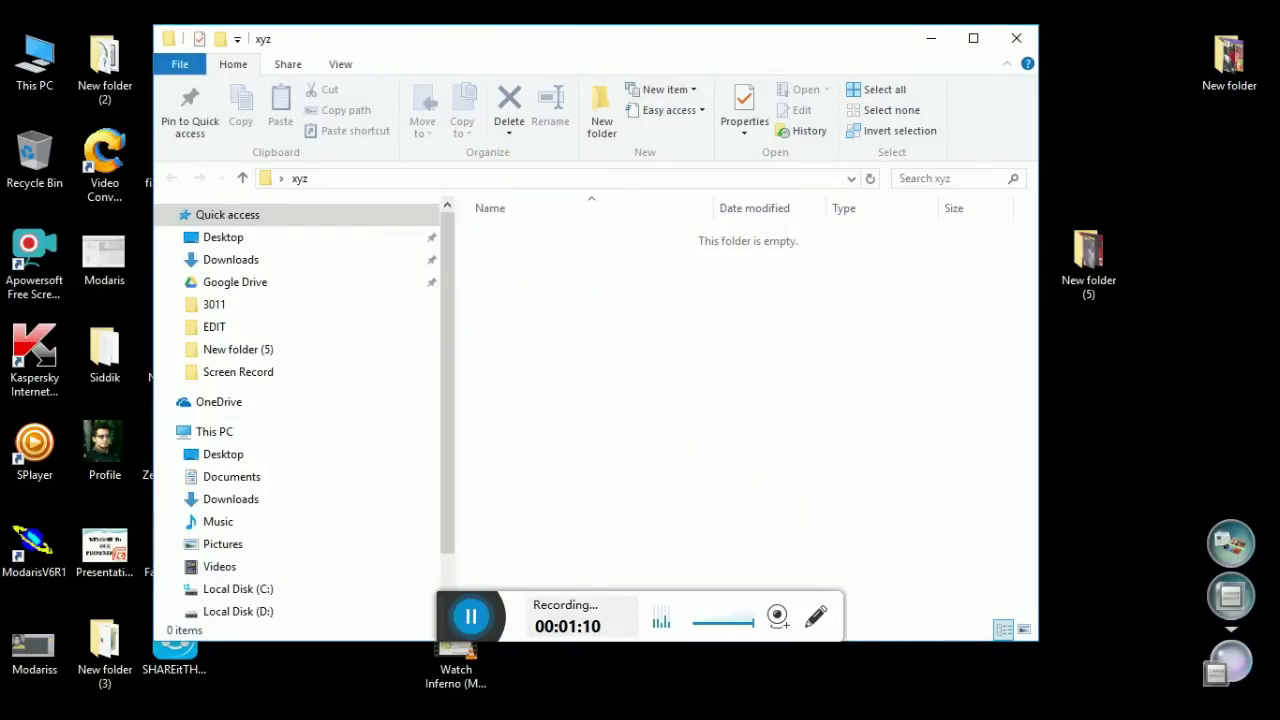
mouse_move(800, 712)
left_click(828, 668)
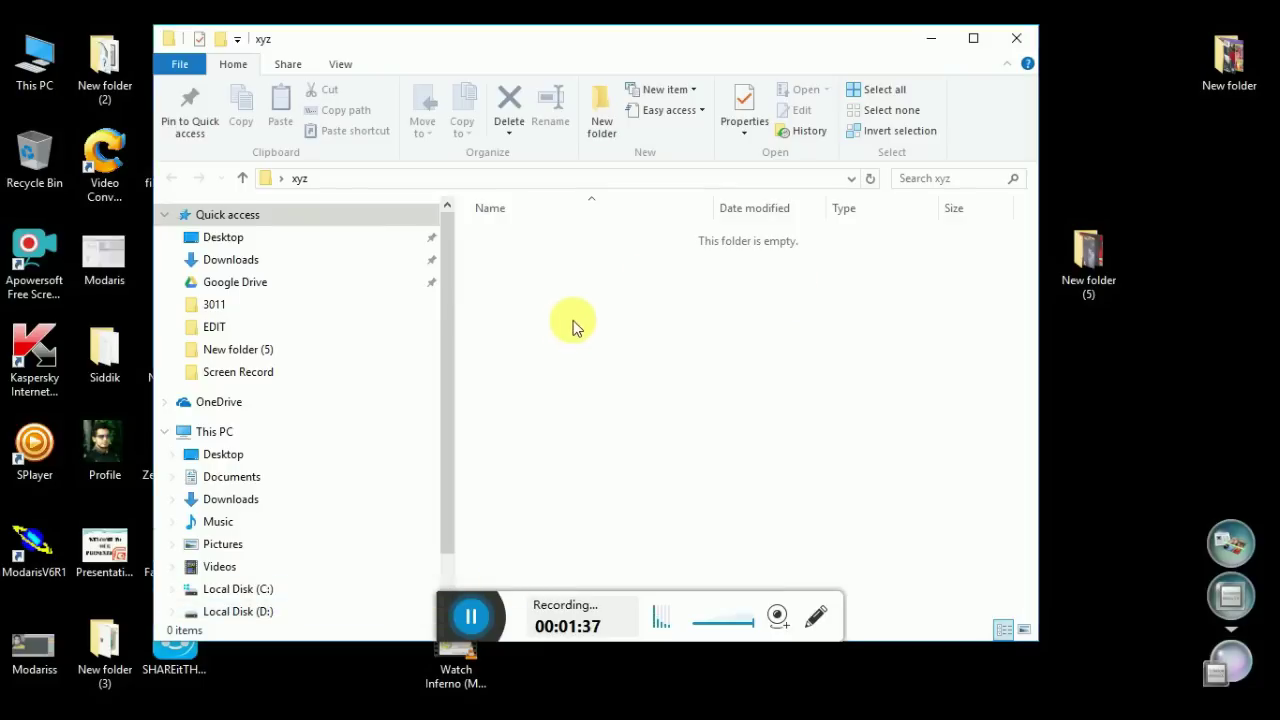
right_click(568, 320)
mouse_move(680, 519)
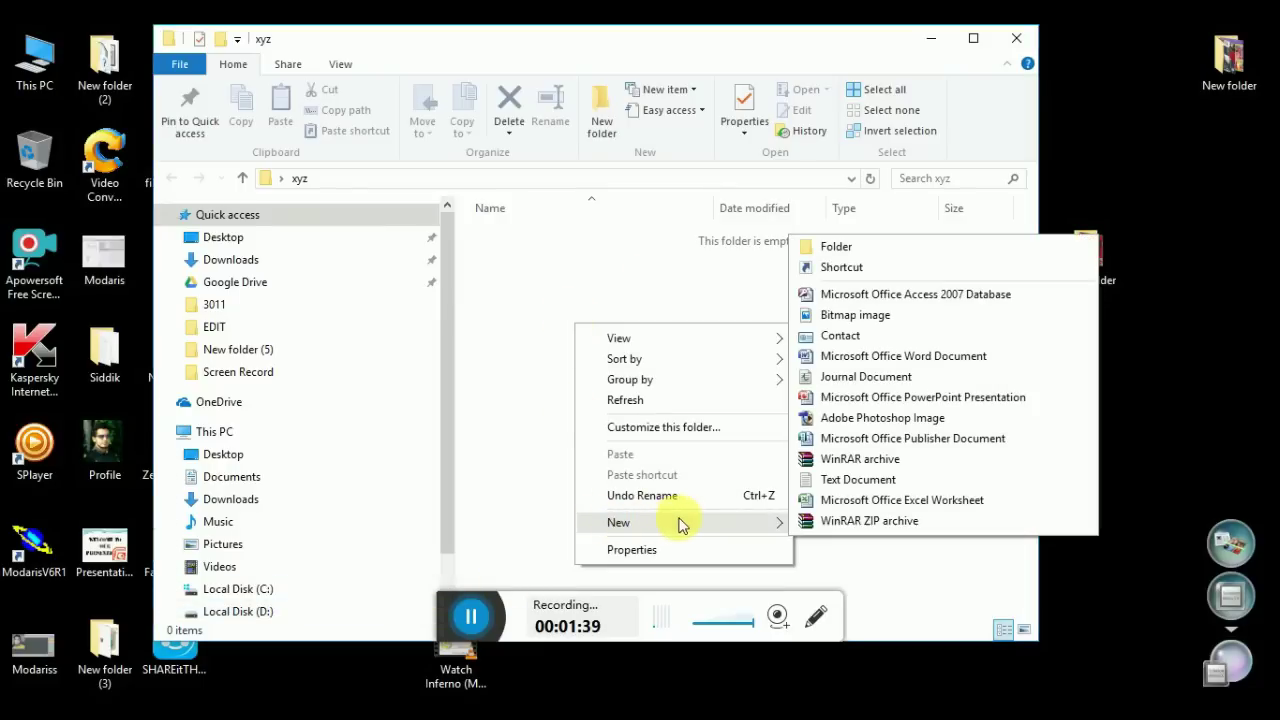
left_click(857, 479)
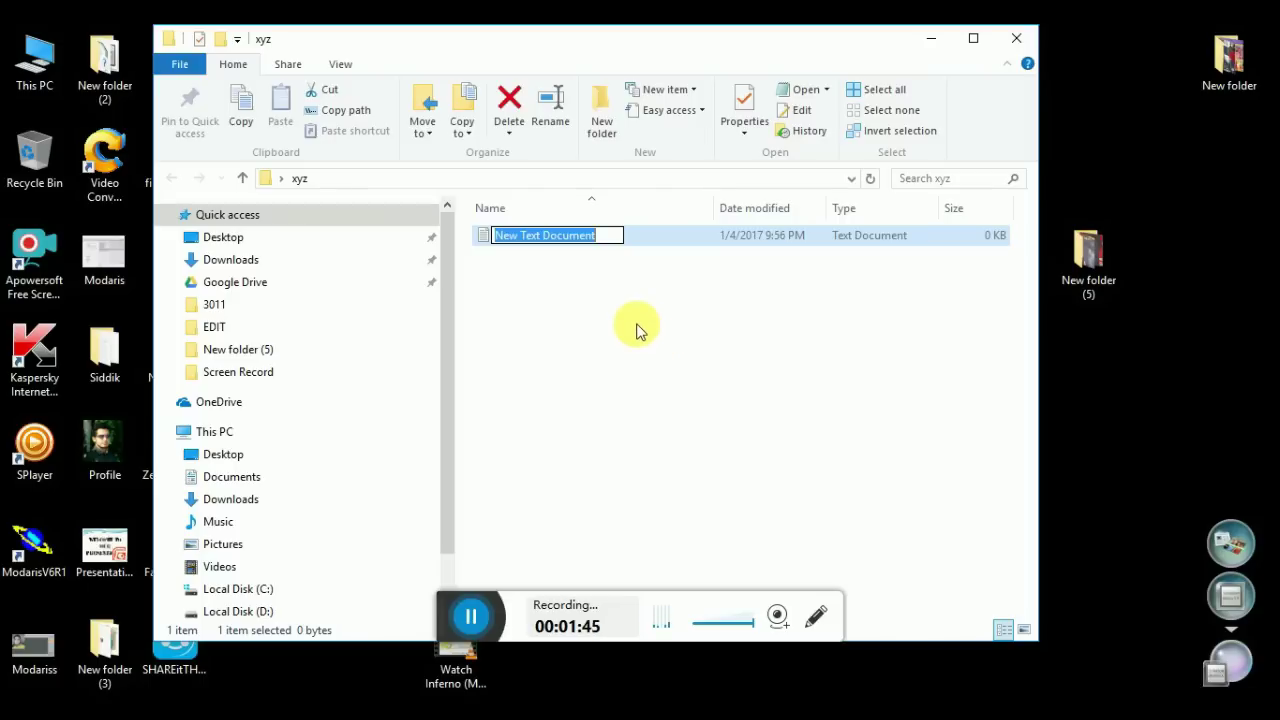
type("x")
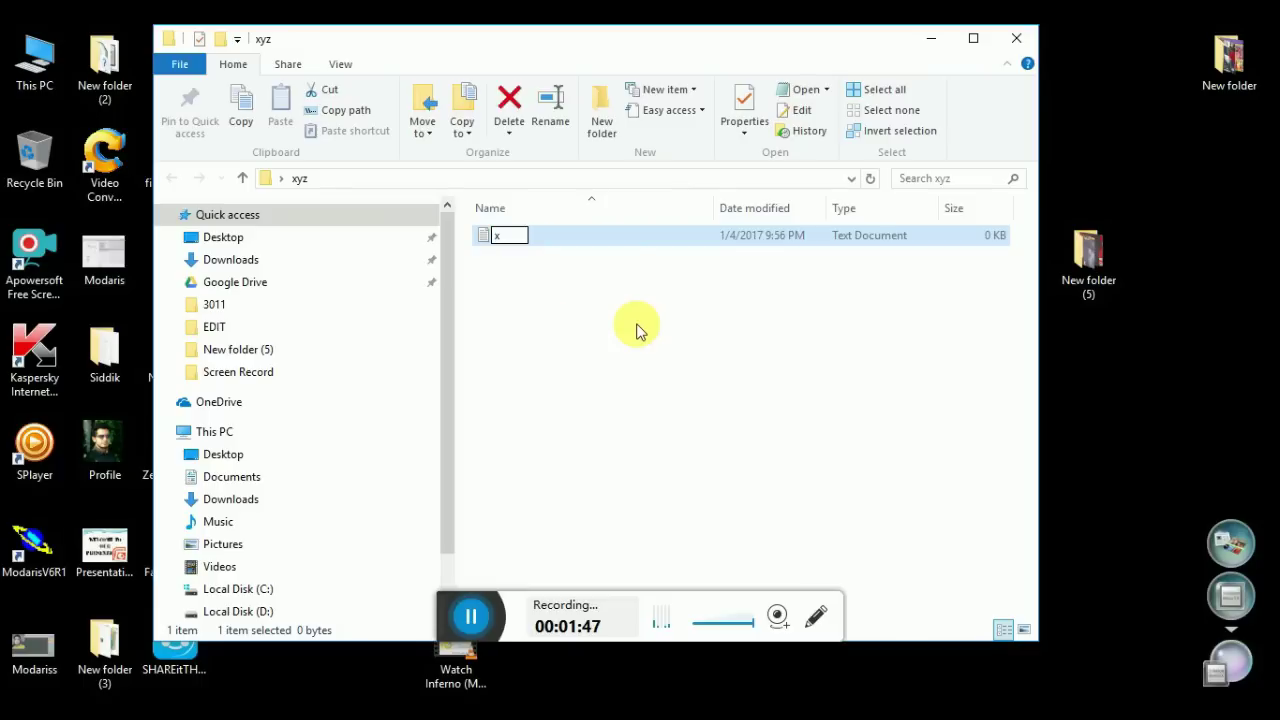
type("sa")
key("BackSpace")
type("4xl")
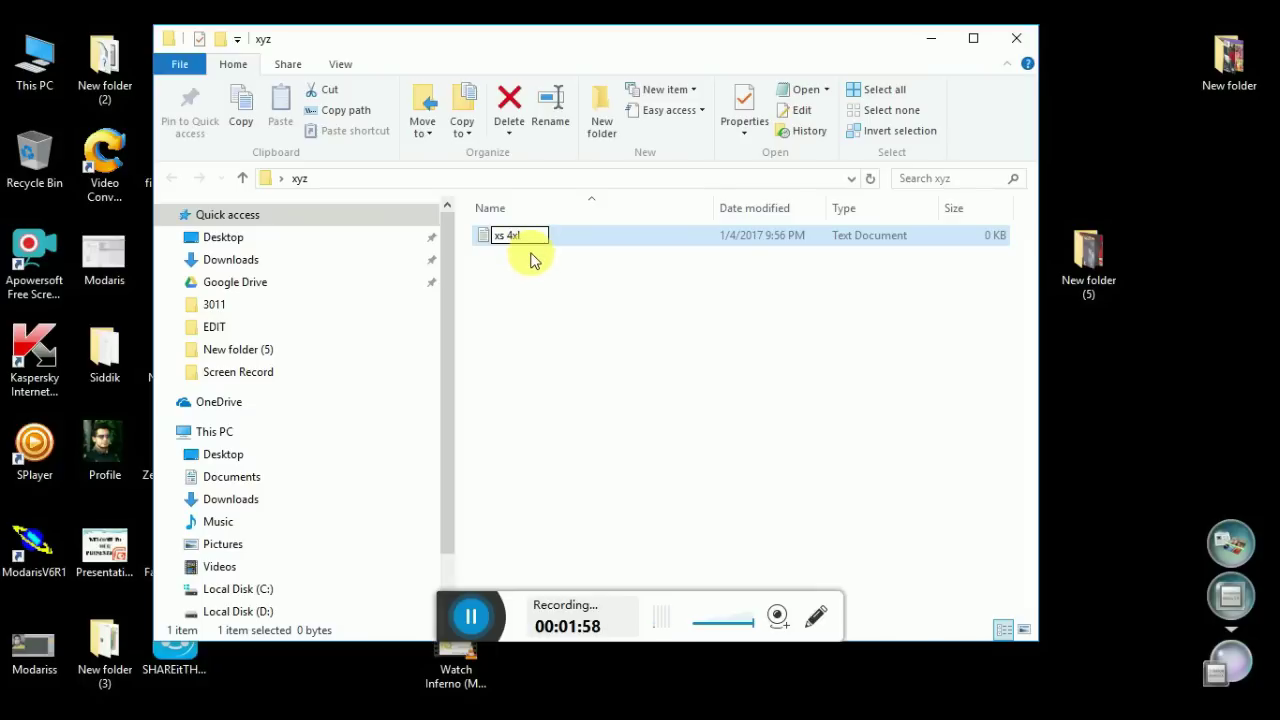
left_click(540, 291)
Fill the "xs 4xl" text file with alpha, xs, s, m, *l, xl, 2xl, 3xl and 4xl on separate lines, and close it
double_click(502, 237)
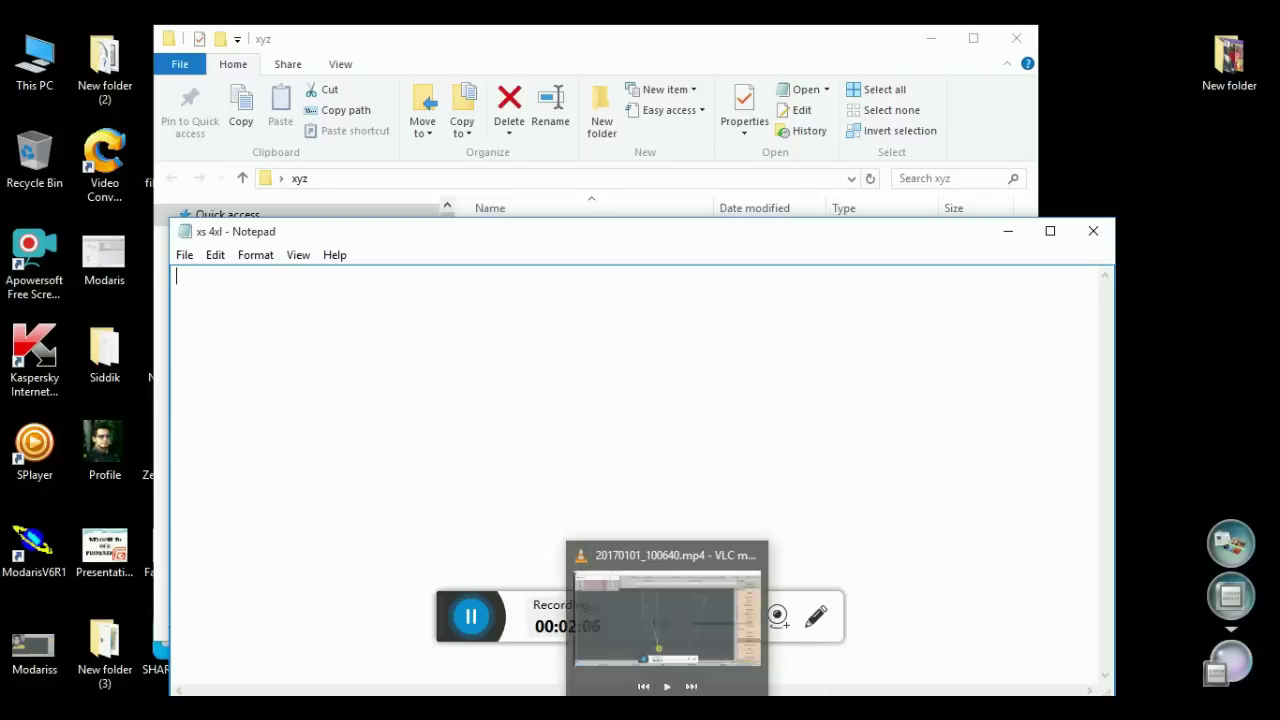
mouse_move(896, 708)
left_click(820, 663)
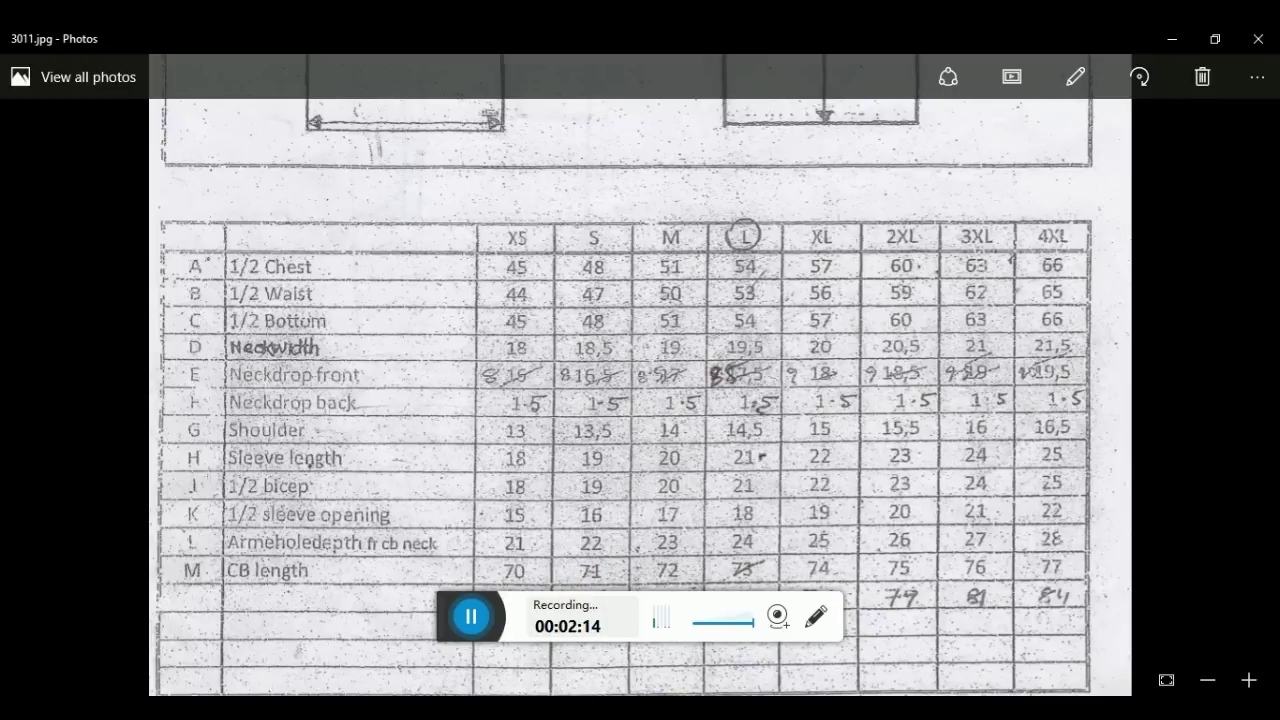
key("alt+Tab")
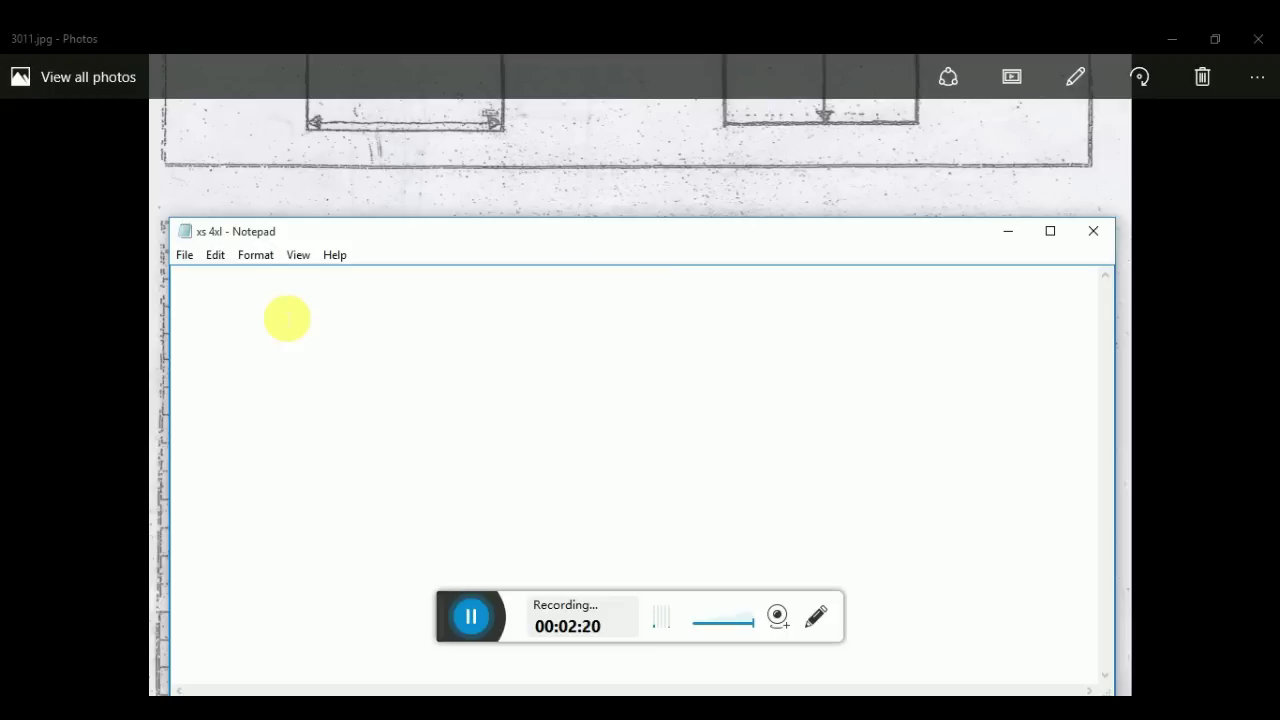
type("alpha")
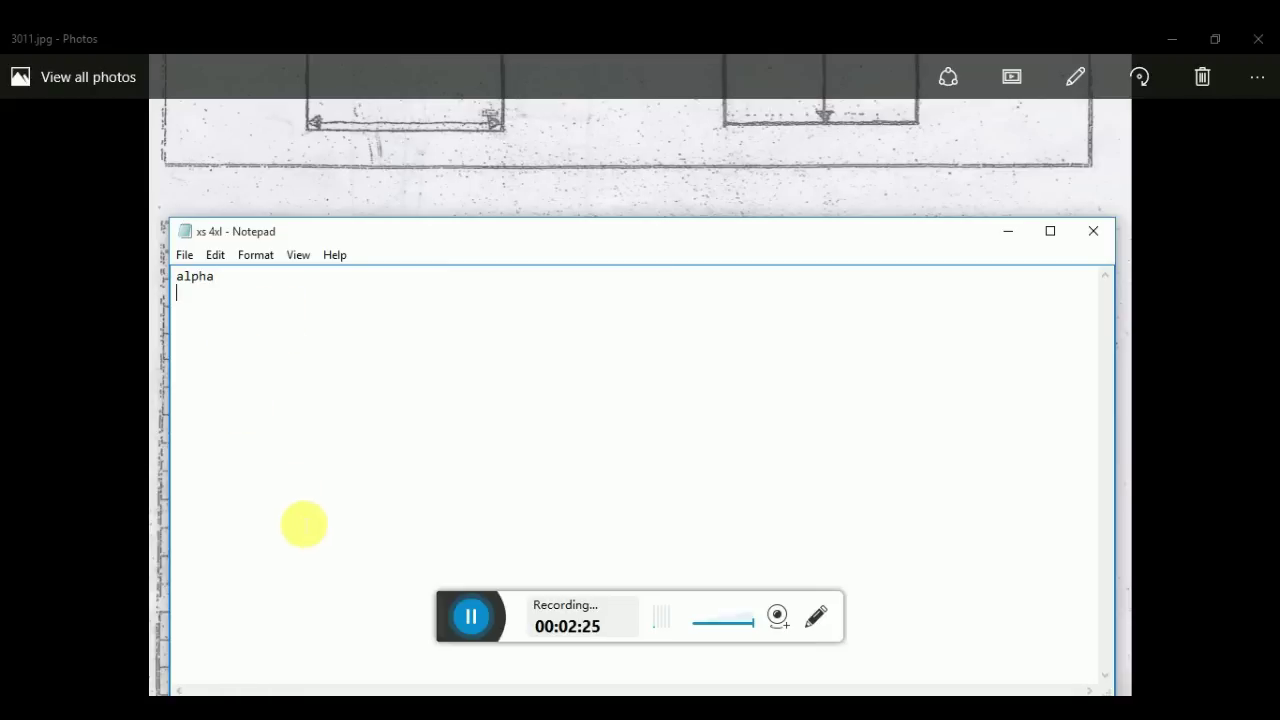
type("x")
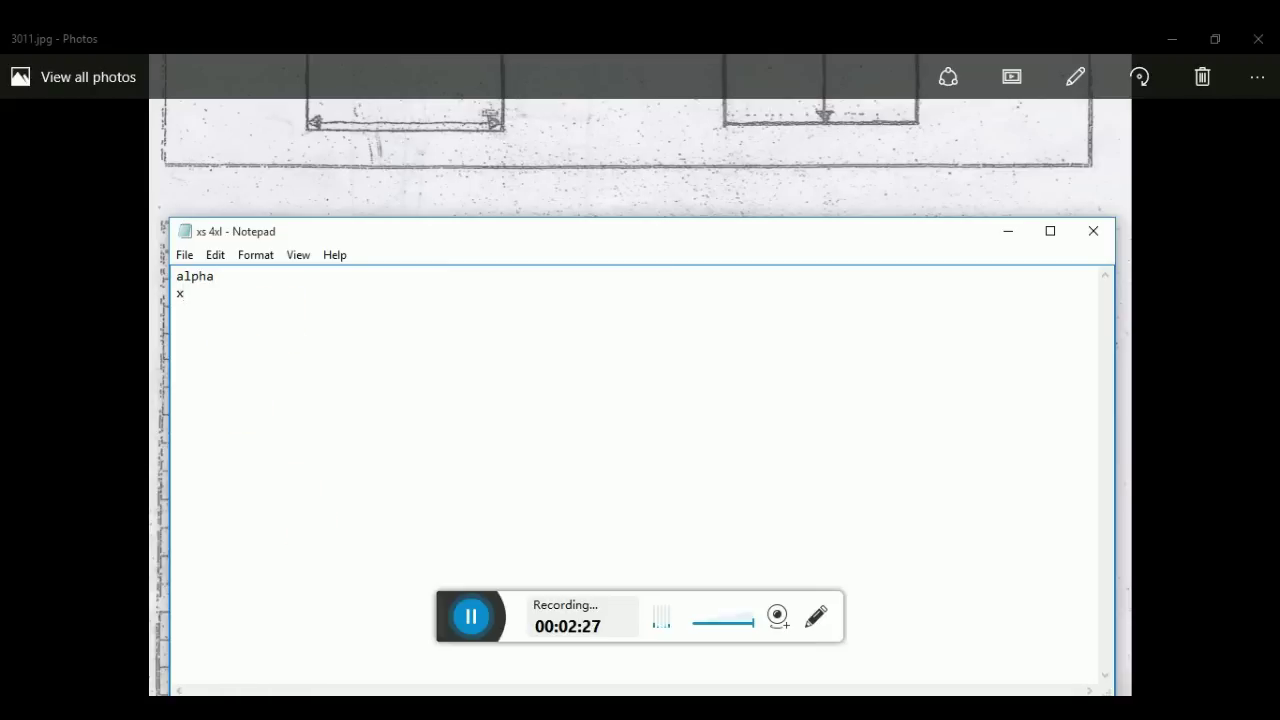
type("s")
left_click(471, 616)
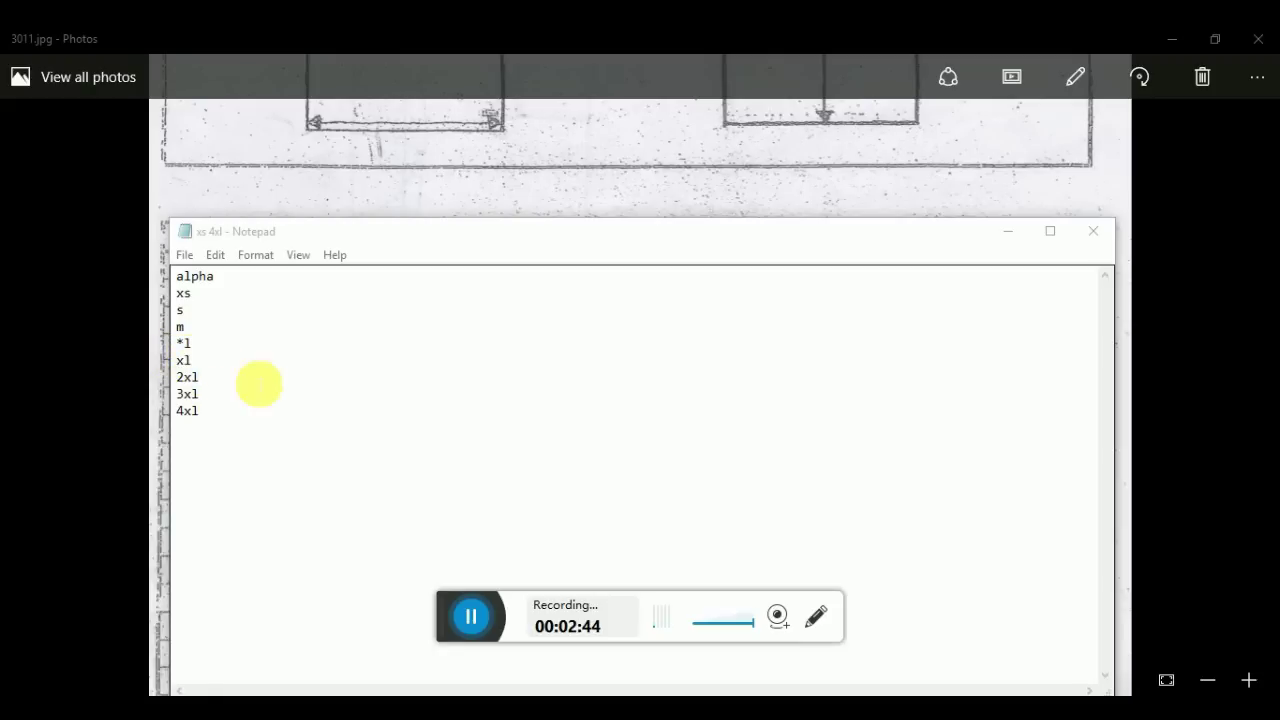
double_click(431, 246)
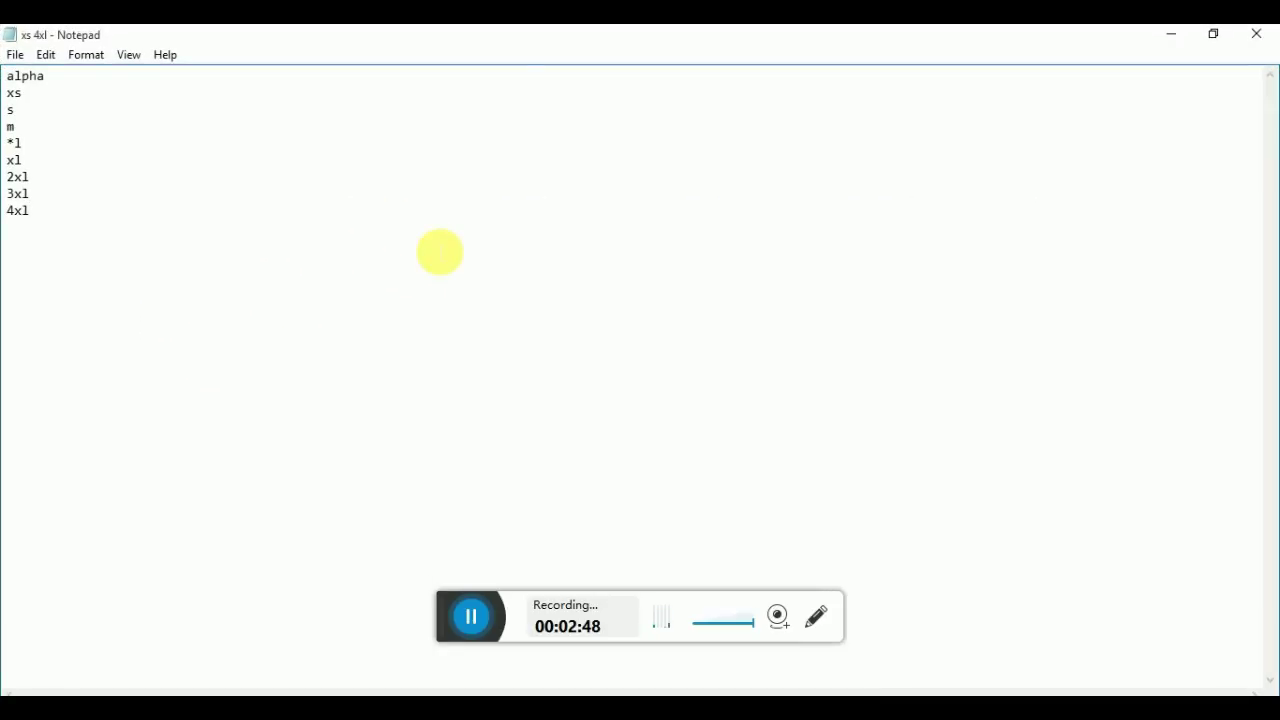
left_click(1257, 34)
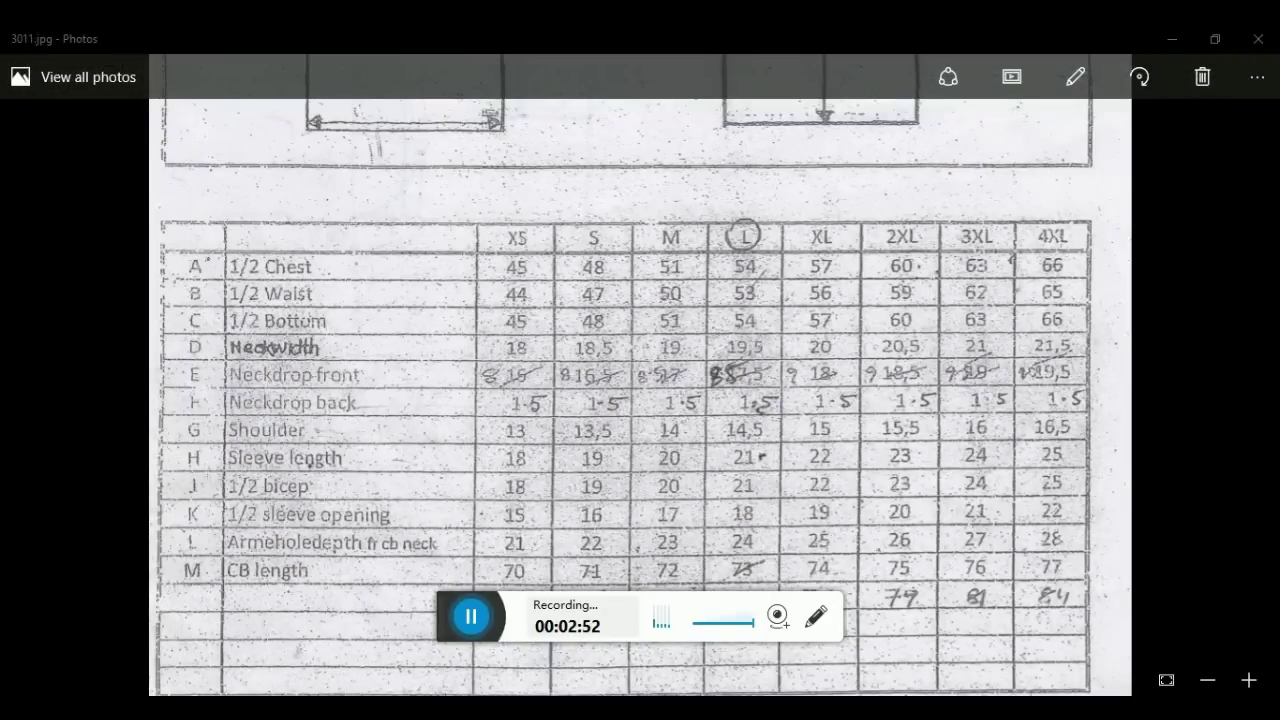
Switch to Modaris and create a new model named 3011E, checking the style number in the 3011.jpg spec sheet
key("alt+Tab")
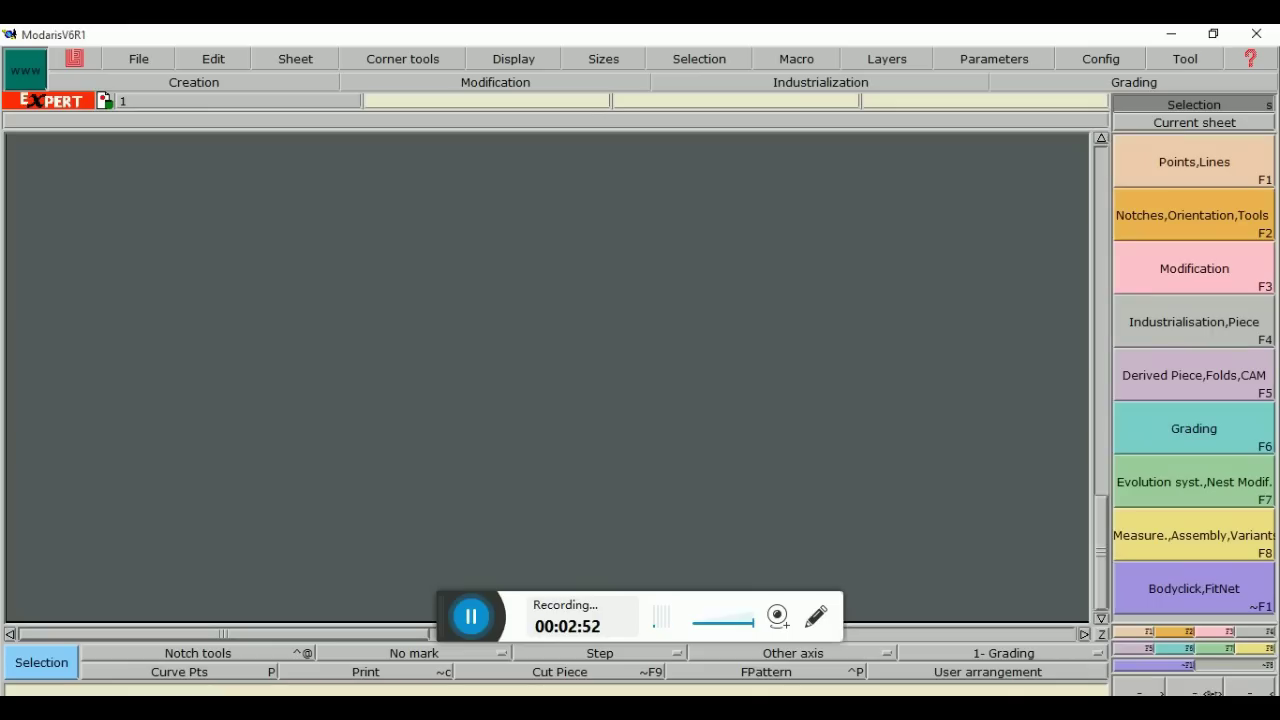
left_click(148, 60)
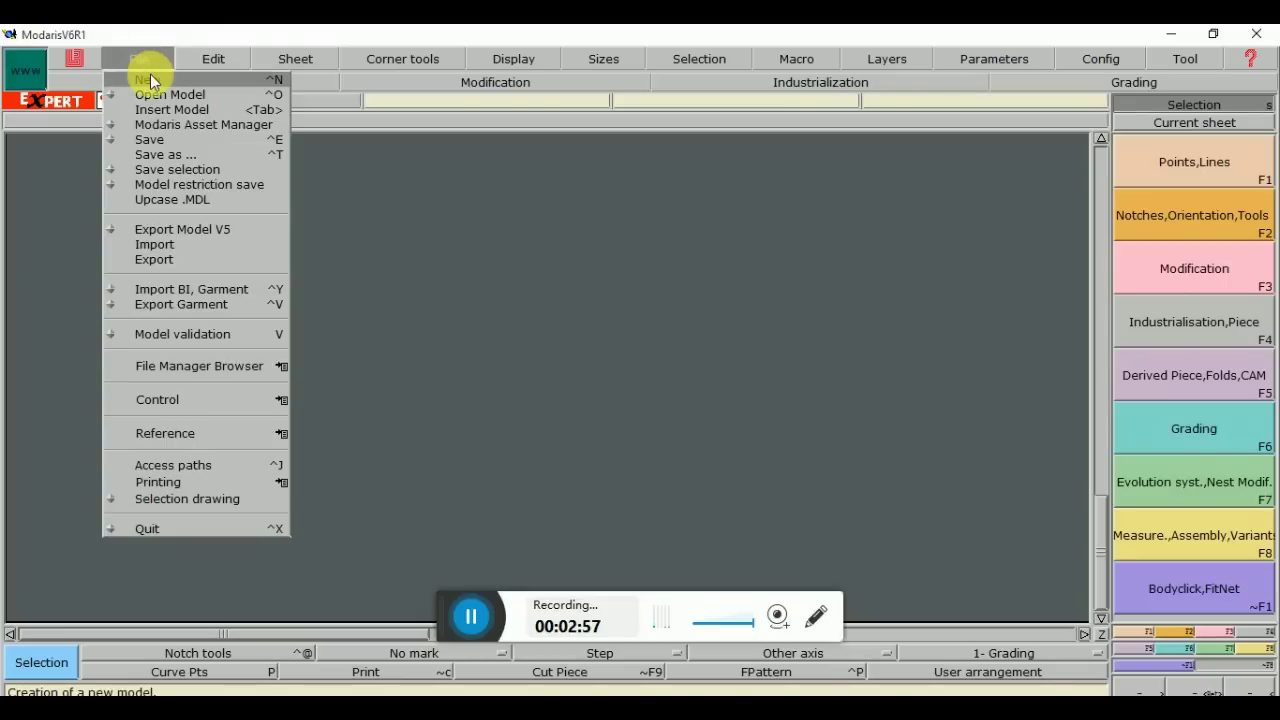
left_click(150, 79)
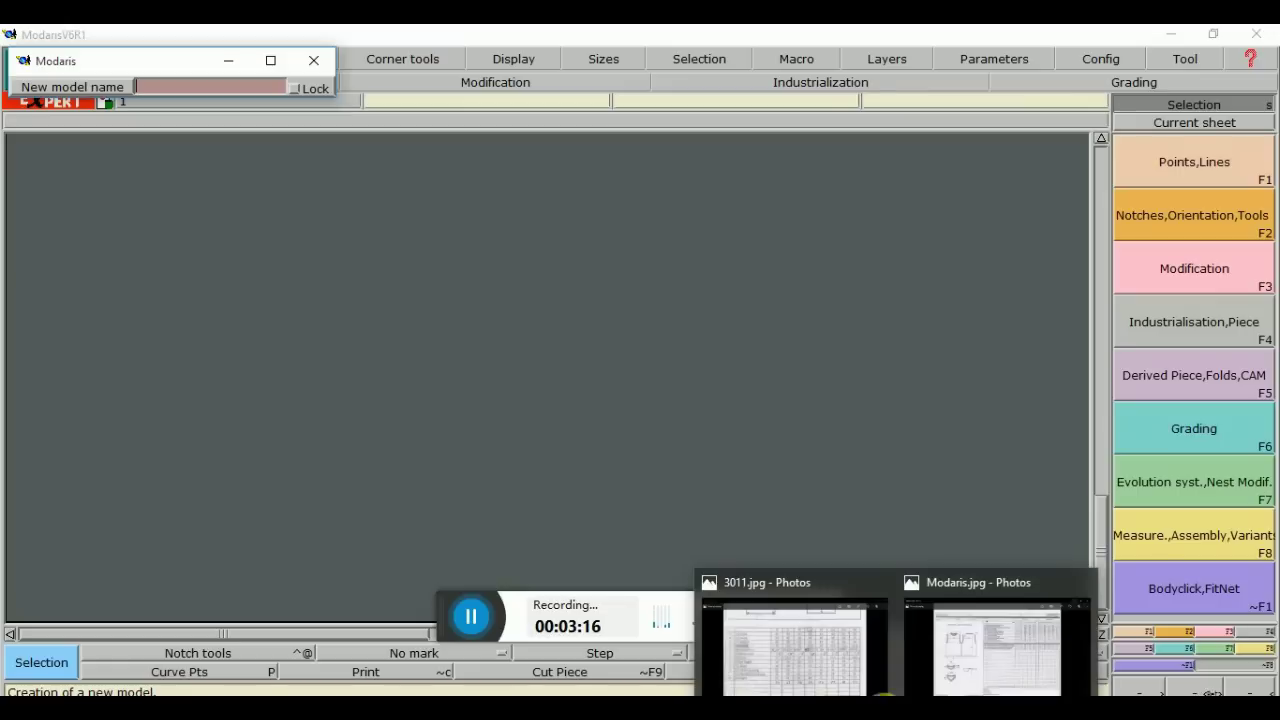
left_click(835, 660)
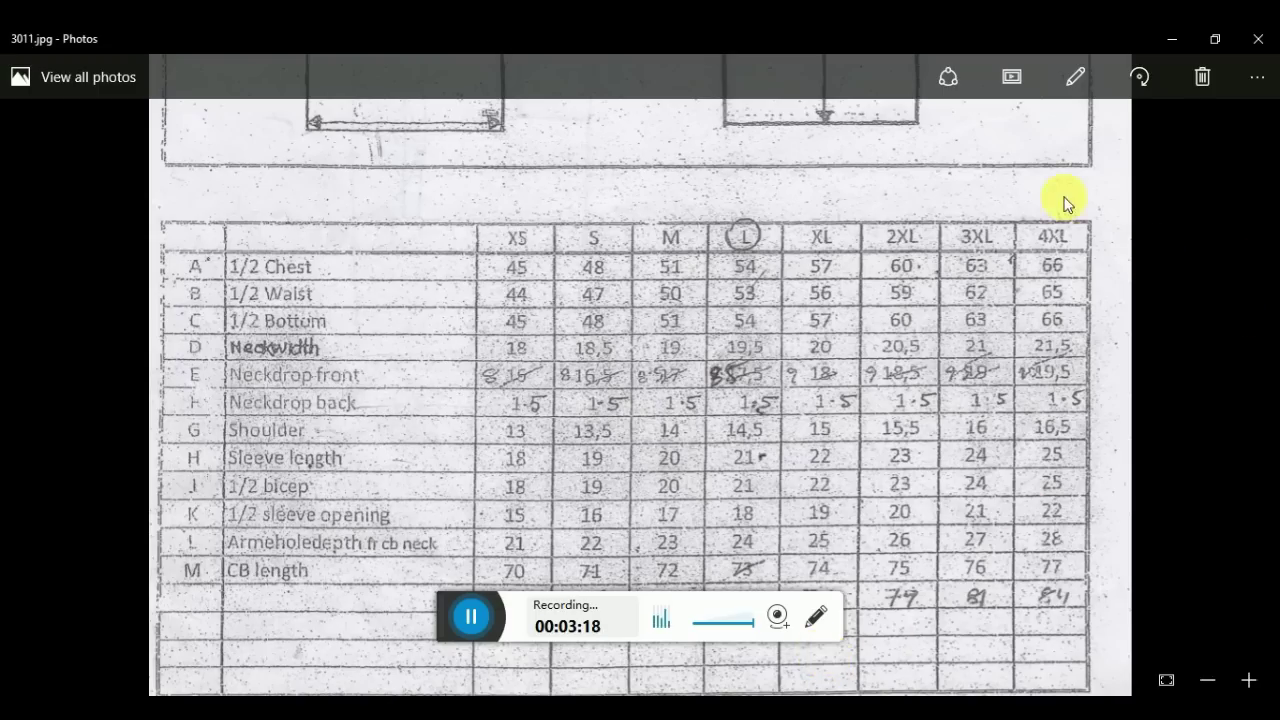
scroll(1050, 350, "up", 3)
scroll(990, 300, "up", 2)
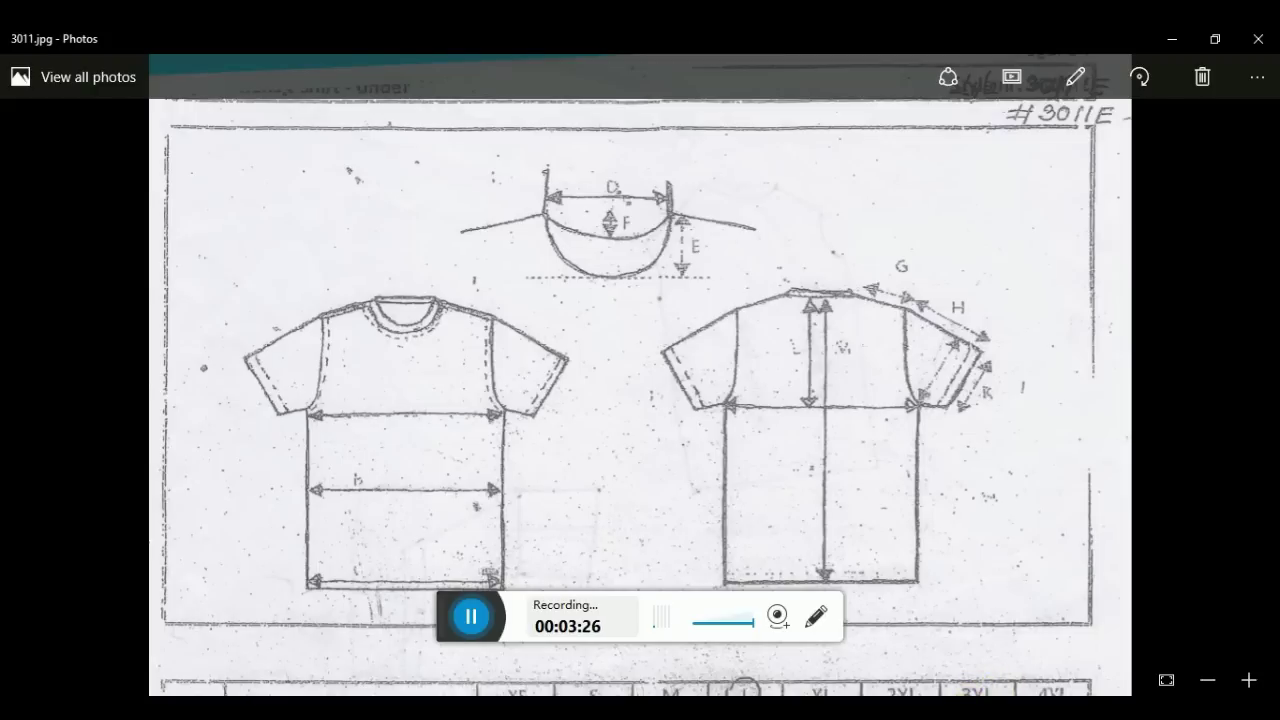
left_click(878, 665)
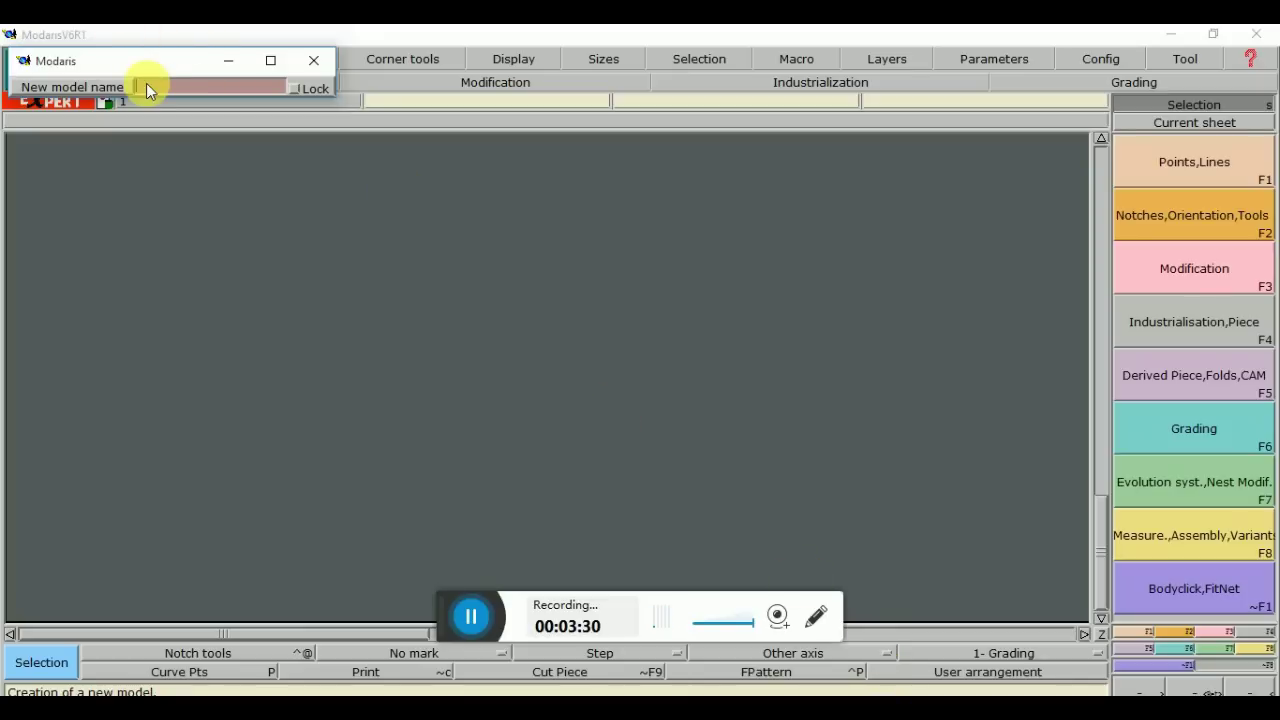
type("3011E")
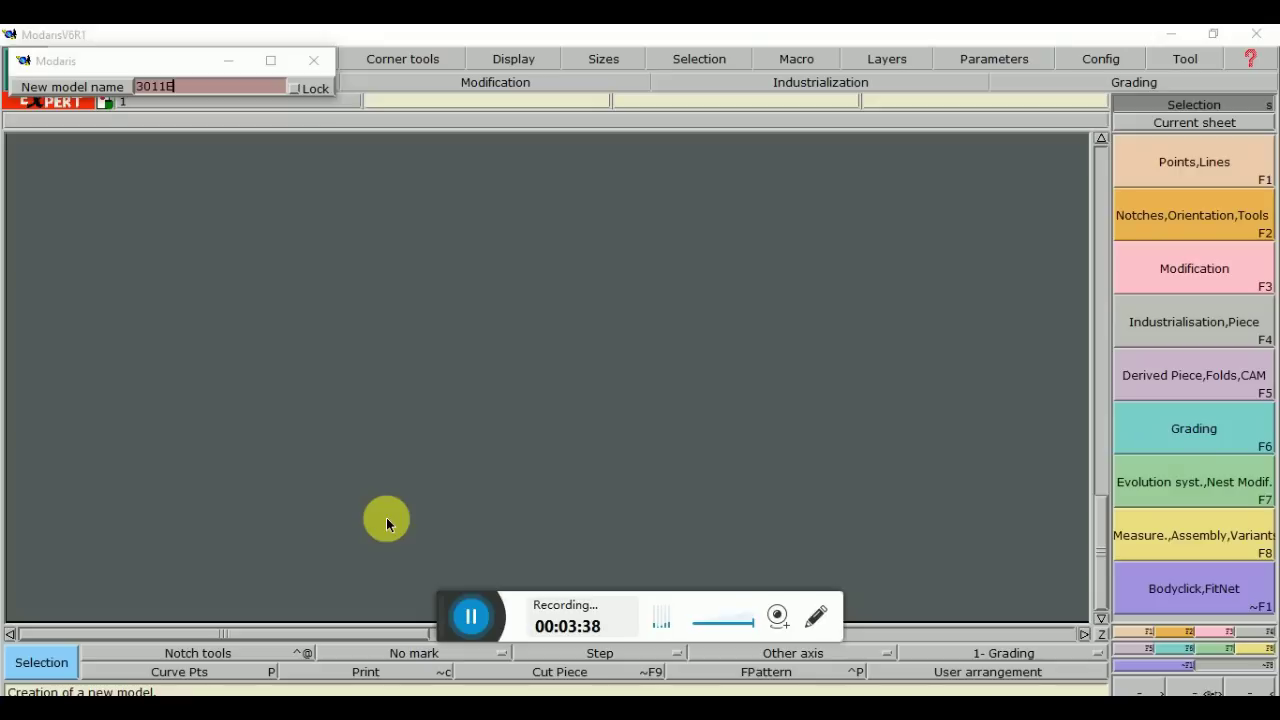
left_click(190, 64)
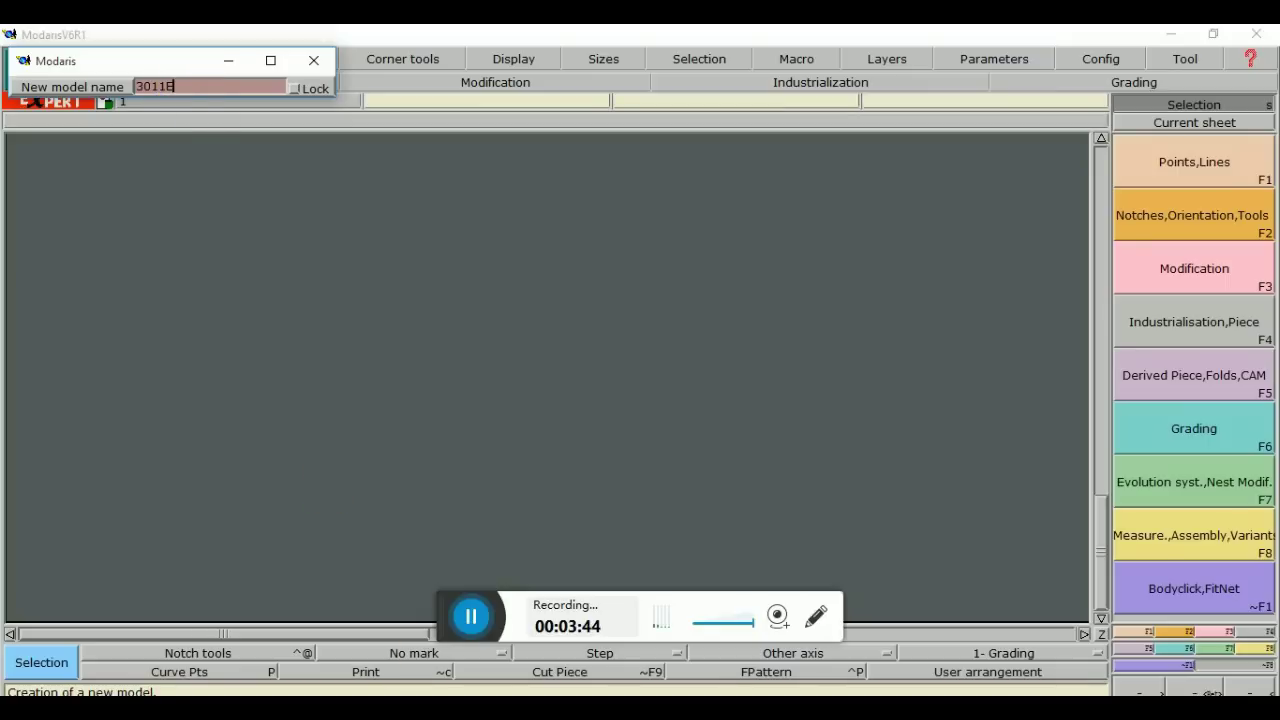
key("Return")
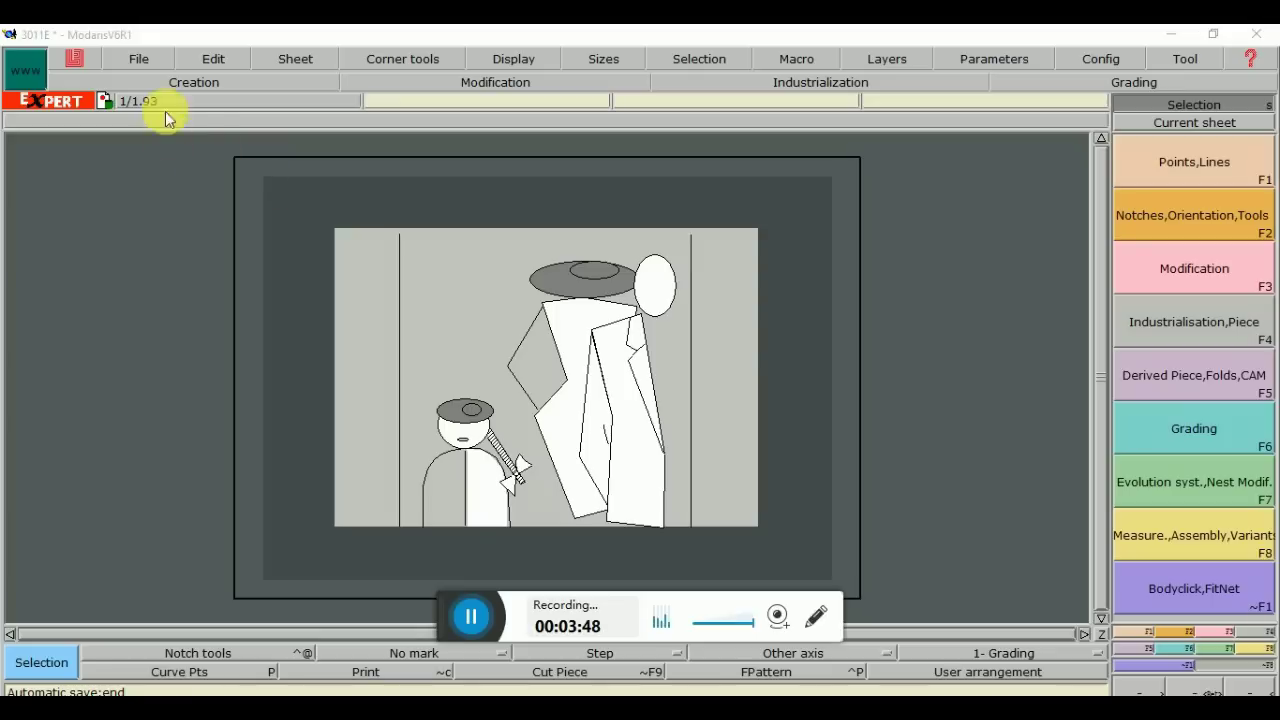
Set all of the model's access paths to the xyz folder on the desktop and accept them
left_click(140, 62)
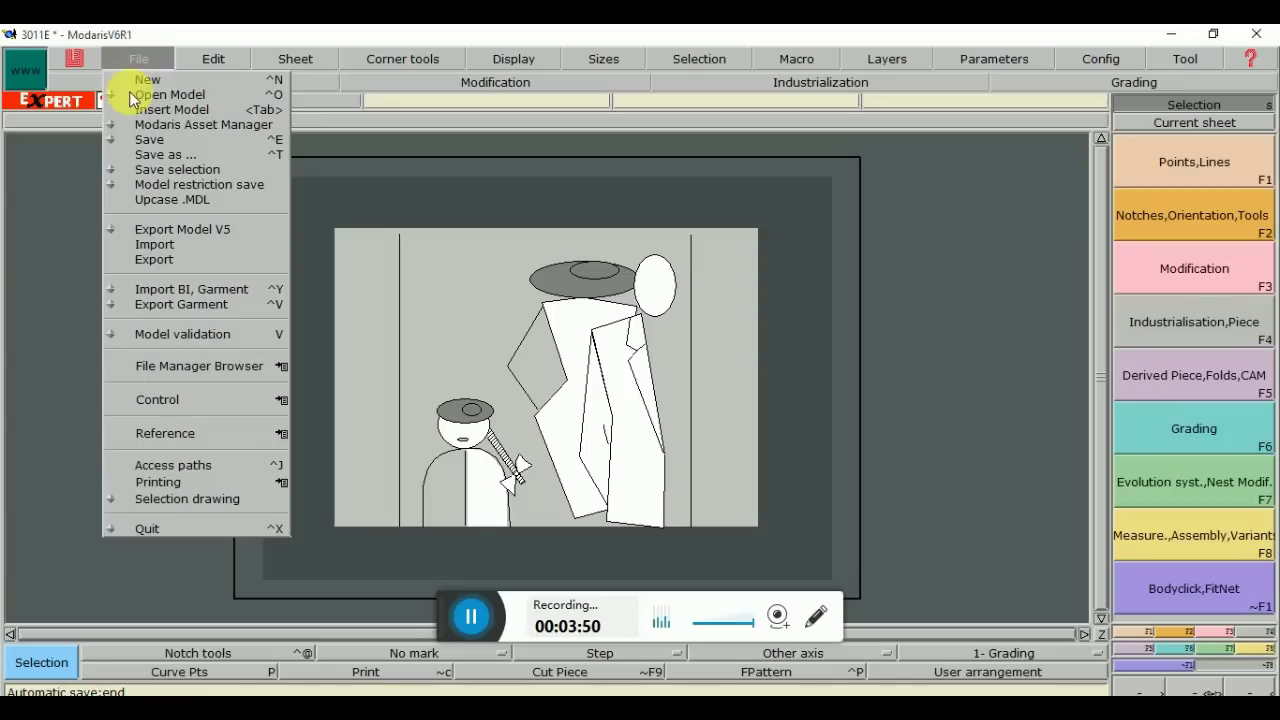
left_click(168, 464)
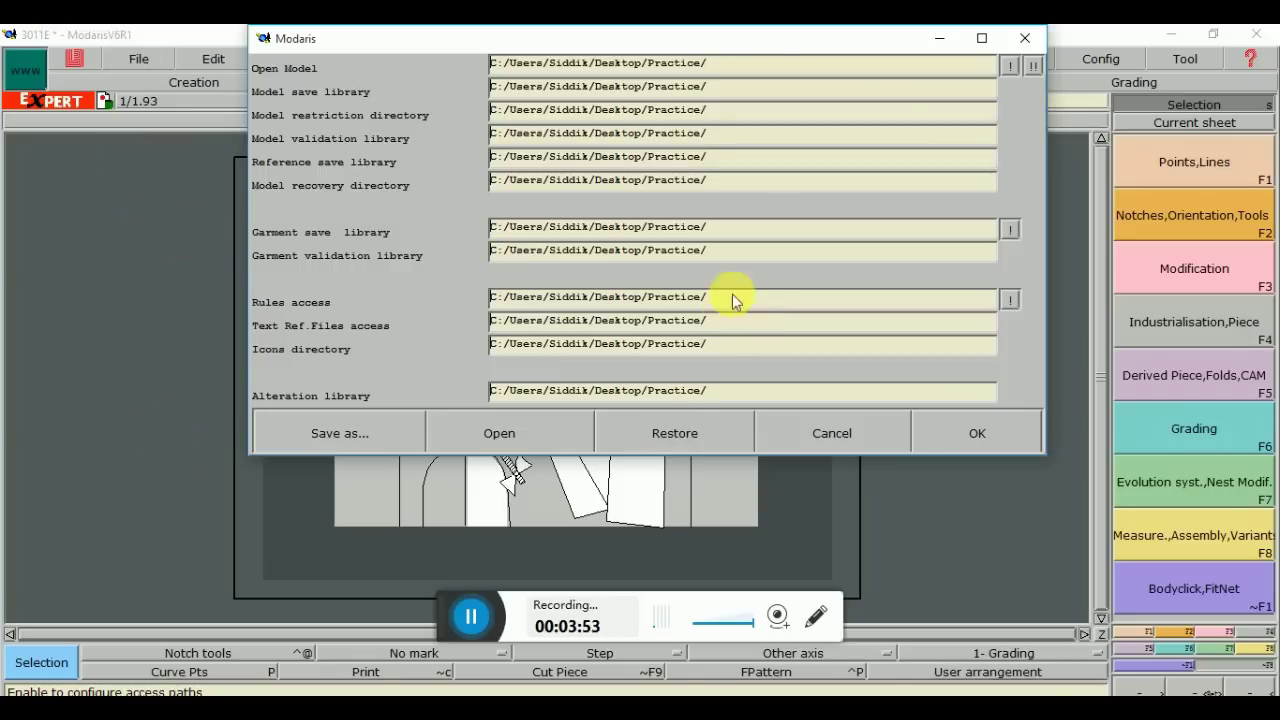
left_click(728, 59)
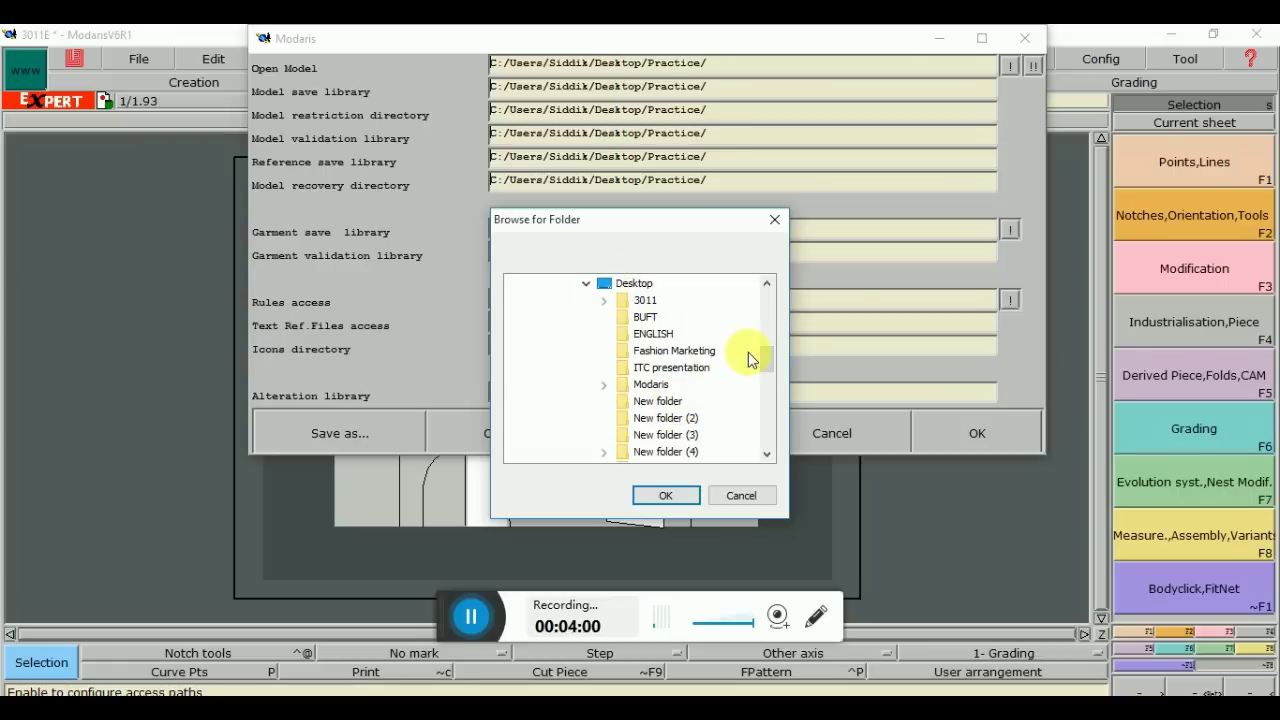
scroll(766, 362, "down", 2)
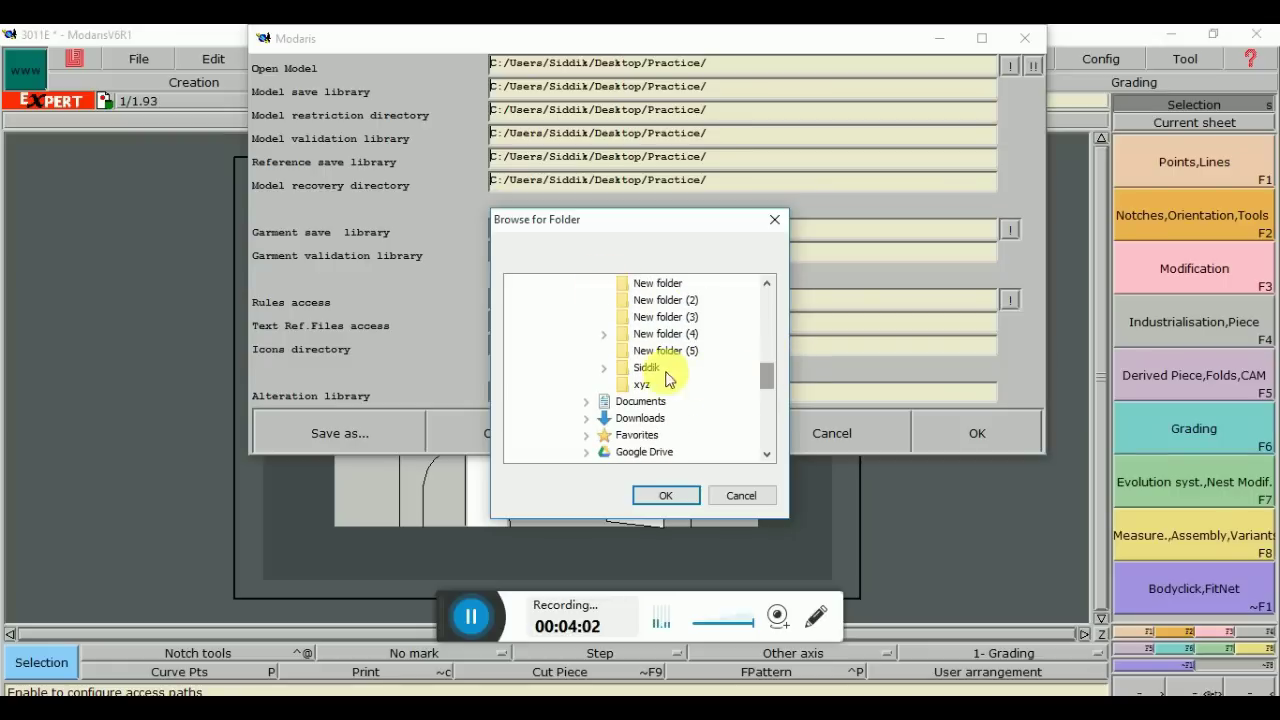
left_click(627, 386)
left_click(665, 495)
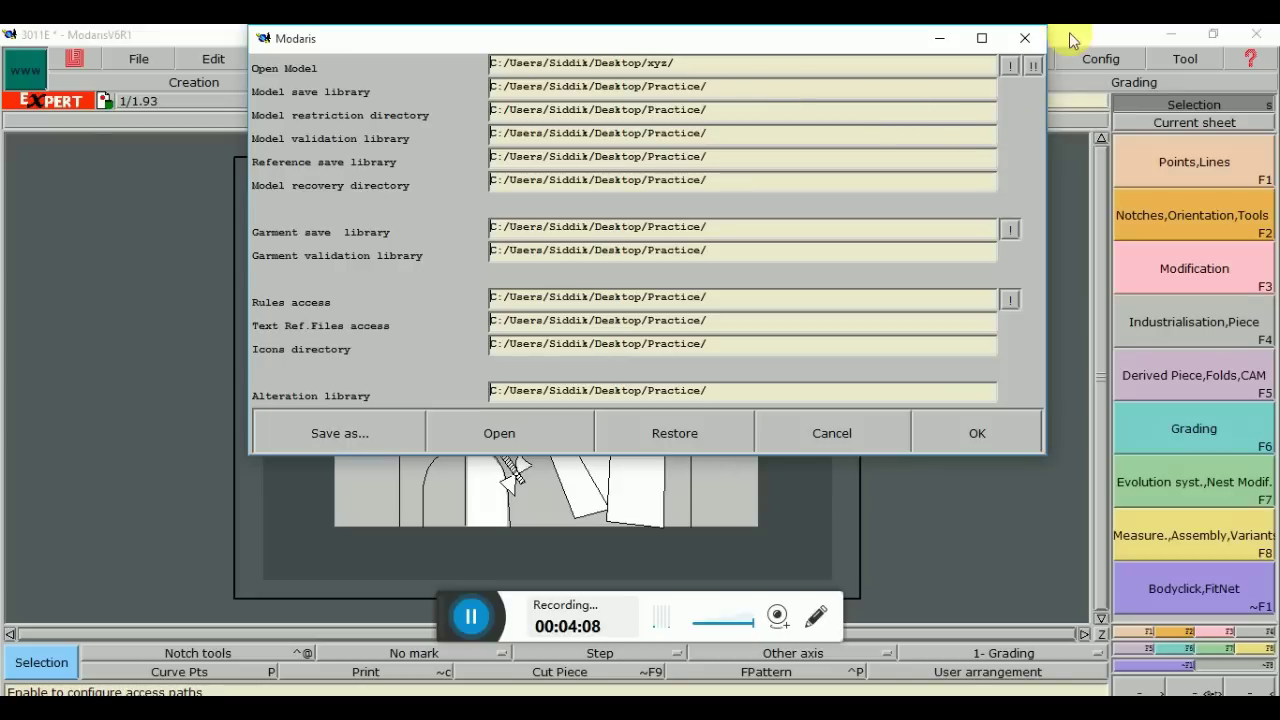
left_click(1034, 66)
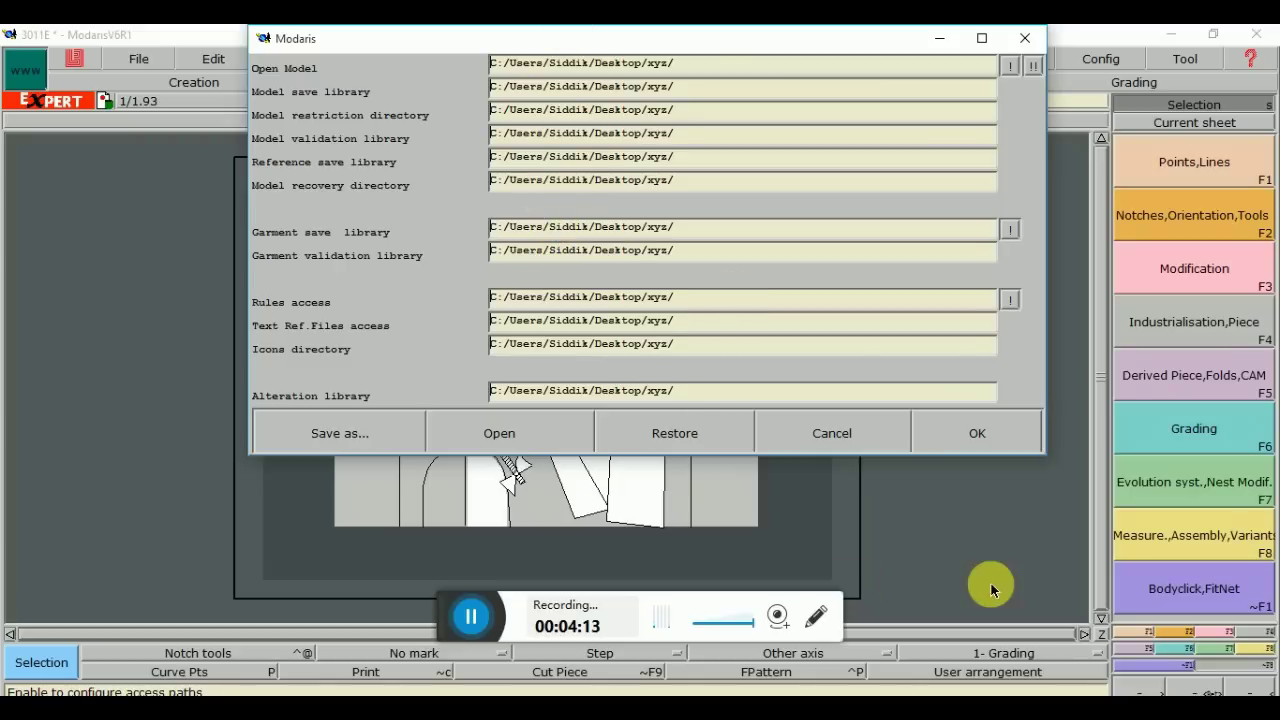
left_click(962, 436)
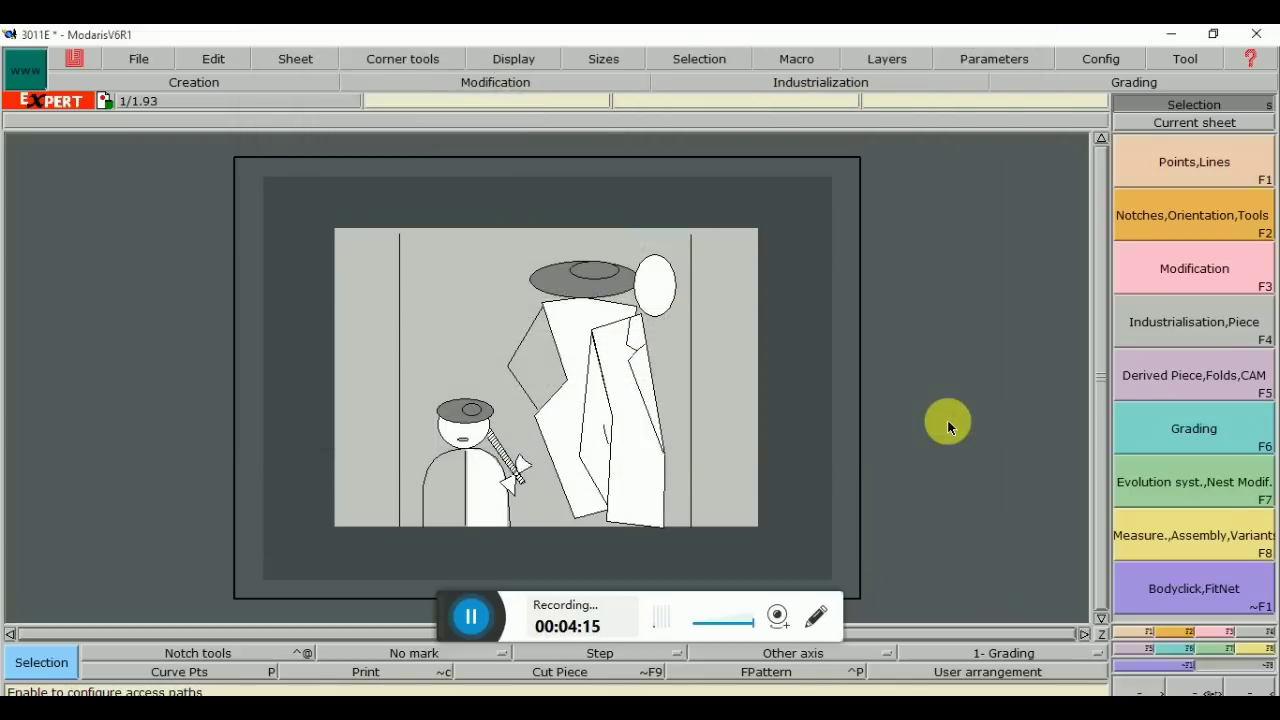
Turn on the display of sizes and the title block, and rearrange the model sheet to fit the work area
left_click(505, 60)
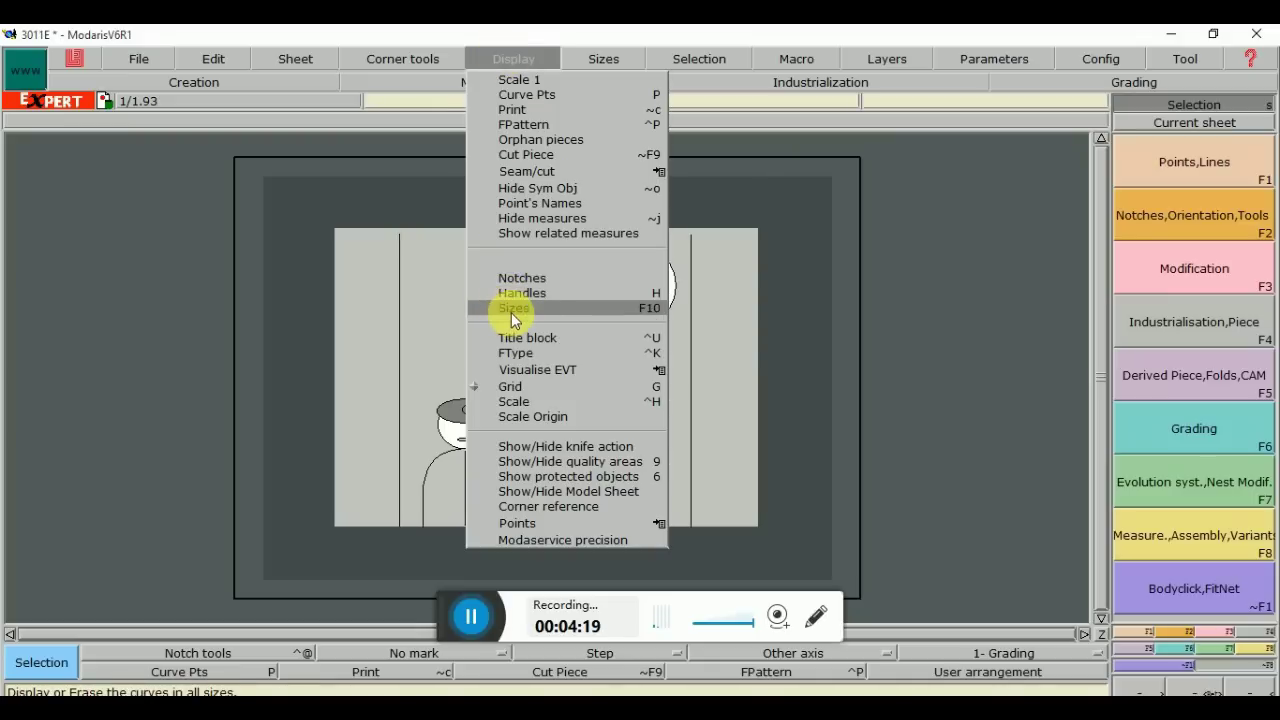
left_click(513, 310)
left_click(496, 52)
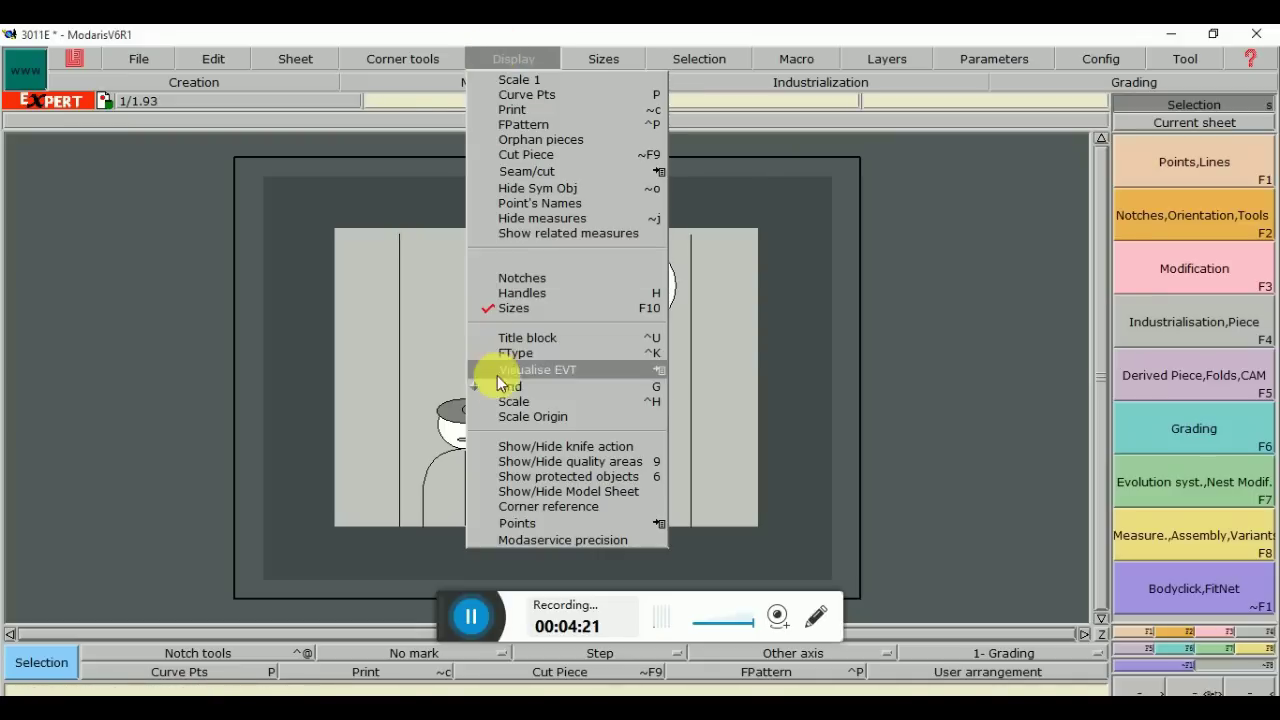
left_click(513, 338)
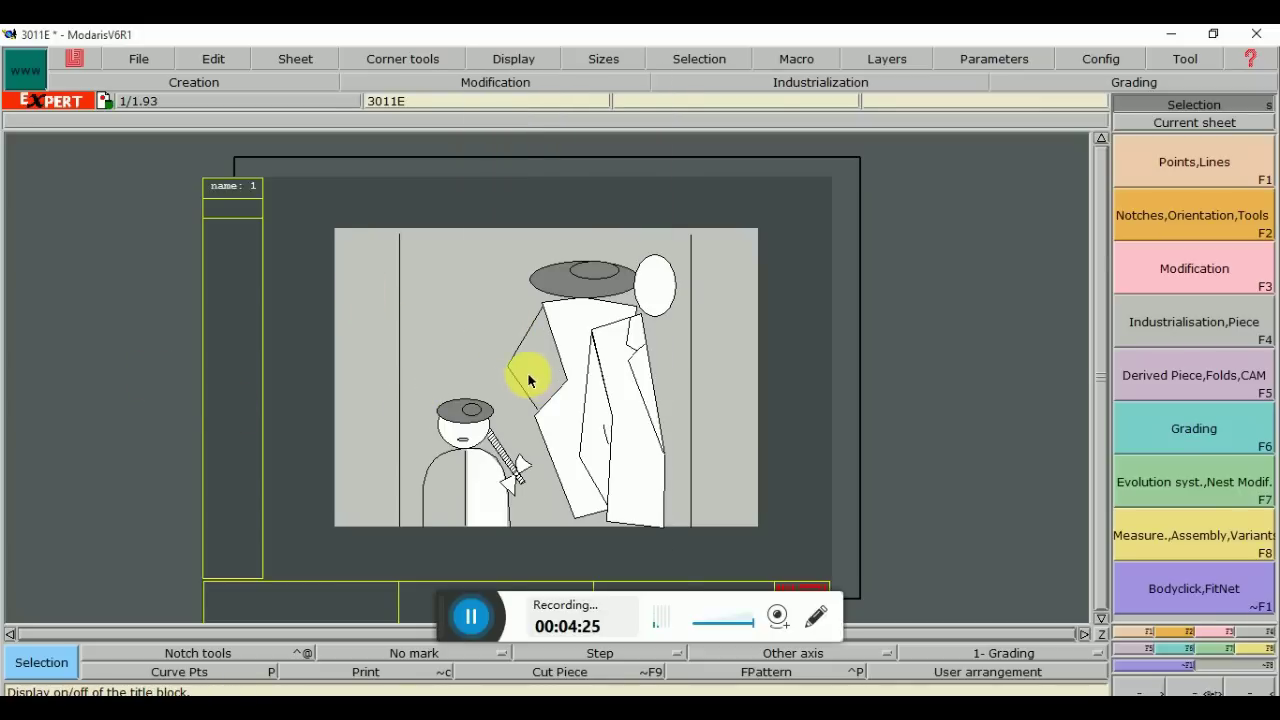
key("ctrl+a")
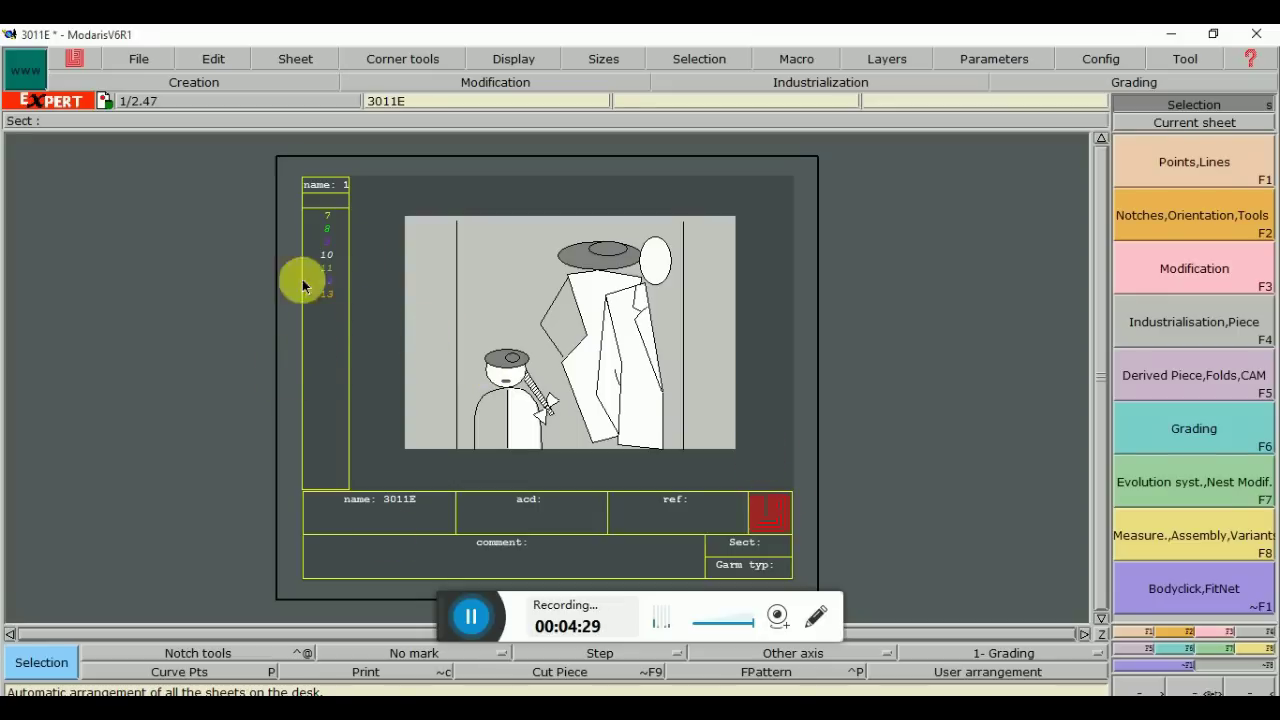
Import the "xs 4xl" file from the xyz folder as the size range of model 3011E with Imp. EVT
left_click(1224, 649)
left_click(1224, 306)
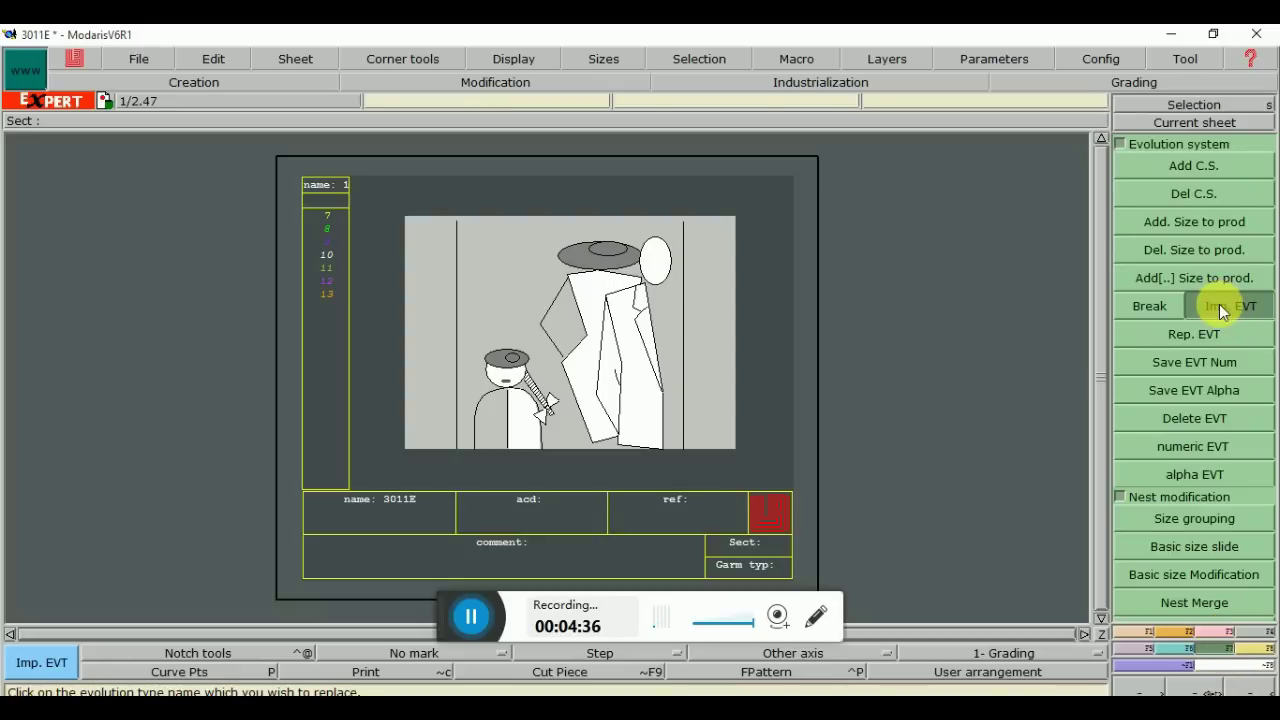
left_click(315, 322)
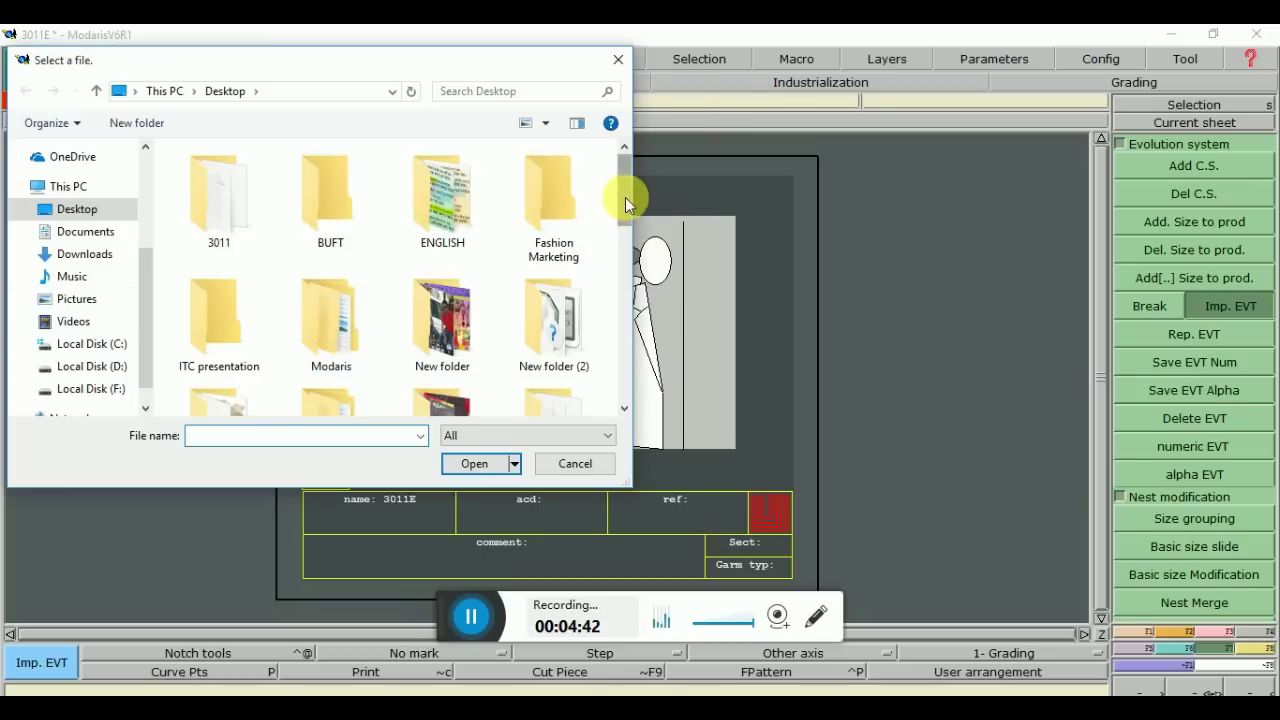
left_click_drag(625, 197, 636, 268)
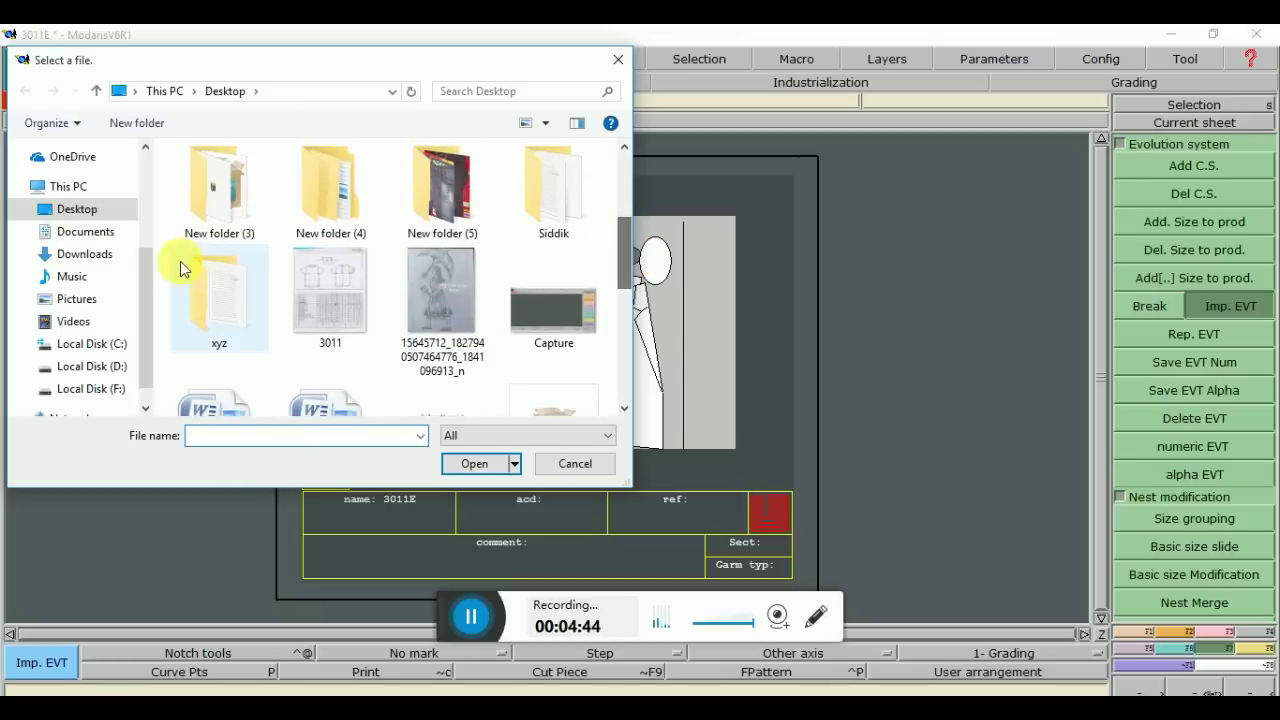
double_click(199, 283)
left_click(236, 202)
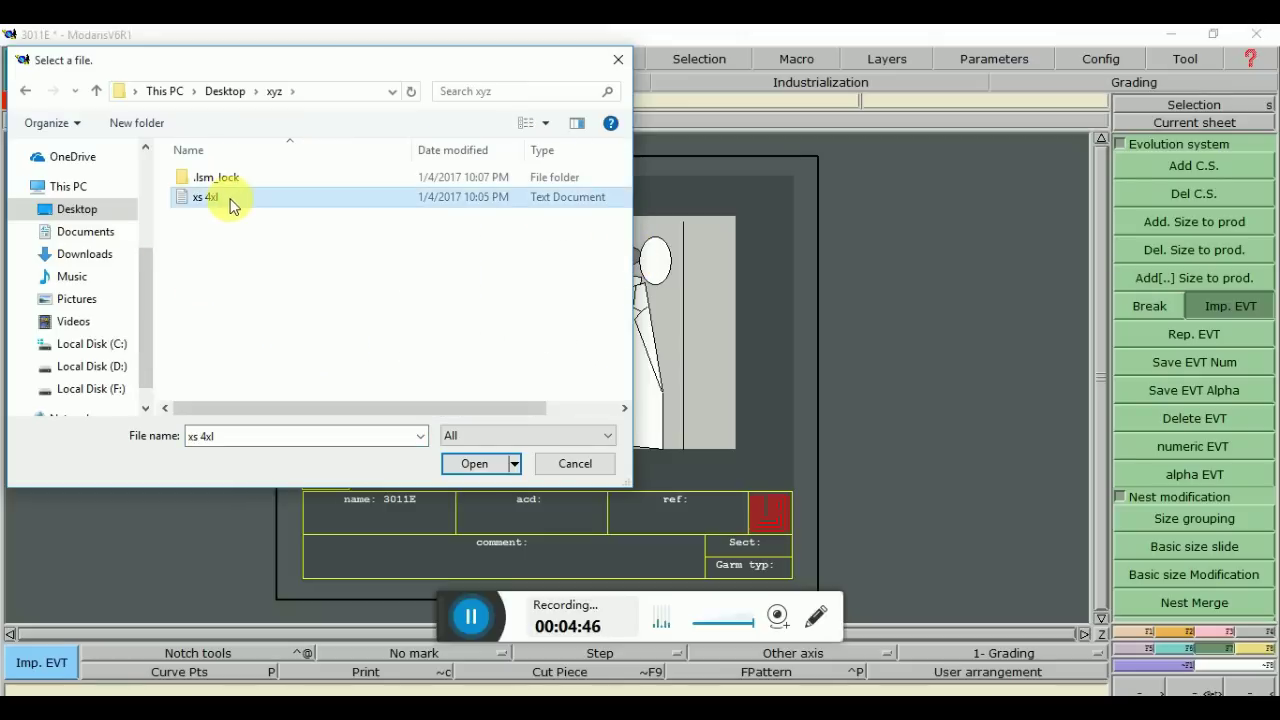
left_click(469, 463)
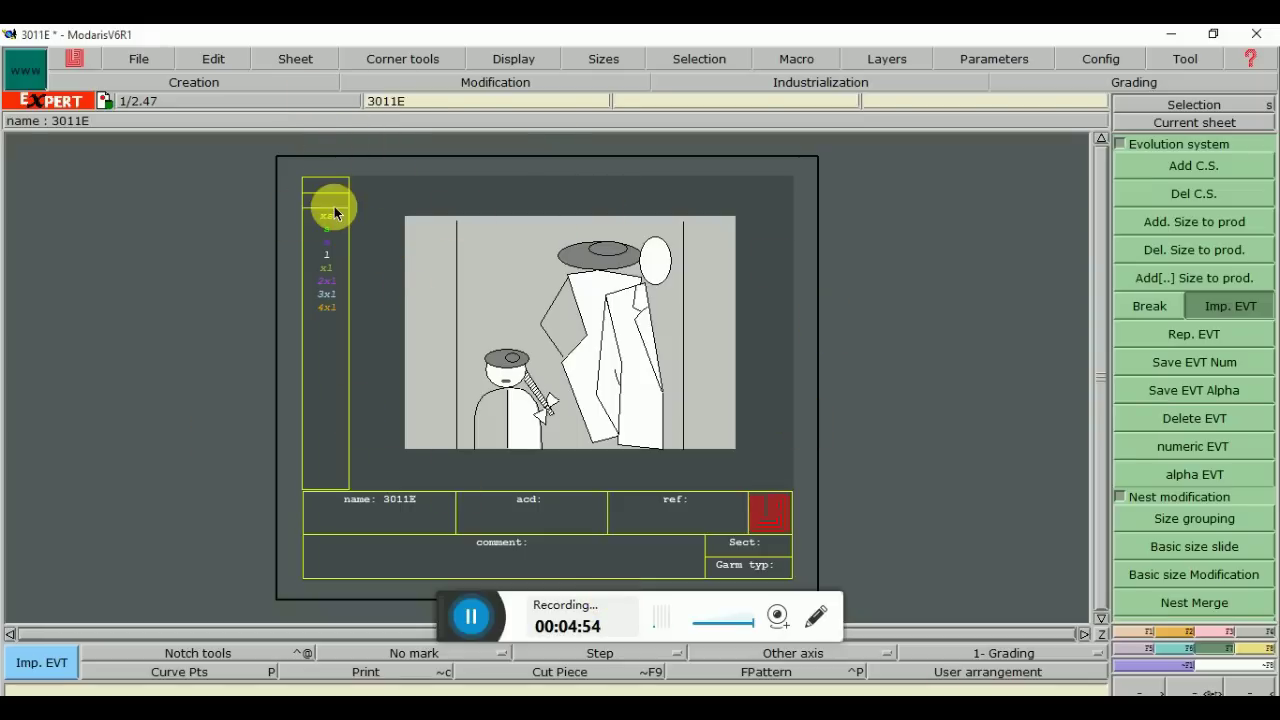
Add a new blank sheet to model 3011E and dismiss the file selection dialog
left_click(294, 62)
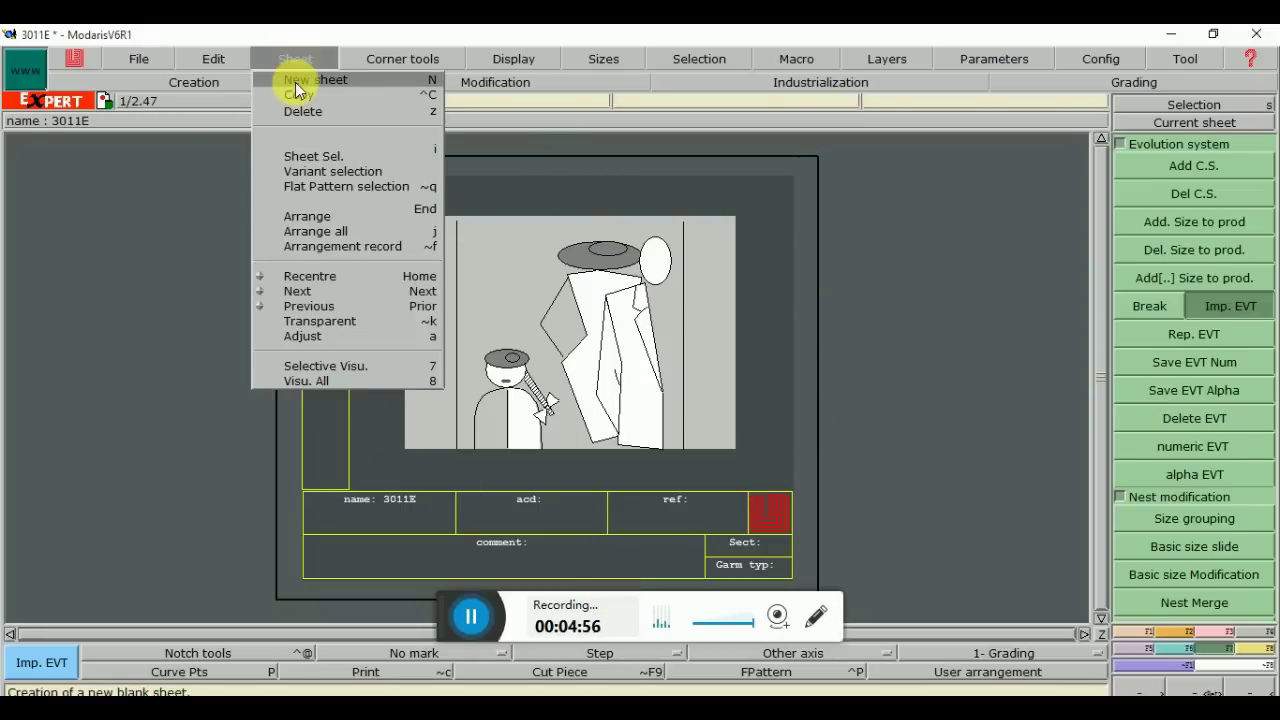
left_click(294, 80)
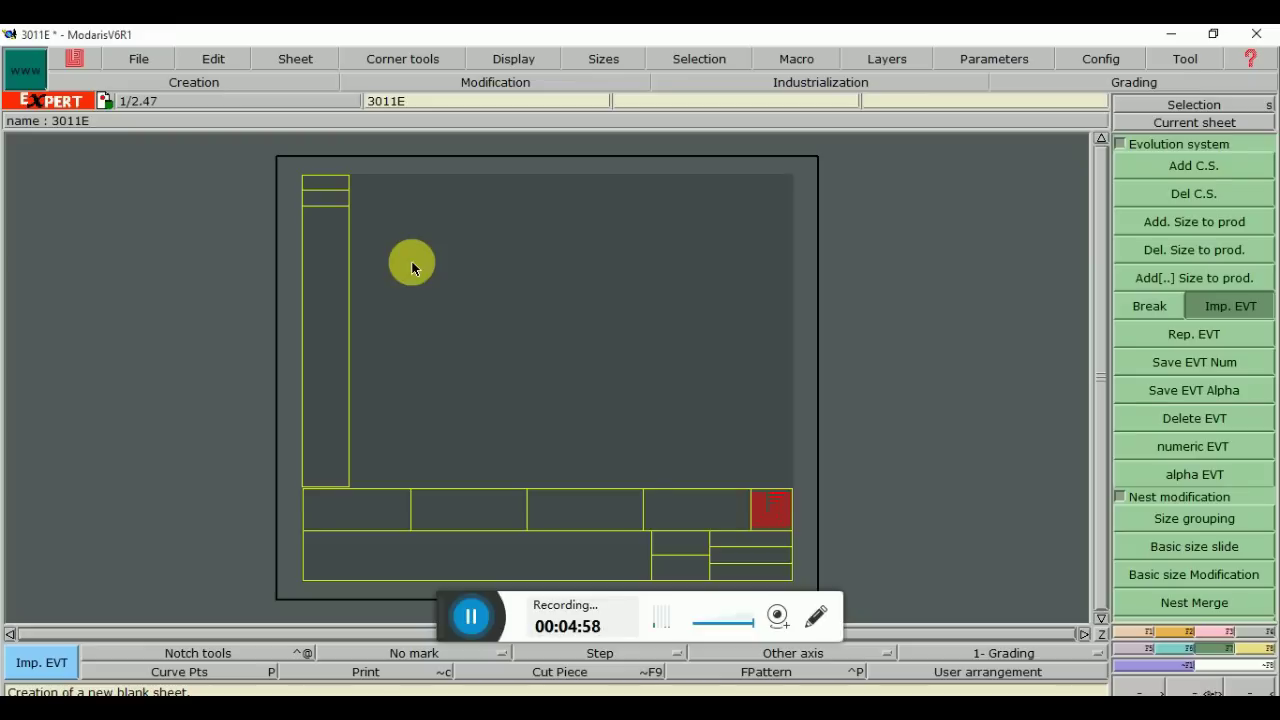
left_click(457, 305)
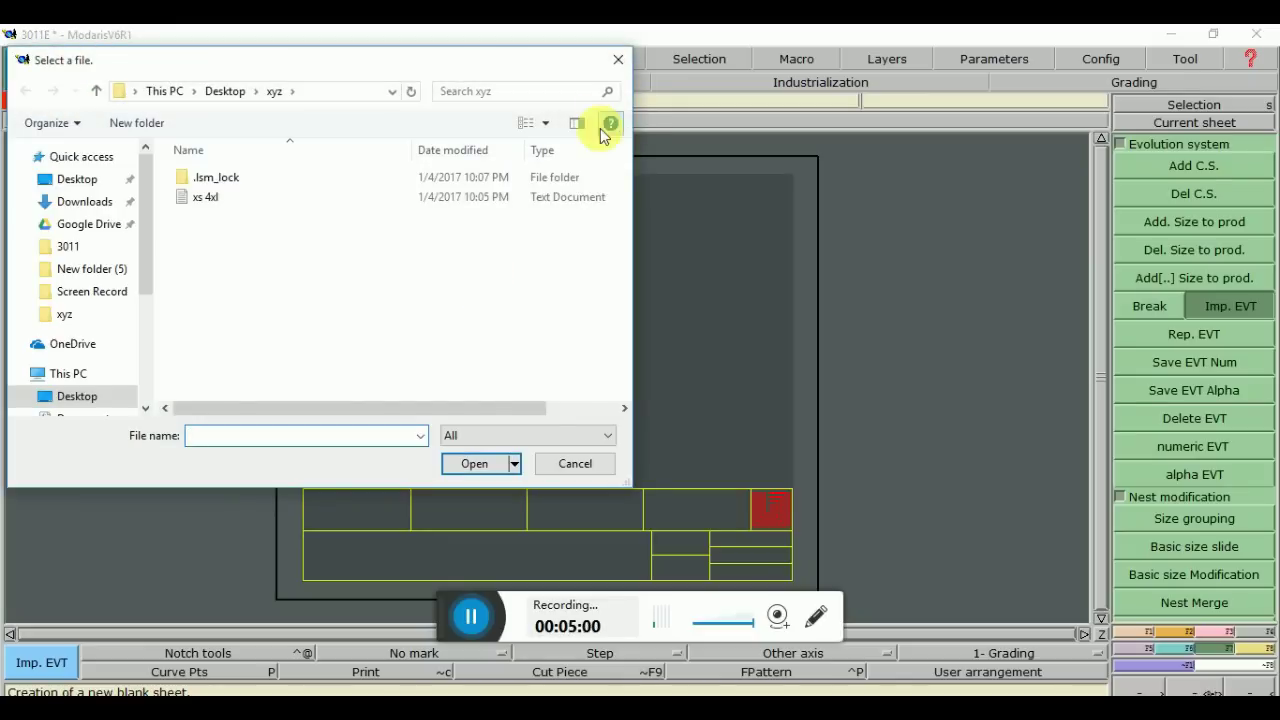
left_click(617, 61)
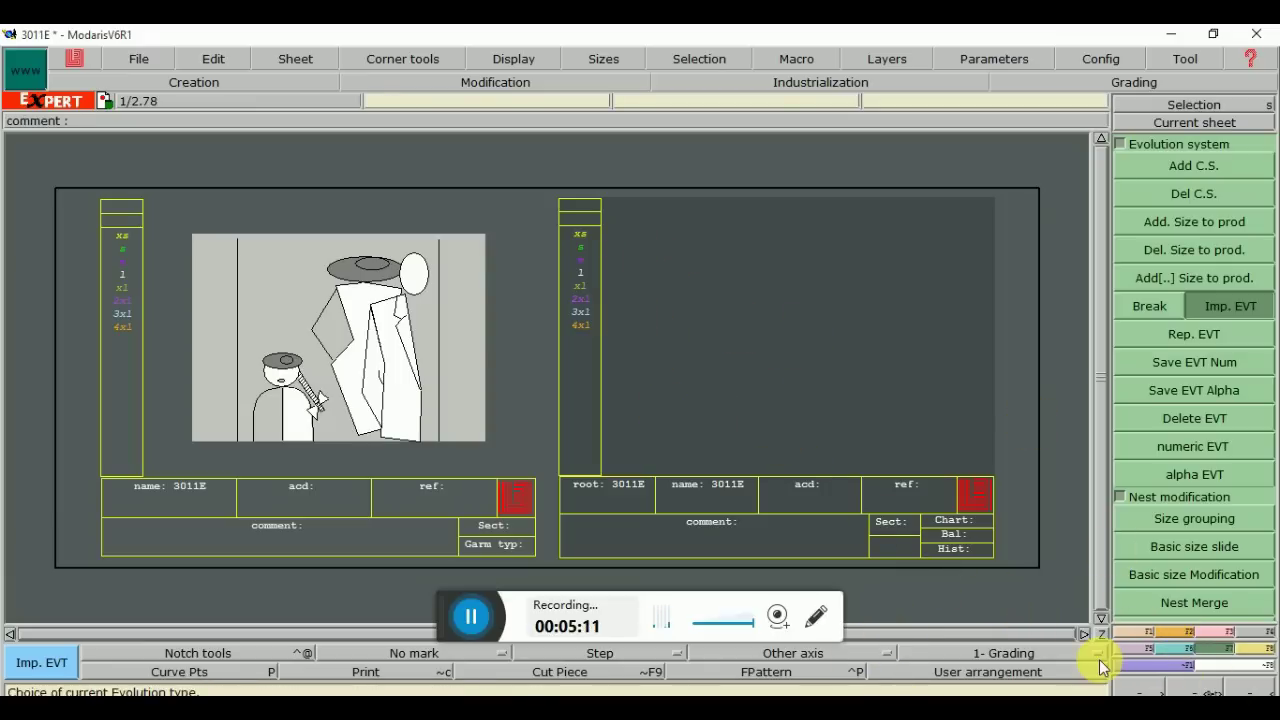
Start a rectangle on the blank sheet from its upper-left area with the Rectangle tool, leaving the opposite corner unplaced
left_click(1170, 632)
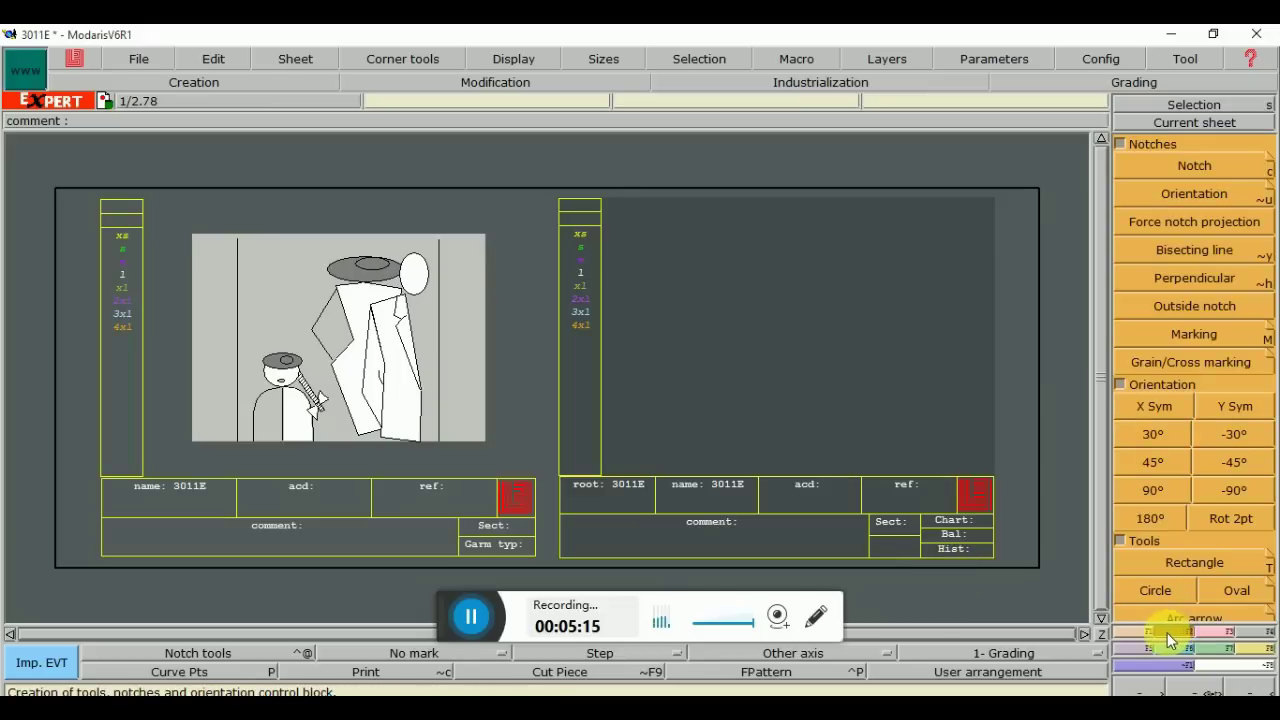
left_click(1201, 565)
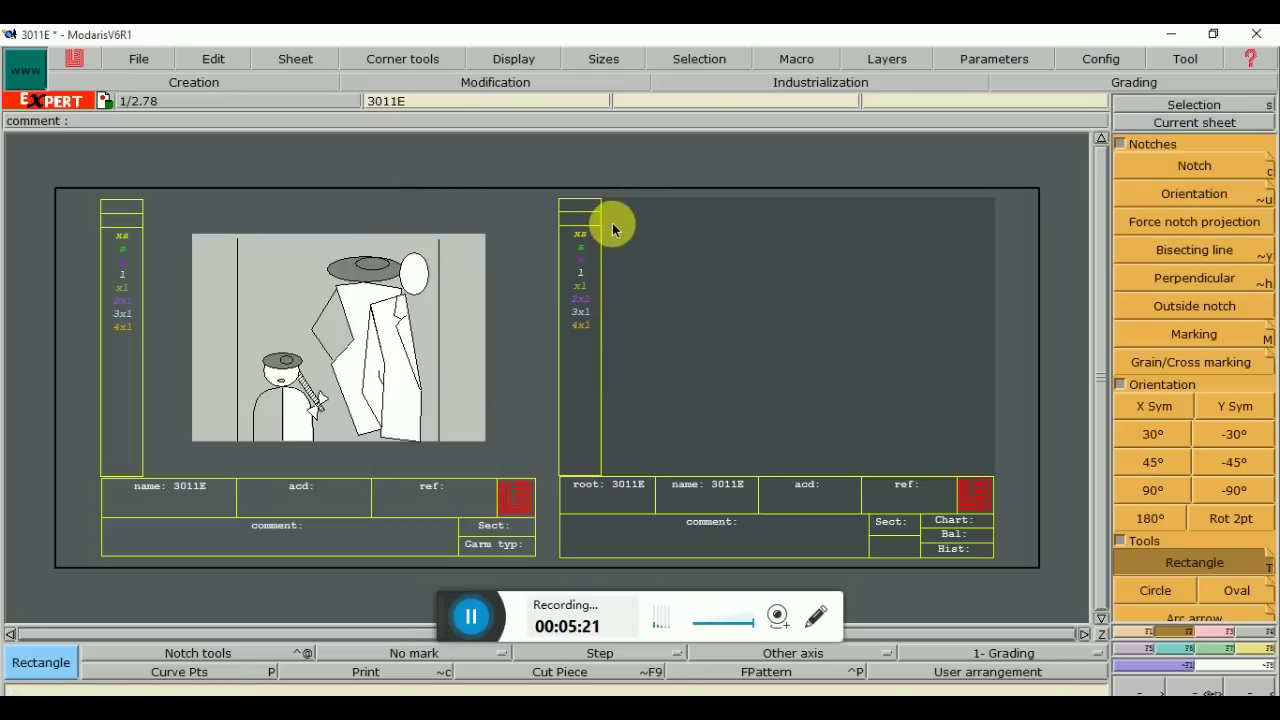
left_click_drag(612, 224, 845, 538)
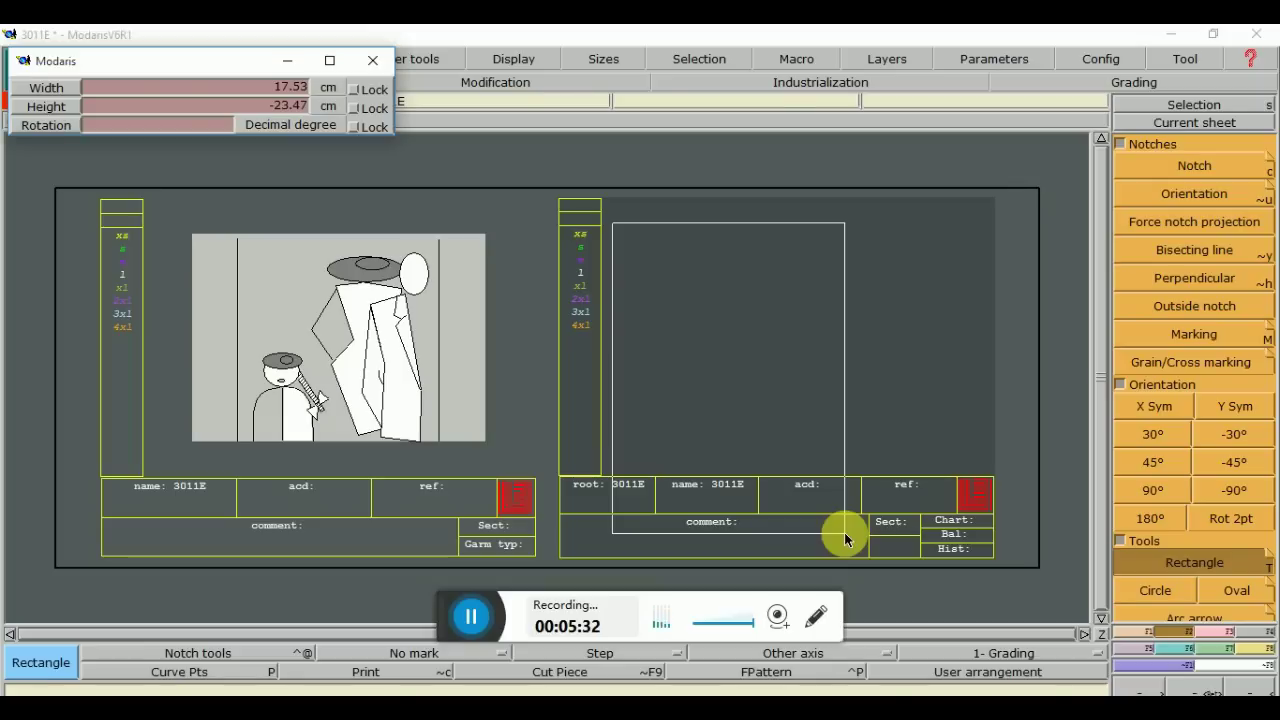
left_click_drag(845, 538, 949, 620)
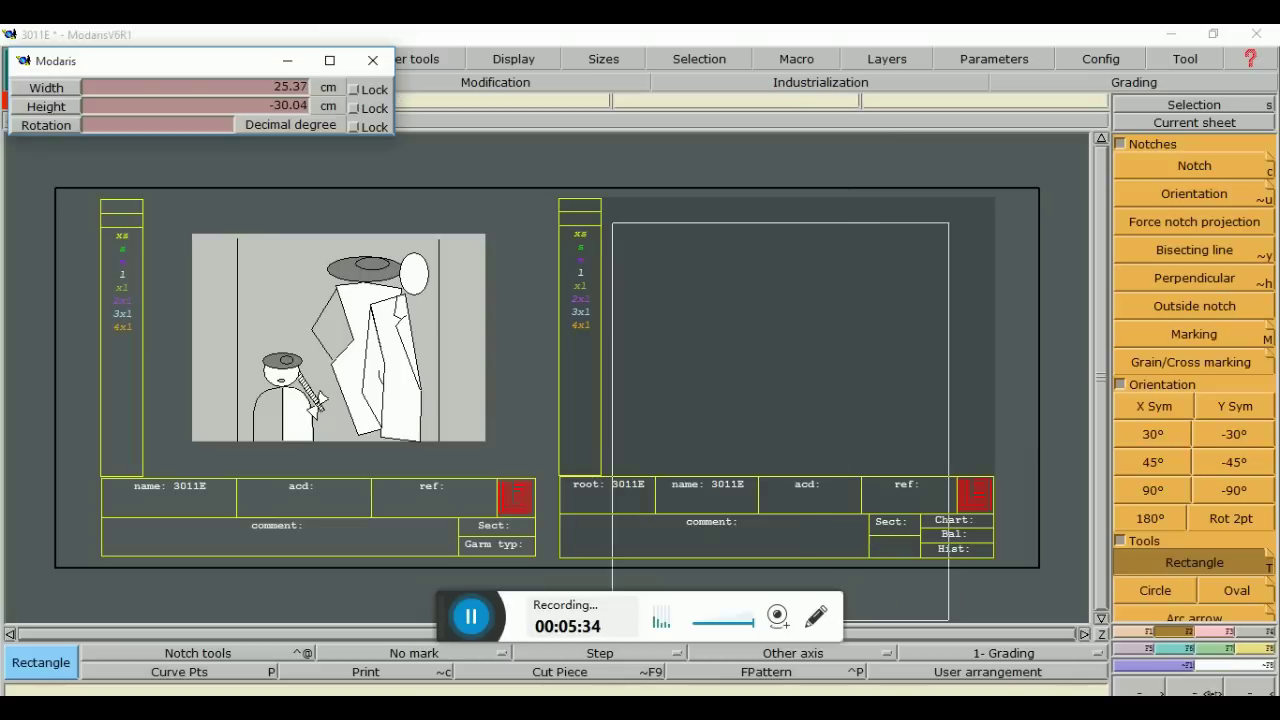
Switch to 3011.jpg in Photos and examine the T-shirt sketches and the size L measurements, especially CB length
mouse_move(897, 712)
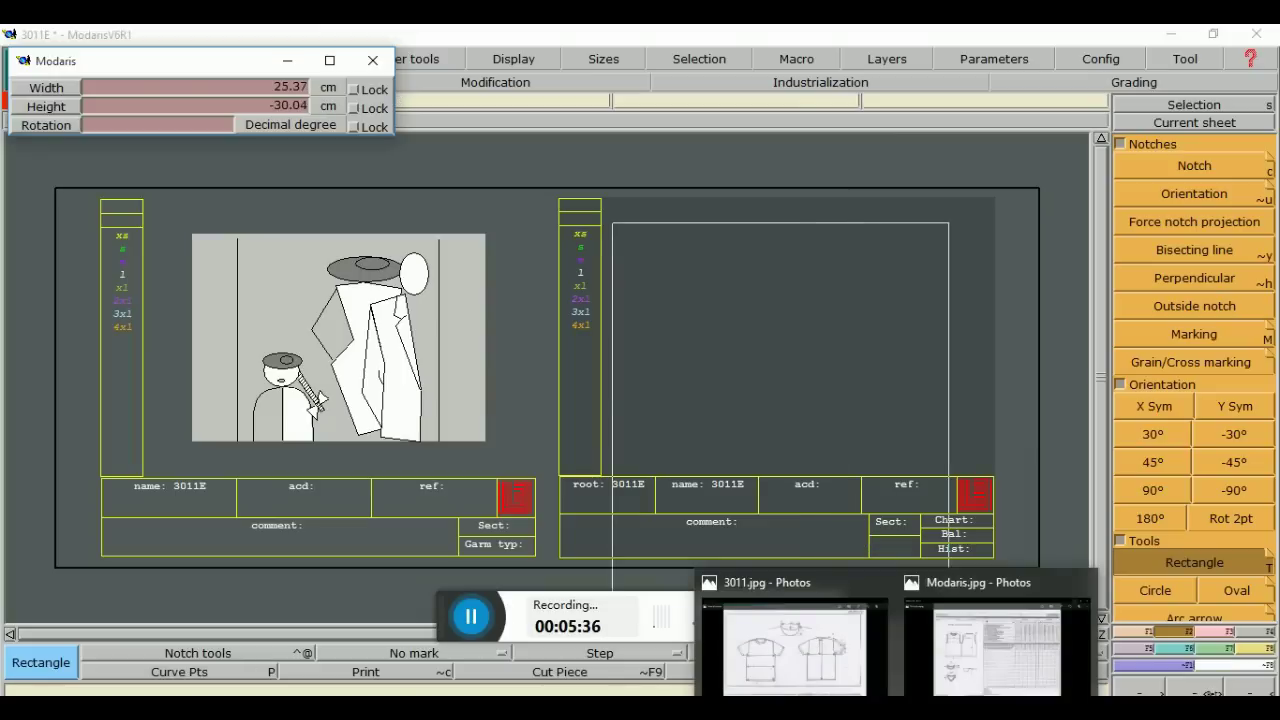
left_click(848, 648)
scroll(715, 330, "down", 2)
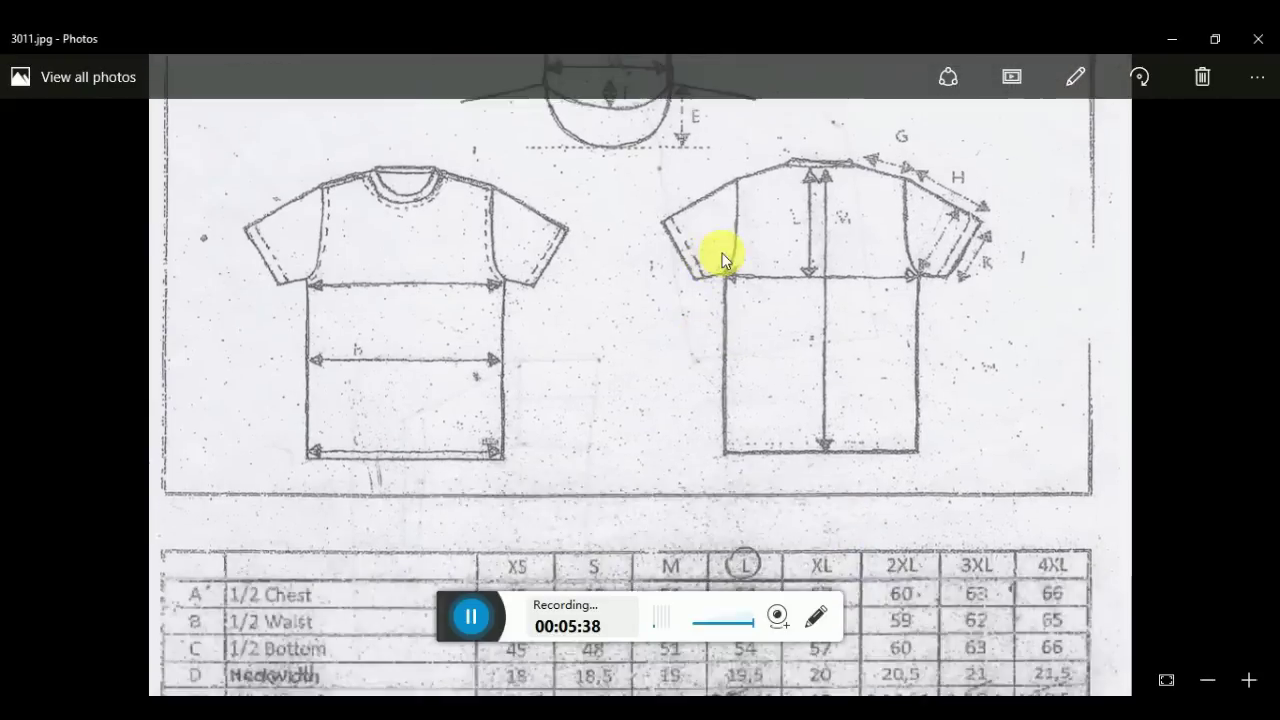
scroll(722, 253, "down", 5)
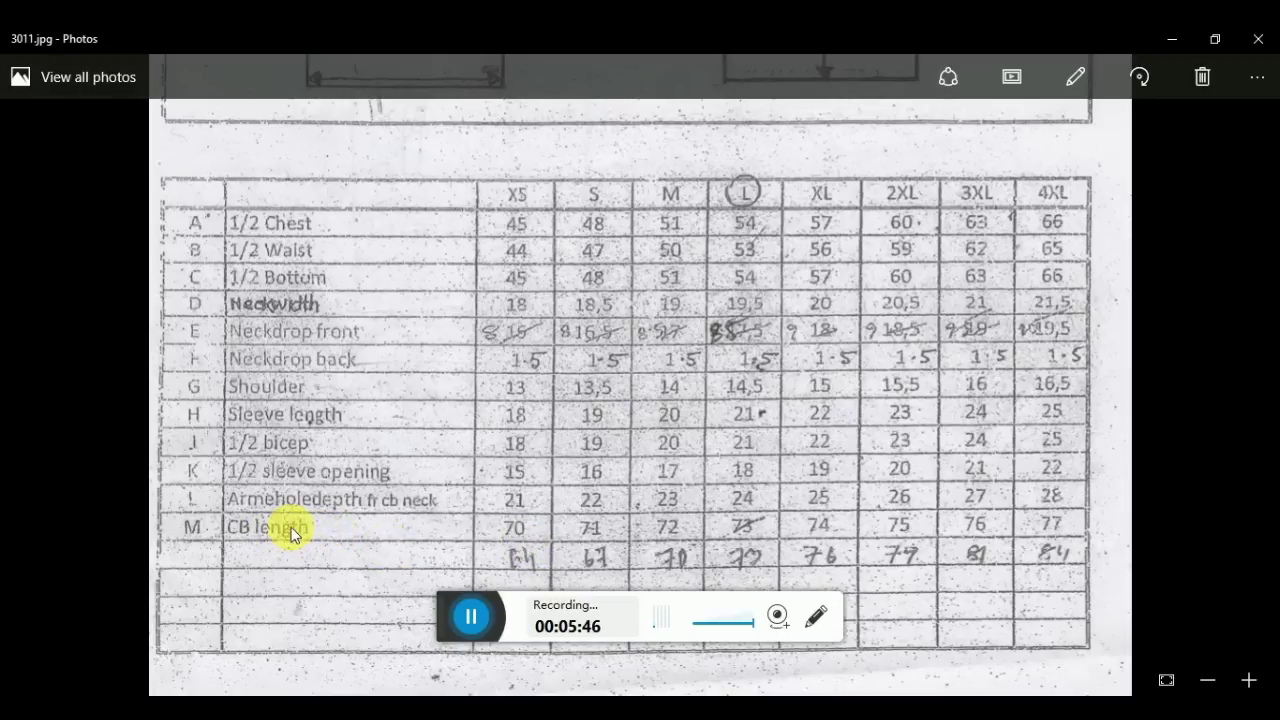
scroll(719, 267, "up", 4)
scroll(704, 338, "up", 1)
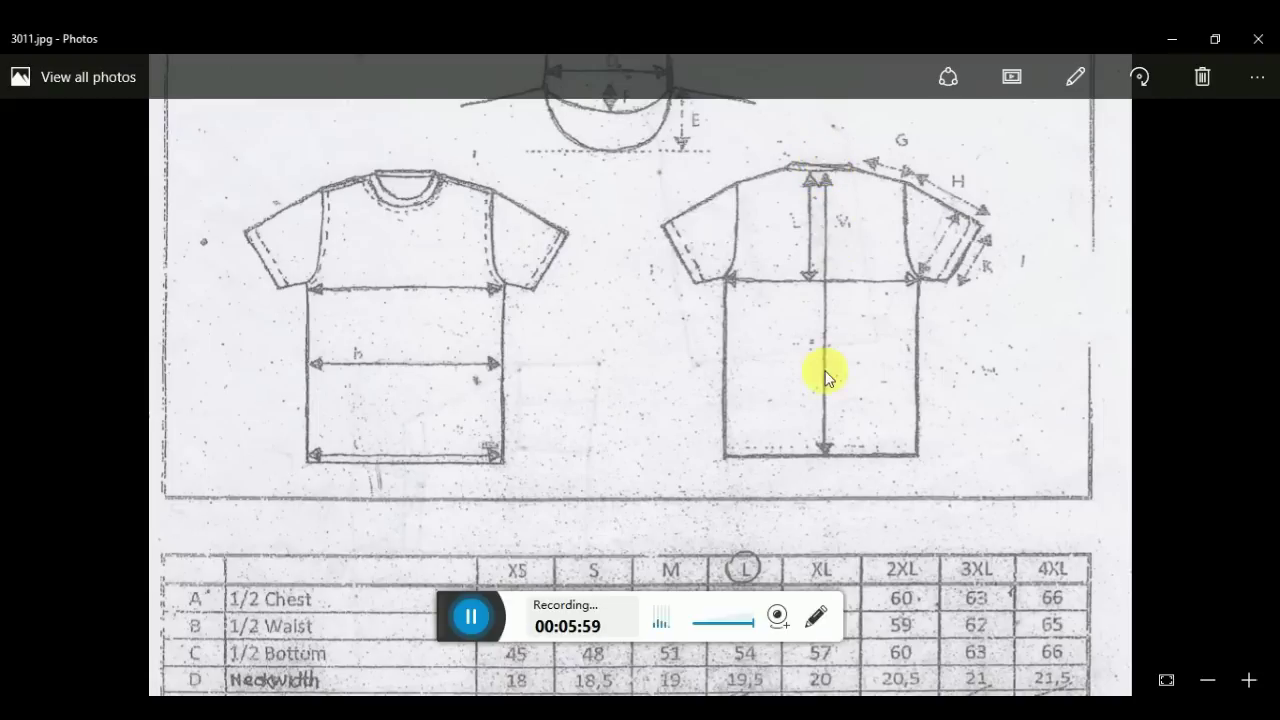
scroll(668, 376, "down", 1)
scroll(668, 377, "down", 5)
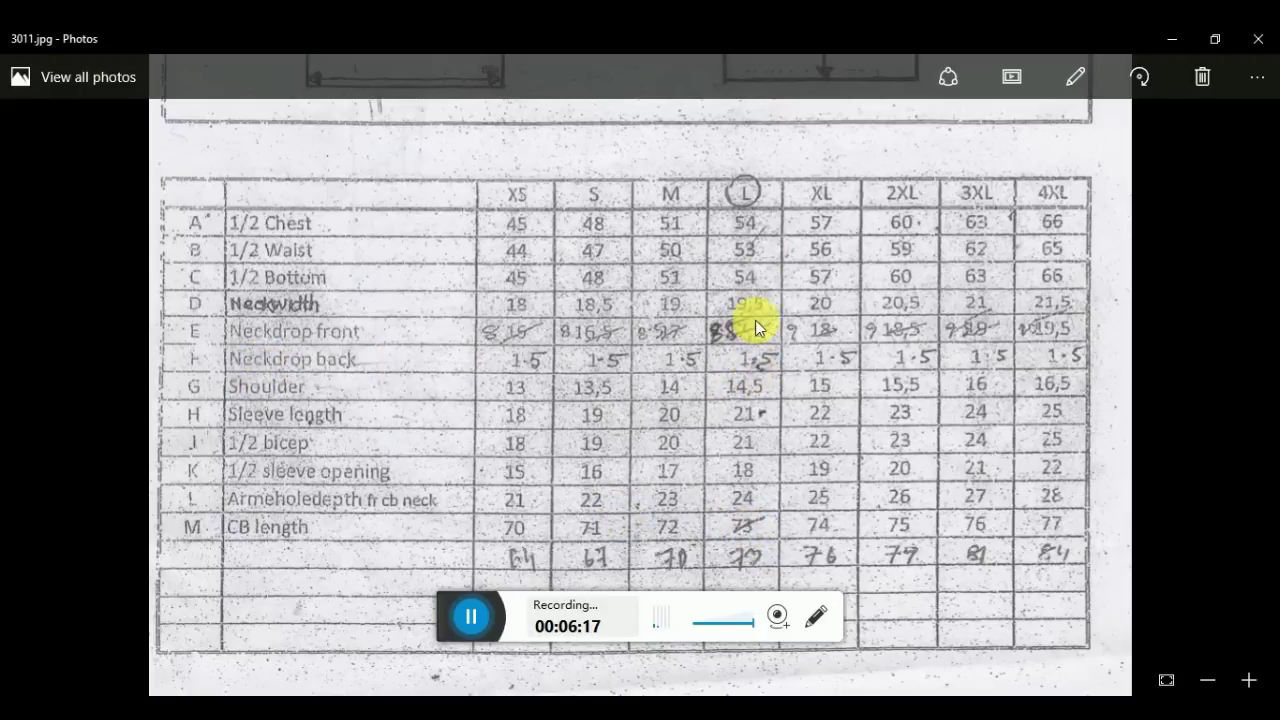
scroll(755, 320, "up", 5)
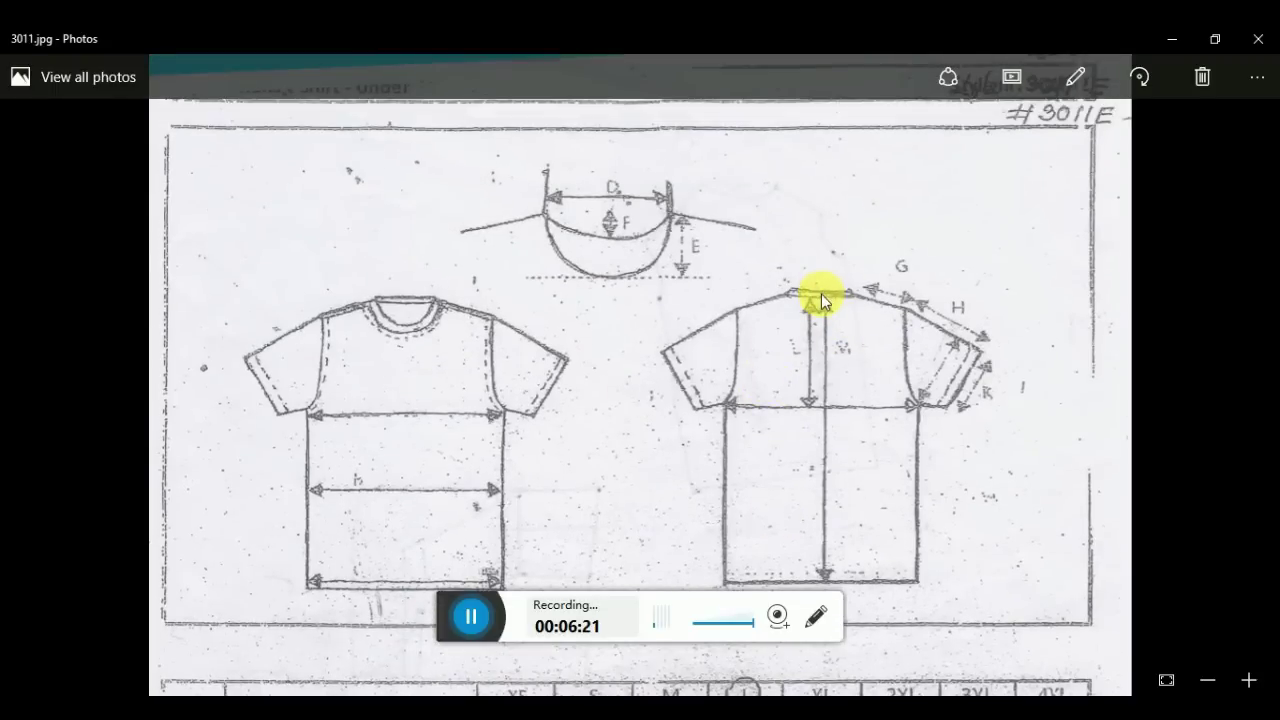
Examine the enlarged back-view sketch and the size chart to see where CB length and neckdrop back are taken
left_click(1248, 680)
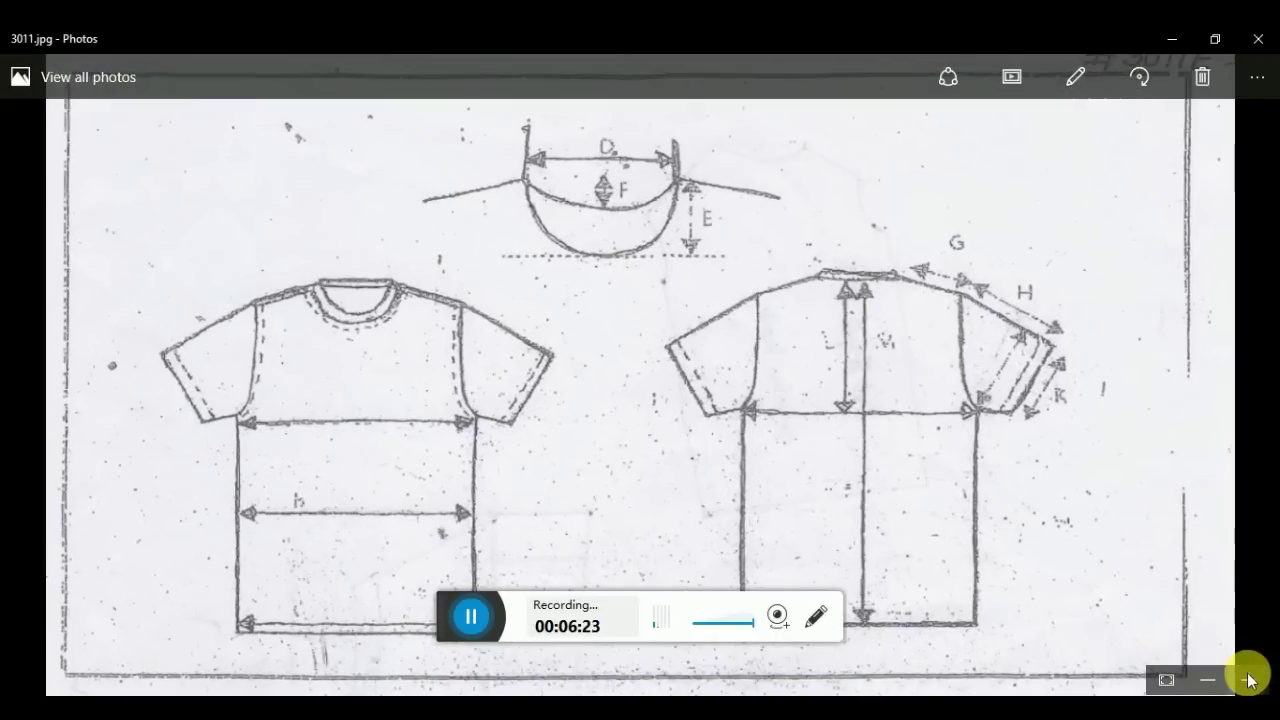
left_click(1248, 680)
left_click(1248, 680)
left_click_drag(1075, 315, 855, 348)
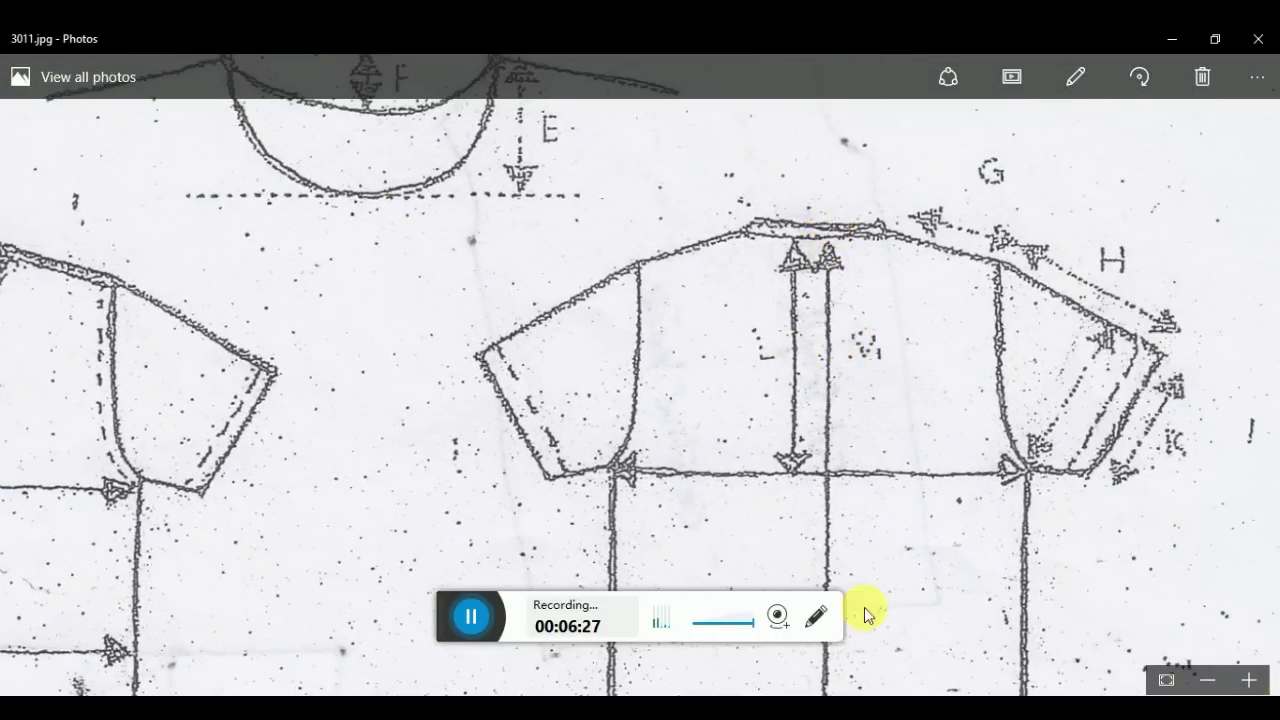
scroll(857, 320, "down", 3)
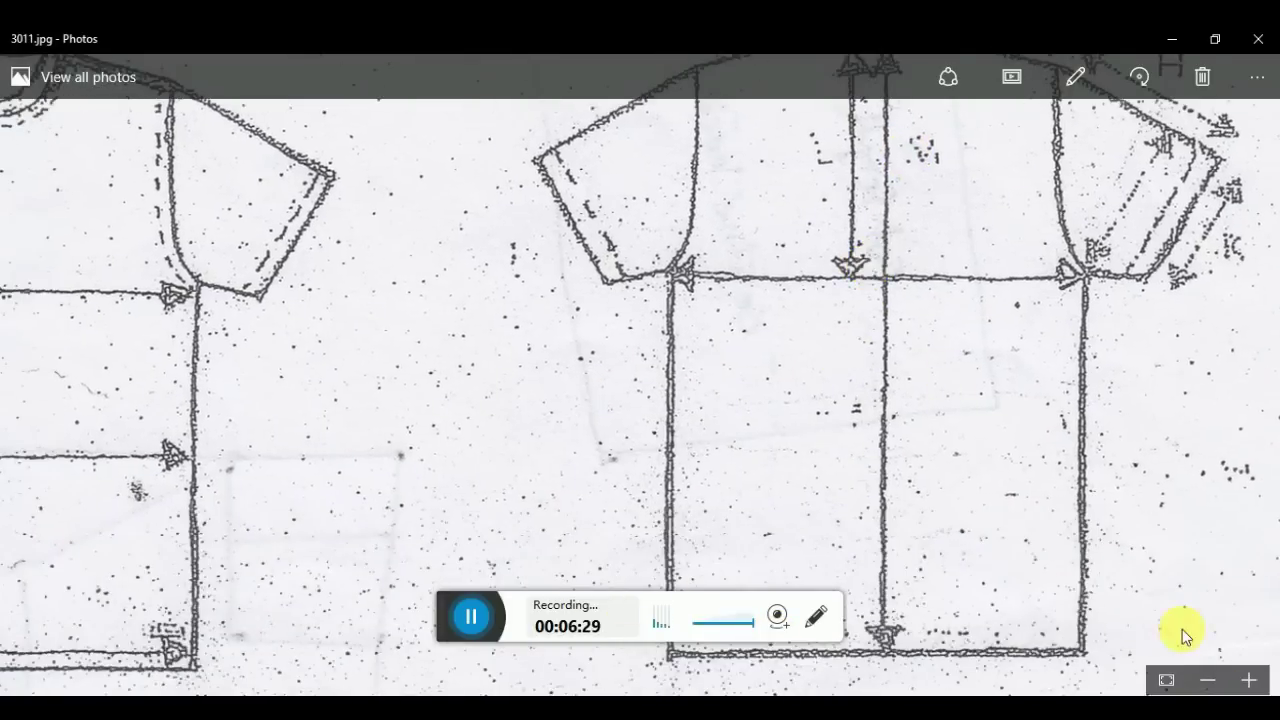
left_click(1208, 680)
left_click(1208, 680)
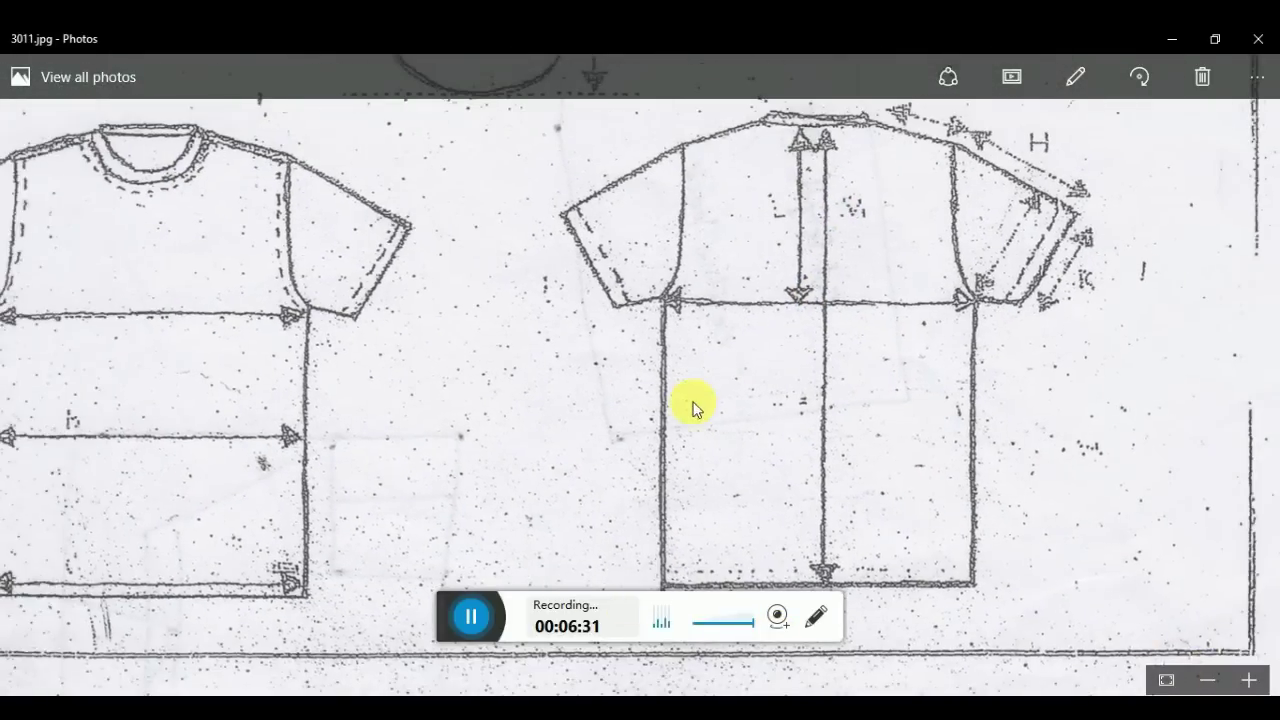
scroll(720, 390, "down", 3)
scroll(748, 373, "down", 5)
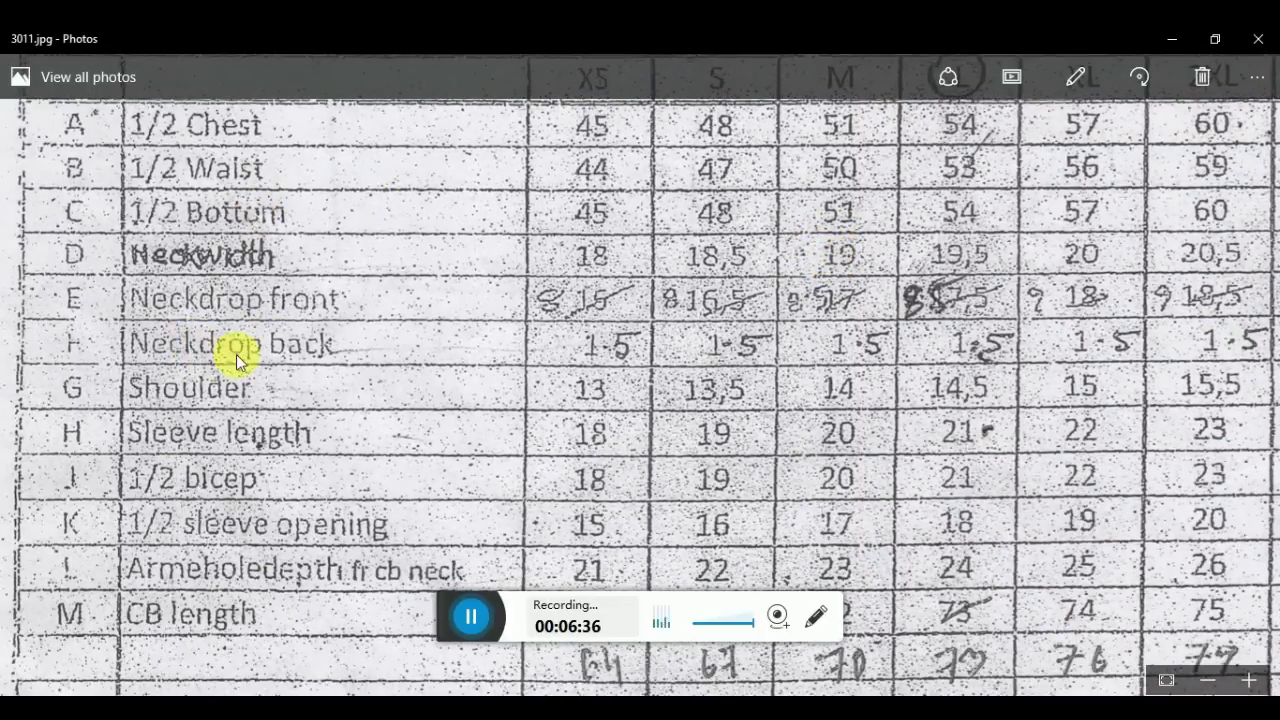
scroll(800, 436, "down", 2)
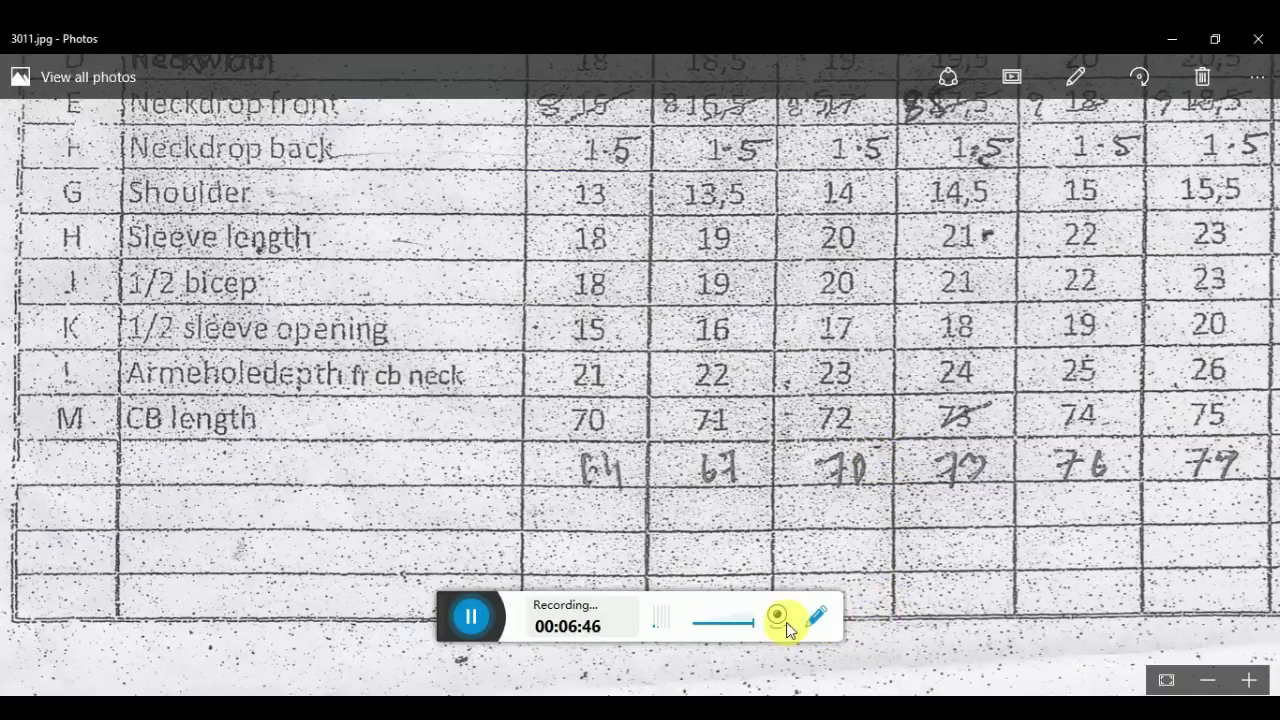
left_click_drag(374, 120, 360, 397)
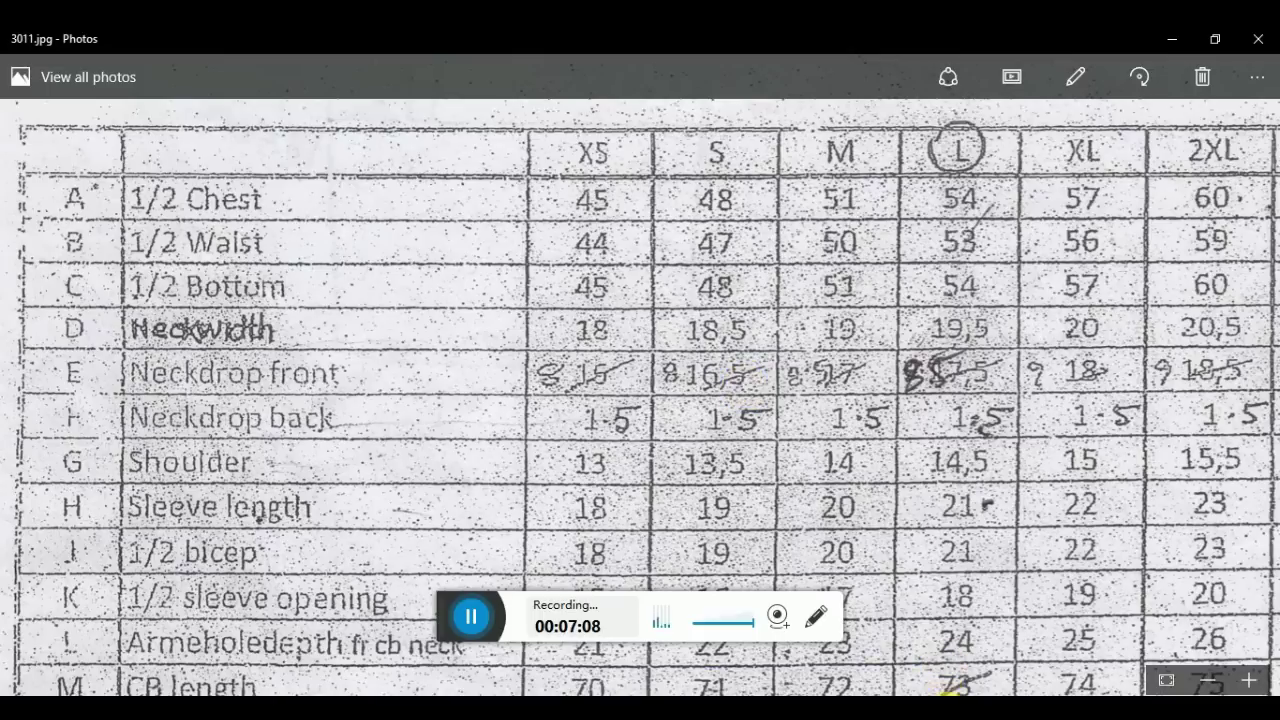
Switch back to Modaris, complete the rectangle with width 27 cm and height -74.5 cm, and rearrange the sheets
left_click(942, 706)
left_click(819, 650)
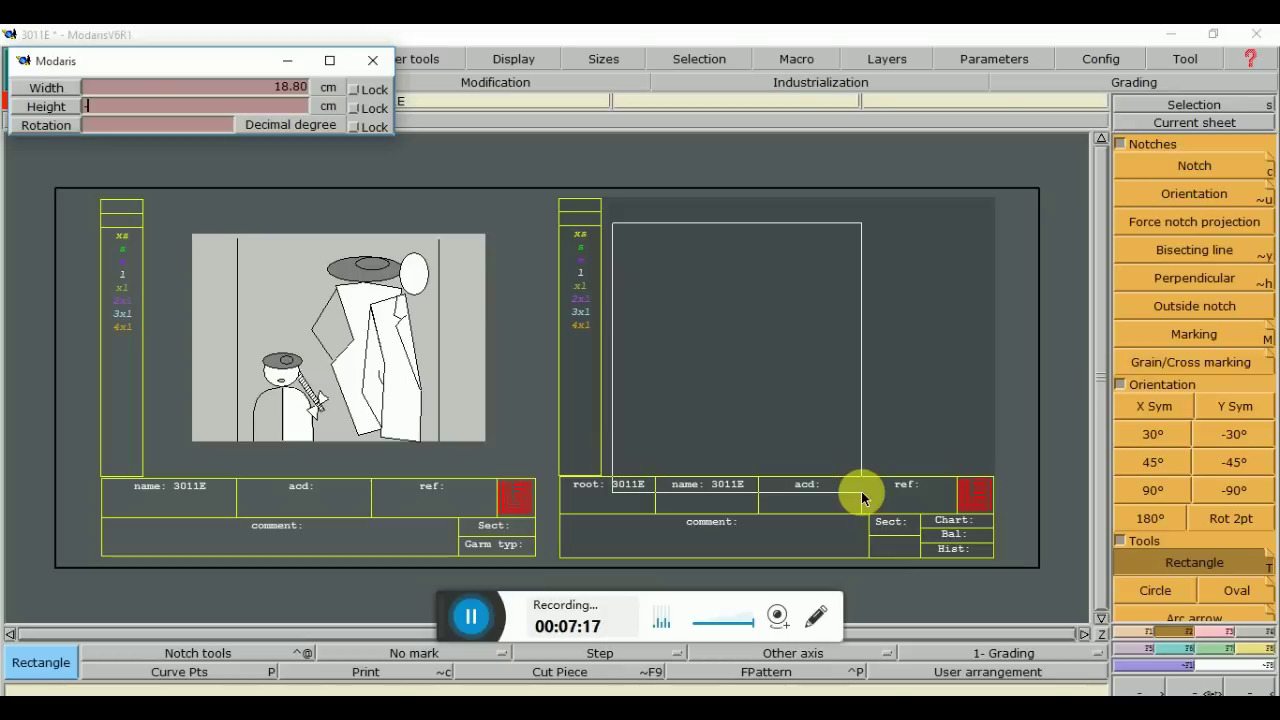
type("-74.5")
key("Return")
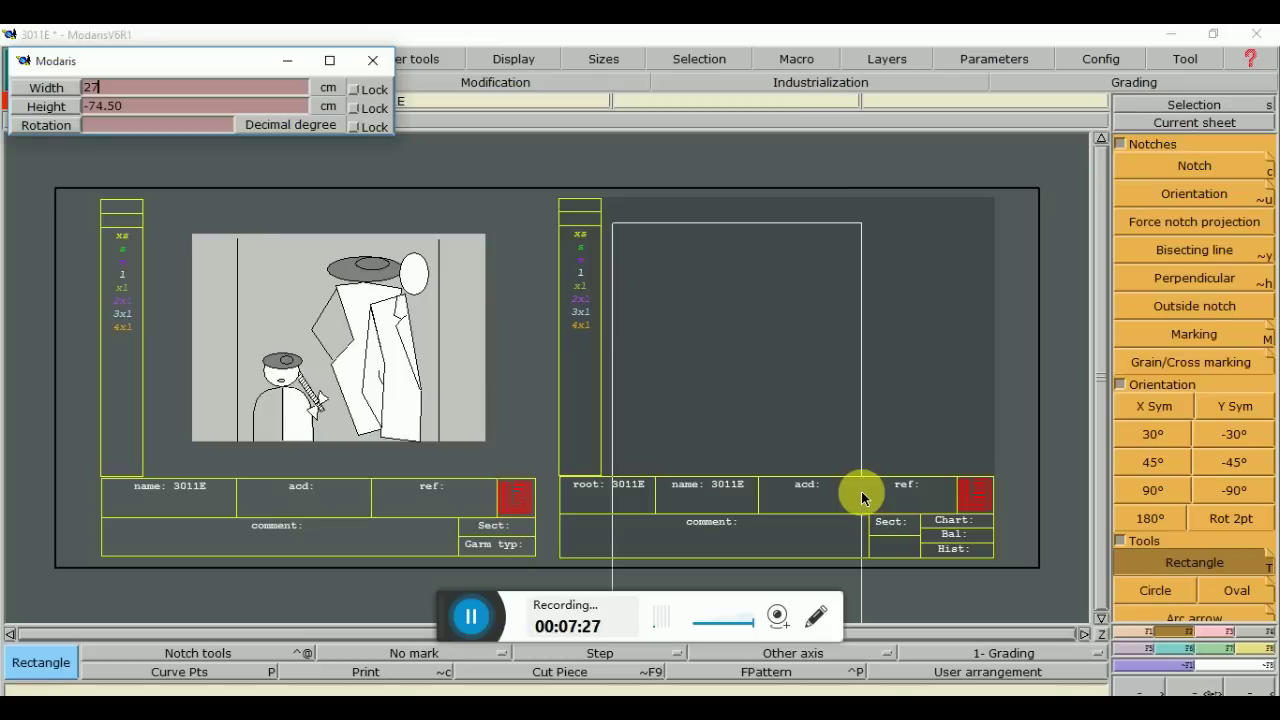
key("Return")
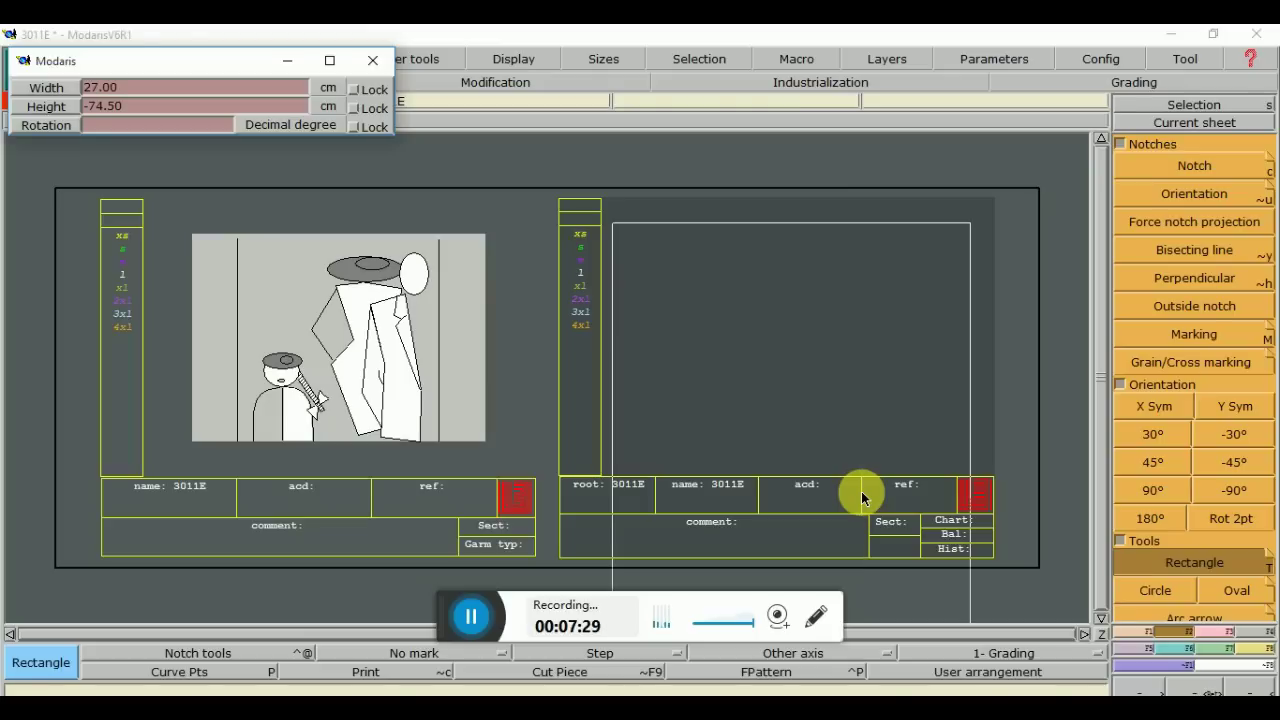
left_click(786, 370)
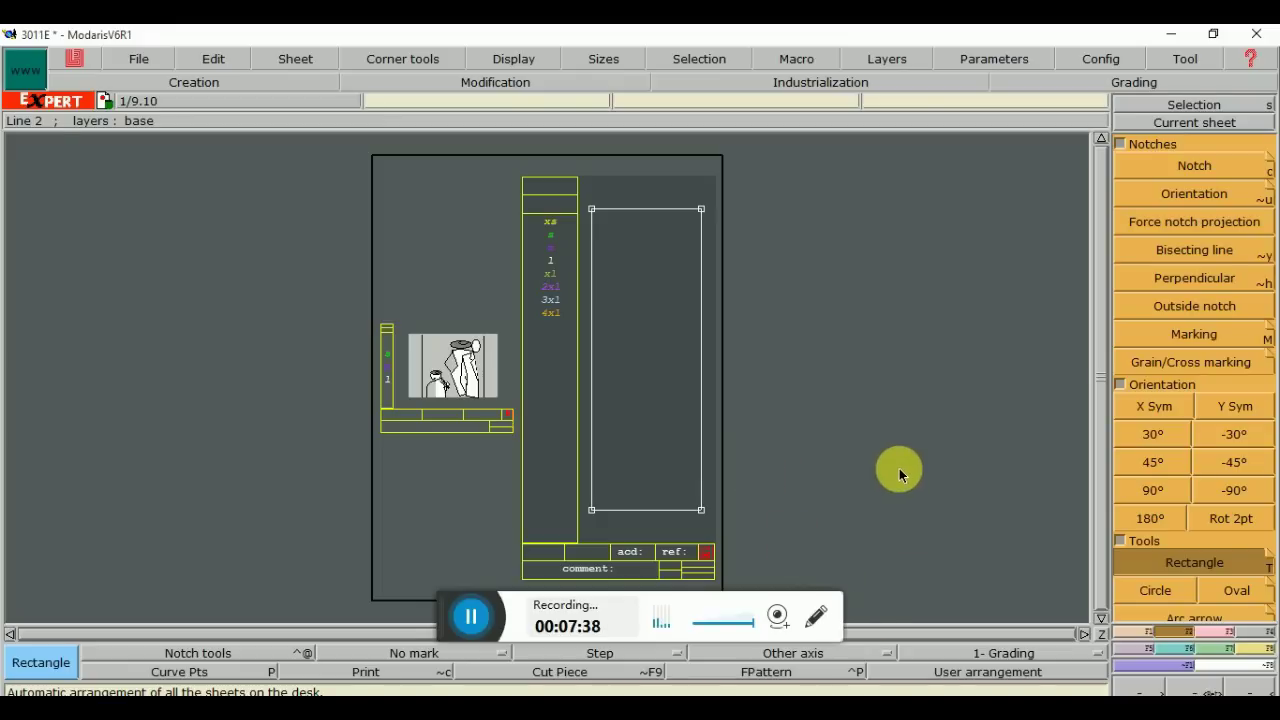
Check which length unit is active among the unit options and leave the setting as it is
left_click(971, 61)
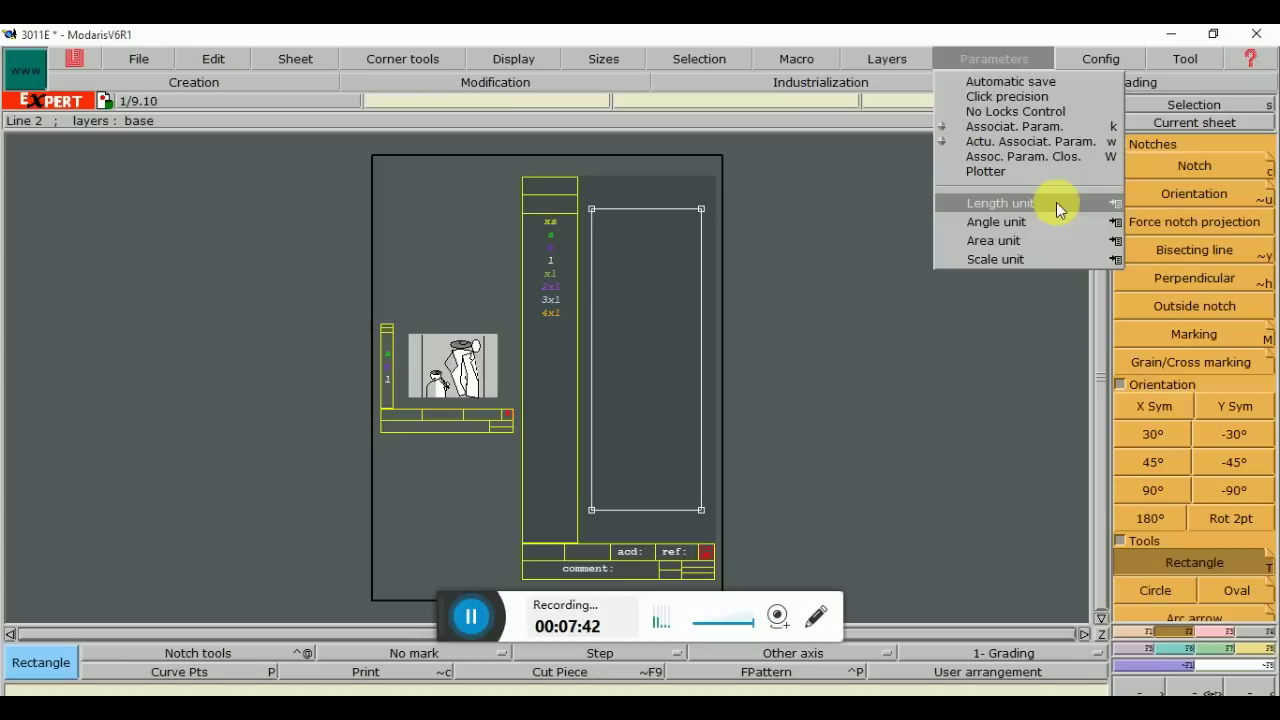
mouse_move(1115, 204)
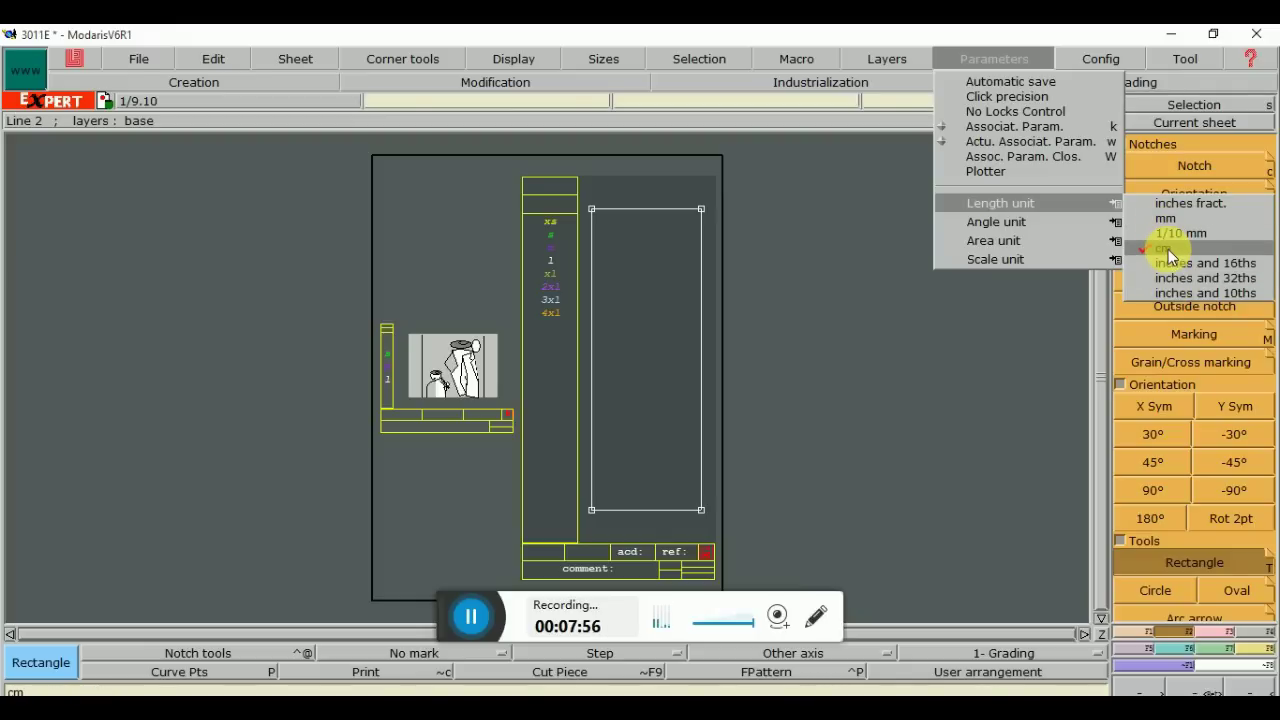
left_click(887, 219)
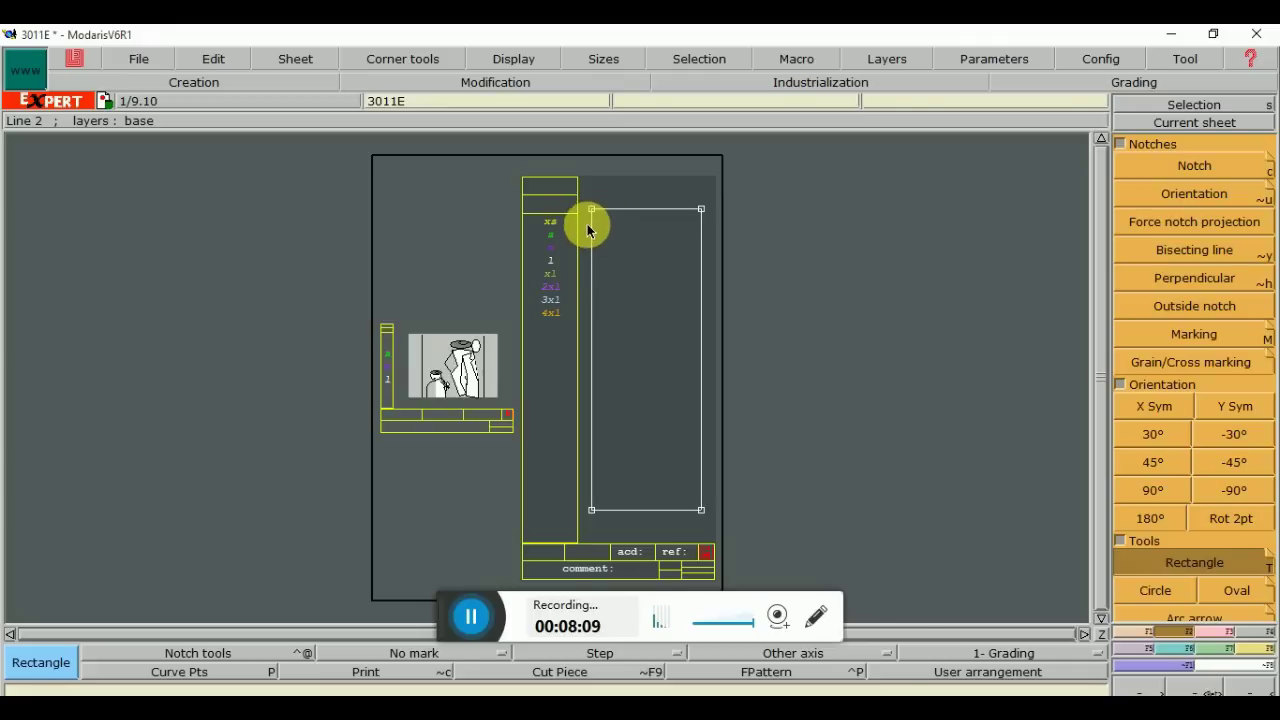
Look up the size L neck width in 3011.jpg in Photos and return to Modaris
left_click(894, 719)
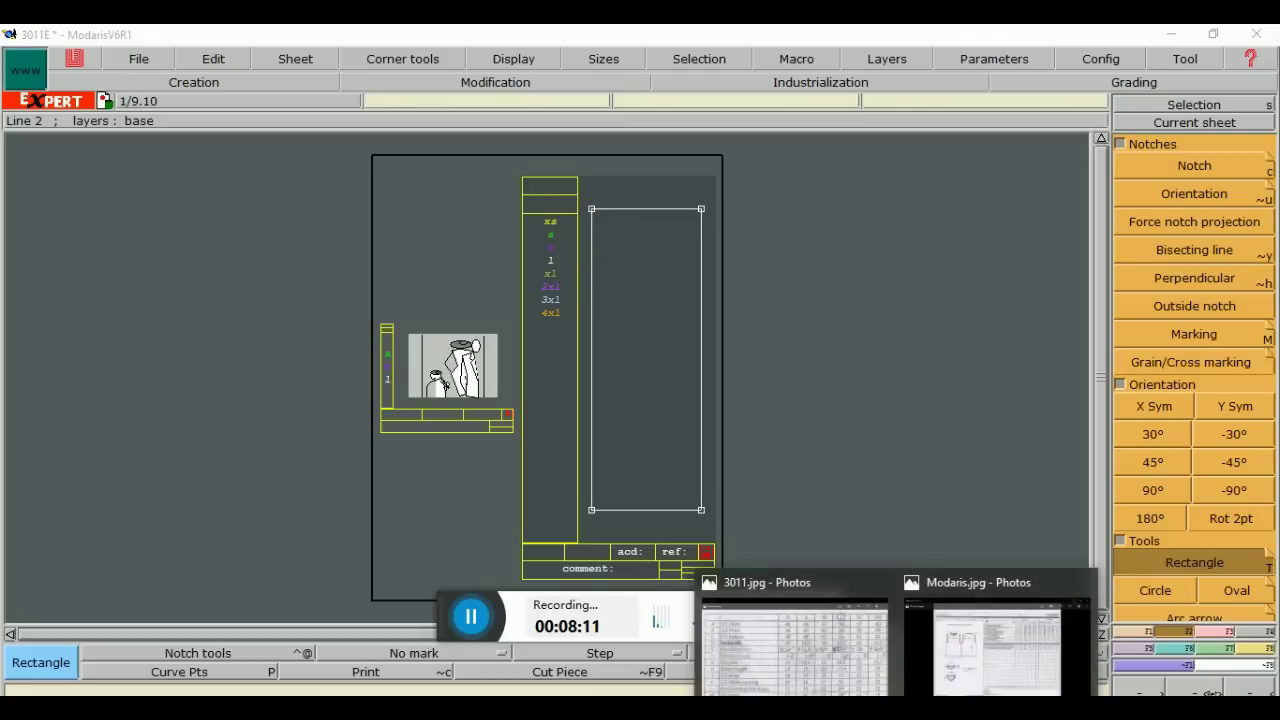
left_click(840, 665)
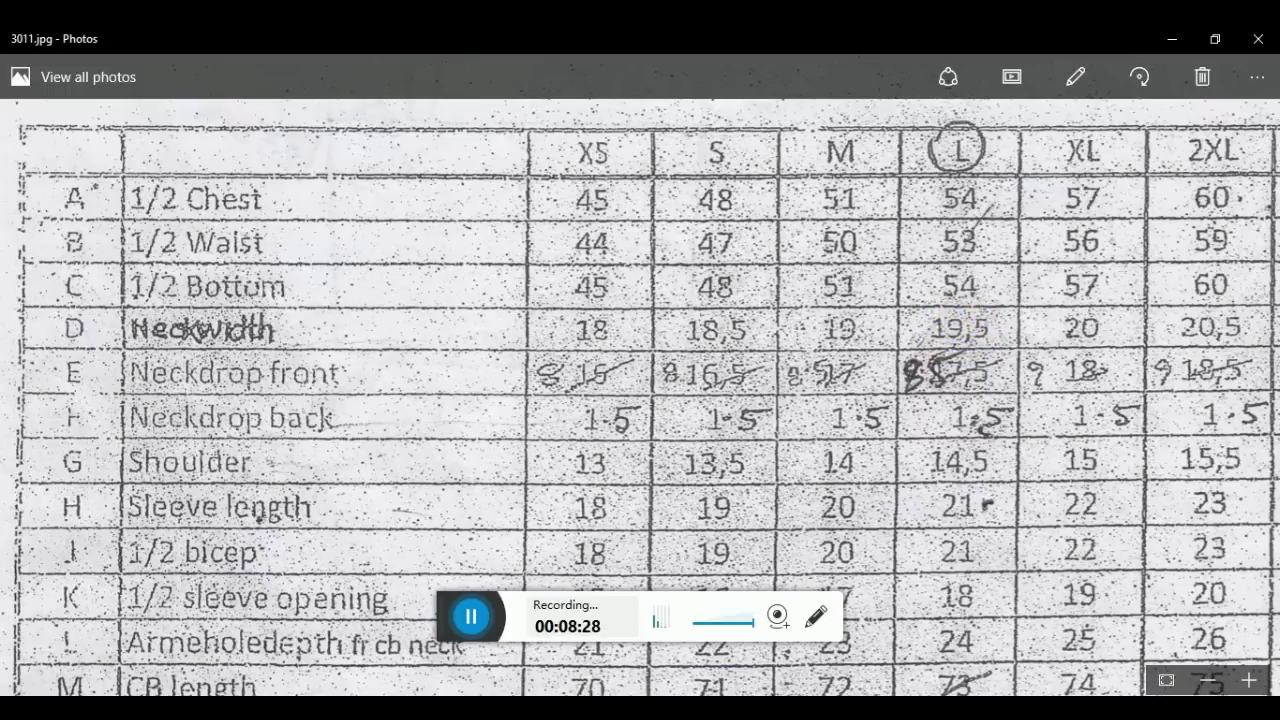
key("alt+Tab")
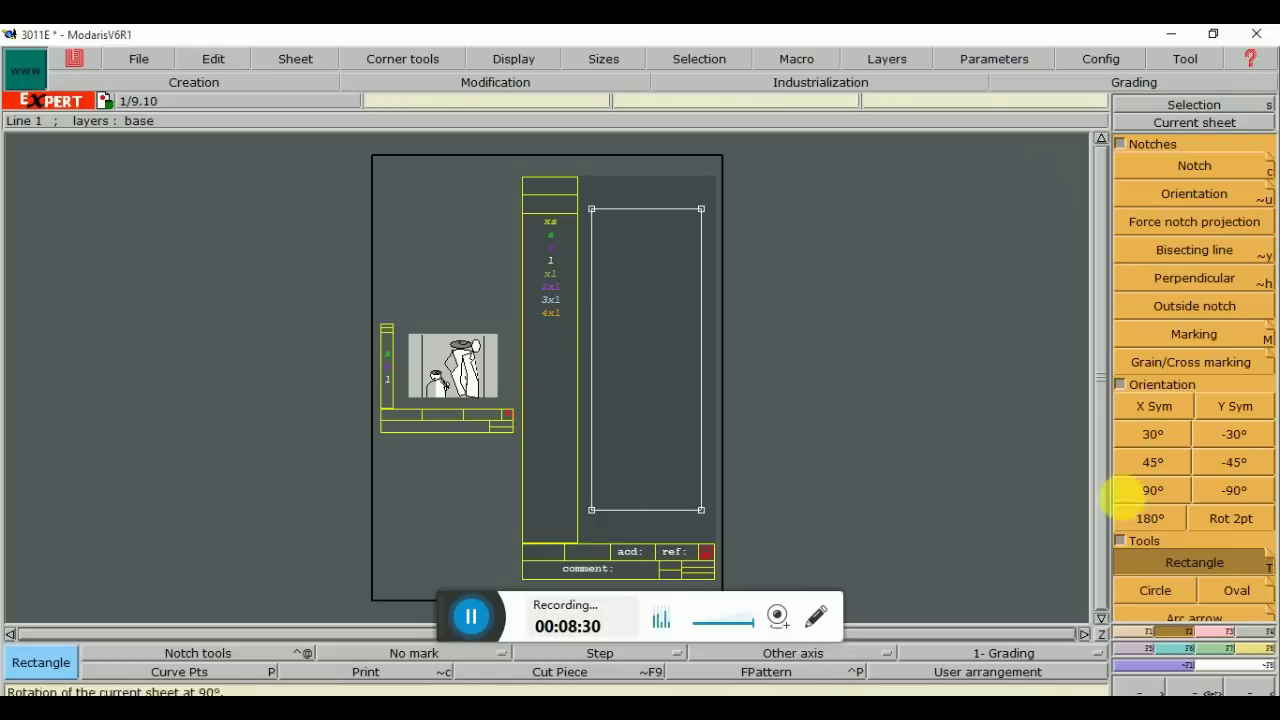
Place a developed point on the rectangle's top edge, 9.75 cm from its upper-left corner, and check its distance
left_click(1125, 632)
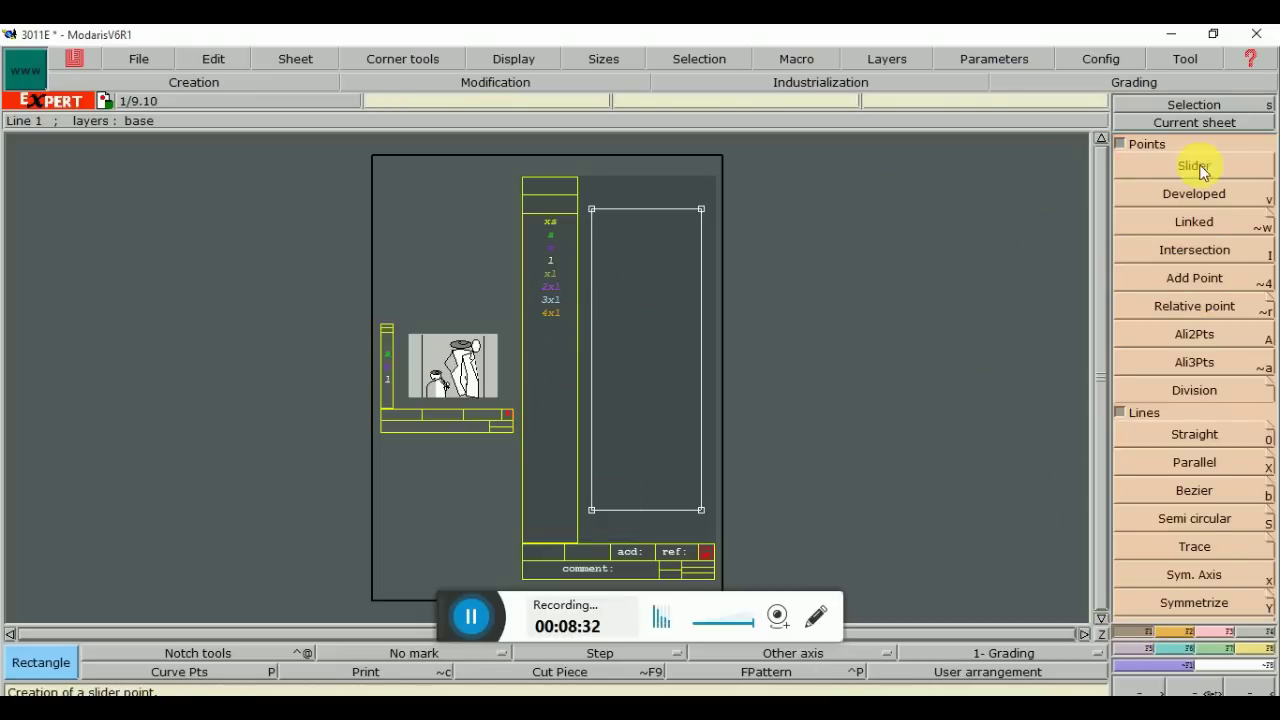
left_click(1177, 196)
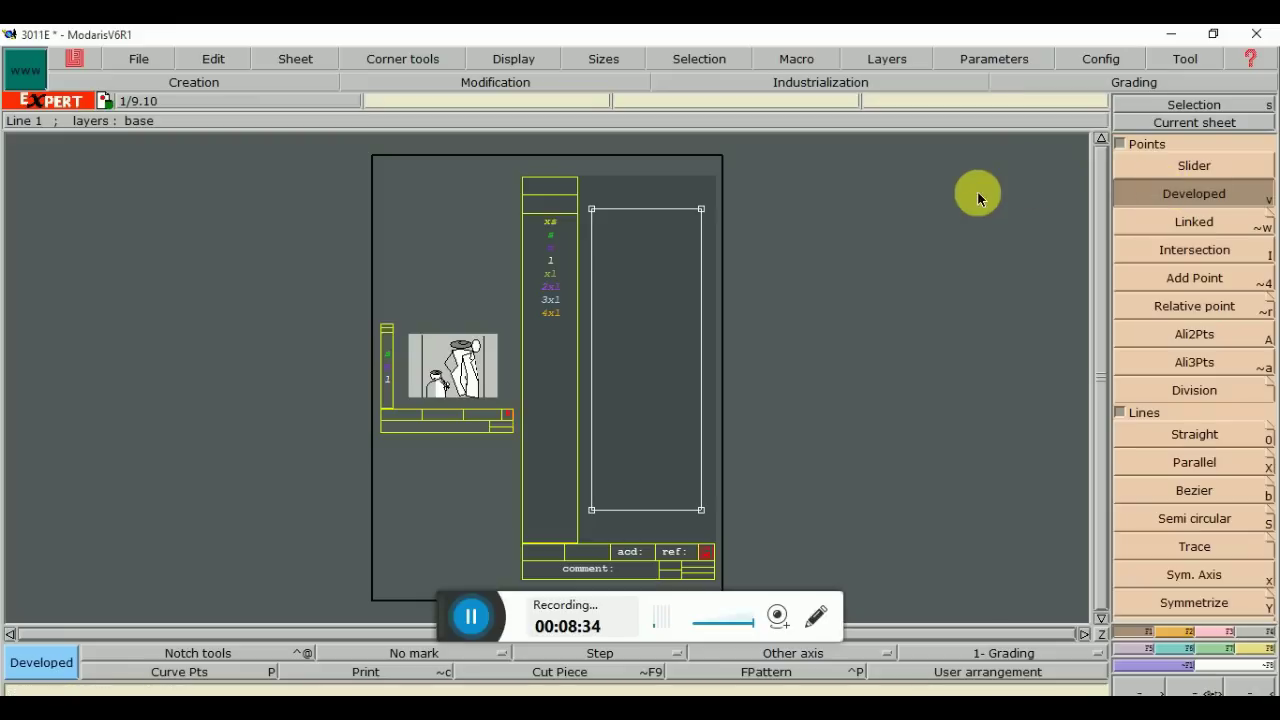
left_click(592, 209)
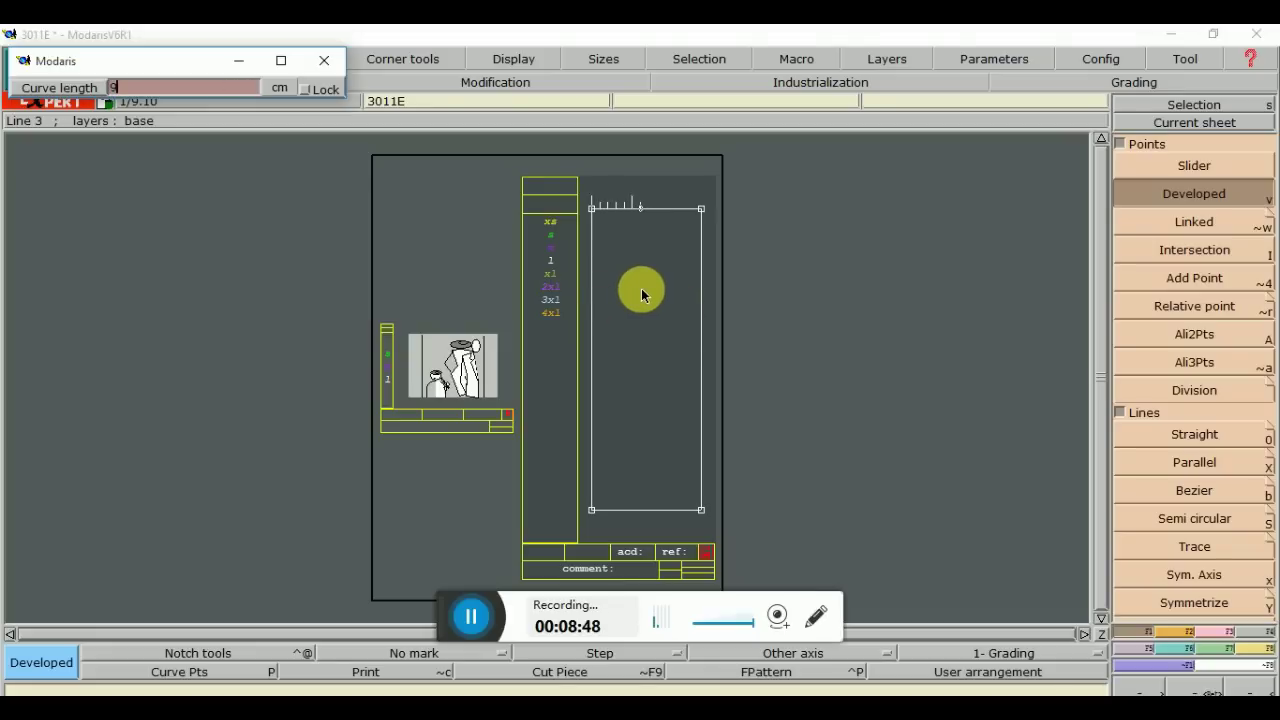
type("5")
key("Return")
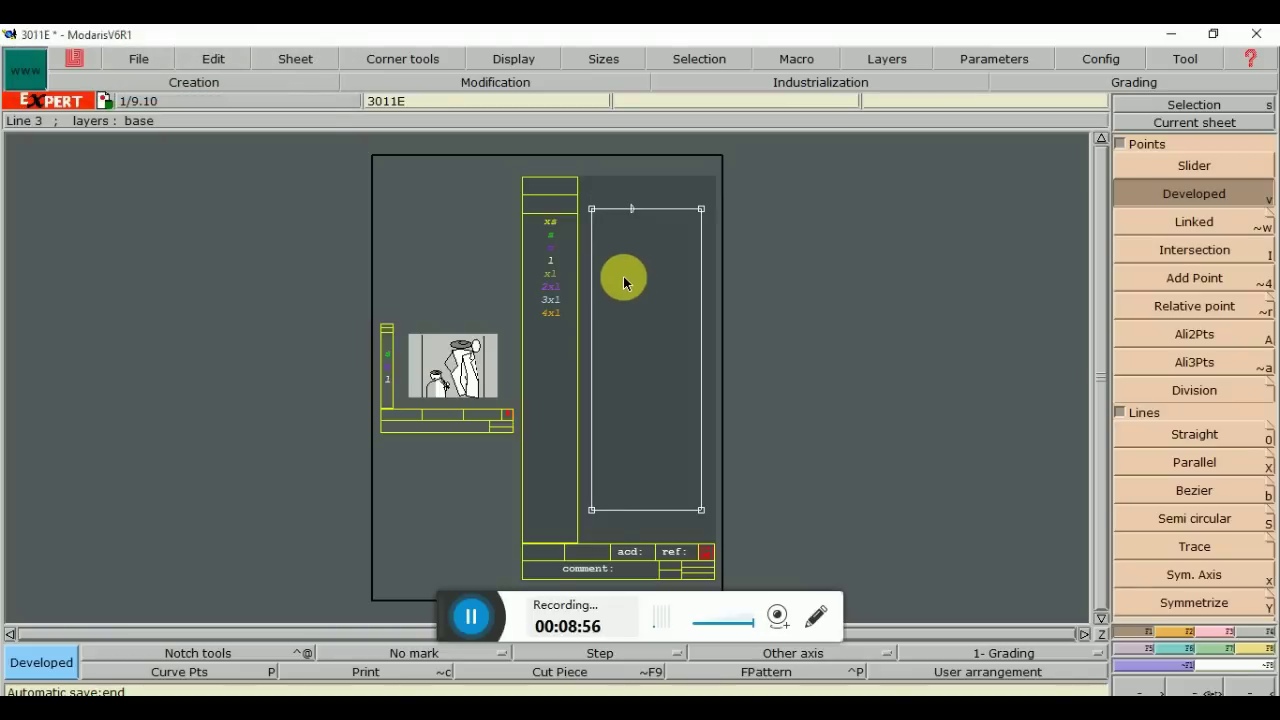
left_click(1188, 196)
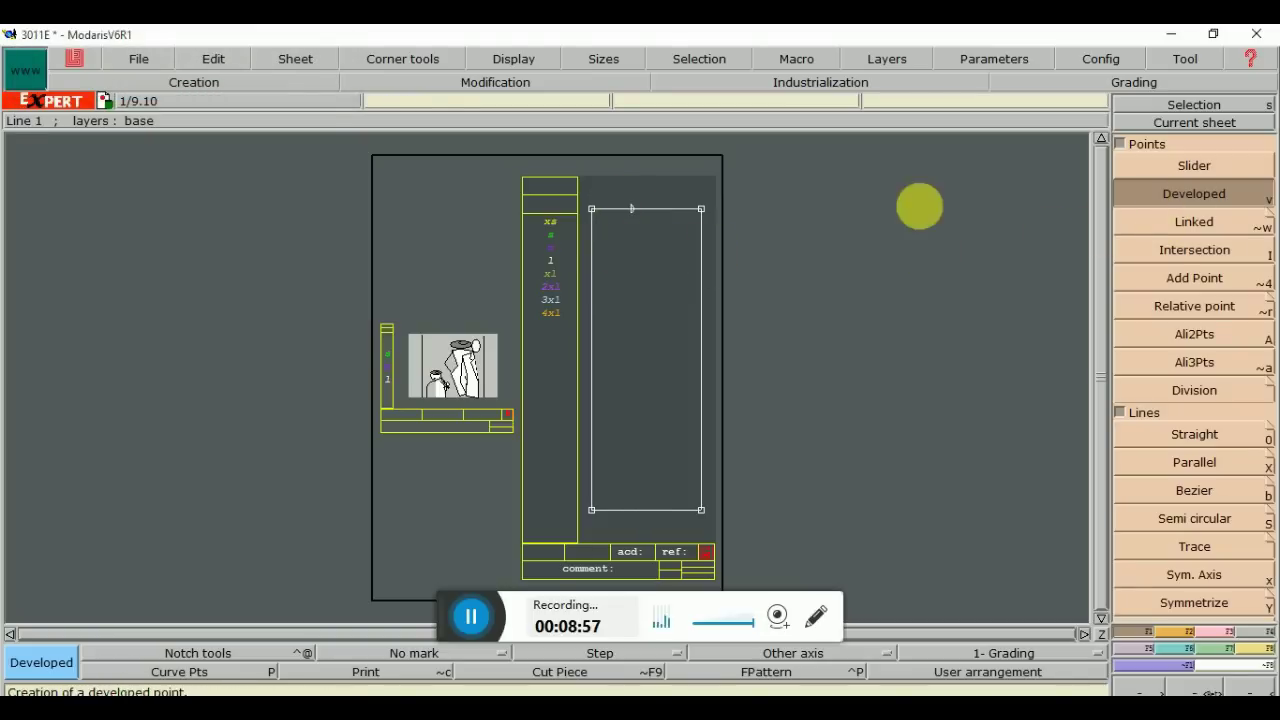
left_click(642, 210)
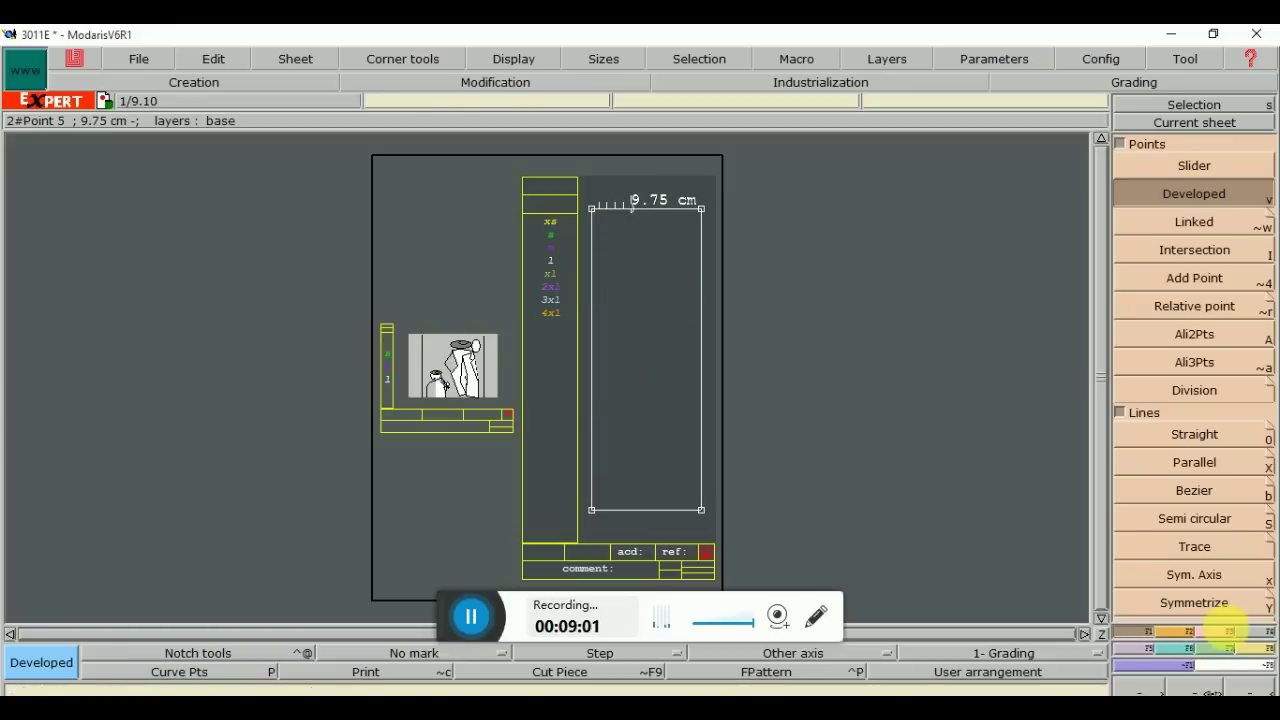
Insert the developed point into the rectangle's top edge with Insert Point
left_click(1215, 631)
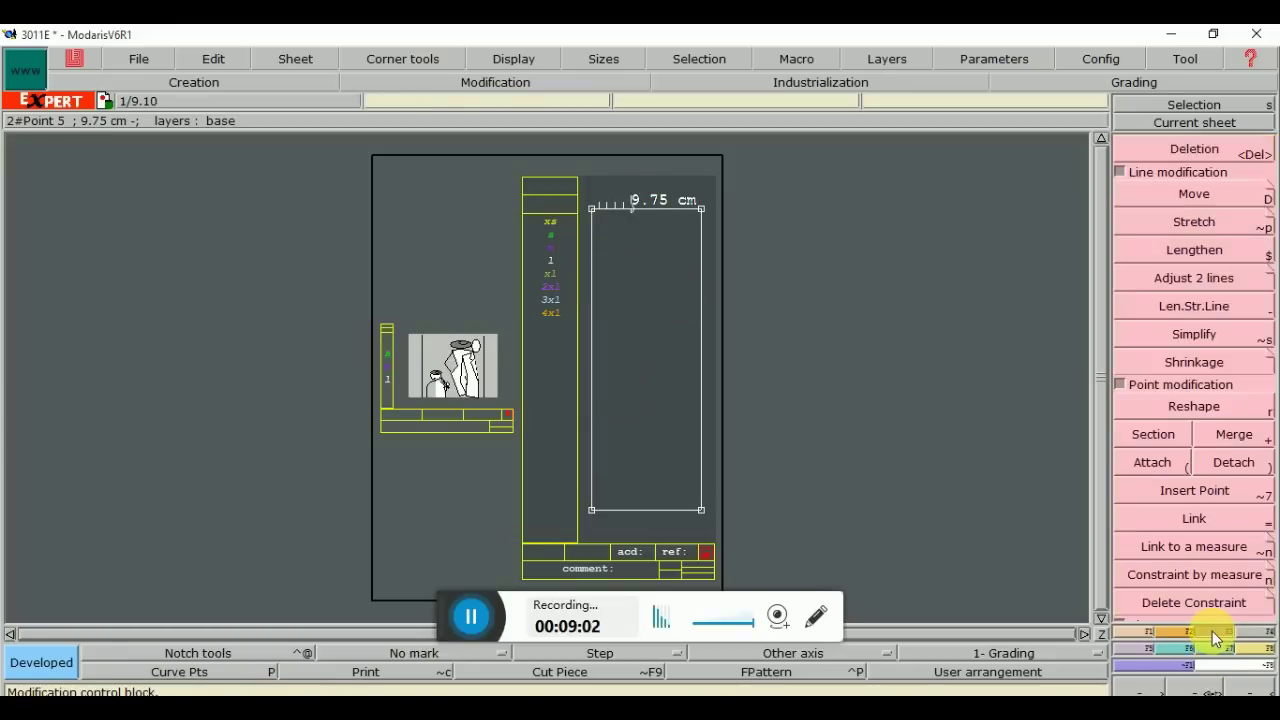
left_click(1190, 495)
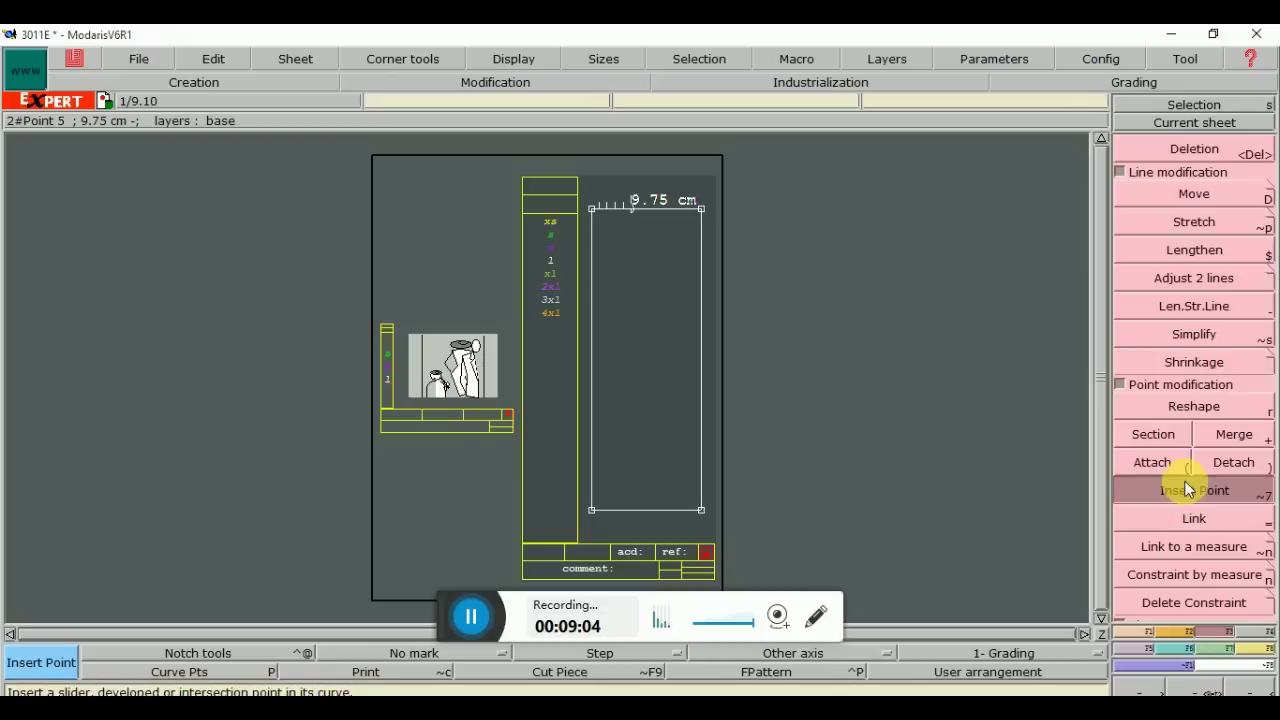
left_click(634, 212)
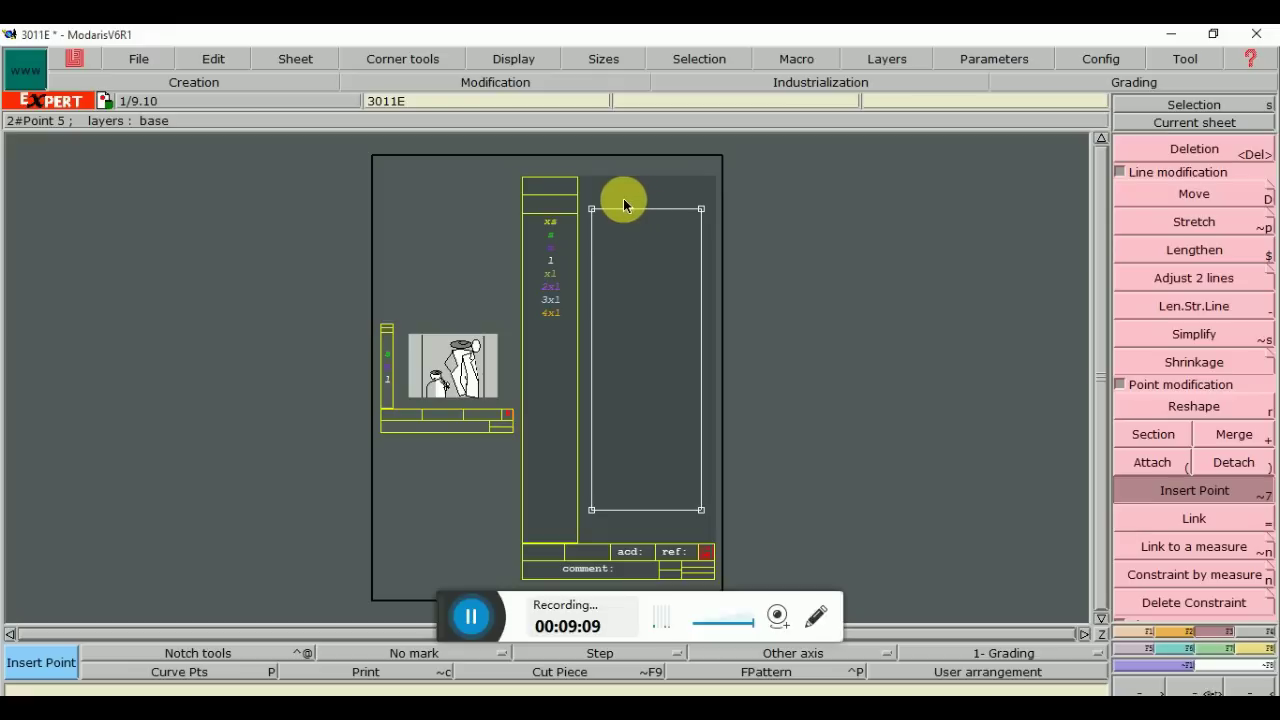
left_click(626, 208)
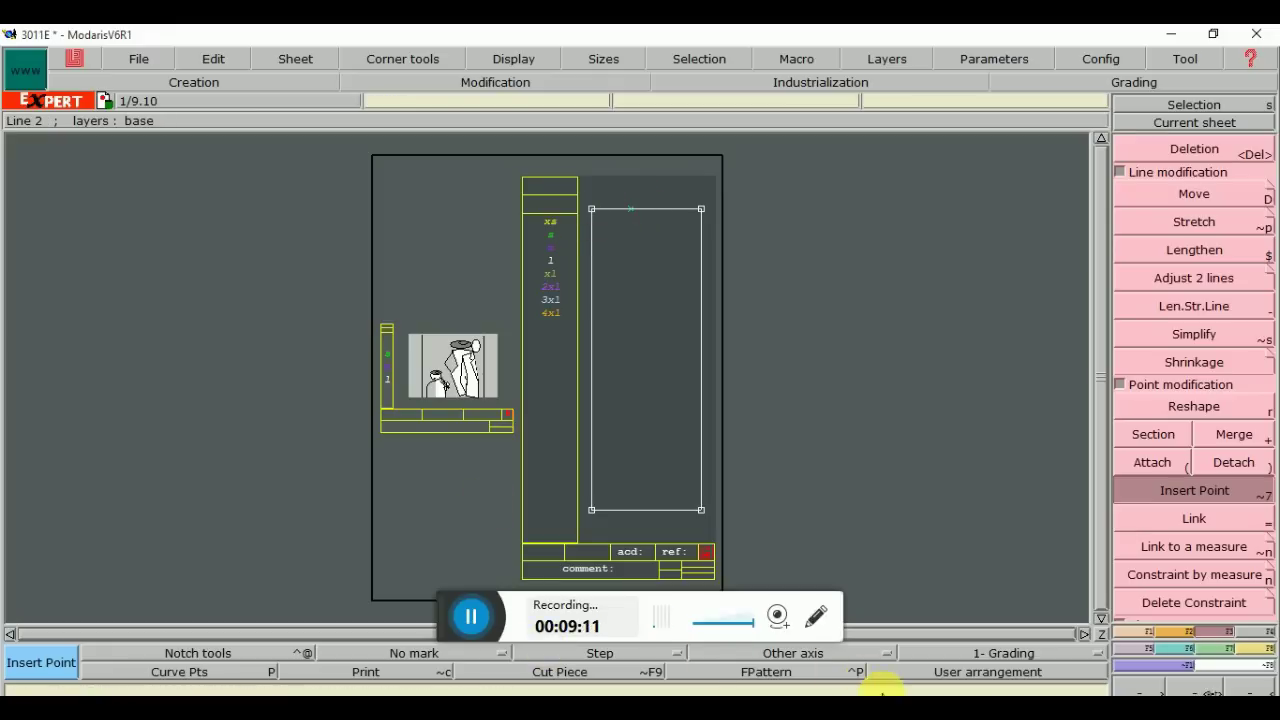
Switch to Modaris.jpg in Photos and examine the enlarged tank top sketches and measurement table
mouse_move(882, 690)
left_click(960, 650)
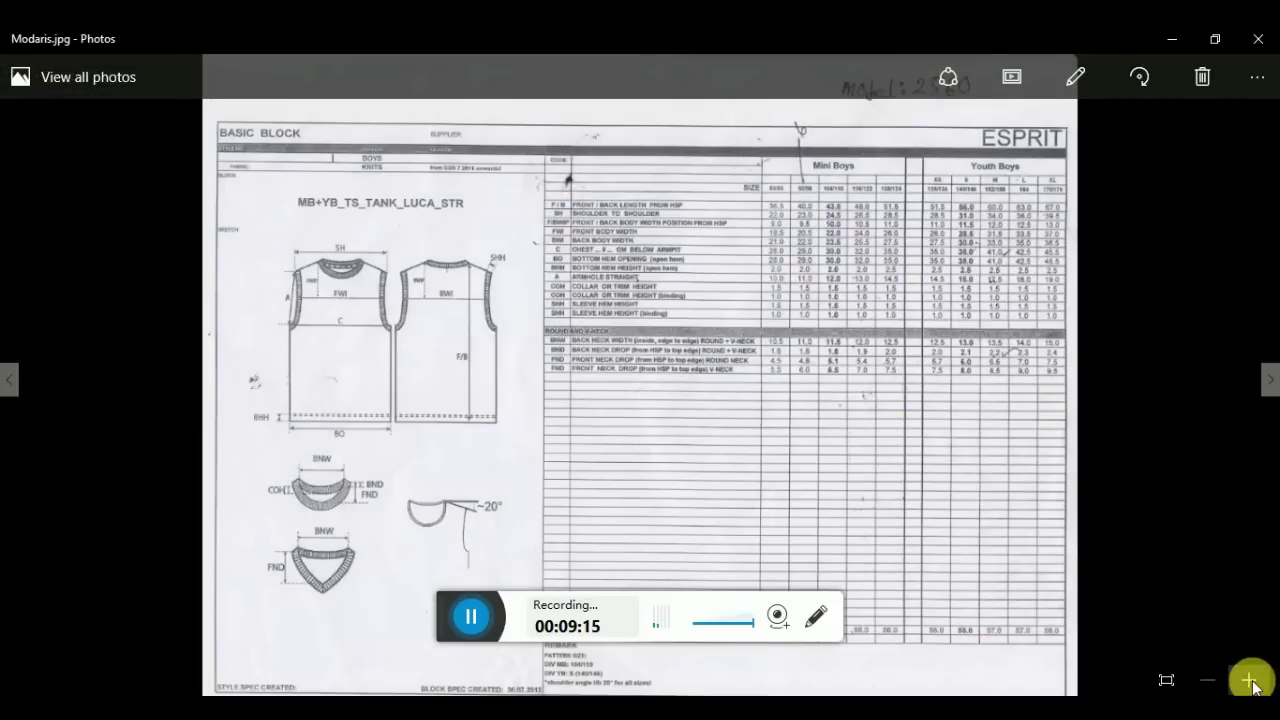
left_click(1249, 681)
left_click(1249, 681)
left_click(1249, 681)
left_click(1249, 681)
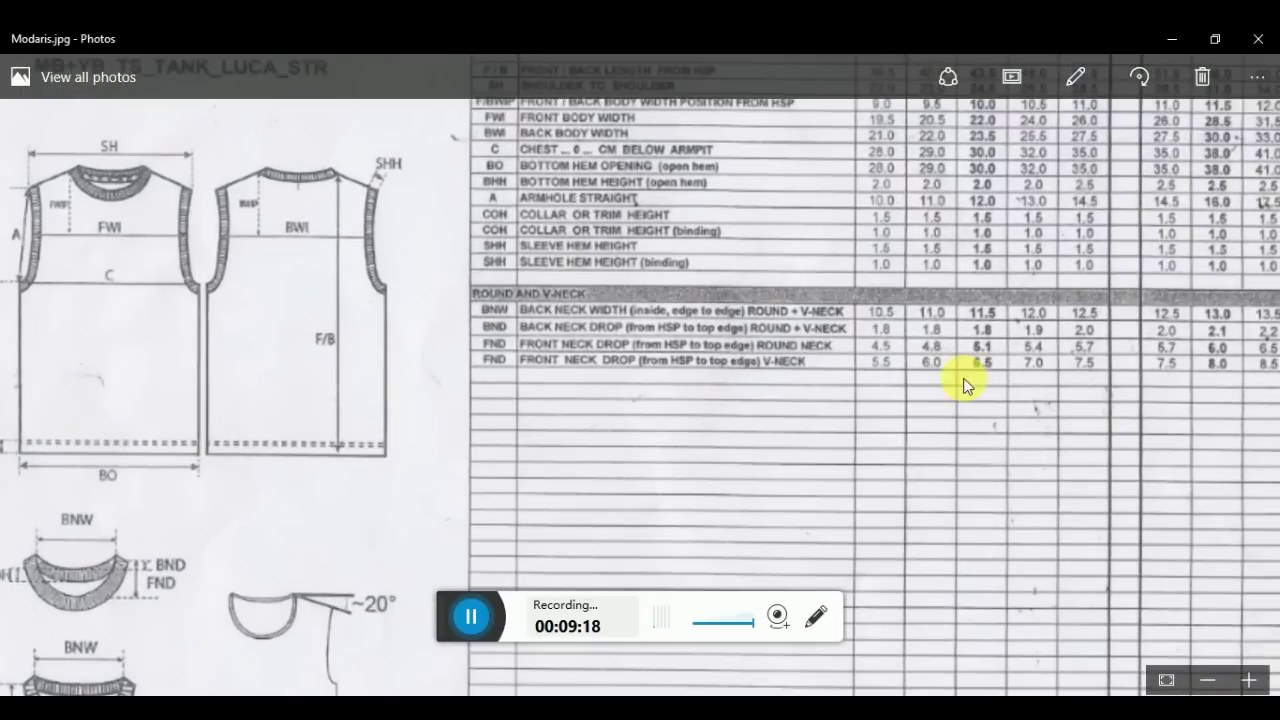
left_click_drag(965, 385, 458, 250)
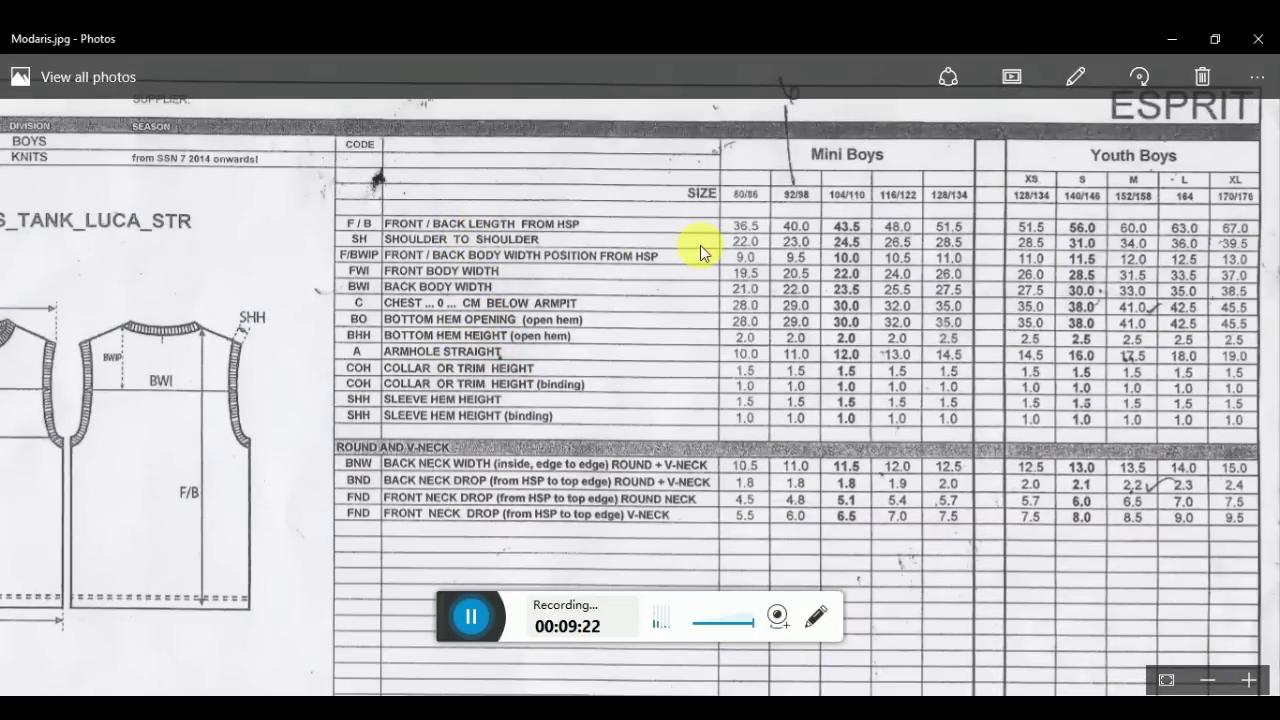
Look up the size L shoulder length in 3011.jpg and return to Modaris
mouse_move(846, 710)
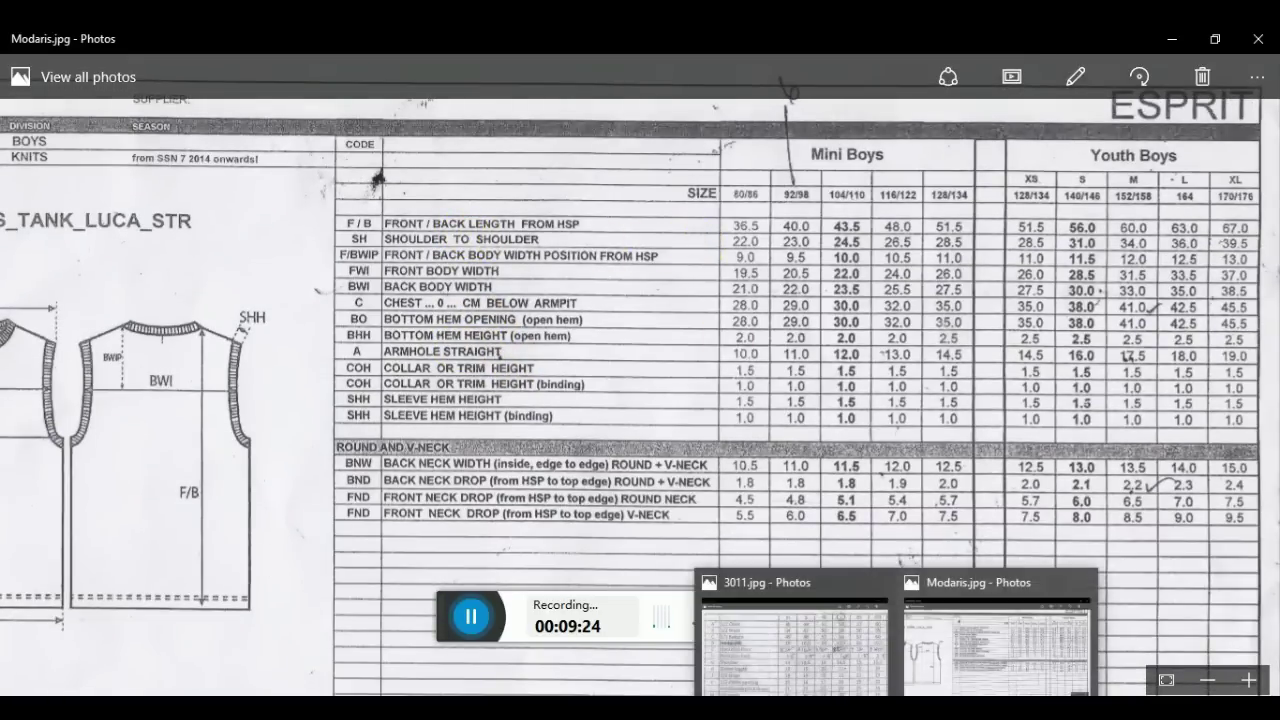
left_click(846, 662)
left_click_drag(370, 472, 263, 357)
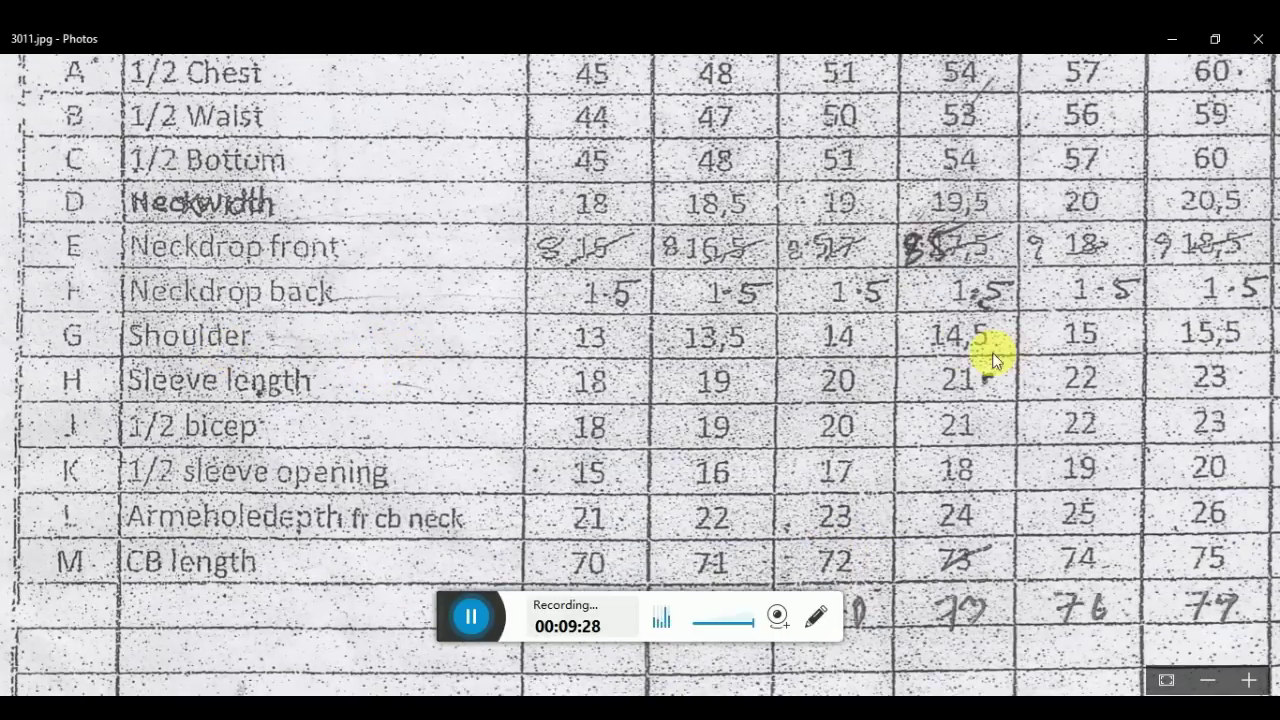
left_click_drag(901, 295, 899, 364)
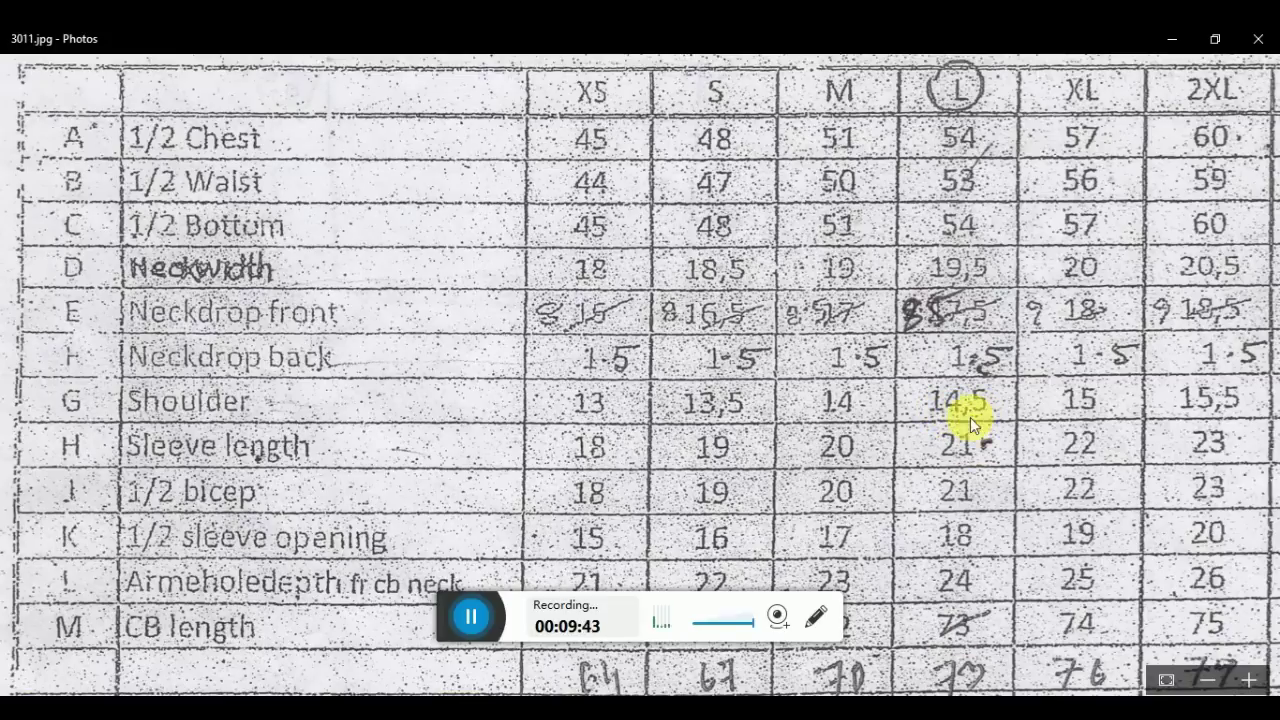
mouse_move(943, 700)
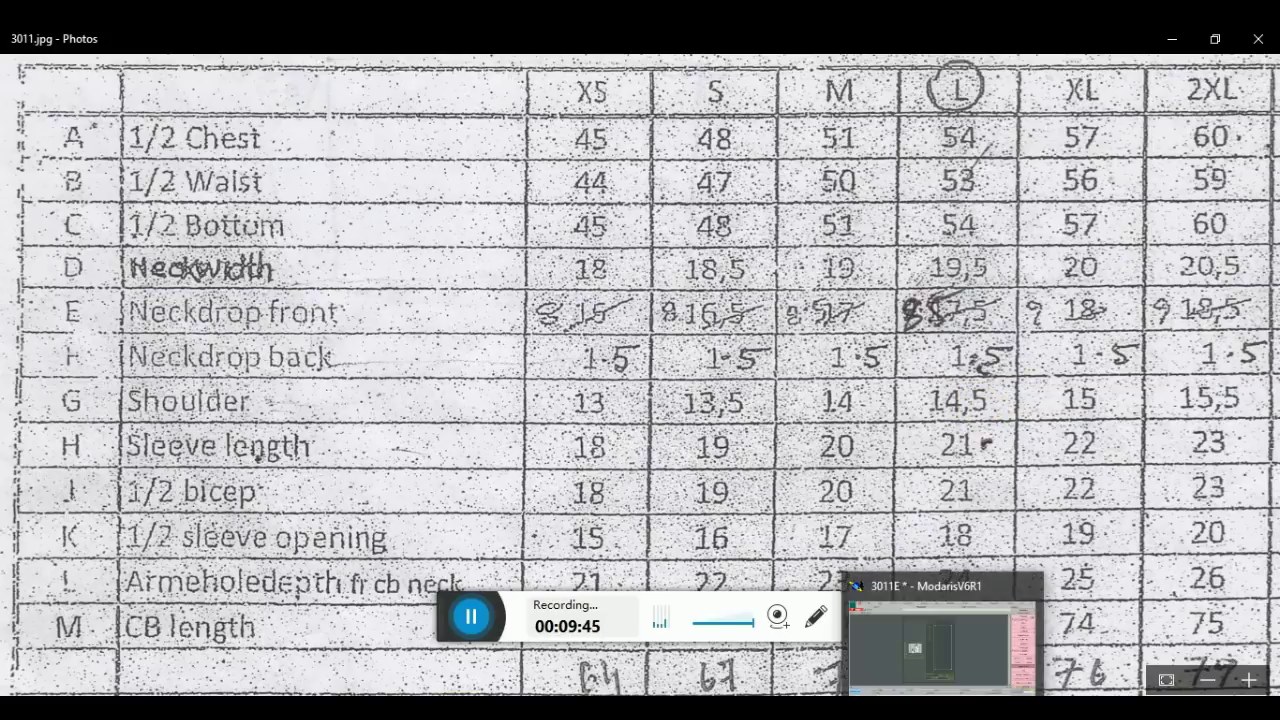
left_click(913, 665)
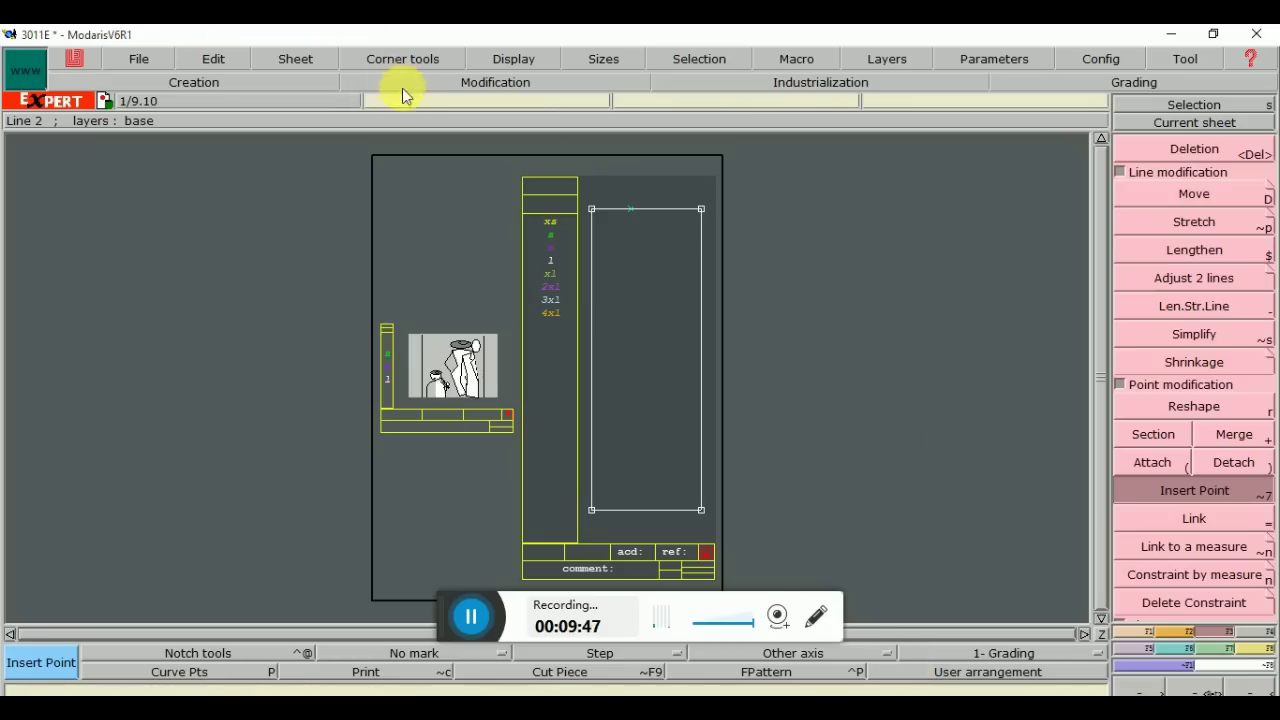
Draw a straight shoulder line from the inserted point on the top edge, with rotation -20 degrees and length 14.5 cm
left_click(1145, 632)
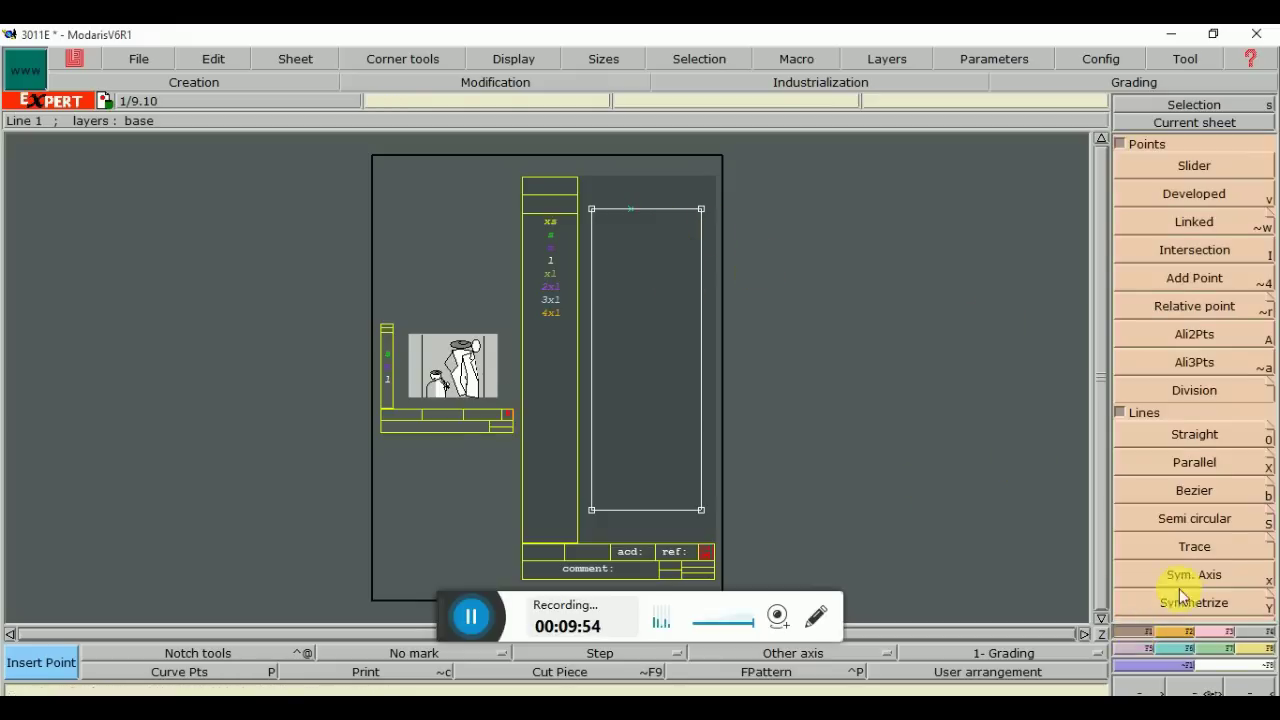
left_click(1178, 433)
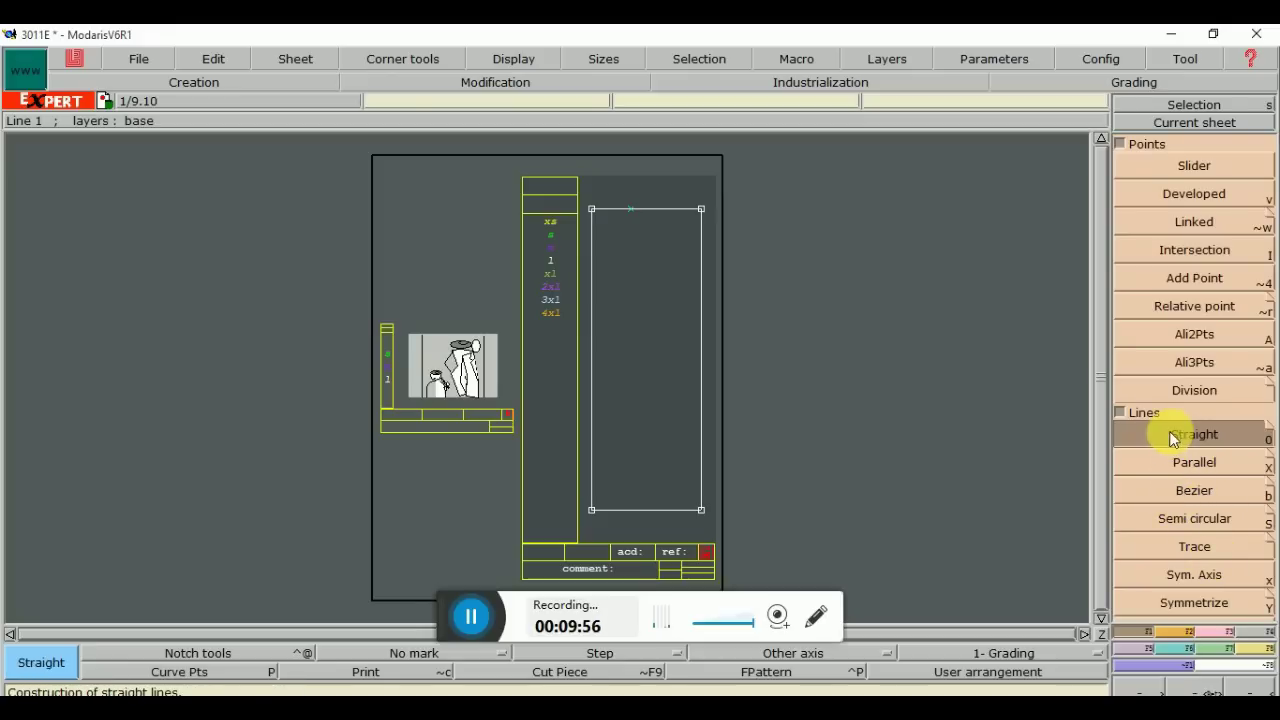
left_click(629, 209)
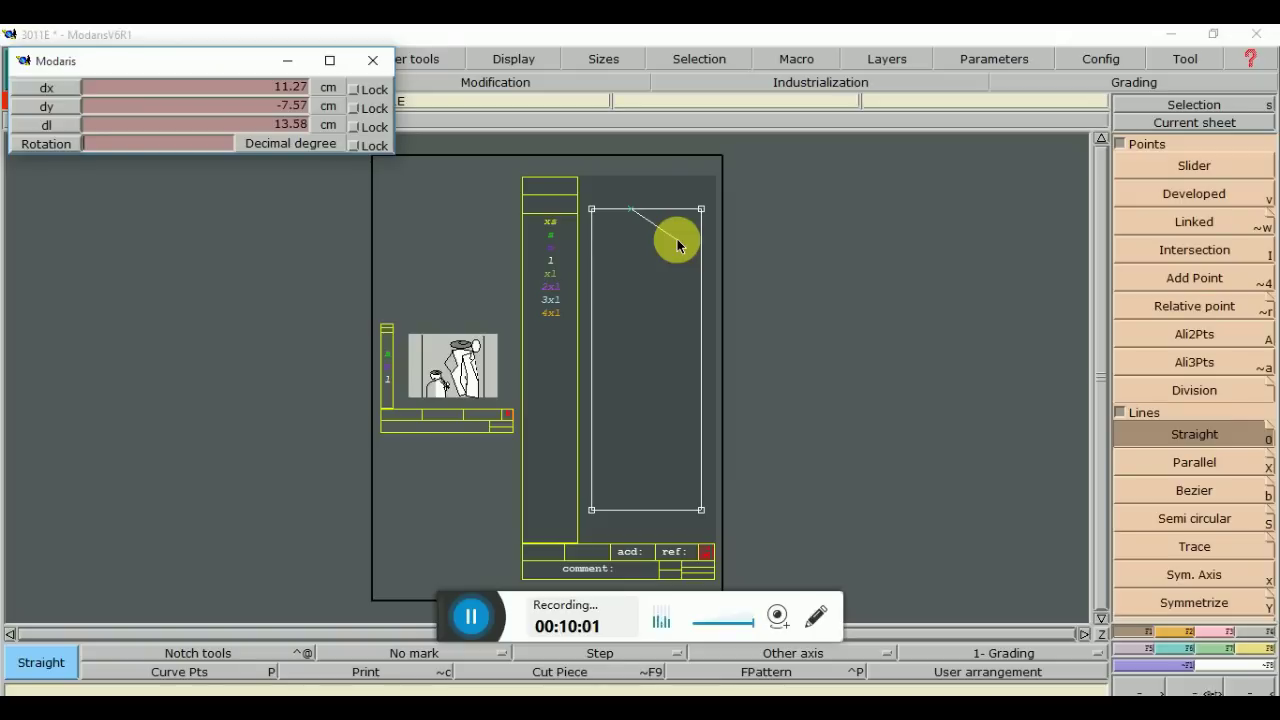
type("-20")
key("Return")
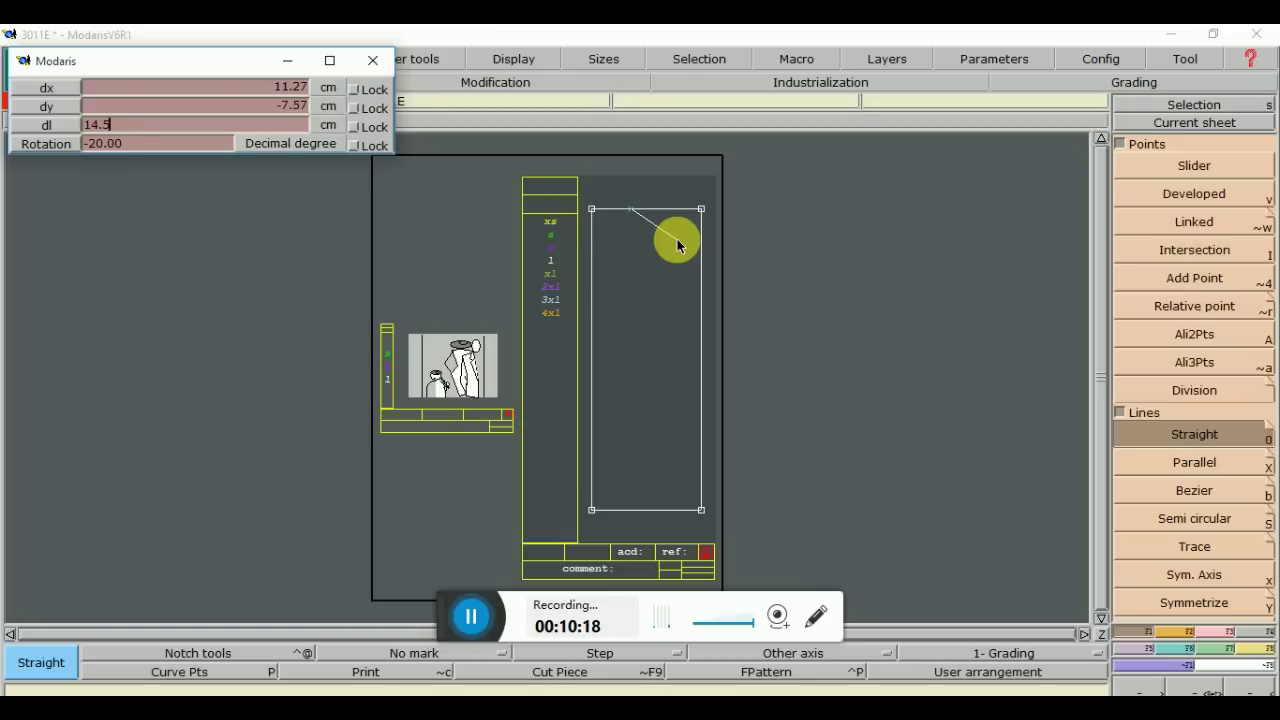
key("Return")
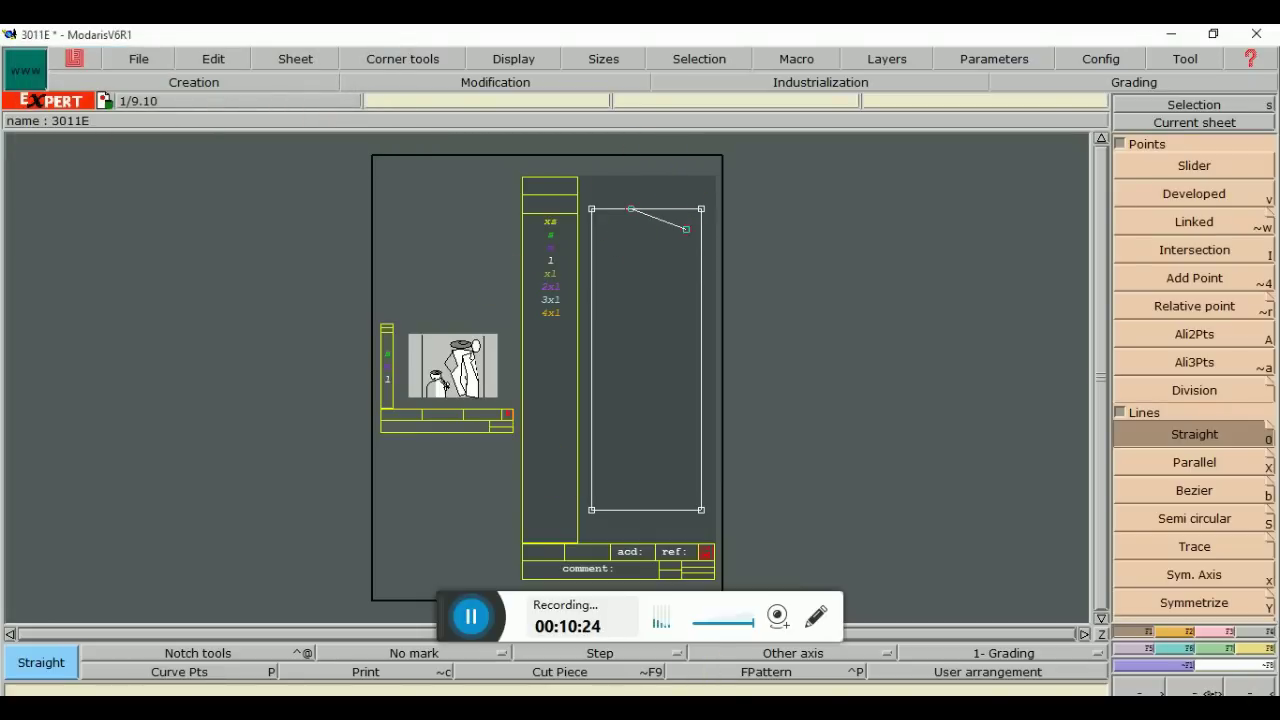
Check the T-shirt sketches and the size L front and back neck drops in 3011.jpg in Photos, and return to Modaris
left_click(832, 645)
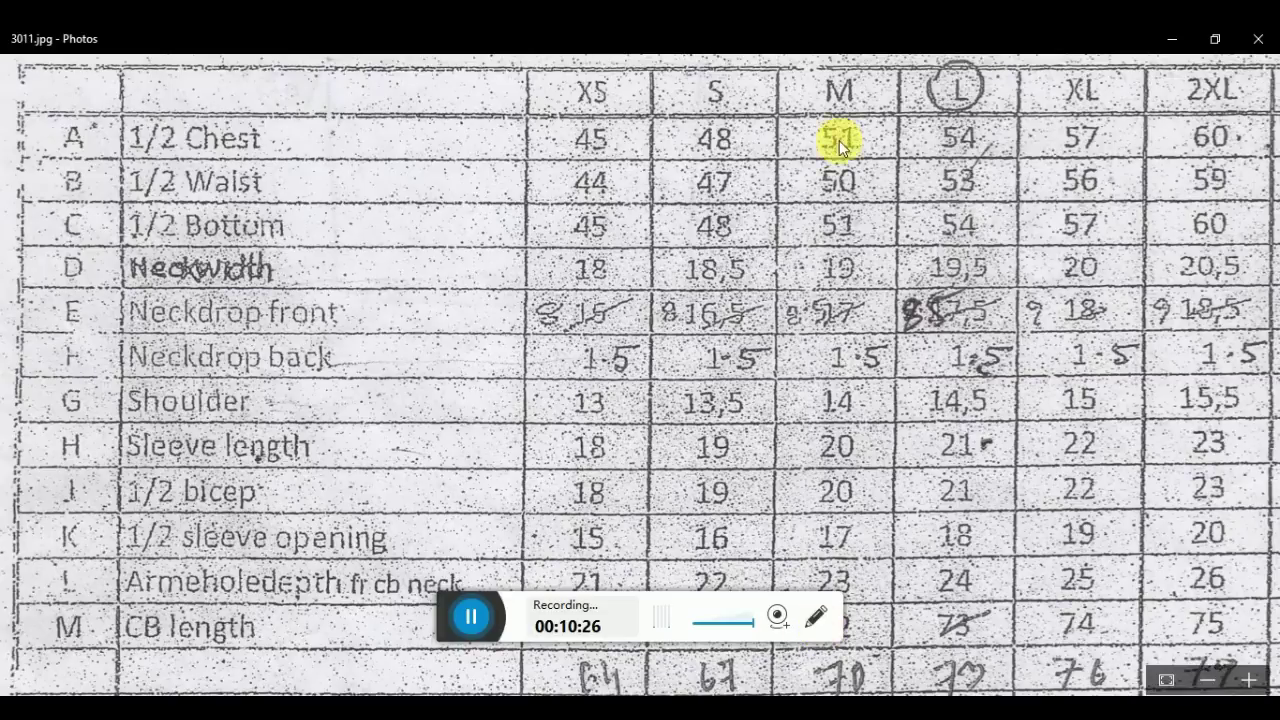
scroll(840, 145, "up", 5)
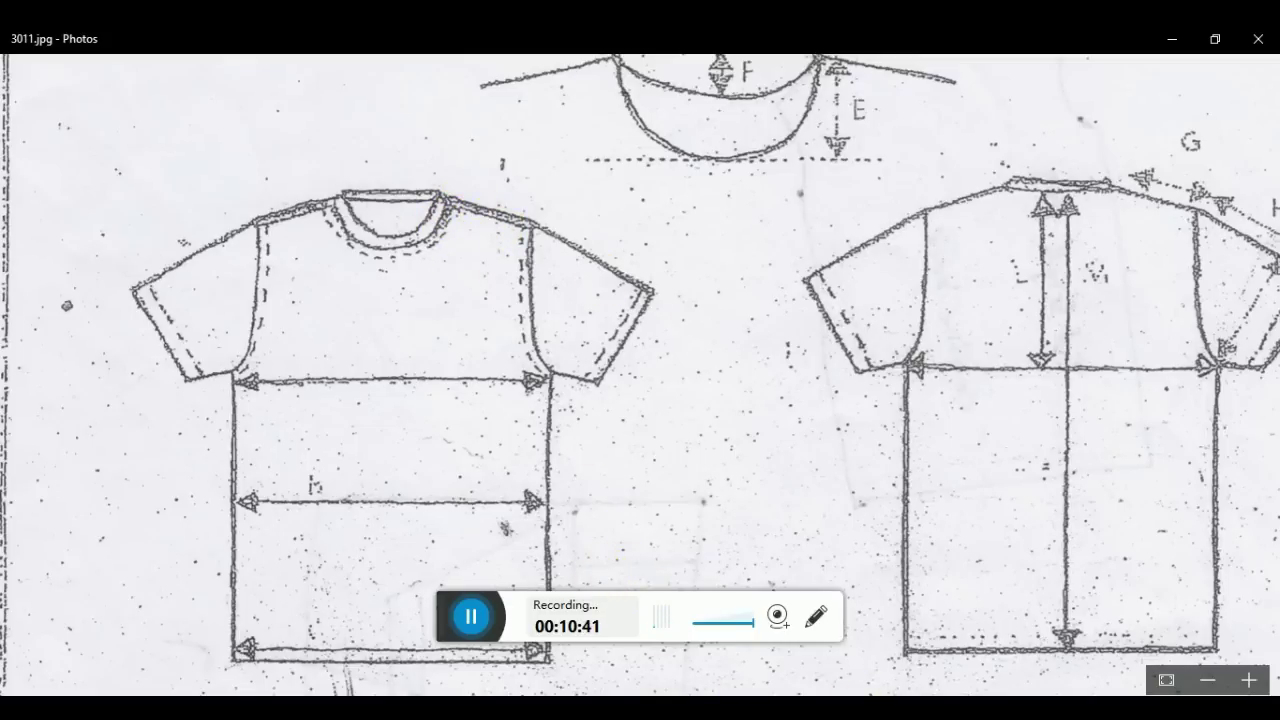
key("alt+Tab")
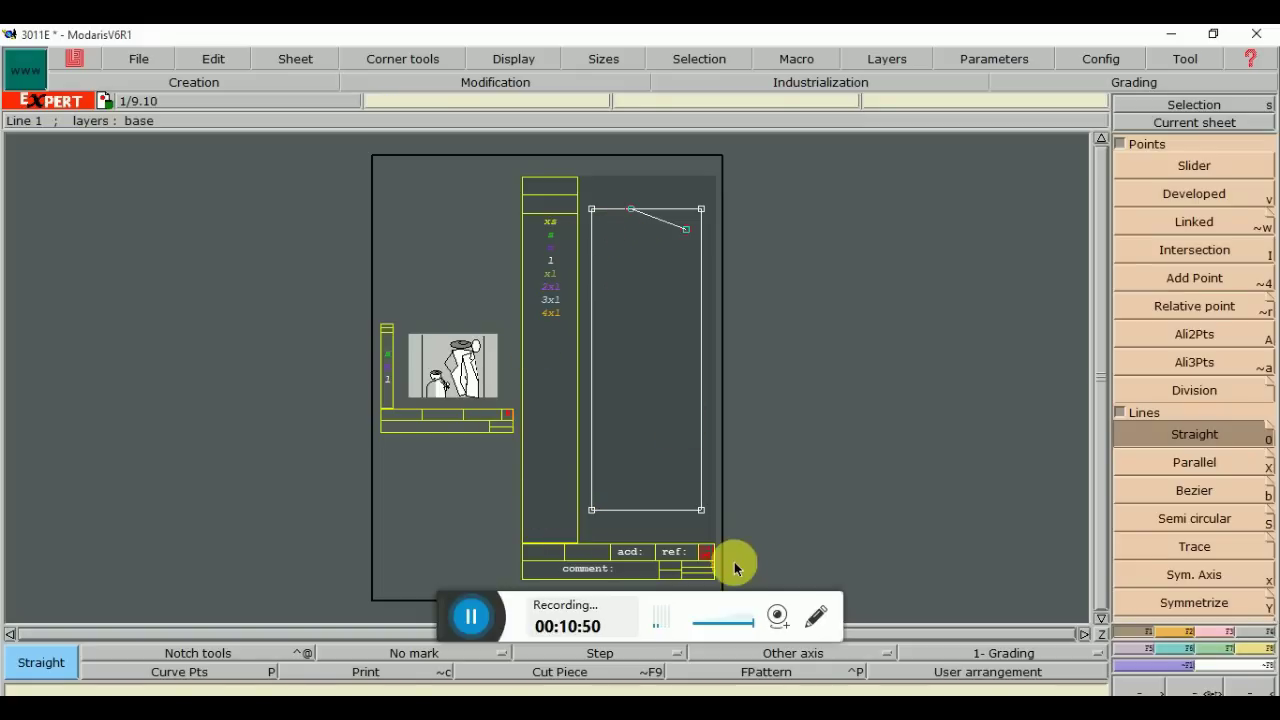
left_click(800, 634)
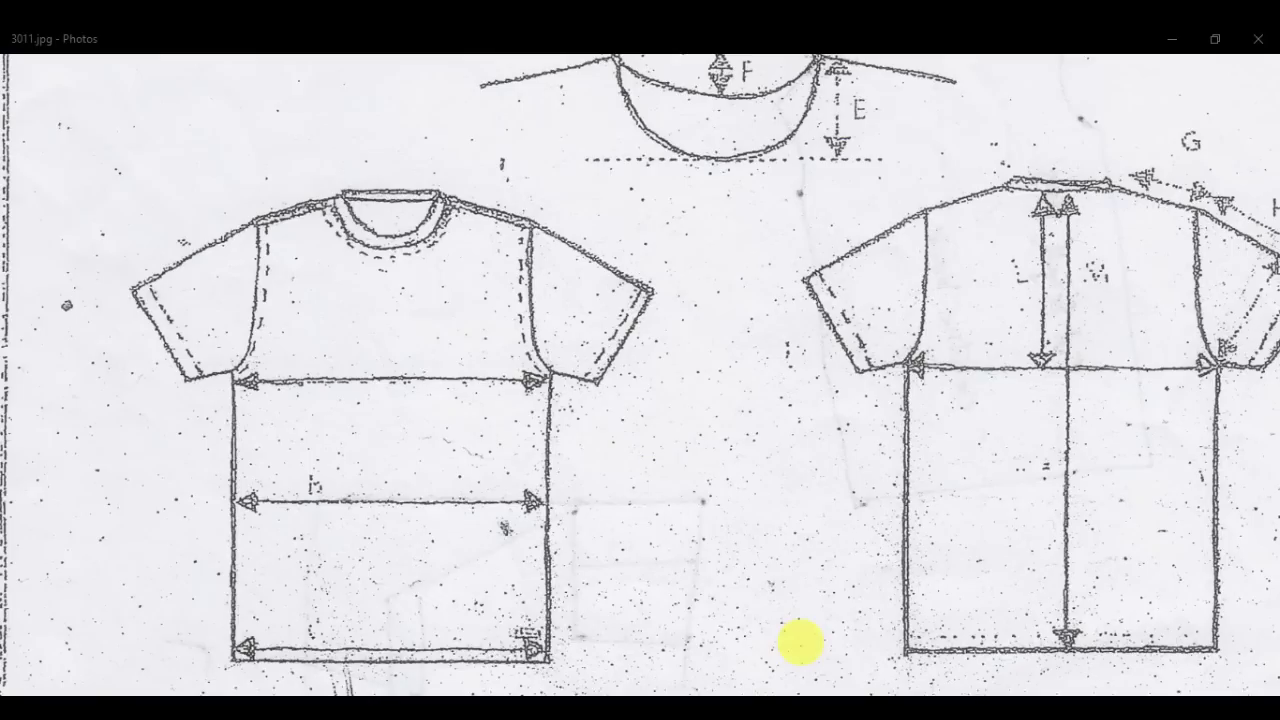
scroll(541, 387, "down", 10)
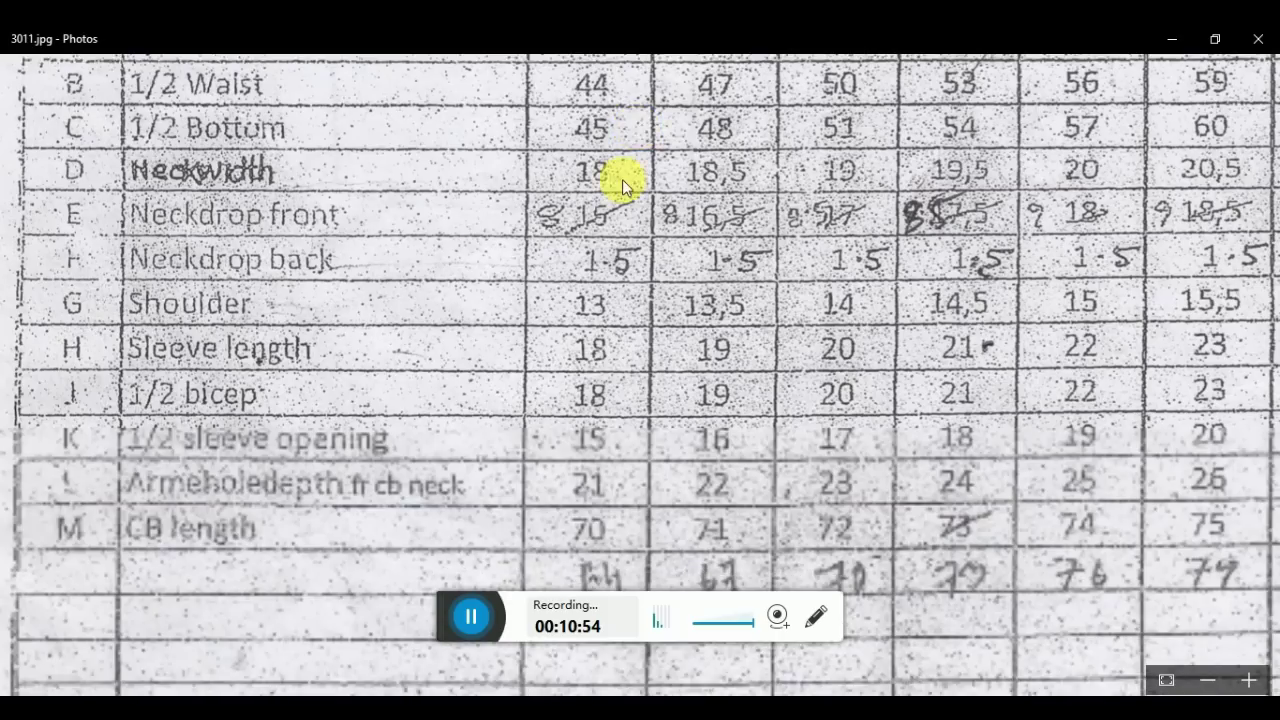
scroll(363, 366, "up", 1)
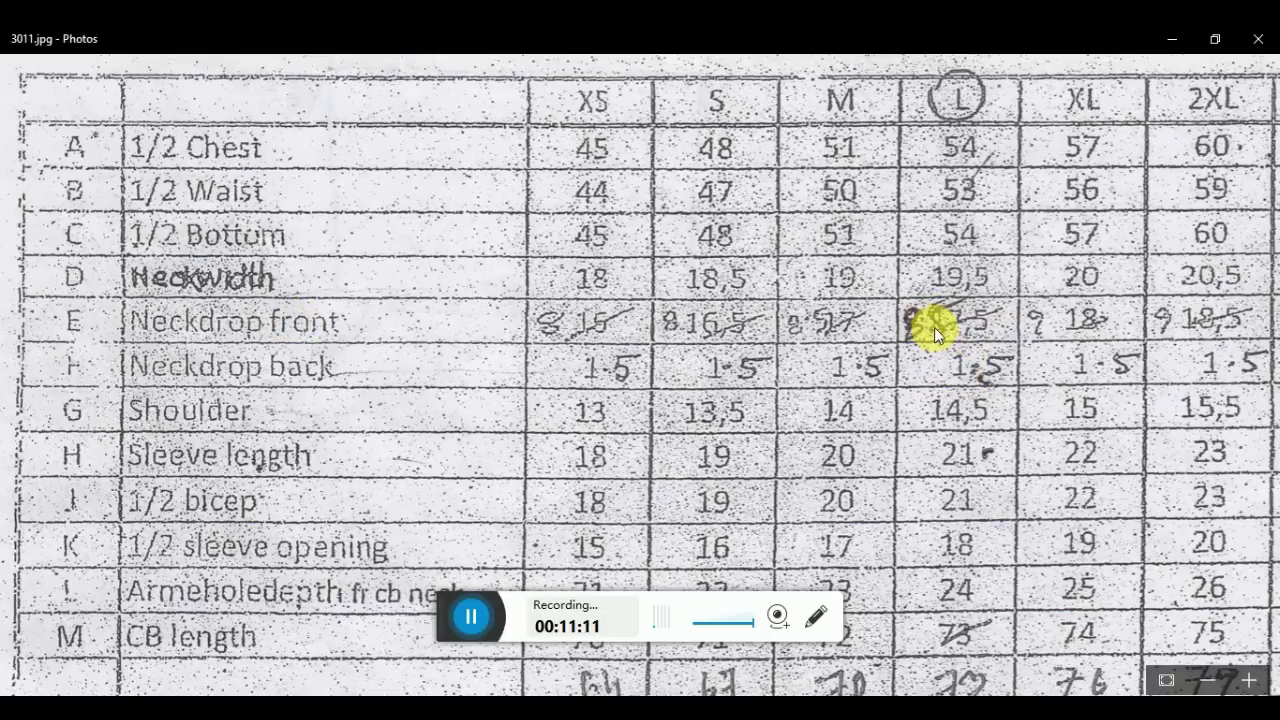
left_click(1150, 715)
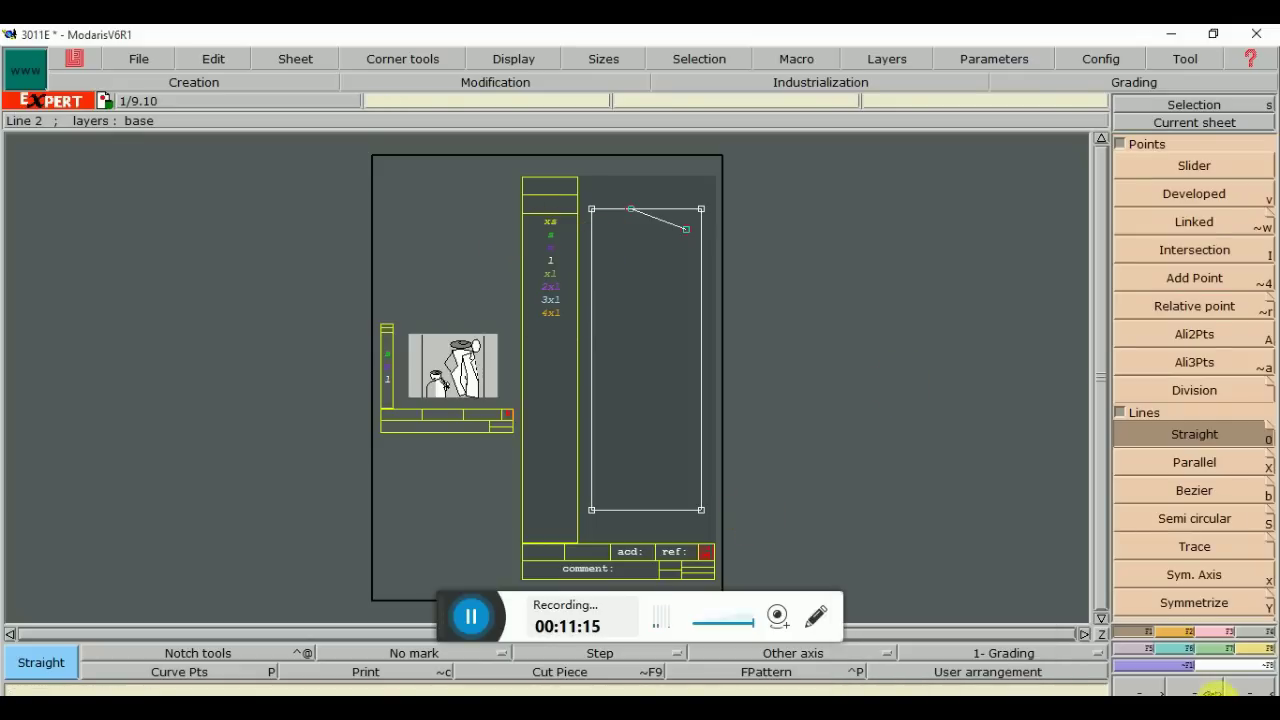
Enlarge the upper part of the rectangle with the shoulder line and activate the Developed point tool
left_click(1182, 688)
left_click(563, 201)
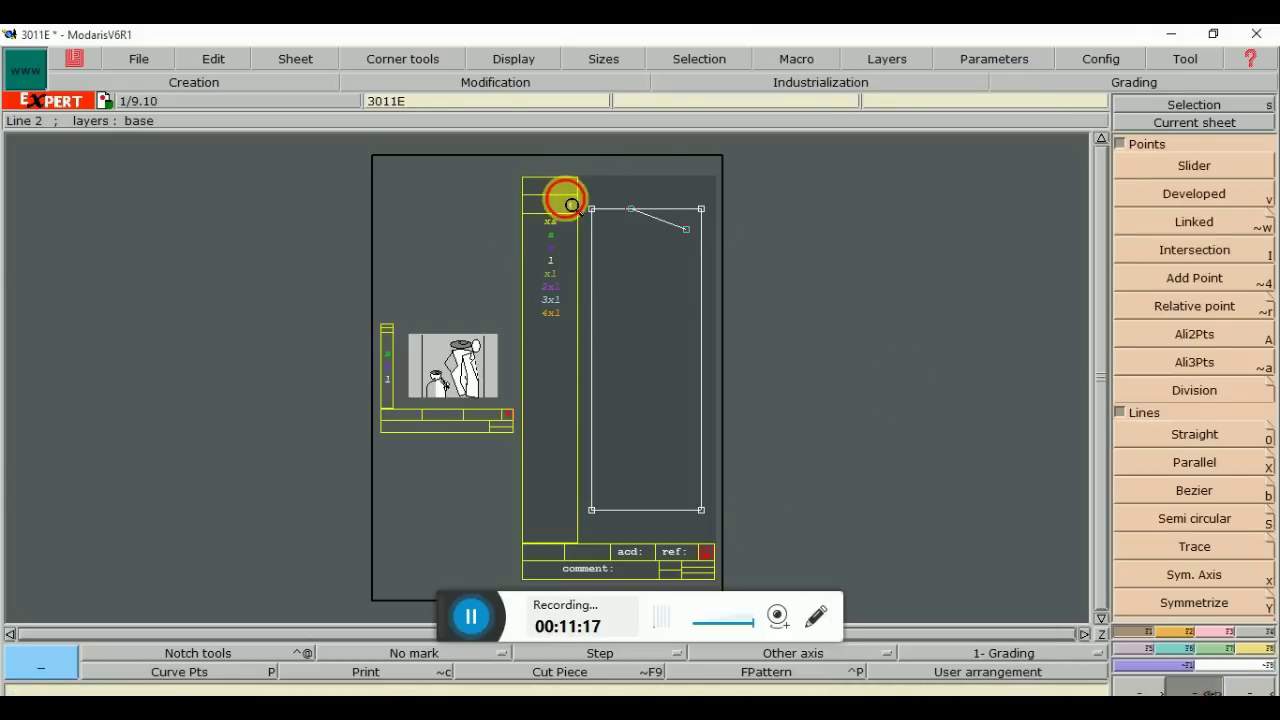
left_click(740, 311)
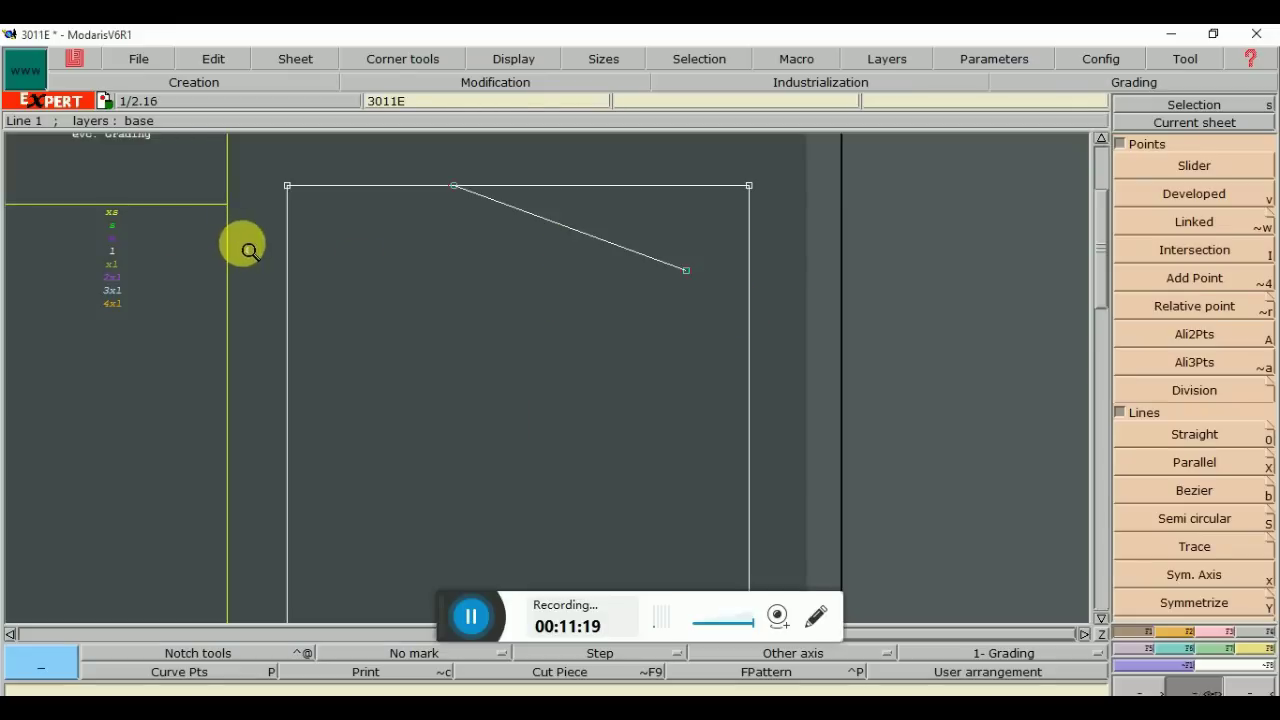
left_click(1190, 194)
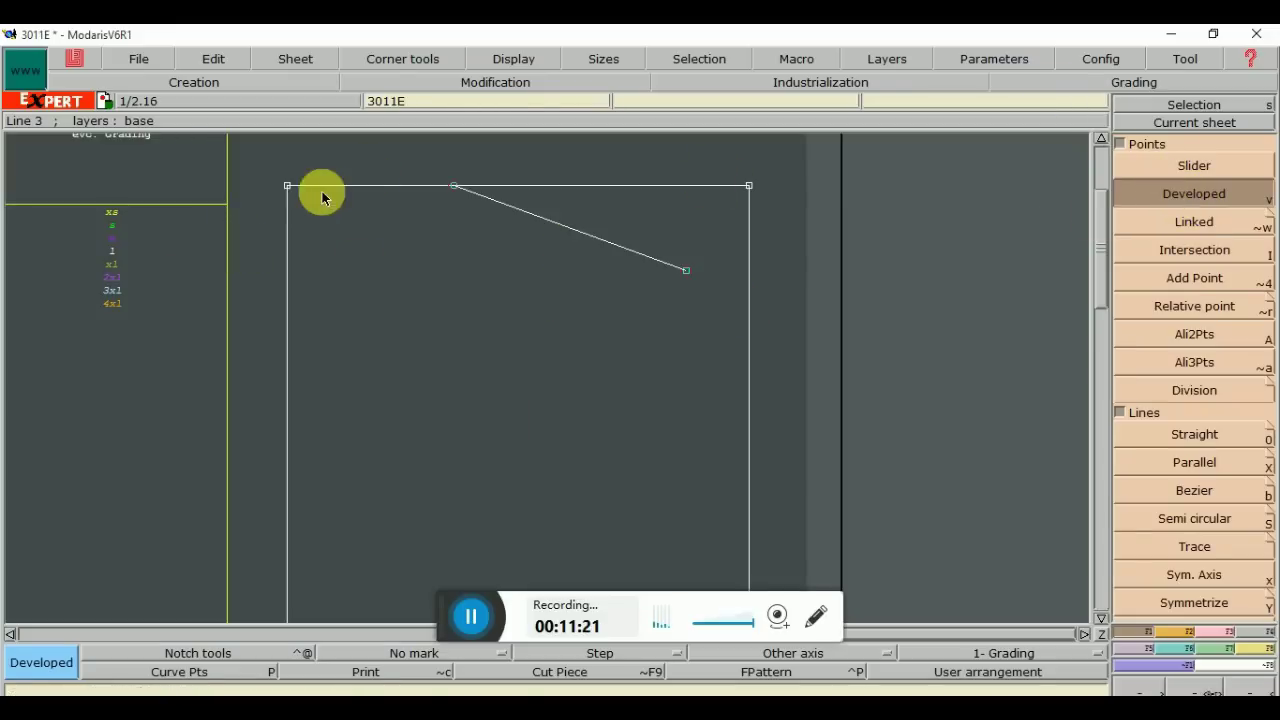
left_click(288, 188)
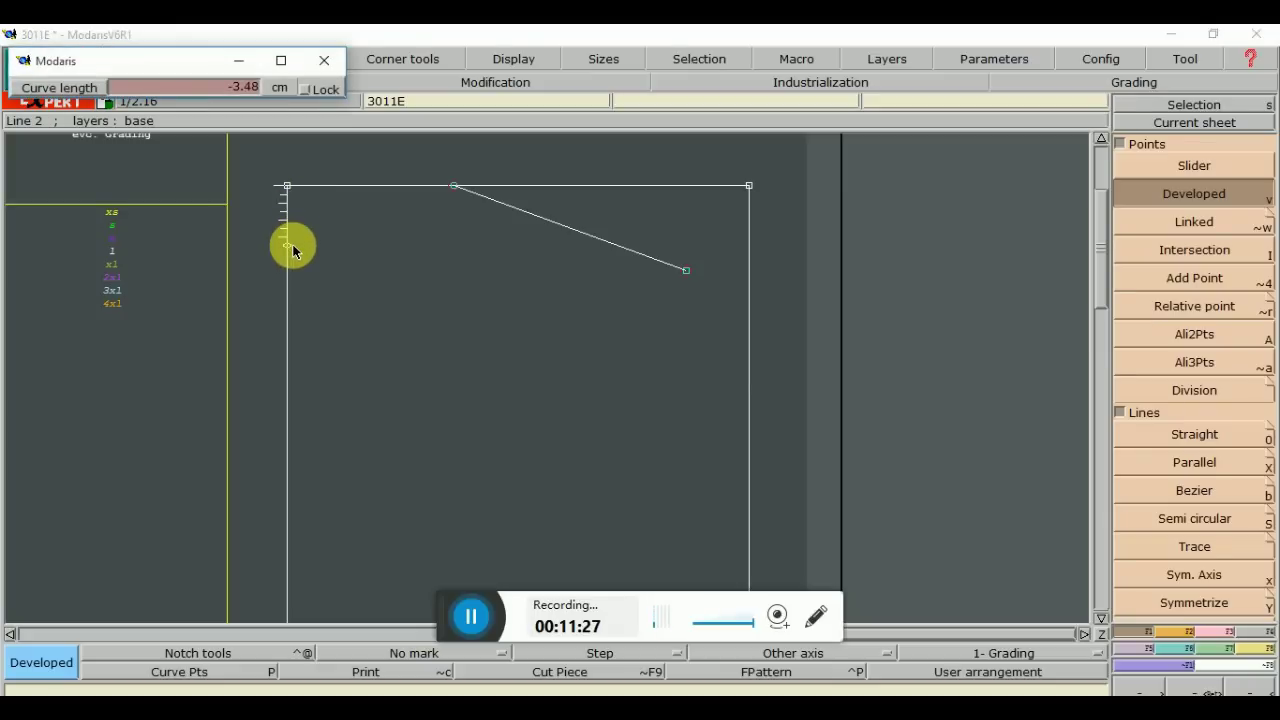
key("Tab")
type("1")
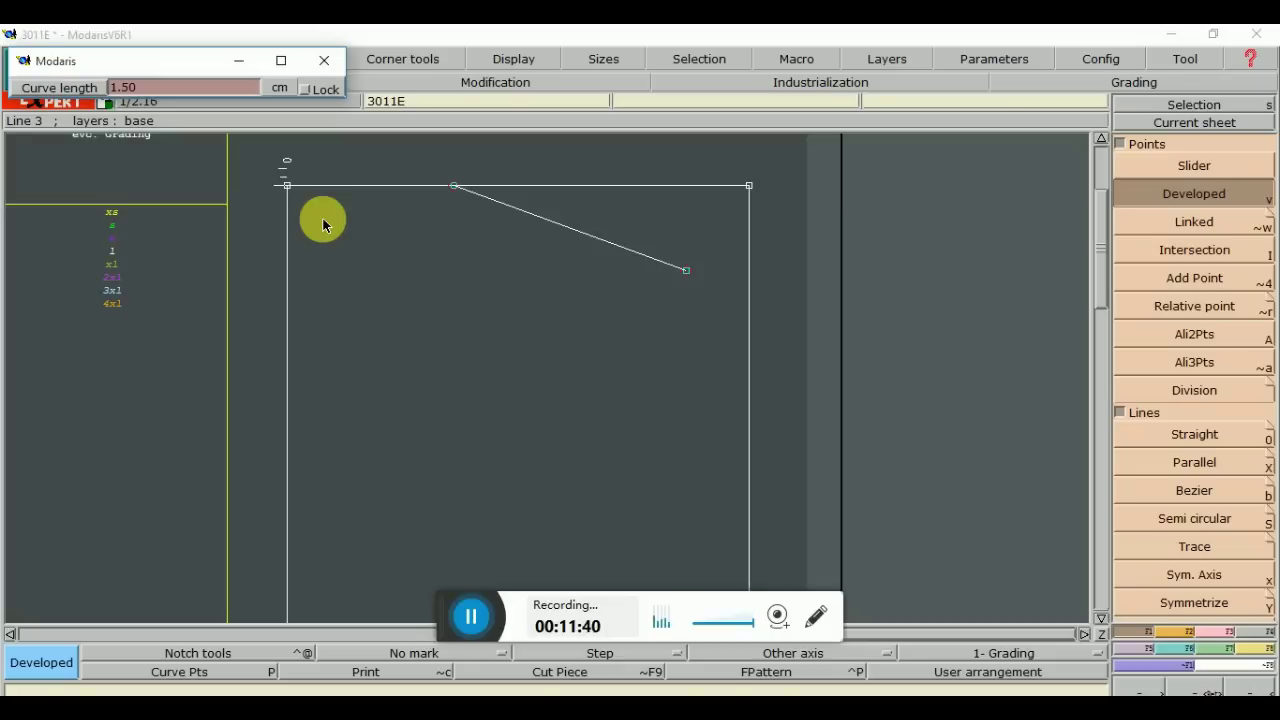
key("Escape")
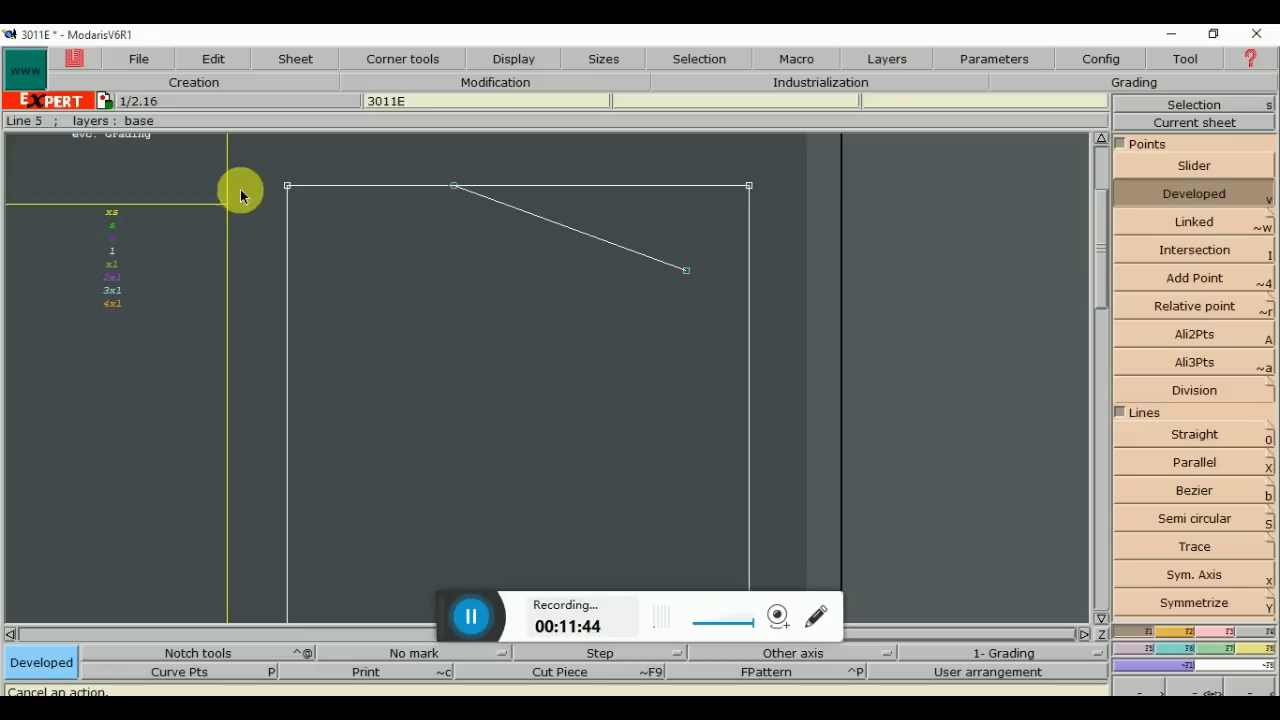
Place a developed point on the rectangle's left edge with curve length -1.50 cm from the upper-left corner
left_click(288, 192)
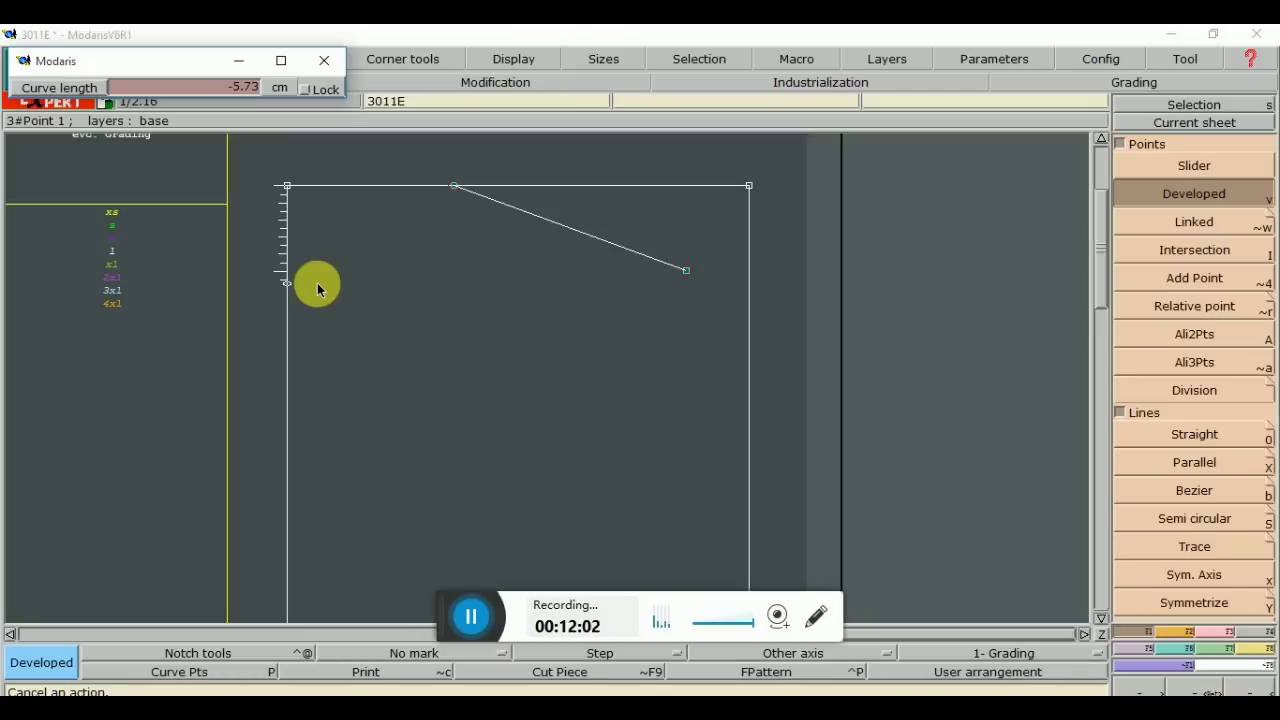
type("1.50-1.5")
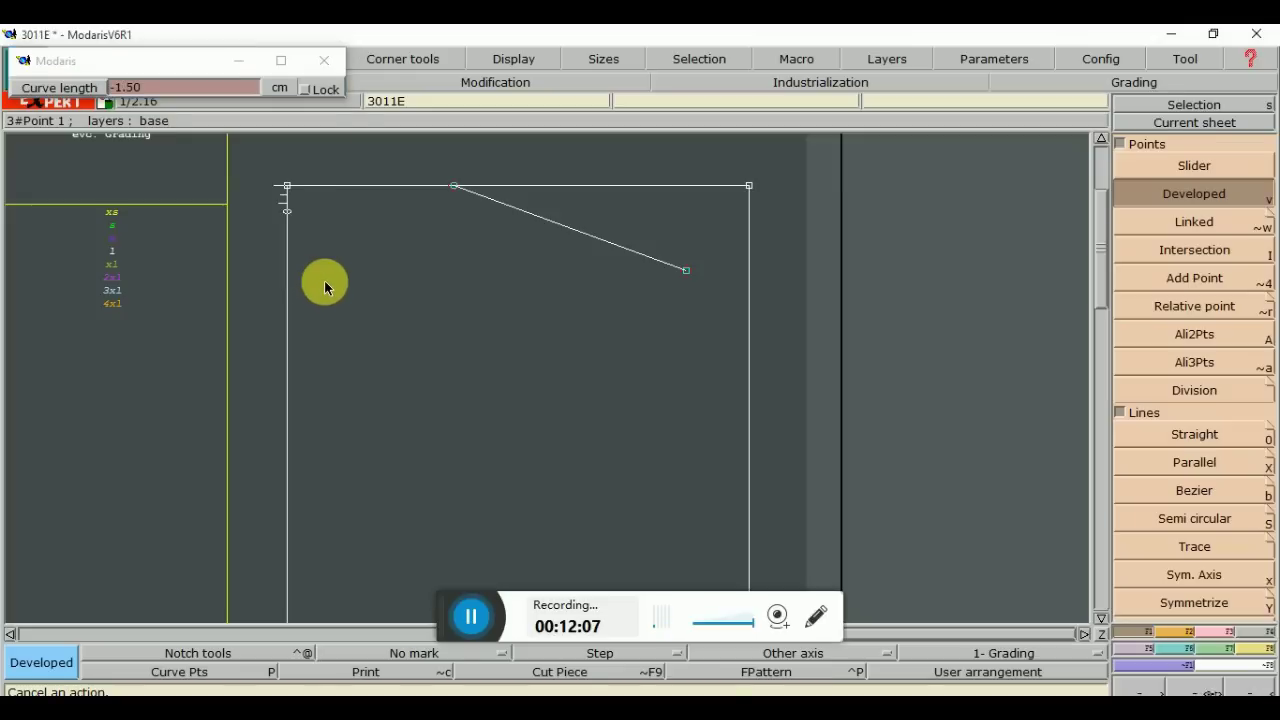
left_click(324, 280)
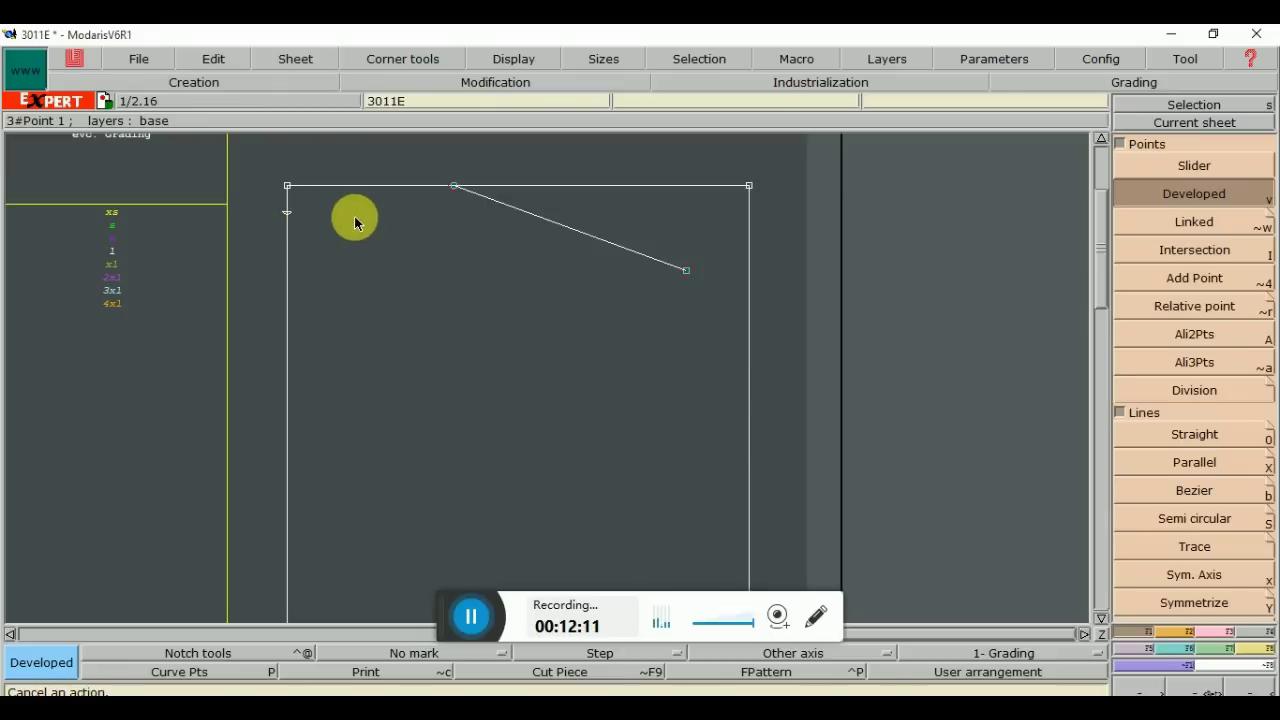
Place a developed point on the rectangle's left edge with curve length -8.50 cm from the upper-left corner
left_click(287, 188)
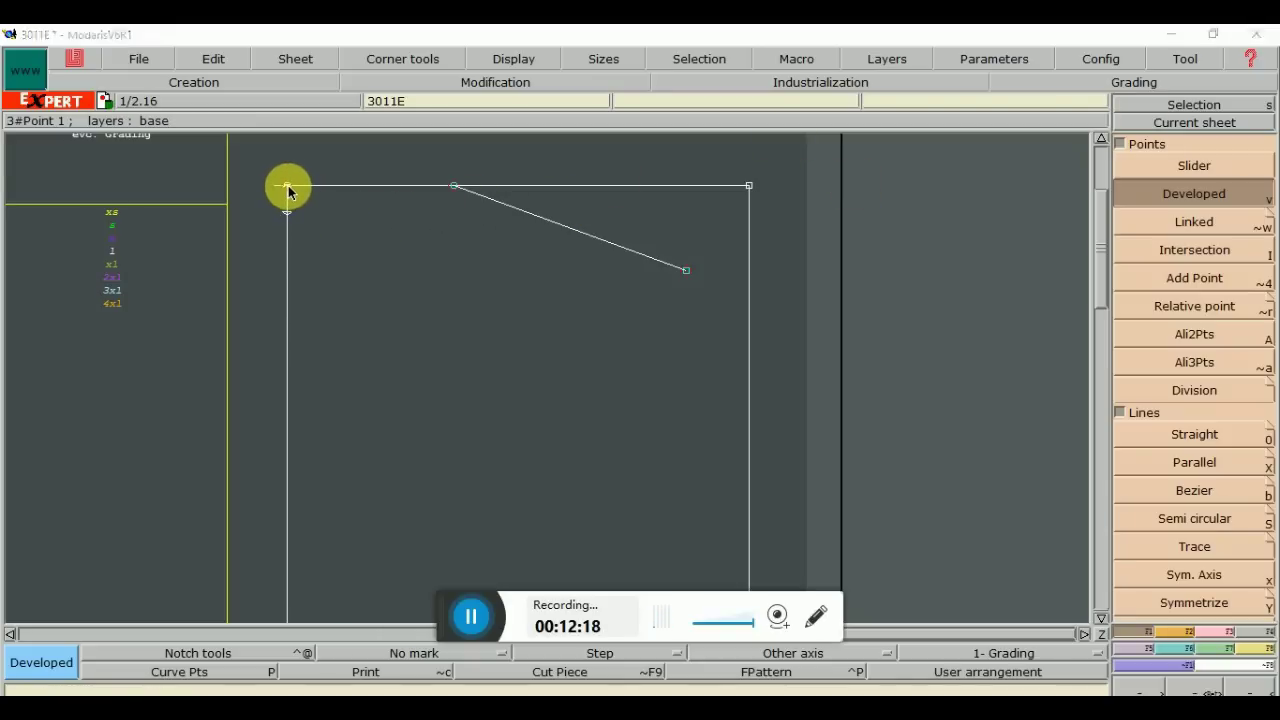
left_click(292, 318)
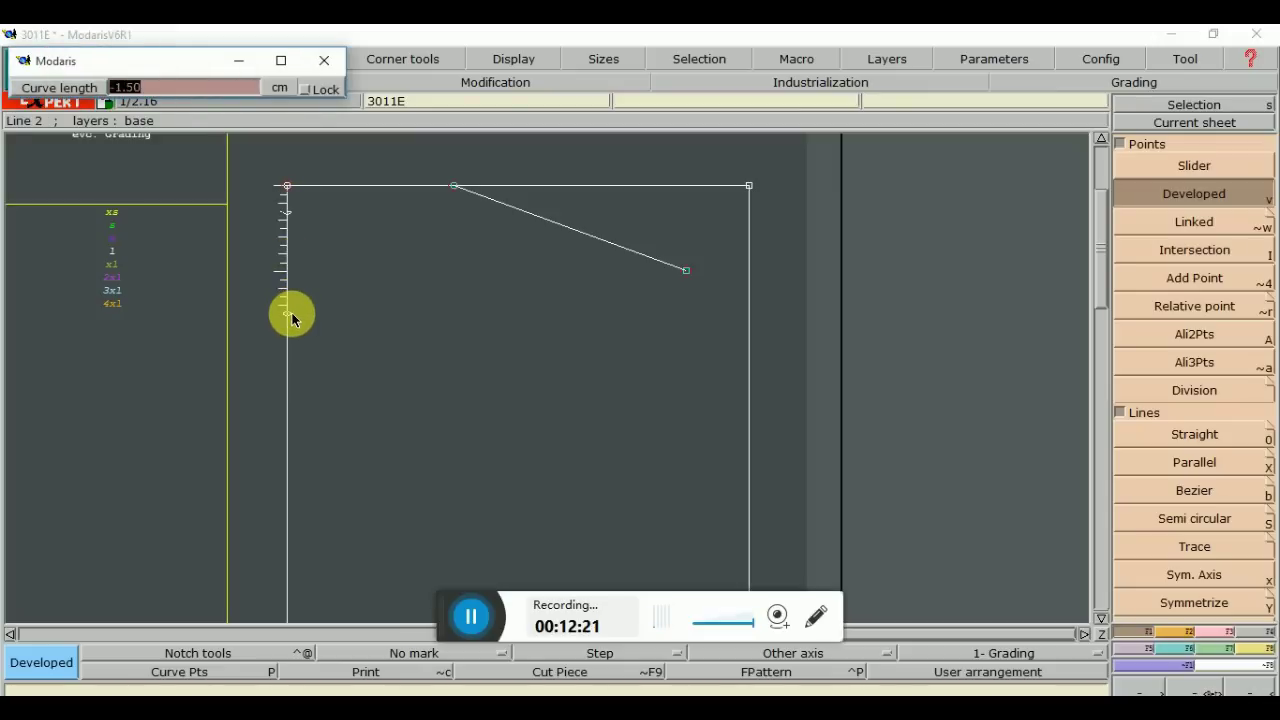
key("BackSpace")
type("-8.50")
key("Return")
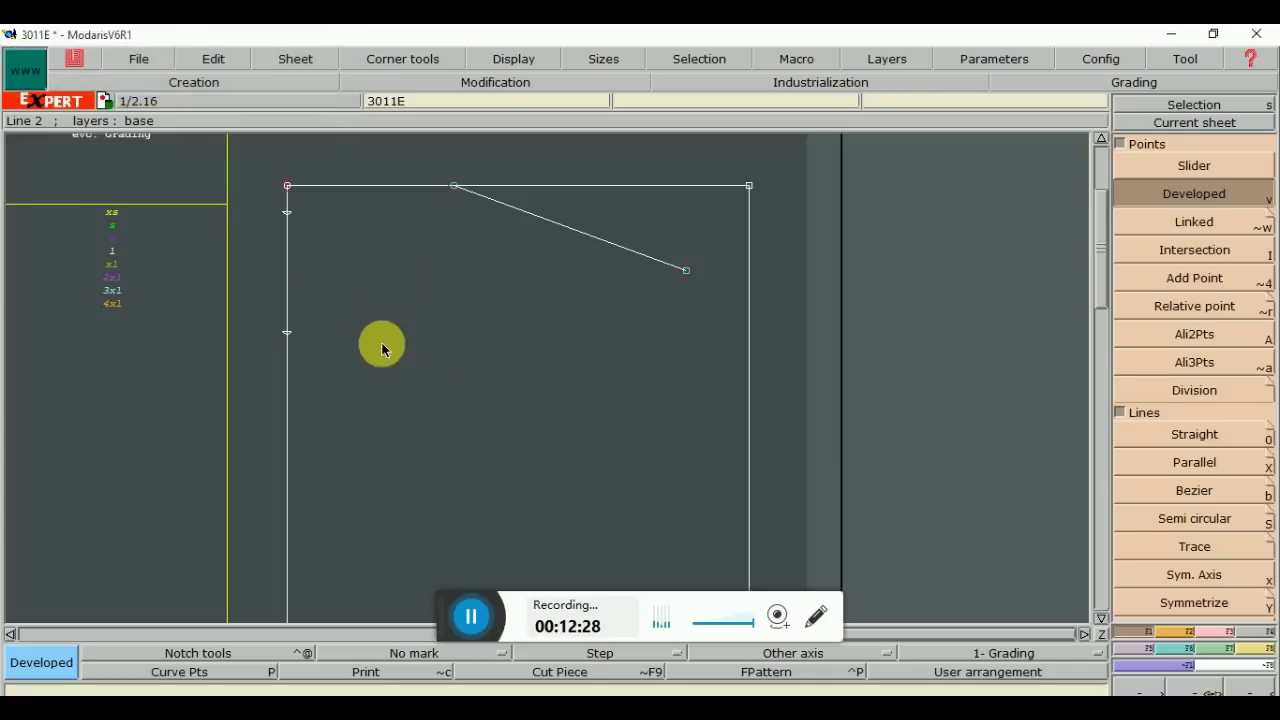
Insert both developed neck-drop points into the rectangle's left edge with Insert Point
left_click(1217, 632)
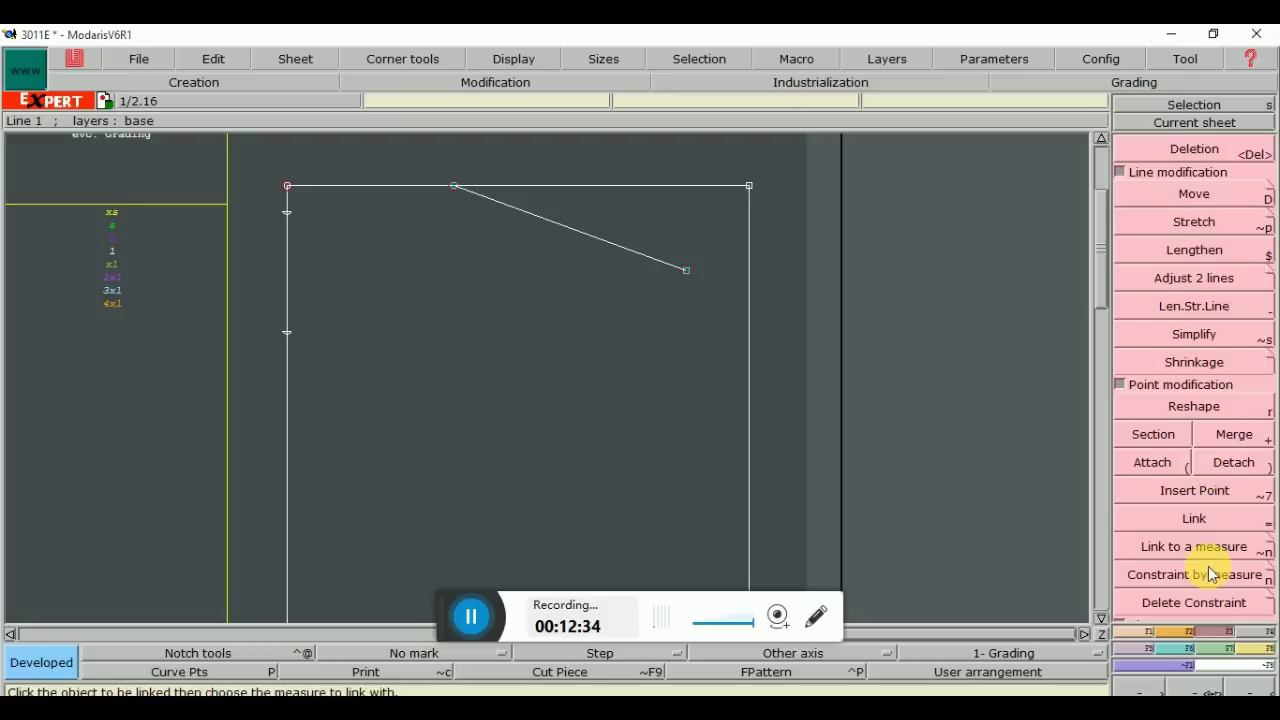
left_click(1205, 495)
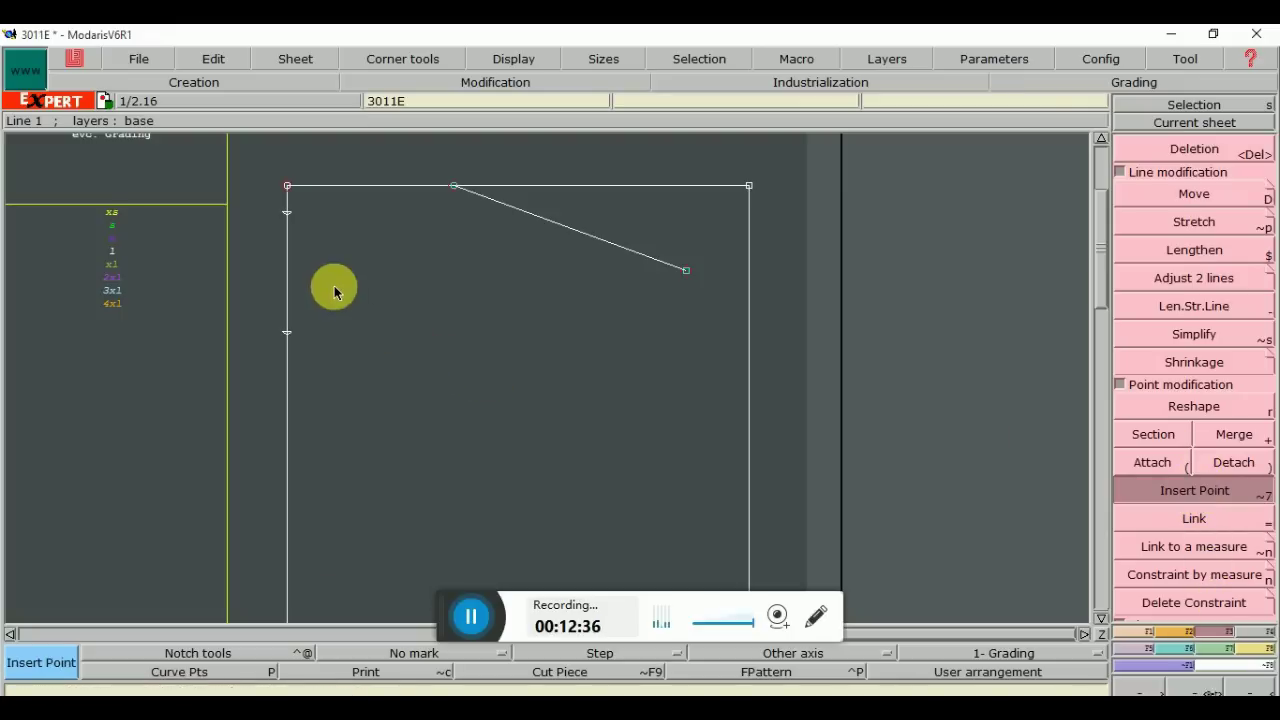
left_click(290, 220)
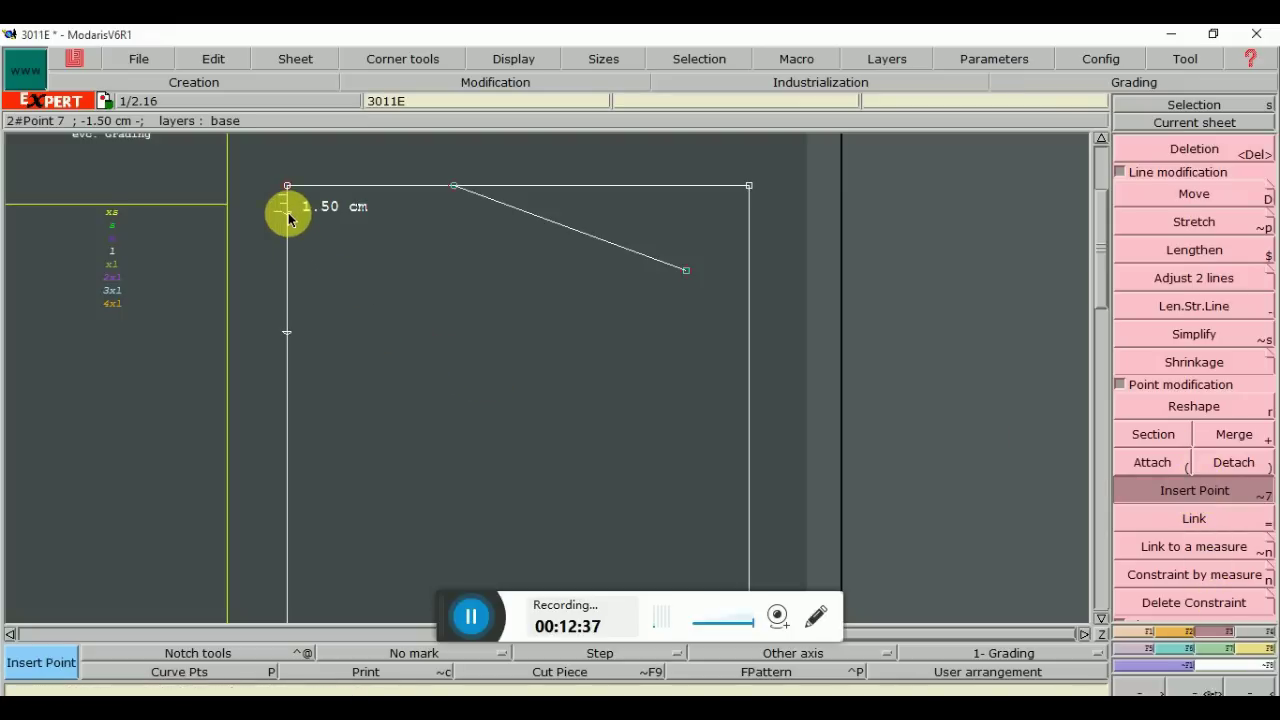
left_click(287, 332)
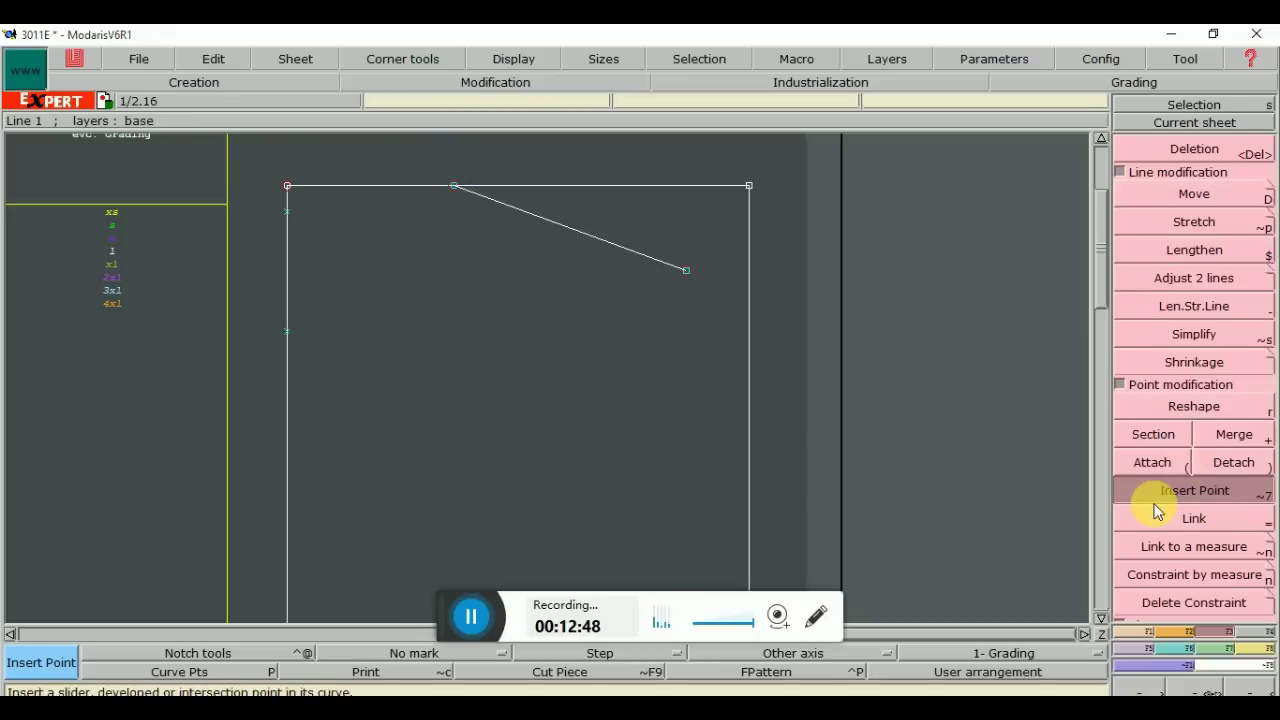
Draw a near-horizontal straight line from the front neck-drop point, and join its free end to the shoulder line's neck point
left_click(1130, 630)
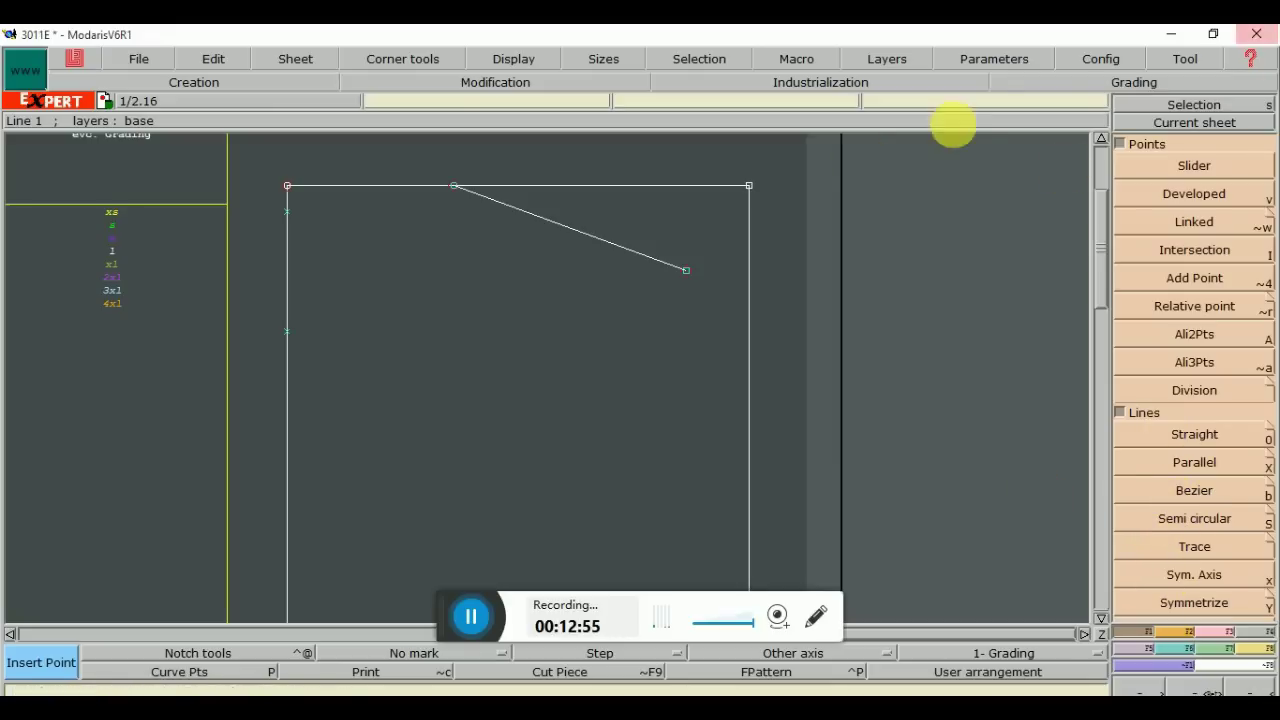
left_click(1170, 438)
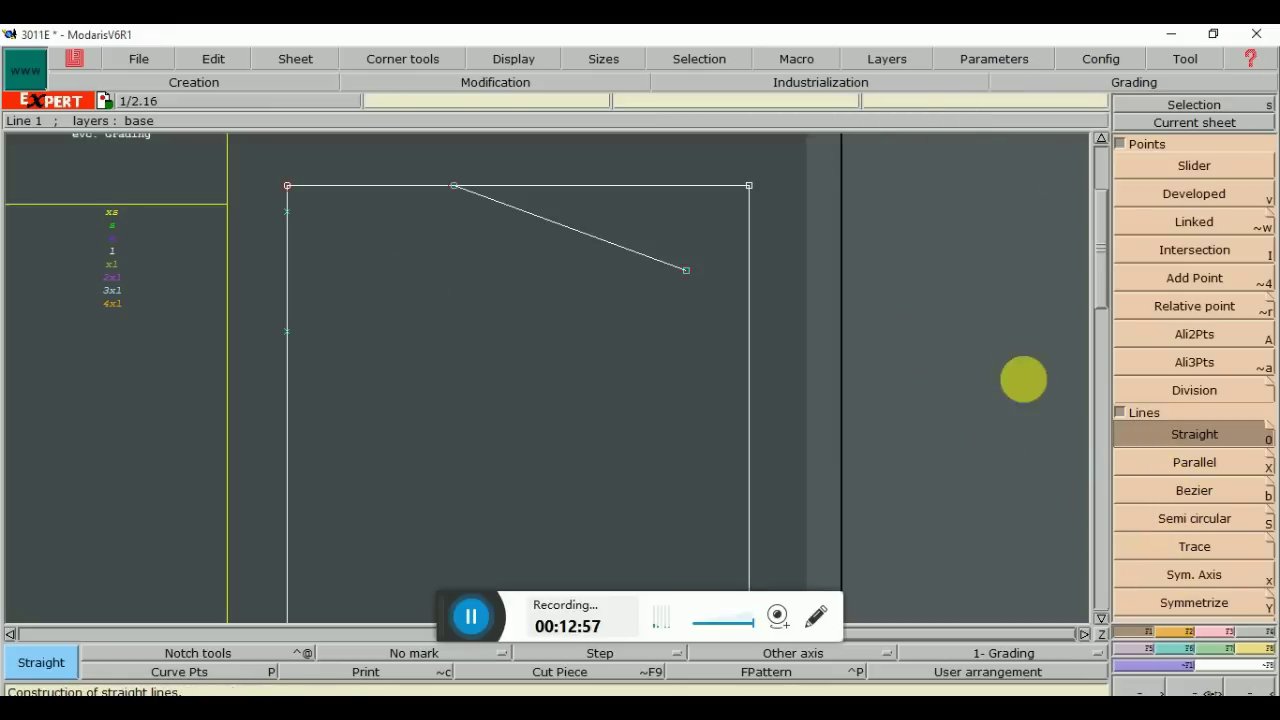
left_click(288, 332)
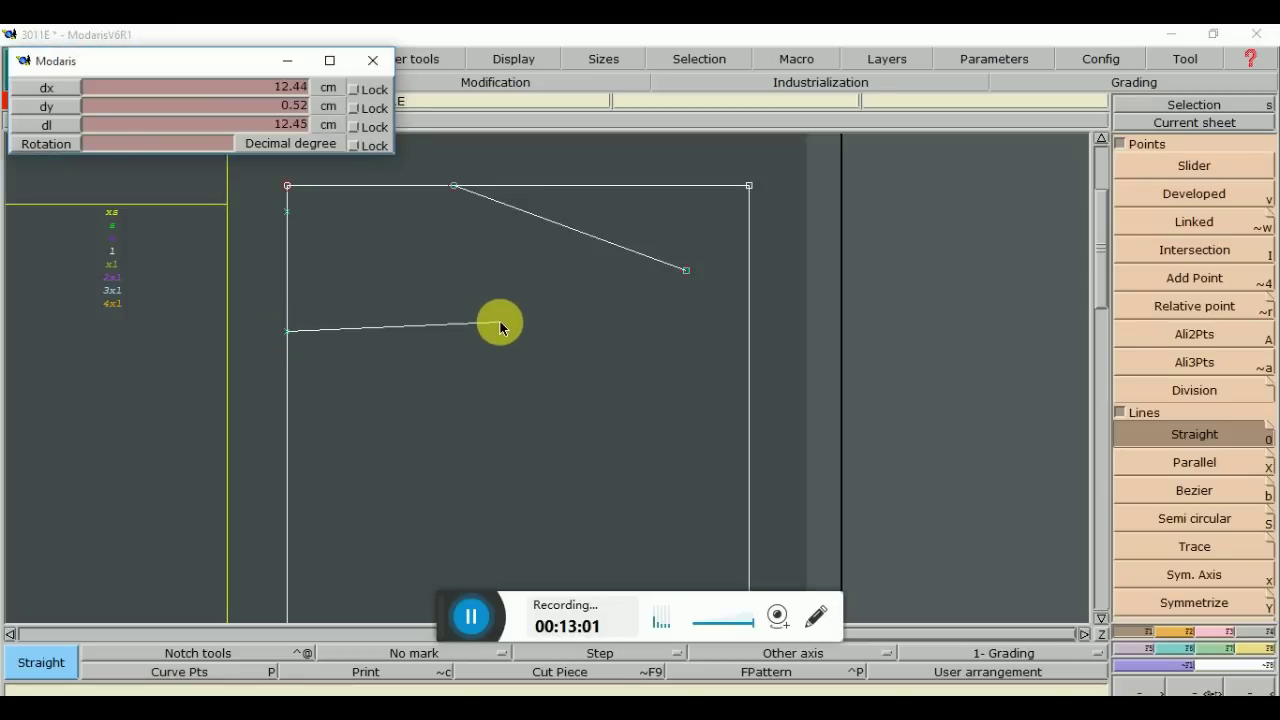
left_click(444, 330)
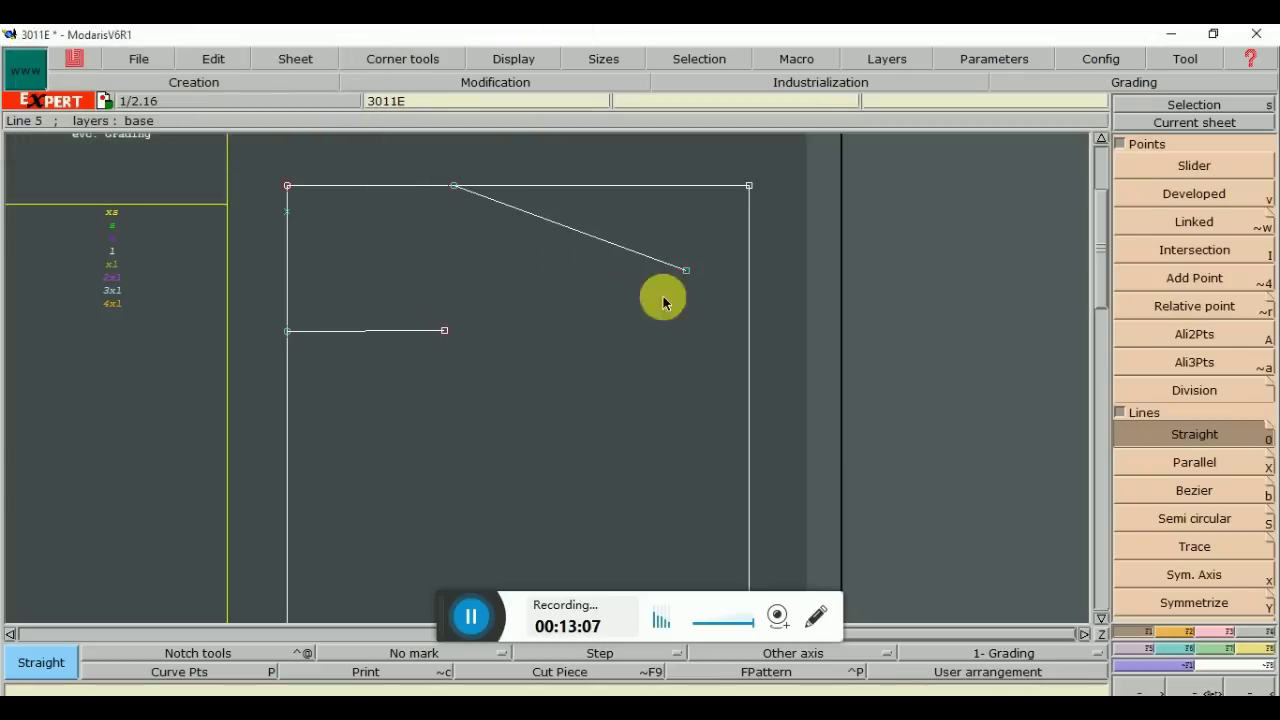
left_click(454, 186)
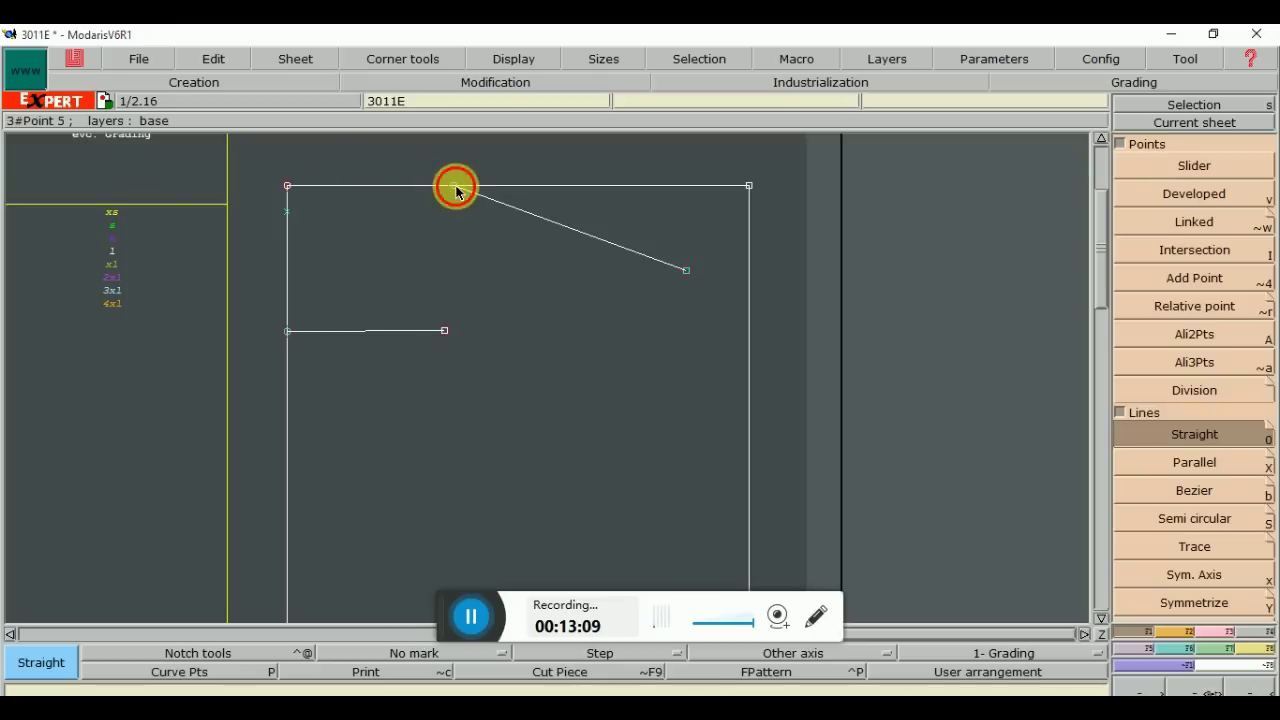
left_click(446, 331)
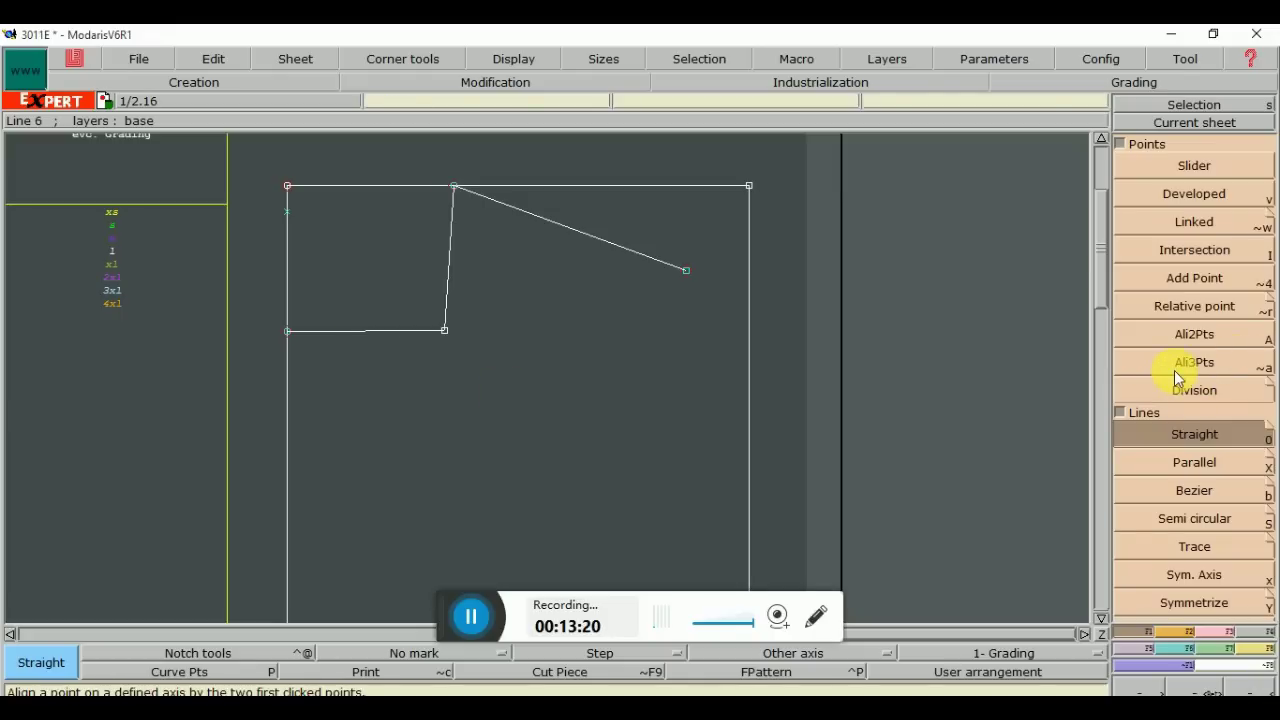
Align the corner of the two neck lines horizontally with the front neck-drop point and vertically with the shoulder neck point using Ali2Pts
left_click(1177, 338)
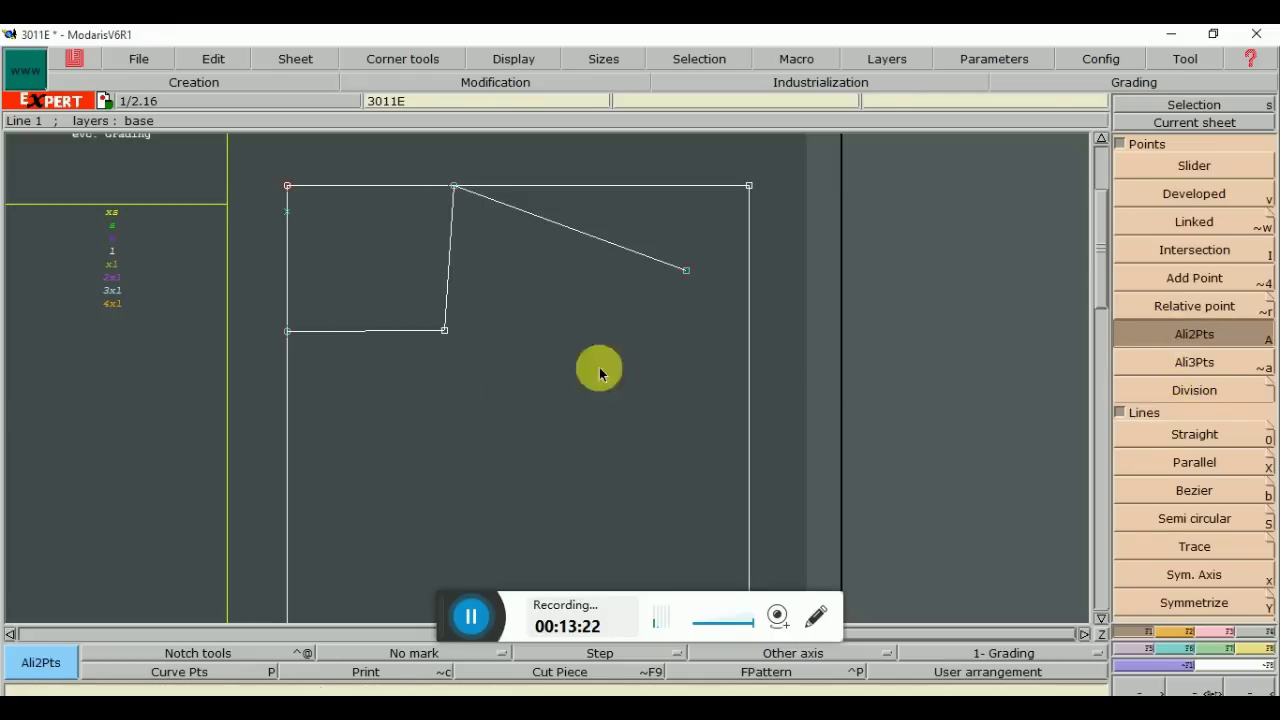
left_click(289, 335)
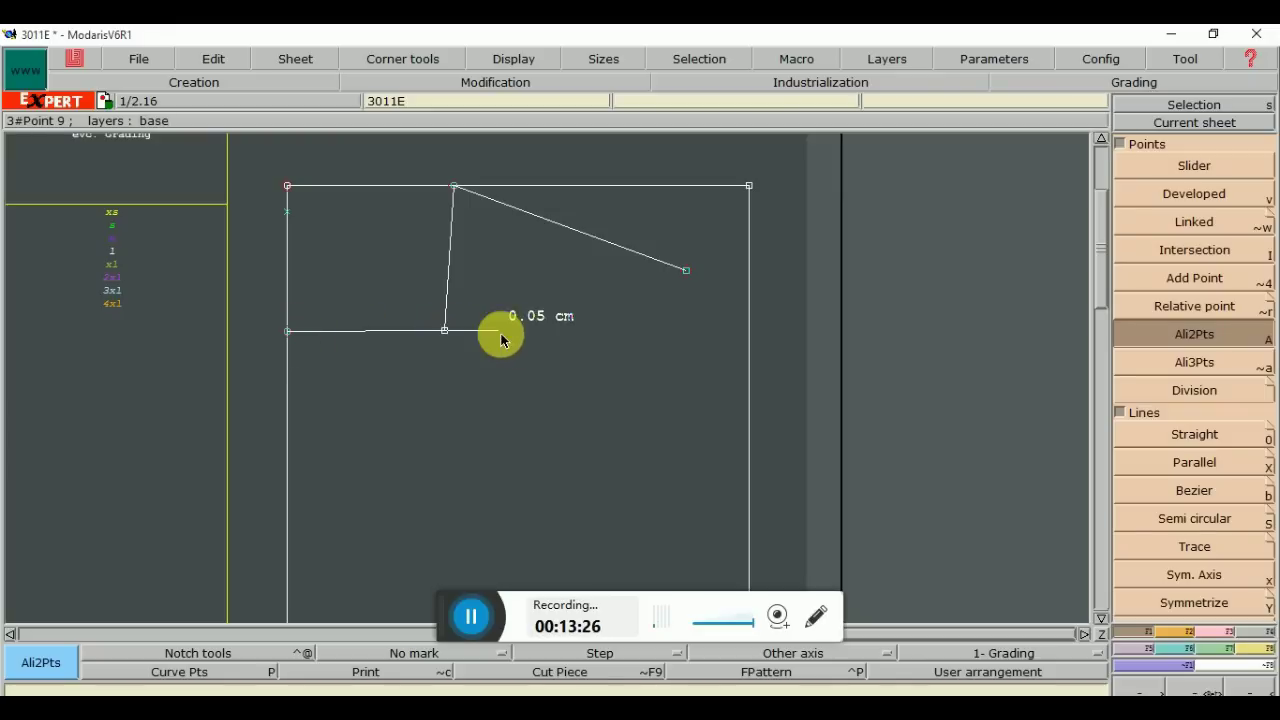
left_click(521, 377)
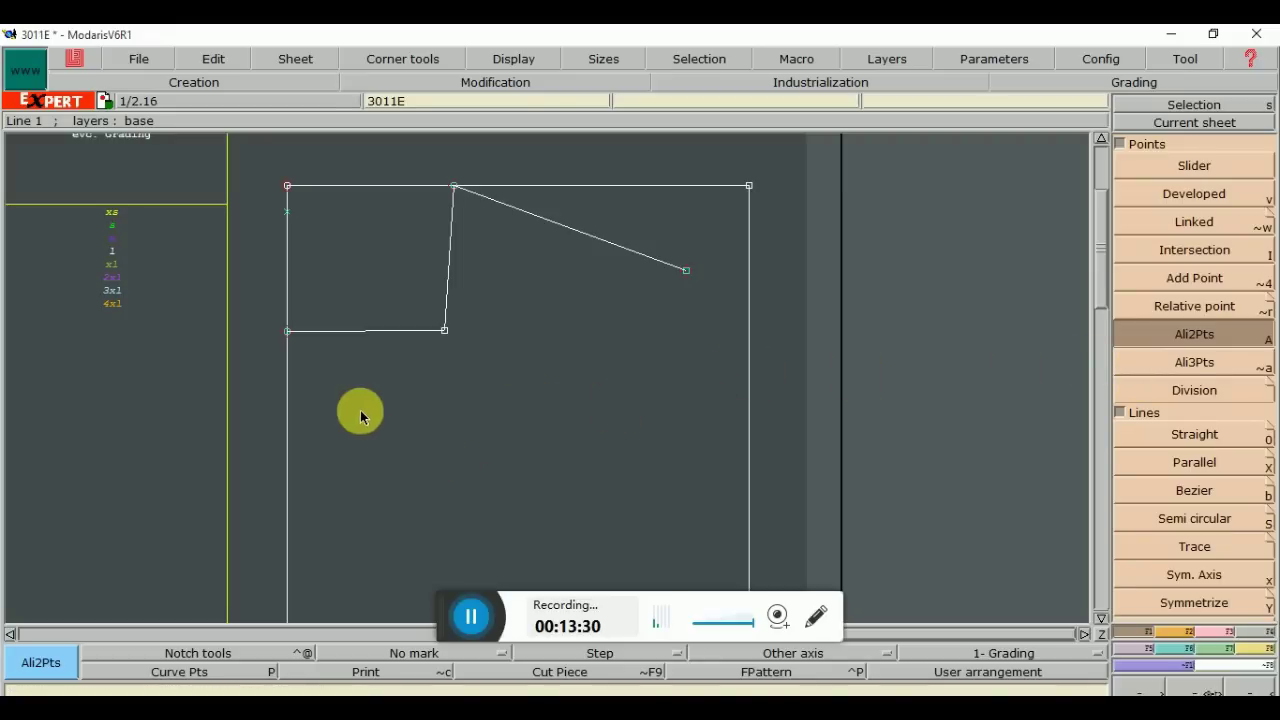
left_click(288, 331)
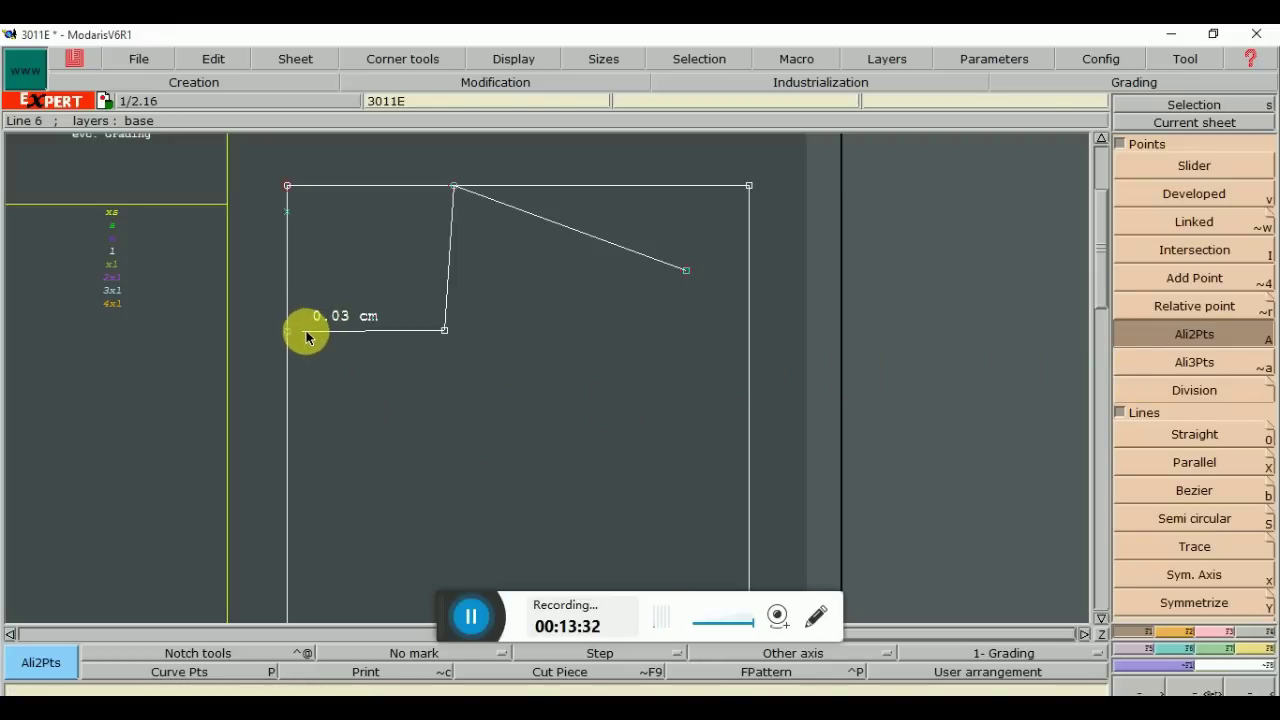
left_click(444, 331)
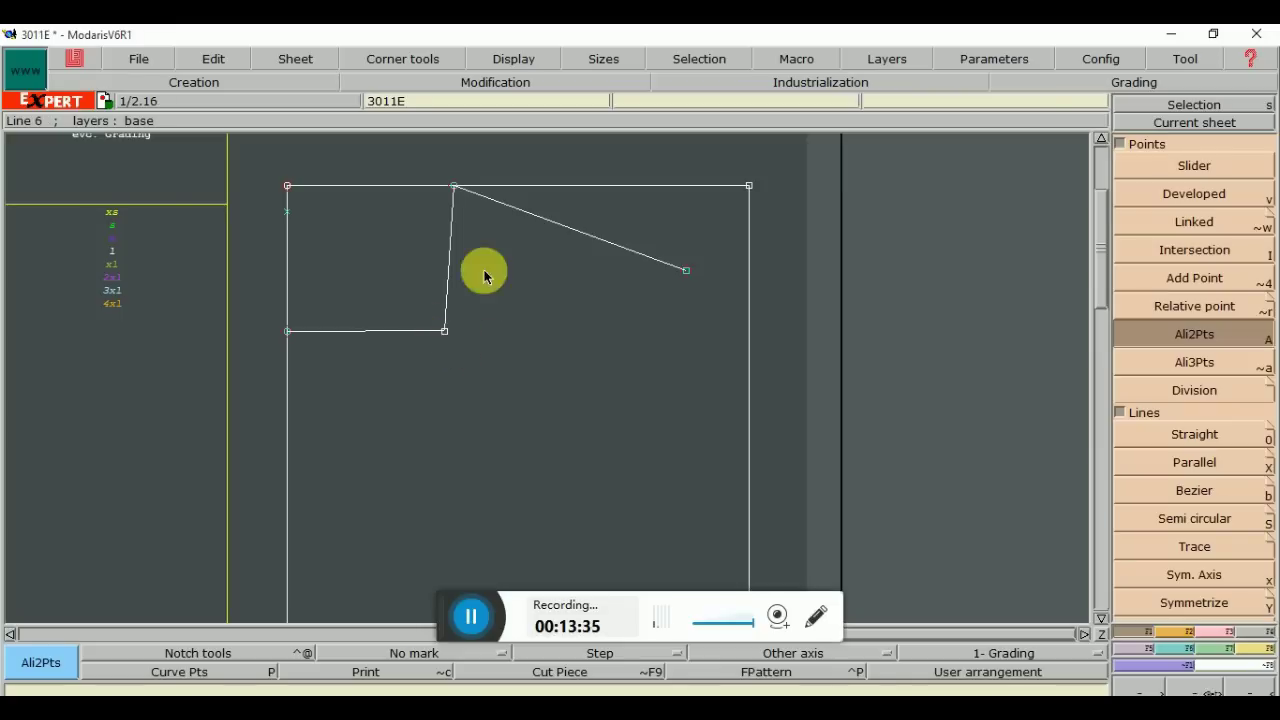
left_click(455, 188)
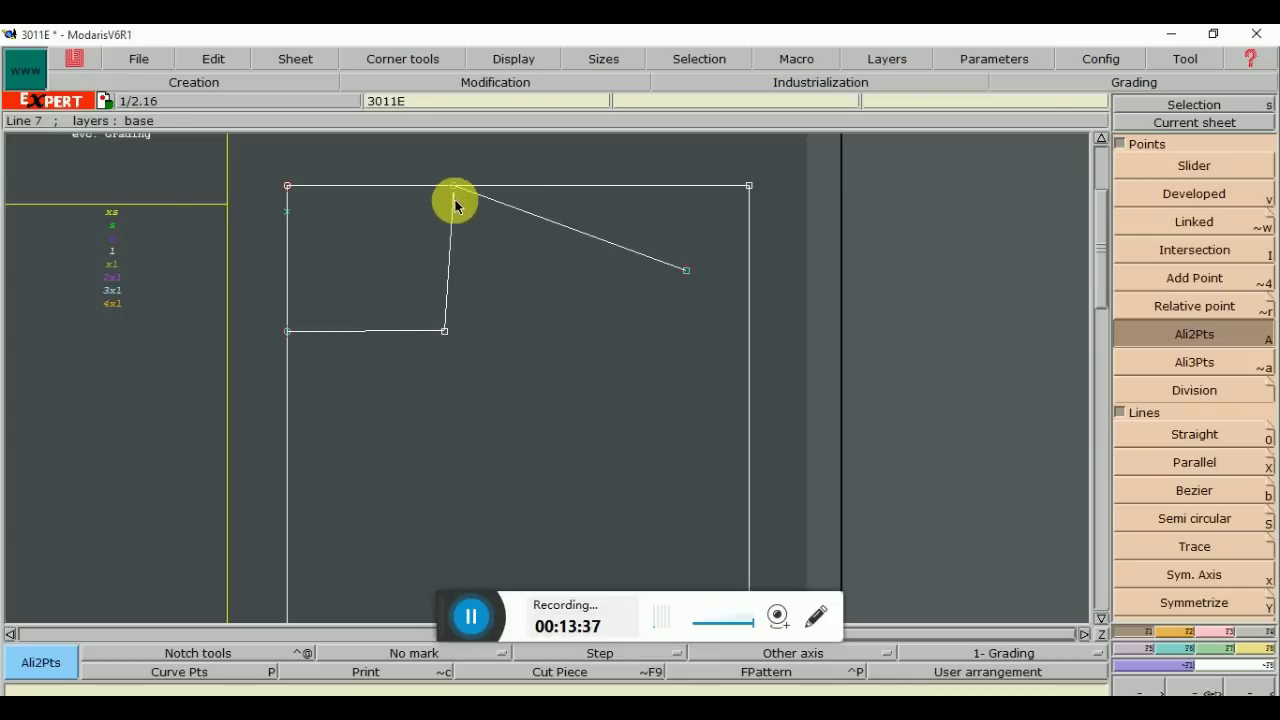
left_click(446, 334)
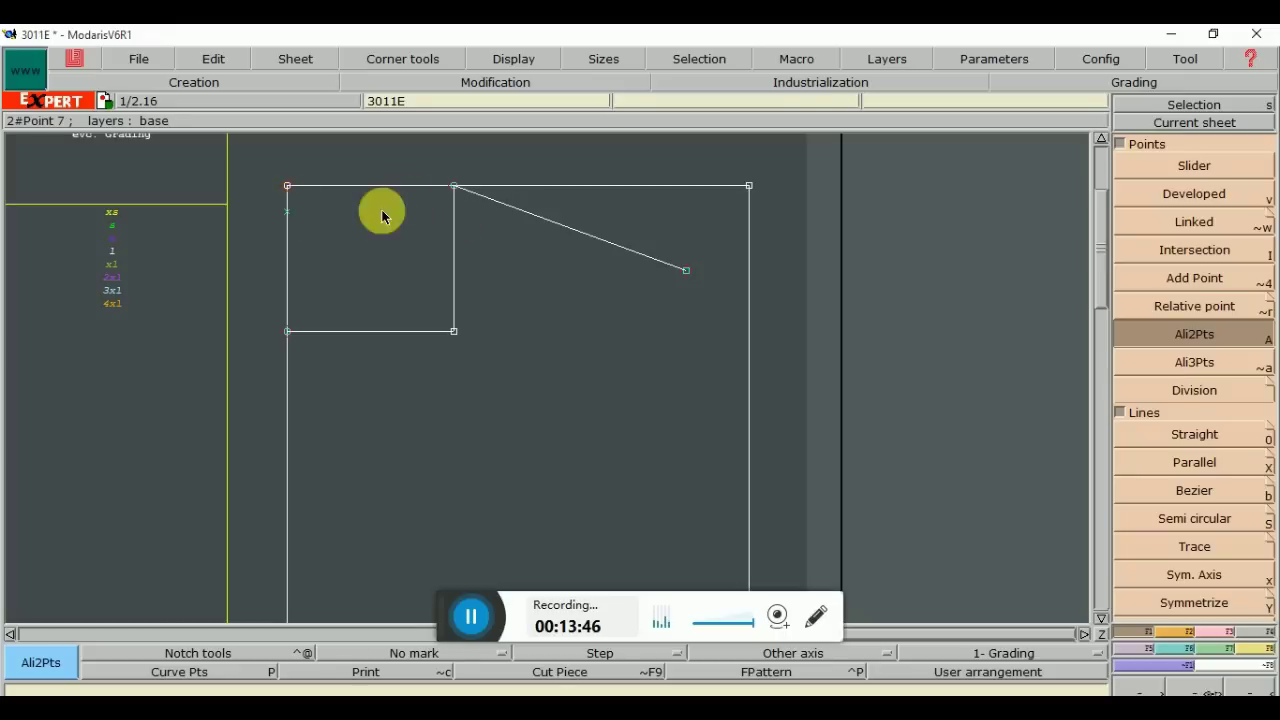
Add a point on the vertical neck line level with the back neck-drop point, using that point as reference
left_click(289, 209)
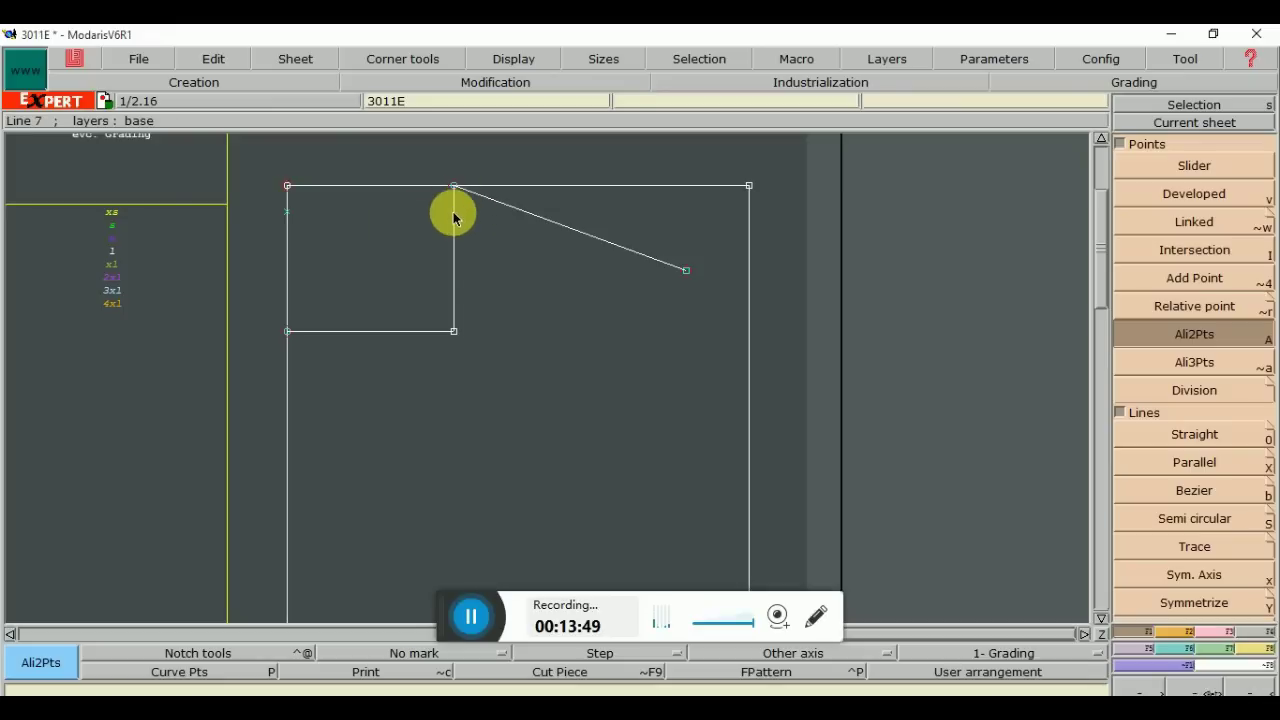
left_click(288, 212)
left_click(1171, 280)
left_click(290, 220)
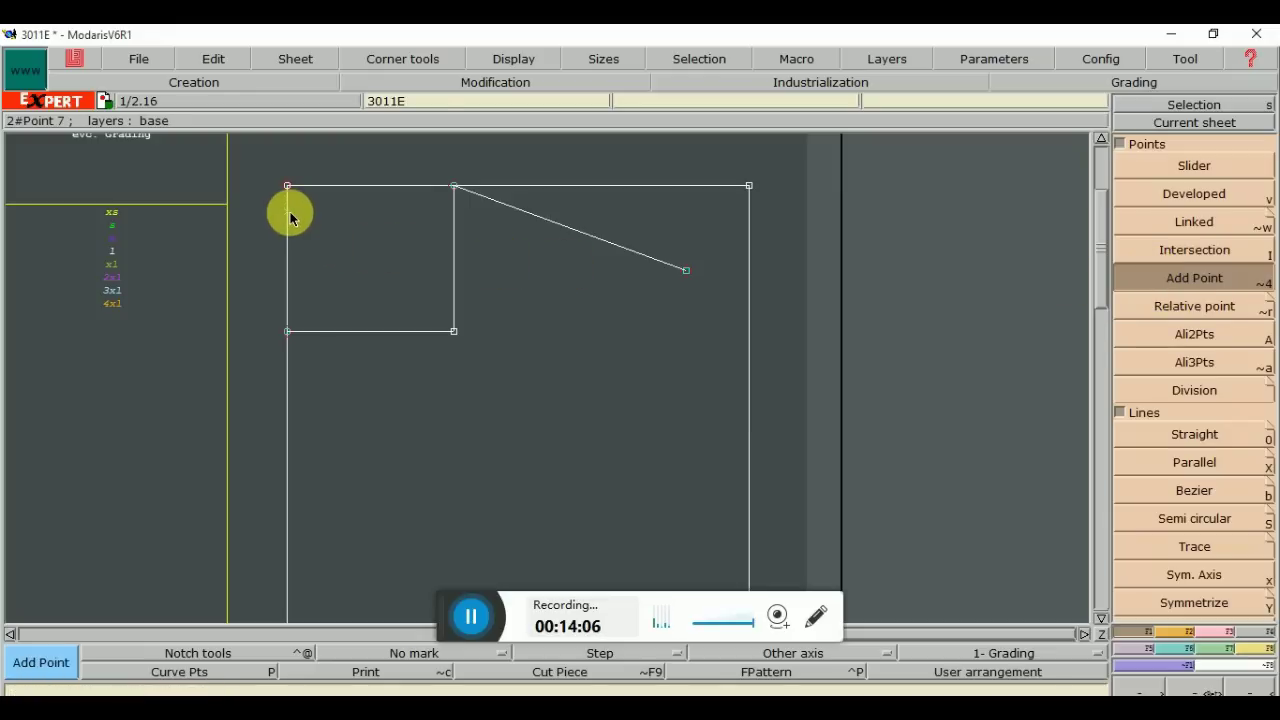
left_click(288, 214)
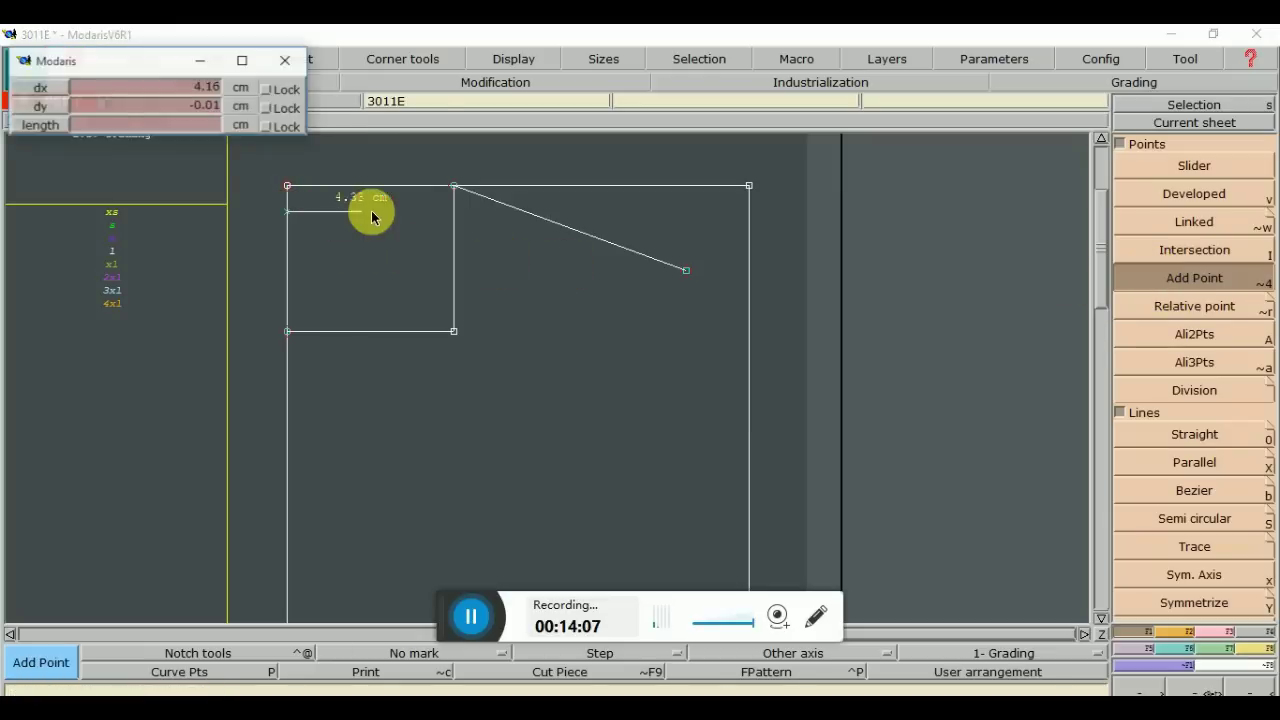
left_click(454, 213)
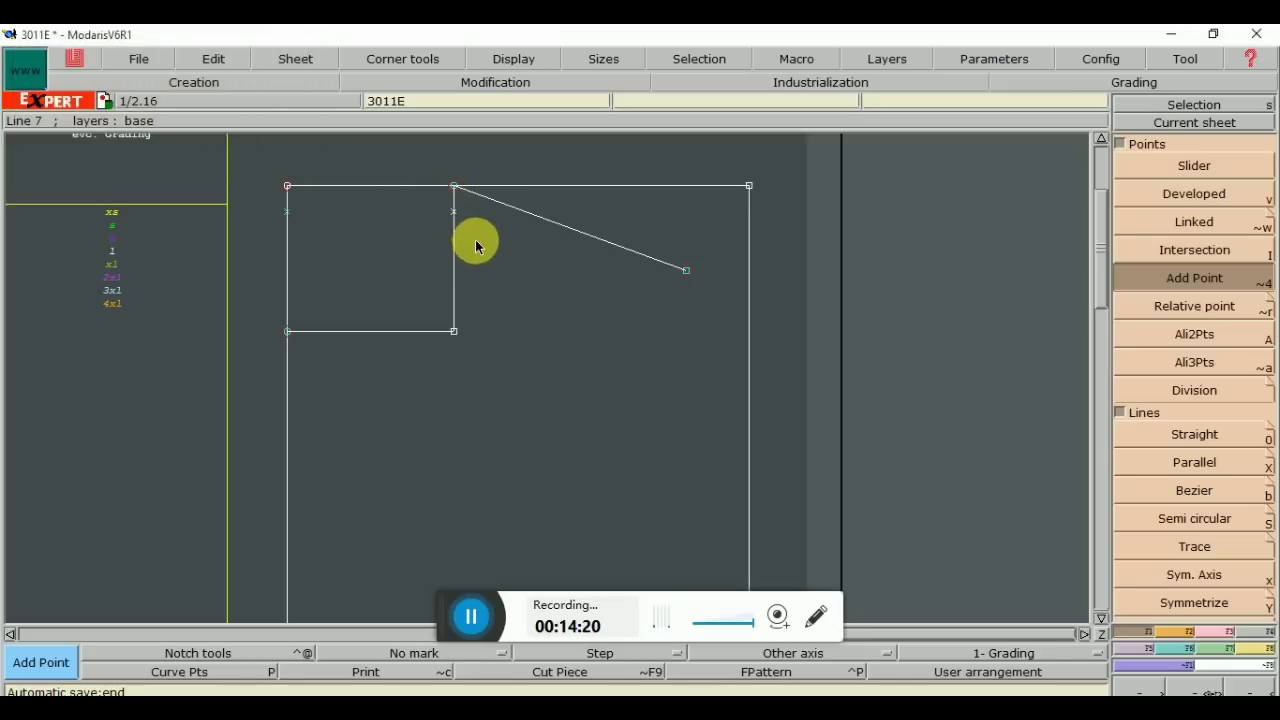
Draw a straight line from the back neck-drop point to the added point on the vertical neck line
left_click(1198, 436)
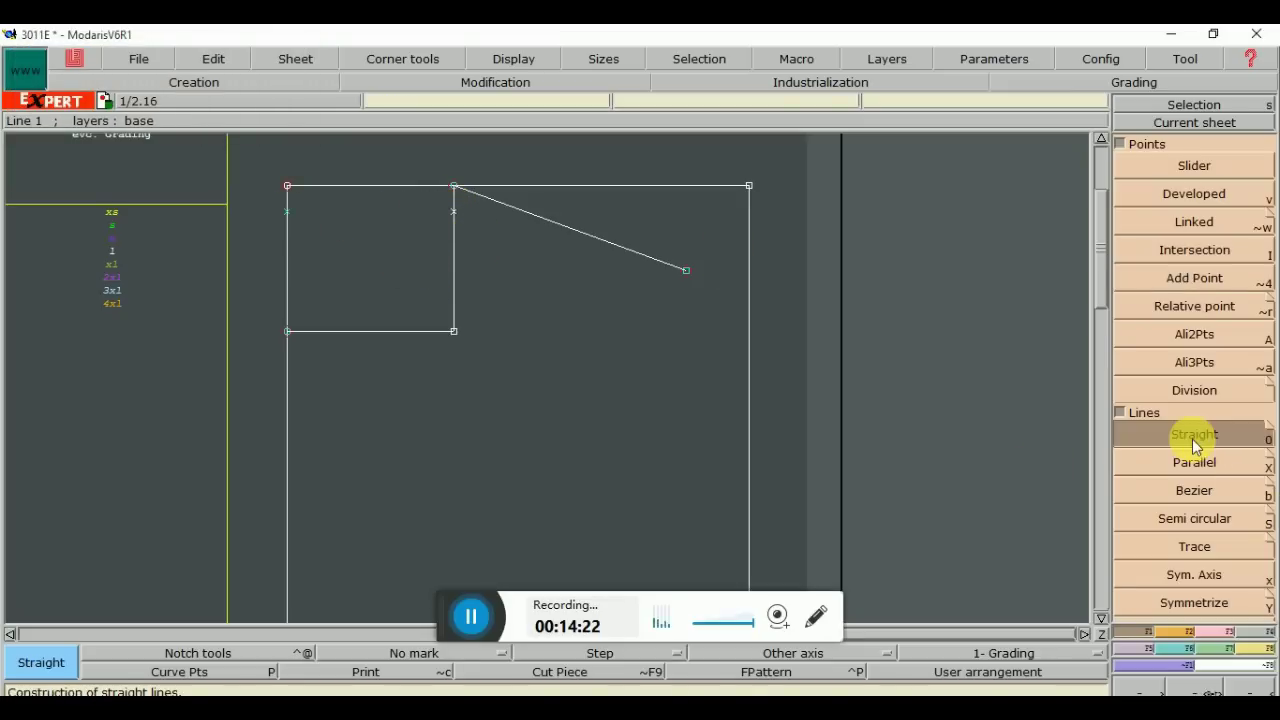
left_click(307, 211)
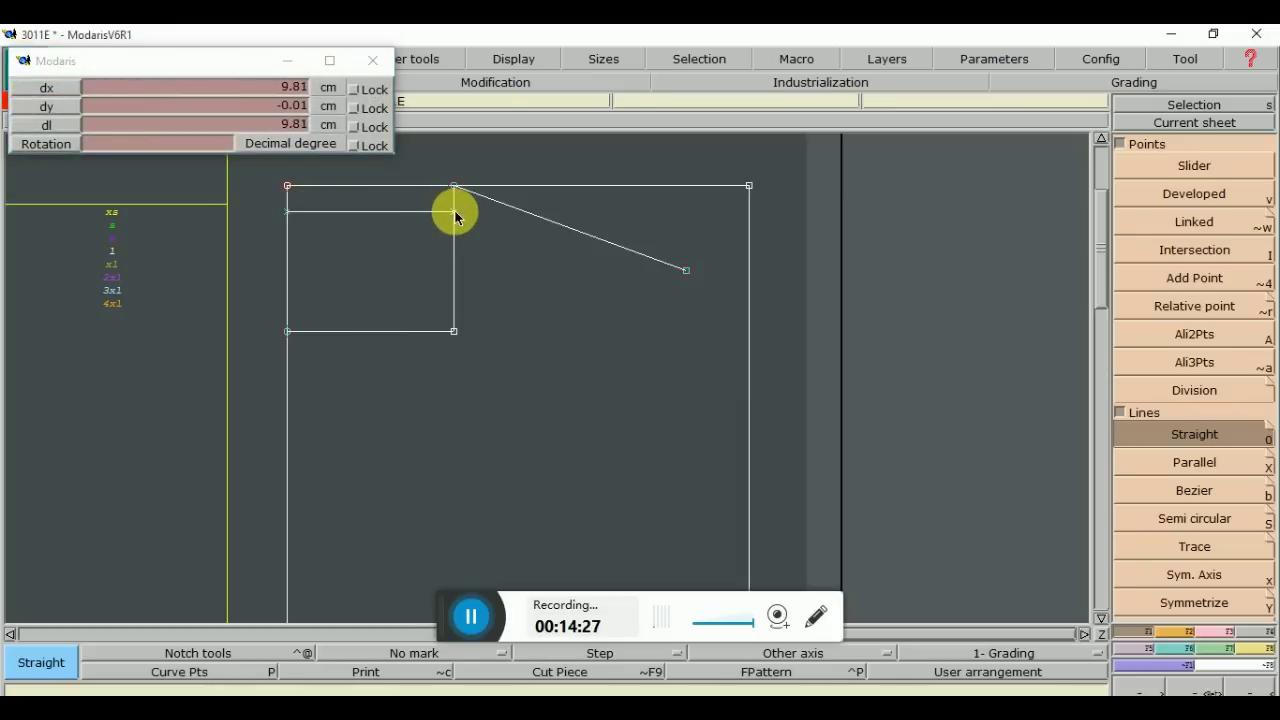
left_click(455, 213)
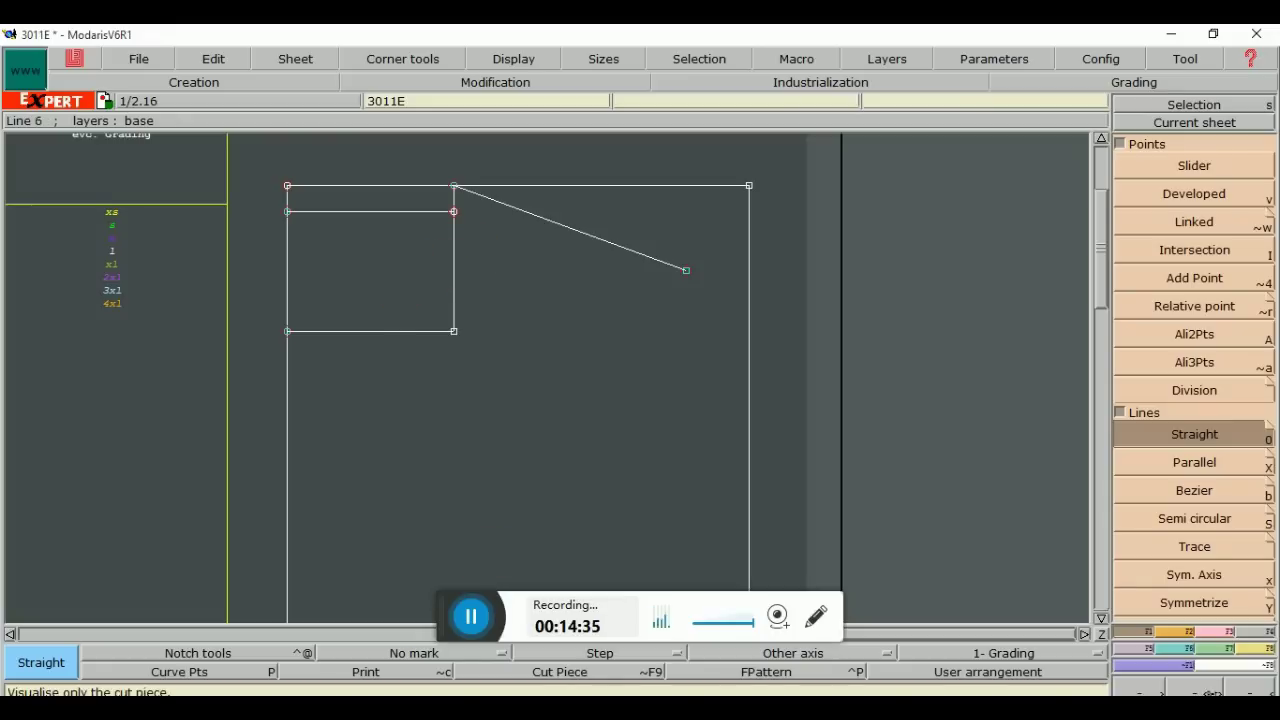
Check the size L armhole depth in the measurement table of 3011.jpg in Photos, and return to Modaris
left_click(898, 712)
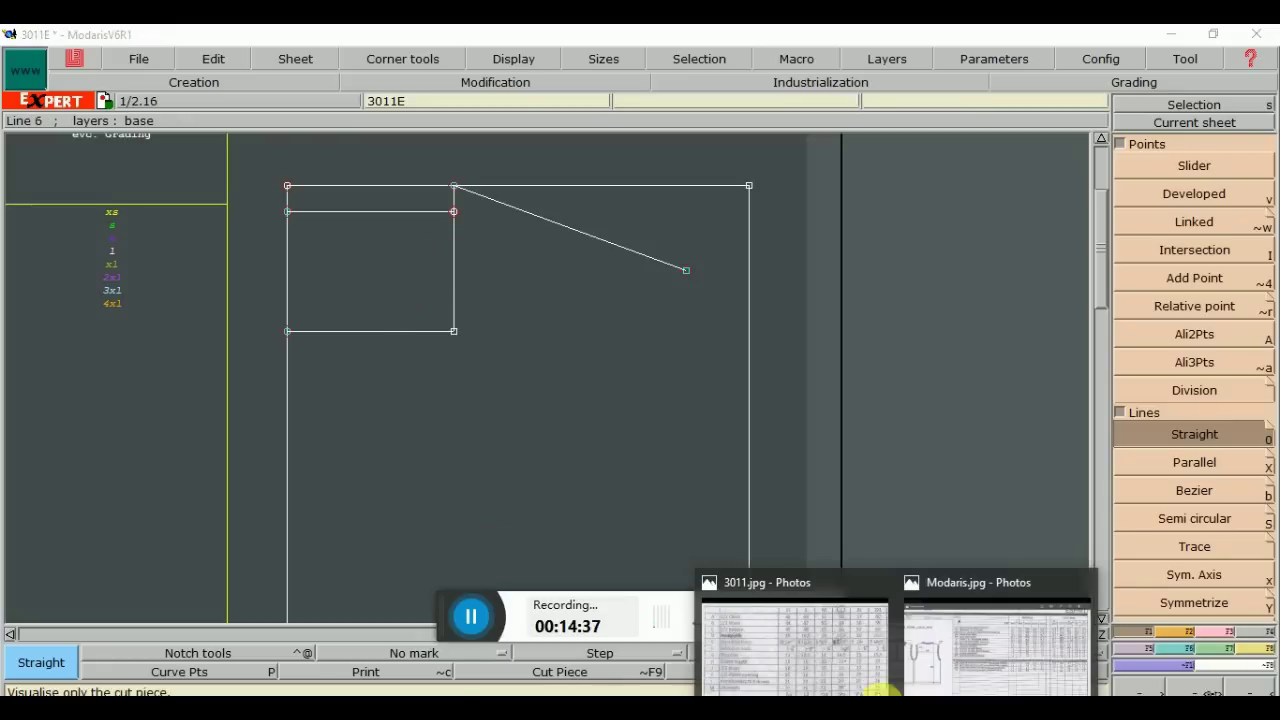
left_click(876, 690)
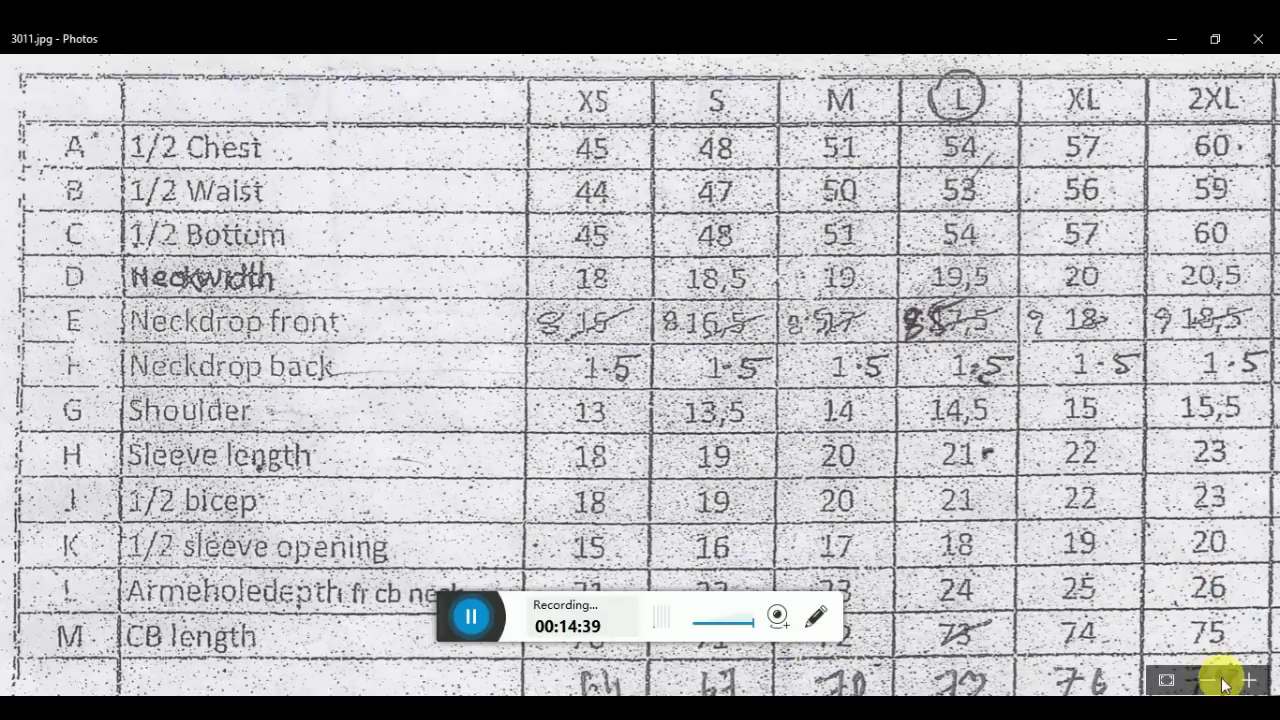
left_click(1212, 680)
left_click(1204, 679)
left_click(1200, 679)
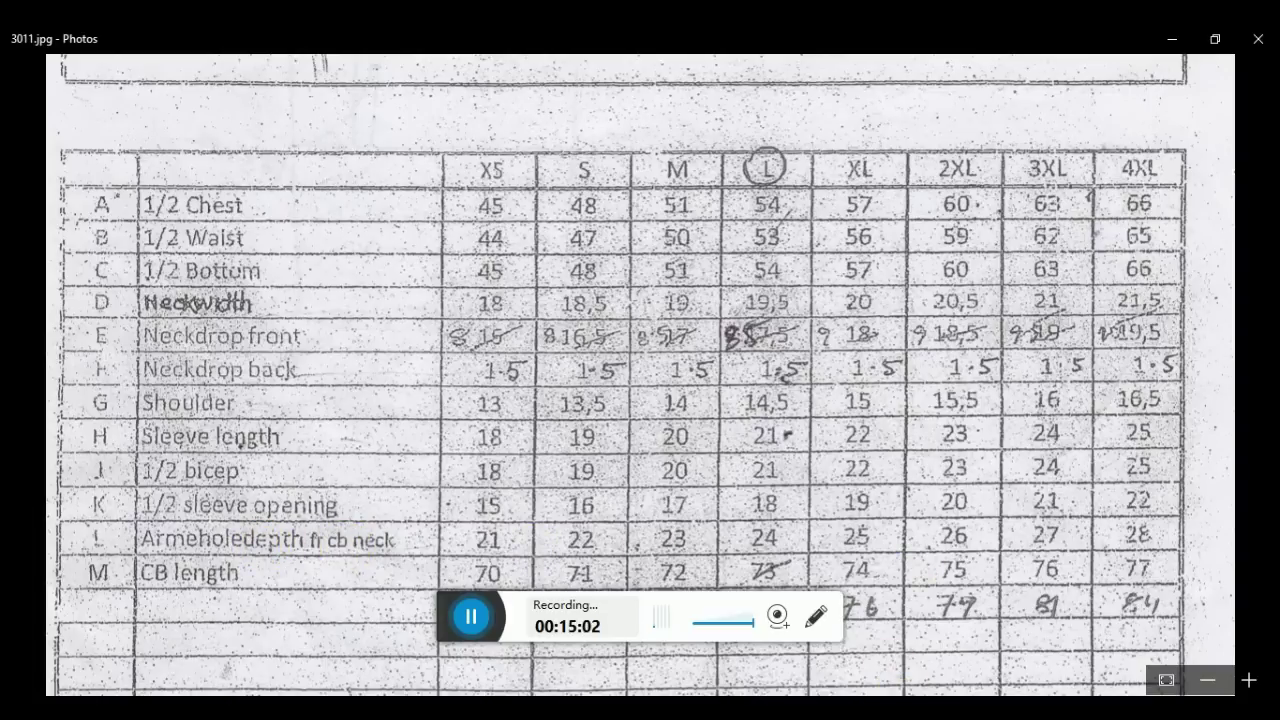
key("alt+Tab")
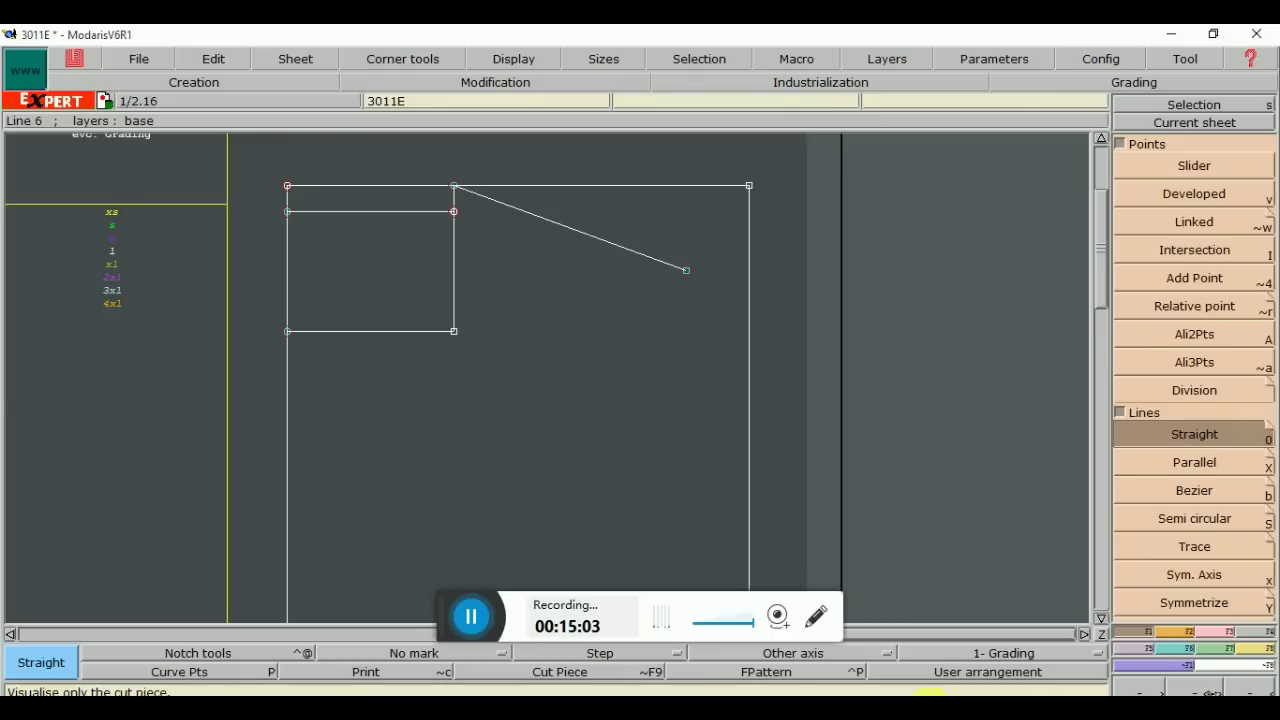
Place a developed point on the rectangle's left edge at the 24 cm size L armhole depth below the back neck-drop point
left_click(288, 187)
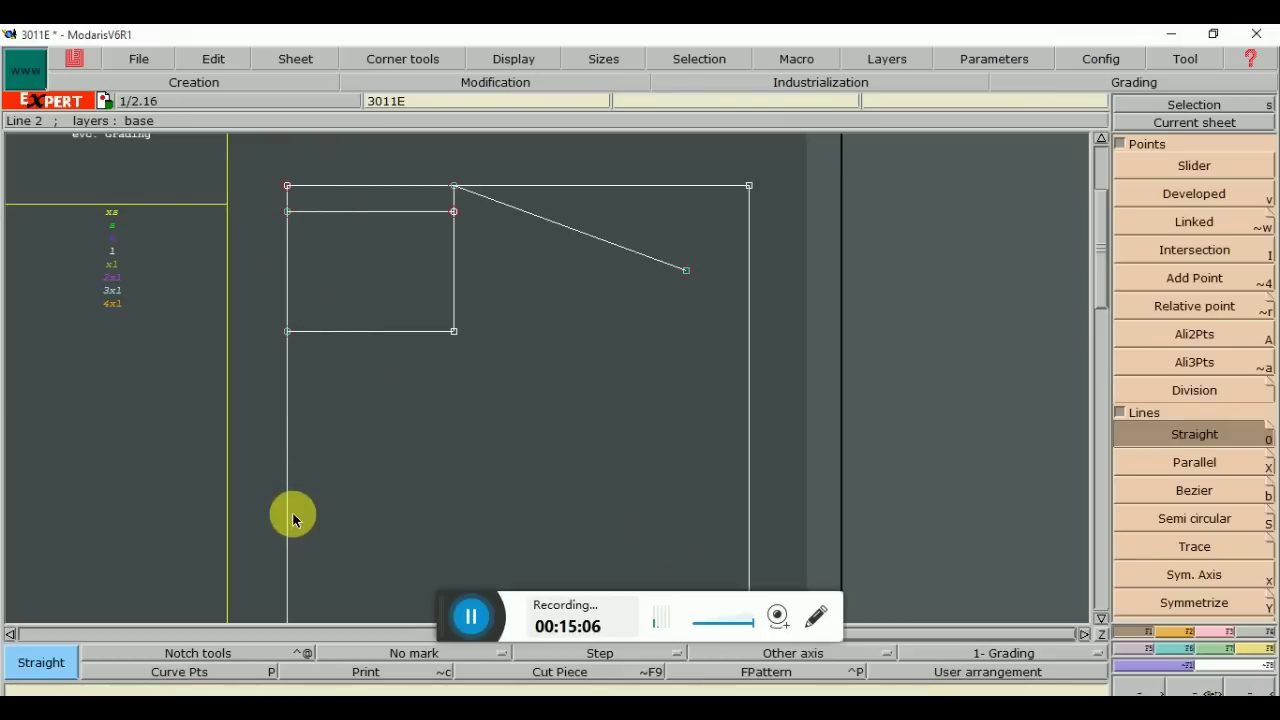
left_click(285, 210)
left_click(1165, 194)
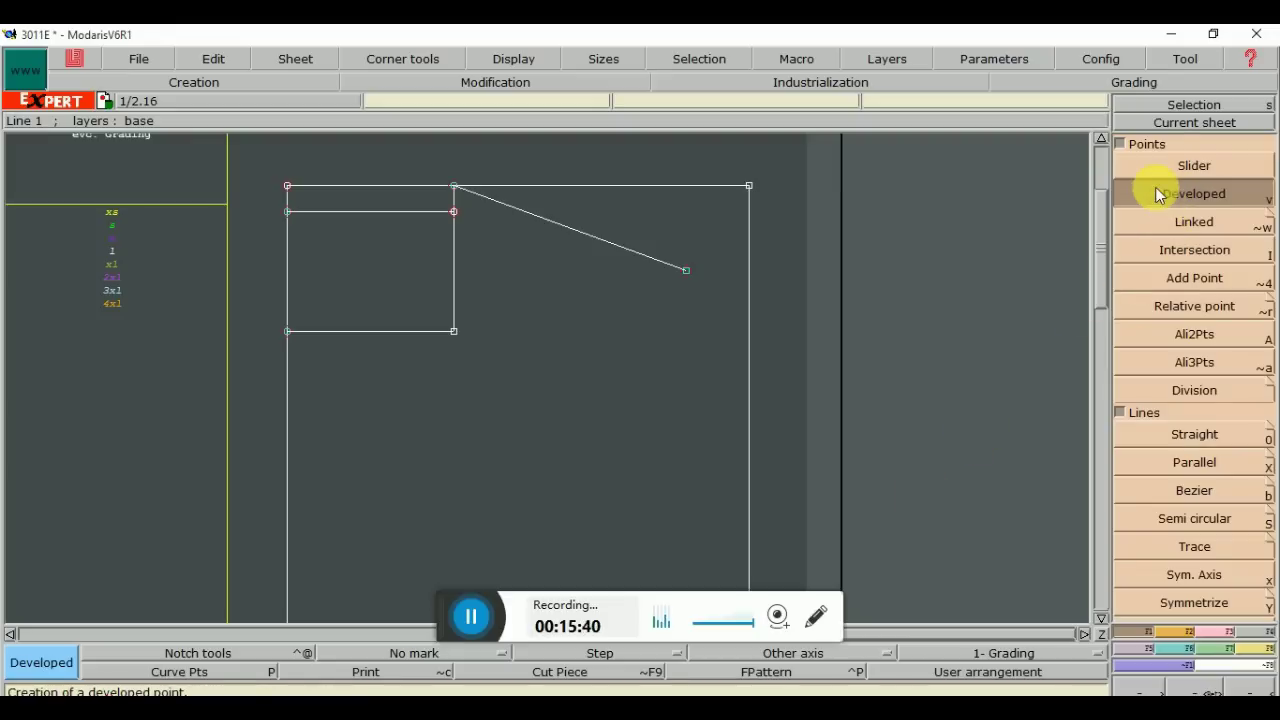
left_click(289, 217)
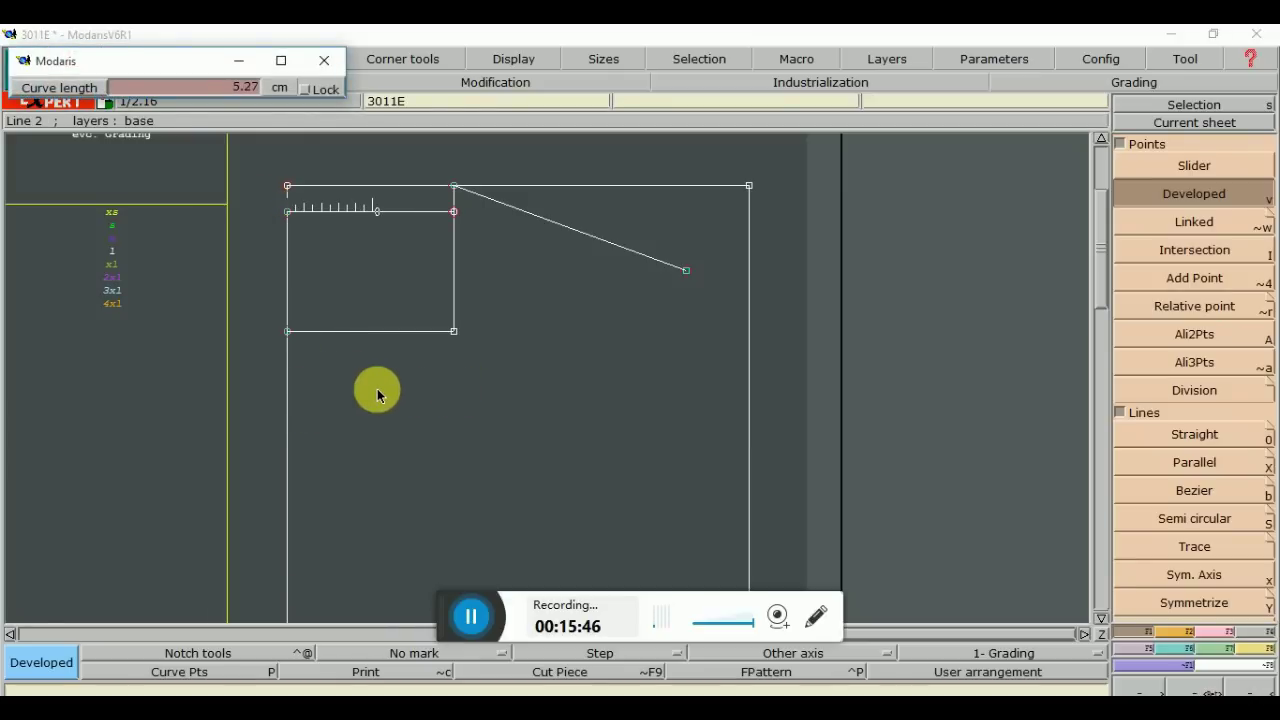
right_click(352, 476)
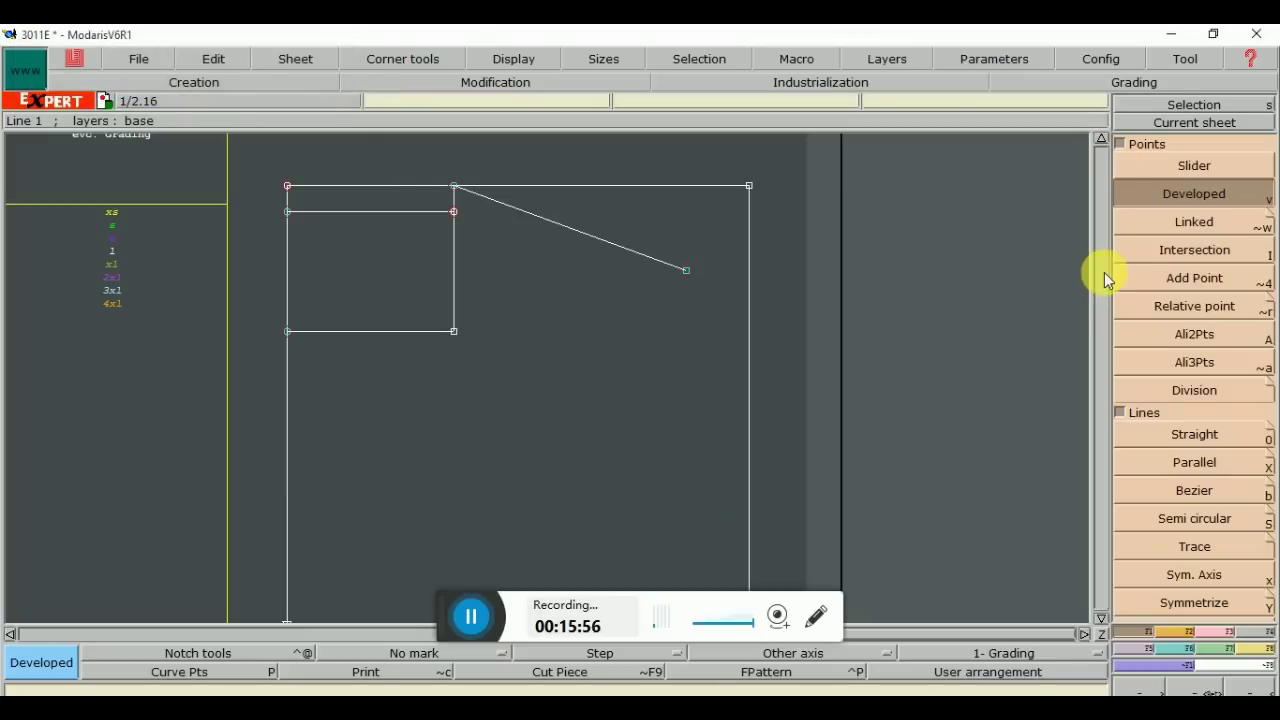
Insert the developed armhole-depth point into the rectangle's left edge as a point of that line
scroll(1105, 288, "down", 2)
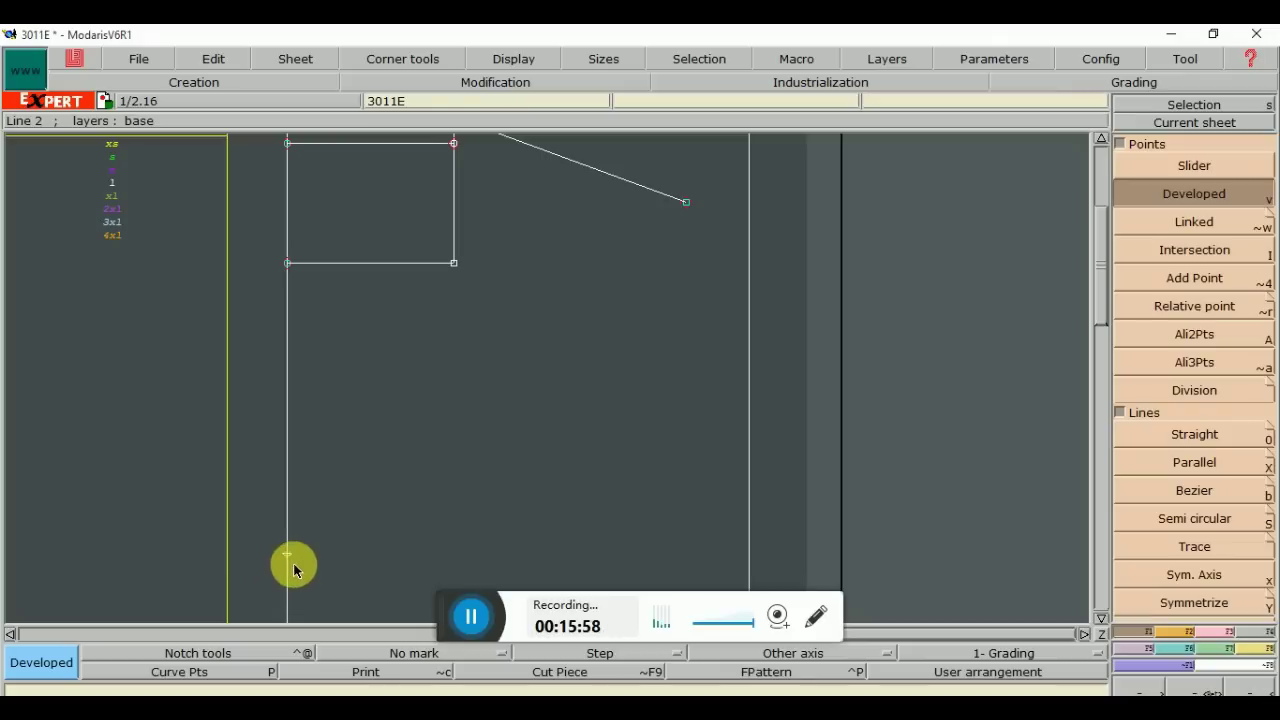
left_click(457, 551)
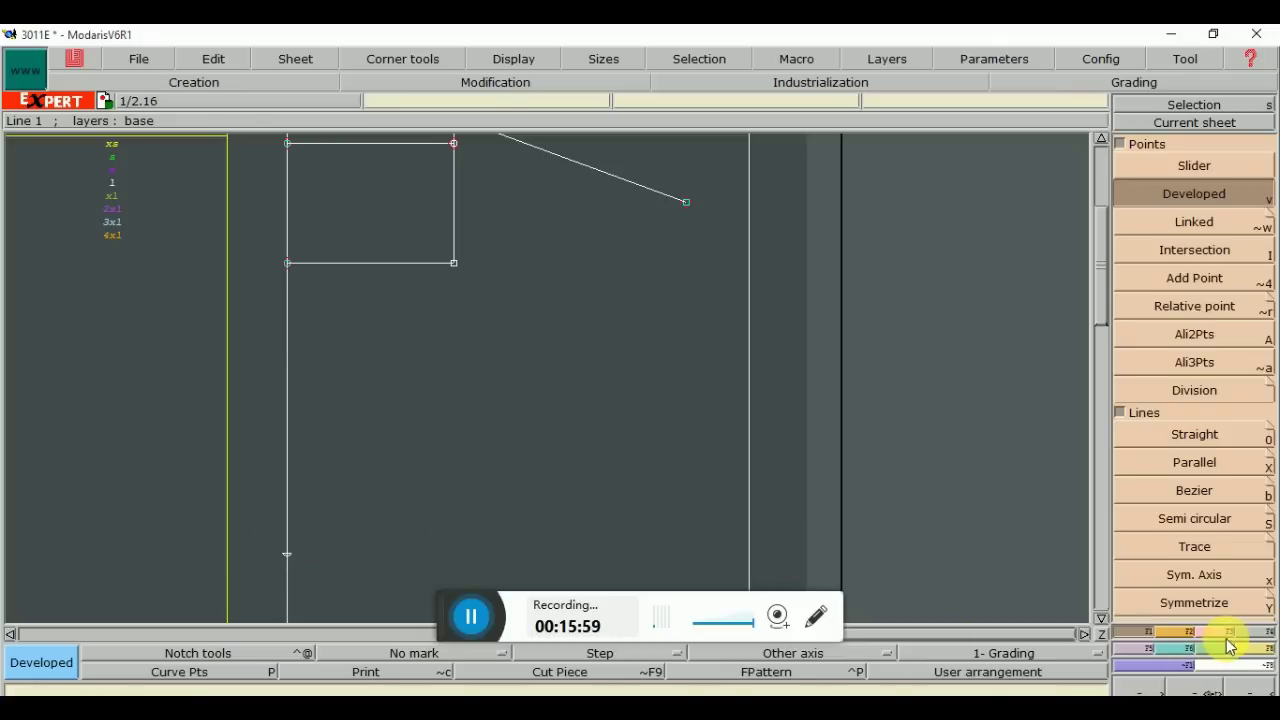
left_click(1222, 632)
left_click(1200, 490)
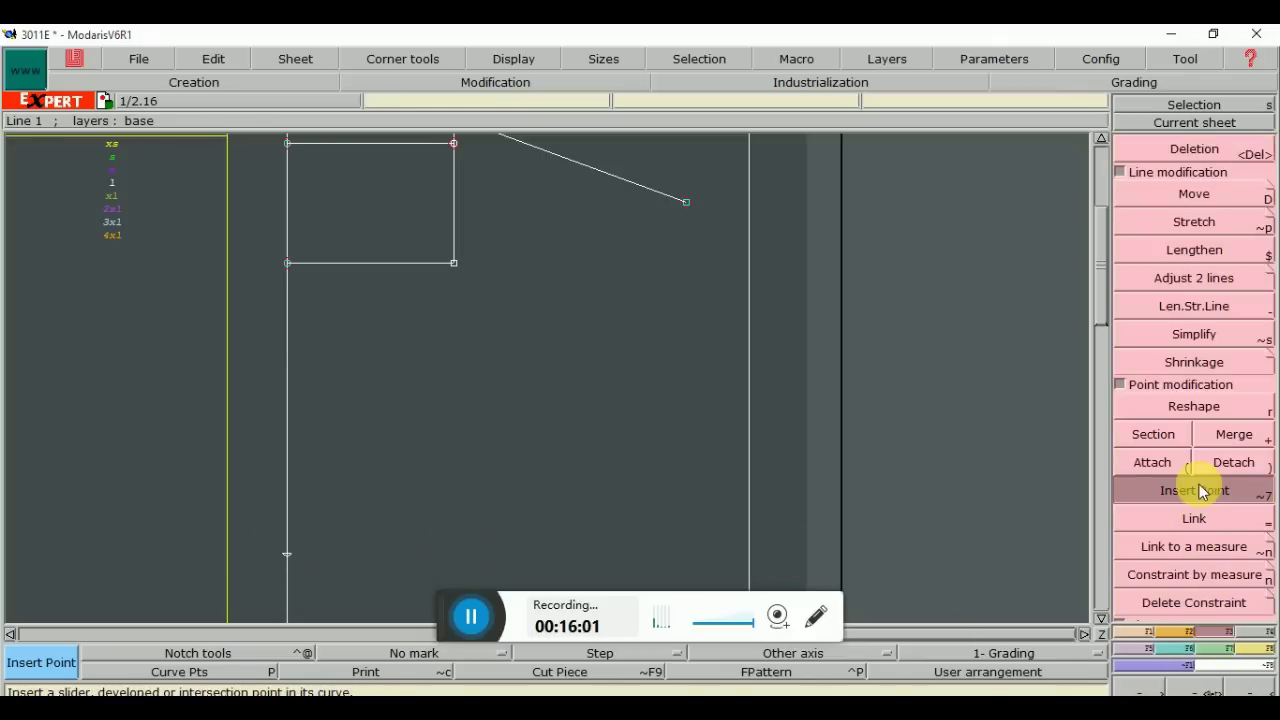
left_click(288, 555)
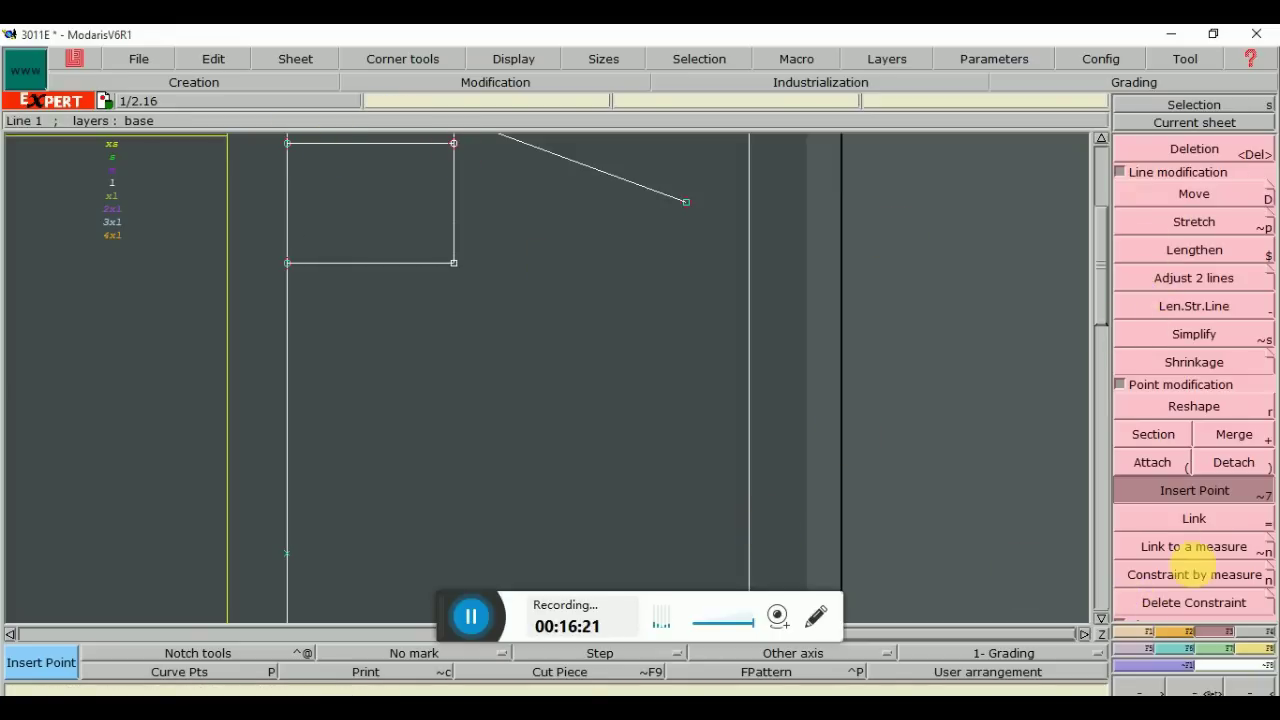
Add a point on the rectangle's right edge level with the armhole-depth point and join the two points with a straight line
left_click(1130, 631)
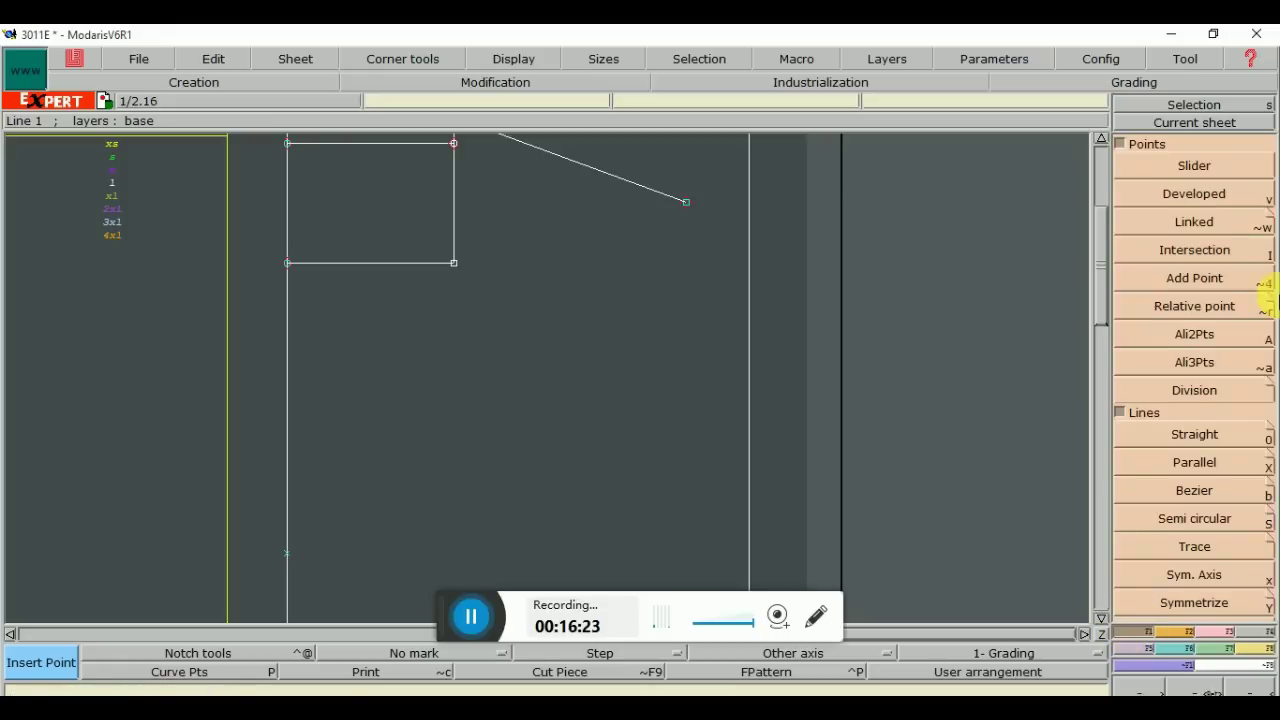
left_click(1185, 279)
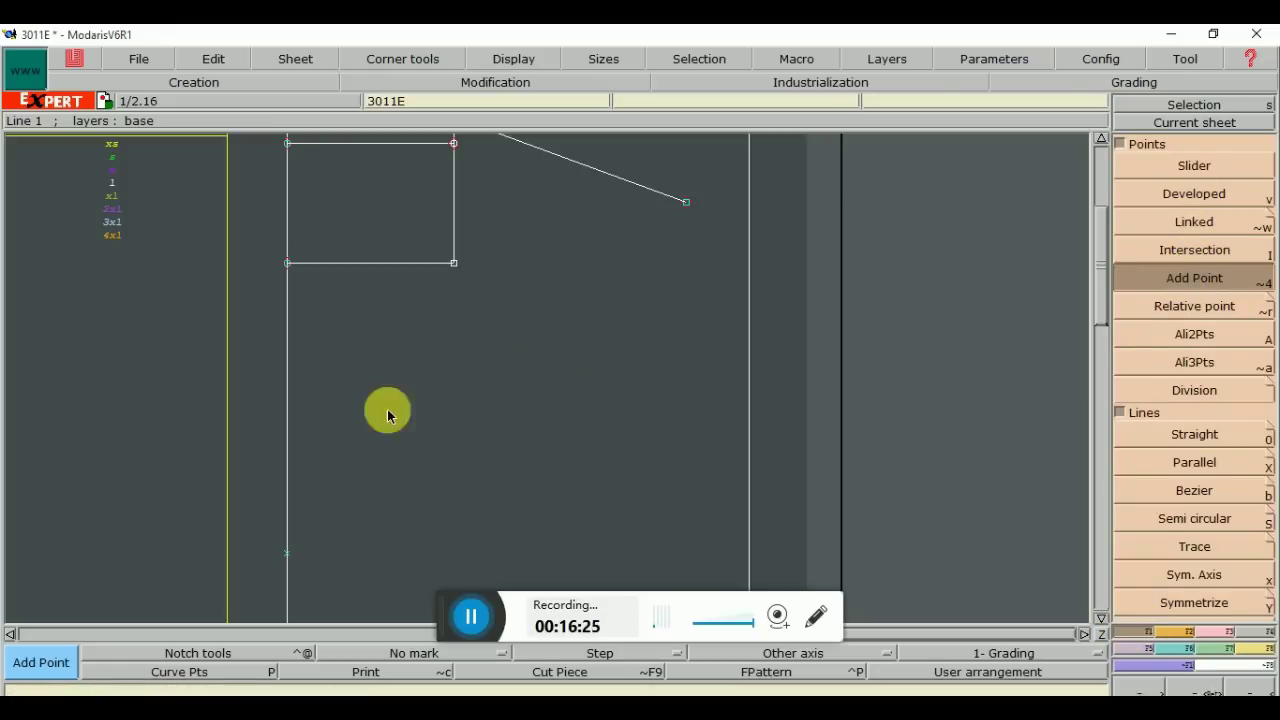
left_click(287, 555)
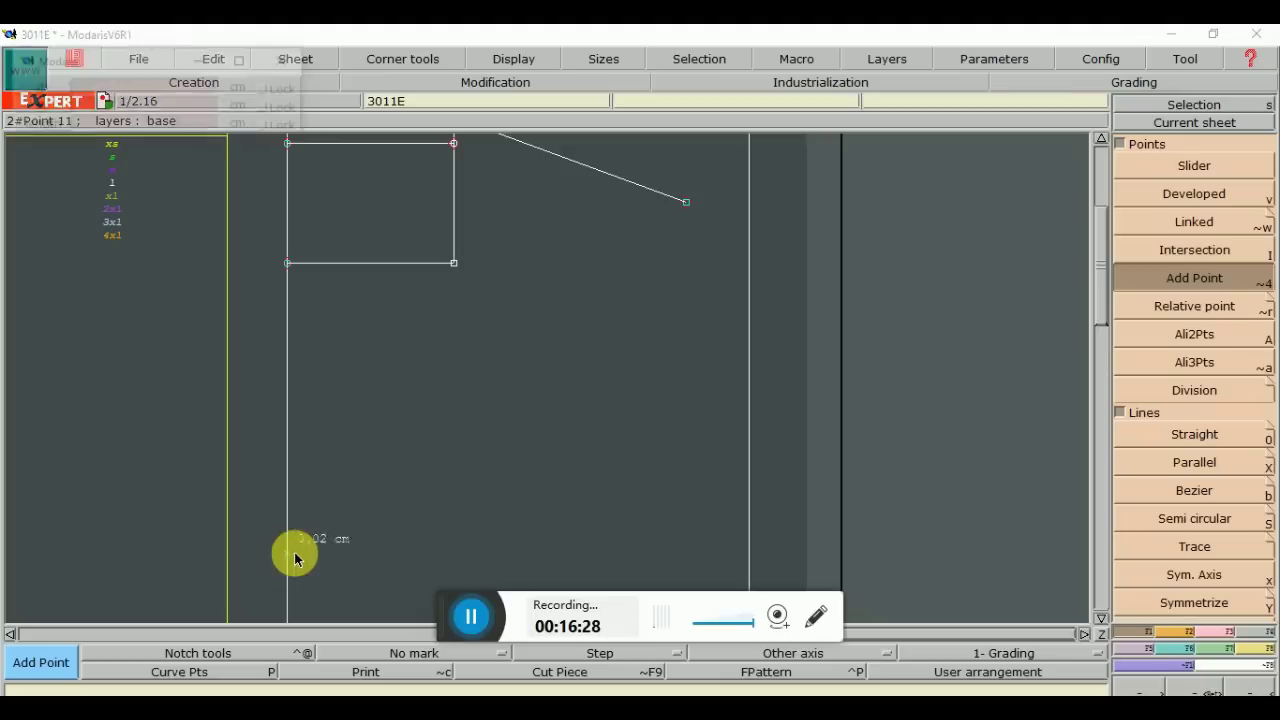
left_click(750, 557)
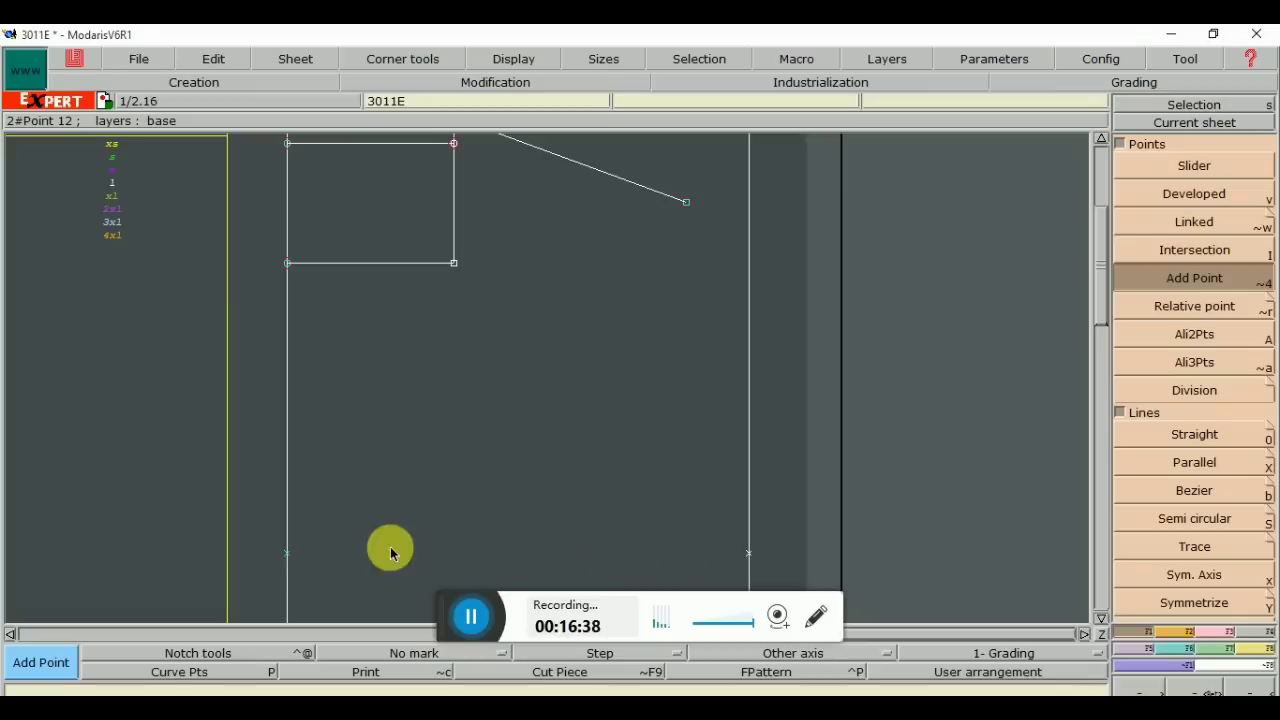
left_click(1190, 440)
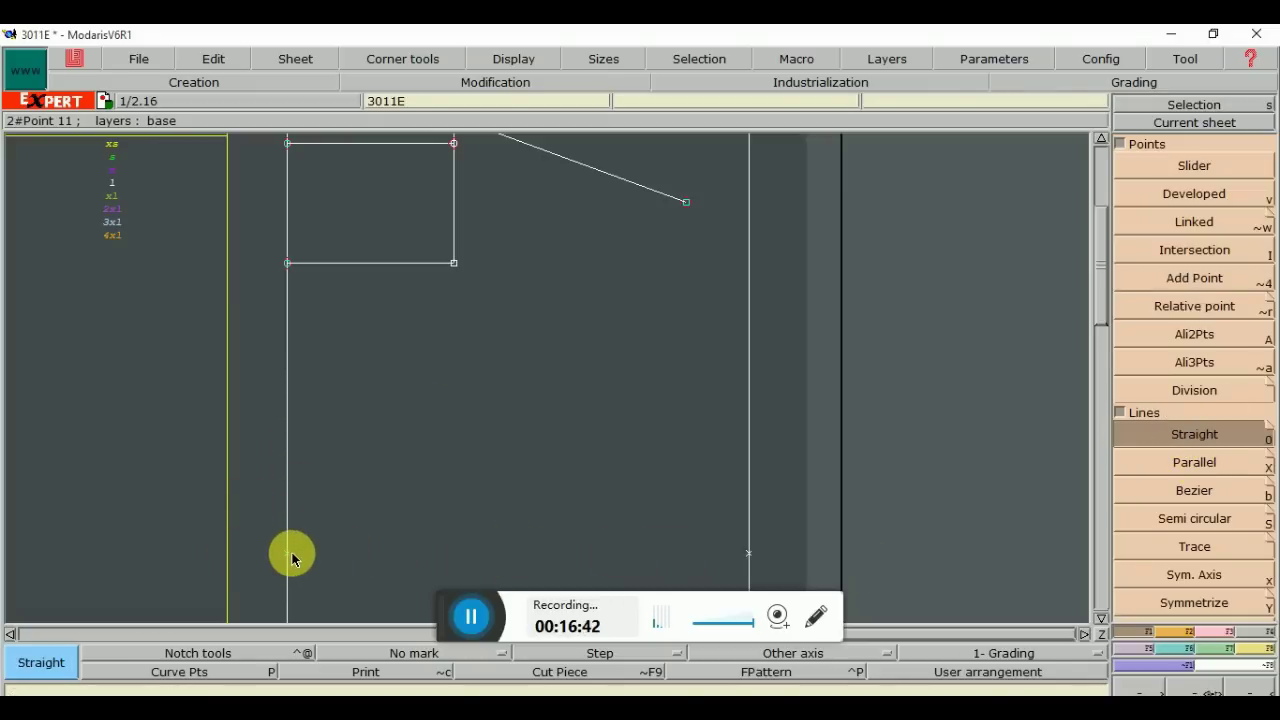
left_click(288, 554)
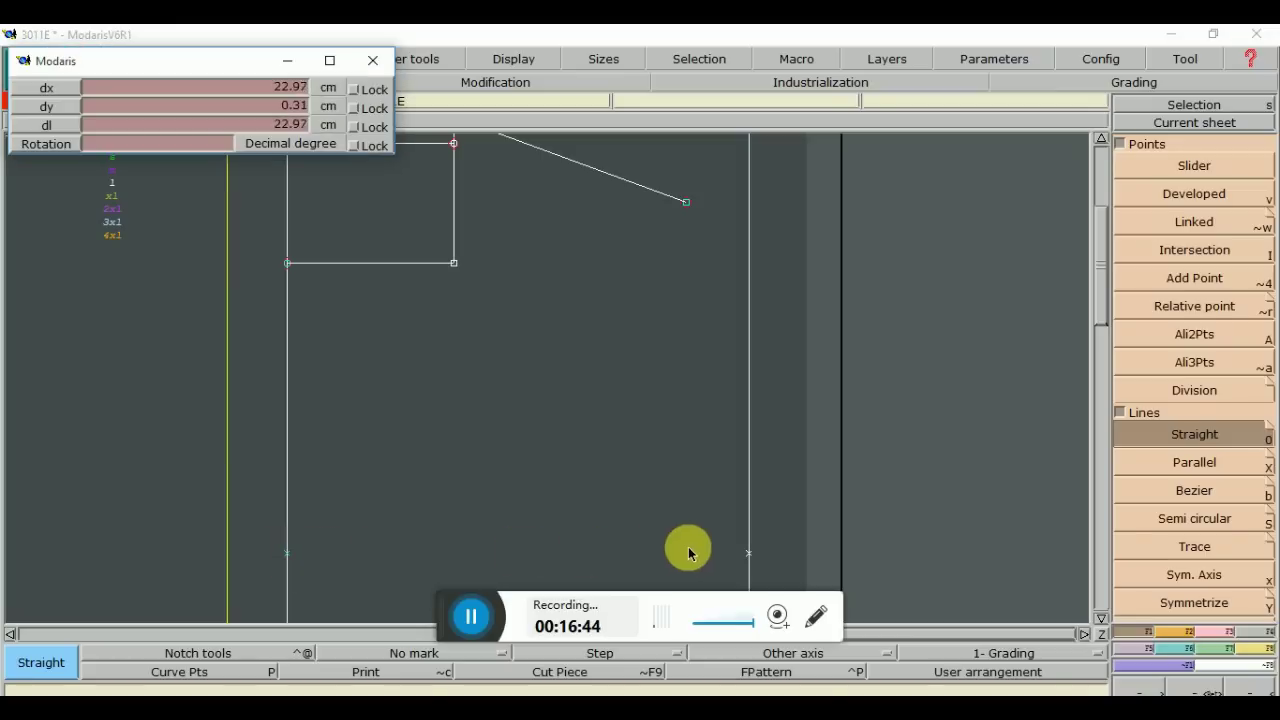
left_click(749, 553)
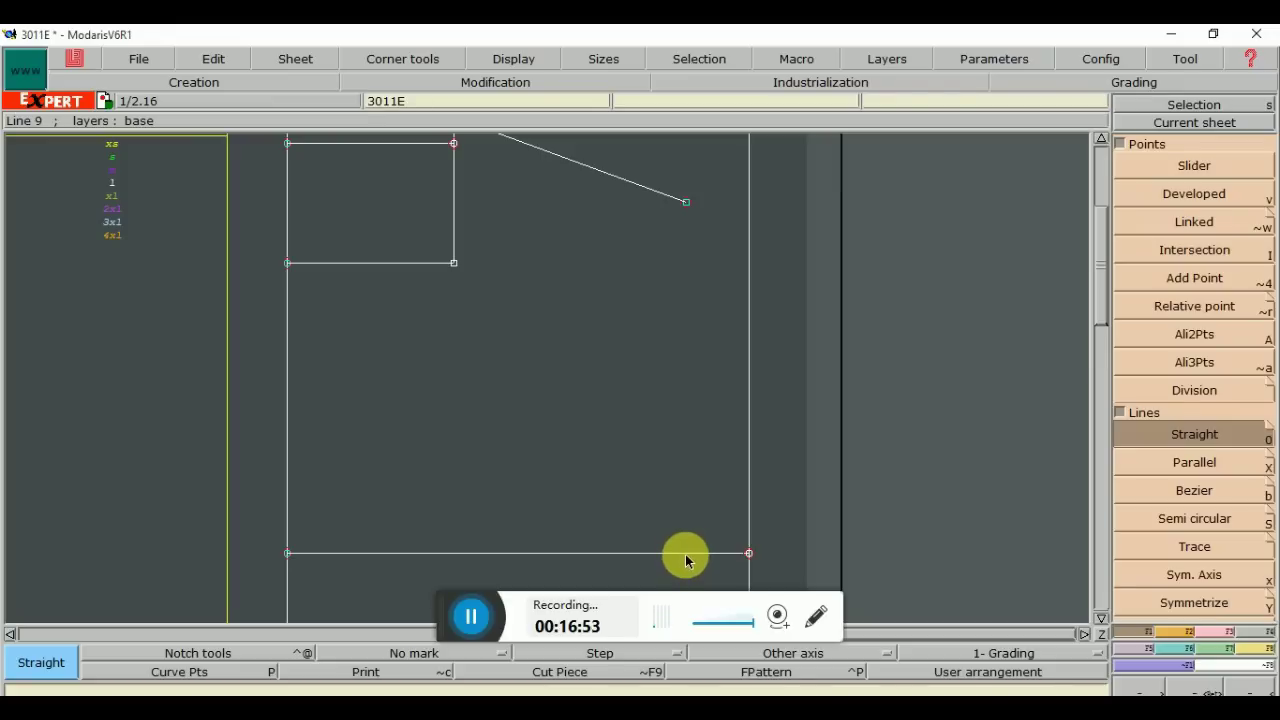
Add a point on the armhole-depth line vertically below the shoulder tip and connect it to the shoulder tip with a straight line
left_click(1192, 280)
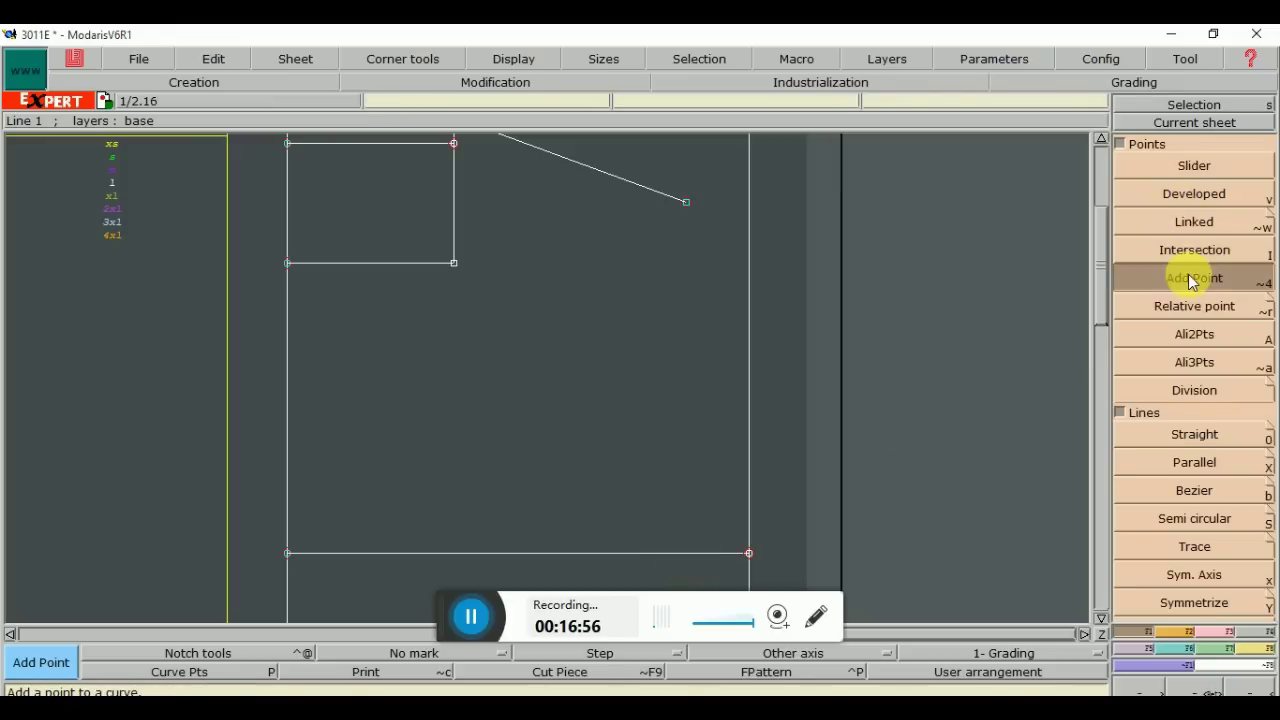
left_click(687, 205)
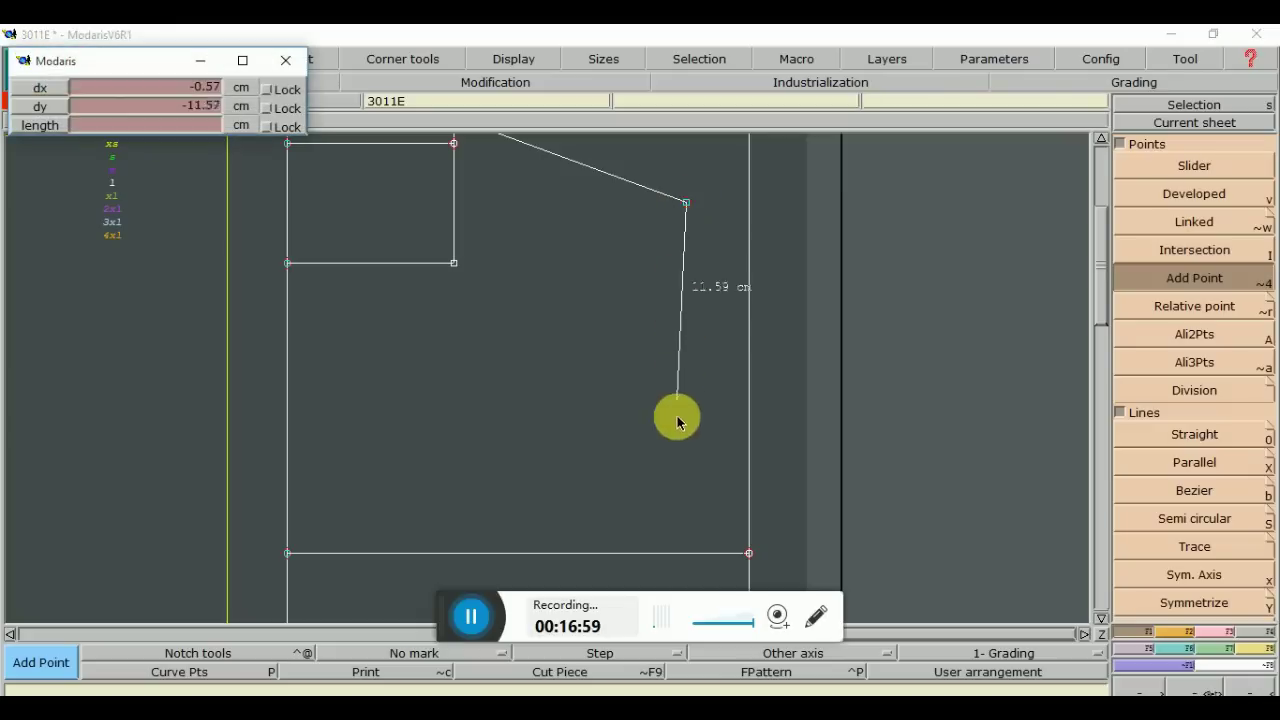
left_click(687, 556)
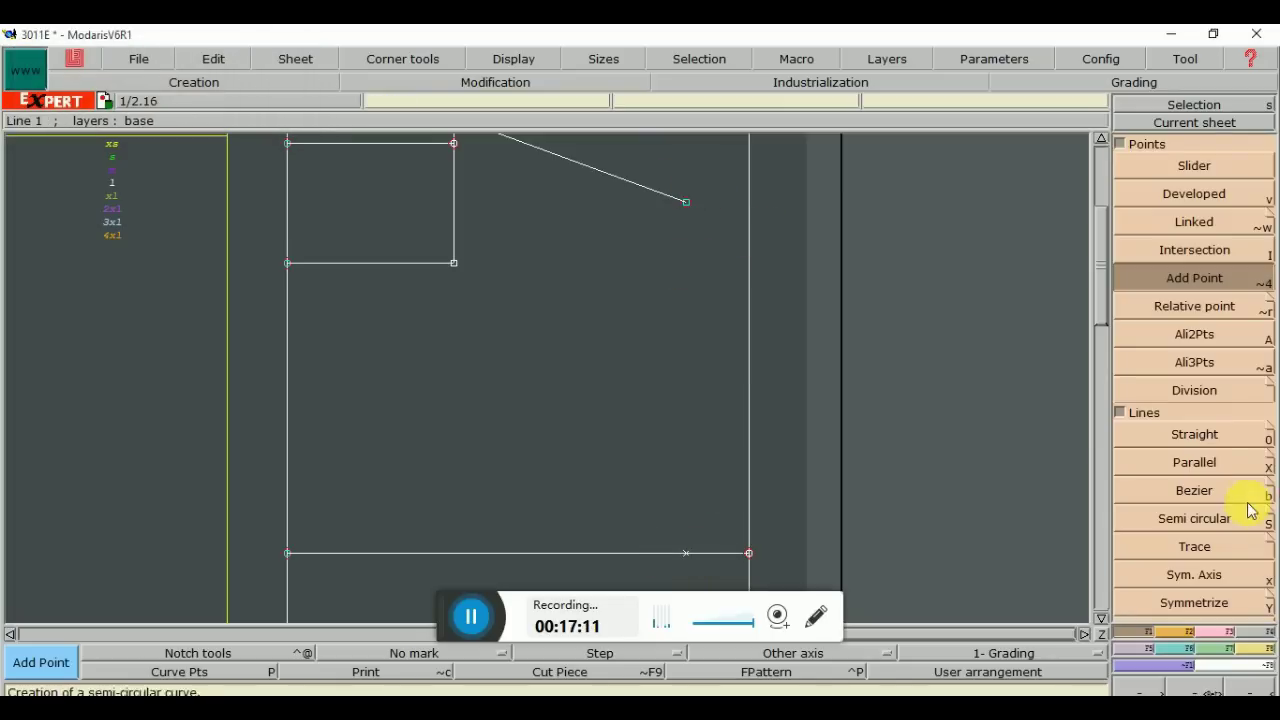
left_click(1172, 440)
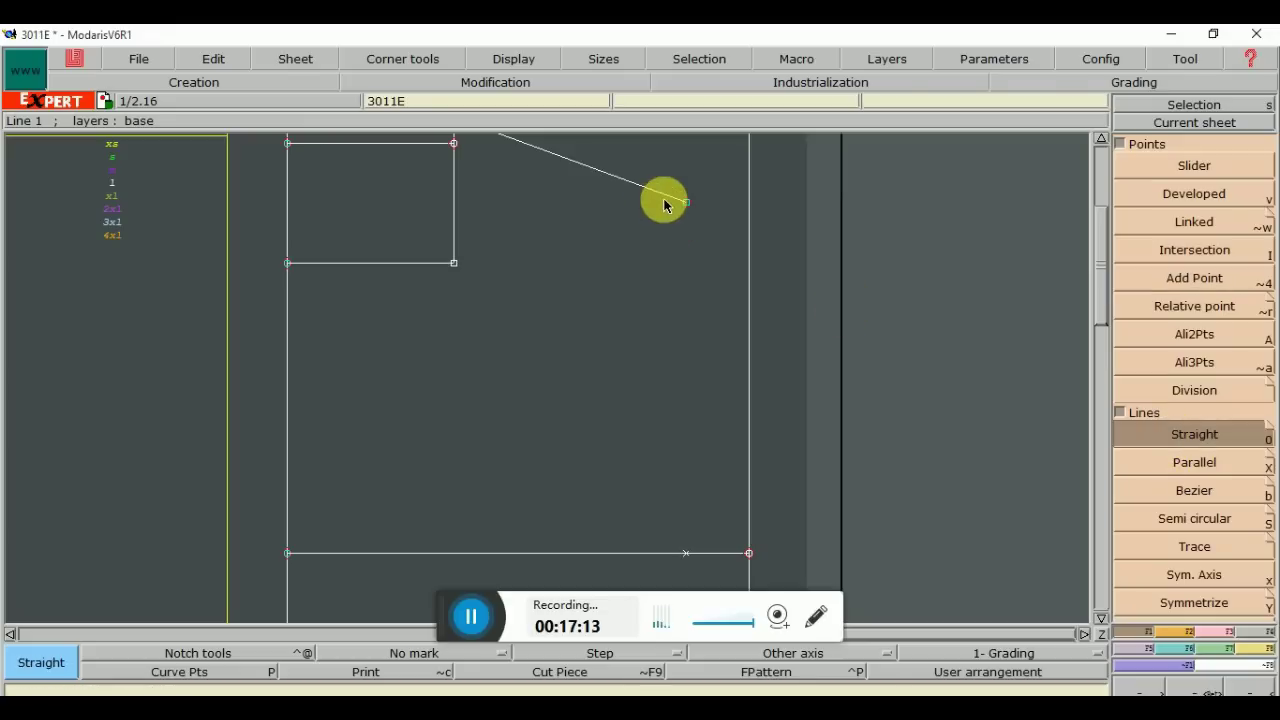
left_click(682, 233)
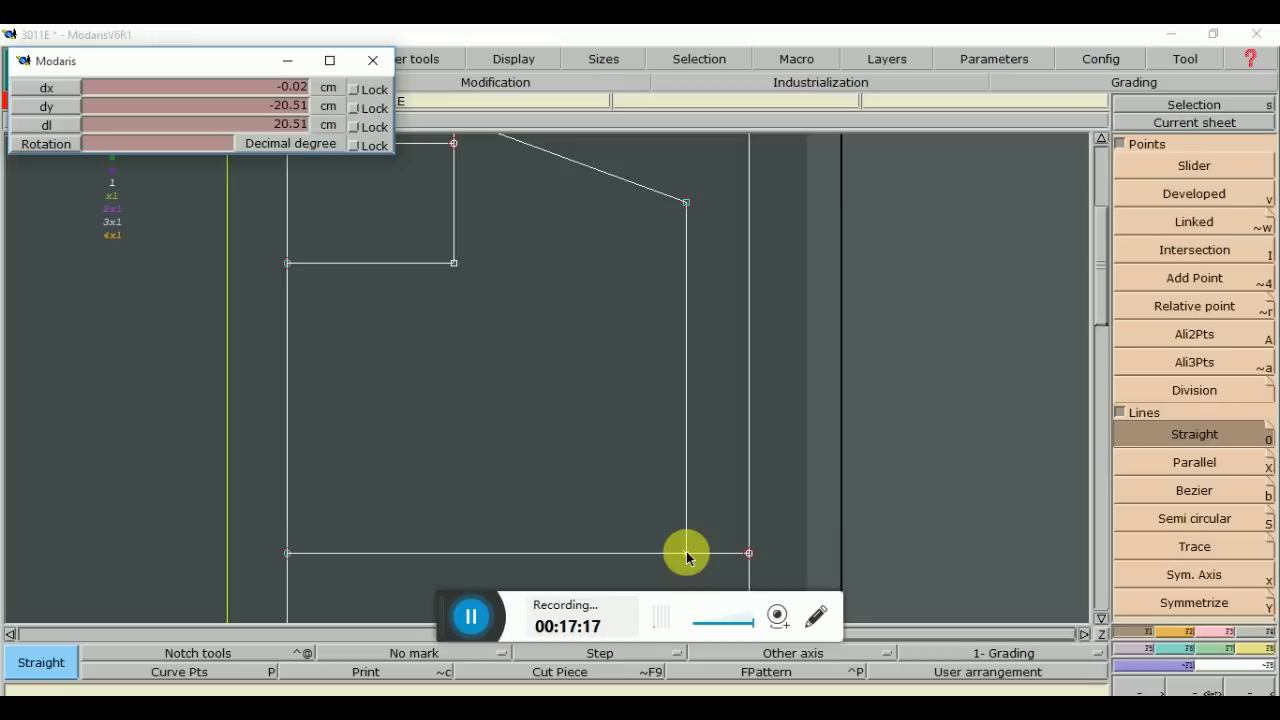
left_click(686, 553)
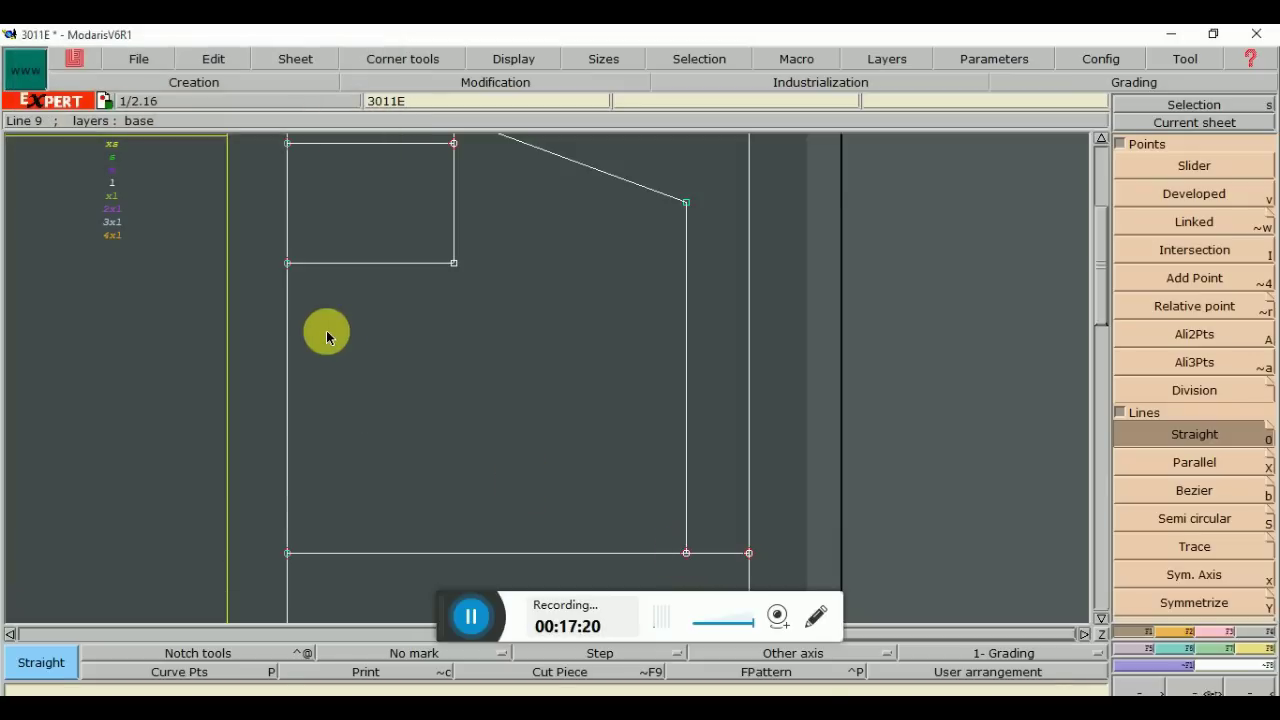
Check the size L measurements in the table of 3011.jpg in Photos, and return to Modaris
key("alt+Tab")
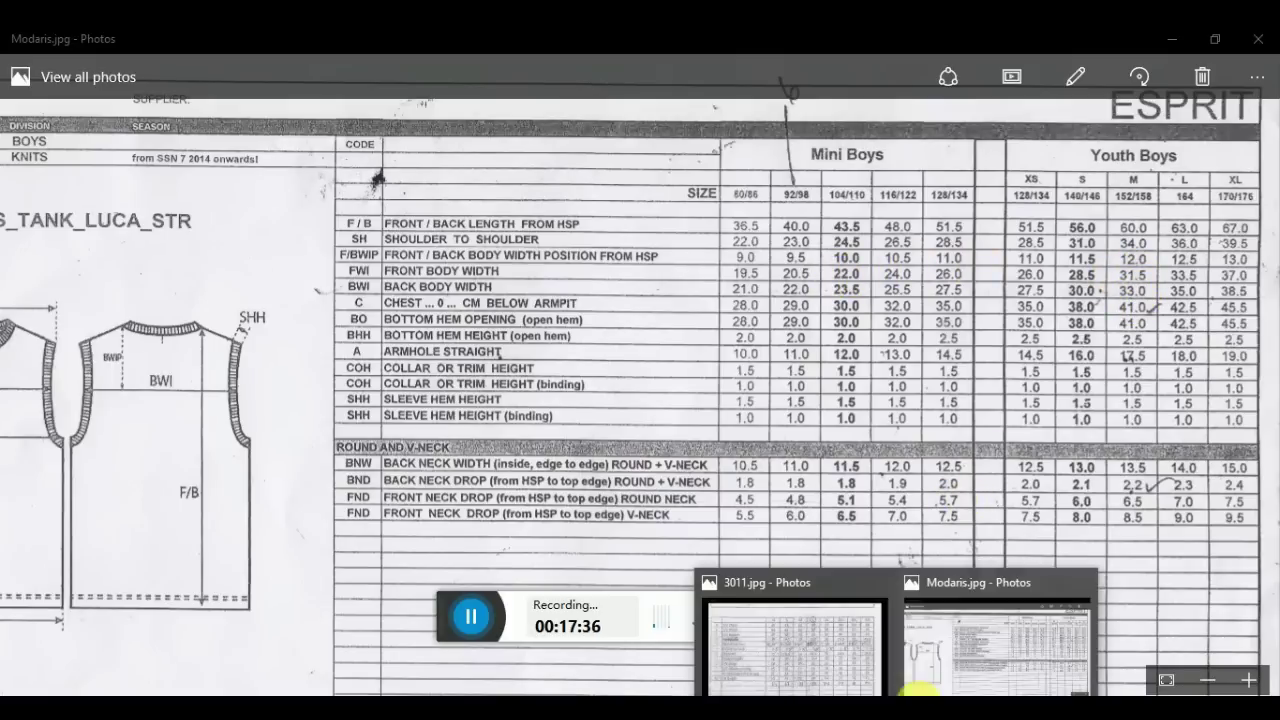
left_click(814, 648)
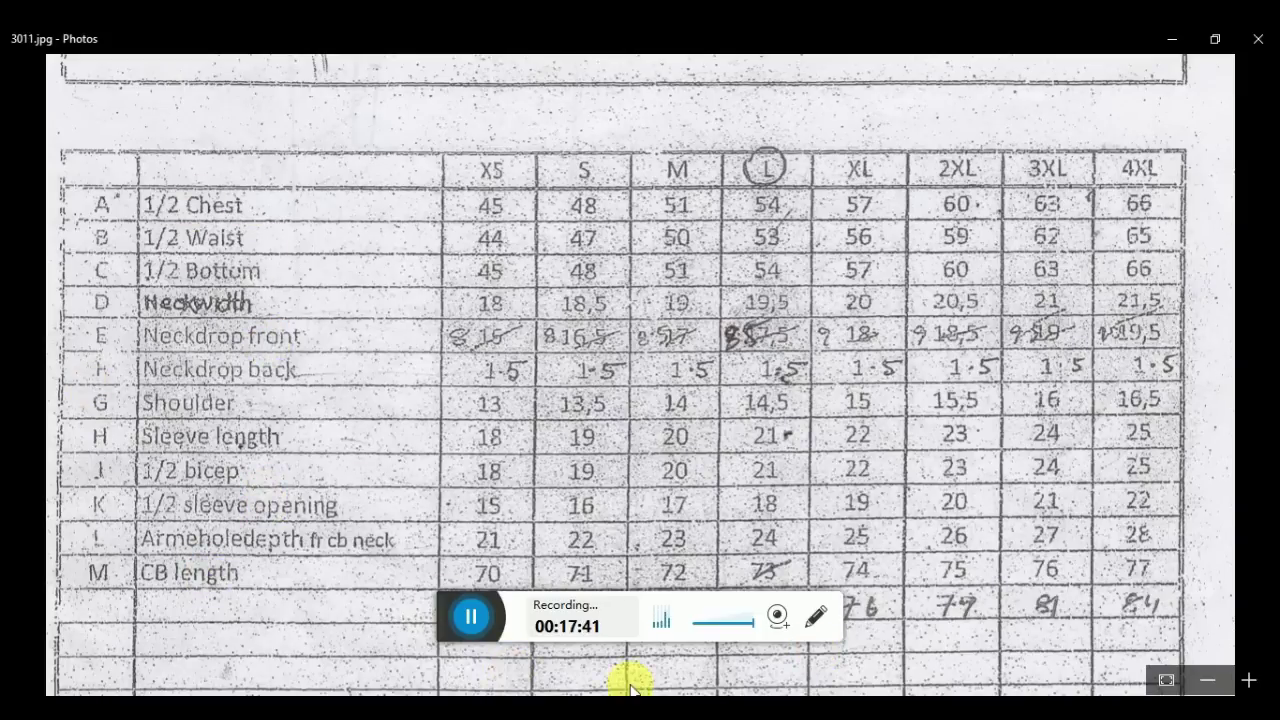
key("alt+Tab")
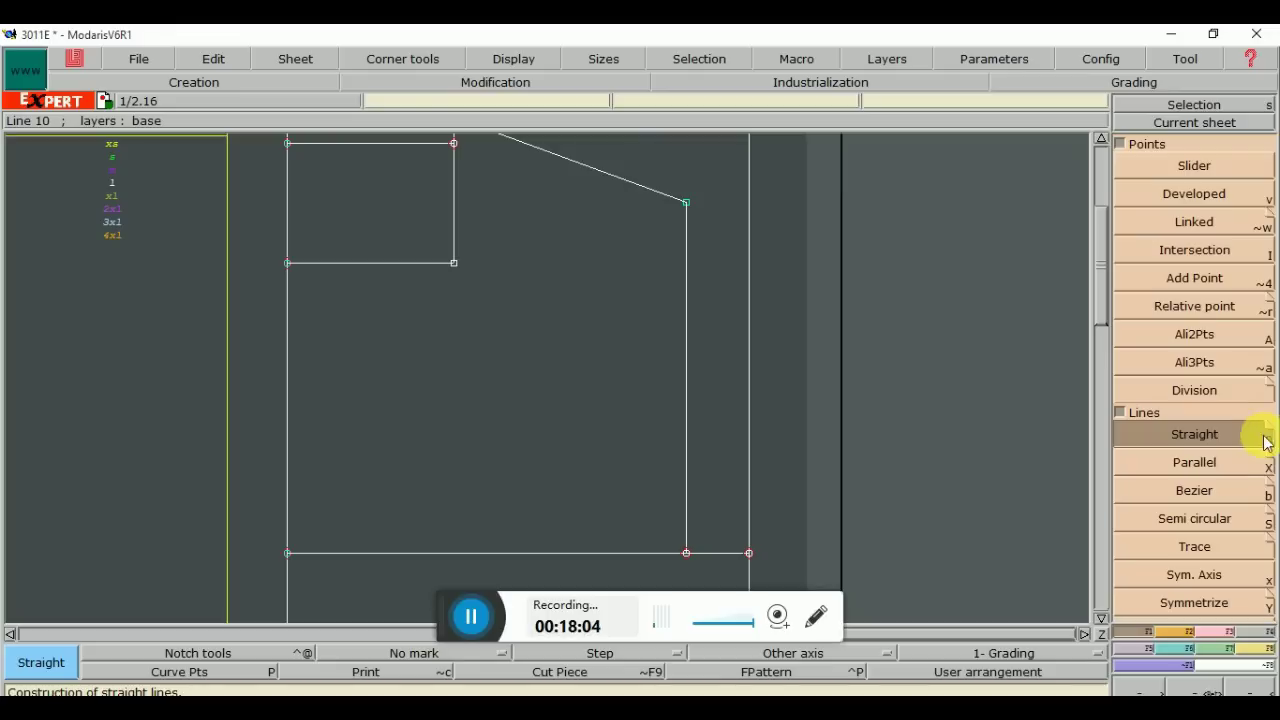
Create a parallel of the vertical line below the shoulder tip, offset -1.5 cm towards the neck side
left_click(1211, 465)
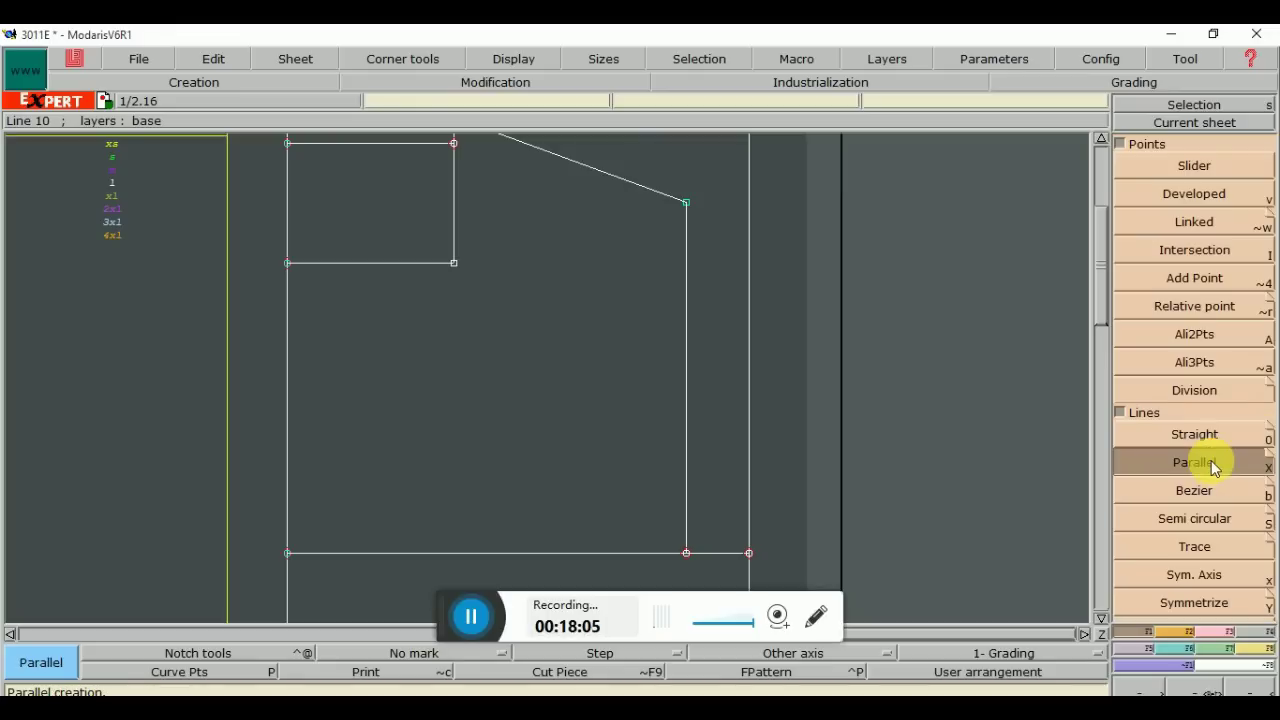
left_click(687, 404)
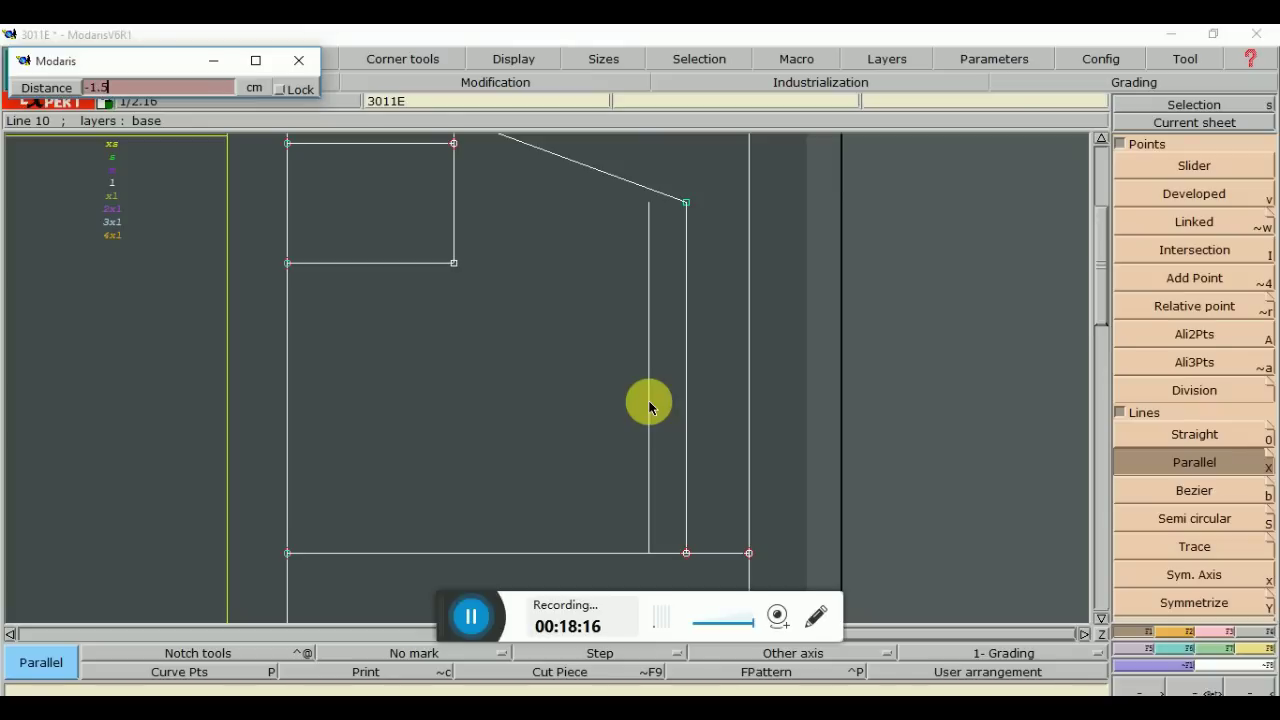
key("Return")
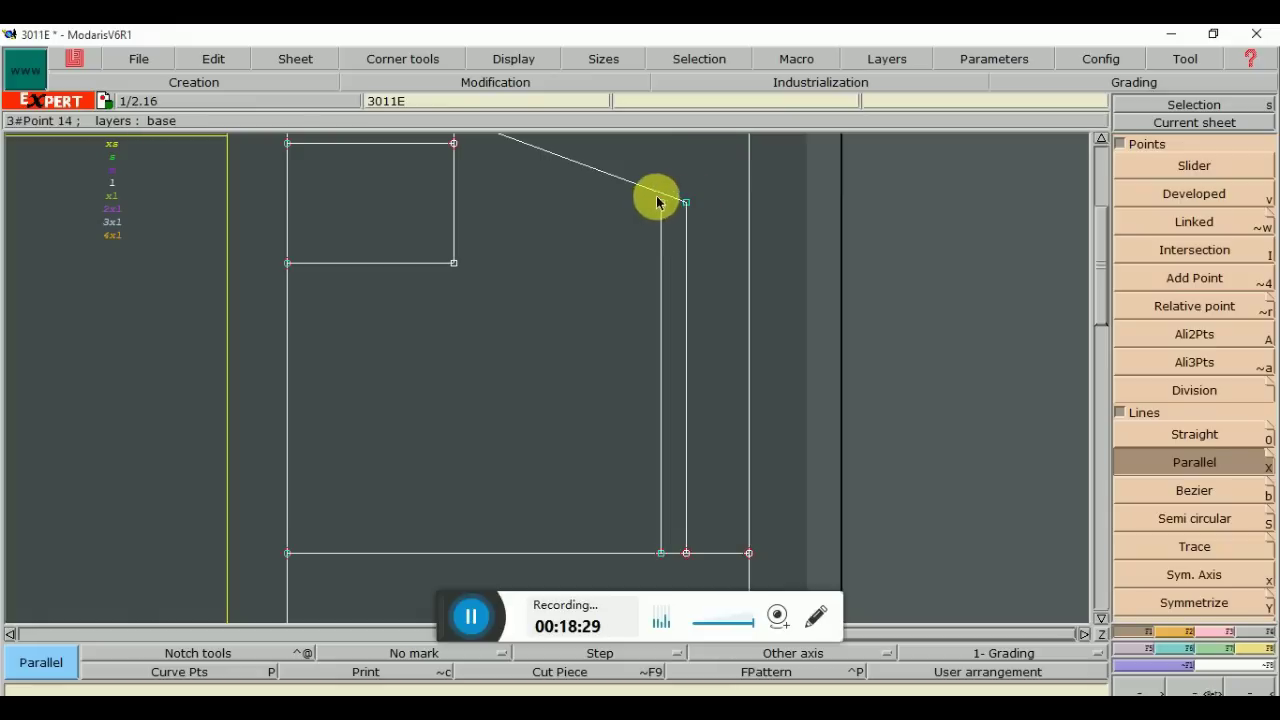
Divide the inner parallel armhole line into 3 equal parts between its upper and lower end points
left_click(1192, 391)
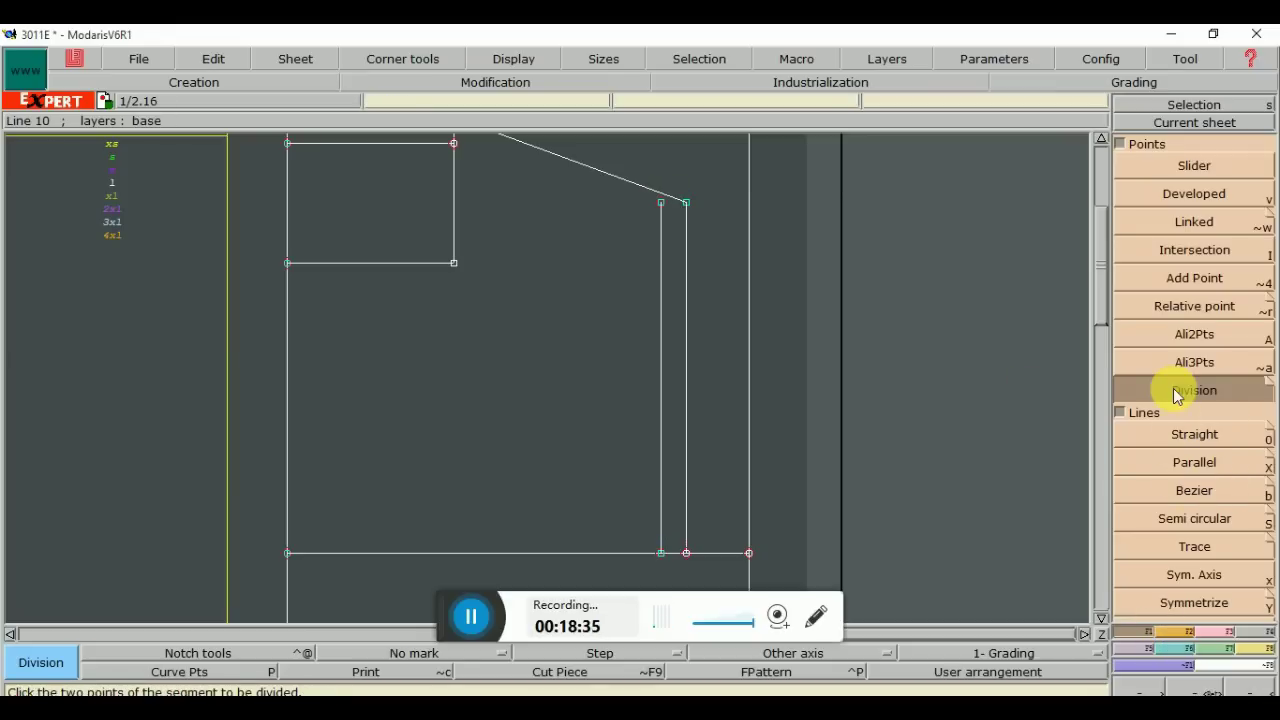
left_click(662, 205)
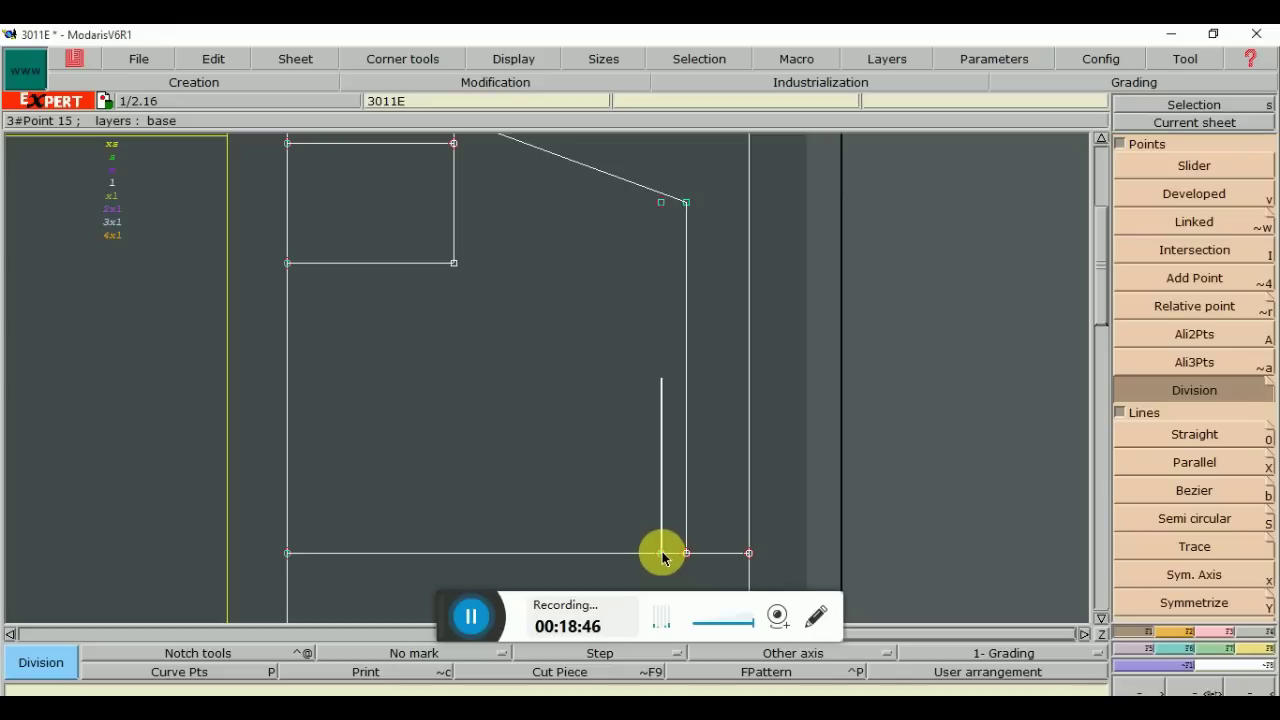
left_click(662, 555)
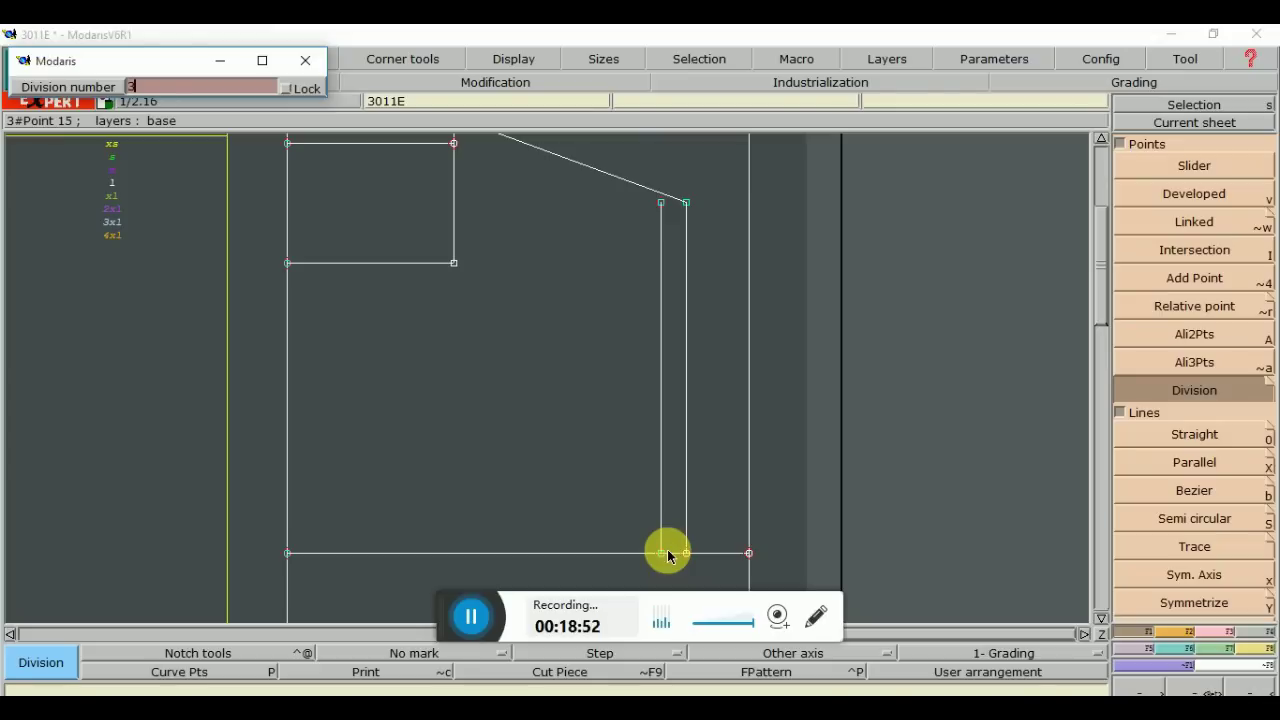
key("Return")
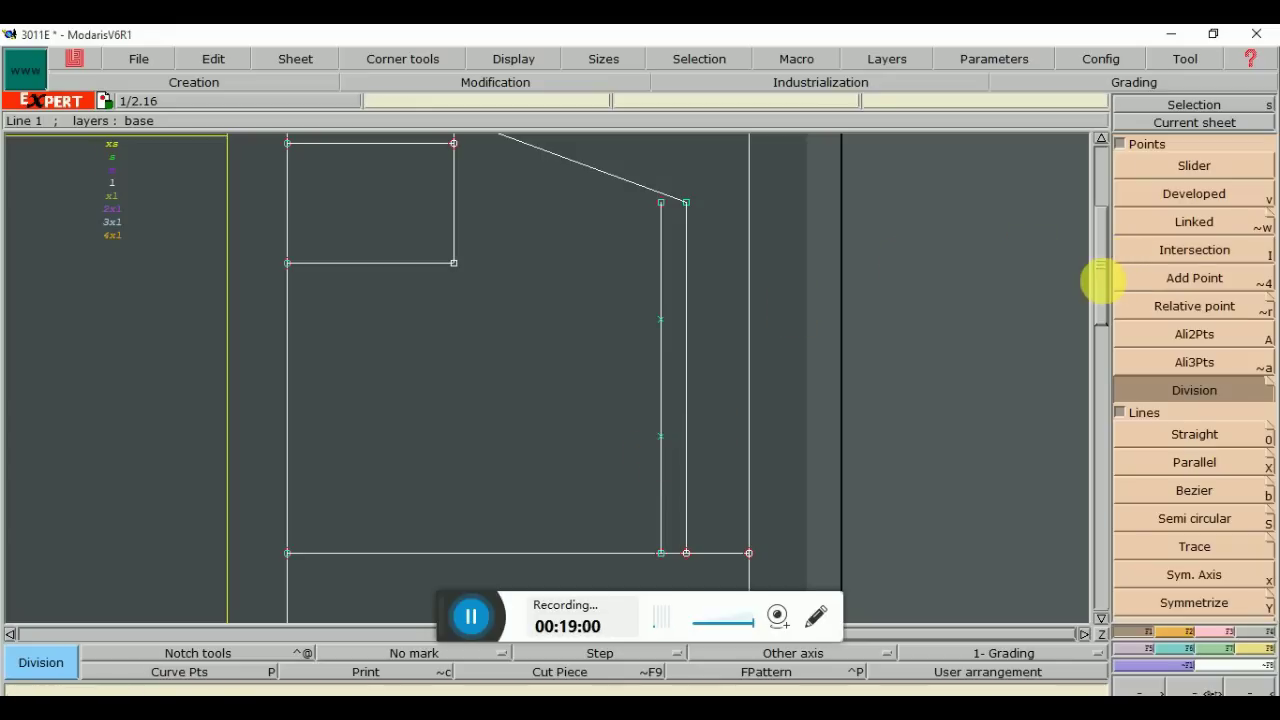
Rotate the sheet by two points, the shoulder's neck point and shoulder tip, to lay the shoulder line horizontal
left_click_drag(1100, 280, 1106, 260)
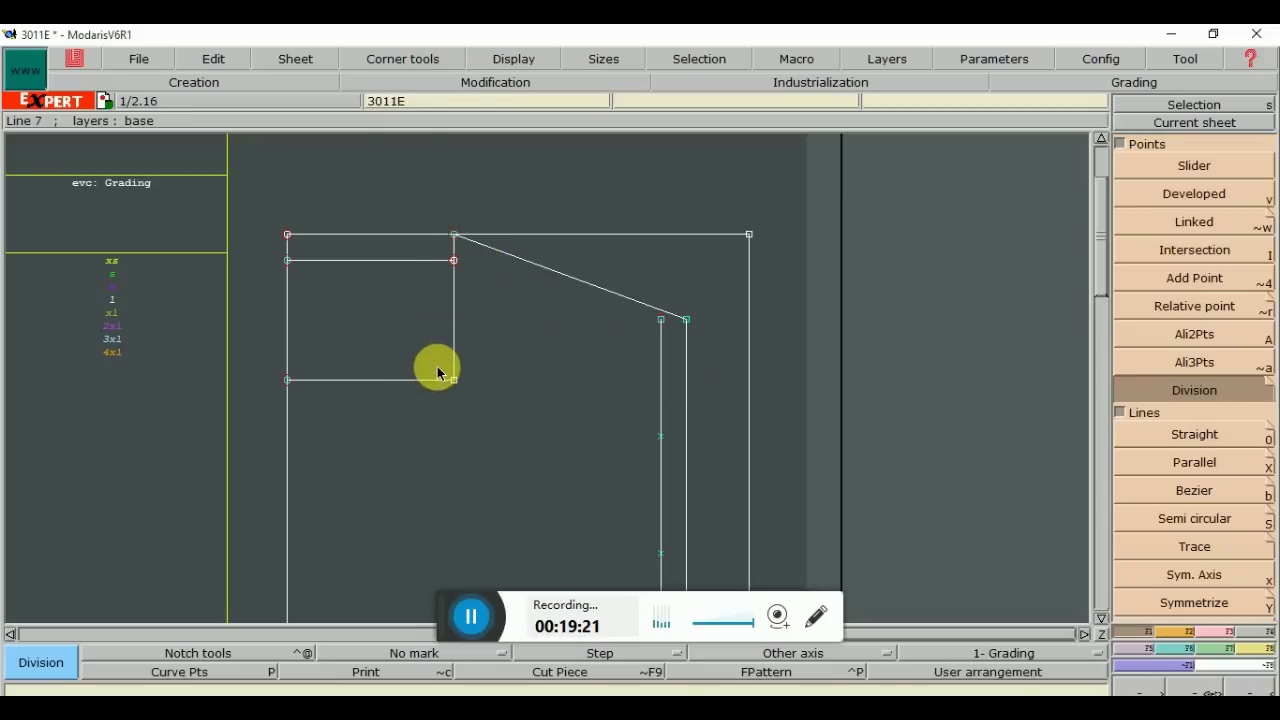
left_click(453, 256)
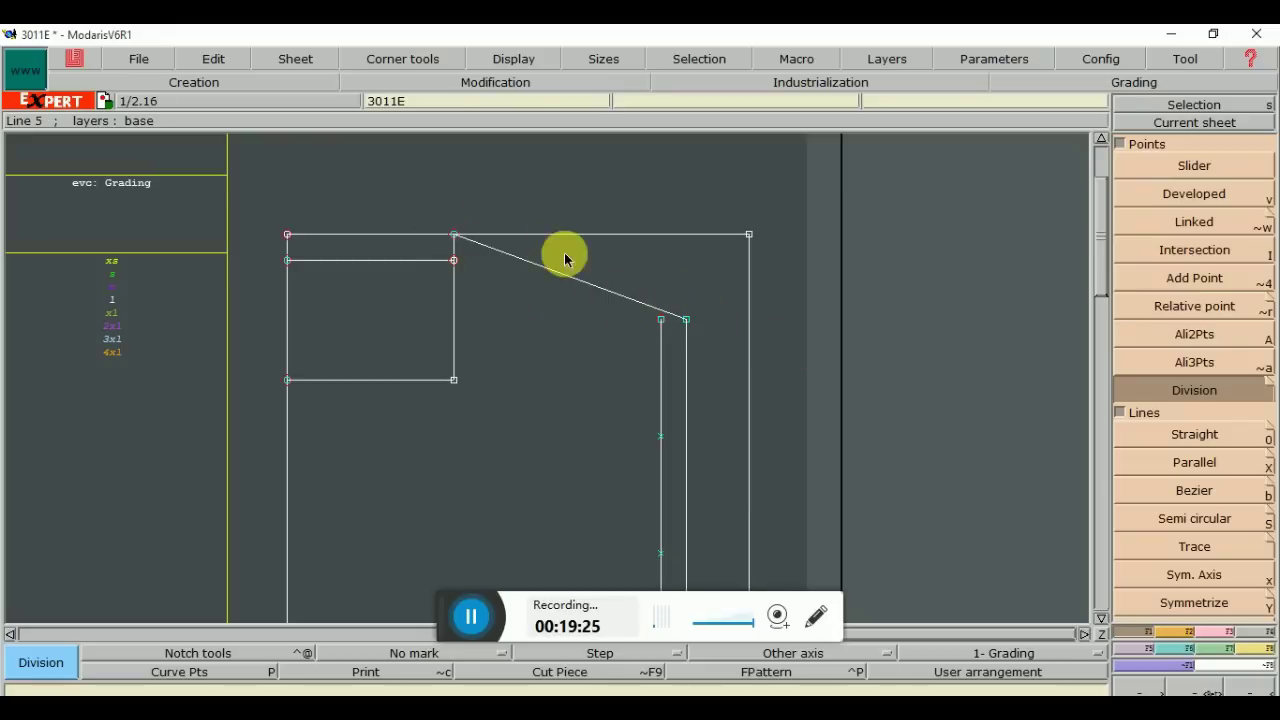
left_click(1182, 632)
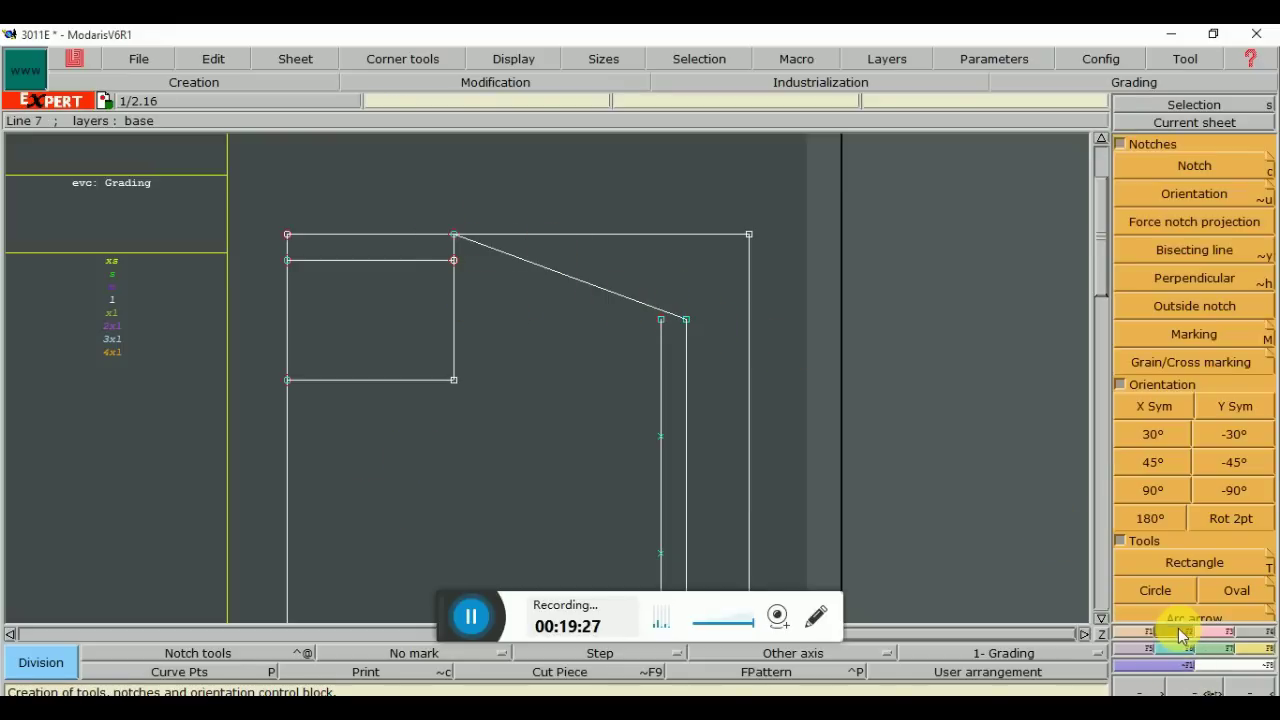
left_click(1226, 520)
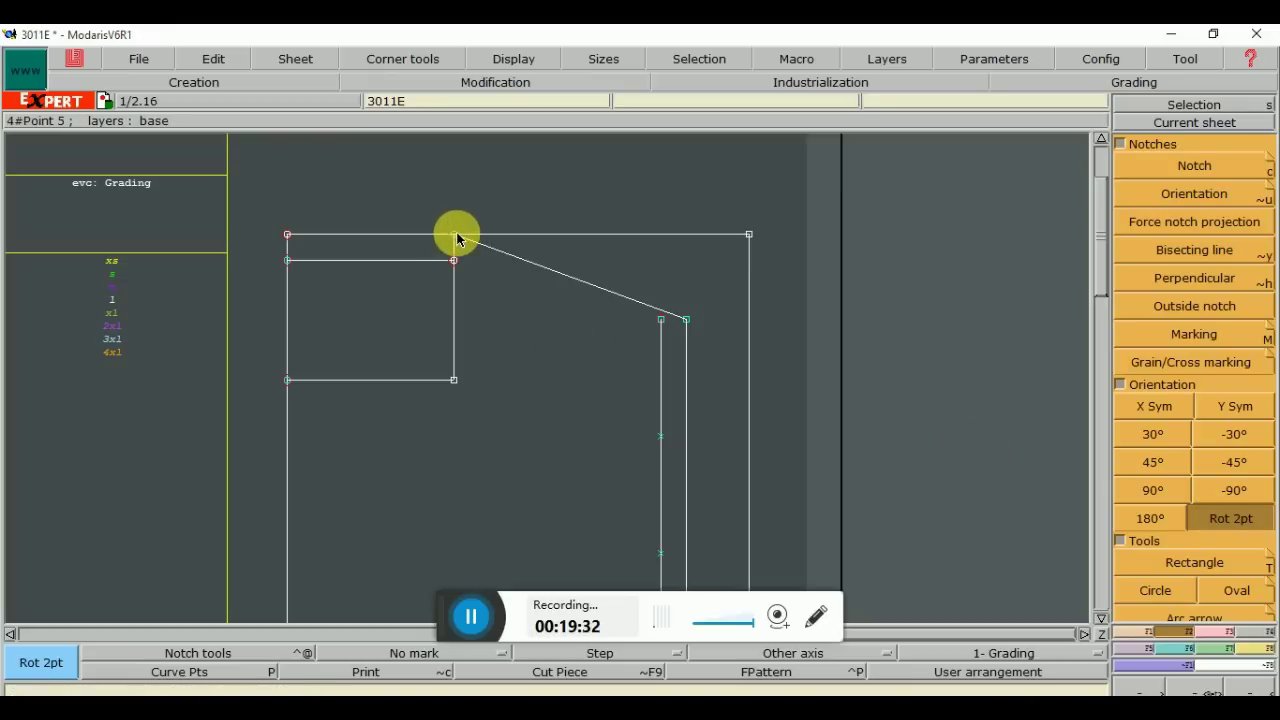
left_click(687, 322)
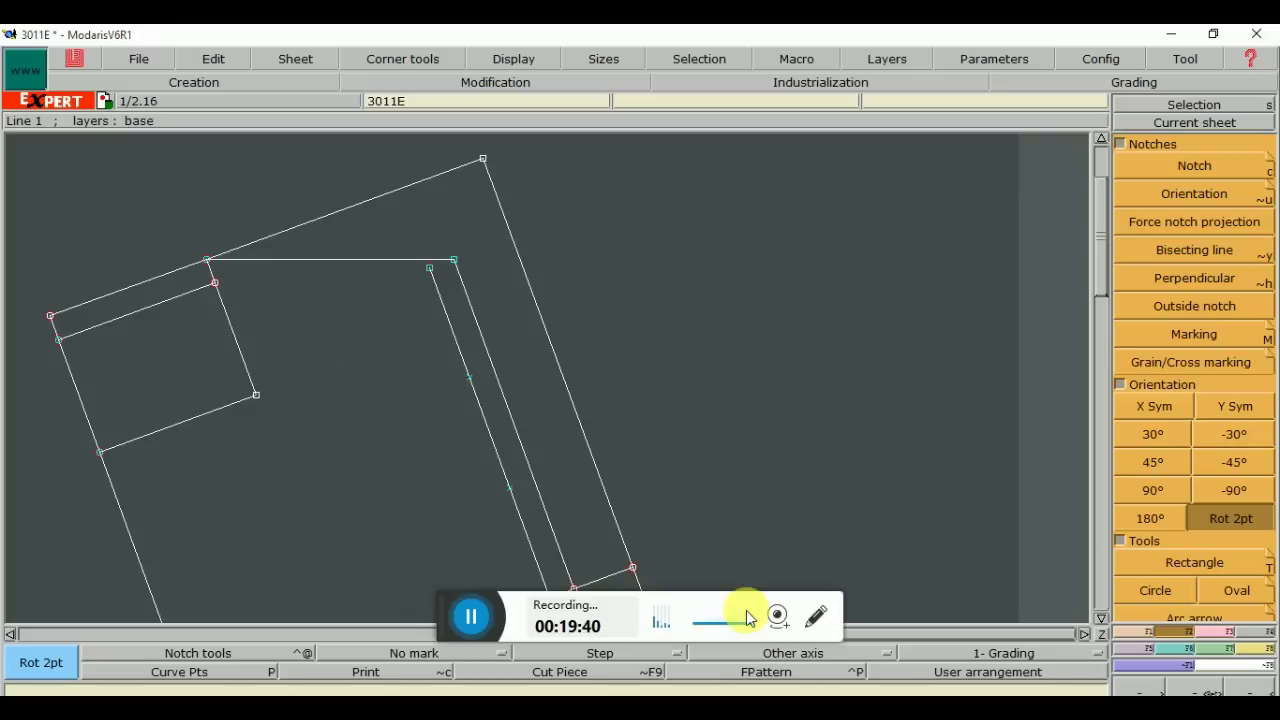
Draw two straight lines about 14 cm long, perpendicular to the shoulder line, downward from the shoulder's neck point and the shoulder tip
left_click(1133, 631)
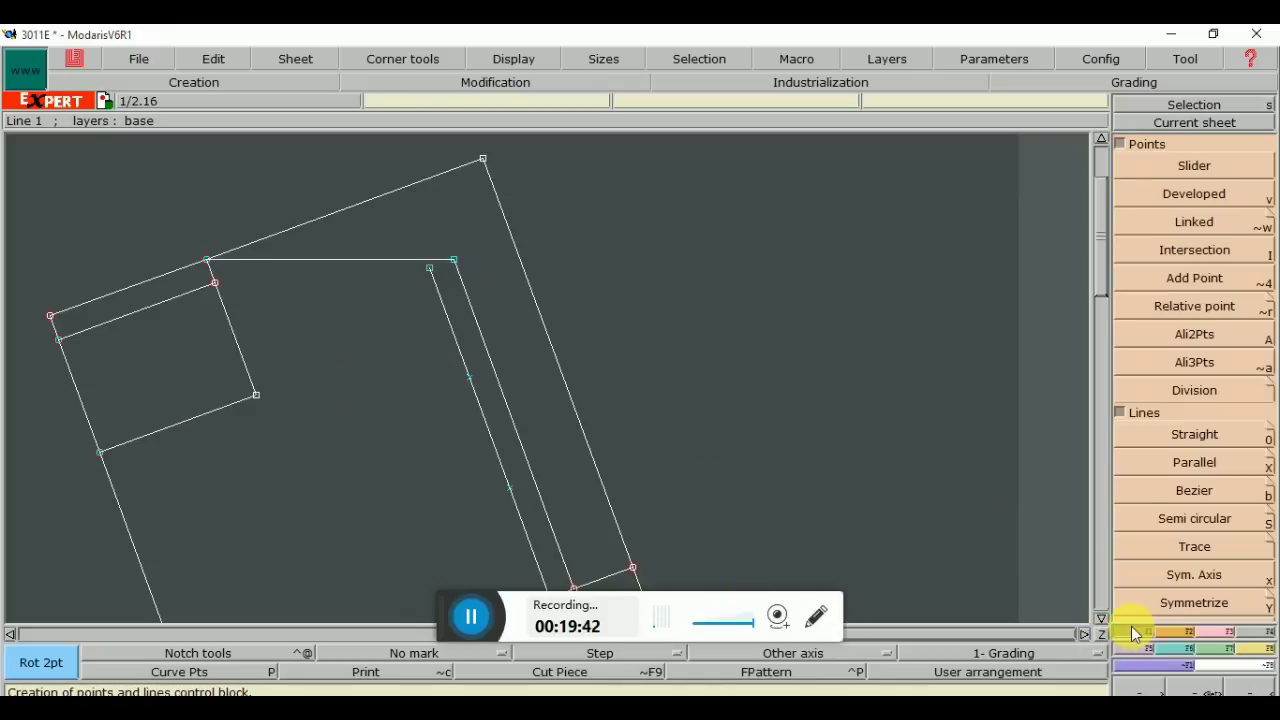
left_click(1179, 436)
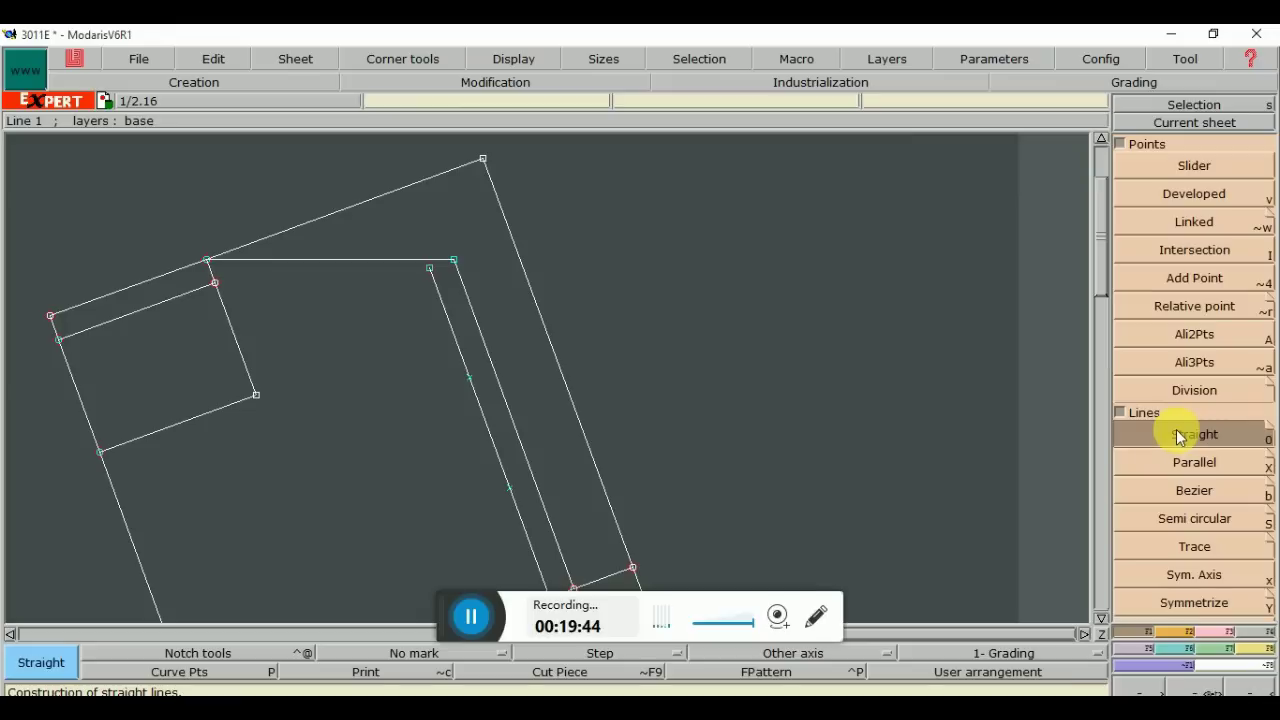
left_click(208, 261)
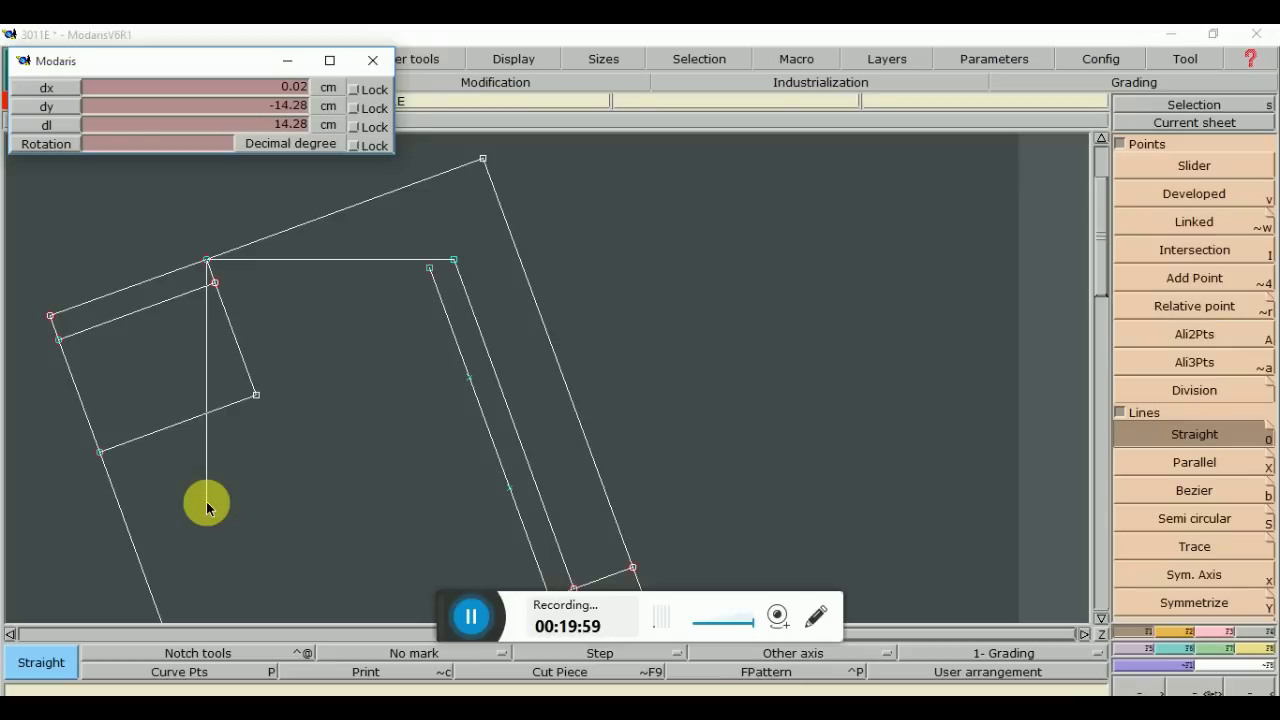
left_click(206, 503)
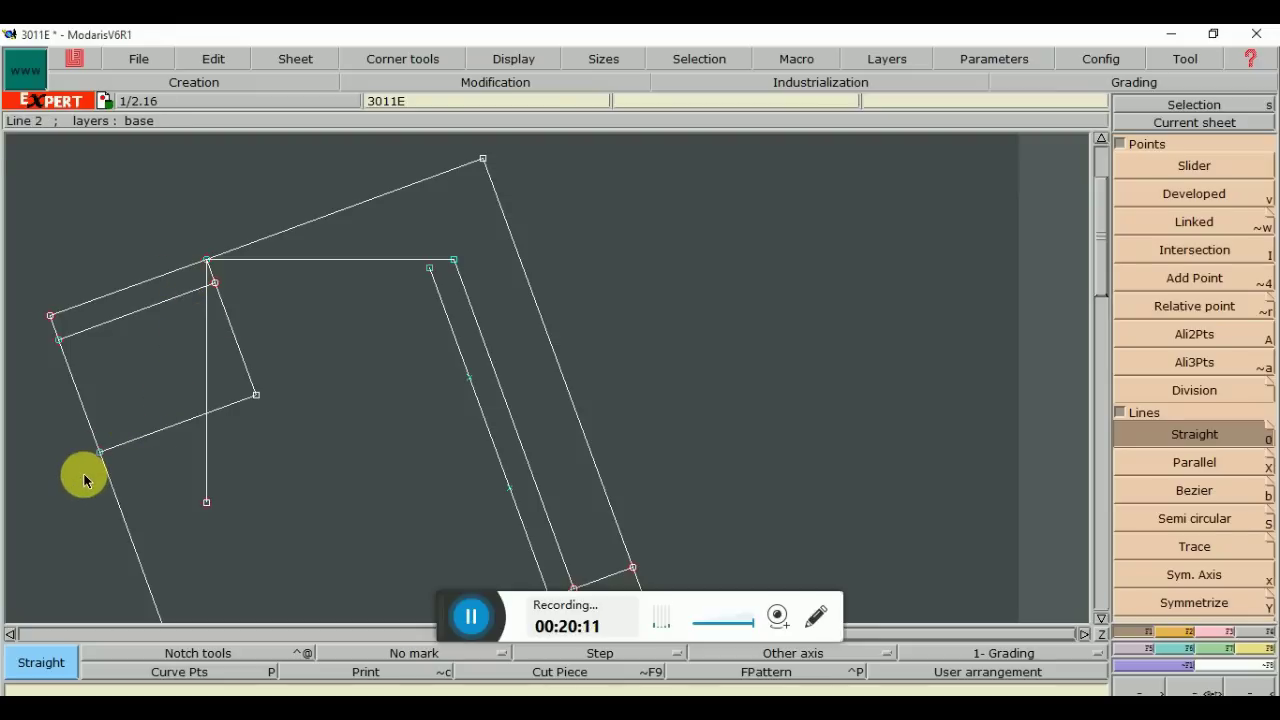
left_click(455, 264)
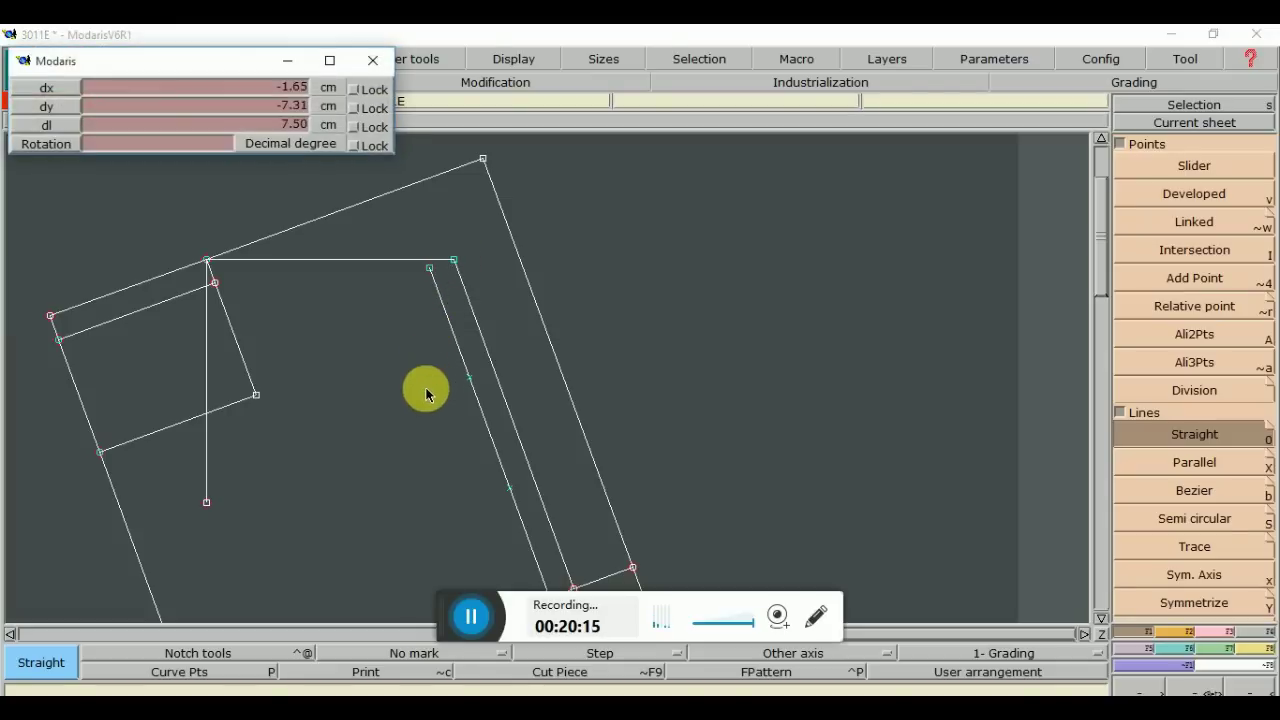
left_click(454, 502)
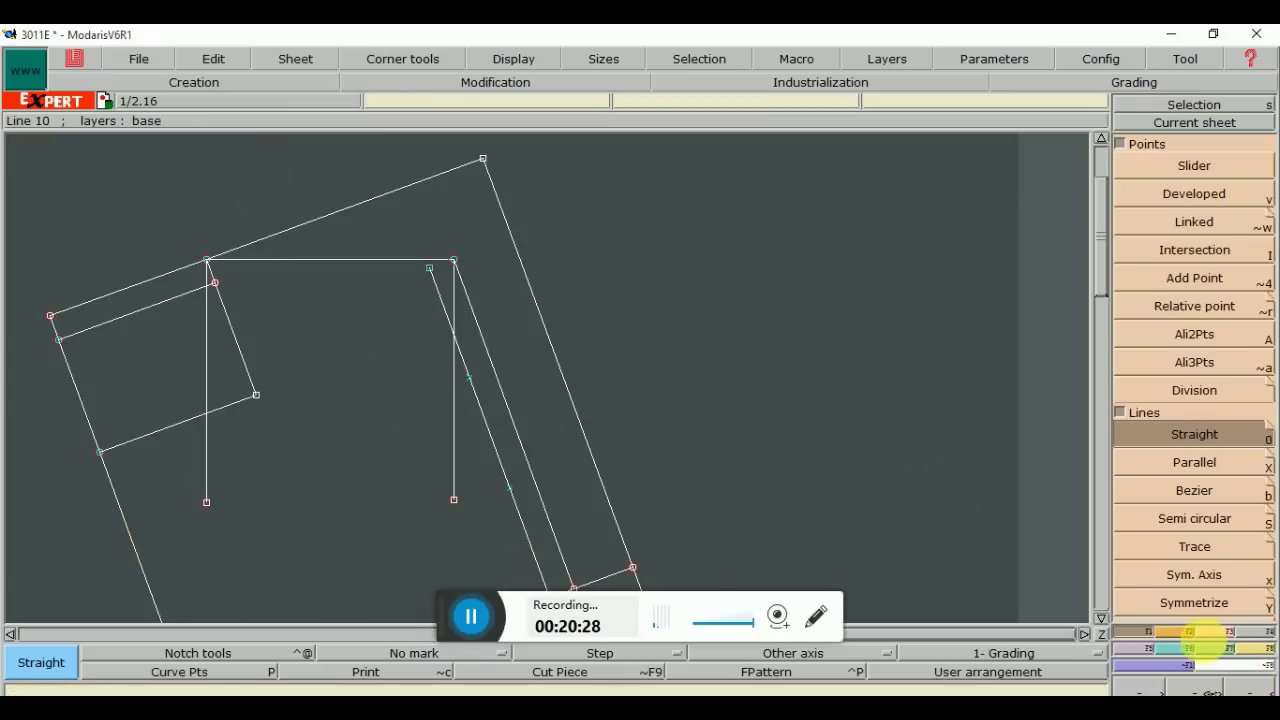
Rotate the sheet by two points, the top of the centre line and the shoulder's neck point, to lay the frame's top line horizontal
left_click(1191, 629)
left_click(1226, 518)
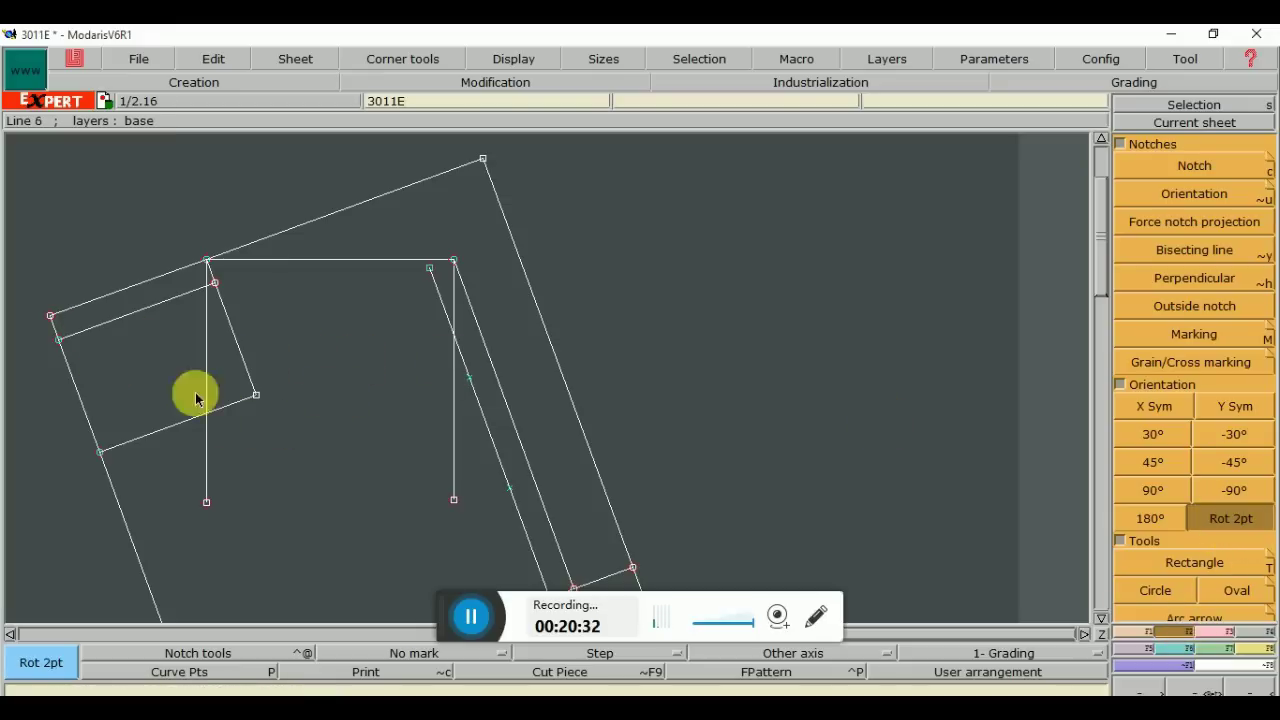
left_click(66, 307)
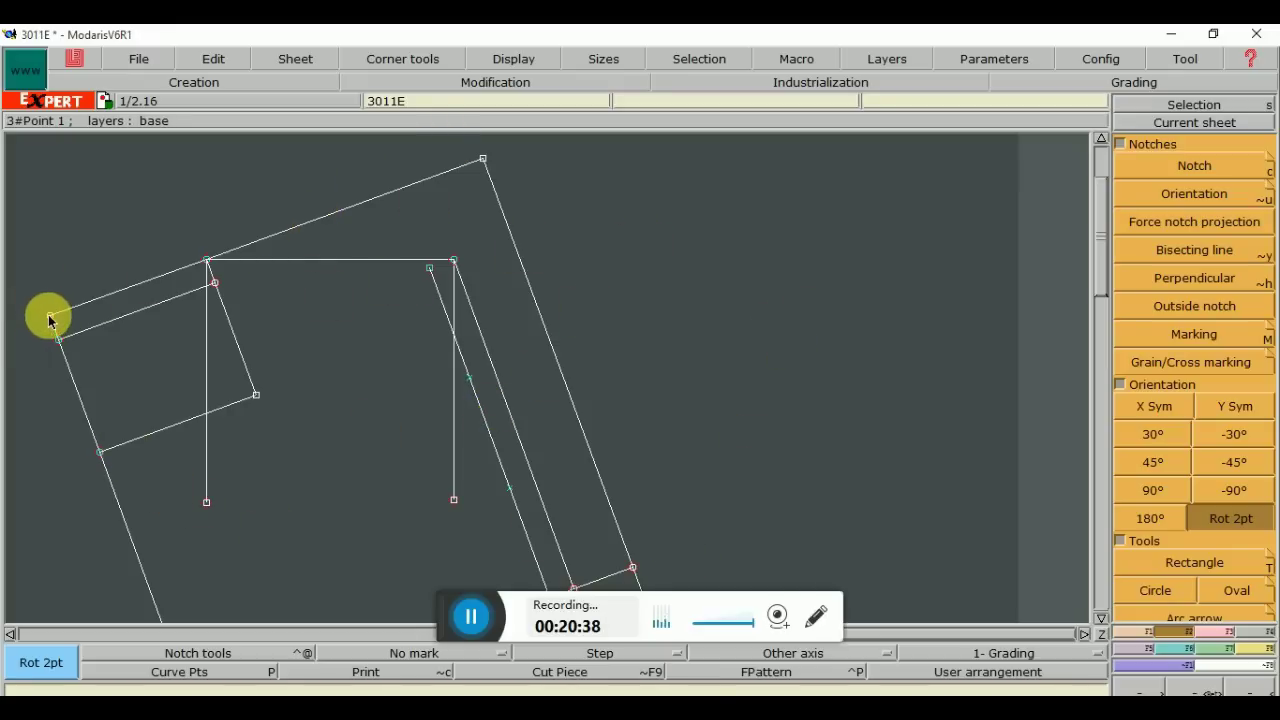
left_click(208, 266)
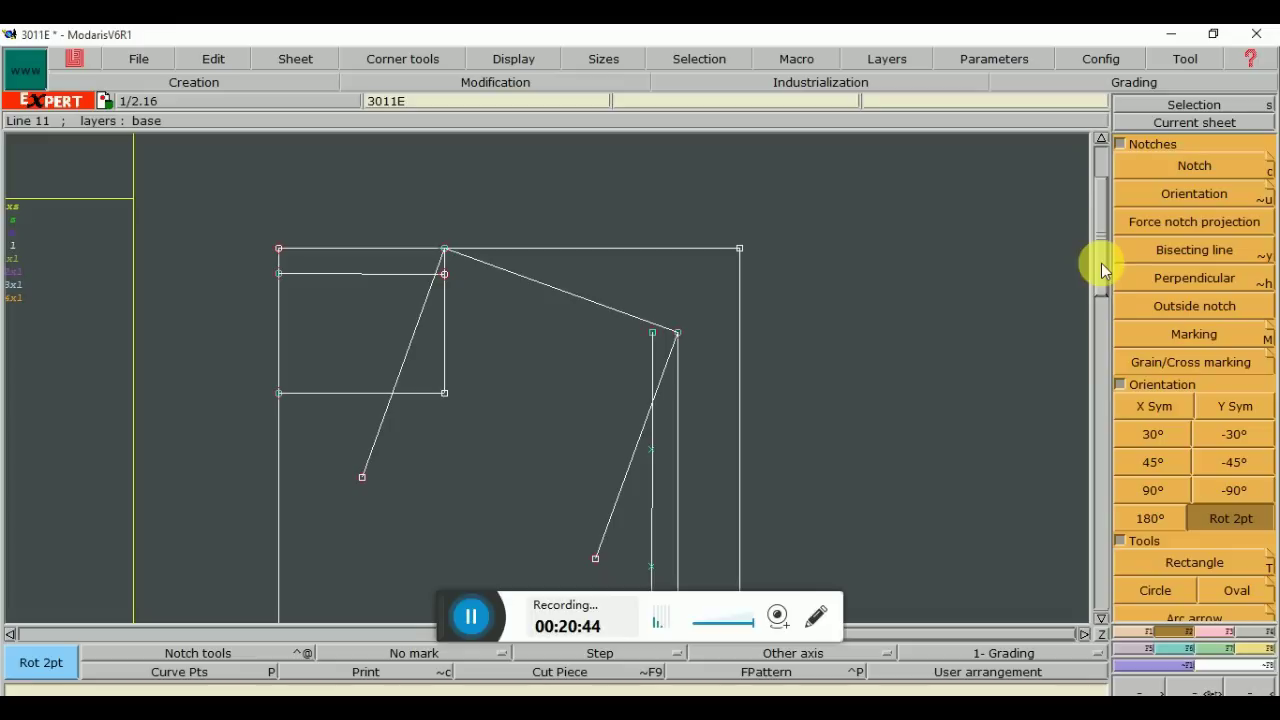
Draw the armhole as a Bezier line from the shoulder tip to the outer end of the chest line
scroll(1101, 295, "down", 2)
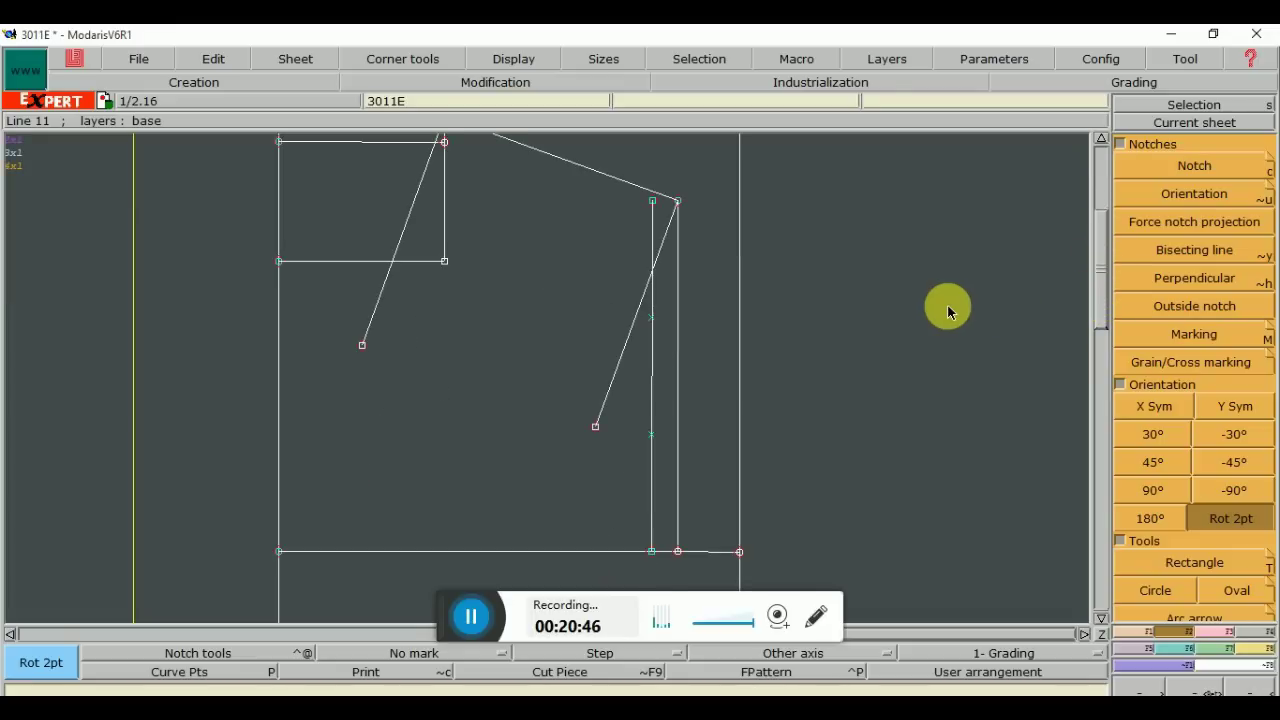
left_click(1141, 635)
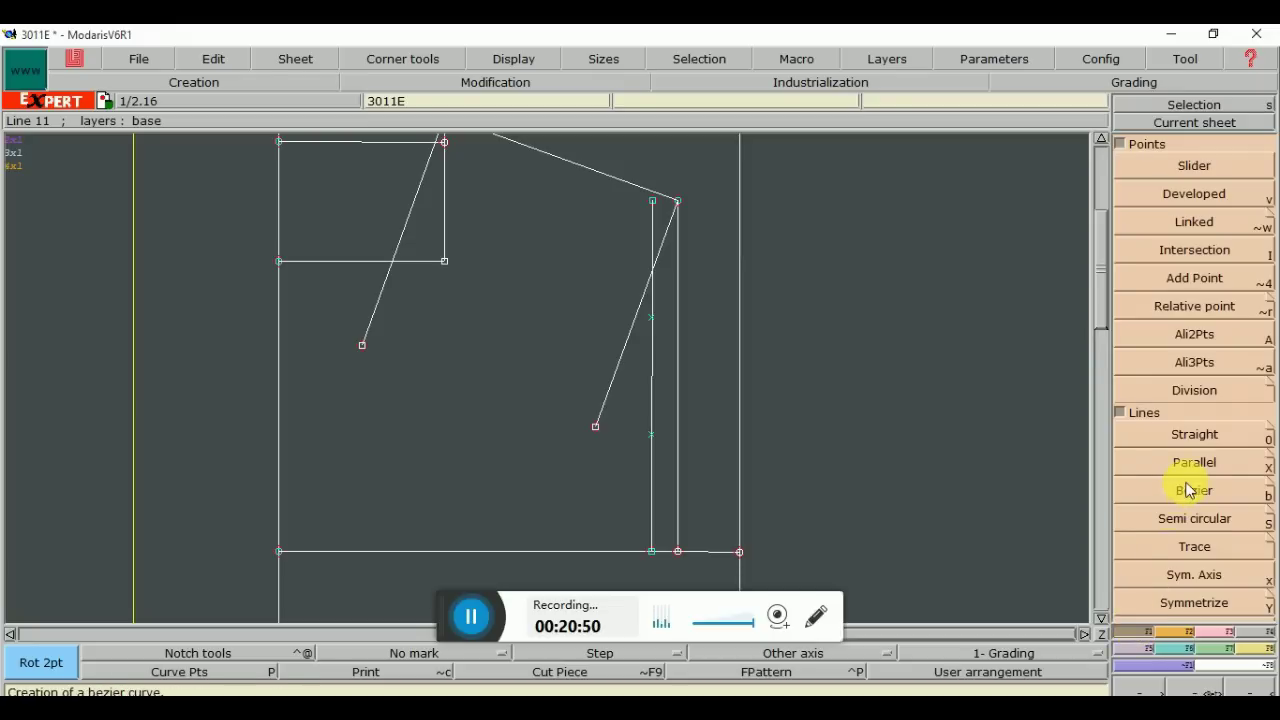
left_click(1190, 494)
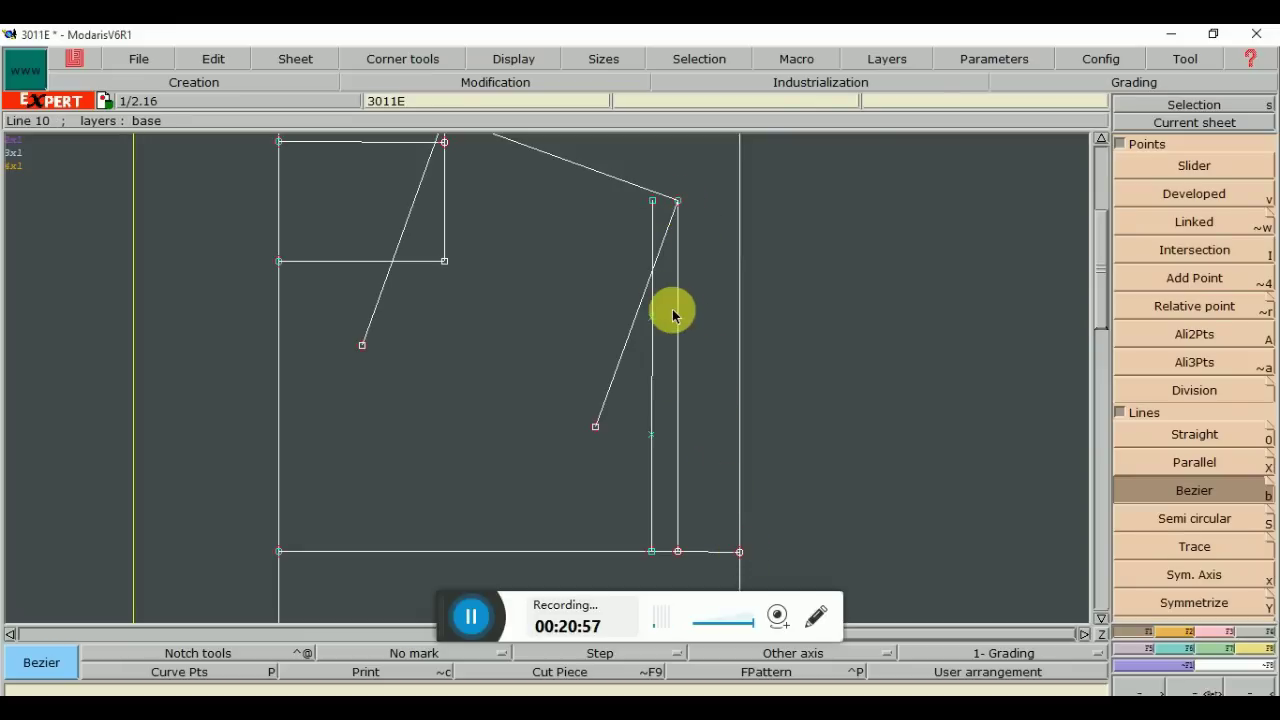
left_click(679, 204)
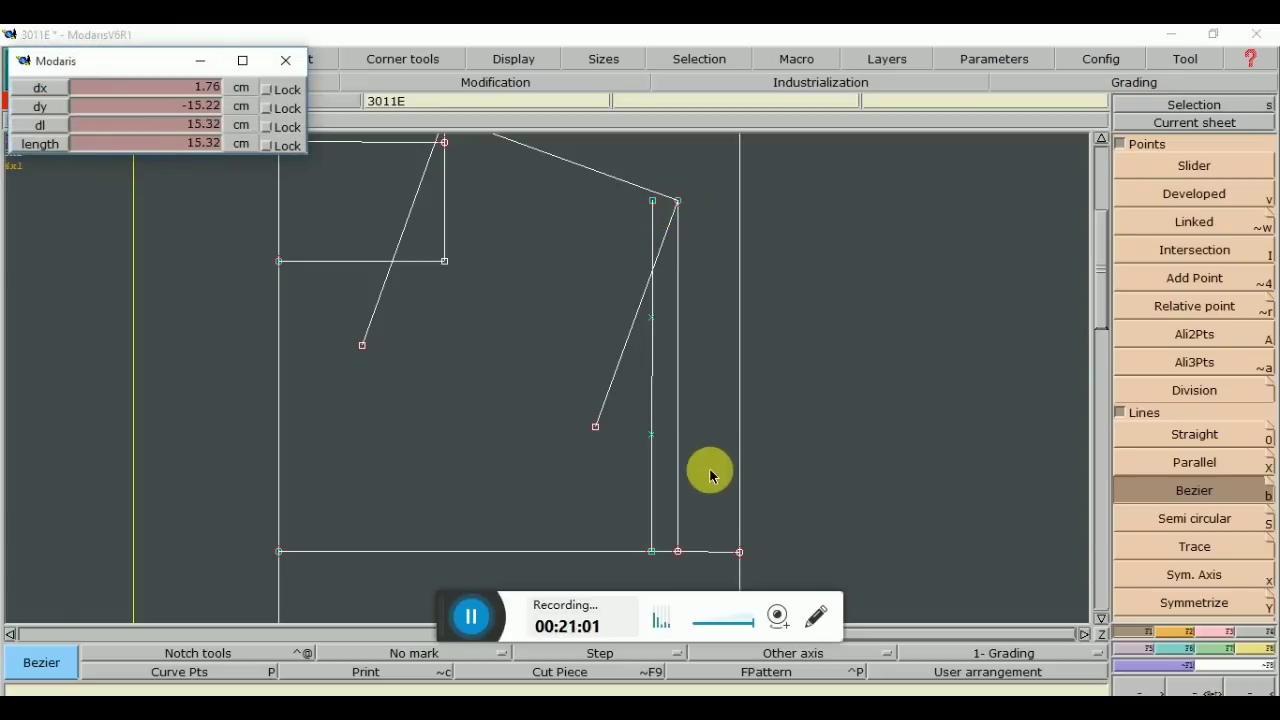
left_click(740, 553)
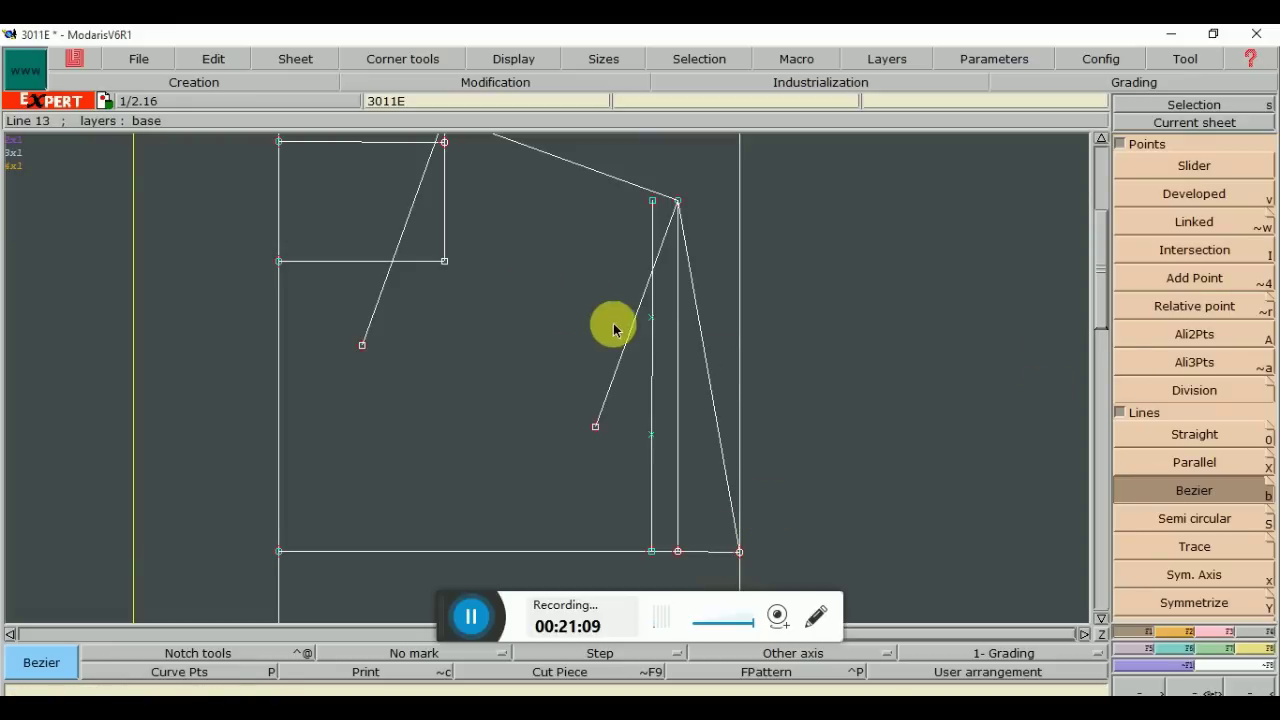
Draw two Bezier neckline lines from the shoulder's neck point to the front and back neck depth points on the centre line
left_click_drag(1106, 301, 1102, 277)
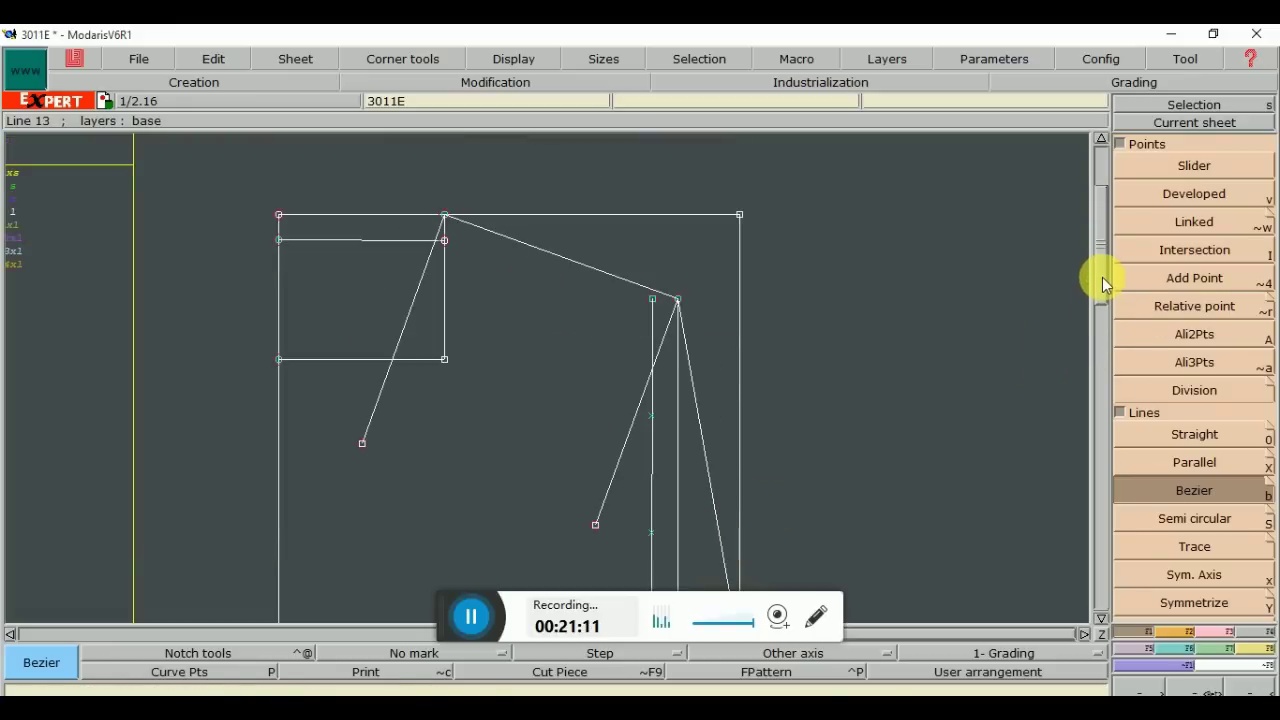
left_click(445, 218)
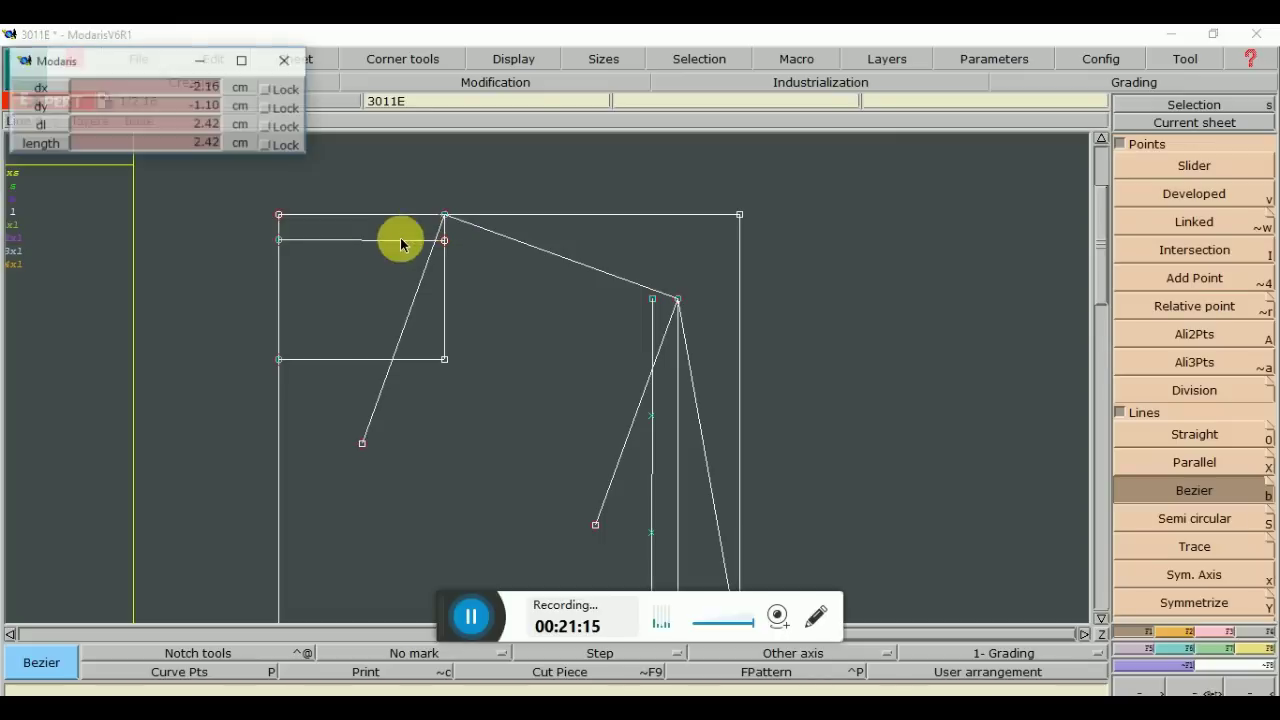
left_click(279, 362)
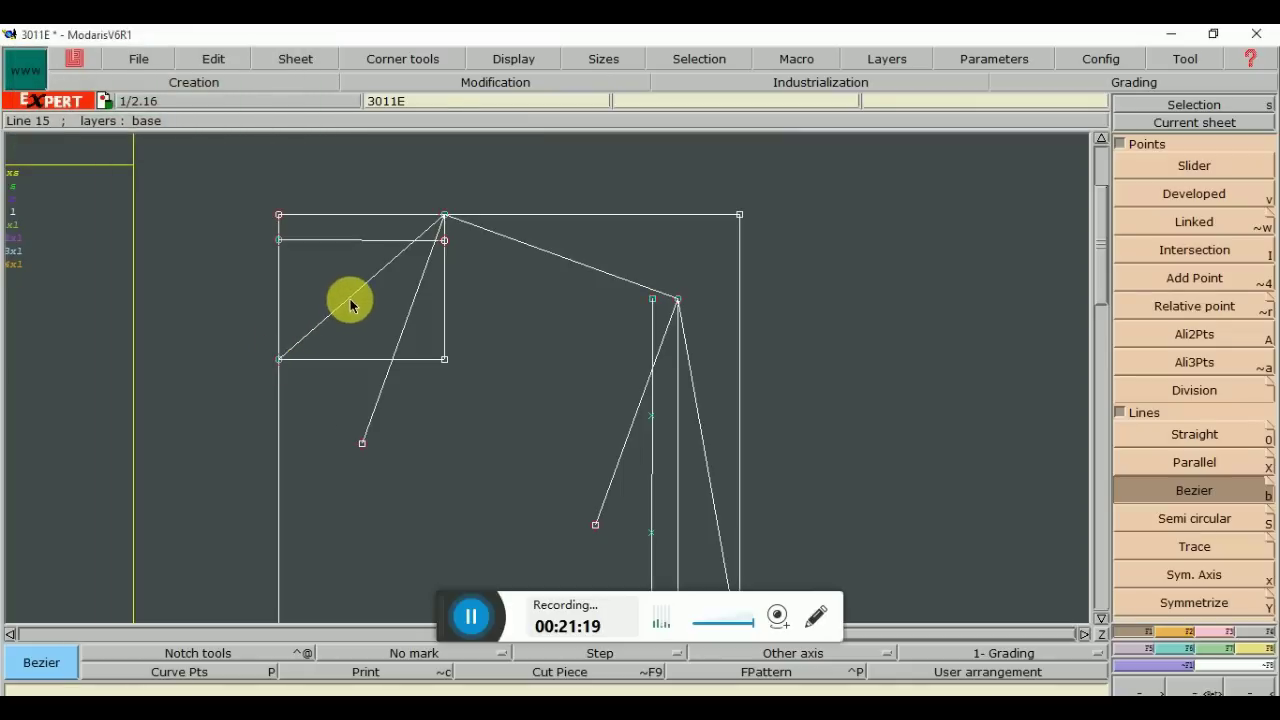
left_click(445, 218)
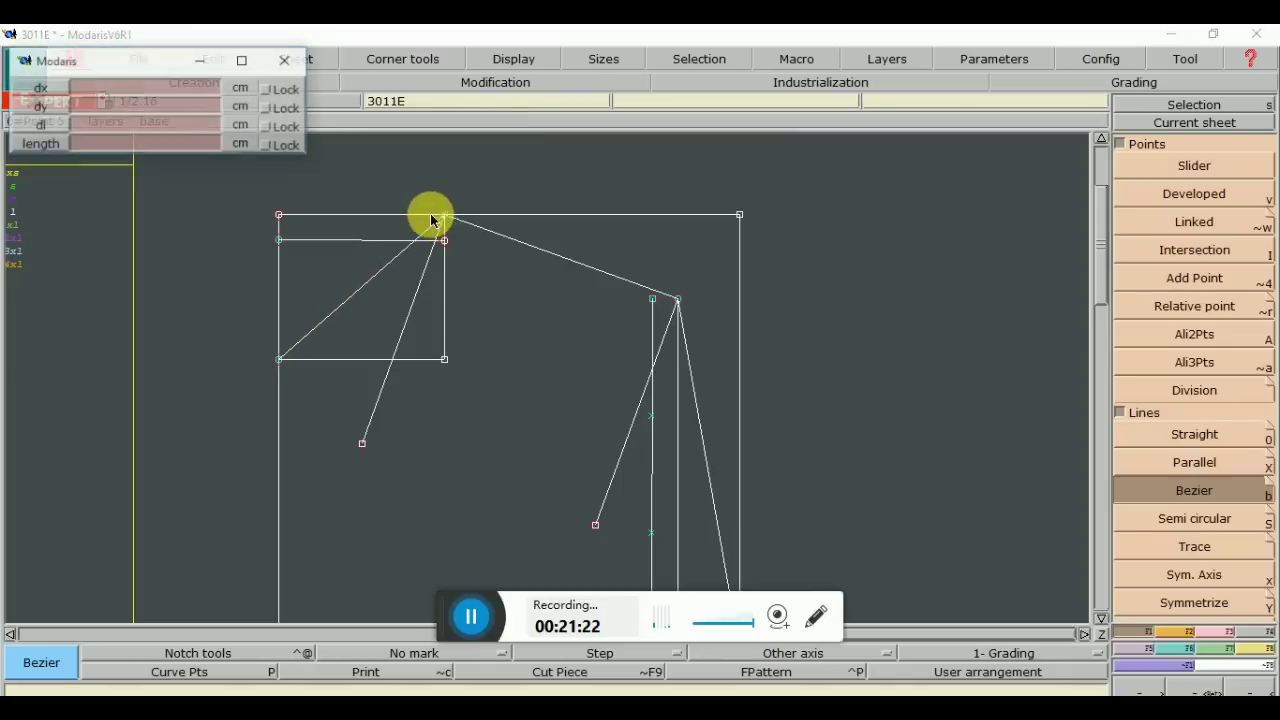
left_click(280, 241)
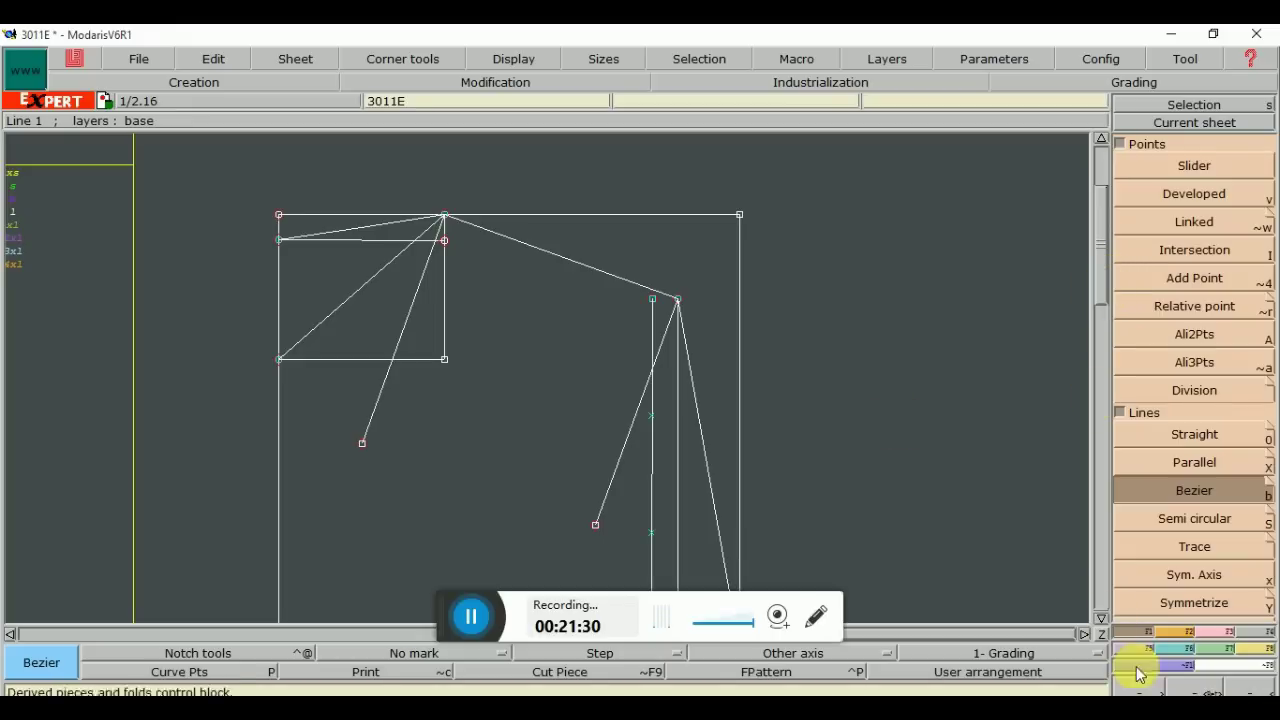
Turn on the display of the curve handles for the drafted pattern
left_click(1238, 690)
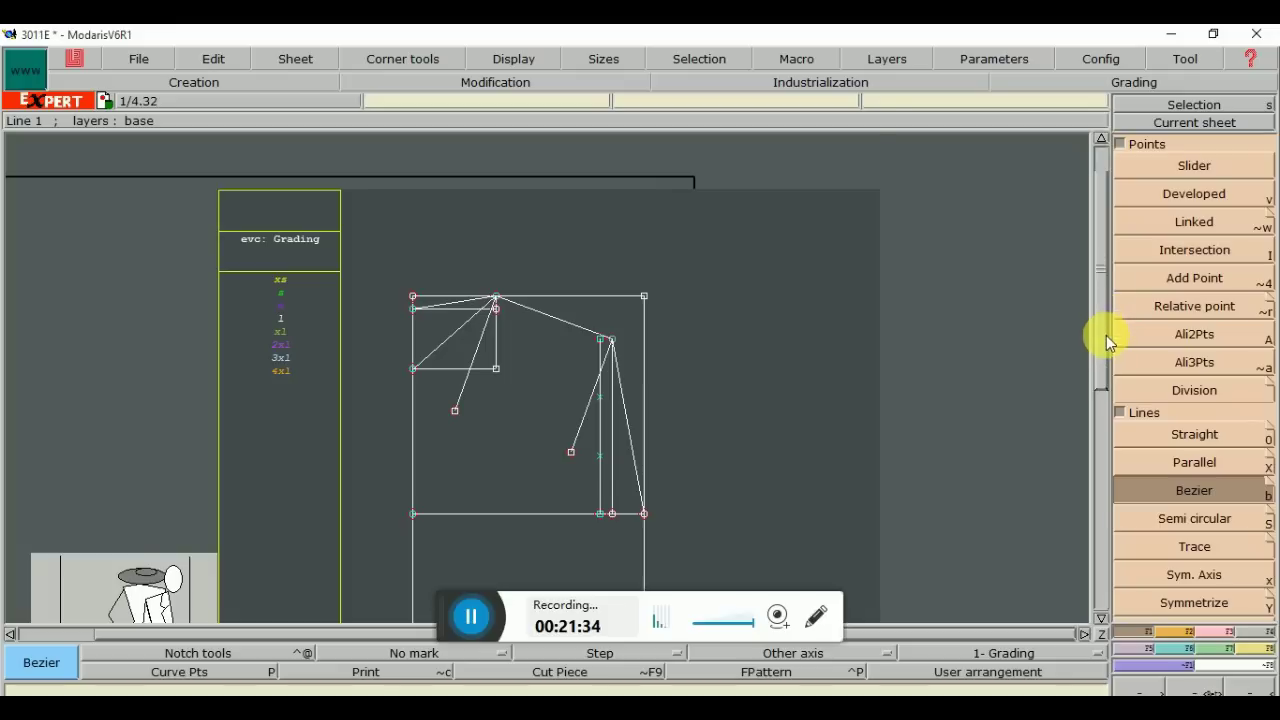
scroll(1106, 340, "down", 1)
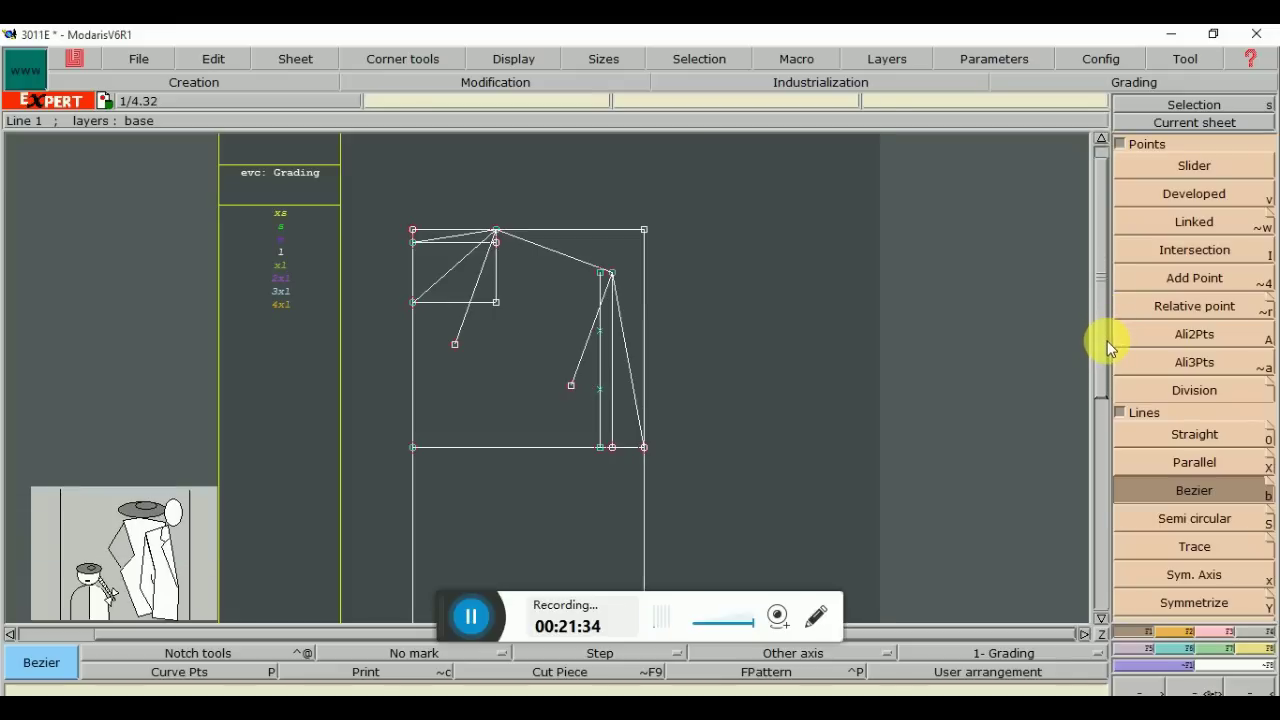
left_click(503, 60)
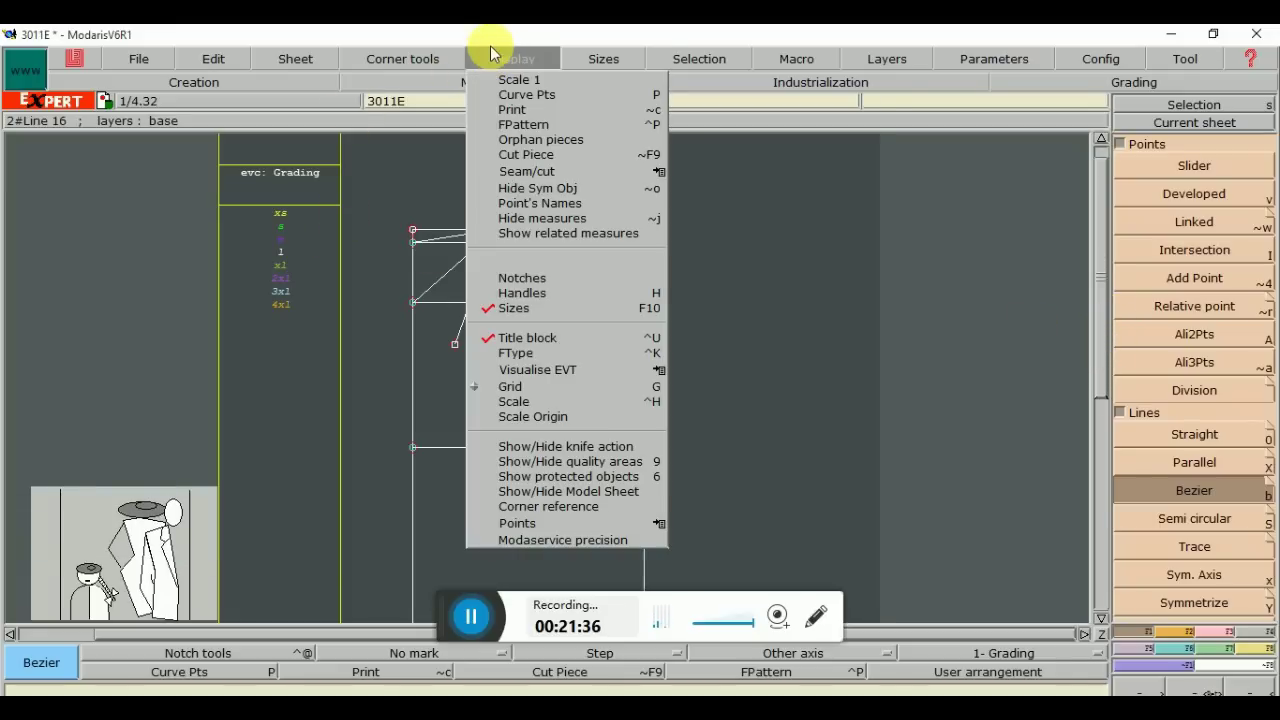
left_click(519, 295)
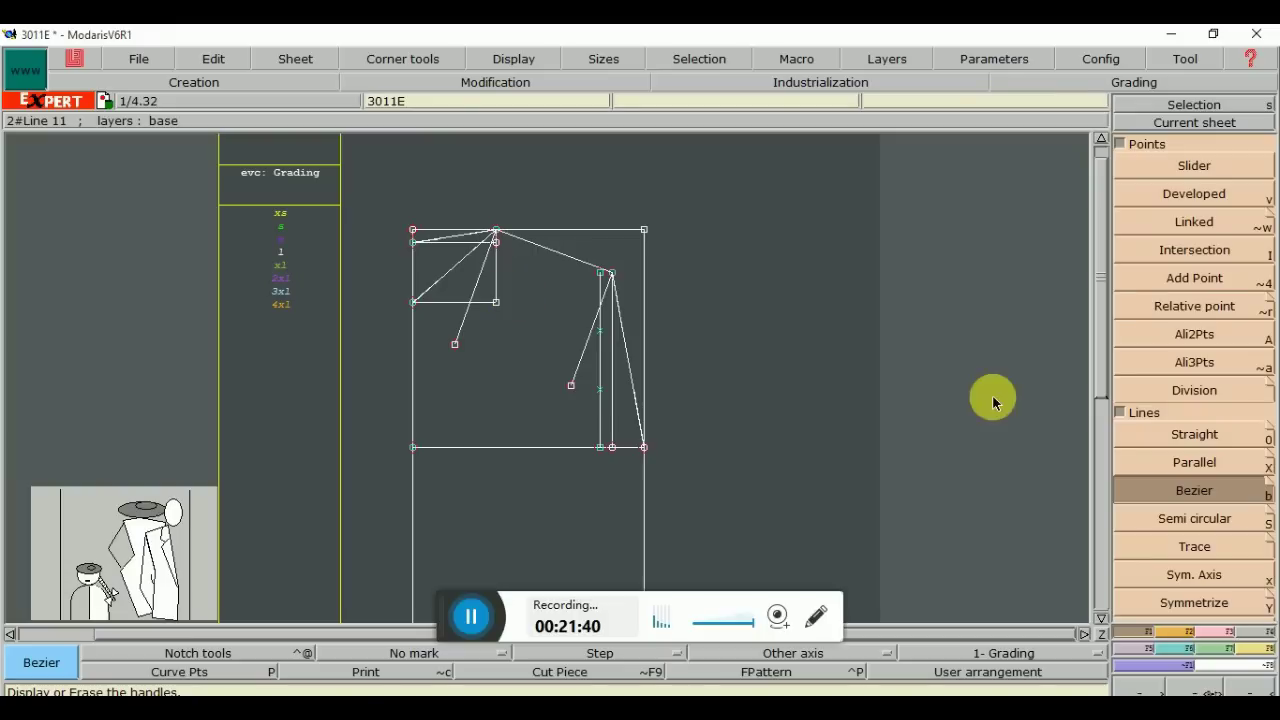
Reshape the armhole Bezier by pulling its shoulder-tip handle inward onto the perpendicular guide line
key("F2")
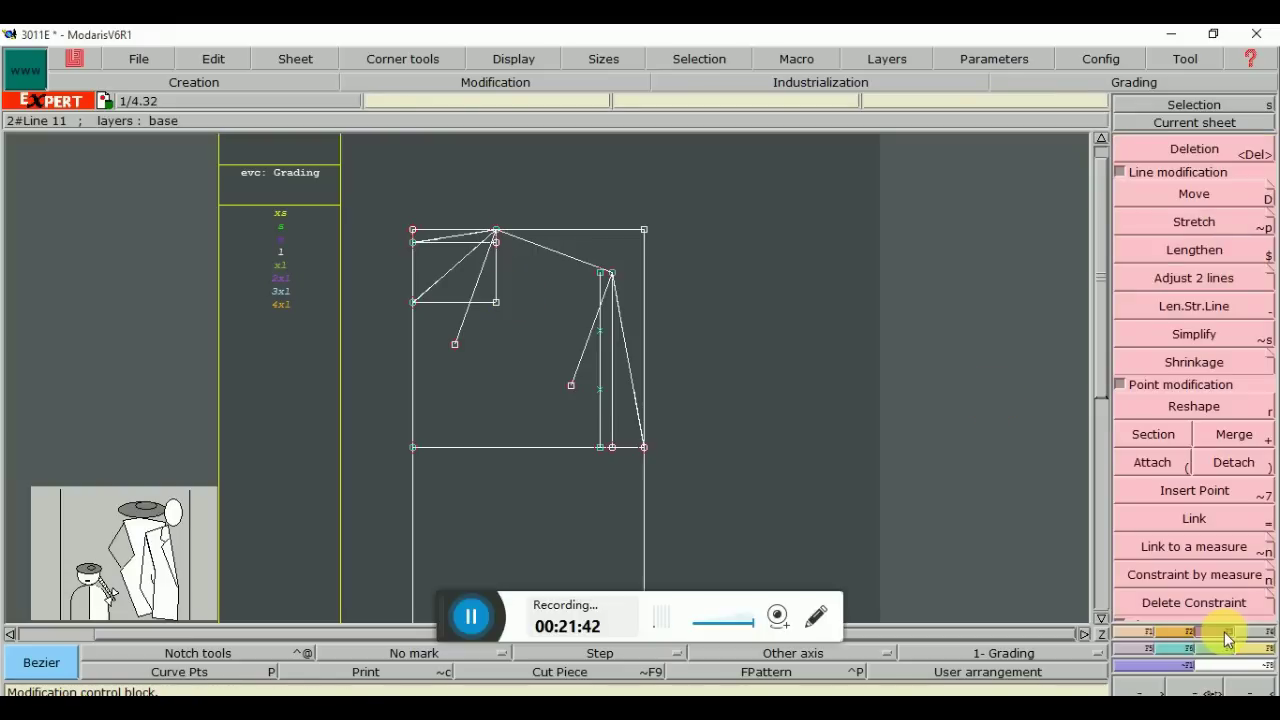
left_click(1199, 415)
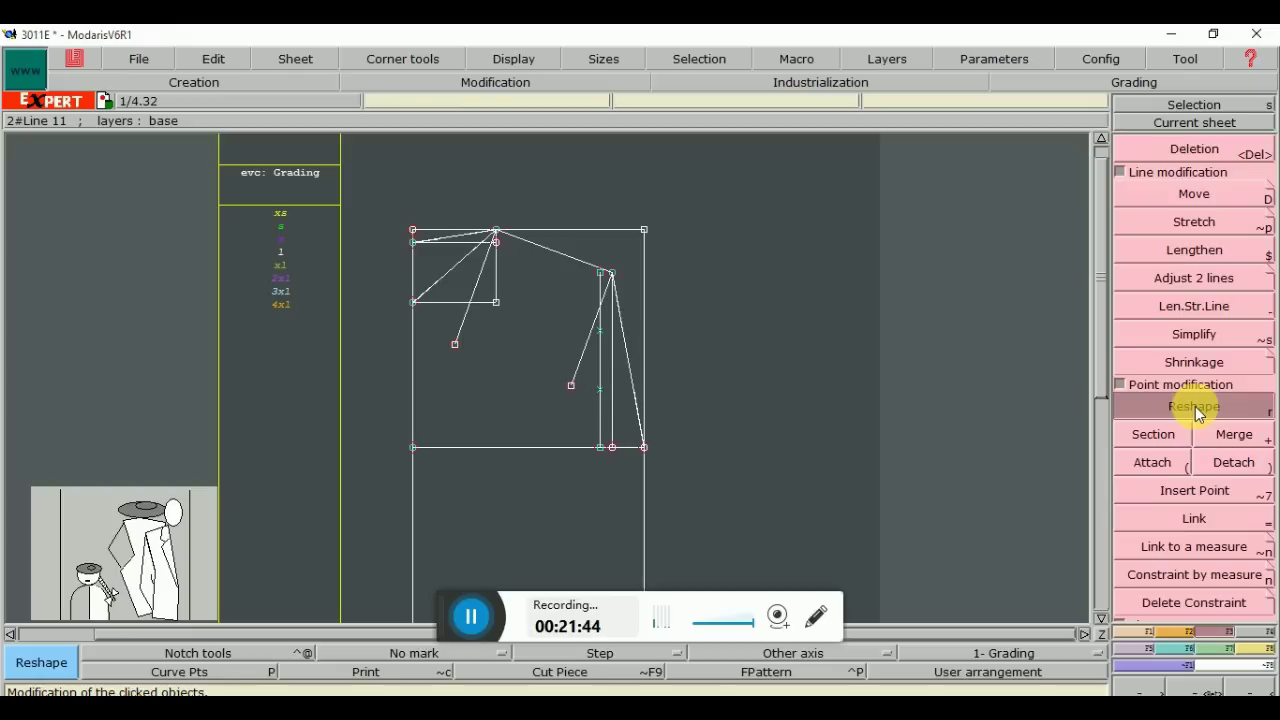
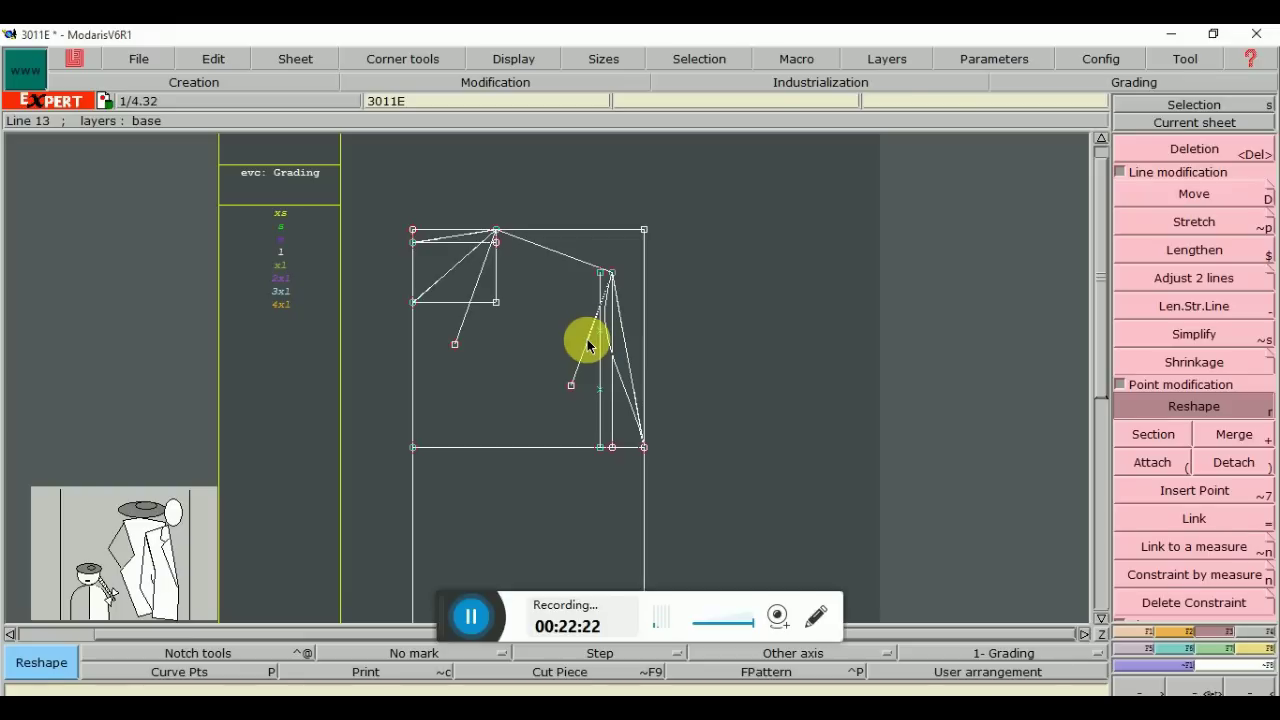
left_click(634, 400)
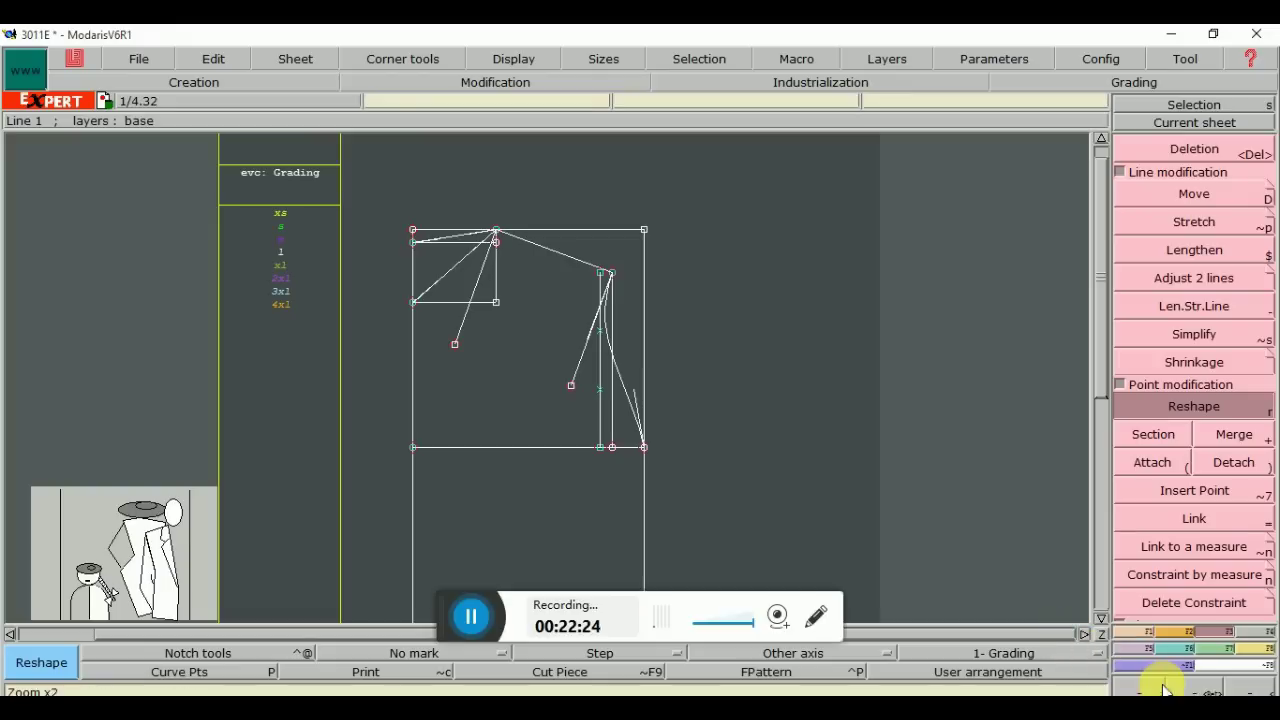
Refine the armhole curve with Reshape, aligning its upper handle with the perpendicular guide and pulling its lower handle inward along the chest line
left_click(1196, 690)
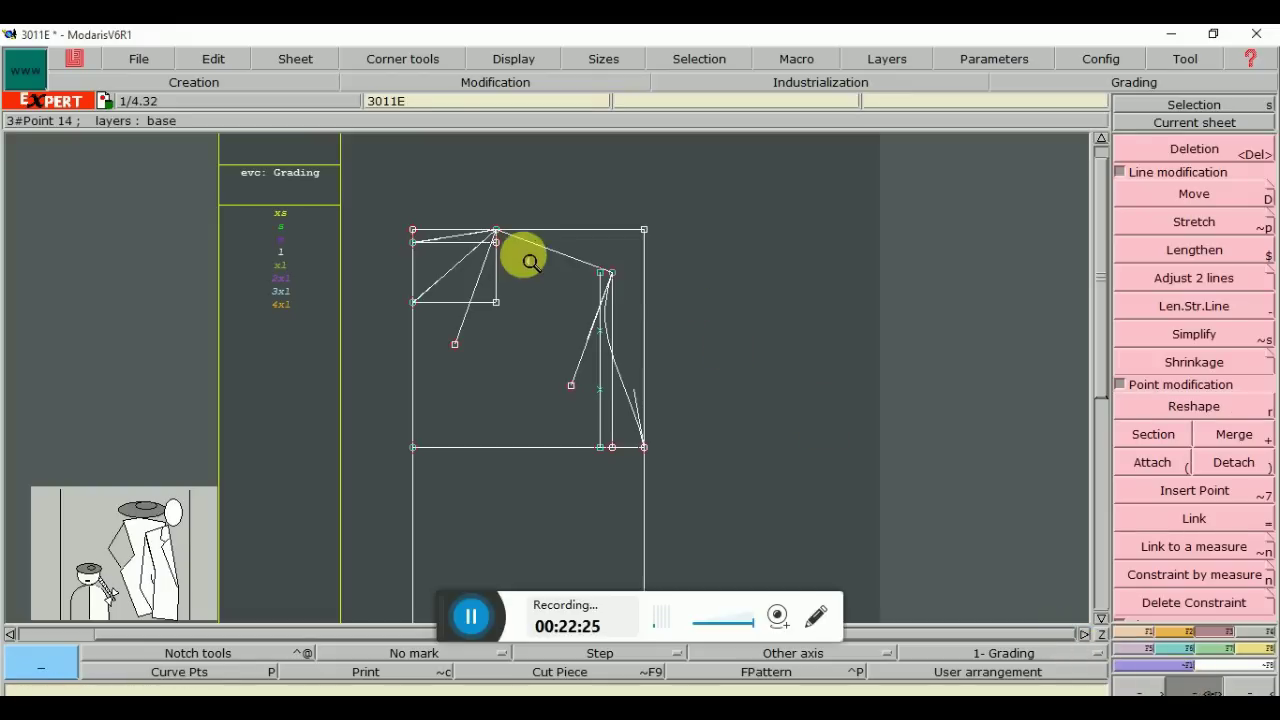
left_click(1196, 690)
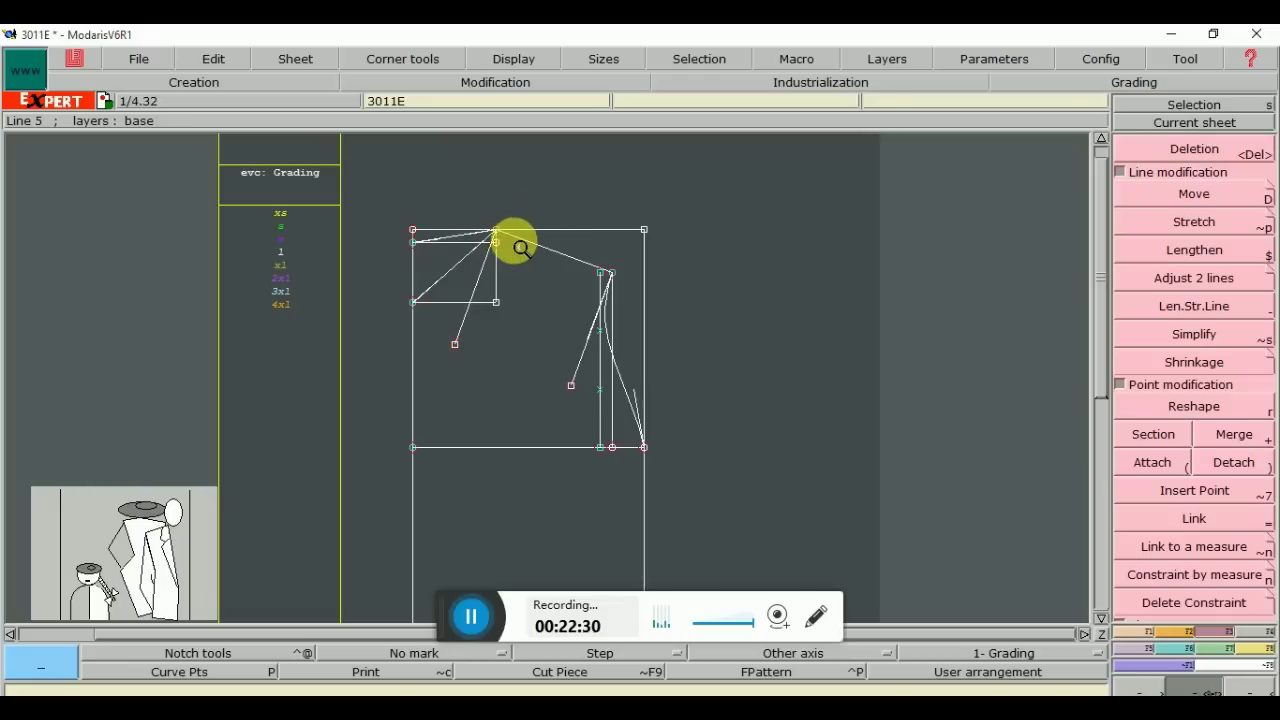
left_click_drag(613, 403, 690, 468)
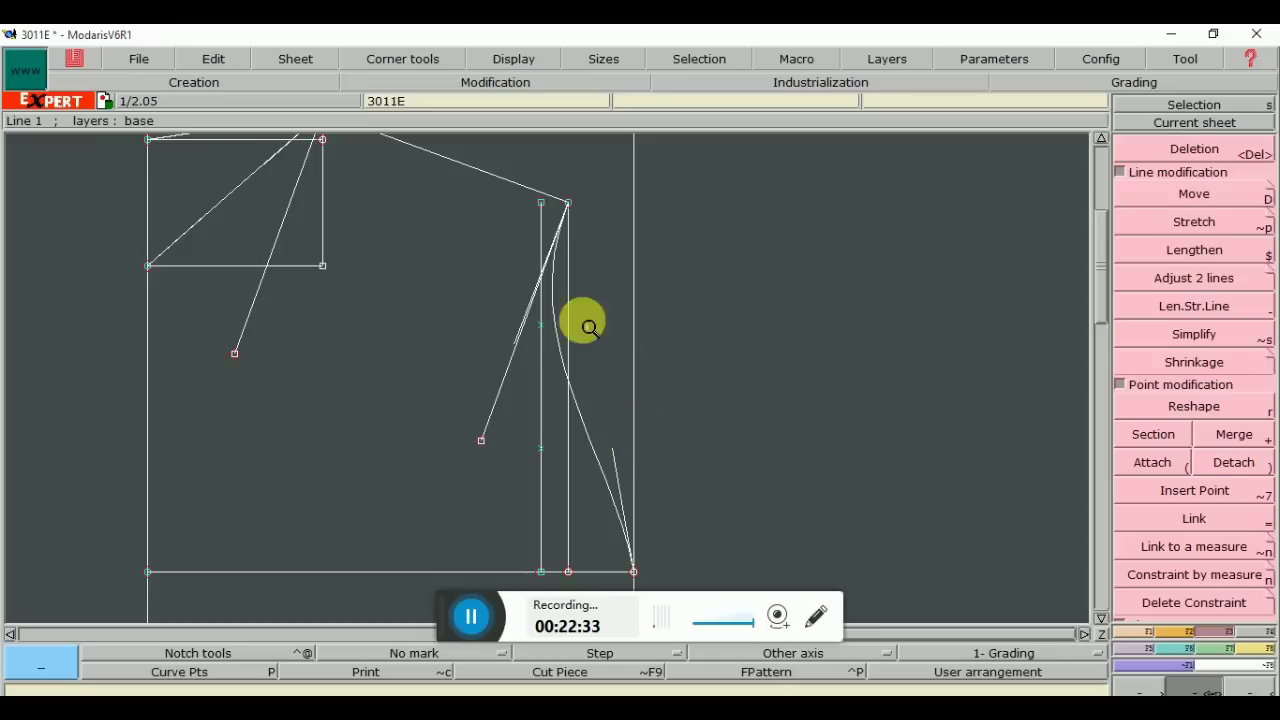
left_click(1194, 406)
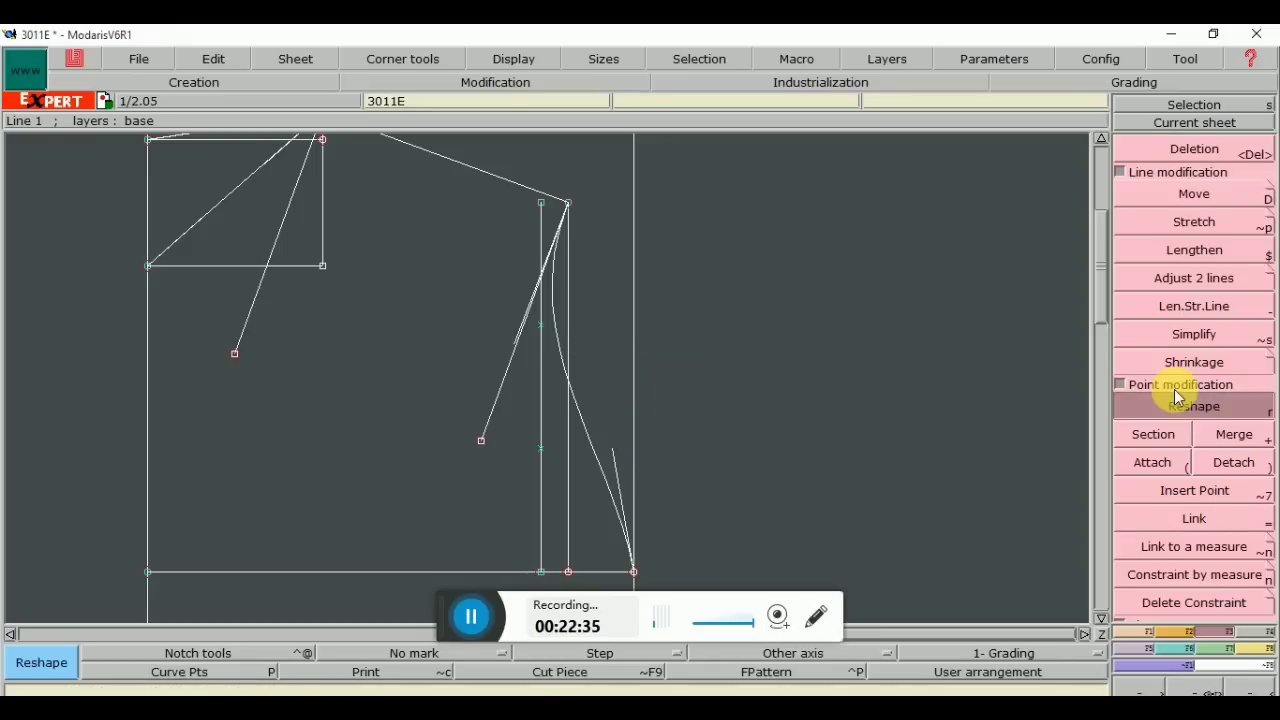
left_click(518, 344)
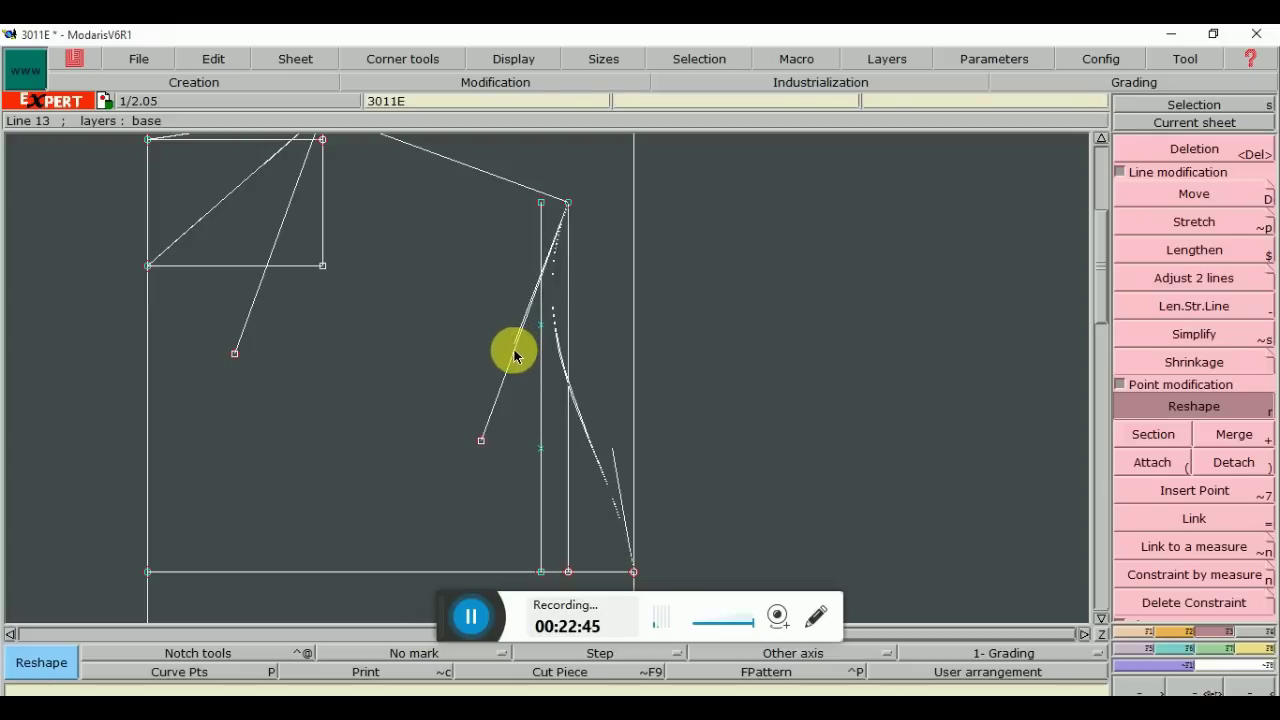
left_click(514, 353)
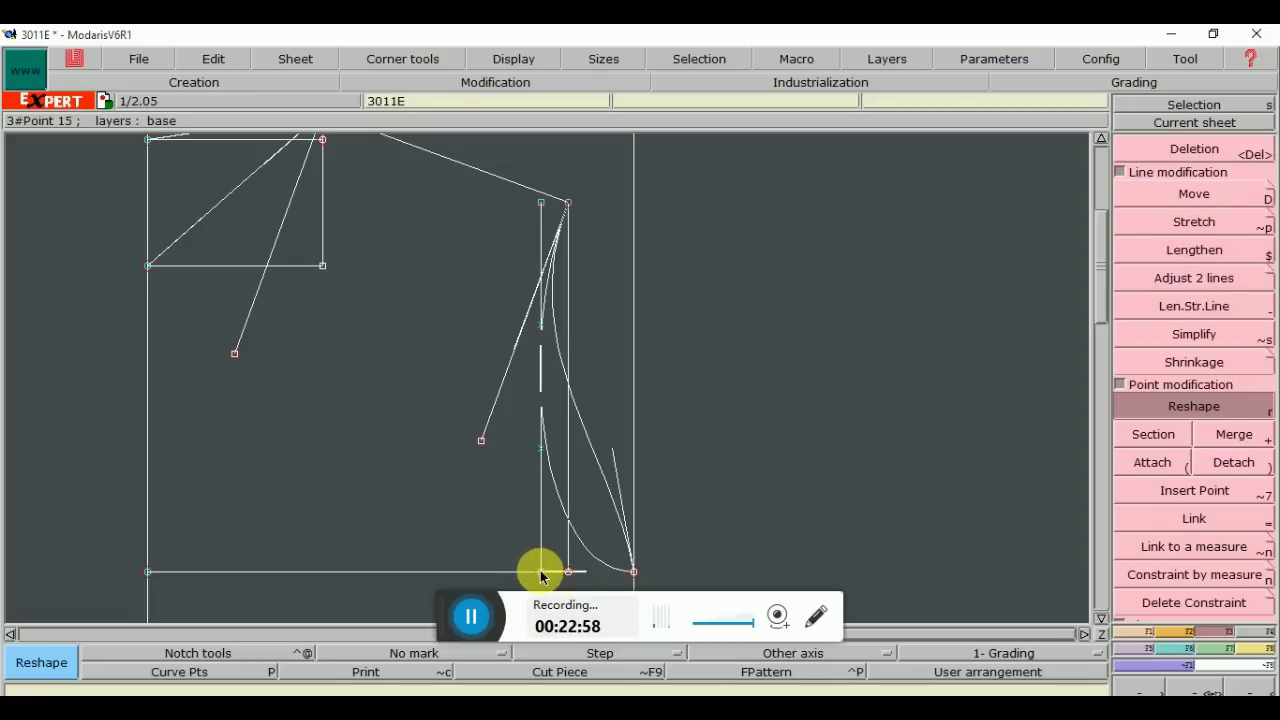
left_click(545, 575)
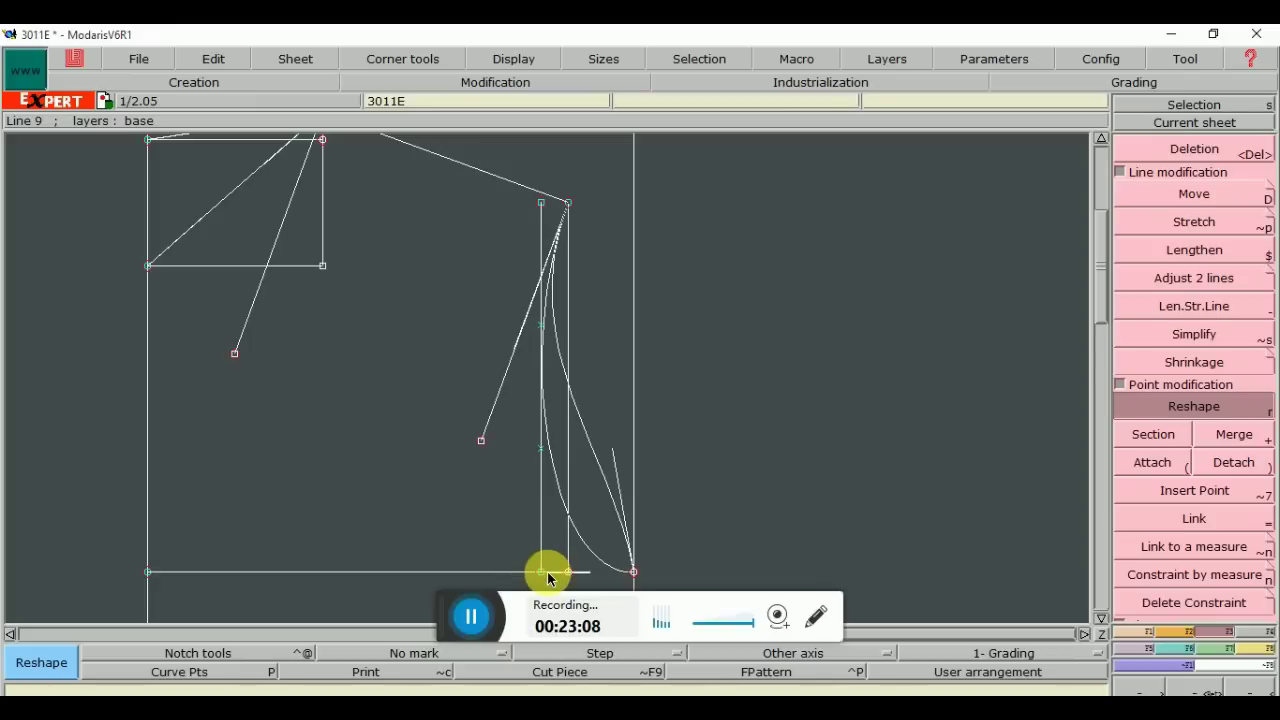
left_click(548, 578)
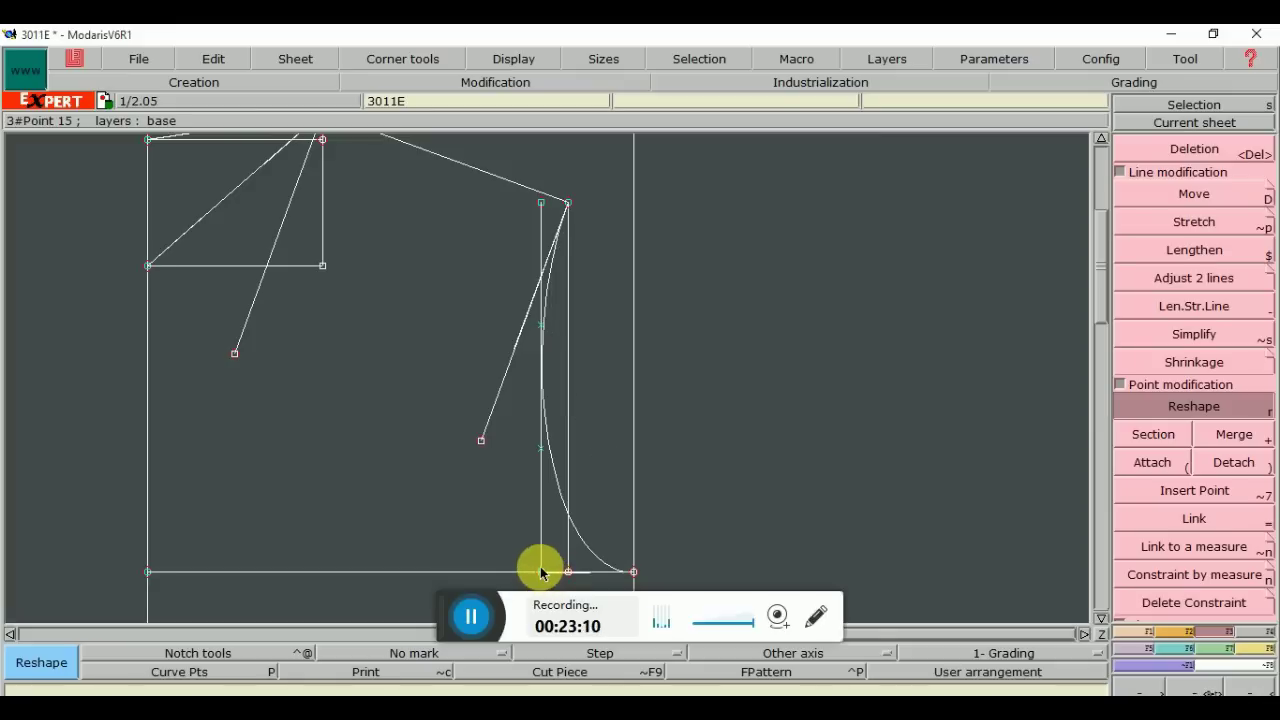
Fine-tune the armhole curve with Reshape, adjusting its upper handle along the slanted perpendicular guide and its lower handle on the chest line
left_click(535, 303)
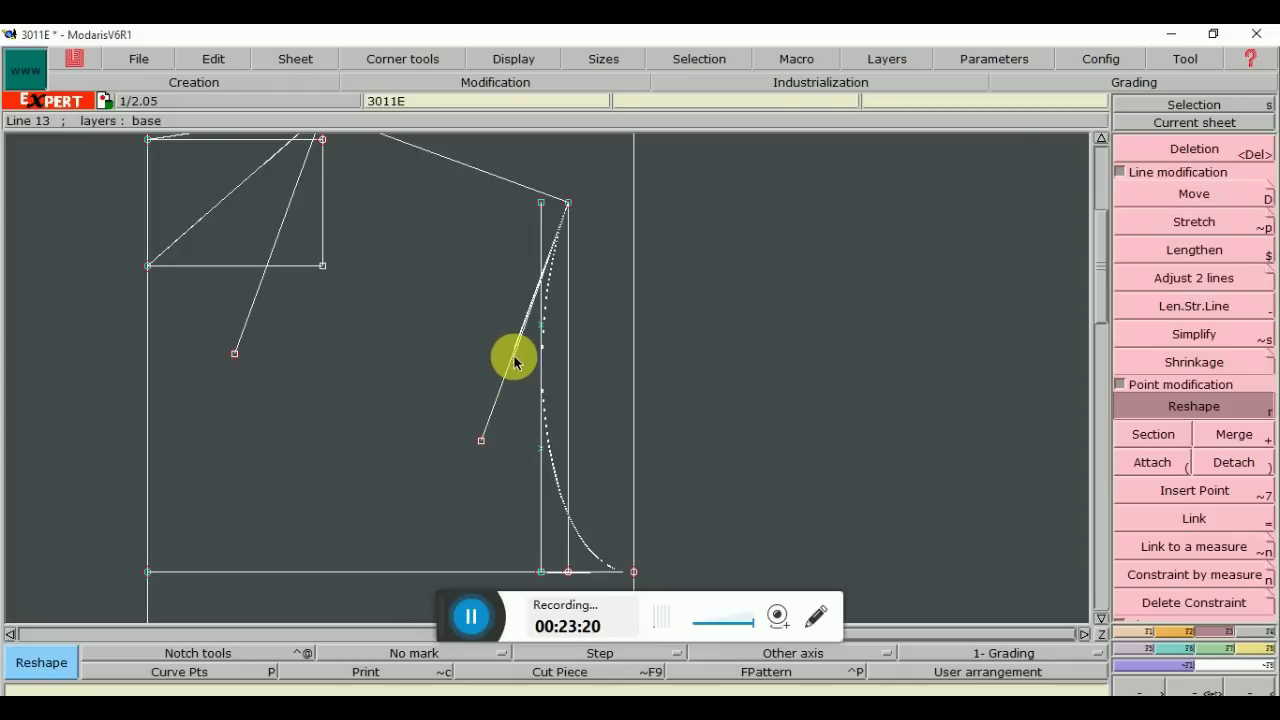
left_click(515, 362)
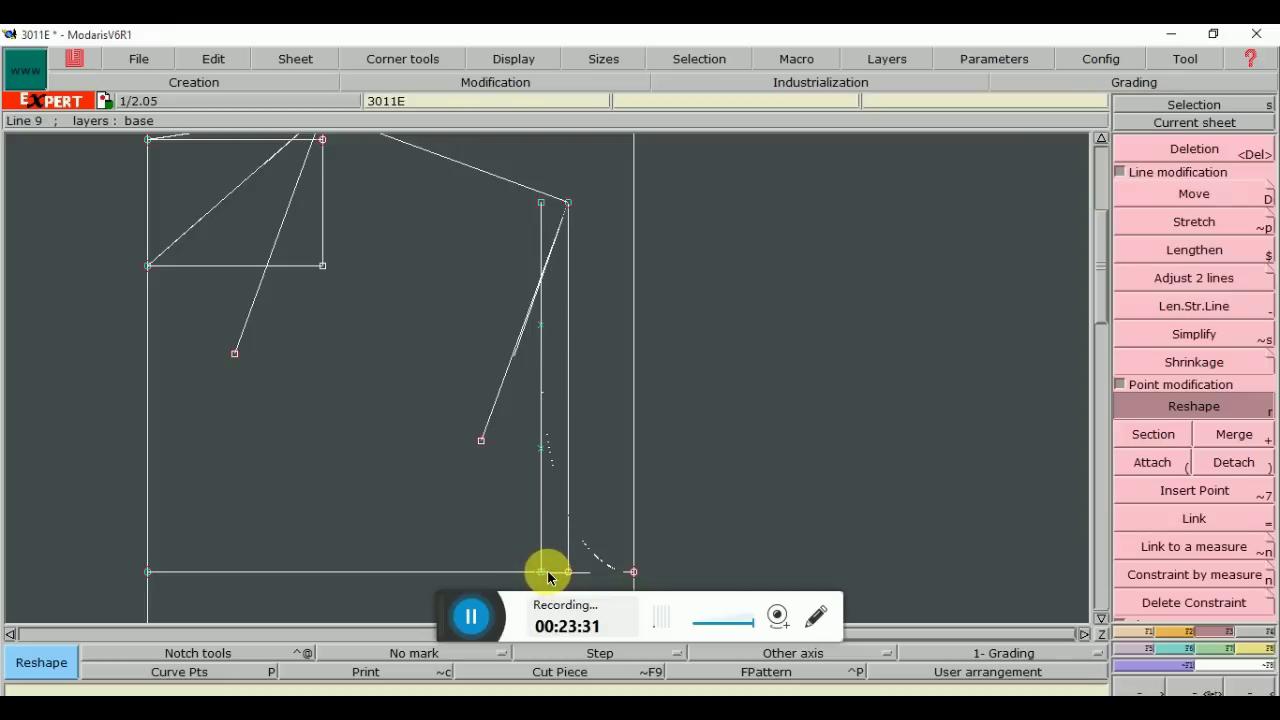
left_click(548, 577)
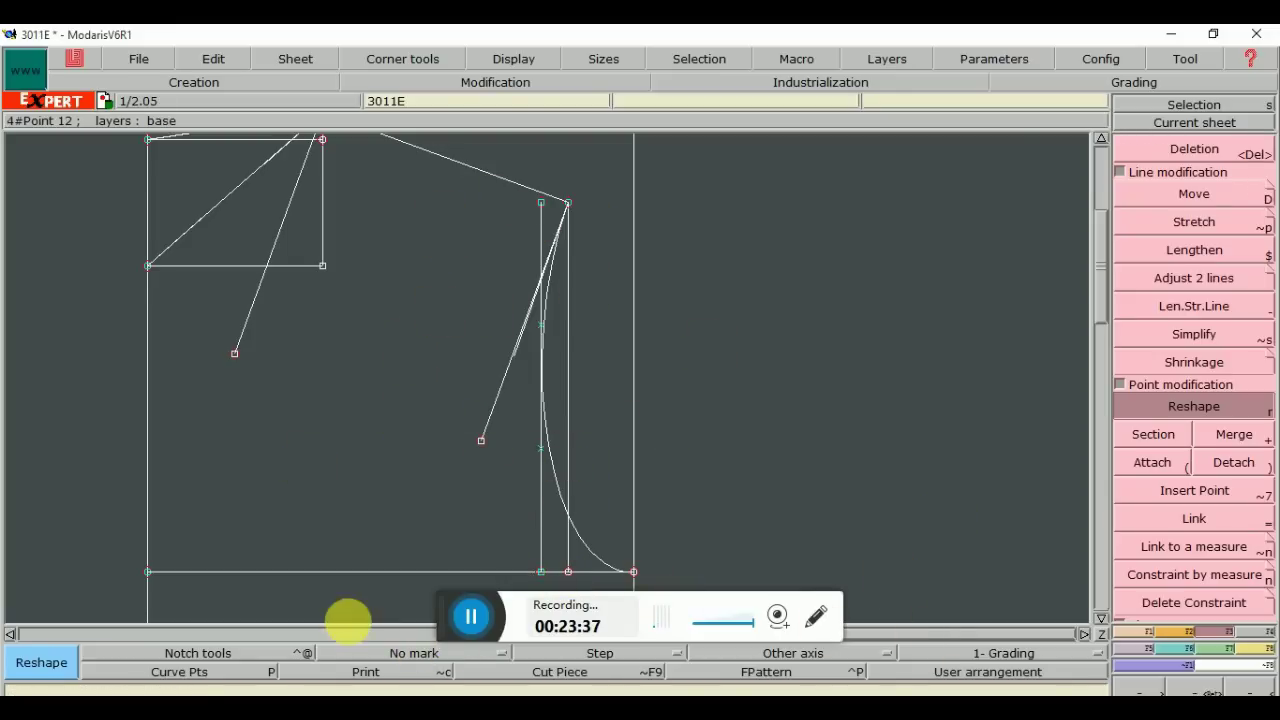
Reshape the back neckline, pulling its neck-point handle downward and laying its centre-back handle along the horizontal back neck guide
left_click(1240, 690)
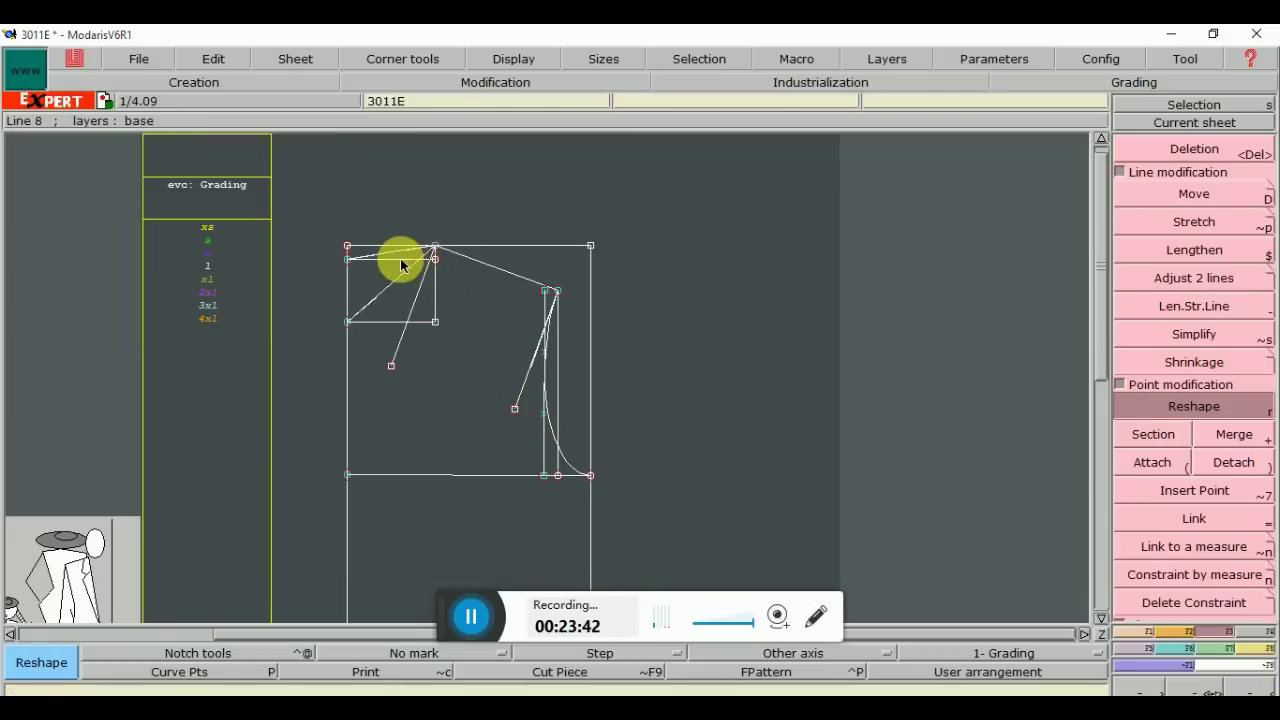
left_click(1216, 690)
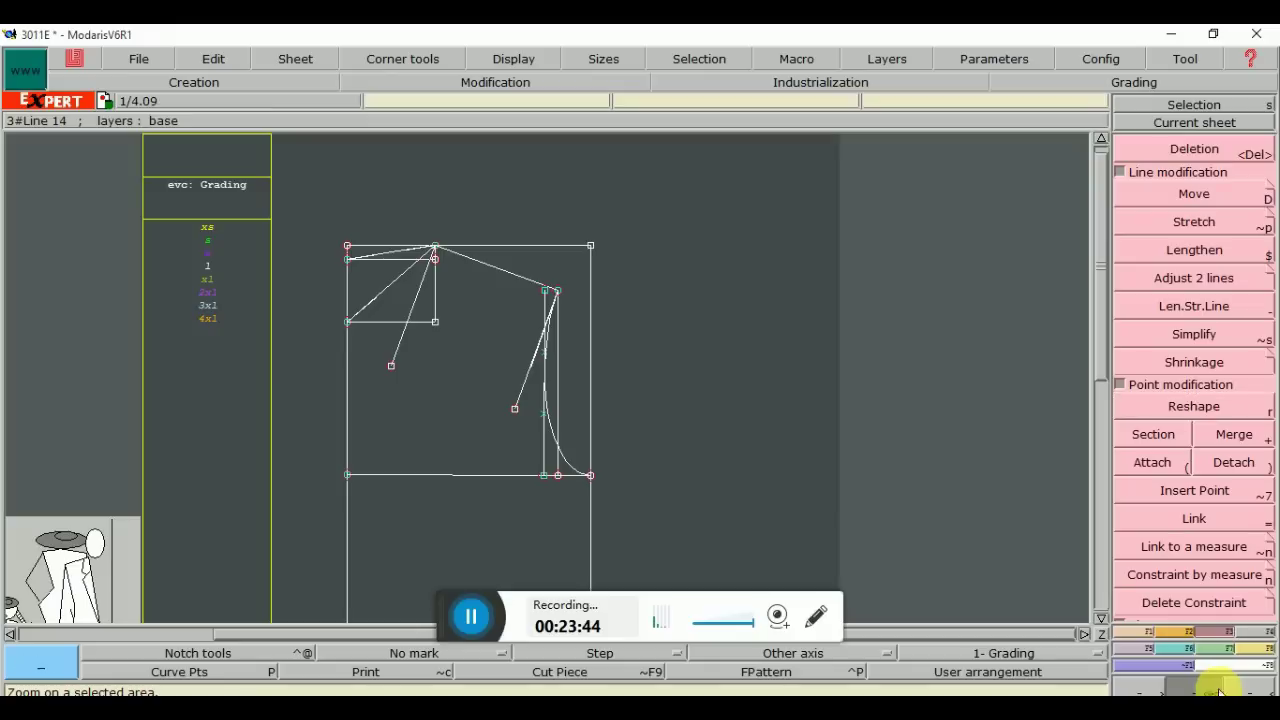
mouse_move(333, 242)
left_mouse_down()
mouse_move(423, 363)
mouse_move(477, 383)
left_mouse_up()
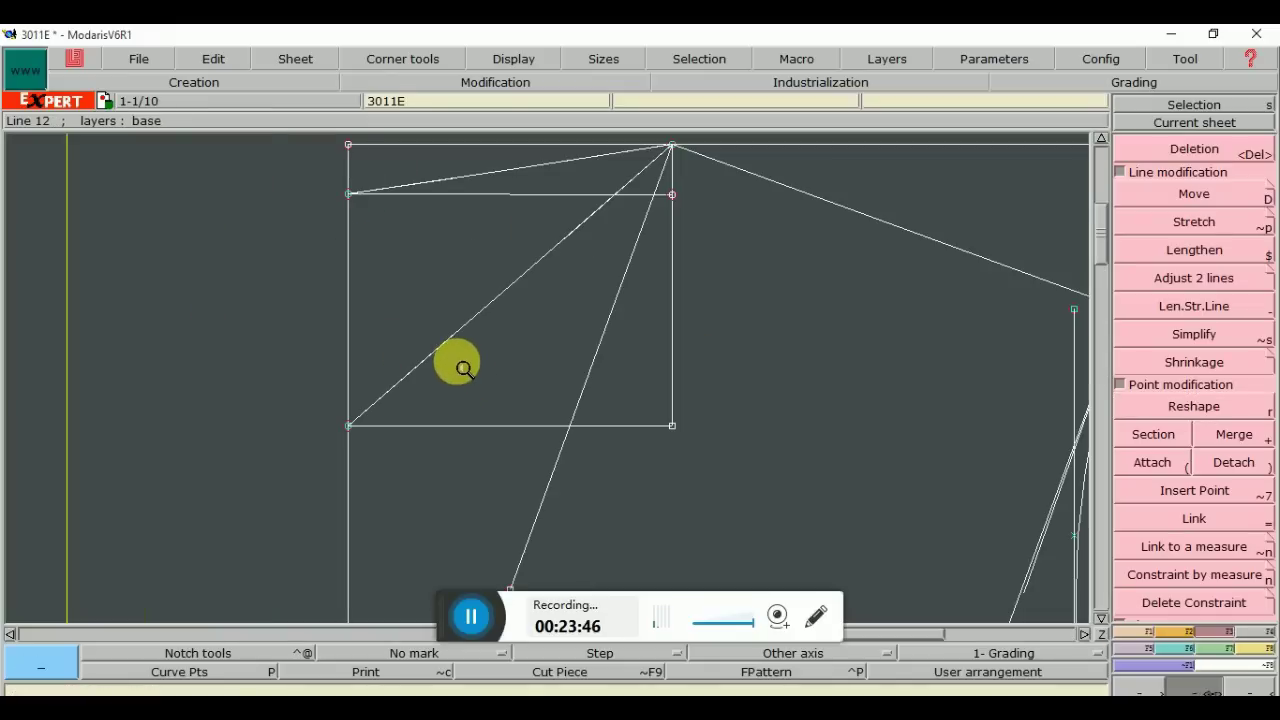
left_click(1185, 412)
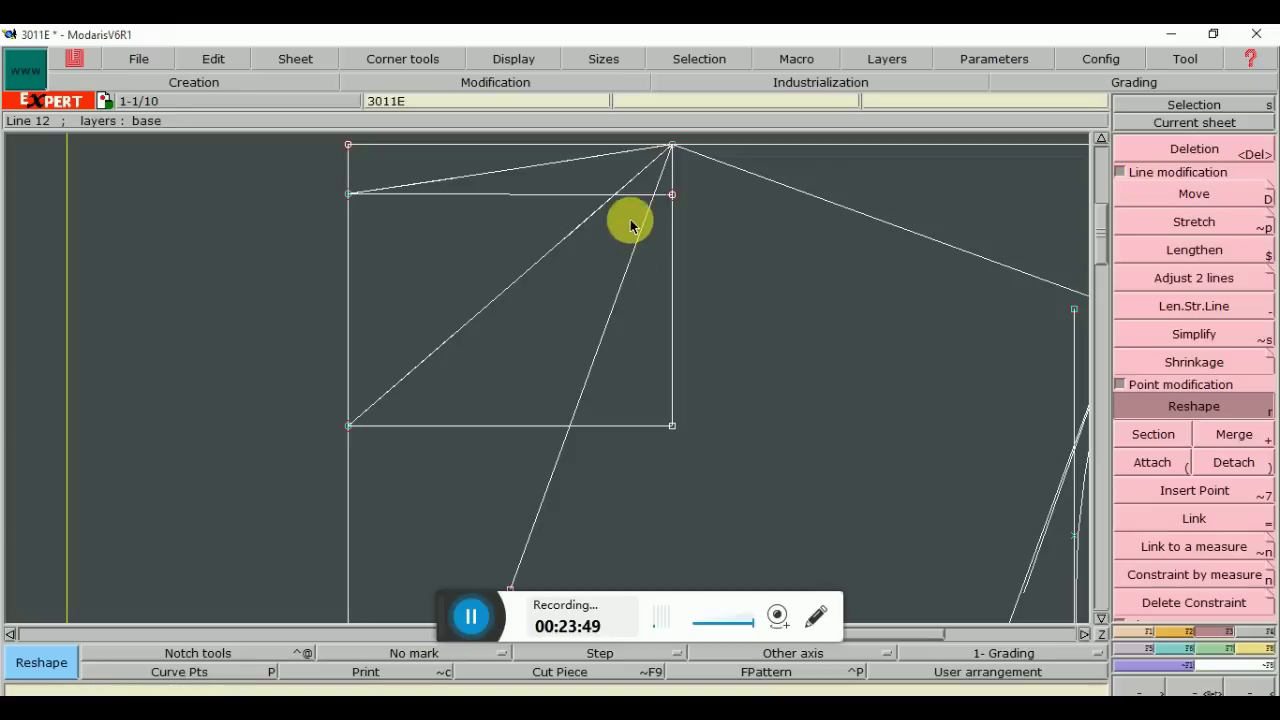
left_click(587, 160)
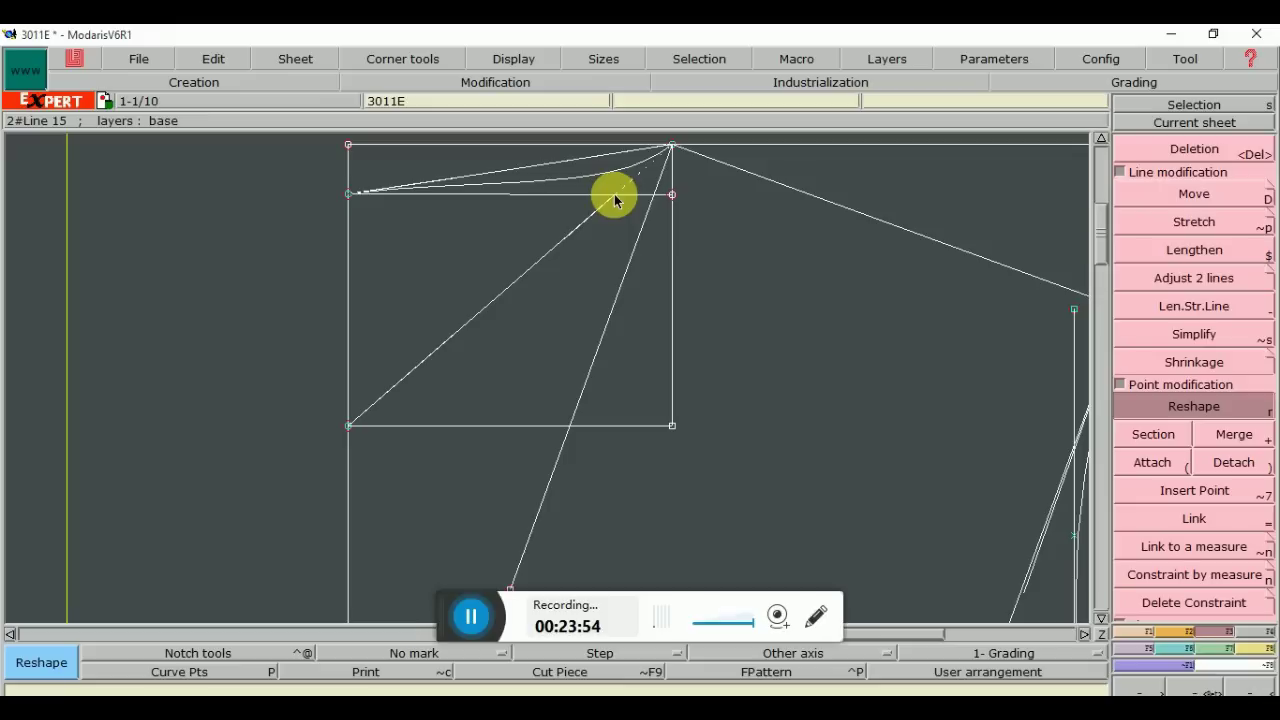
left_click(614, 193)
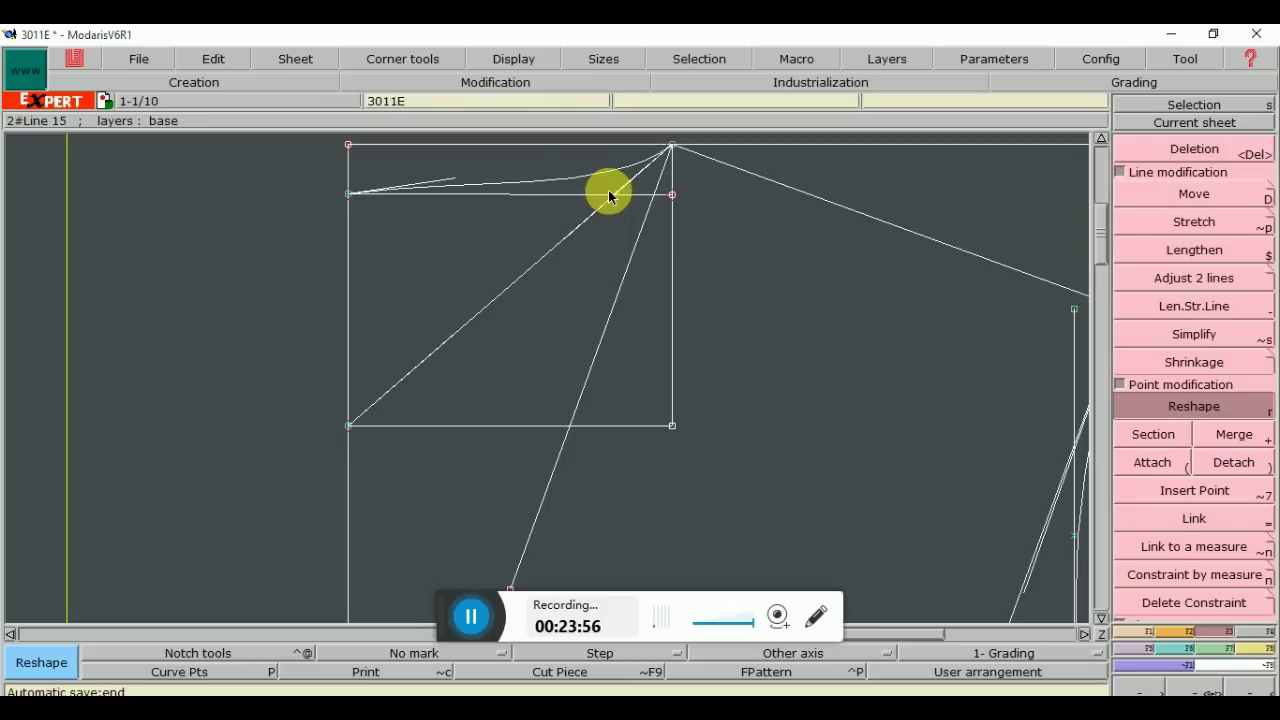
left_click(466, 194)
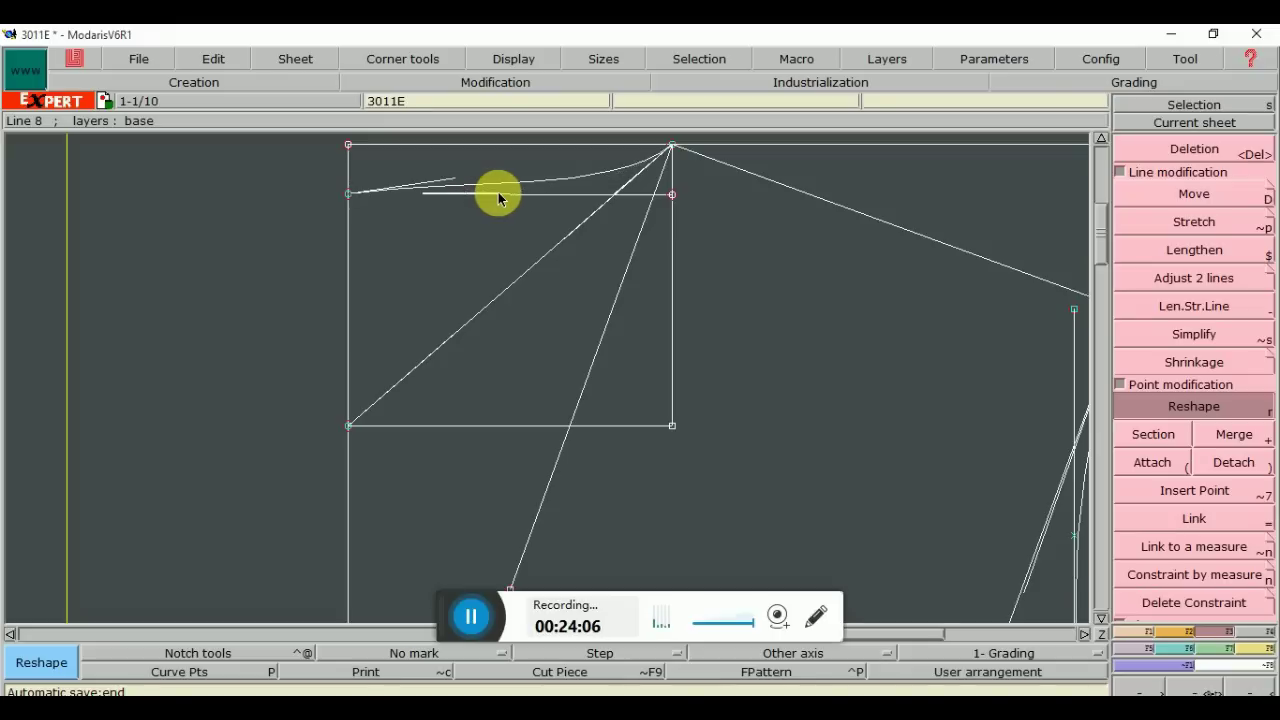
left_click(575, 193)
Reshape the front neckline, aligning its neck-point handle with the slanted perpendicular guide and its centre-front handle with the horizontal neck depth guide
left_click(578, 226)
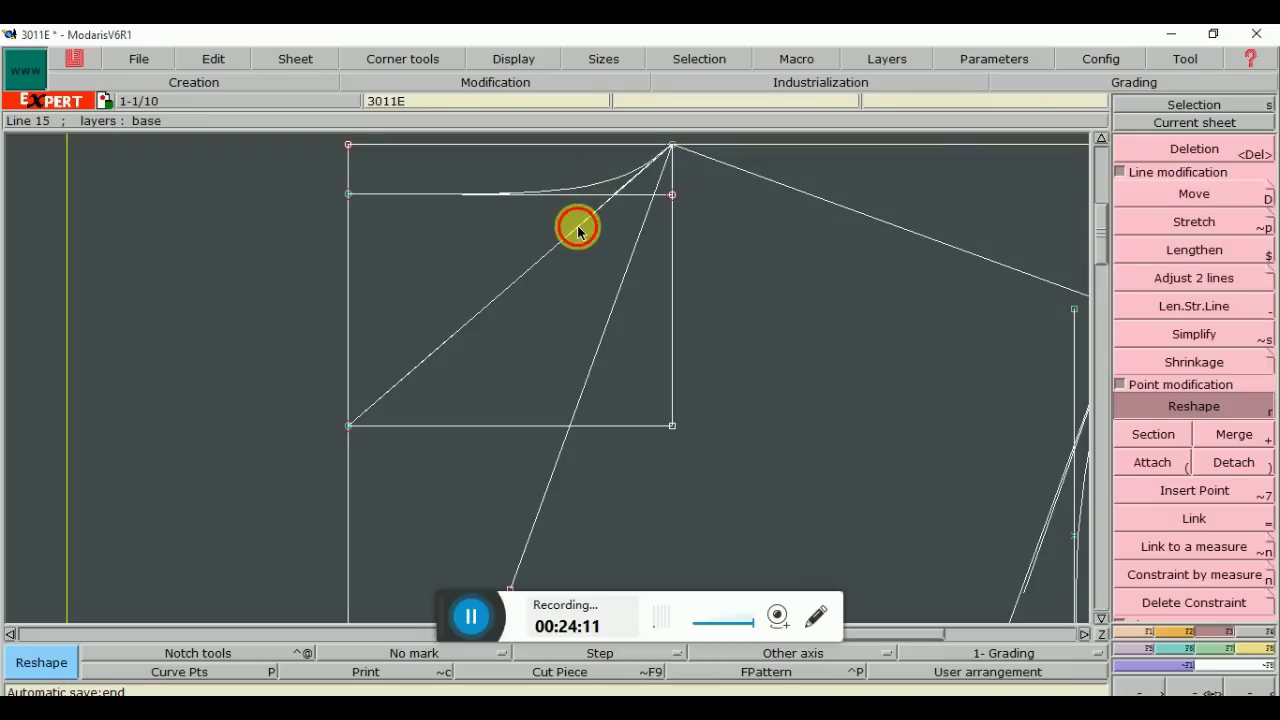
left_click(601, 338)
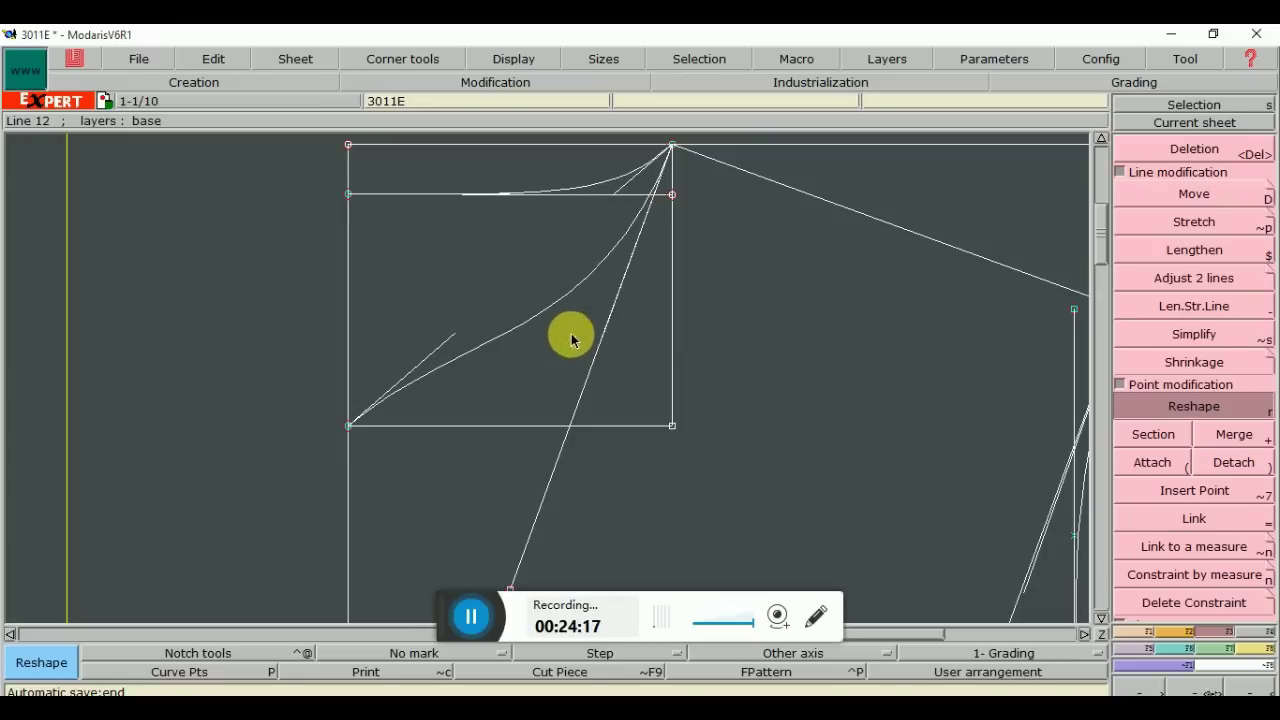
left_click(447, 347)
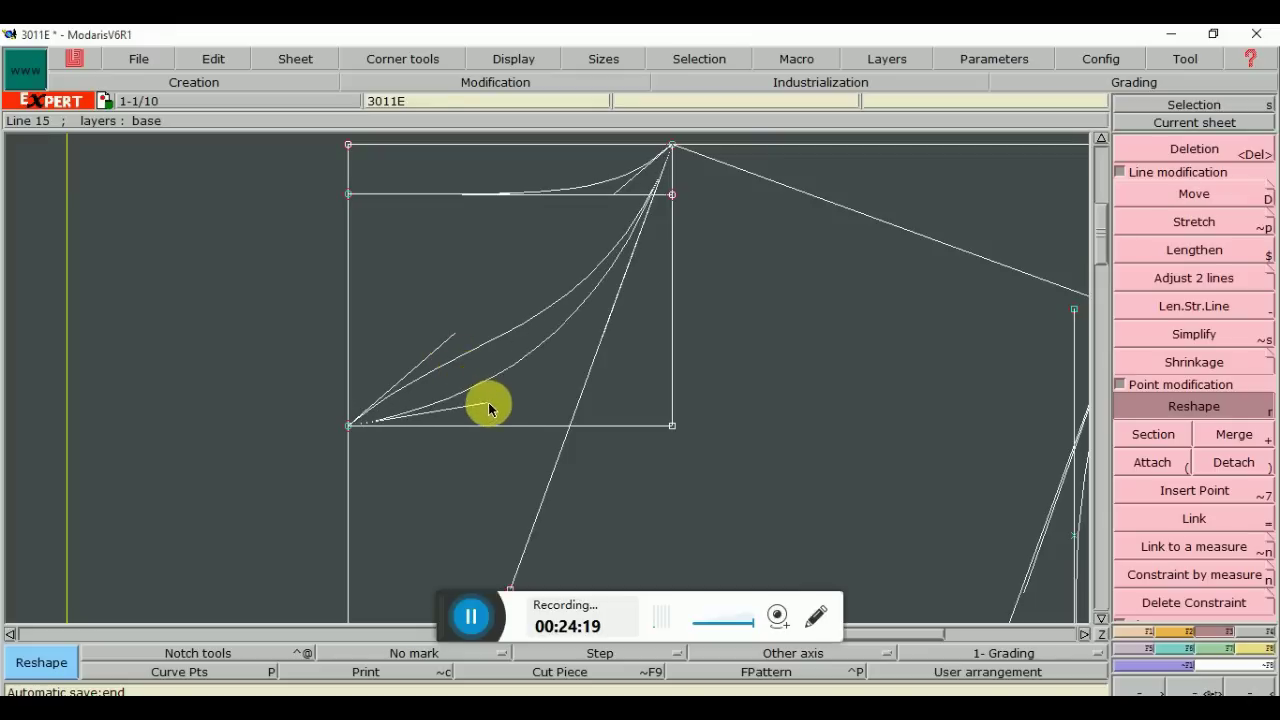
left_click(566, 429)
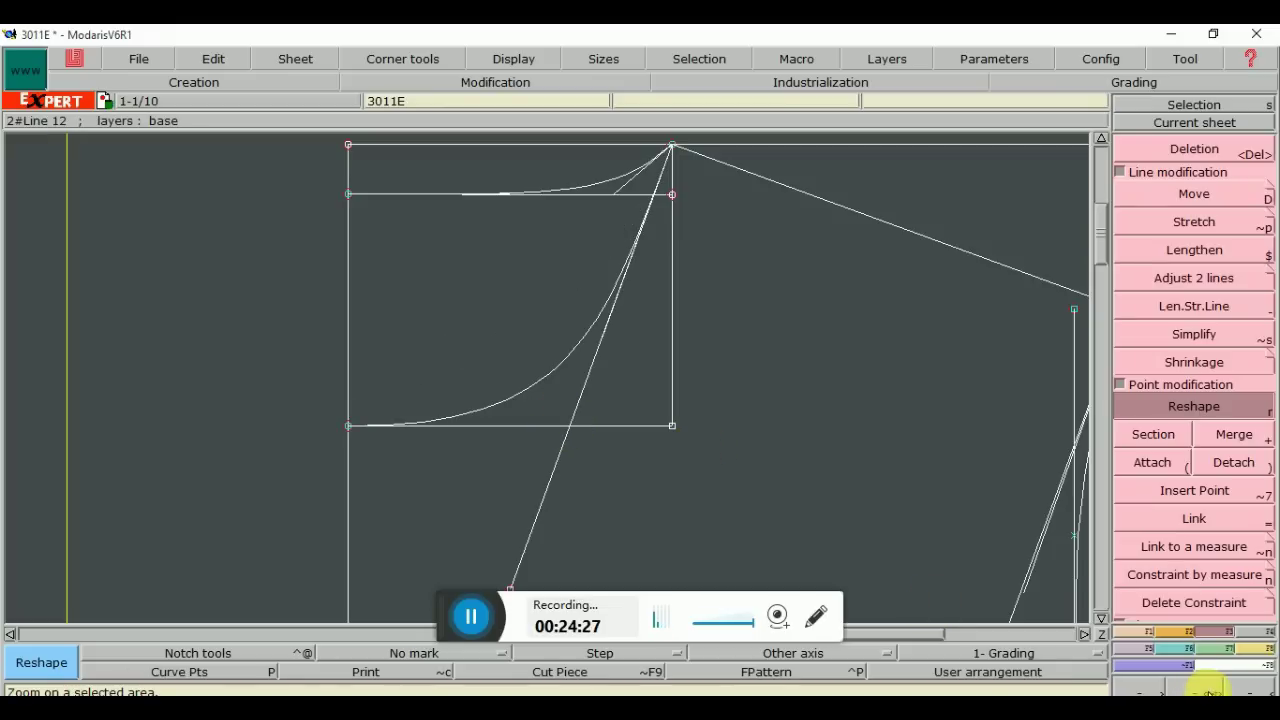
Turn off the display of the curve handles for the drafted pattern
left_click(1255, 690)
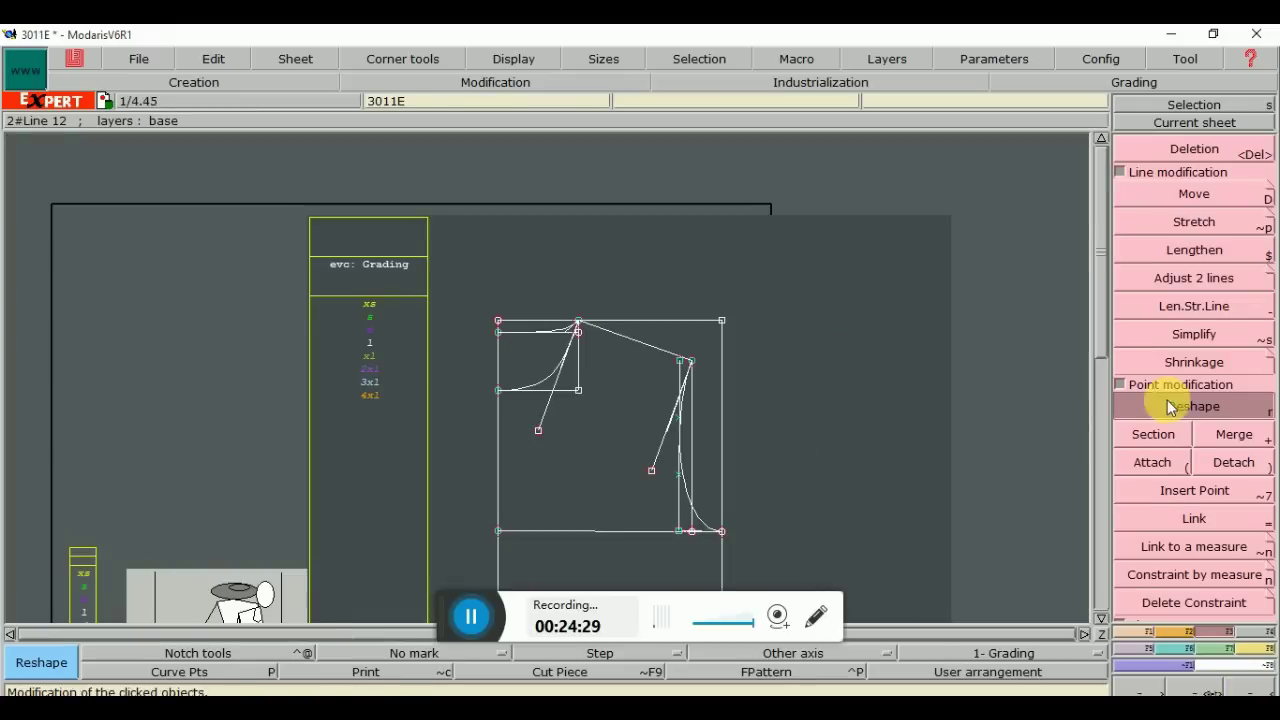
scroll(1102, 382, "down", 2)
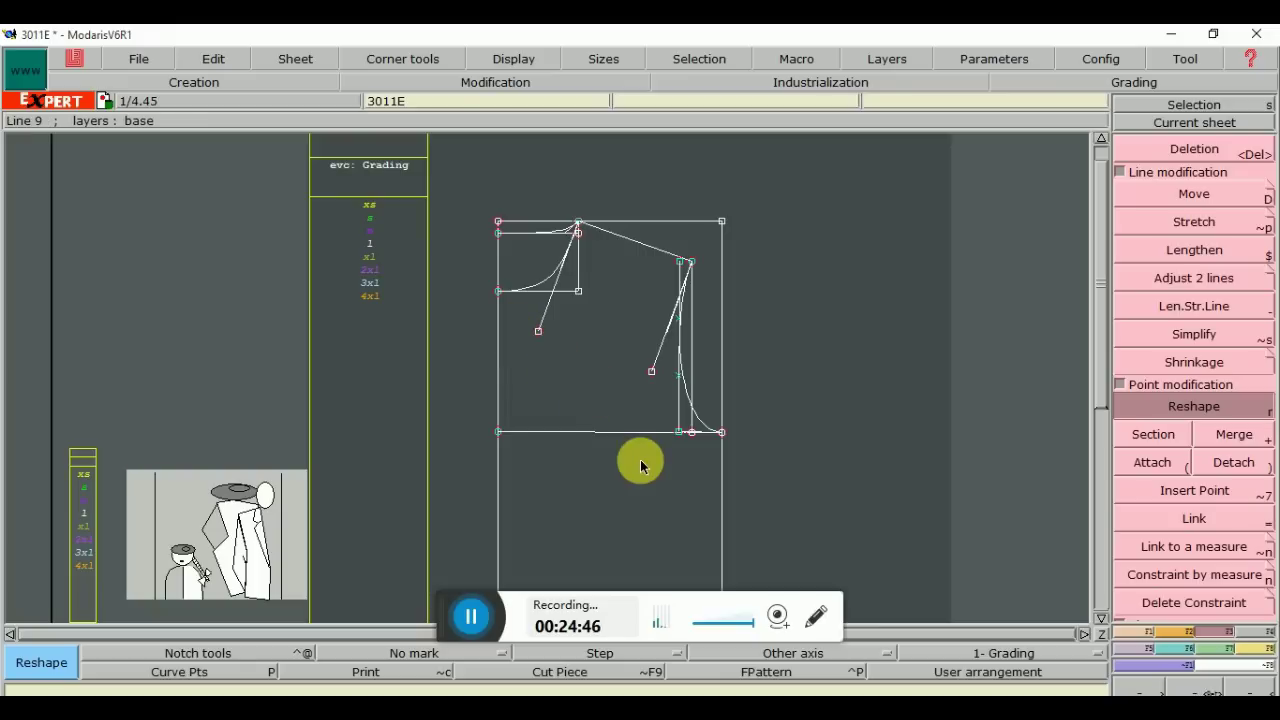
left_click(523, 60)
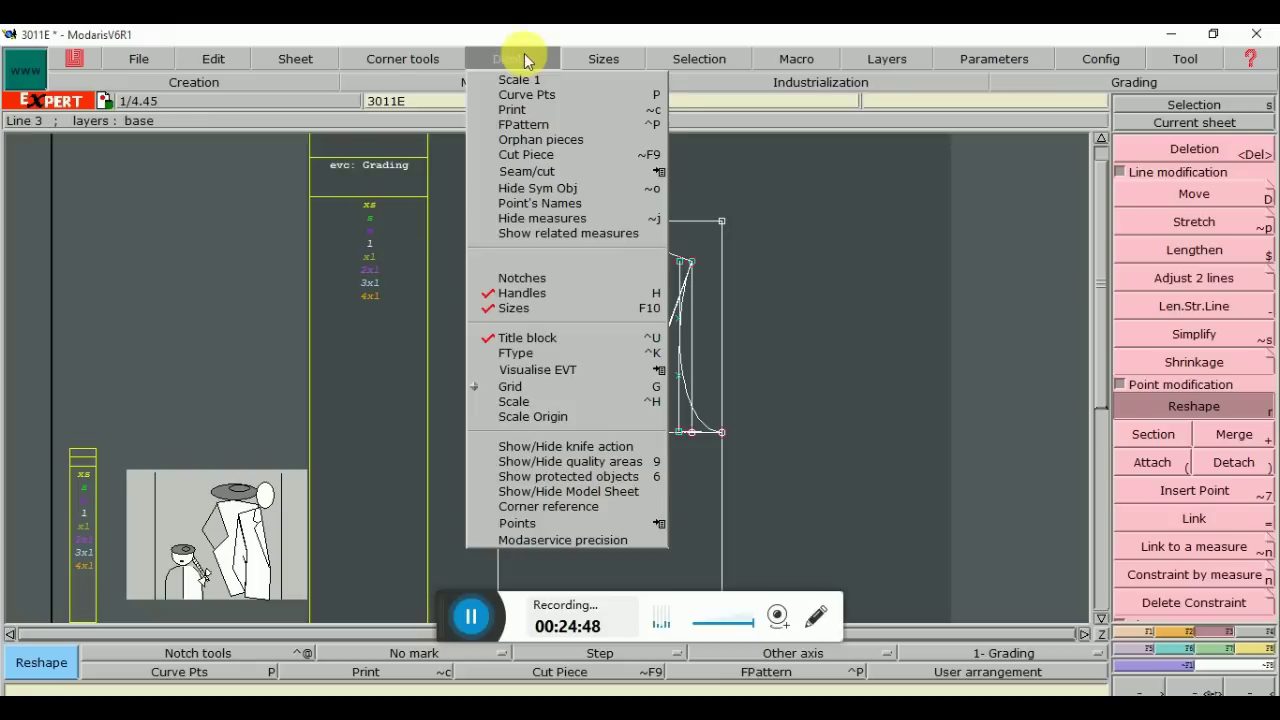
left_click(524, 292)
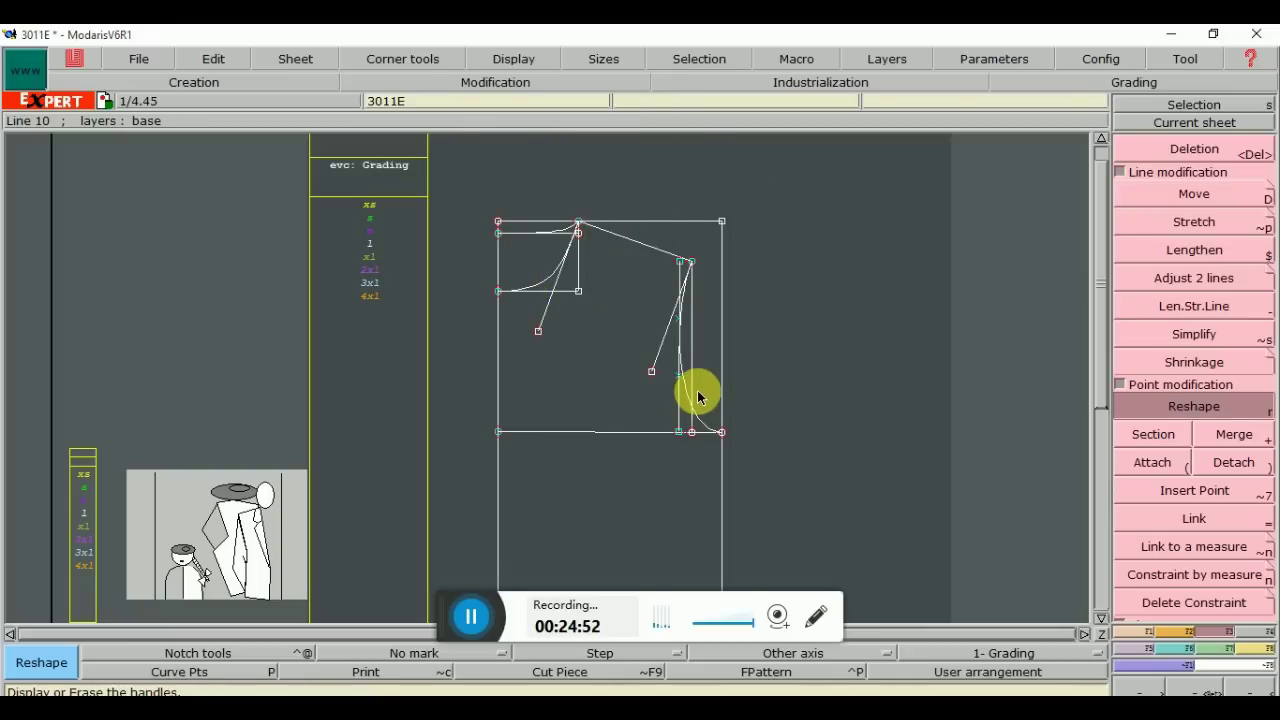
Delete the armhole's inner vertical guide, the two slanted perpendicular guides, the front neck guide lines and their leftover construction points
key("Delete")
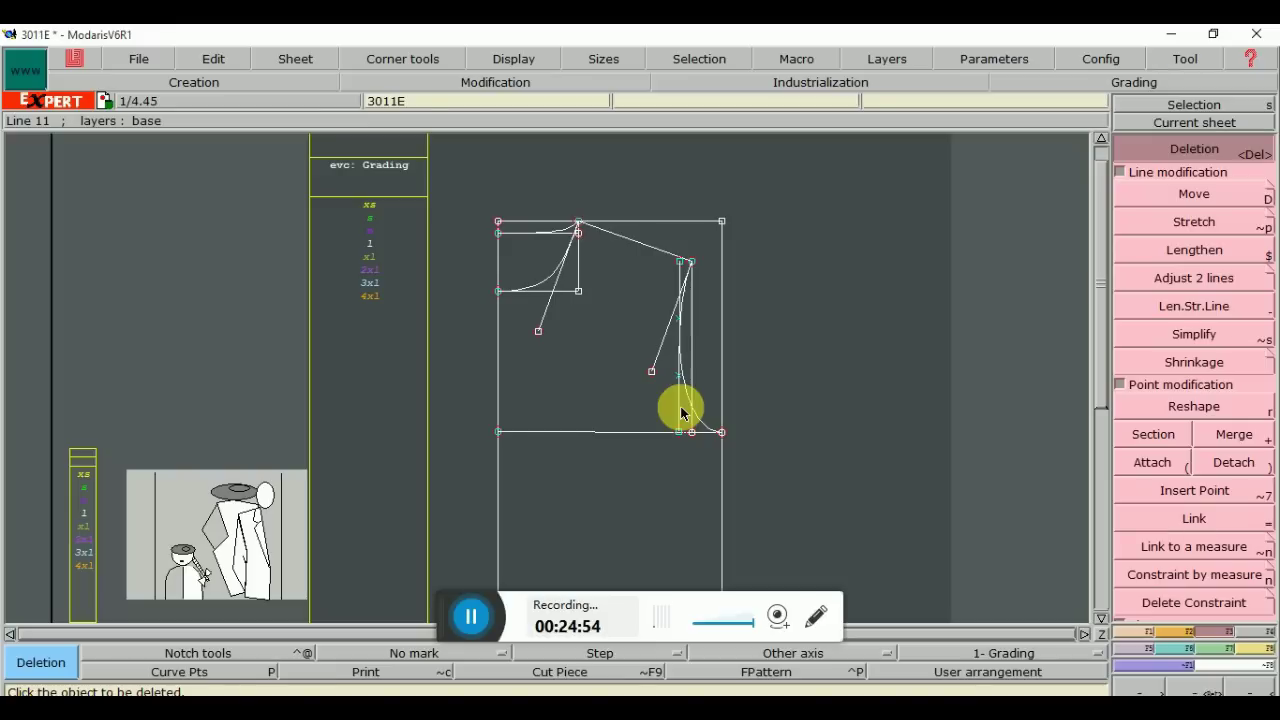
left_click(679, 410)
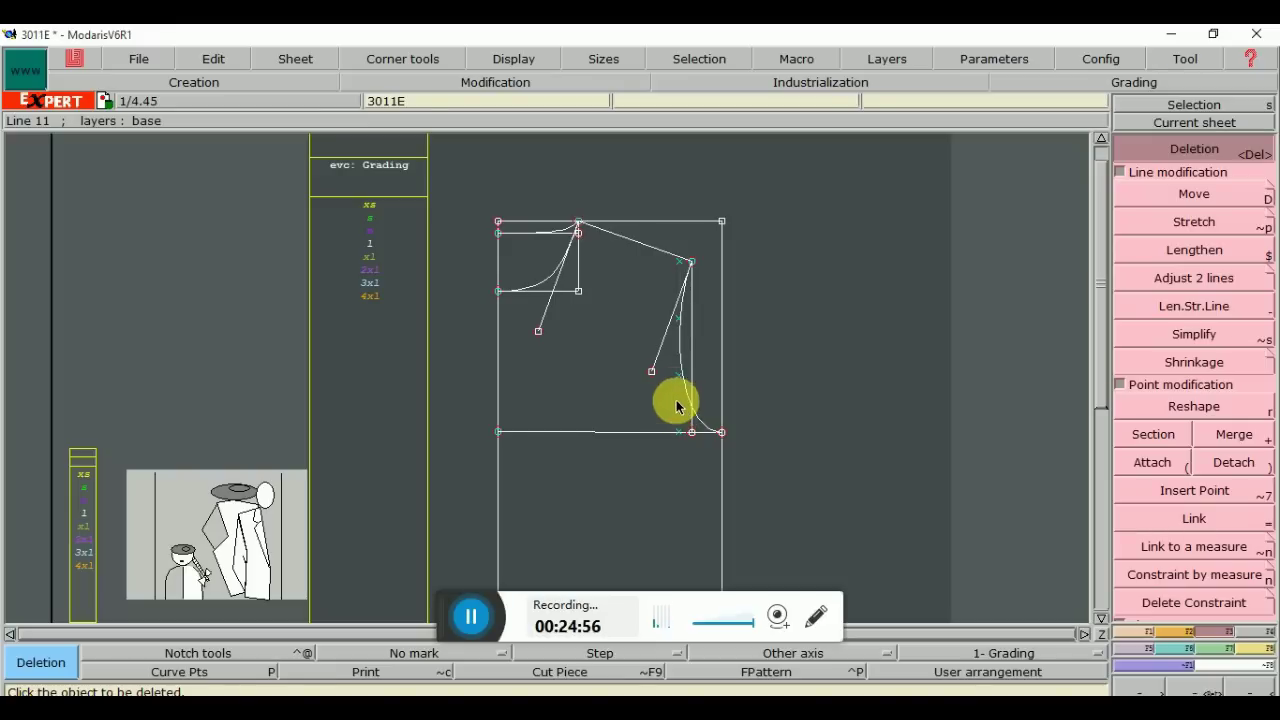
left_click(563, 288)
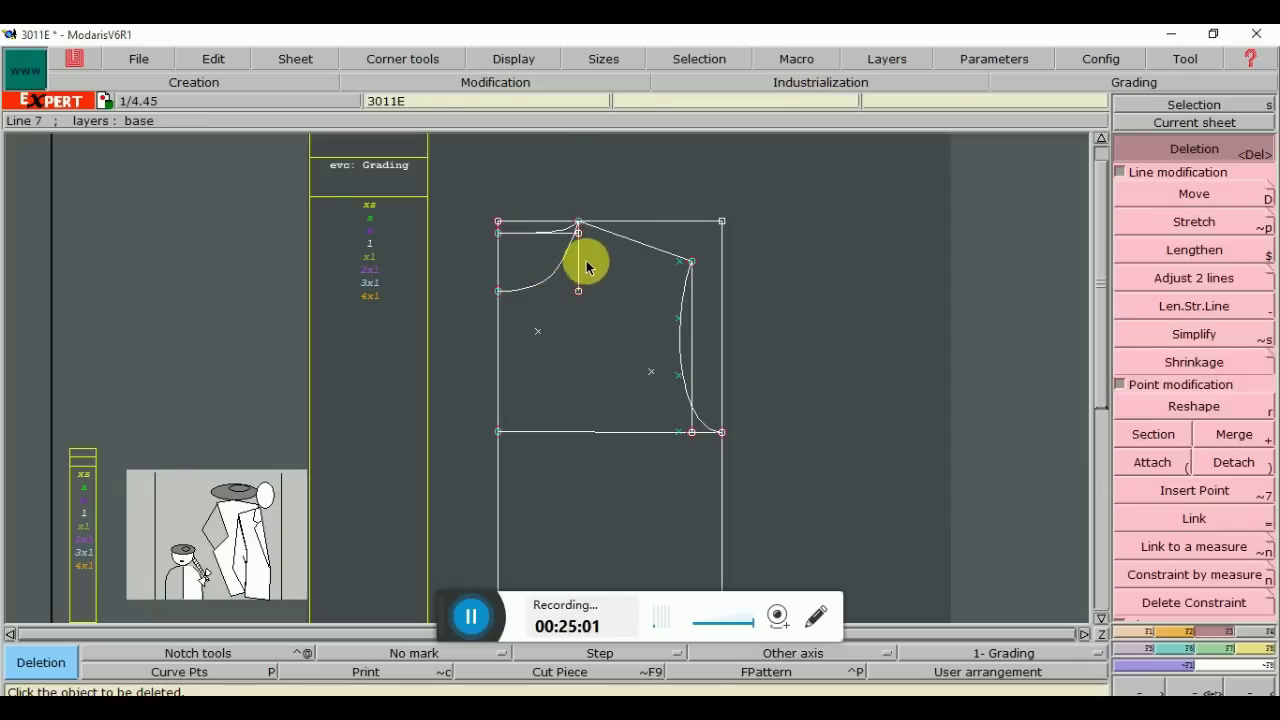
left_click(580, 268)
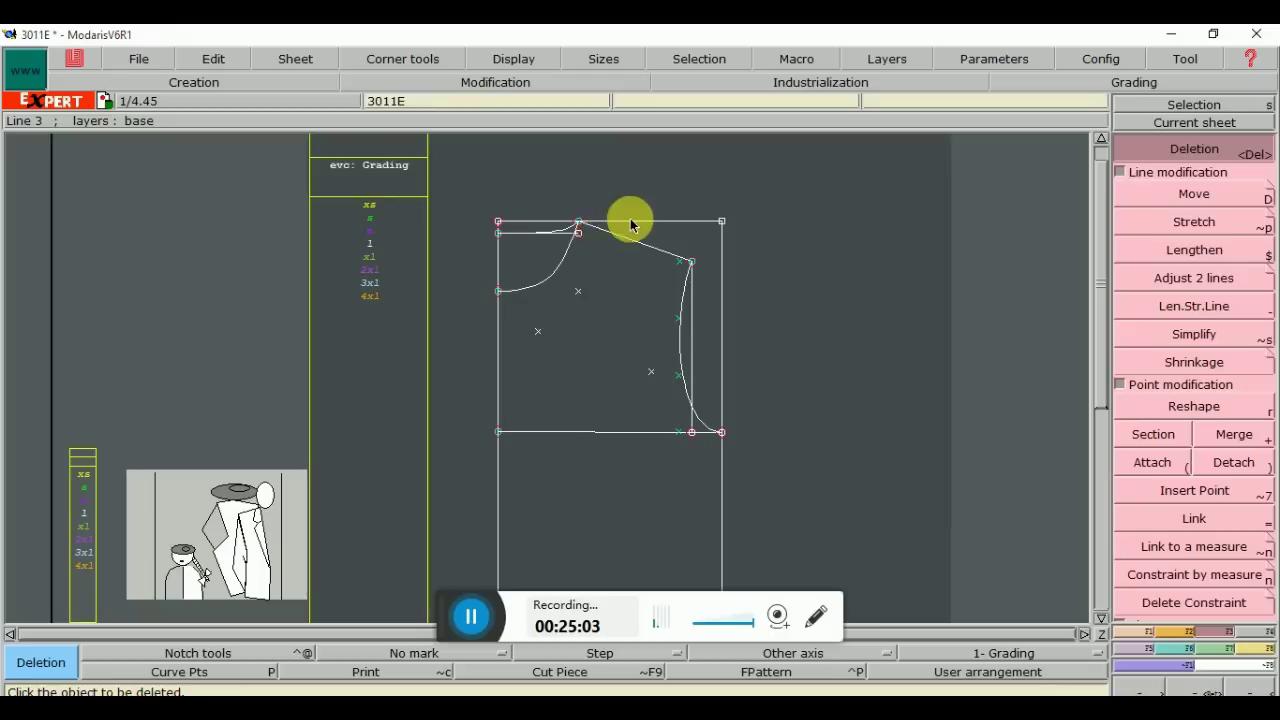
left_click(537, 333)
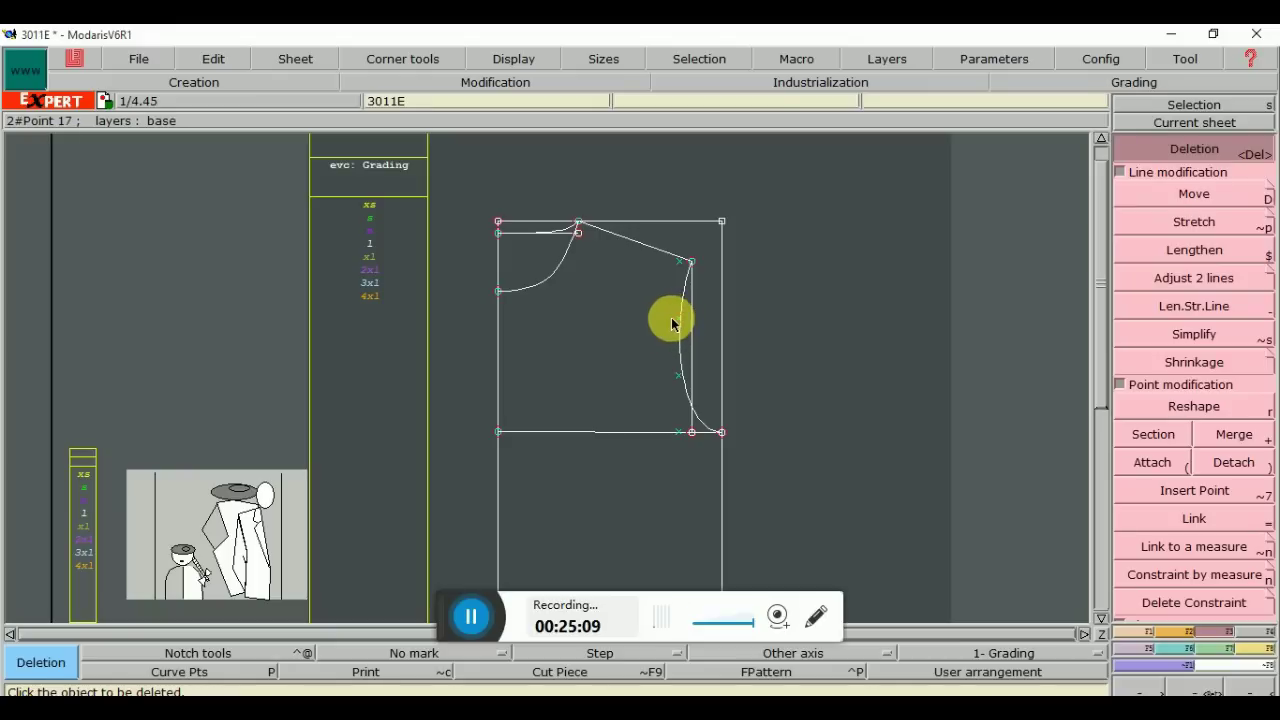
Delete the remaining armhole construction points, the chest line, the vertical shoulder-tip guide and the back neck guide line
left_click(1196, 690)
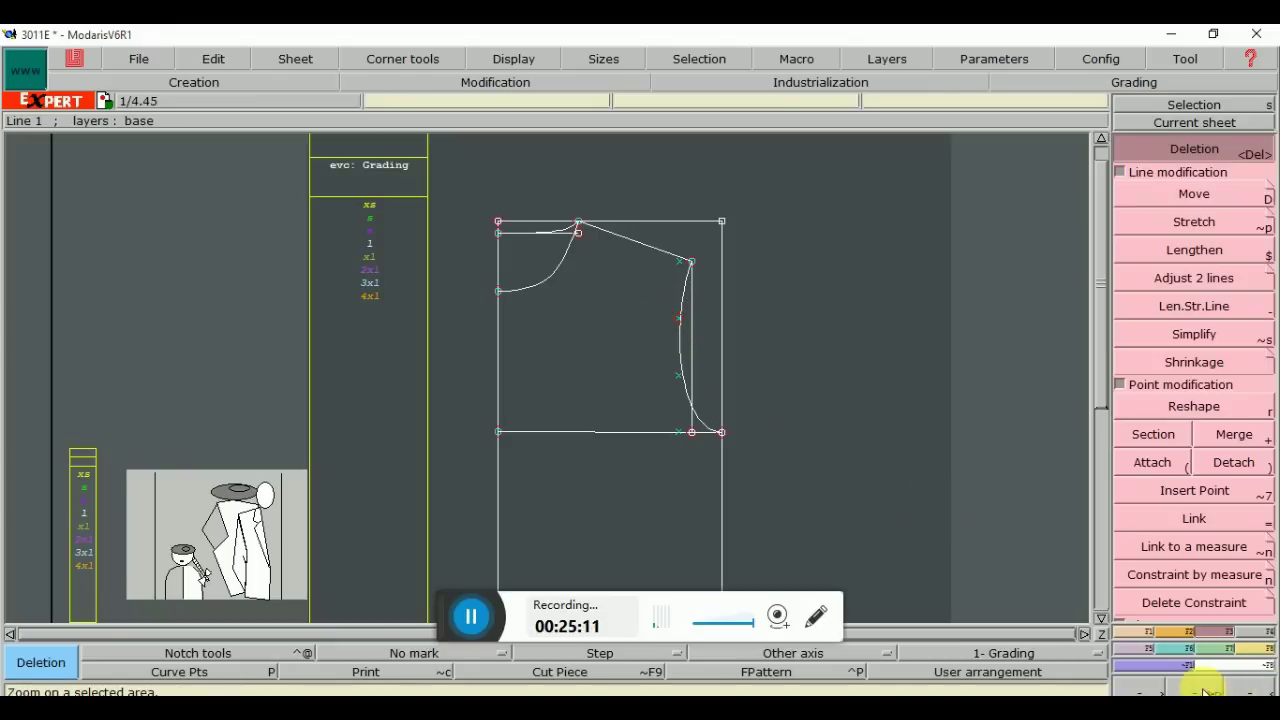
left_click_drag(486, 203, 789, 465)
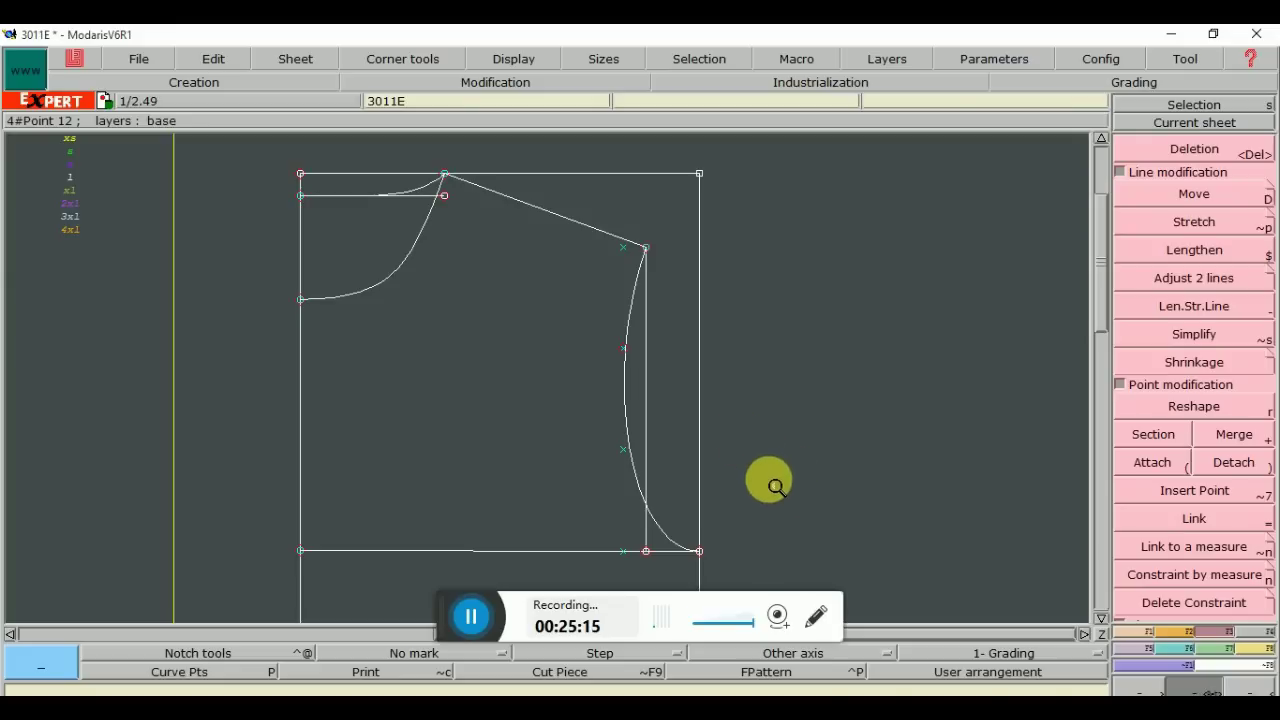
key("Delete")
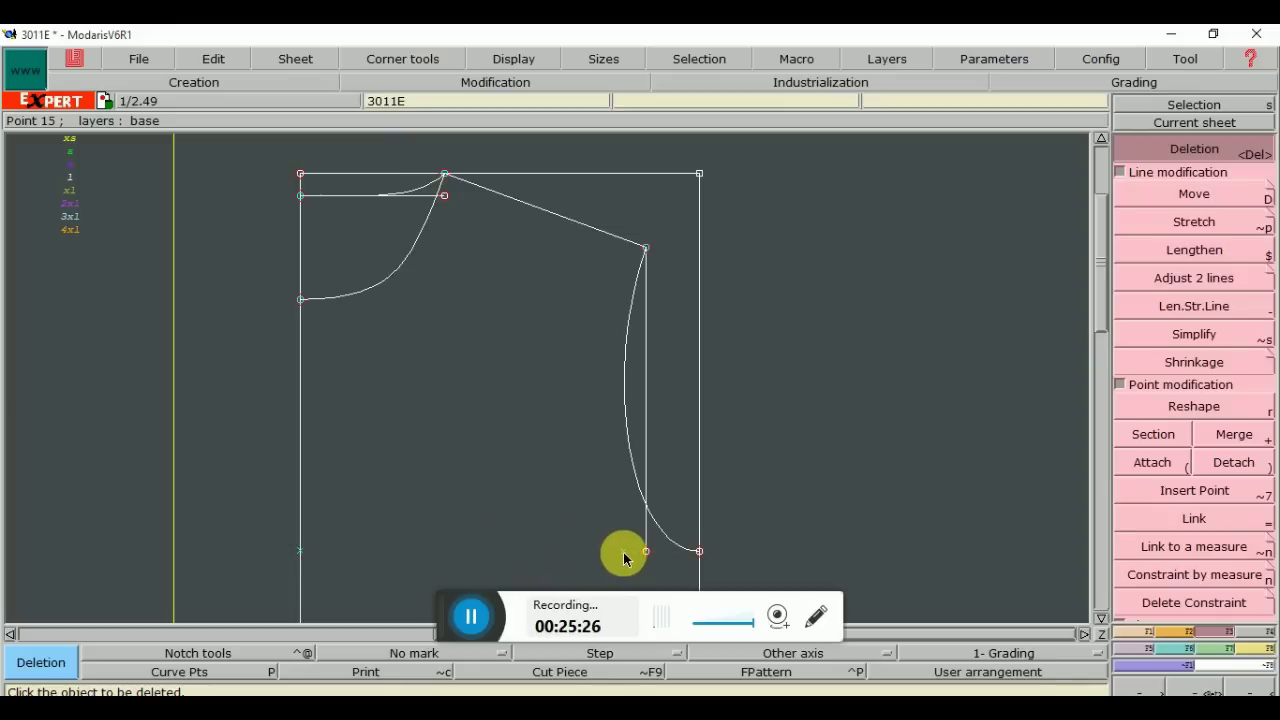
left_click(646, 457)
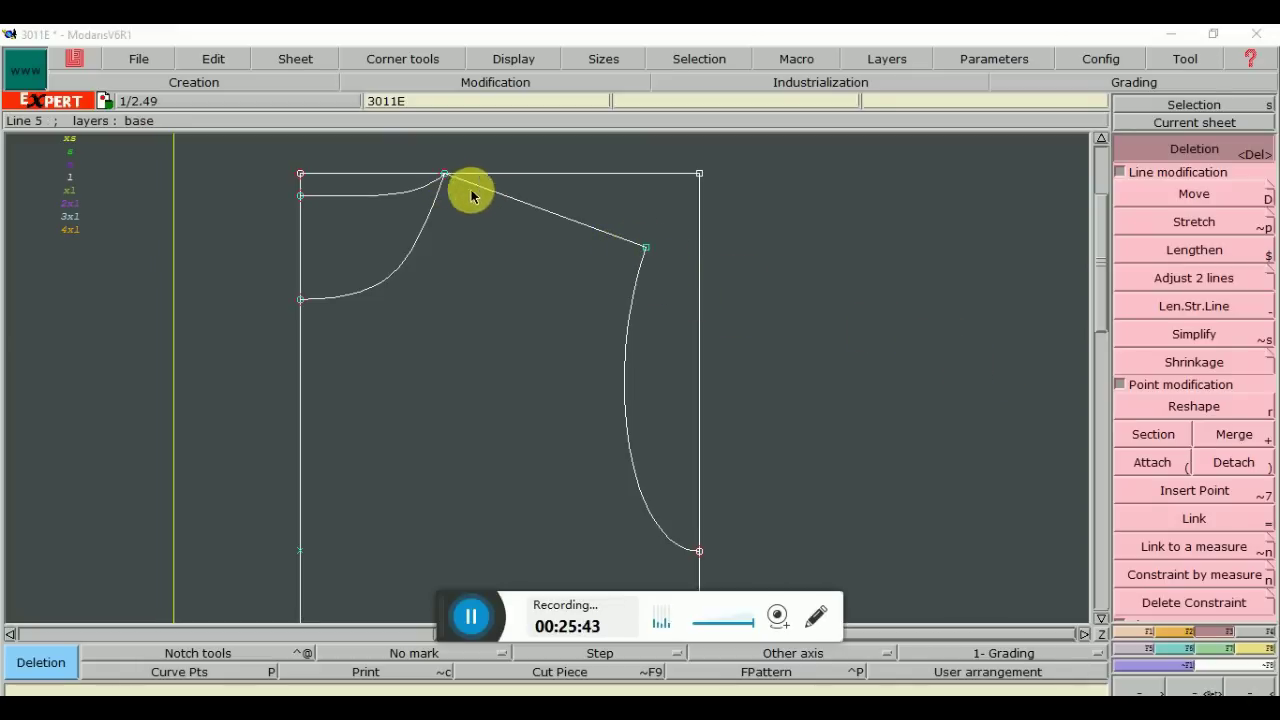
Rotate the sheet with Rot 2pt through the neck point and shoulder tip so the shoulder line lies horizontal
left_click(1215, 516)
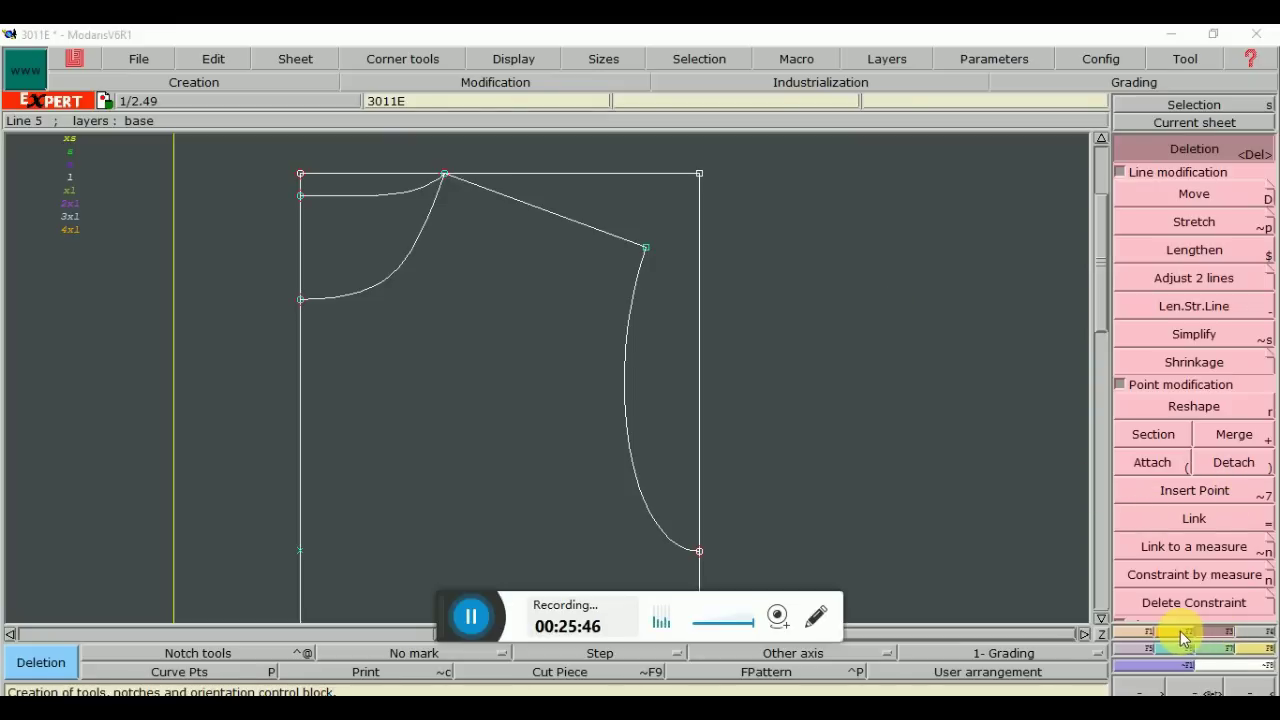
left_click(1189, 631)
left_click(1230, 517)
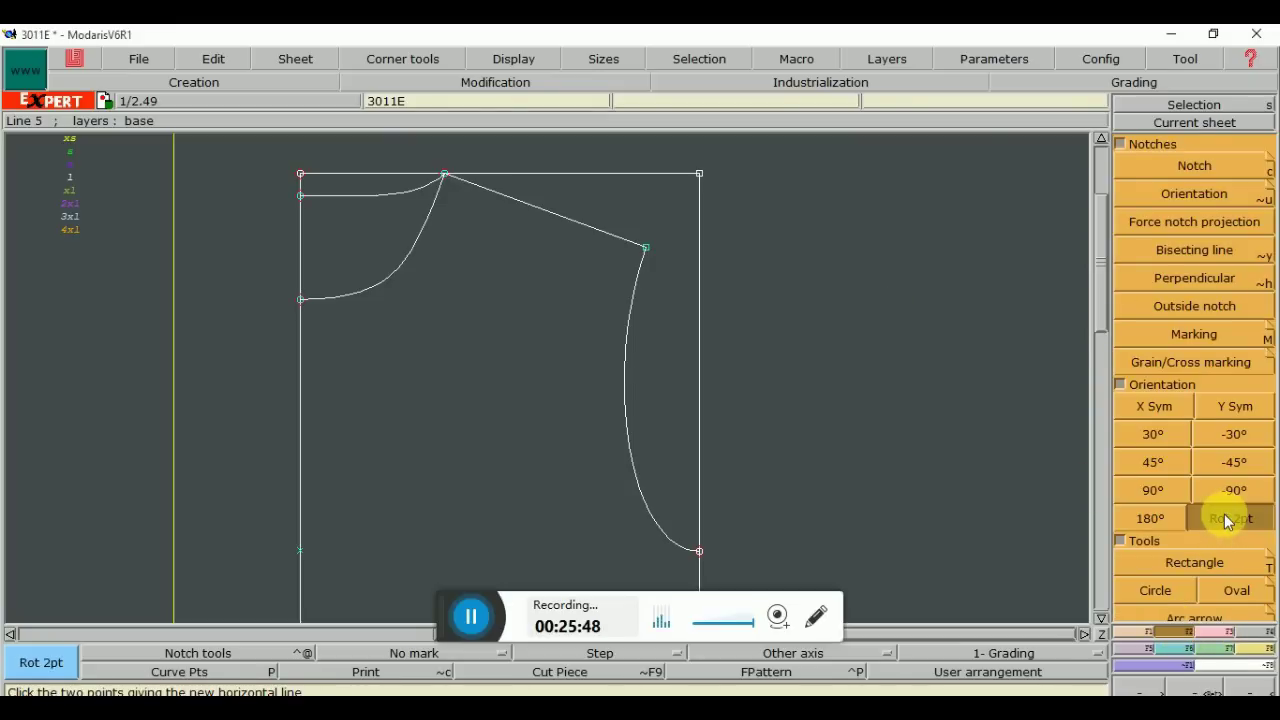
left_click(446, 178)
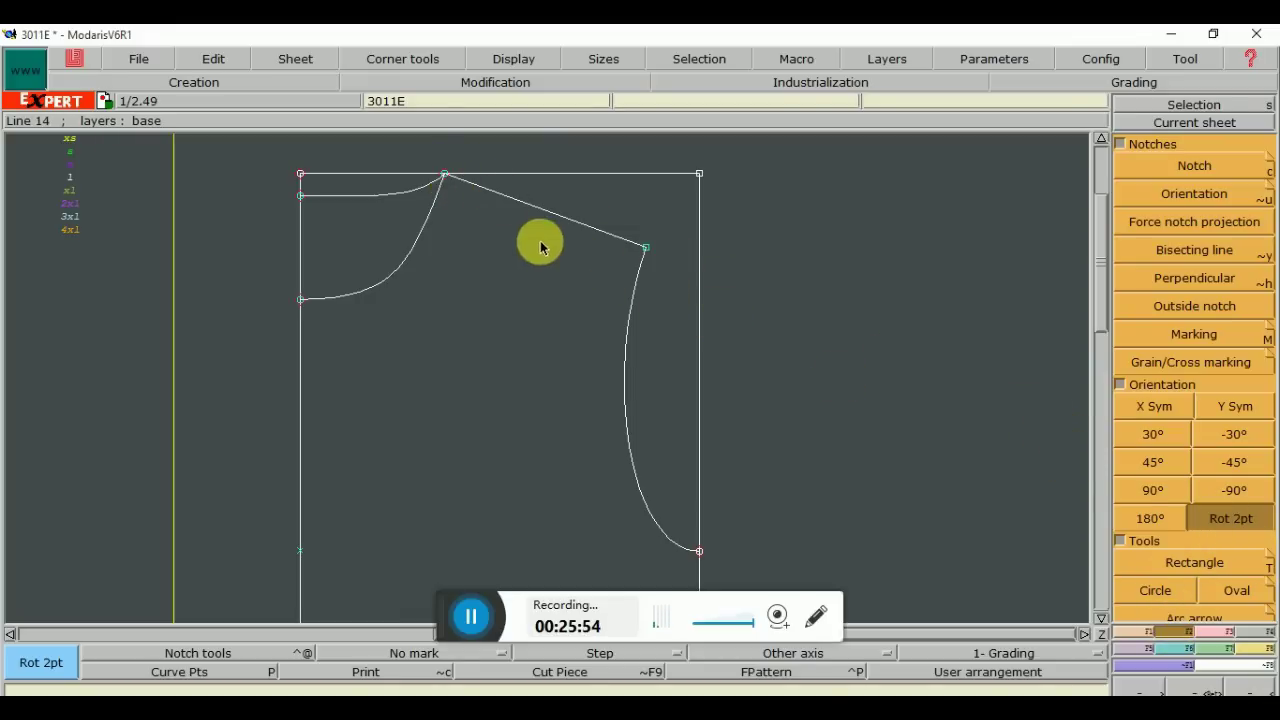
left_click(647, 252)
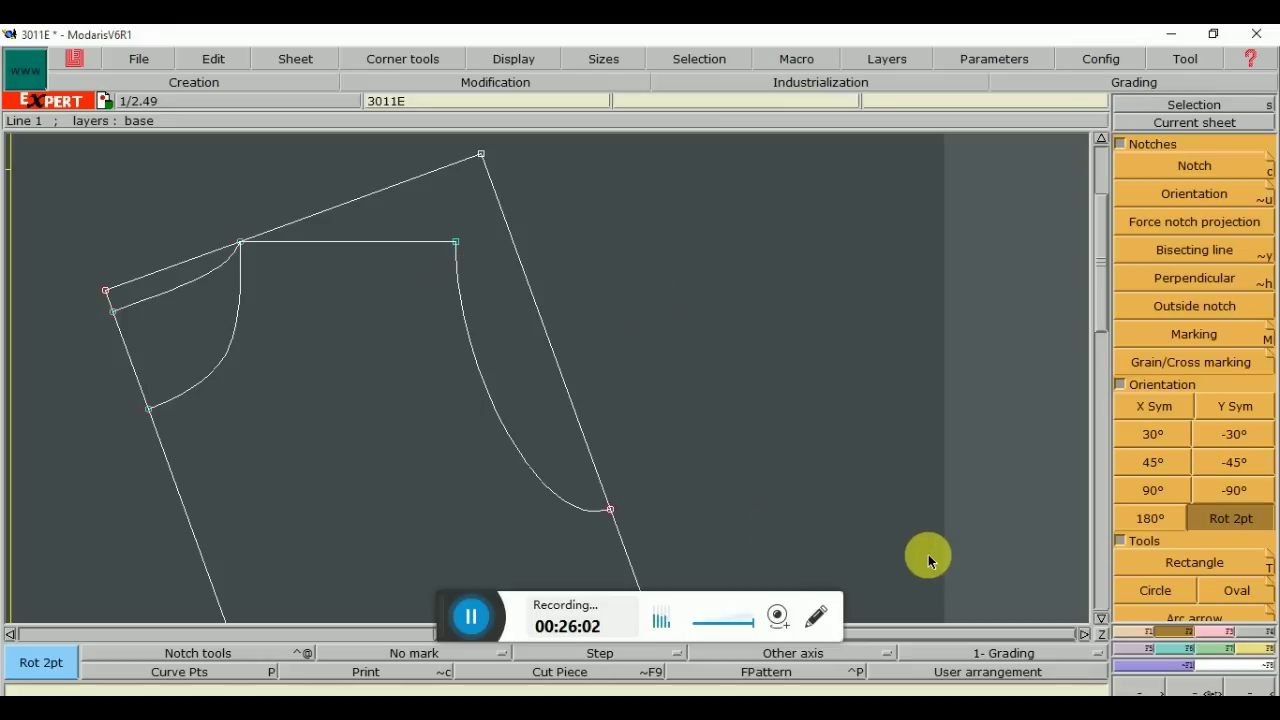
Check size L's sleeve length in the 3011.jpg spec sheet and lengthen the shoulder line by 21 cm beyond the shoulder tip with Len.Str.Line
left_click(460, 620)
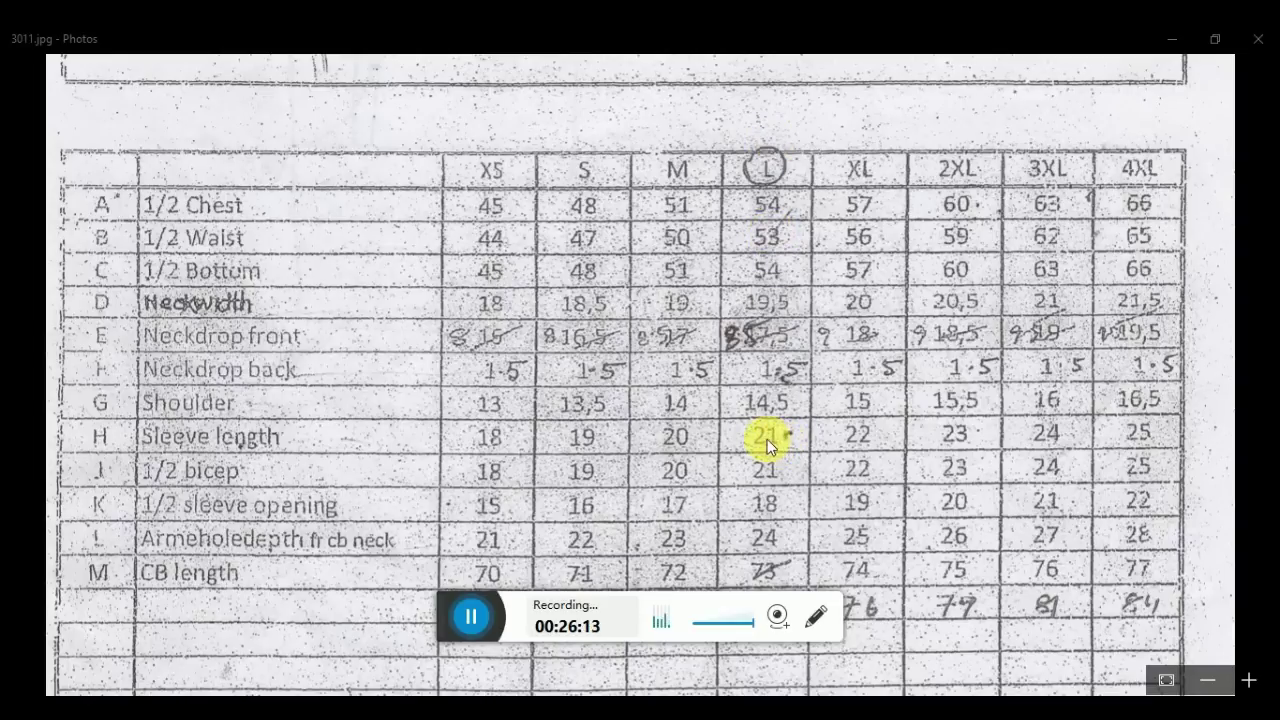
key("alt+Tab")
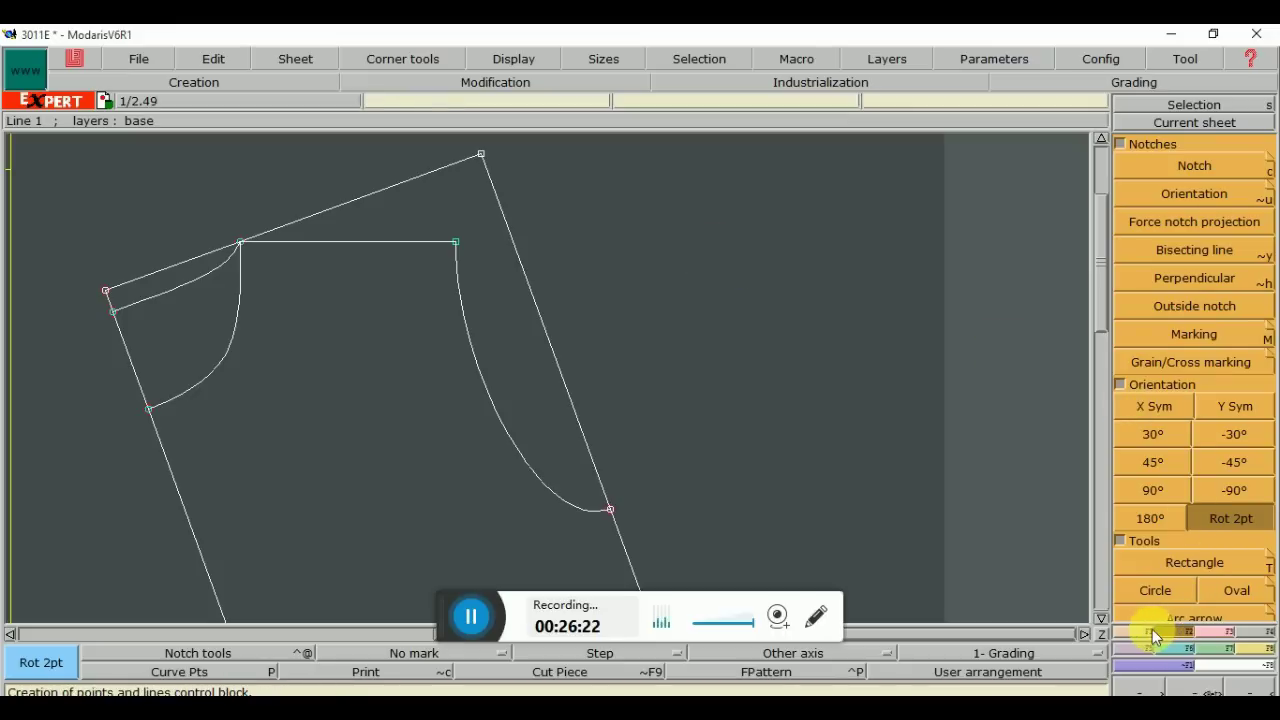
left_click(1123, 631)
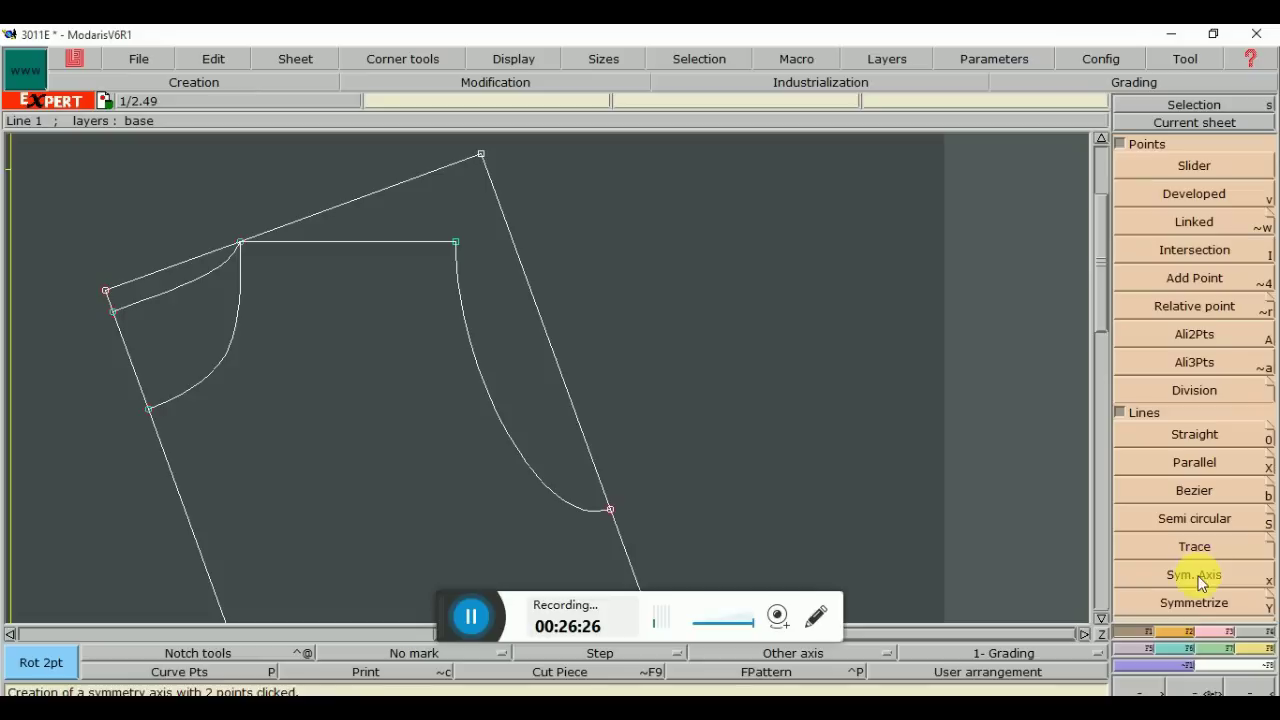
left_click(1206, 632)
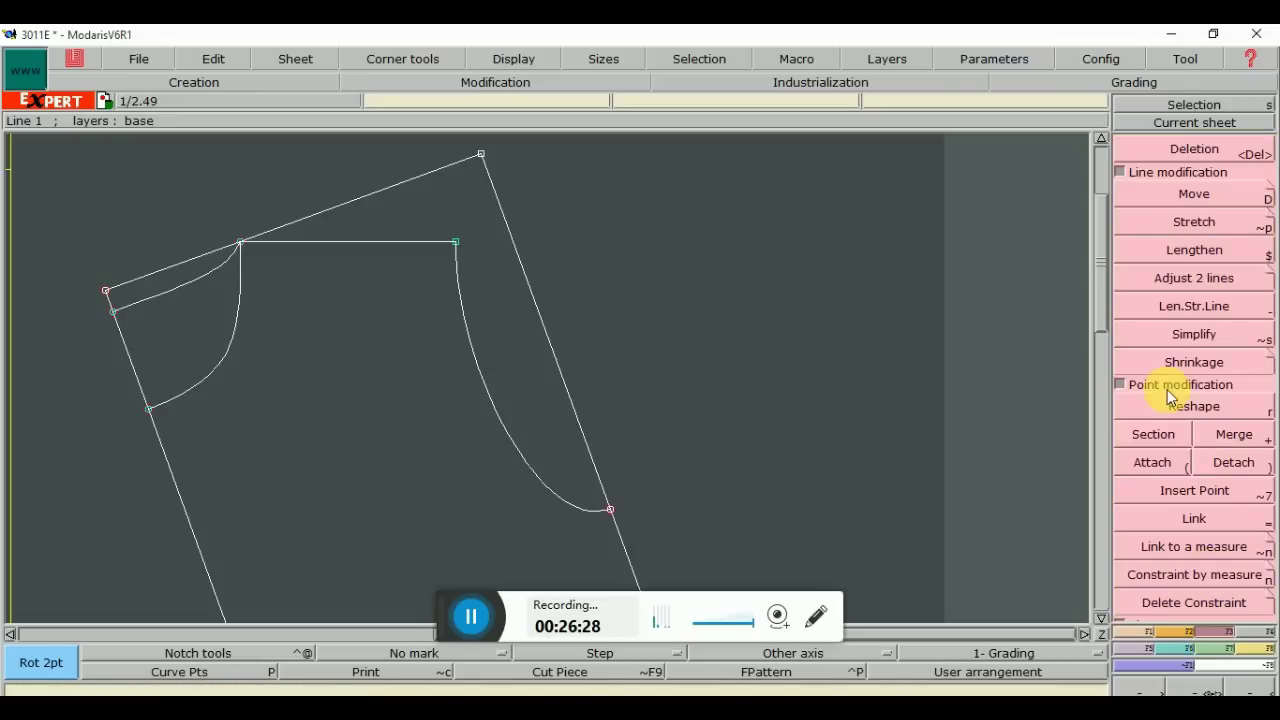
left_click(1213, 318)
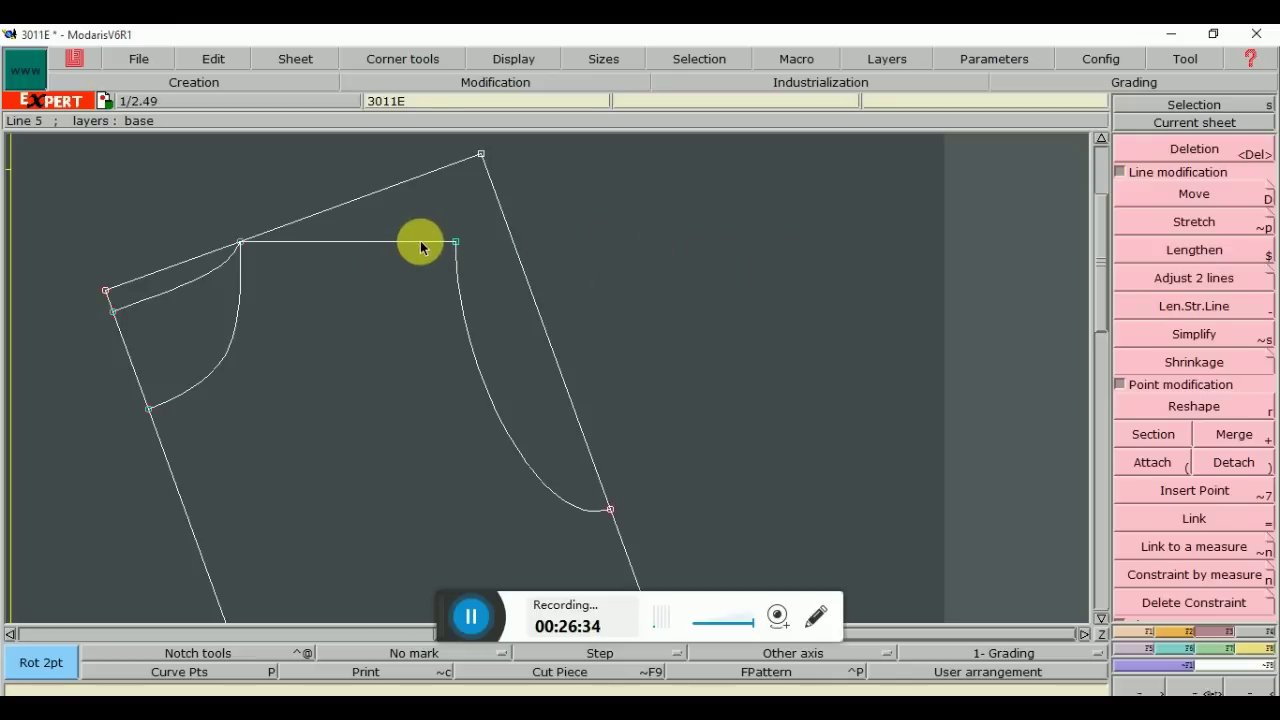
left_click(1176, 304)
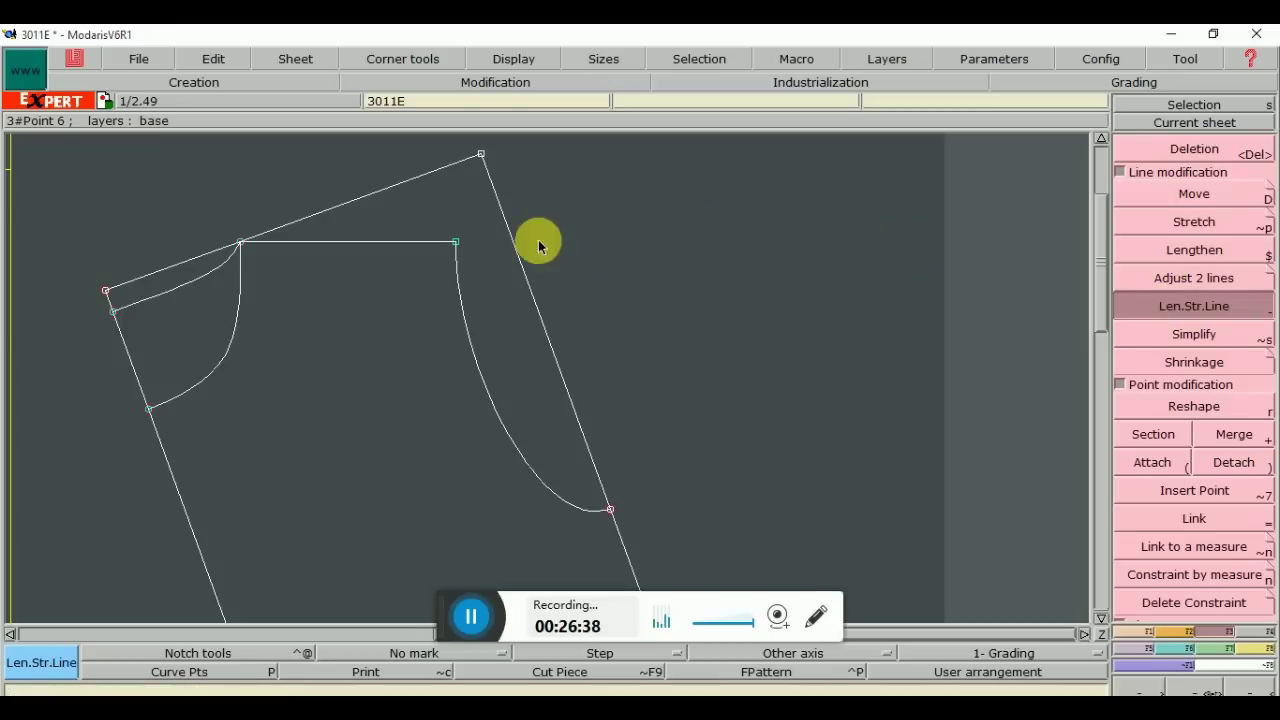
left_click(423, 244)
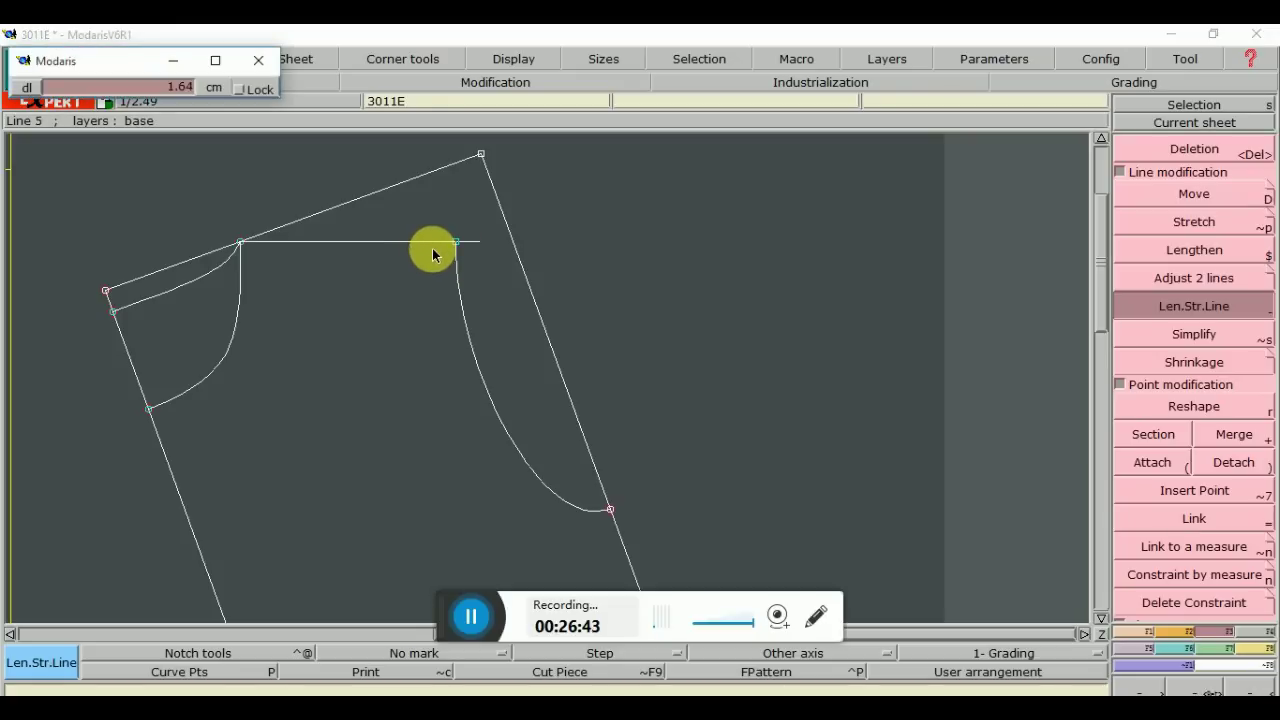
left_click(736, 300)
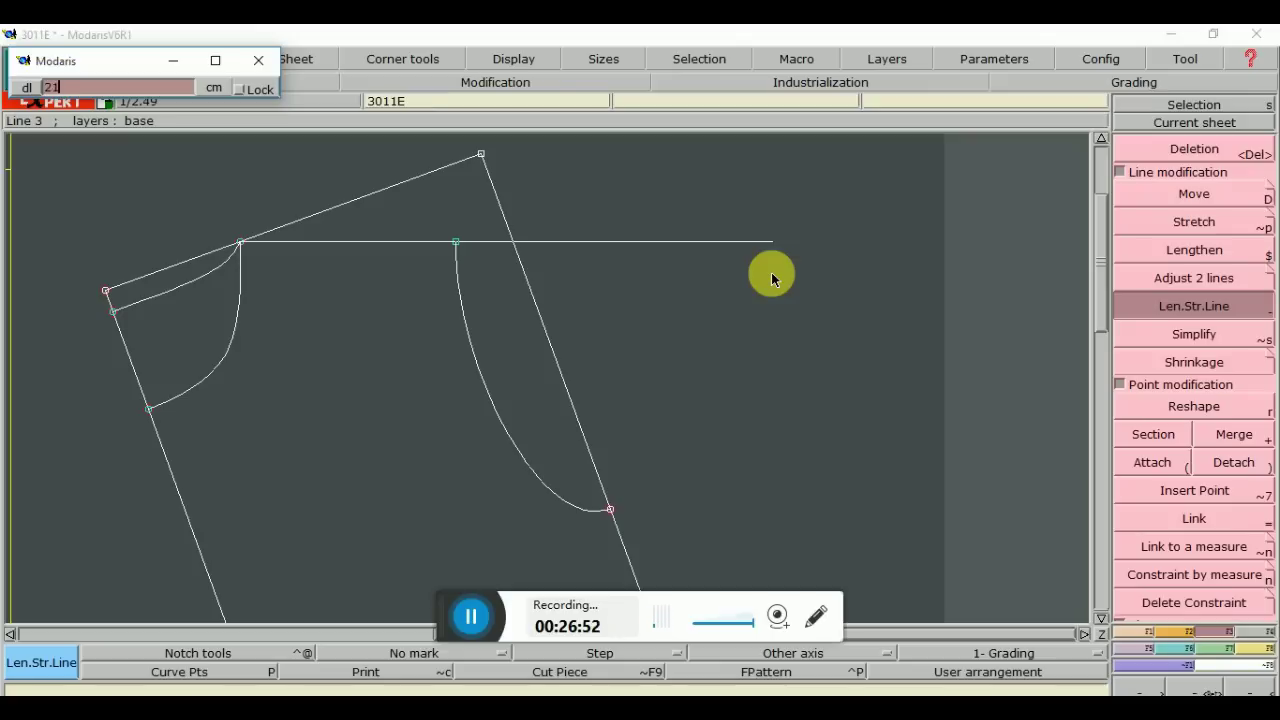
key("Return")
left_click(760, 285)
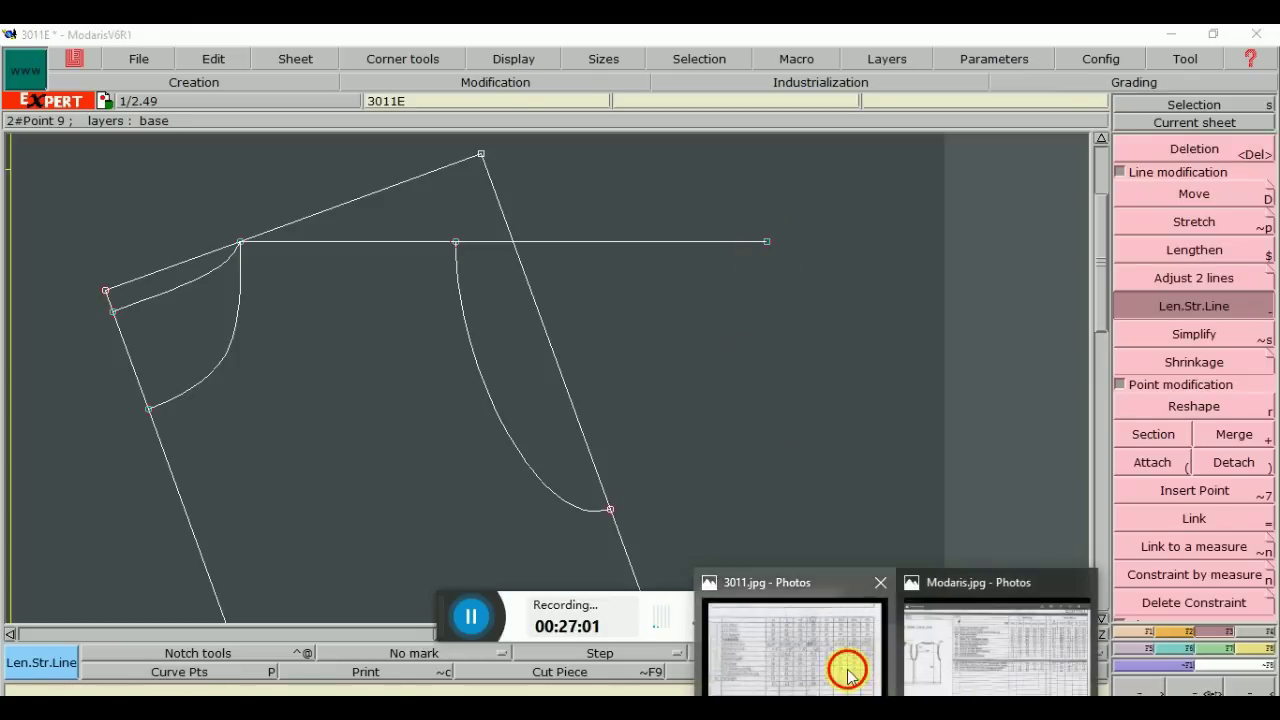
Look up size L's 1/2 sleeve opening in the 3011.jpg spec sheet and activate the Straight line tool
left_click(843, 666)
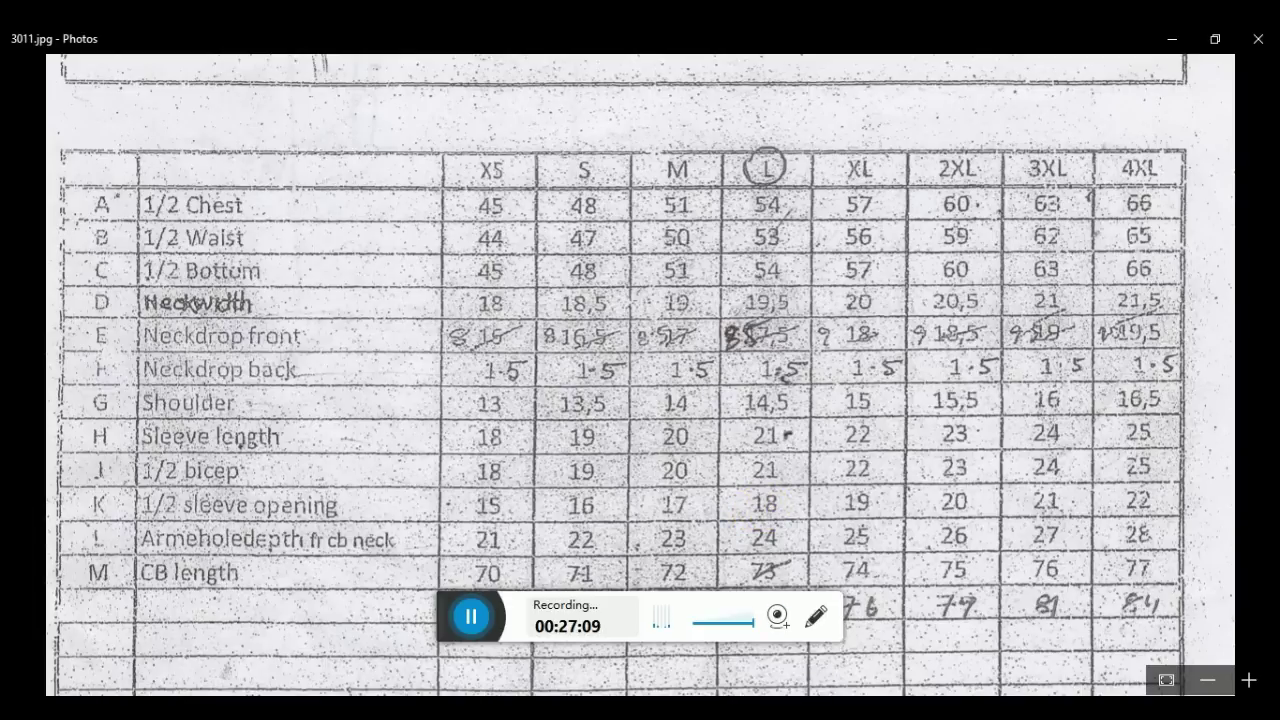
key("alt+Tab")
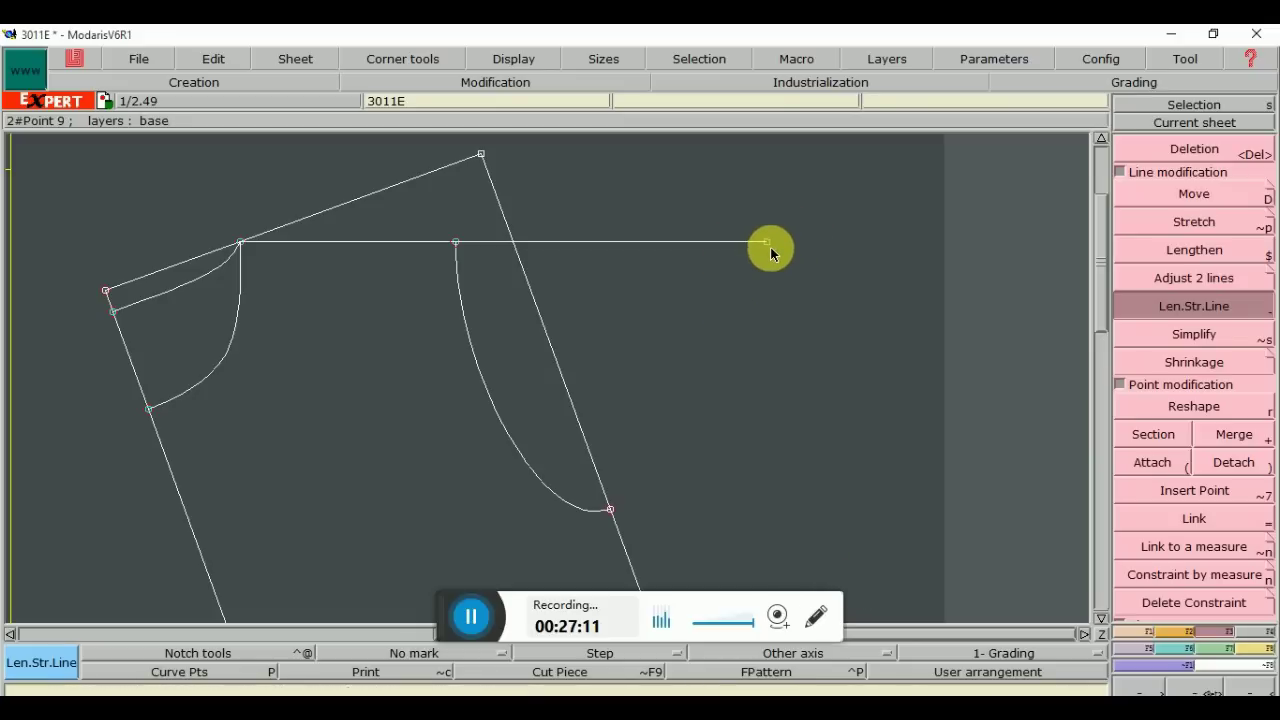
left_click(1137, 633)
left_click(1172, 433)
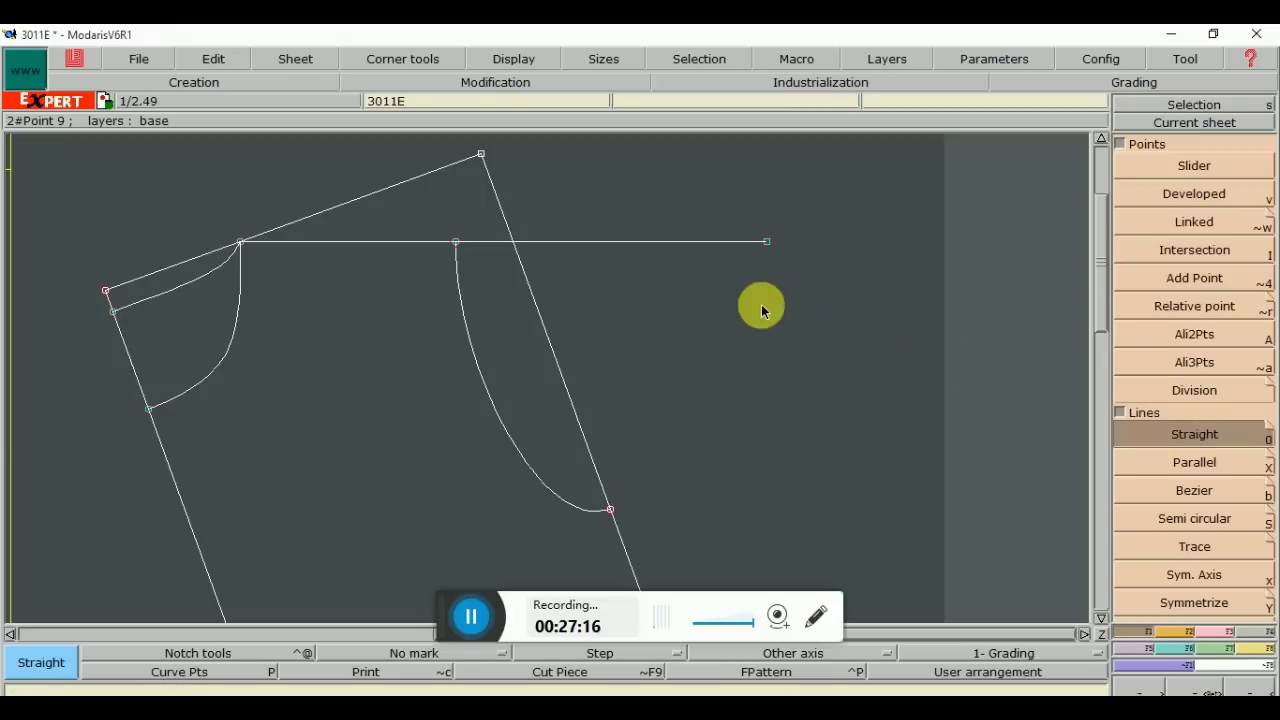
left_click(767, 242)
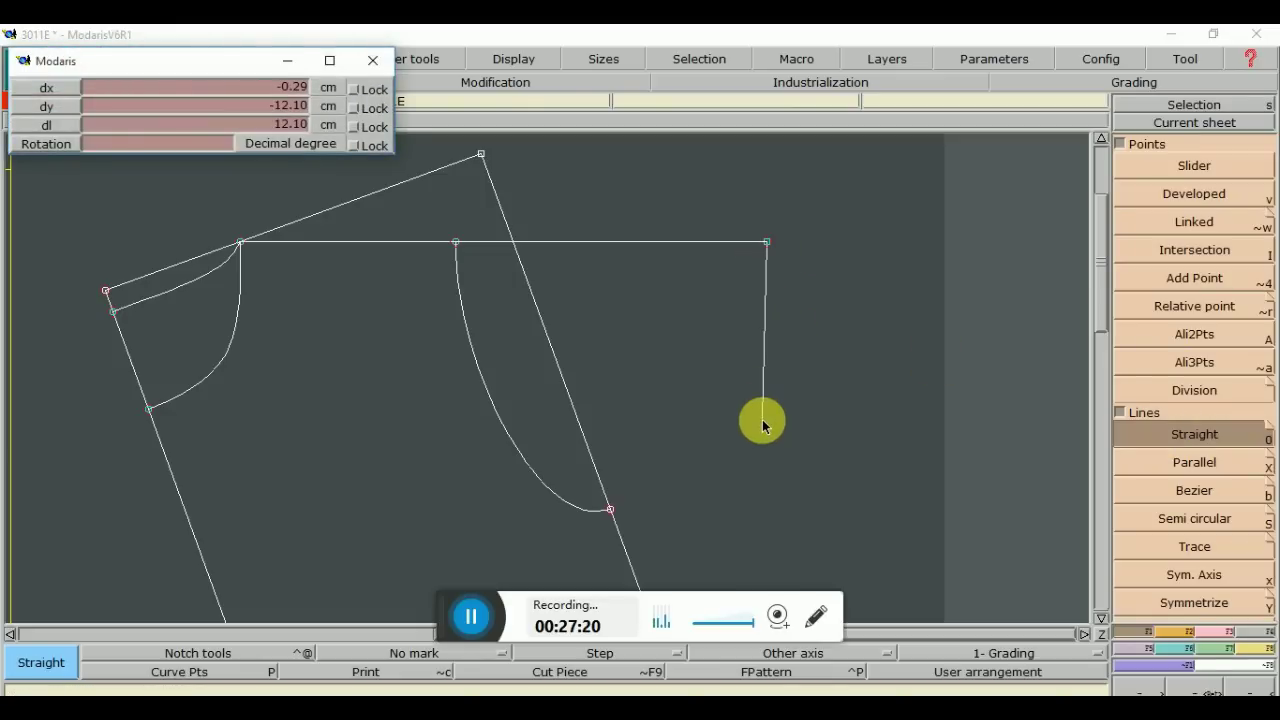
key("Tab")
key("shift+Tab")
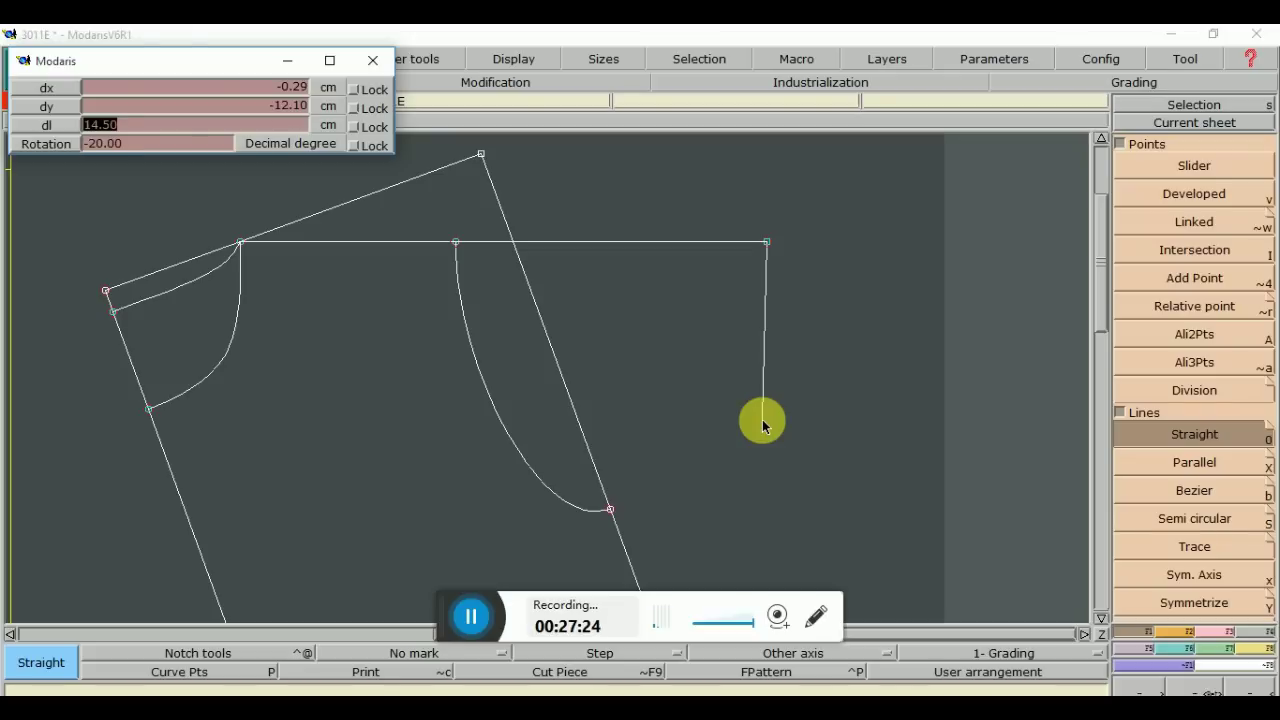
key("Return")
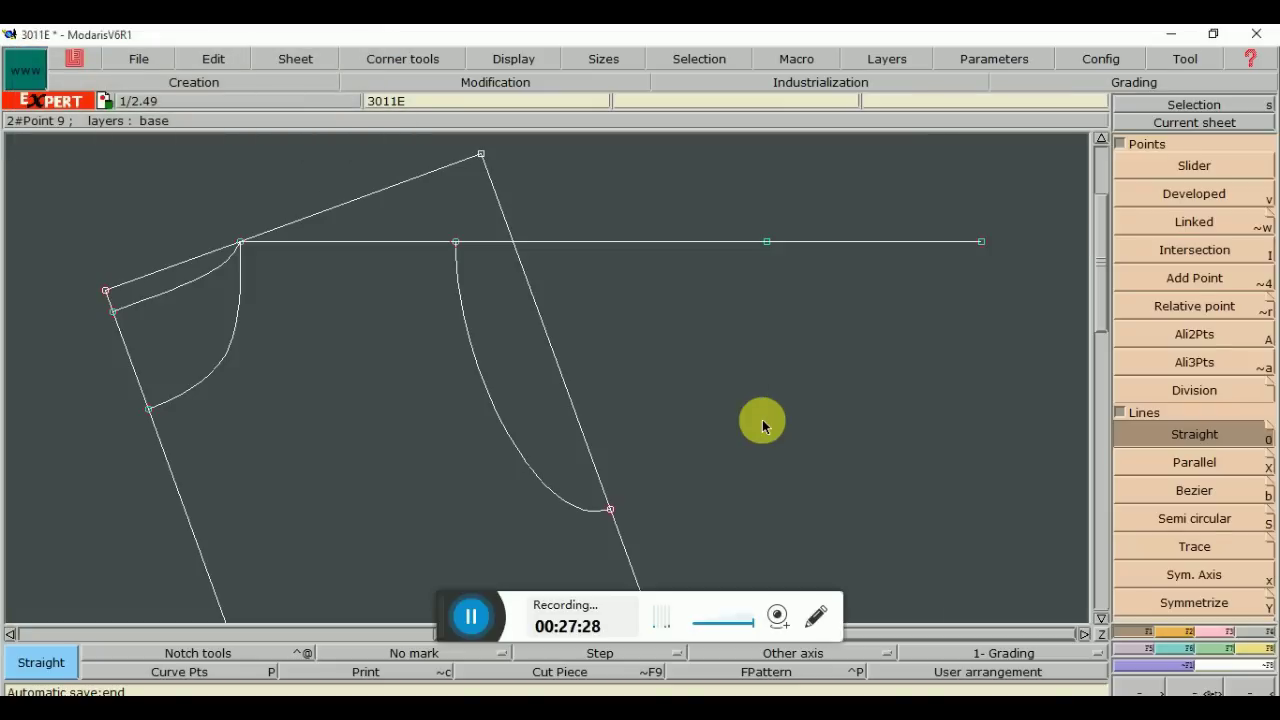
key("ctrl+z")
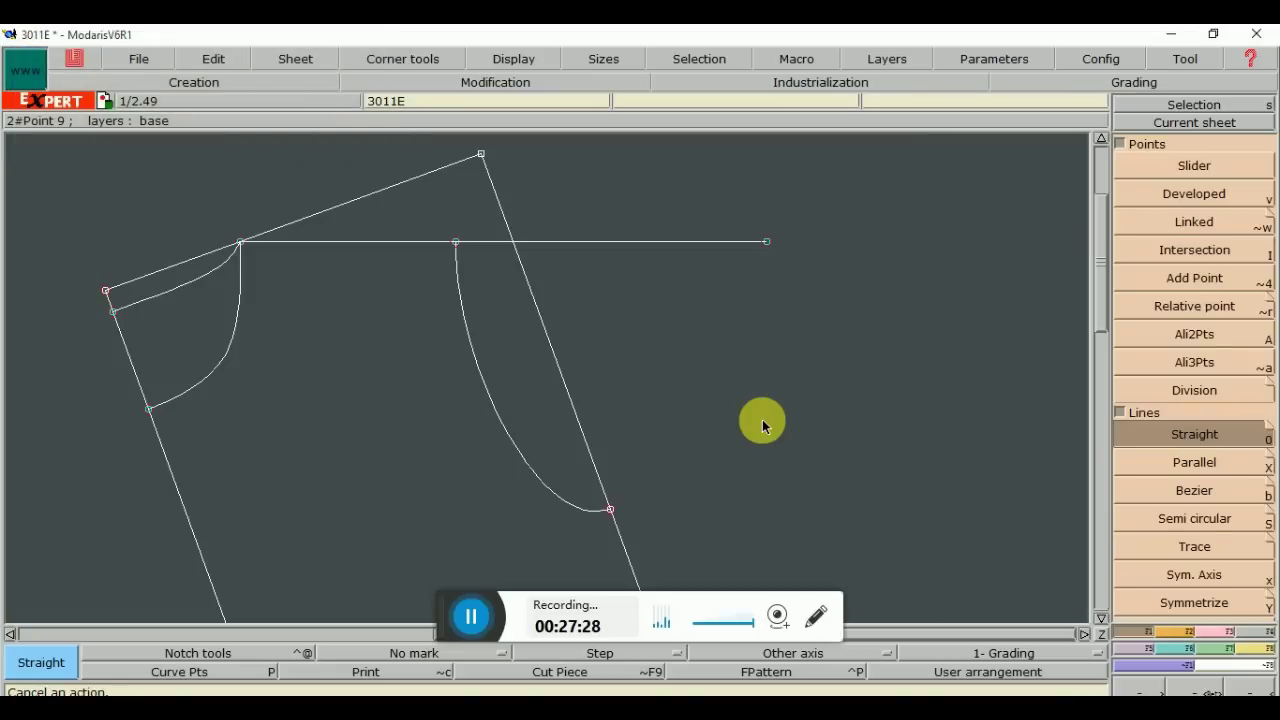
Draw the straight sleeve opening line down from the outer end of the lengthened shoulder line with dx 0 and dy -18 cm
left_click(767, 241)
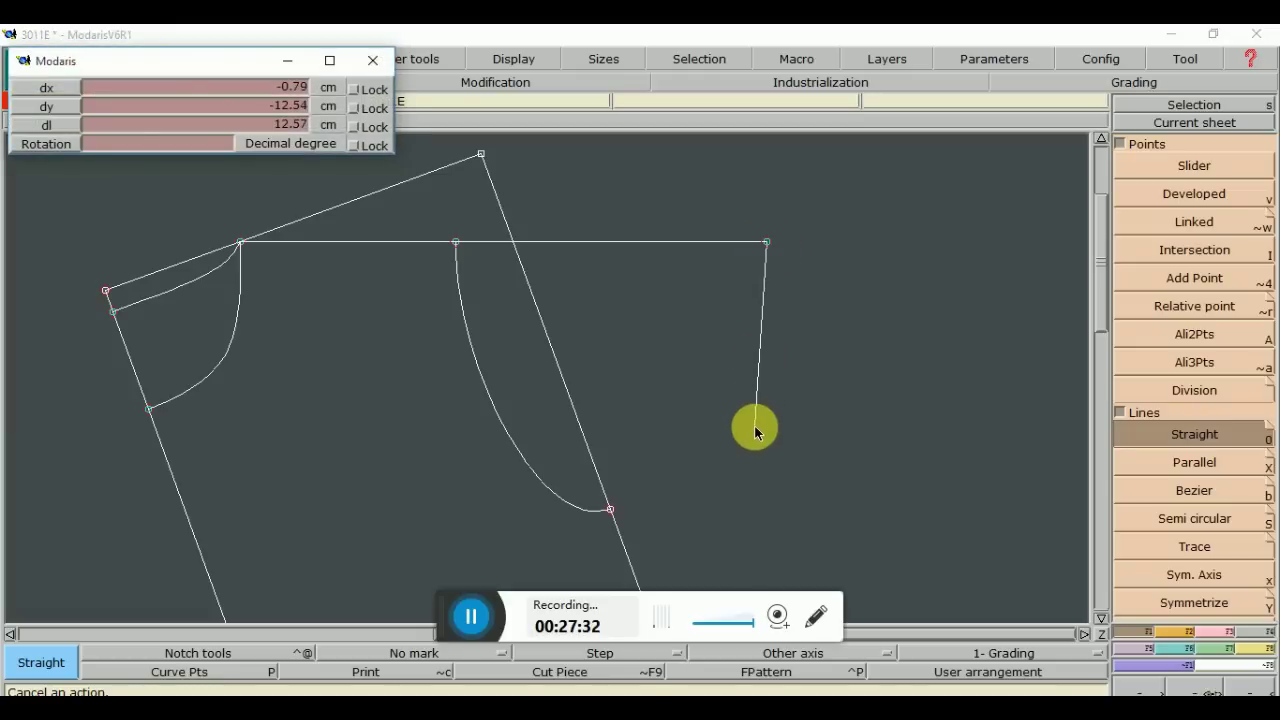
type("-20")
key("BackSpace")
type("14.5")
key("BackSpace")
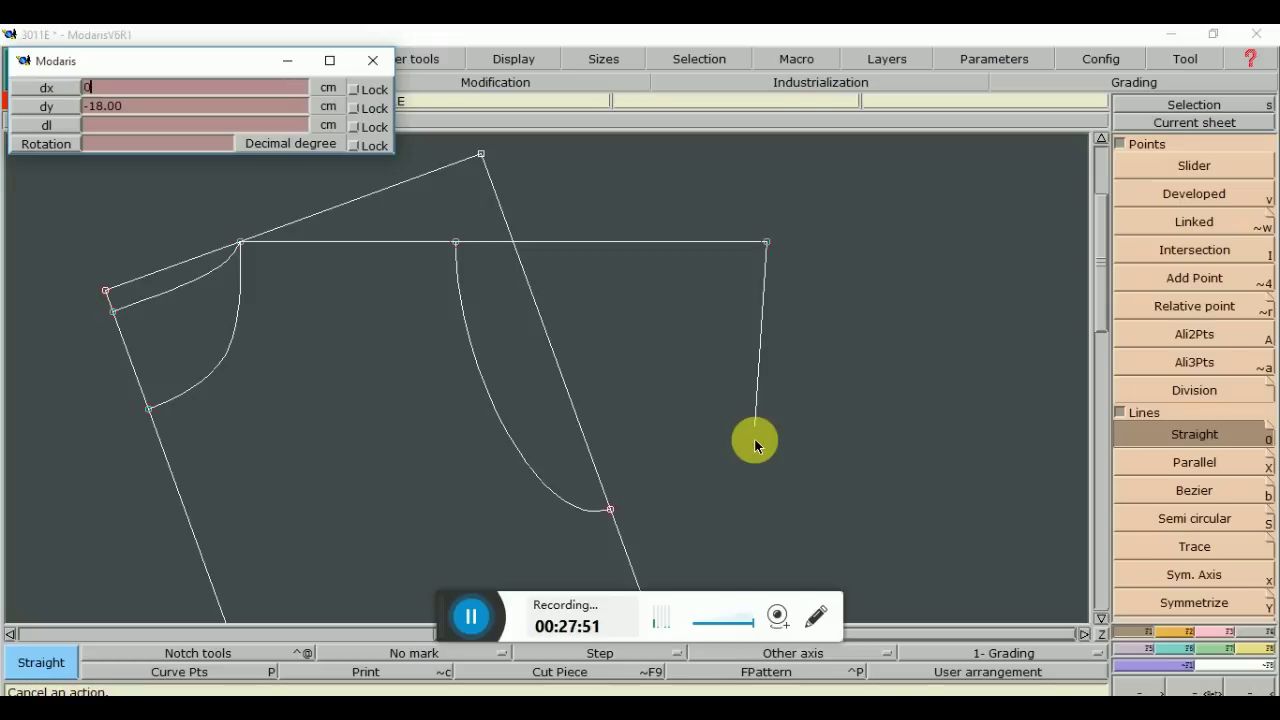
key("Return")
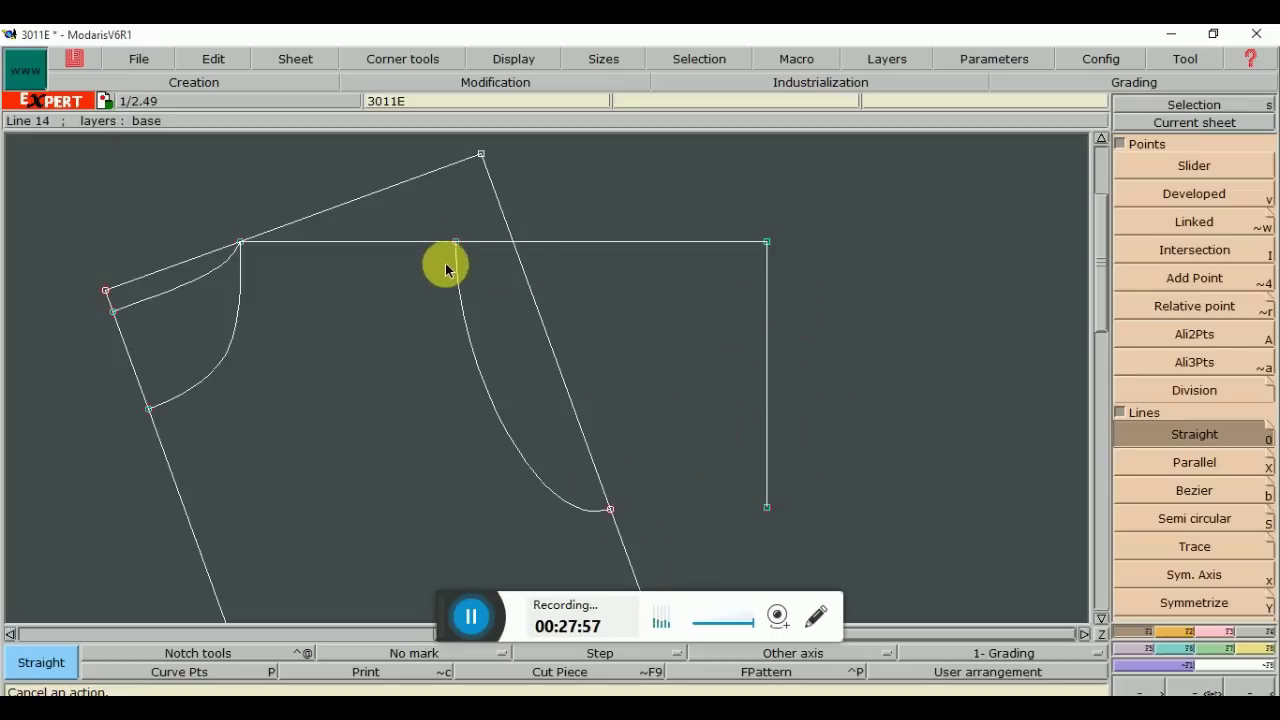
Rotate the sheet with Rot 2pt through the centre back top corner and the neck point so the body's top line lies horizontal
left_click(1188, 631)
left_click(1226, 519)
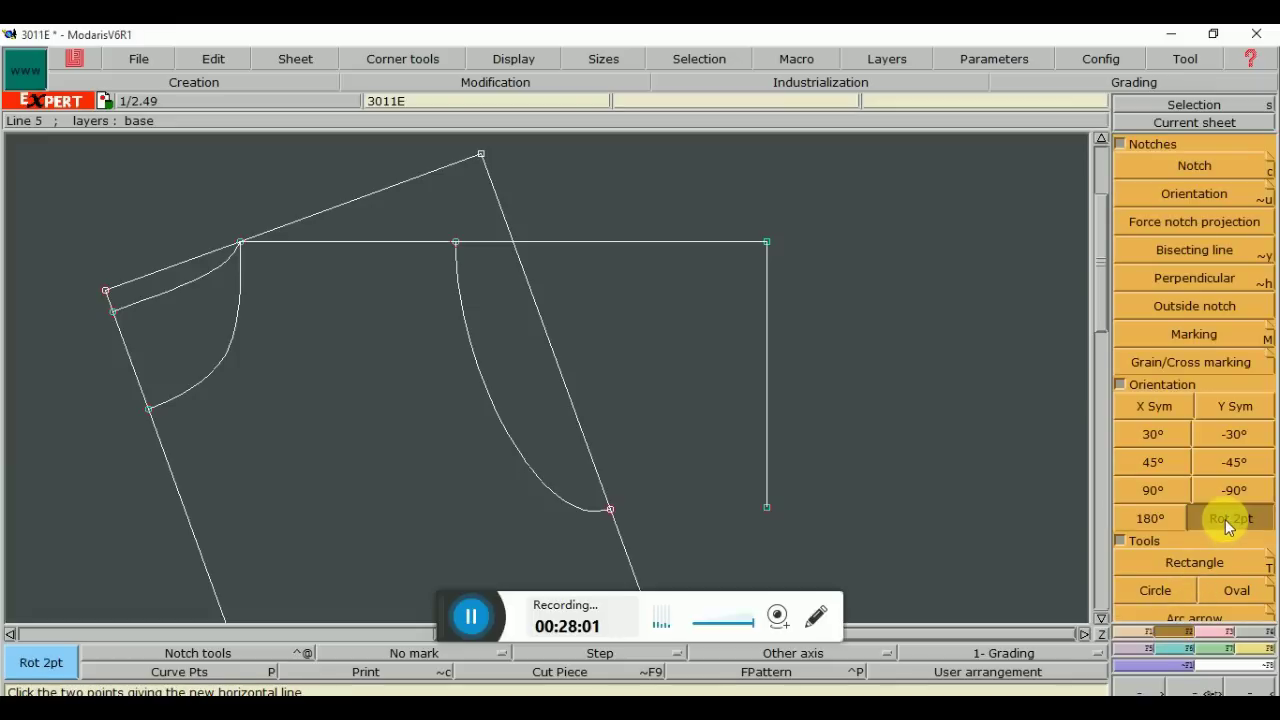
left_click(108, 292)
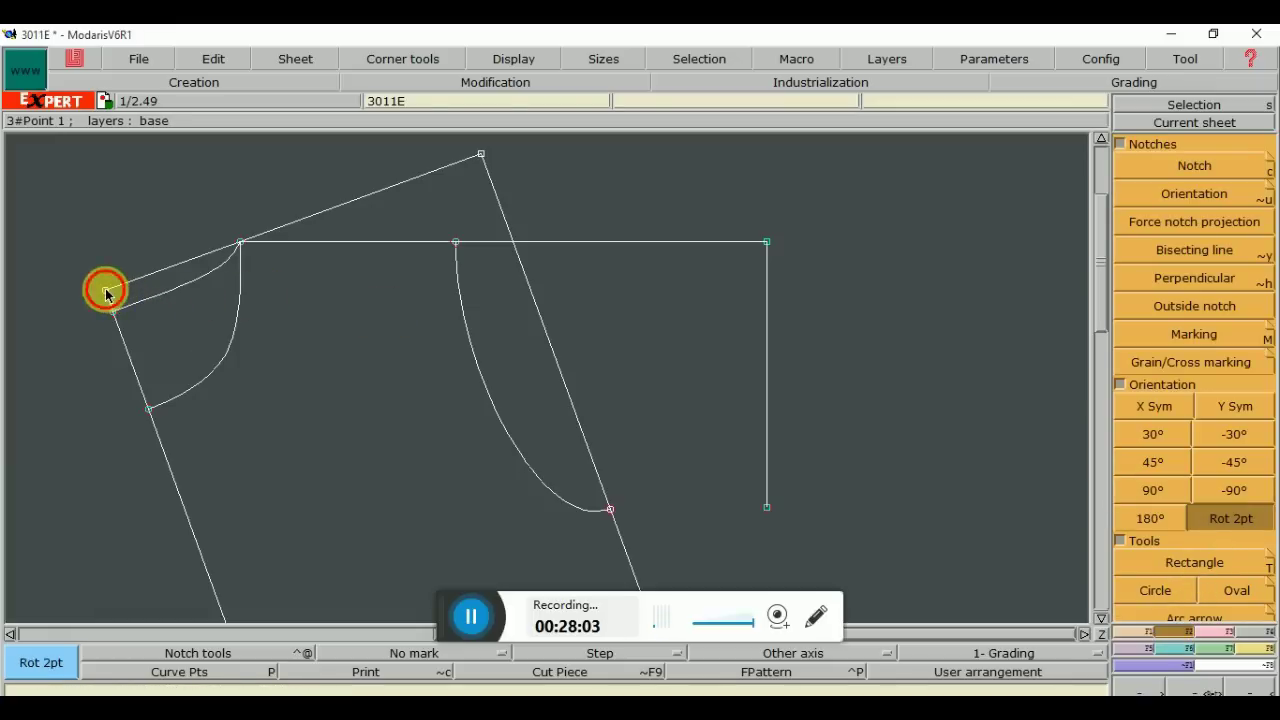
left_click(241, 243)
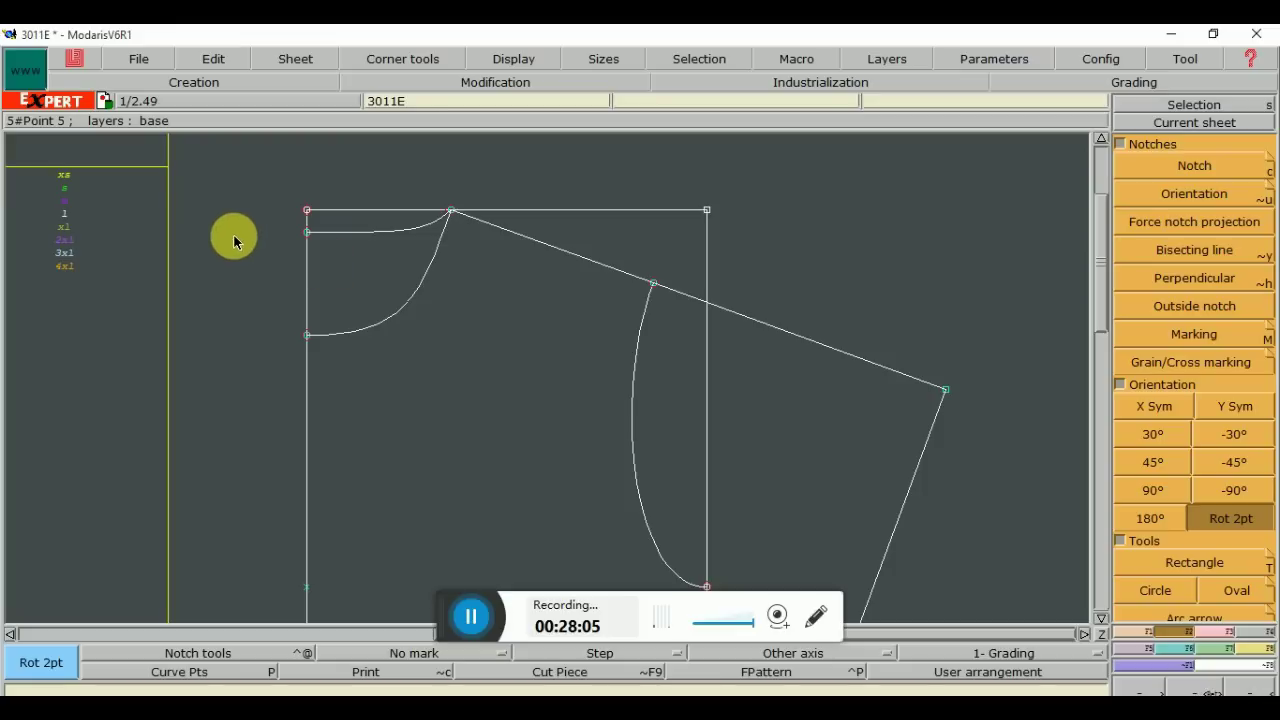
Add a point on the armhole curve about 5 cm below the shoulder tip
left_click(1250, 686)
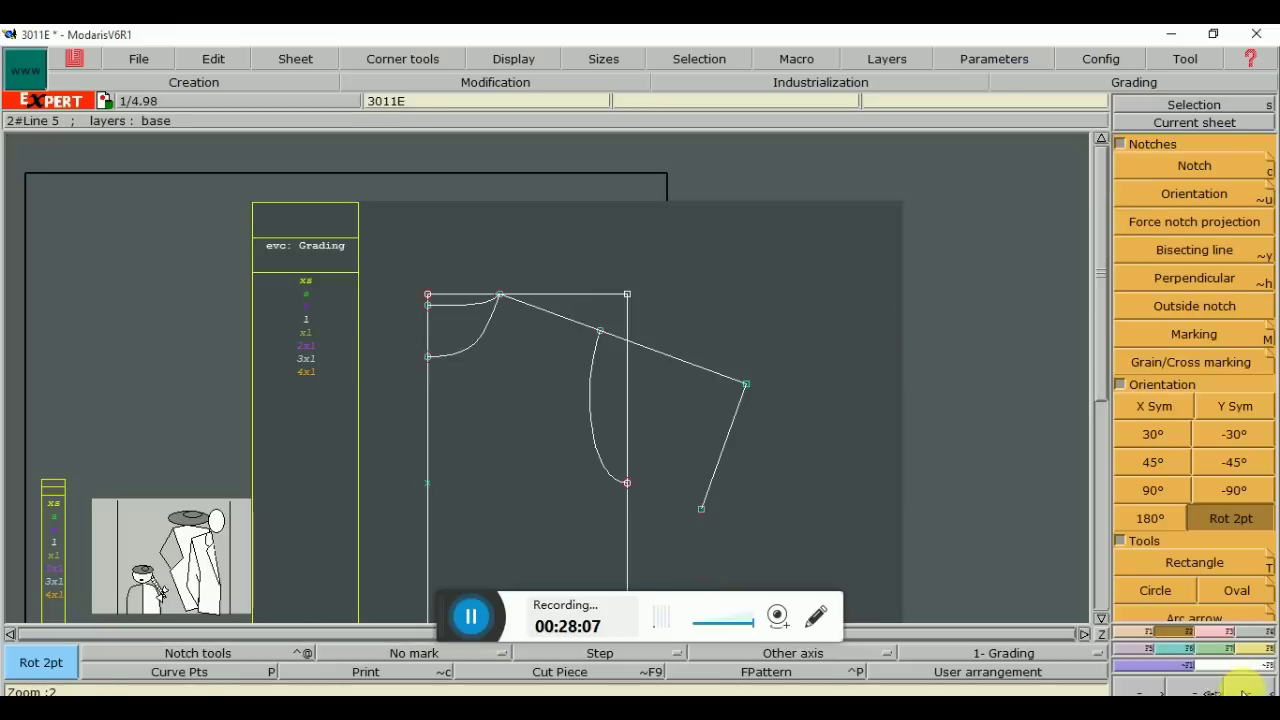
scroll(1095, 308, "down", 1)
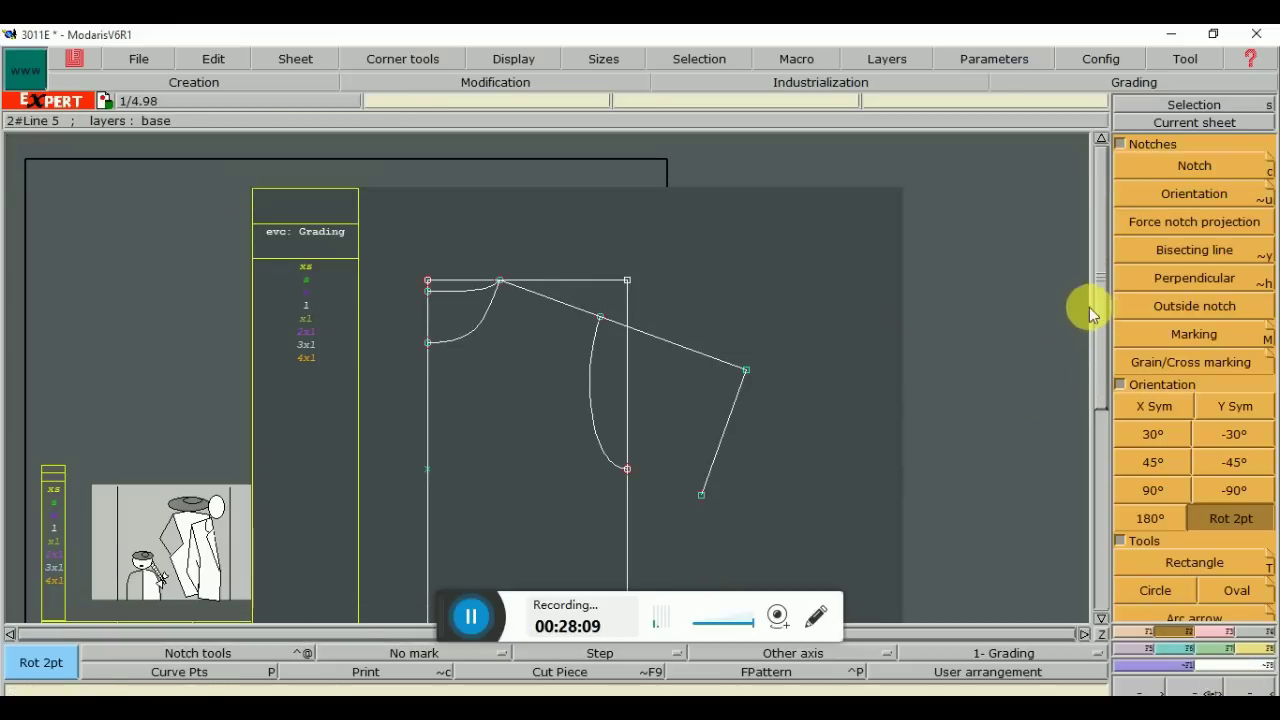
scroll(1100, 360, "down", 3)
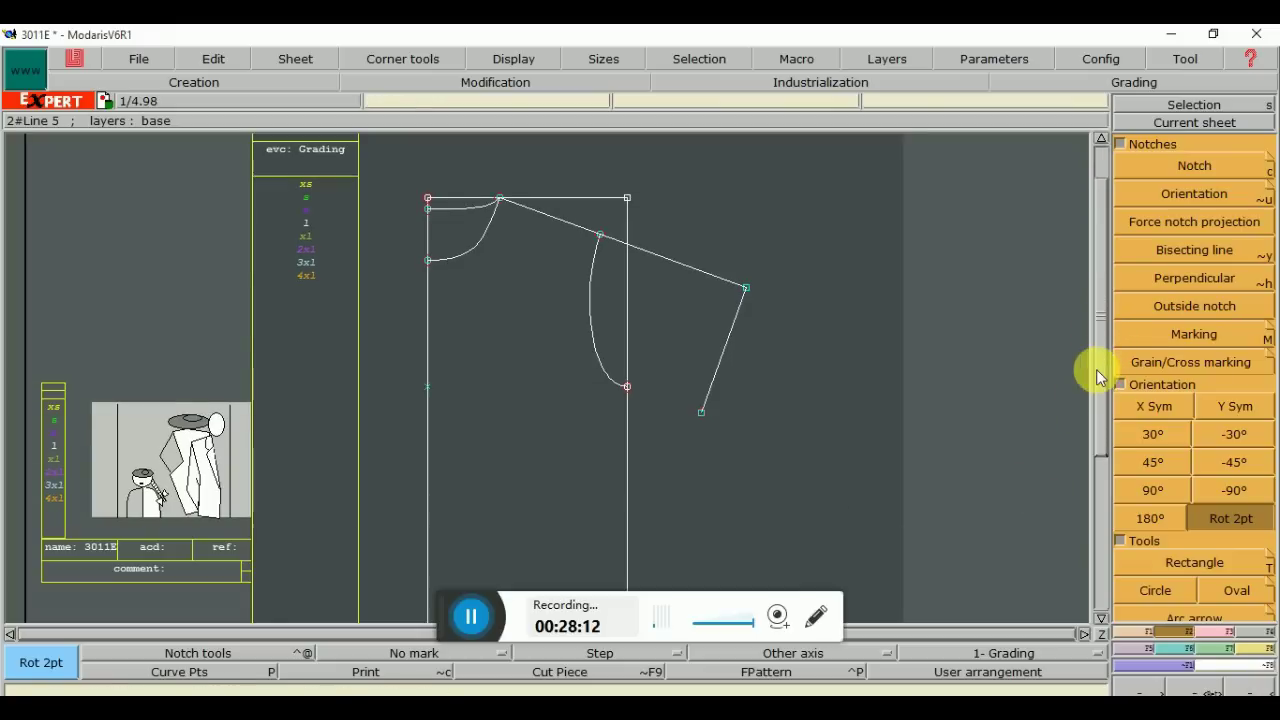
left_click(1200, 690)
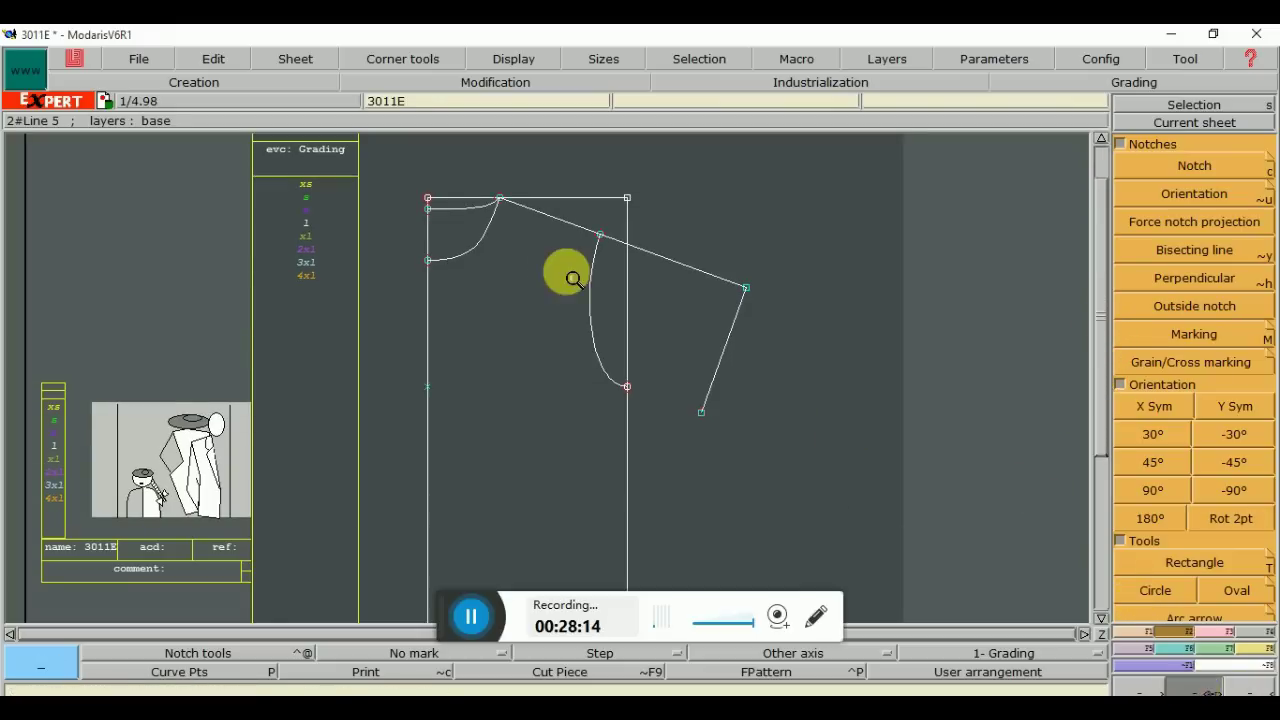
mouse_move(543, 198)
left_mouse_down()
mouse_move(777, 449)
mouse_move(763, 423)
left_mouse_up()
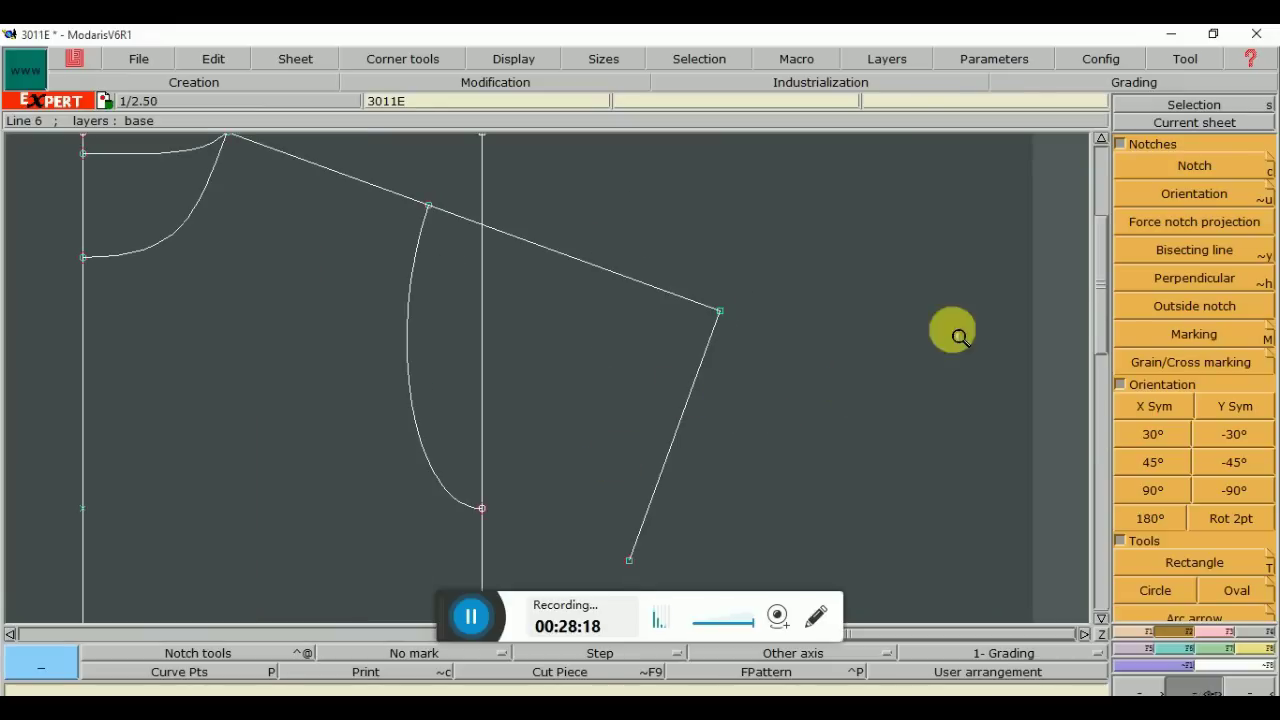
left_click(1130, 634)
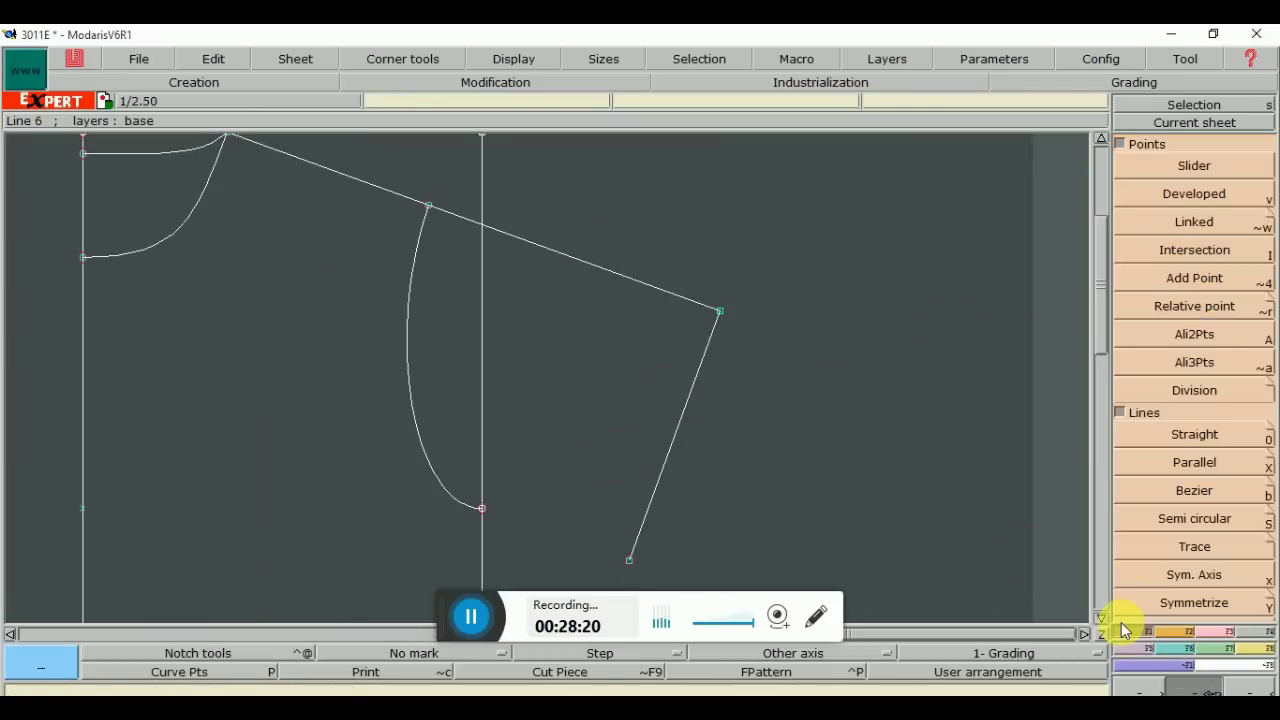
left_click(1166, 278)
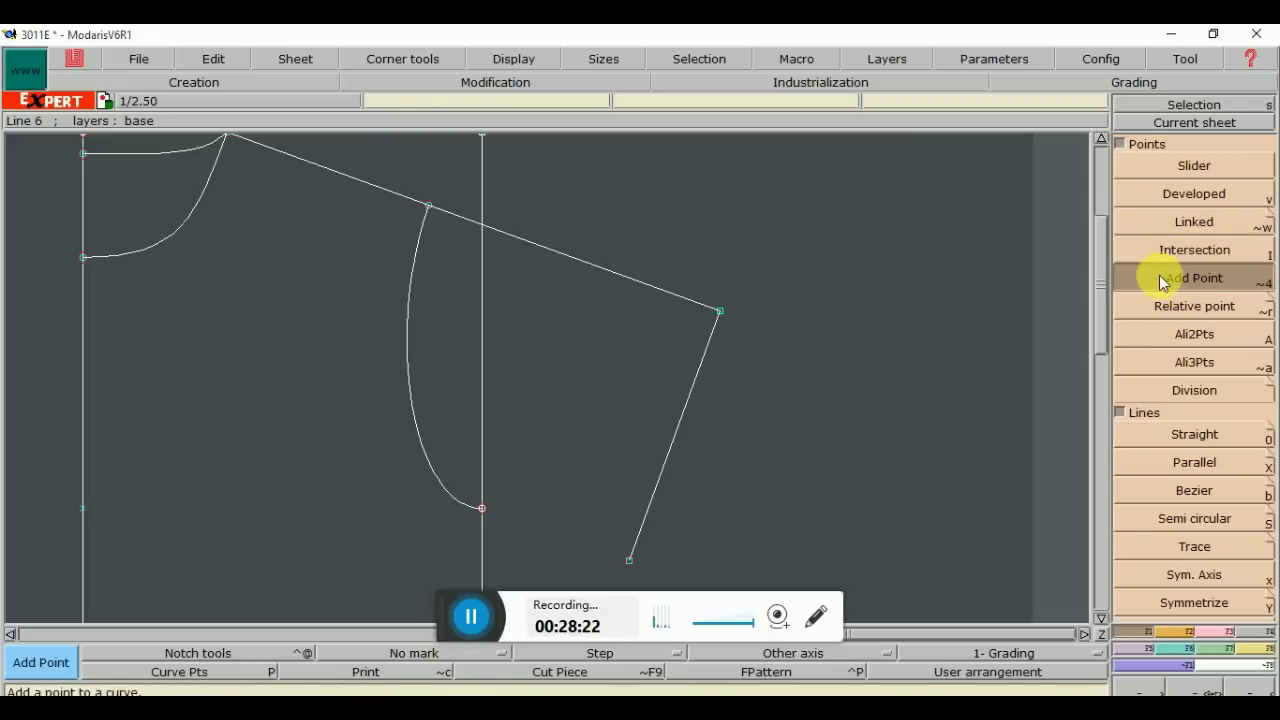
left_click(429, 208)
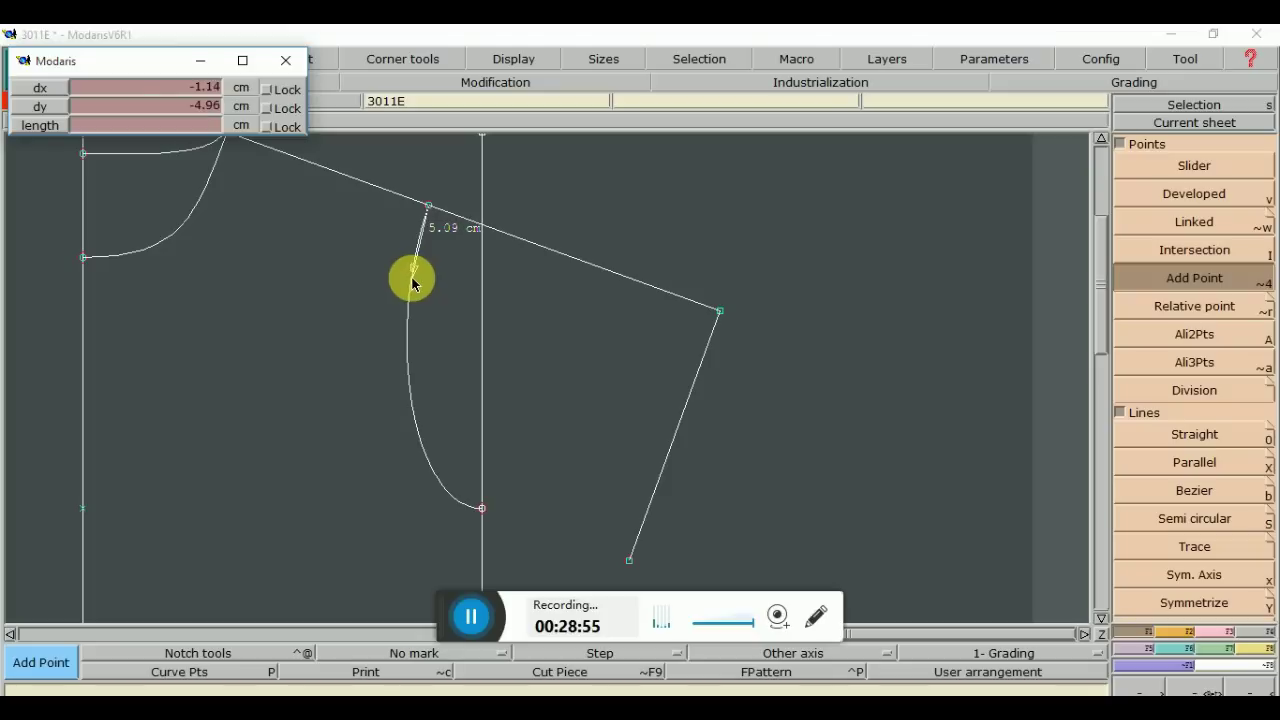
left_click(412, 280)
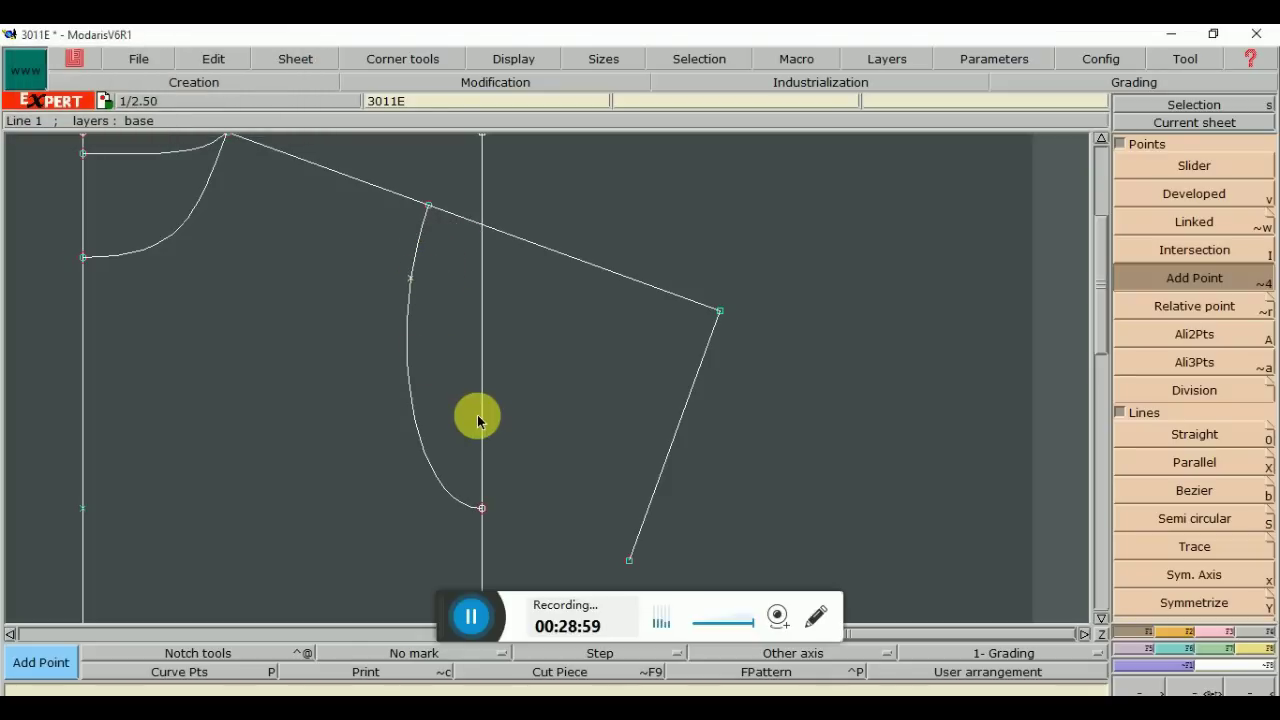
Place a relative point just below the armhole's underarm end, with dx 0.5 cm and dy about -2.5 cm
scroll(1098, 314, "down", 1)
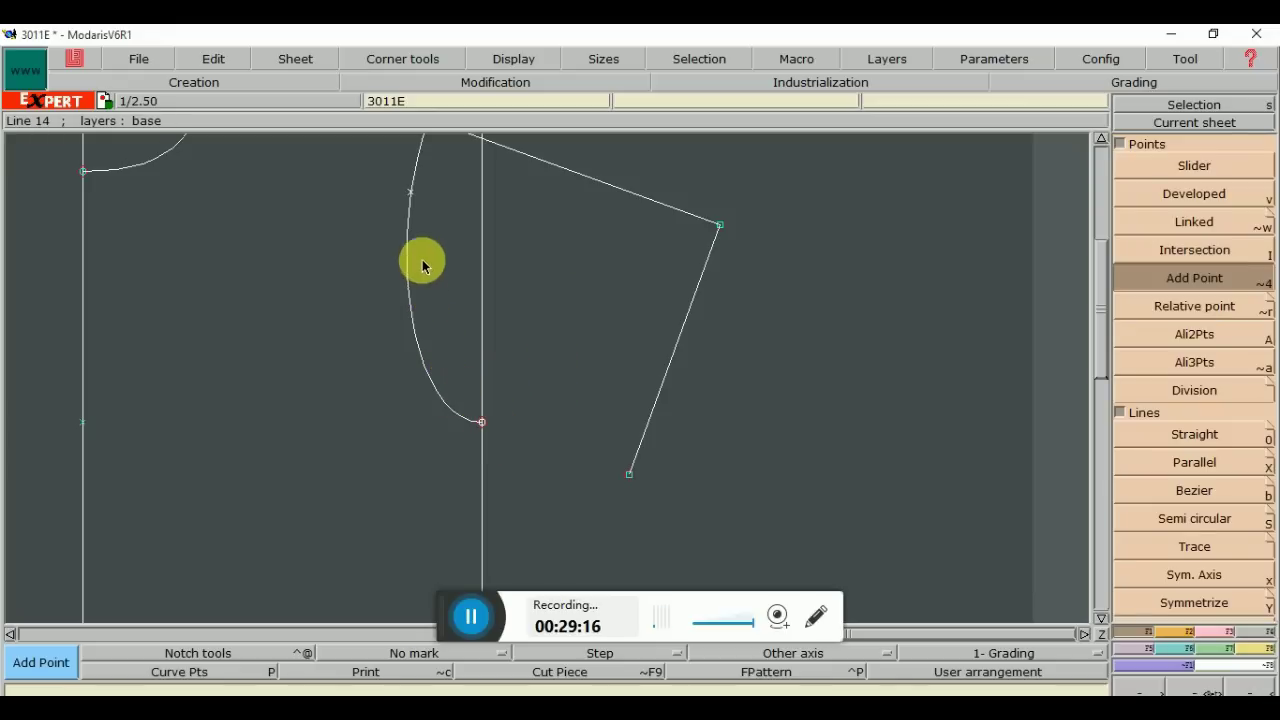
left_click(484, 424)
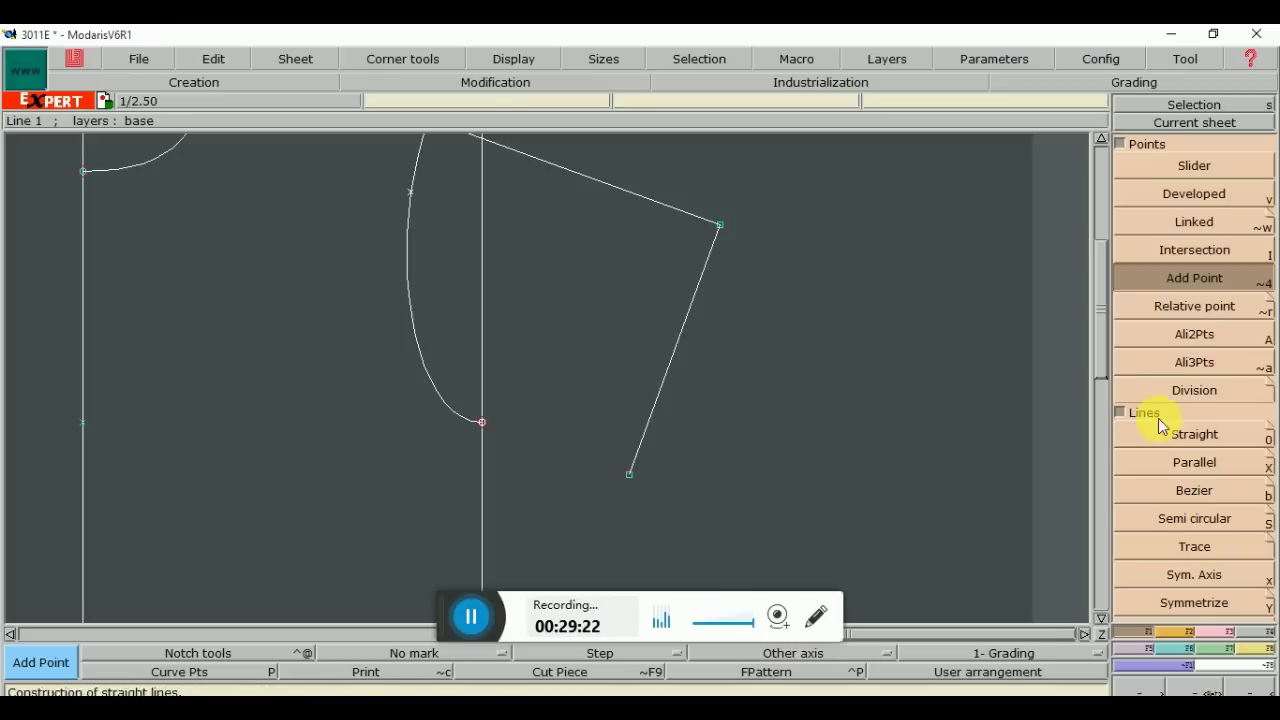
left_click(1176, 305)
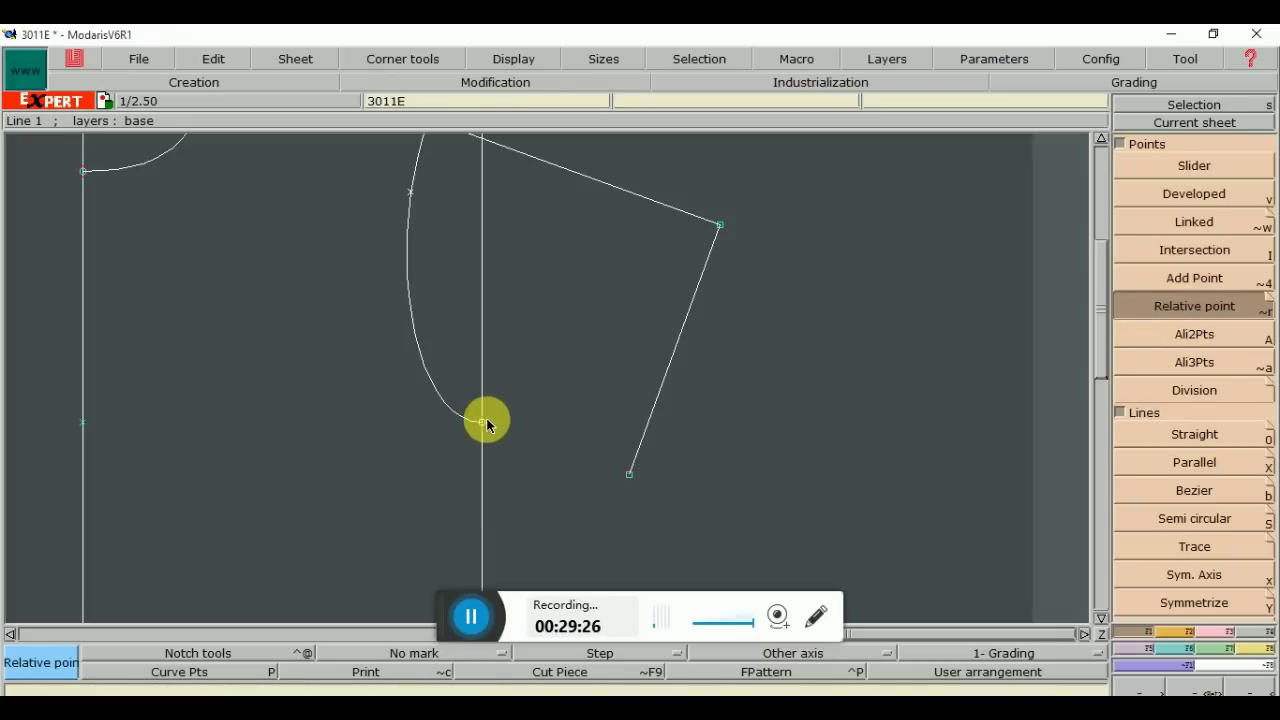
left_click(492, 453)
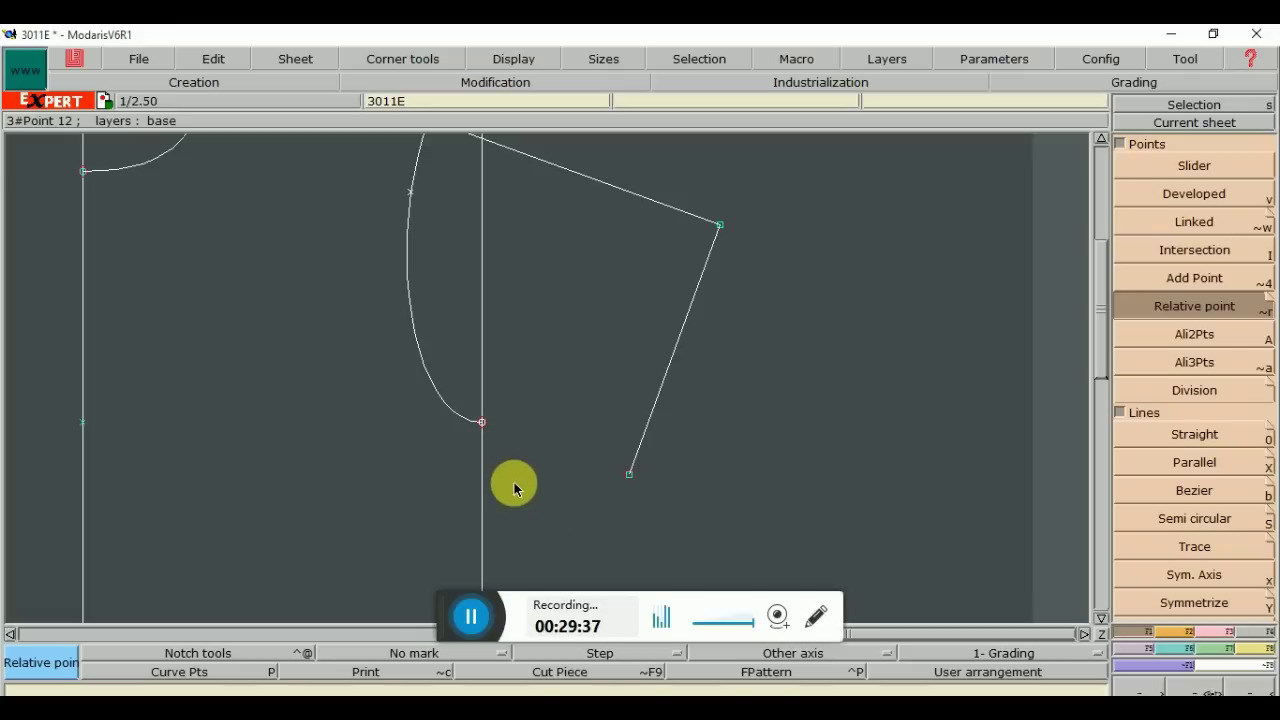
left_click(484, 426)
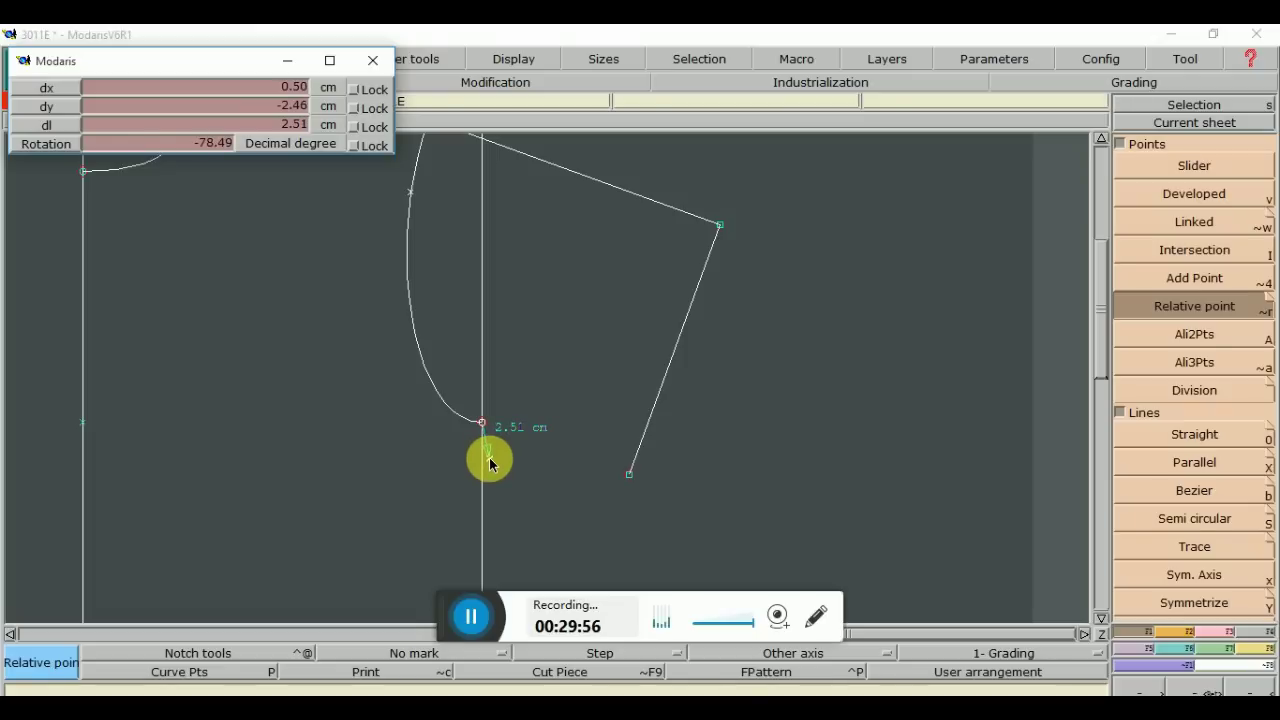
left_click(490, 462)
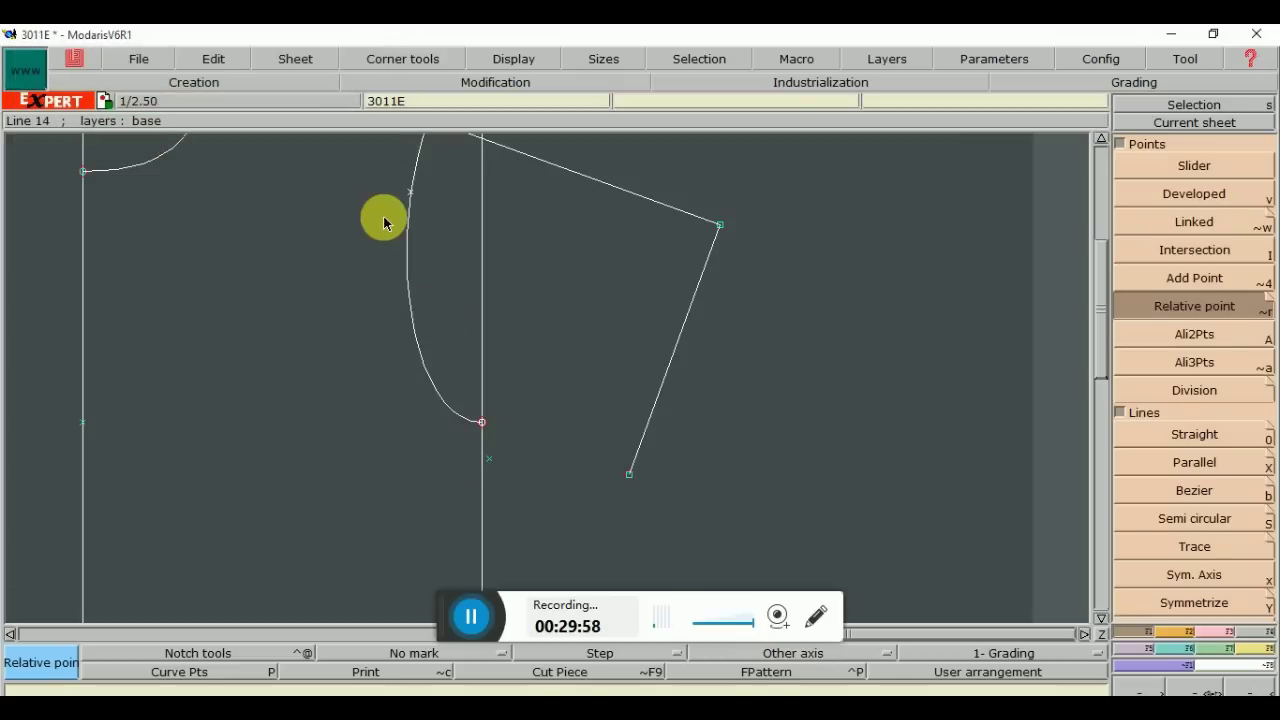
Draw a straight line from the added point on the armhole curve to the relative point below the underarm
left_click(410, 195)
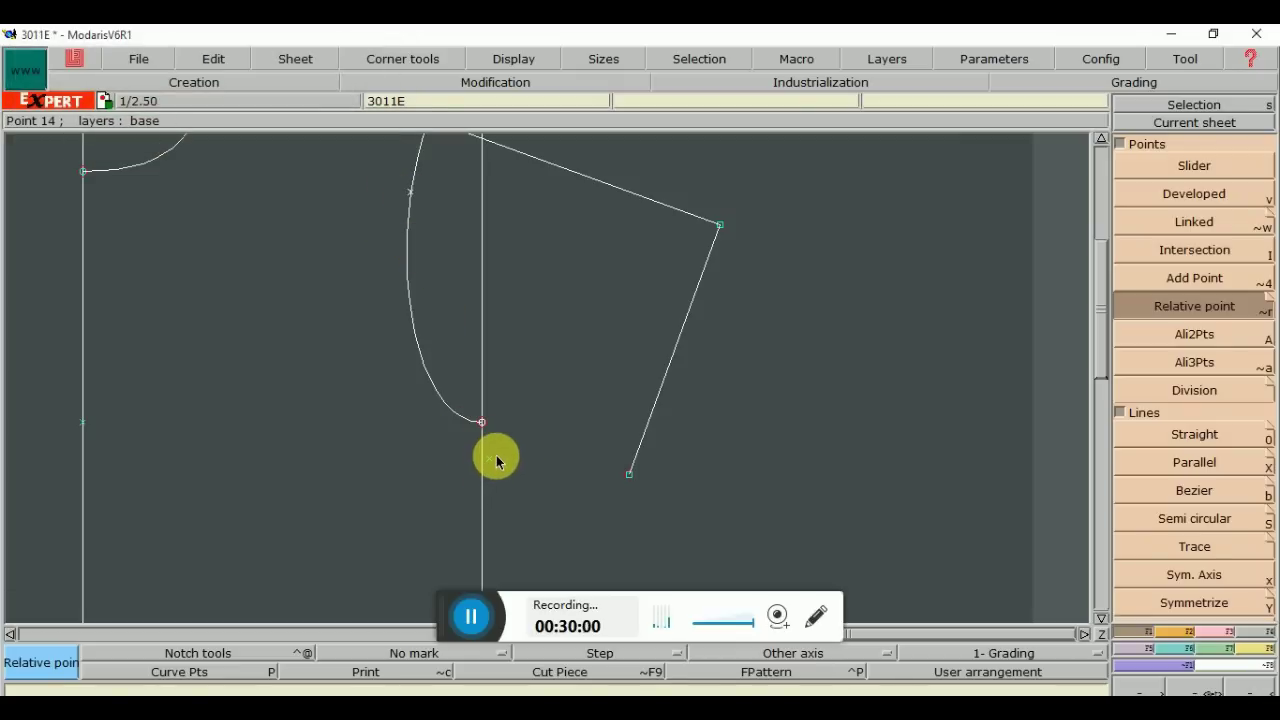
left_click(1205, 434)
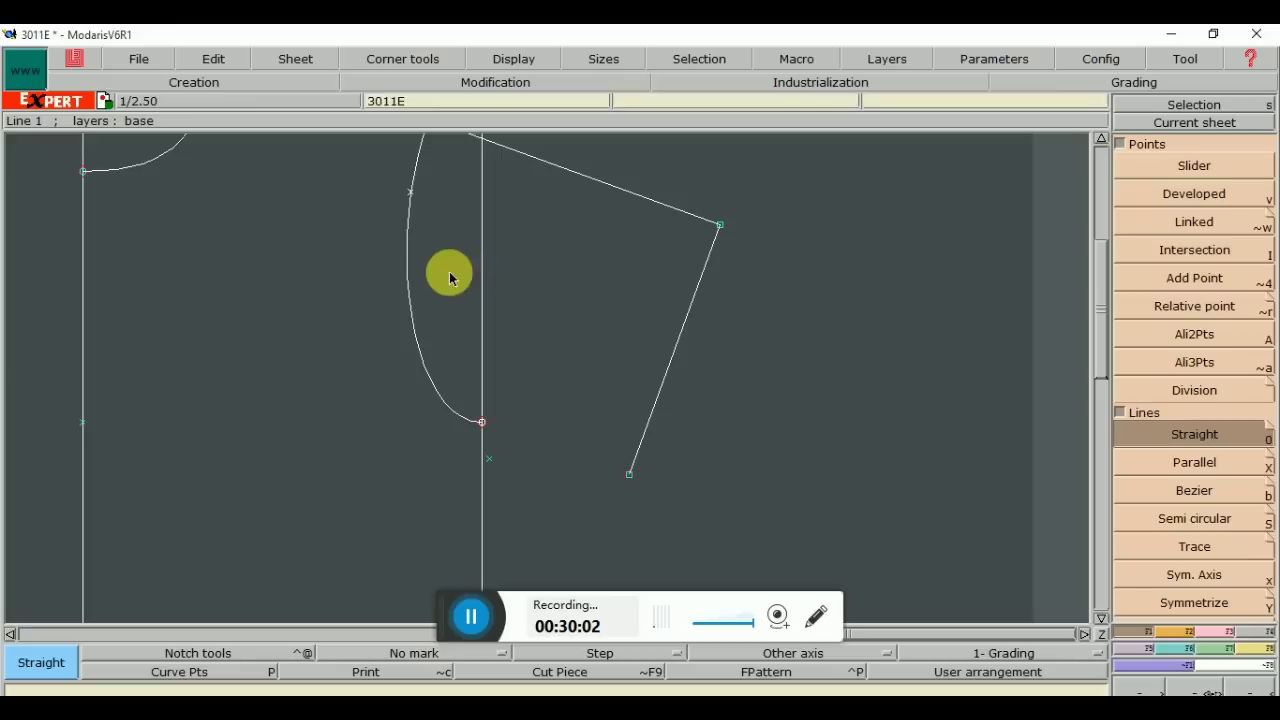
left_click(412, 194)
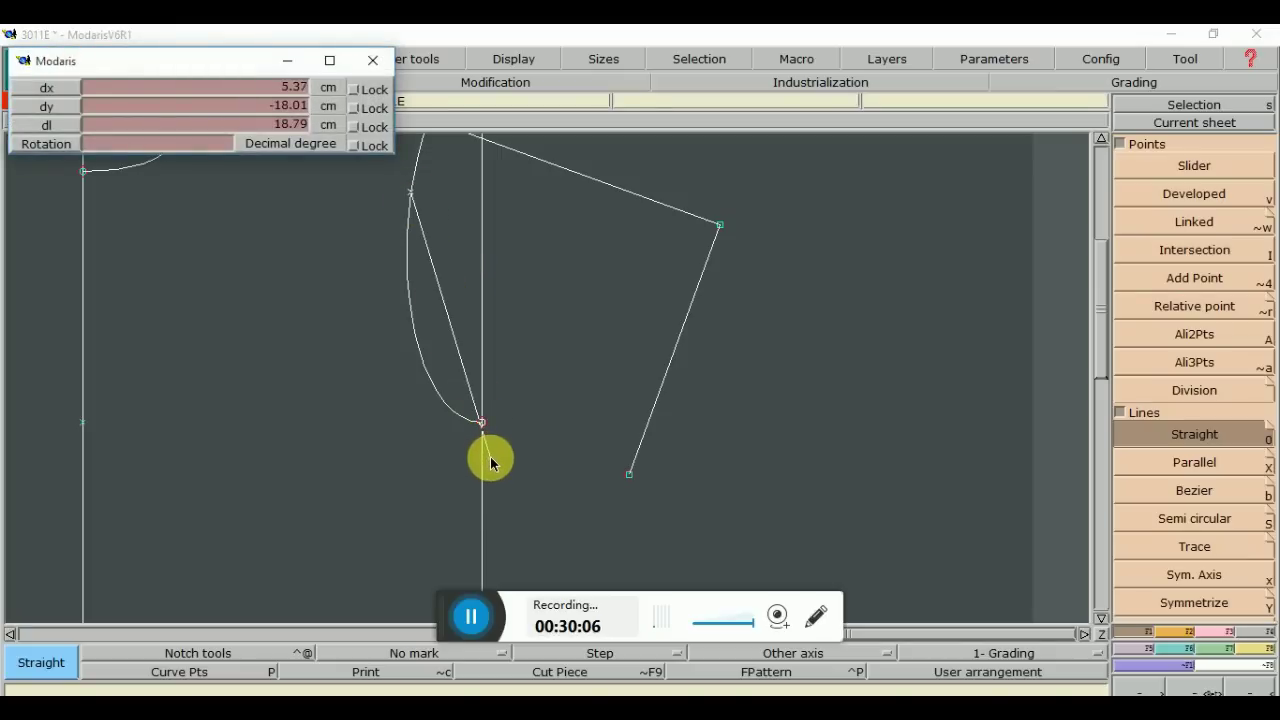
left_click(490, 462)
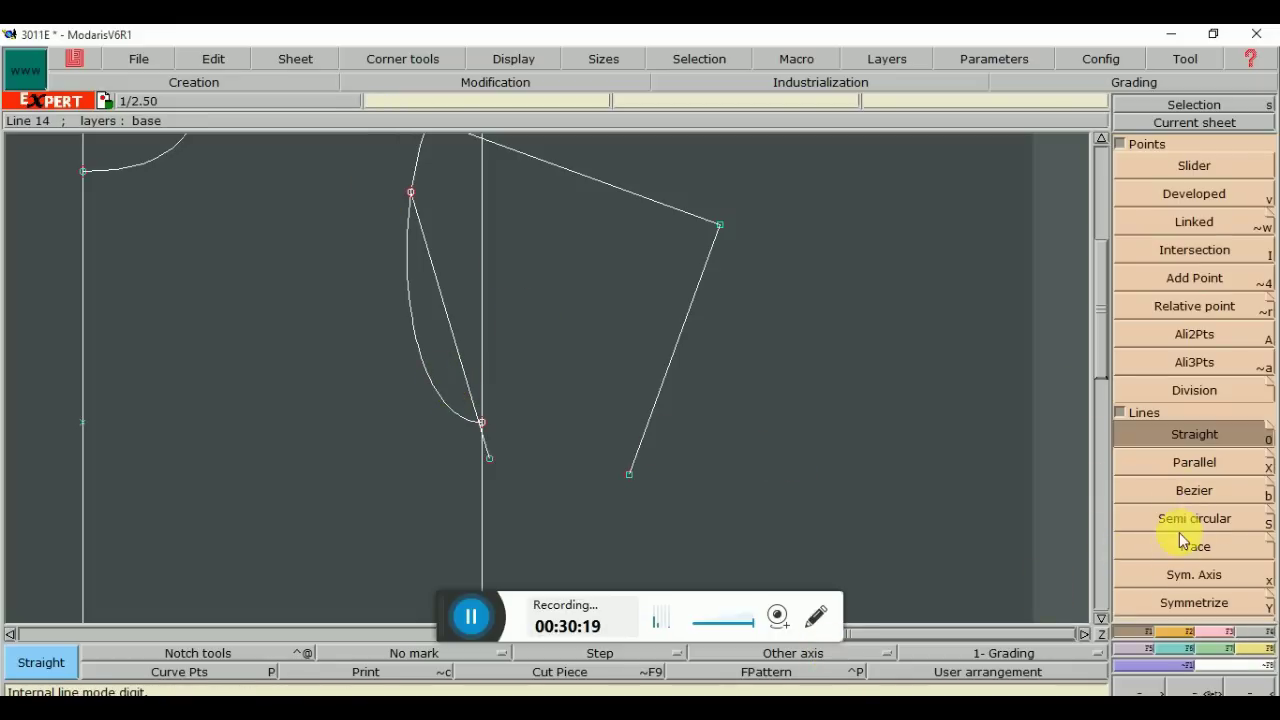
Divide the new straight sleeve line into 4 equal parts with Division
left_click(1192, 392)
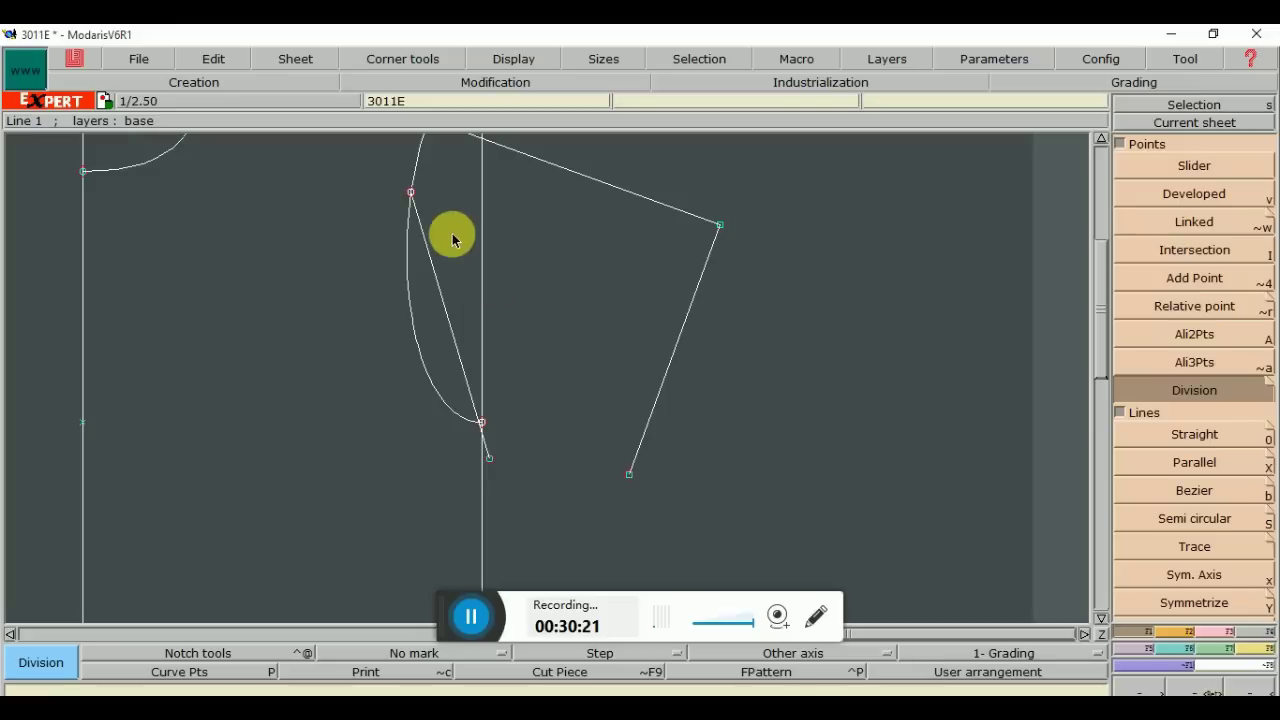
left_click_drag(481, 458, 491, 463)
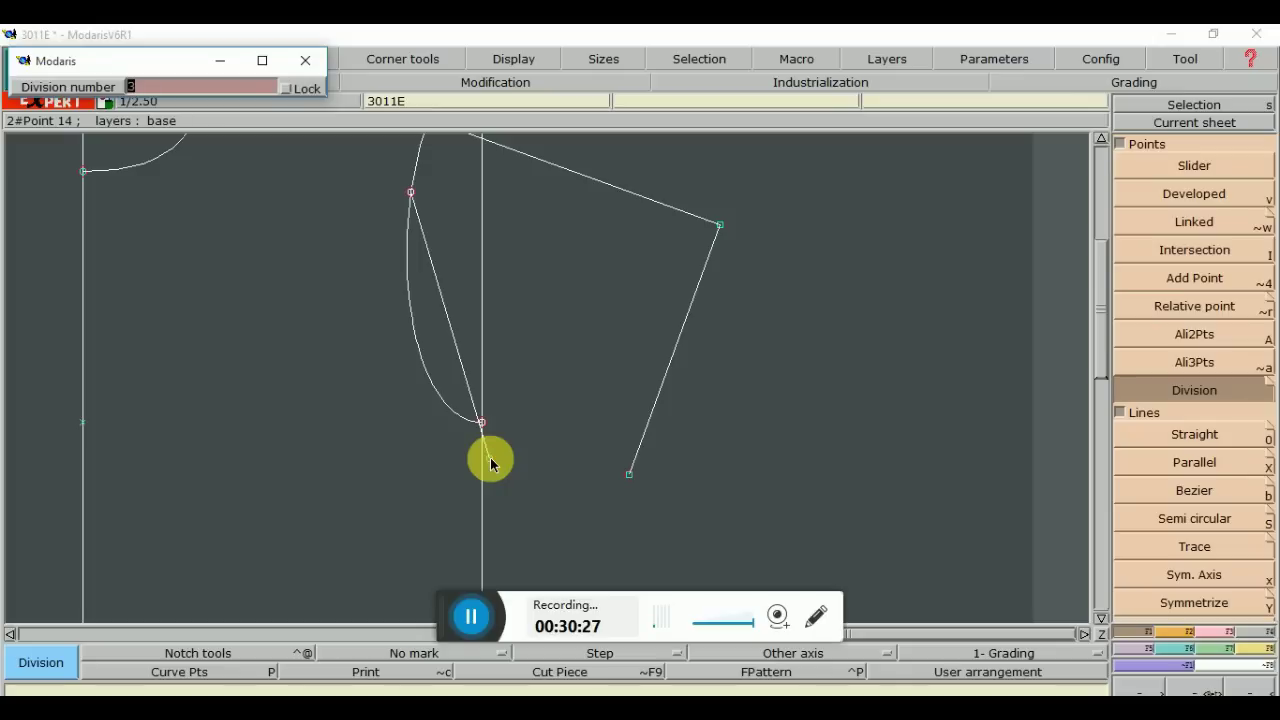
type("4")
key("Return")
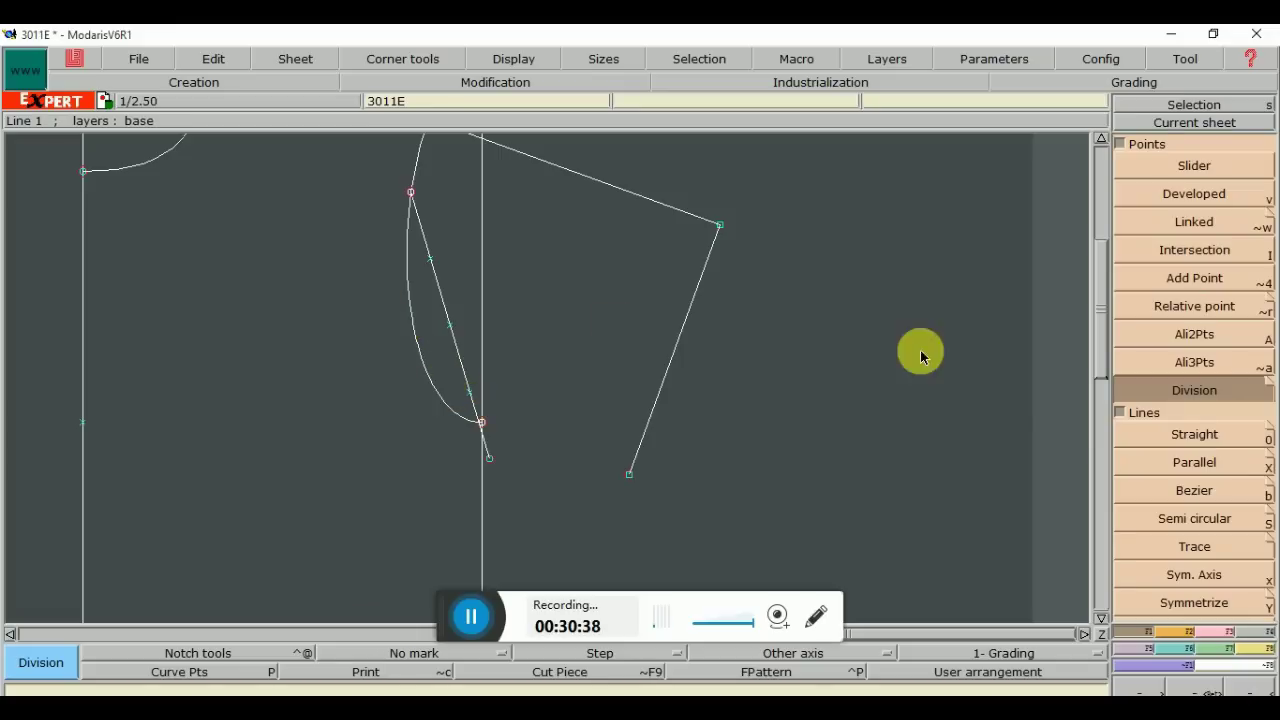
Draw a 1 cm straight guide line from the uppermost division point, square to the sleeve line and towards the armhole curve
left_click(1148, 434)
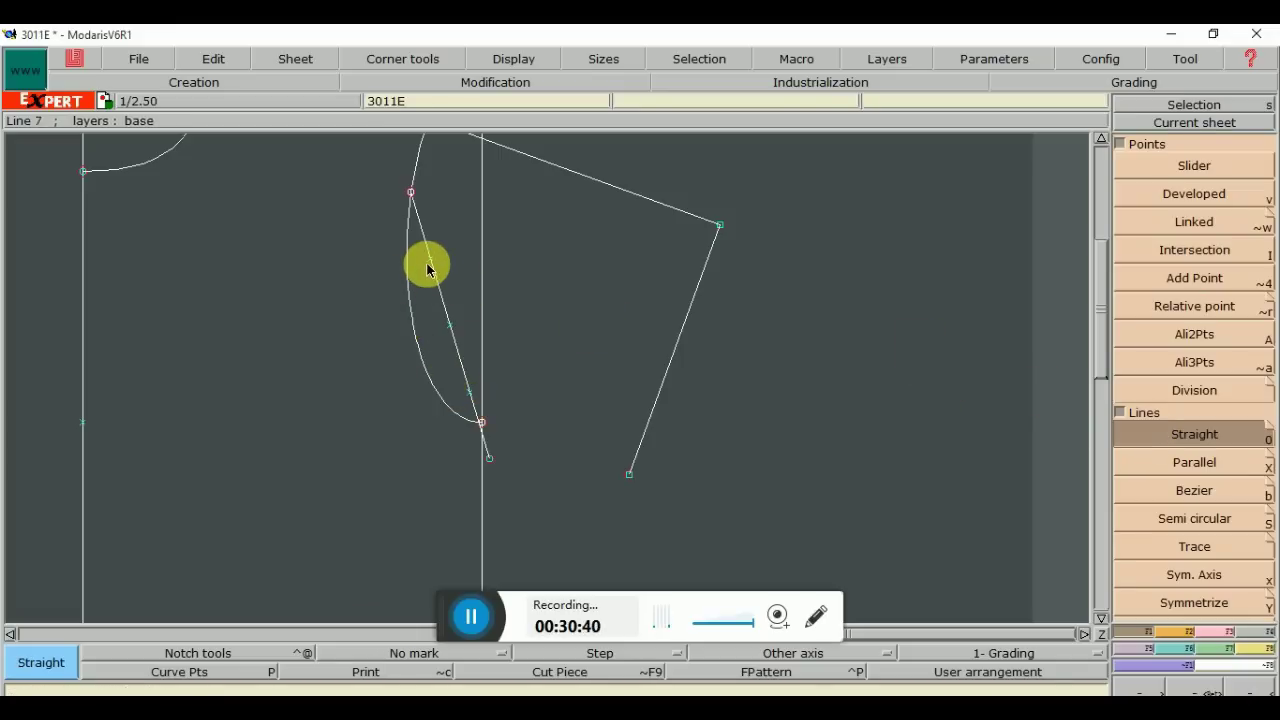
left_click(1135, 437)
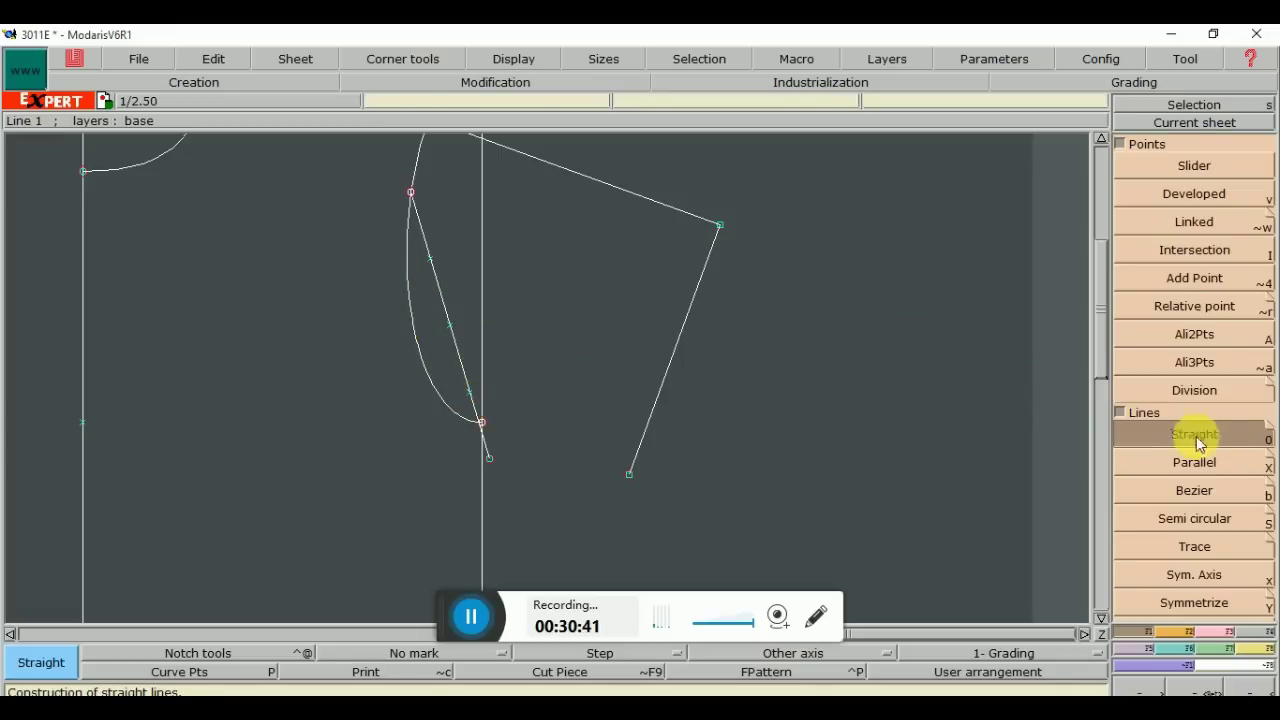
left_click(431, 263)
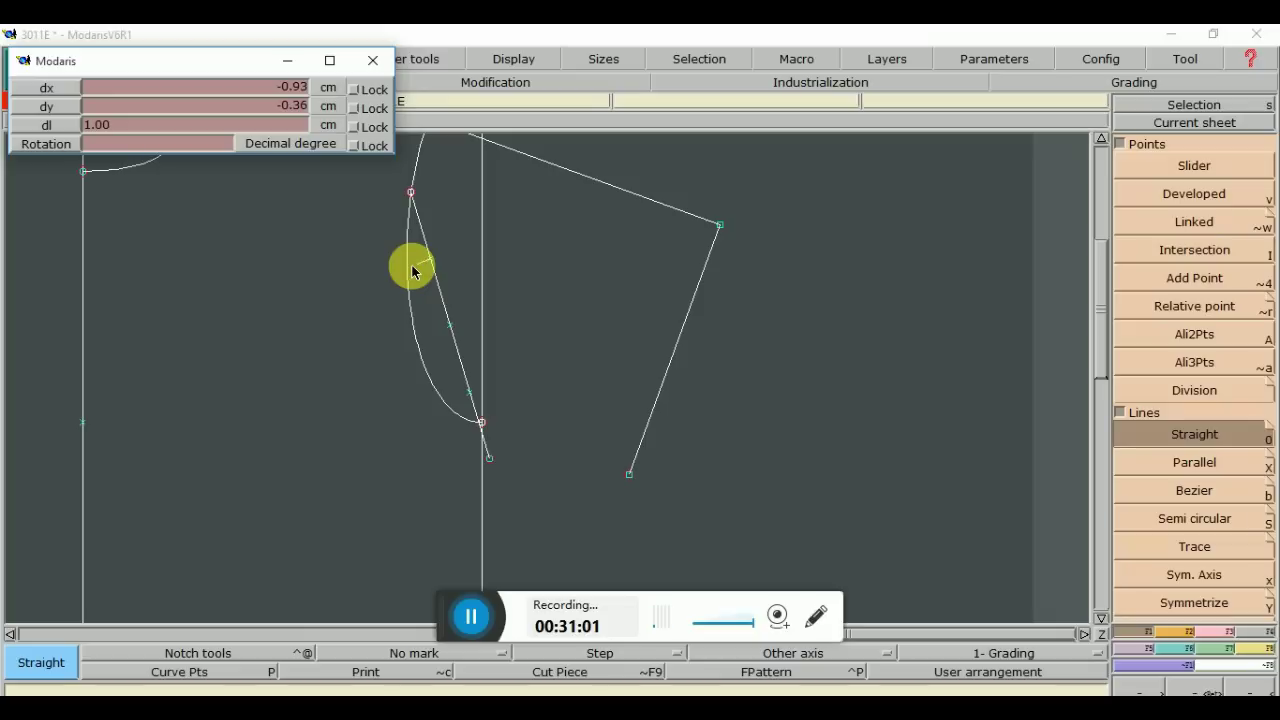
left_click(412, 268)
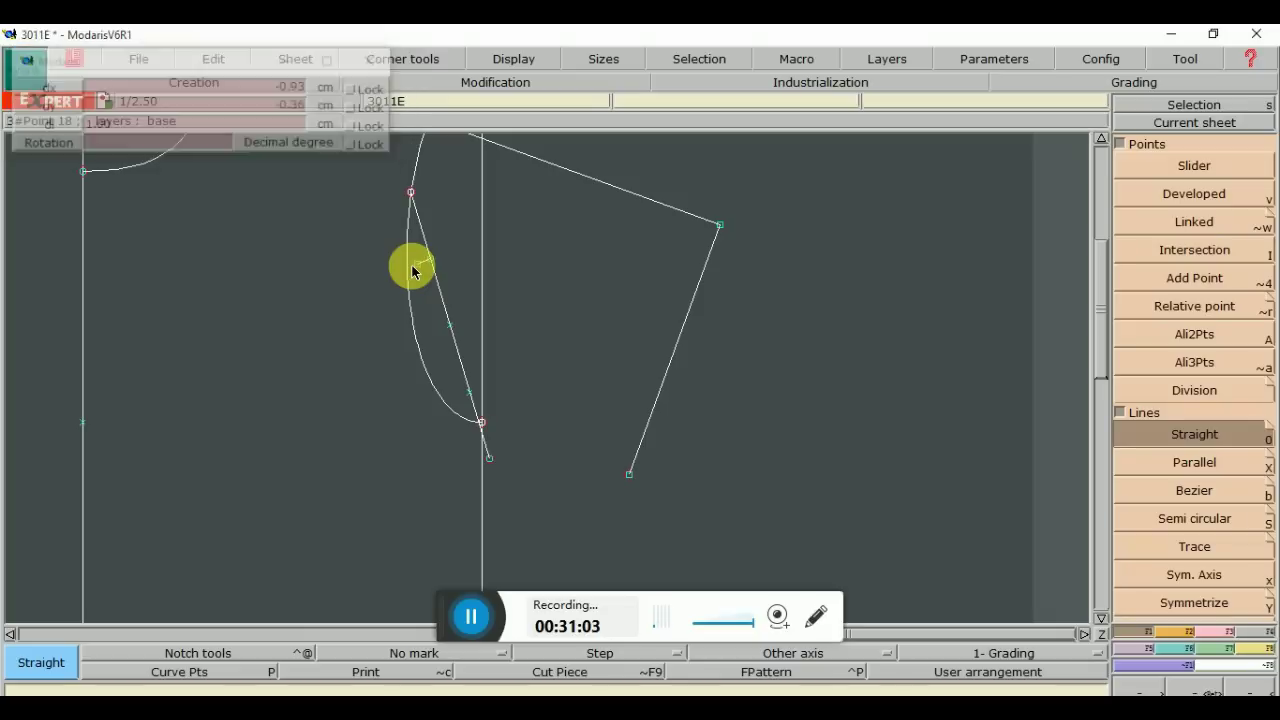
Draw a 0.5 cm straight guide line from the lowest division point, outwards on the side facing the sleeve opening
left_click(471, 397)
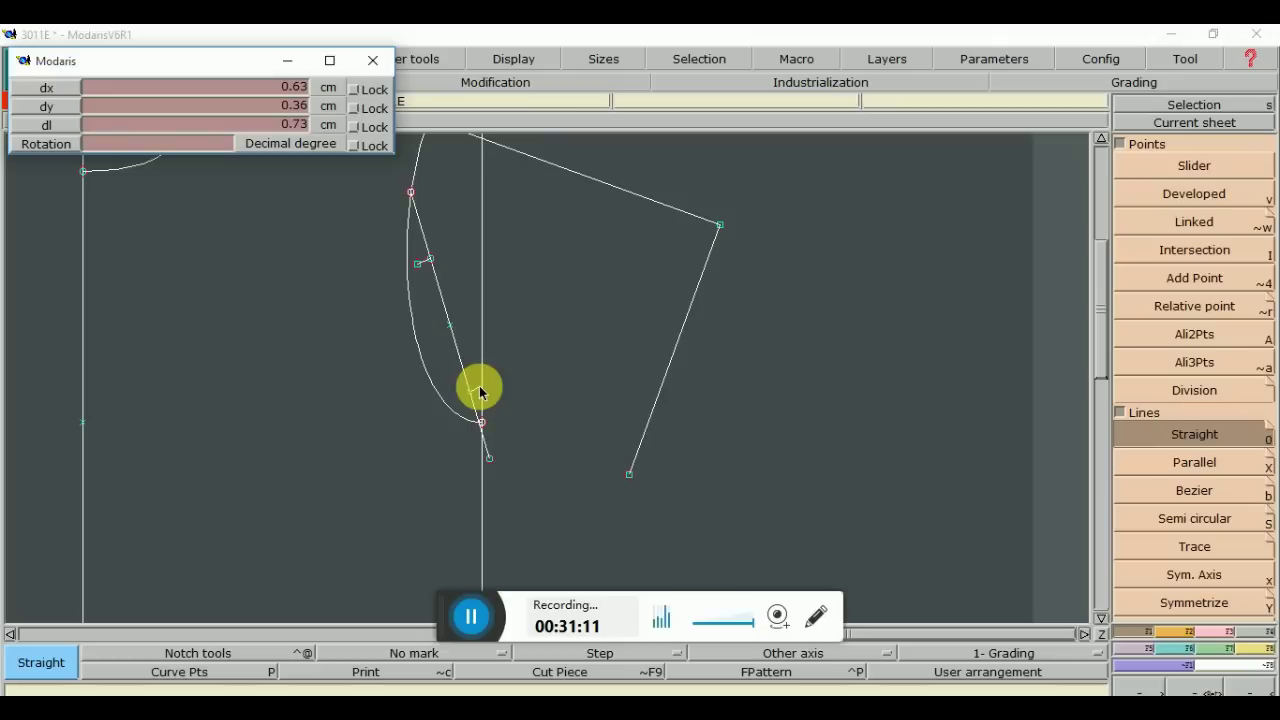
type("1.00")
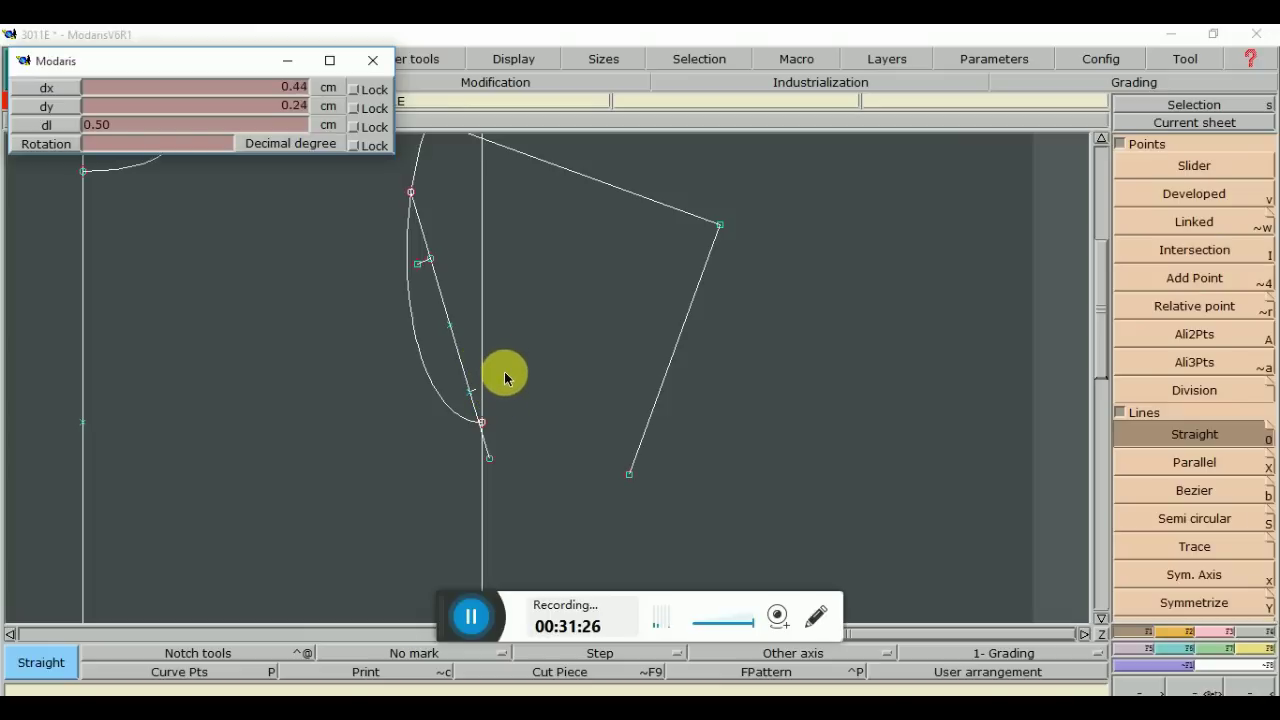
left_click(427, 267)
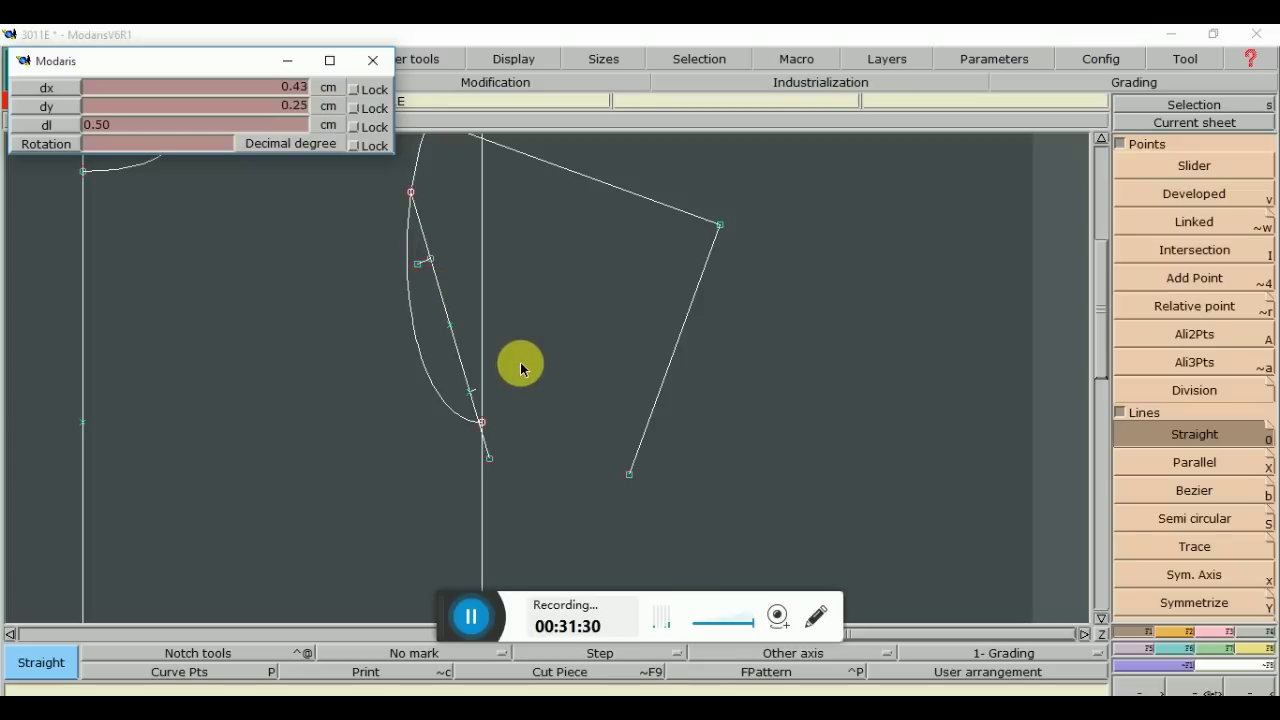
key("Return")
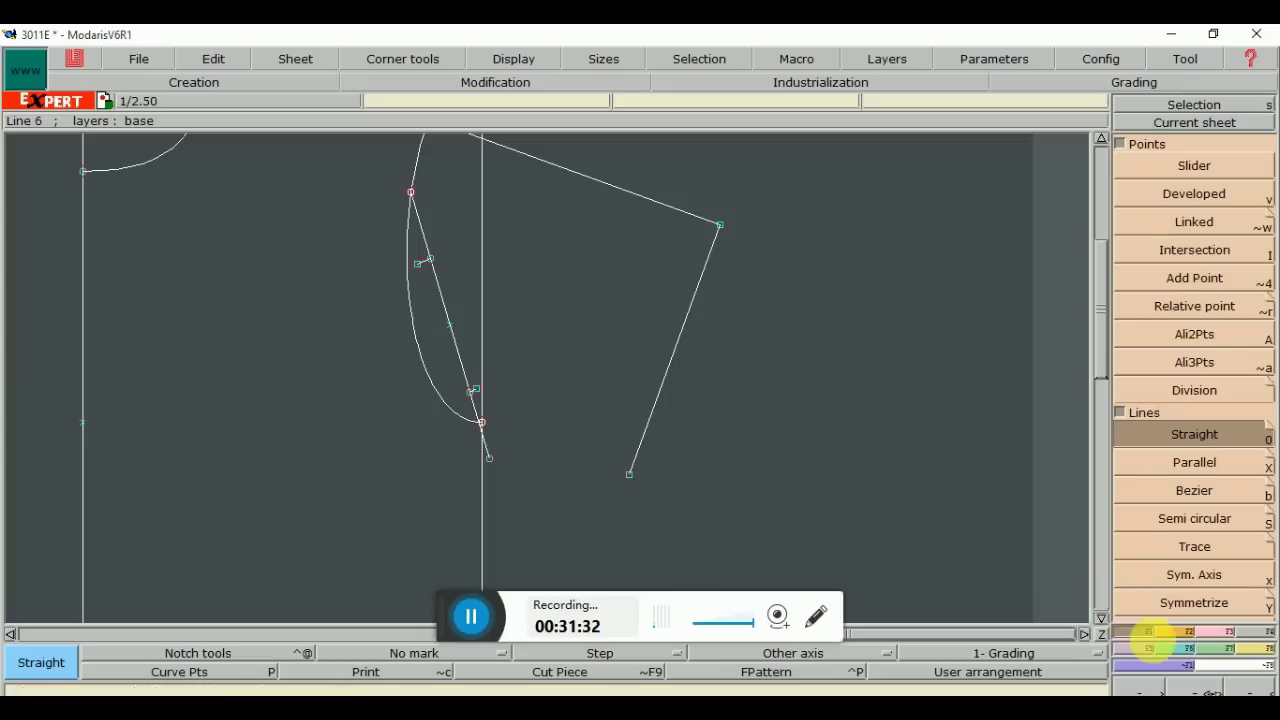
Create a Bezier curve from the added armhole point to the relative point below the underarm
left_click(1192, 688)
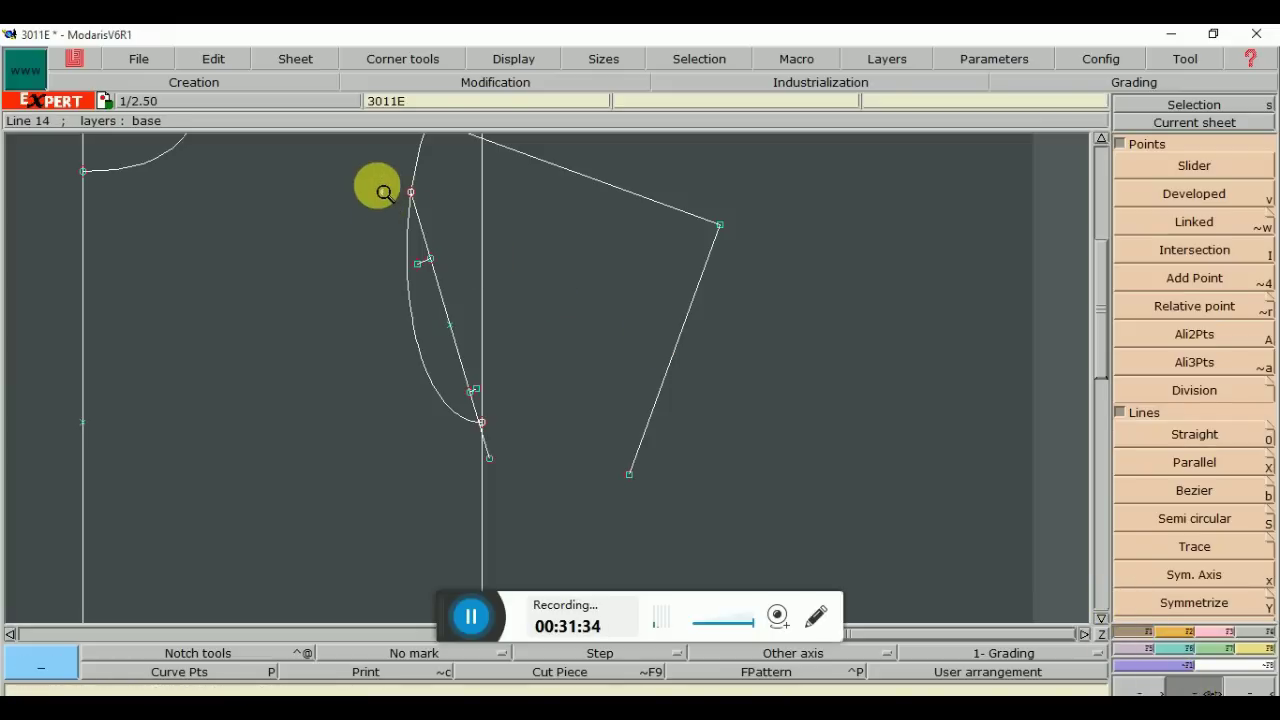
left_click_drag(384, 192, 571, 491)
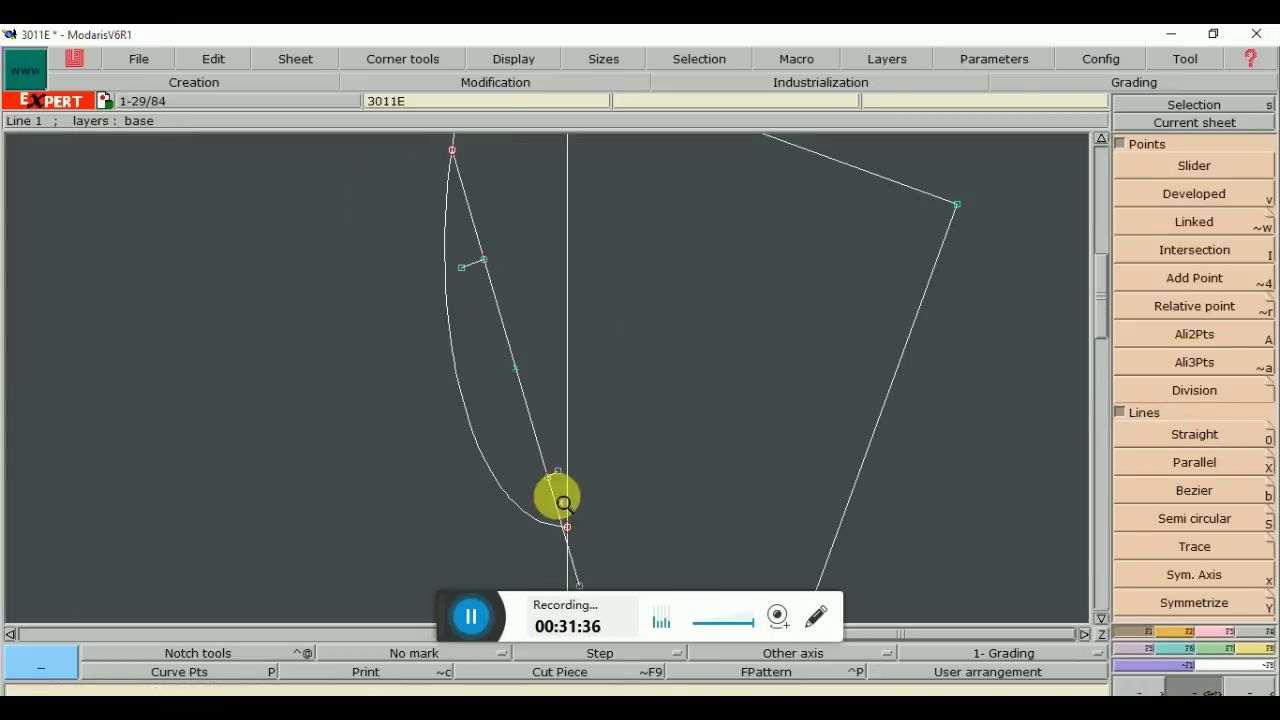
left_click(1246, 689)
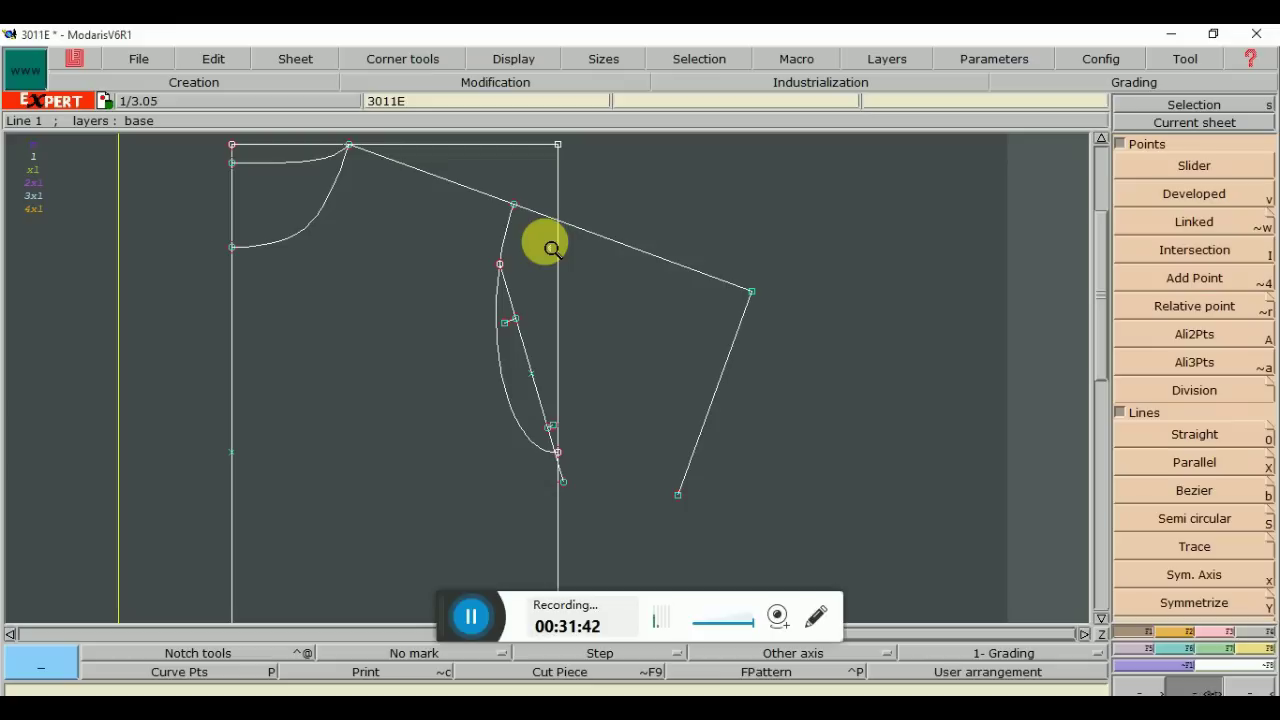
key("b")
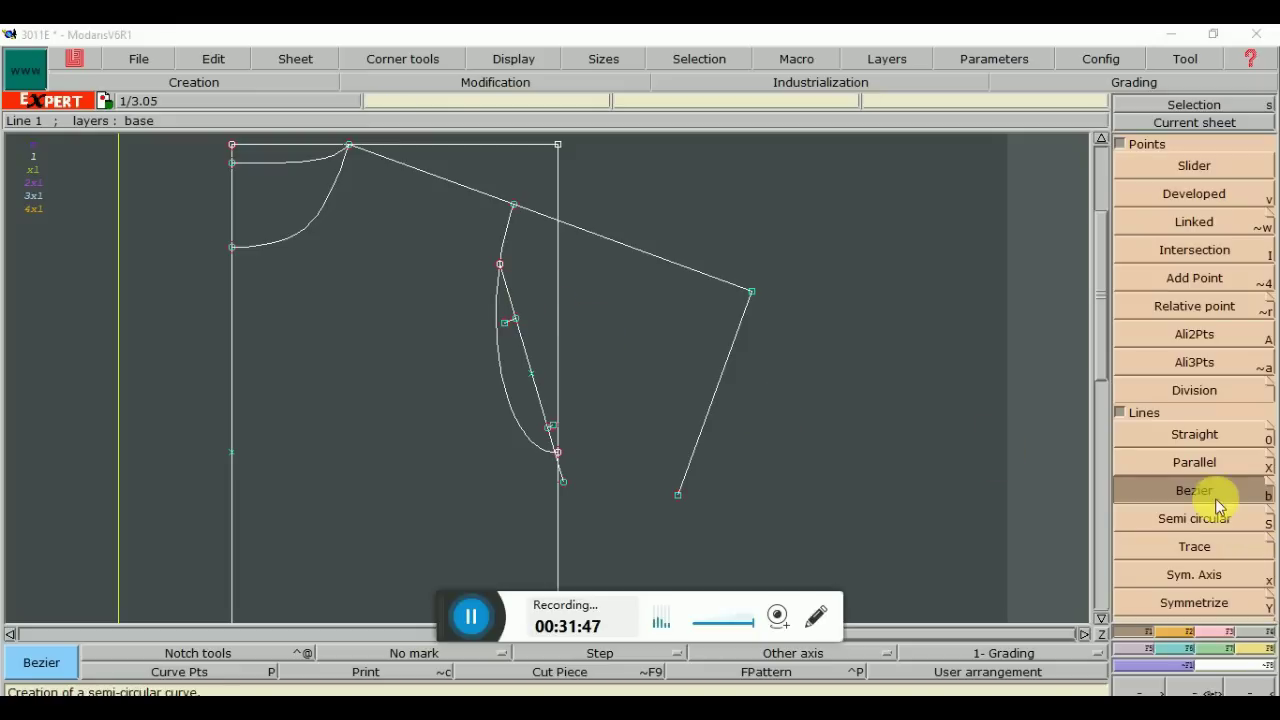
left_click(501, 265)
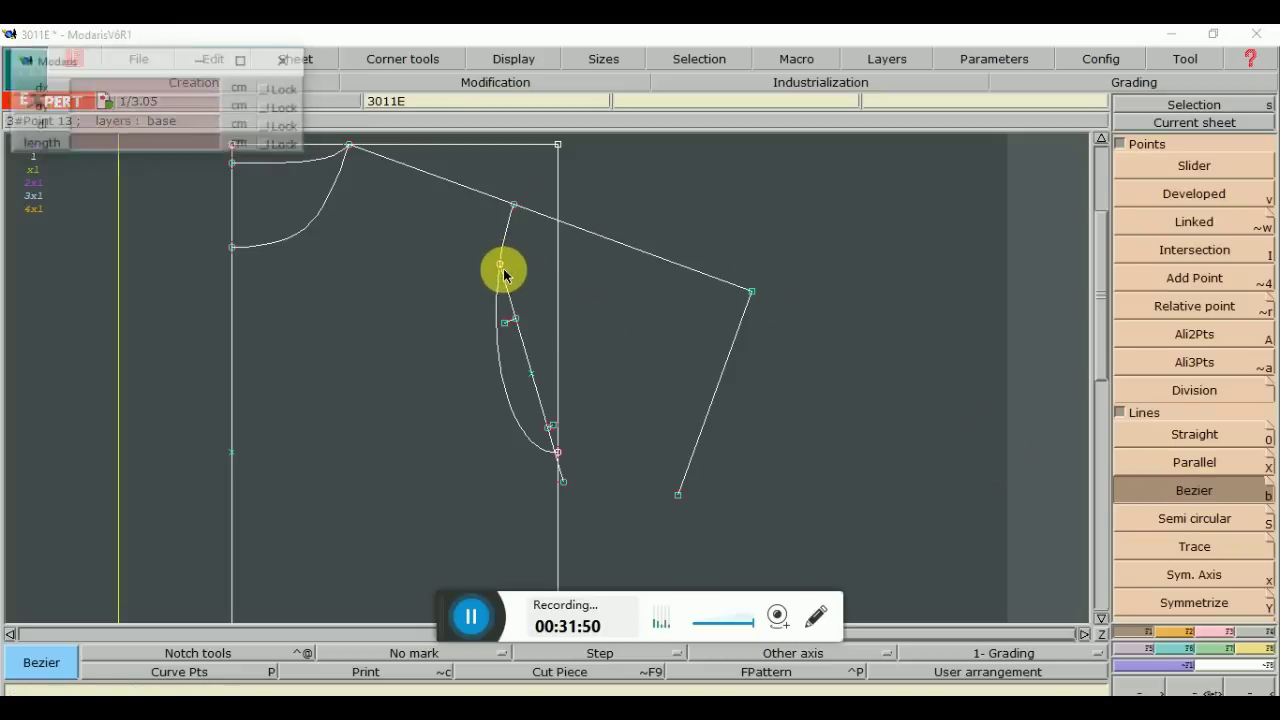
left_click(563, 484)
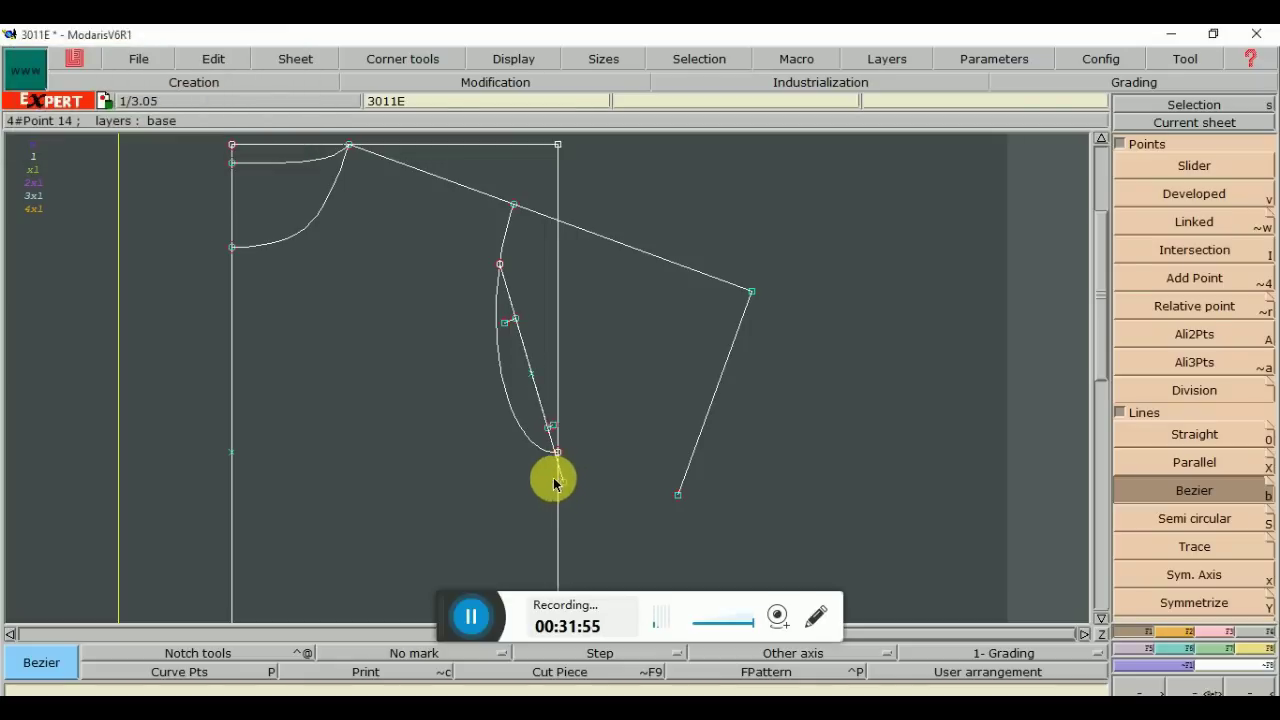
Display the curve handles and reshape the new Bezier into the lower sleeve cap, guided by the ends of the 1 cm and 0.5 cm lines
left_click(512, 58)
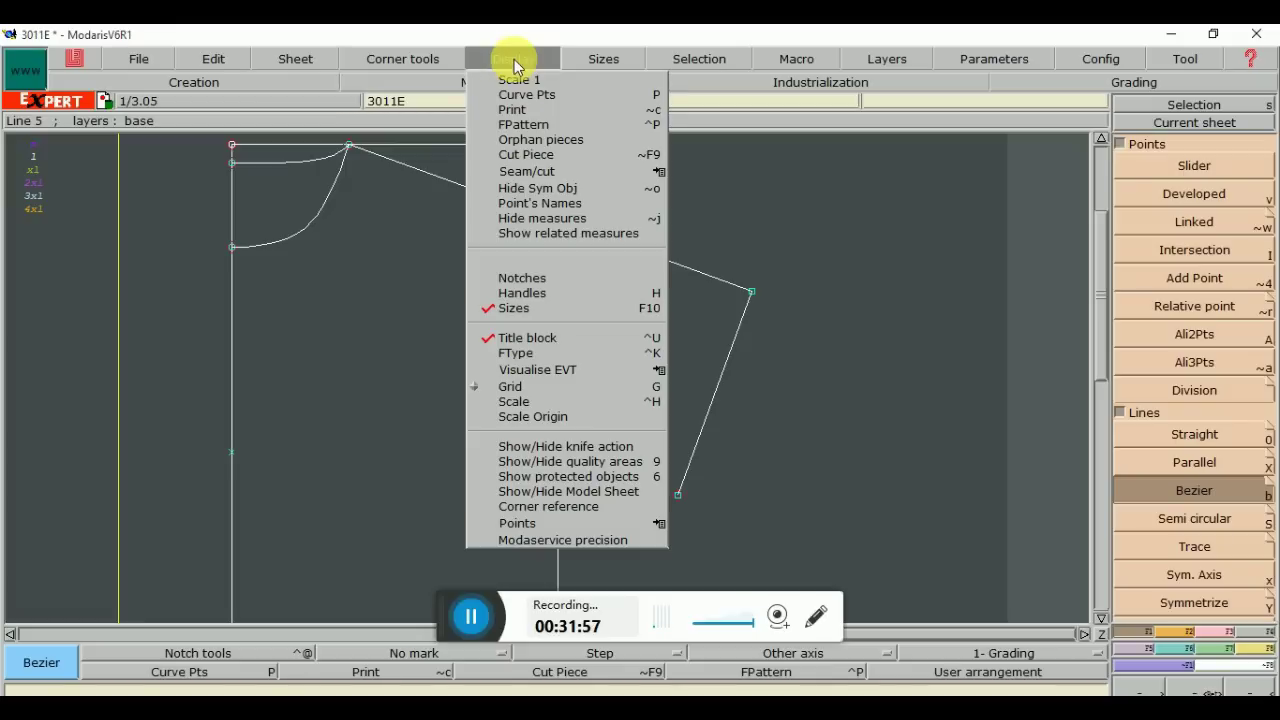
left_click(522, 295)
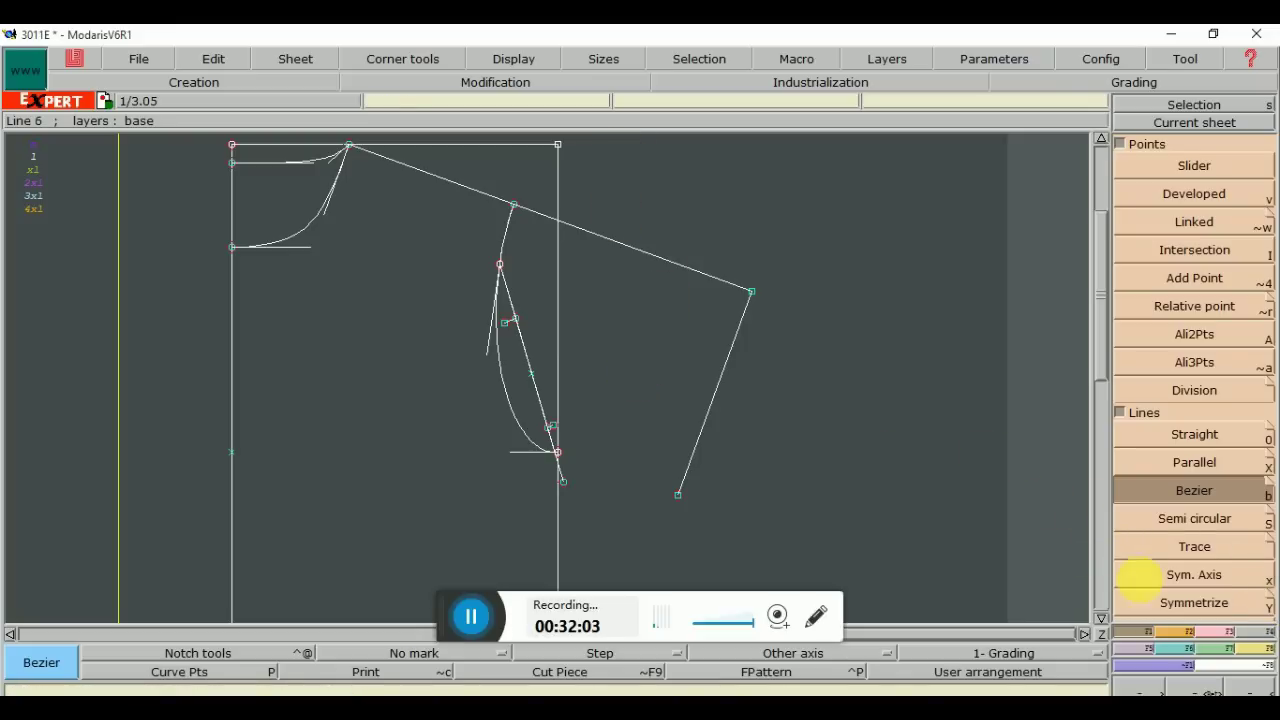
left_click(1217, 633)
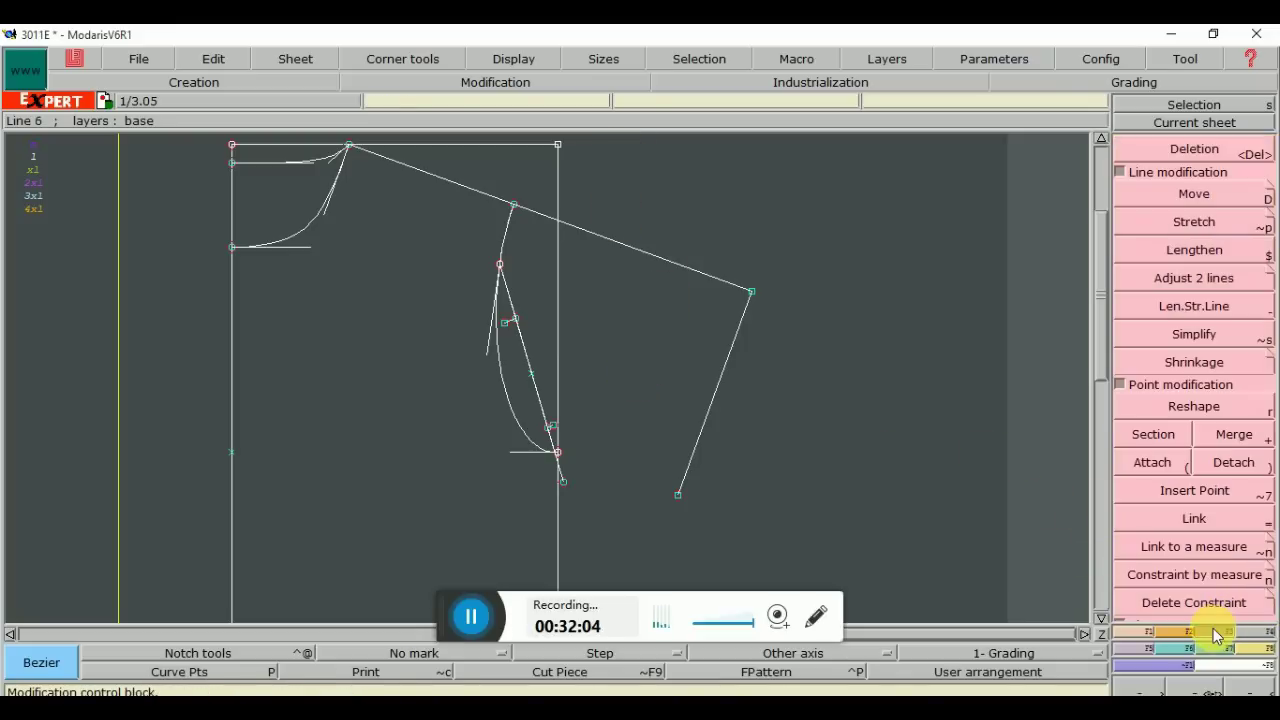
left_click(1186, 412)
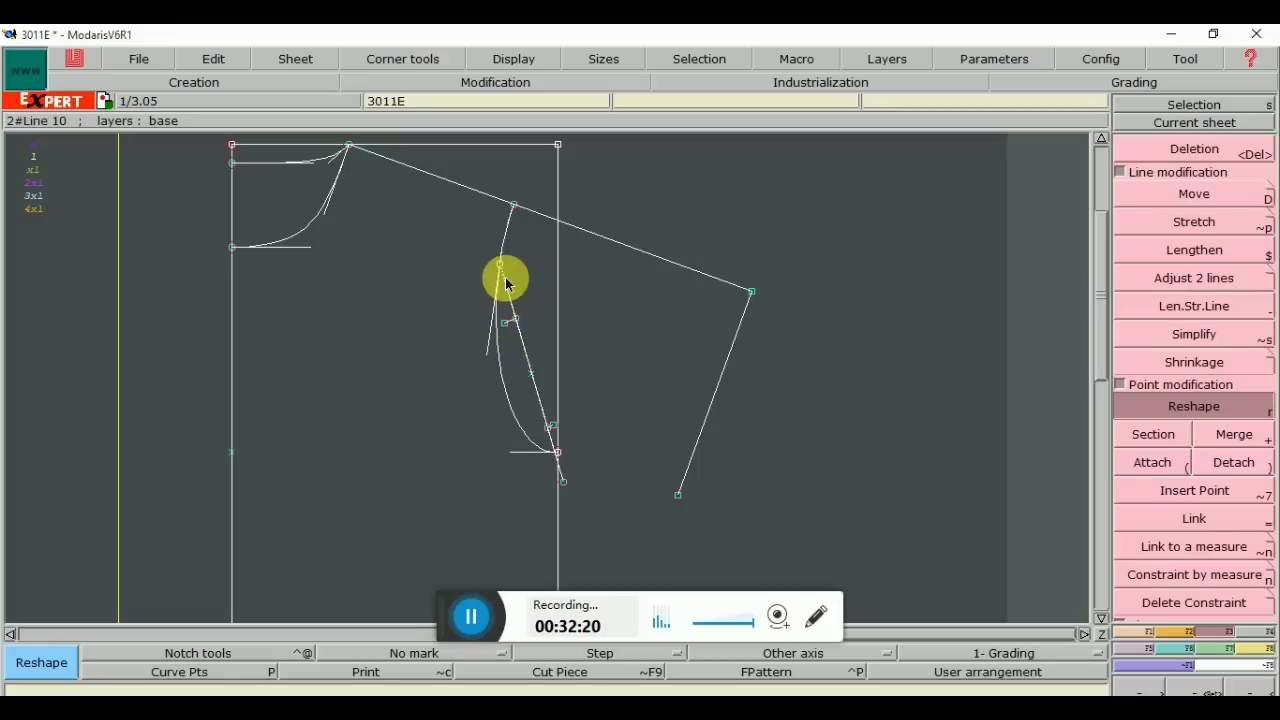
left_click(502, 331)
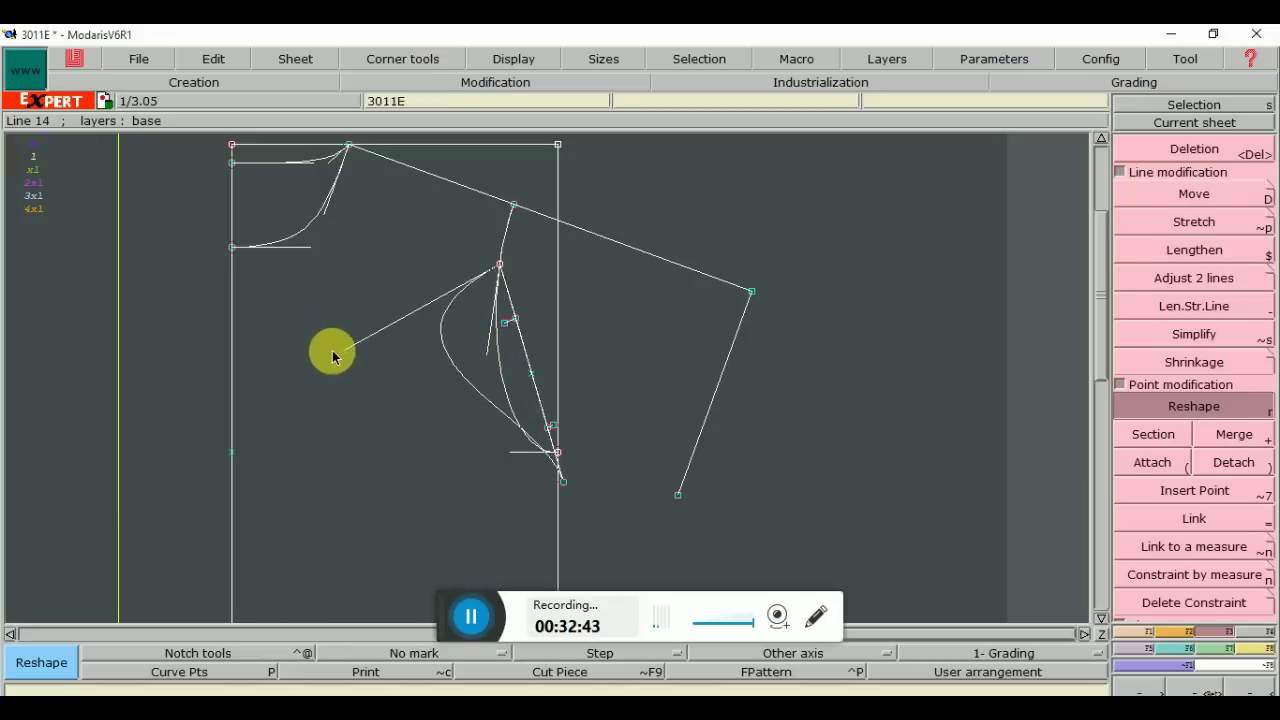
left_click(497, 360)
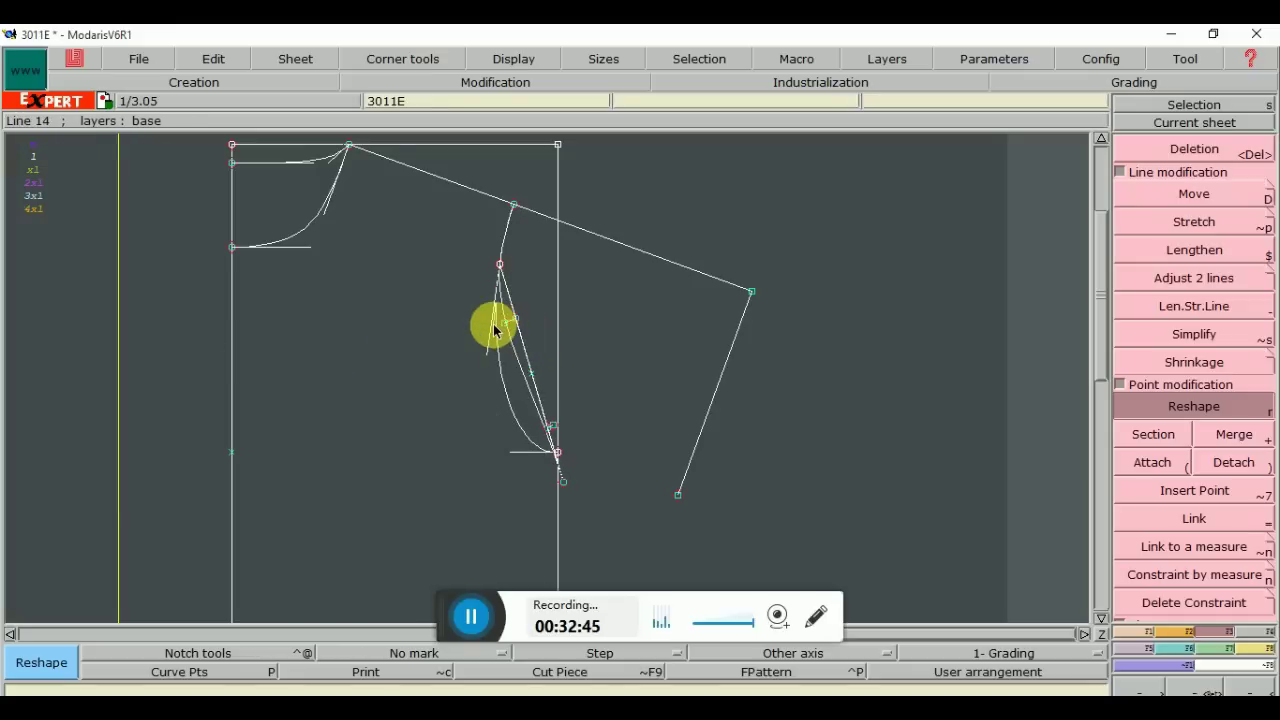
left_click(502, 330)
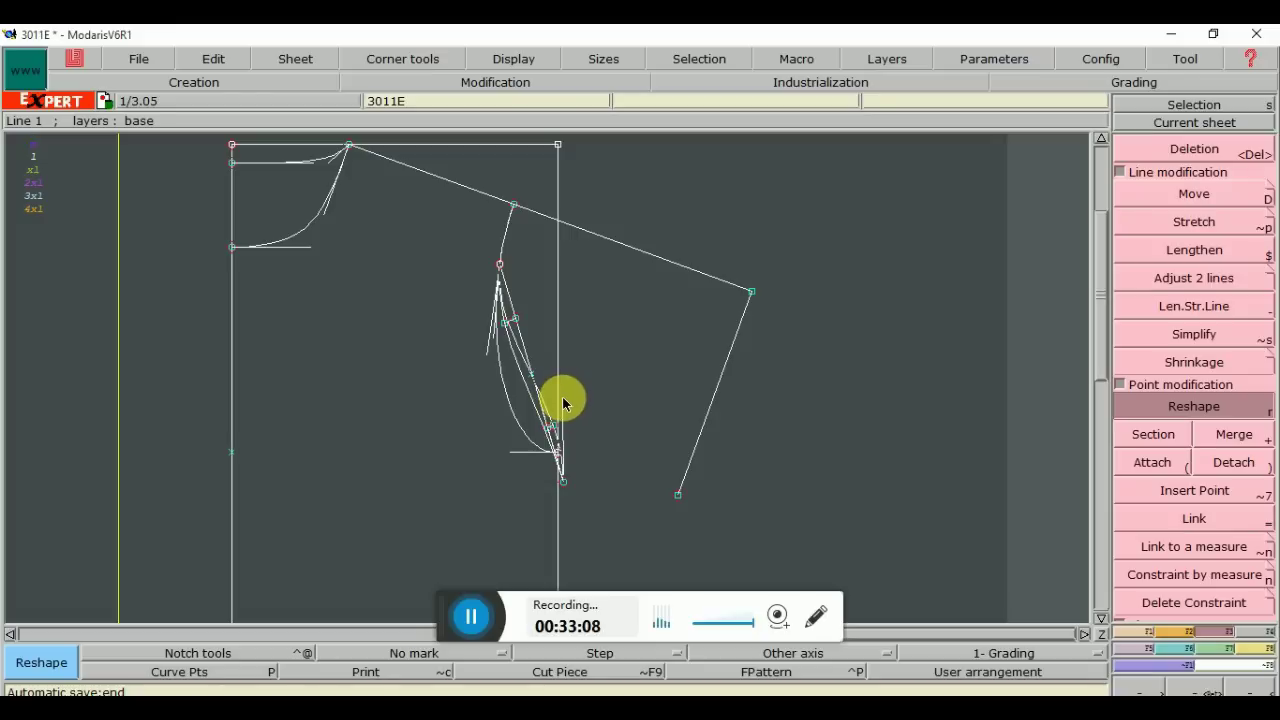
left_click(563, 402)
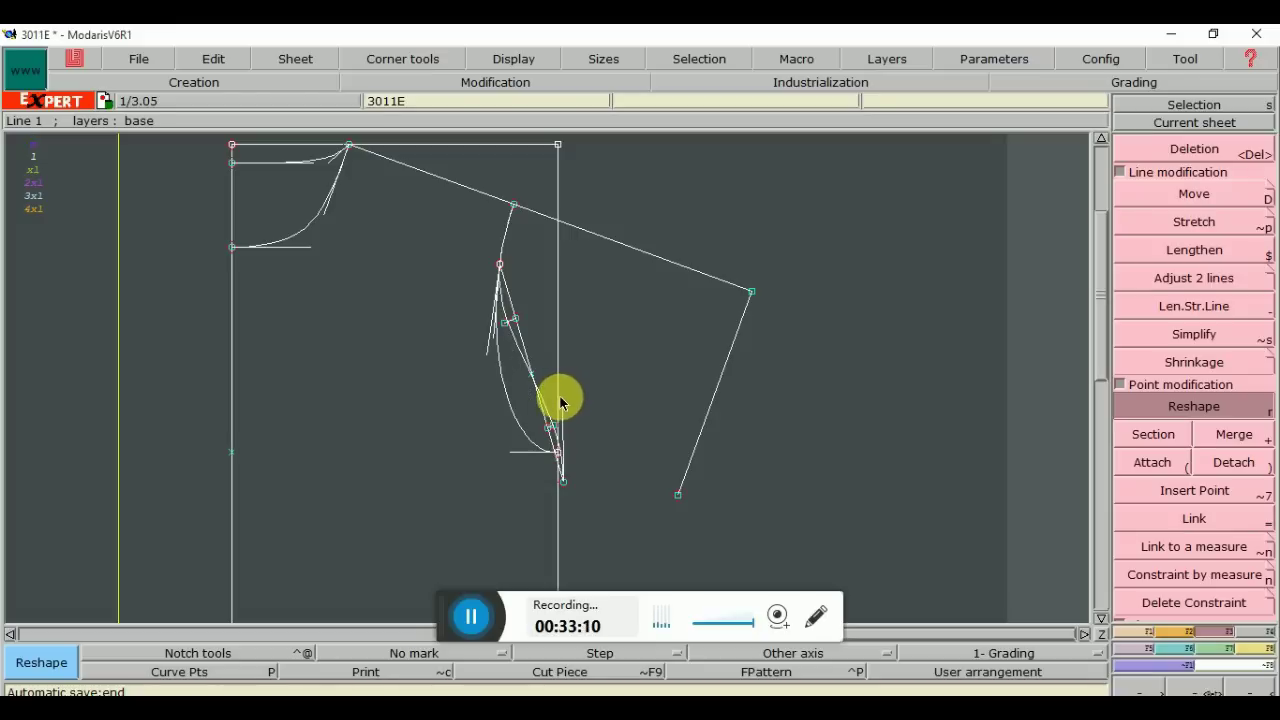
left_click(495, 340)
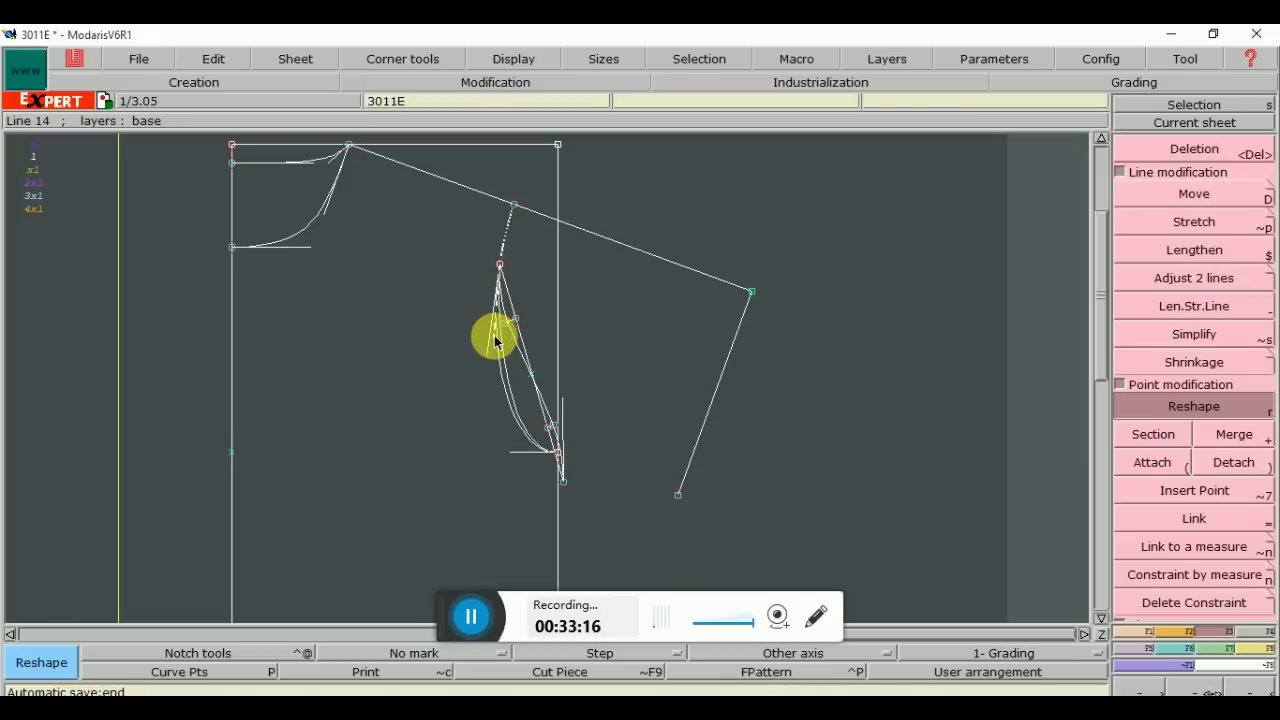
left_click(442, 358)
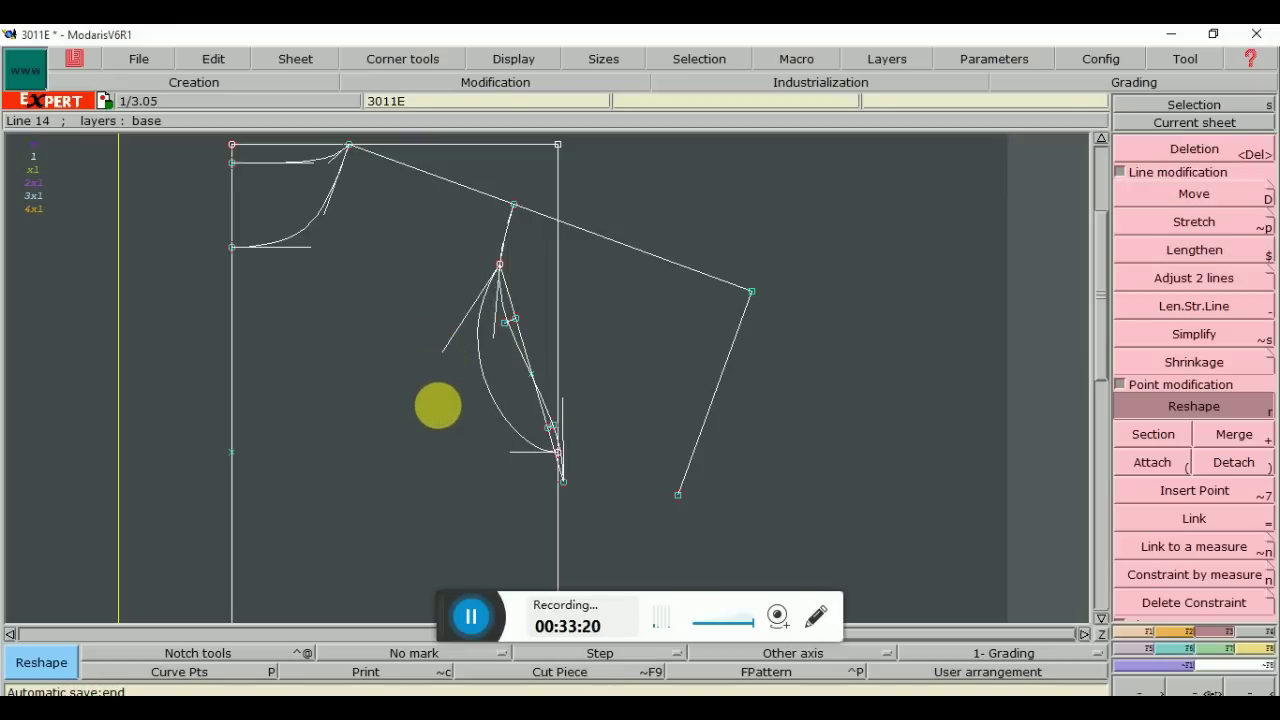
right_click(438, 411)
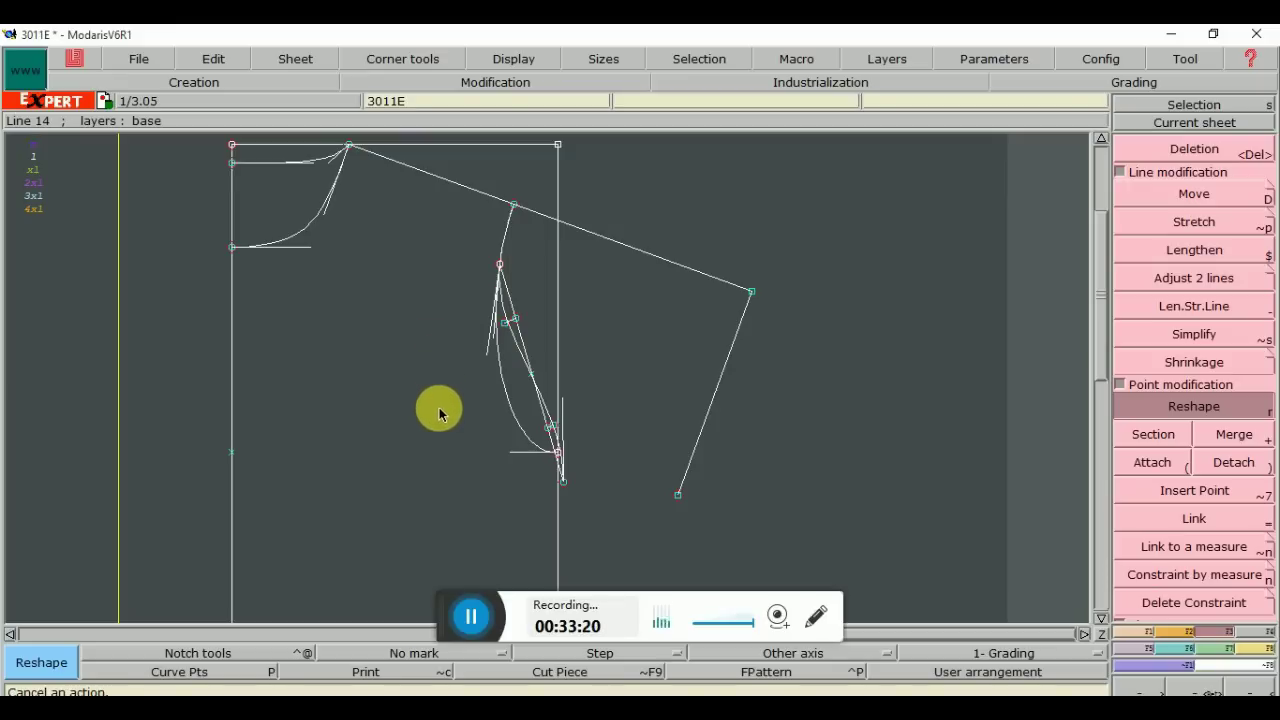
Fine-tune the upper handle of the lower sleeve cap curve and hide the curve handles
left_click(495, 339)
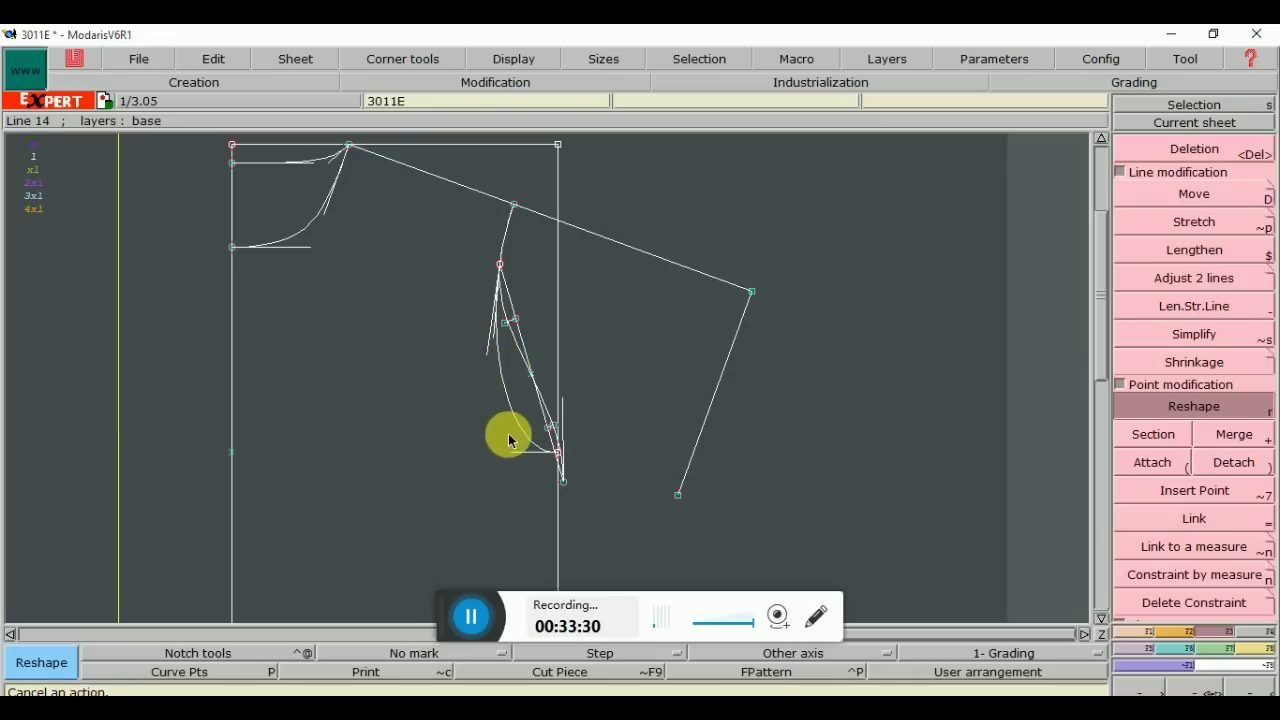
scroll(440, 606, "up", 2)
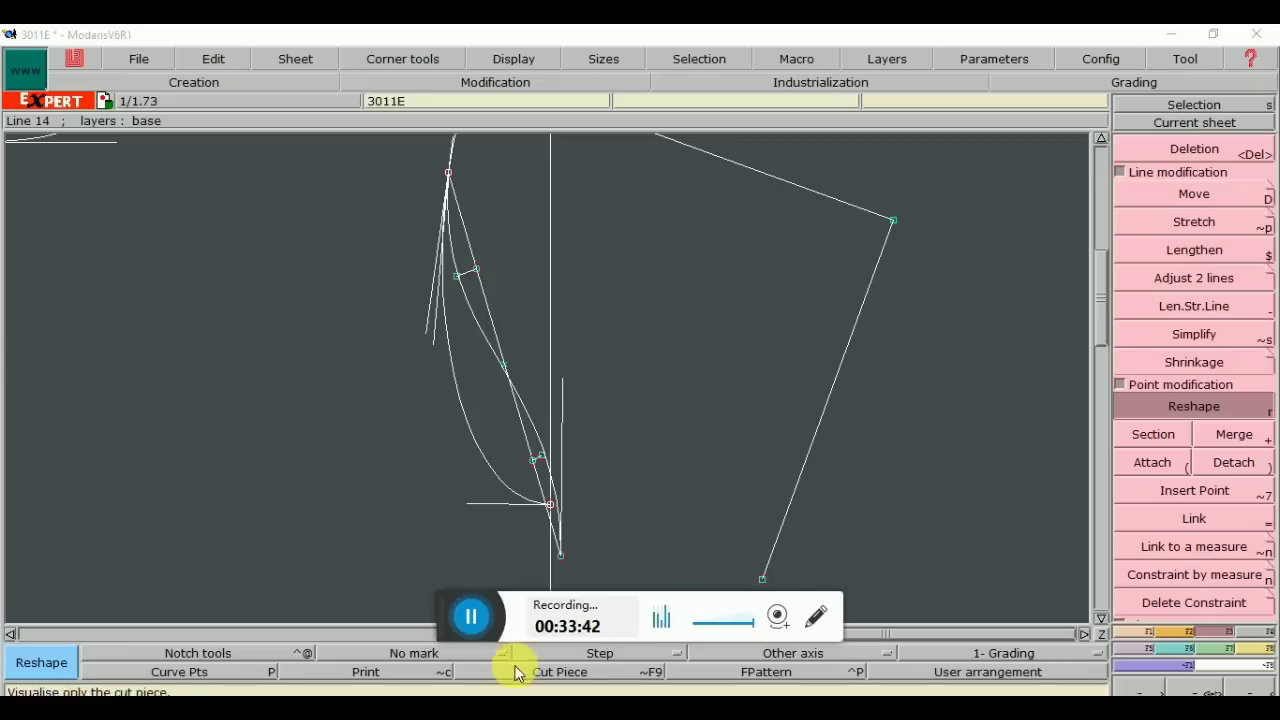
left_click(510, 58)
left_click(516, 293)
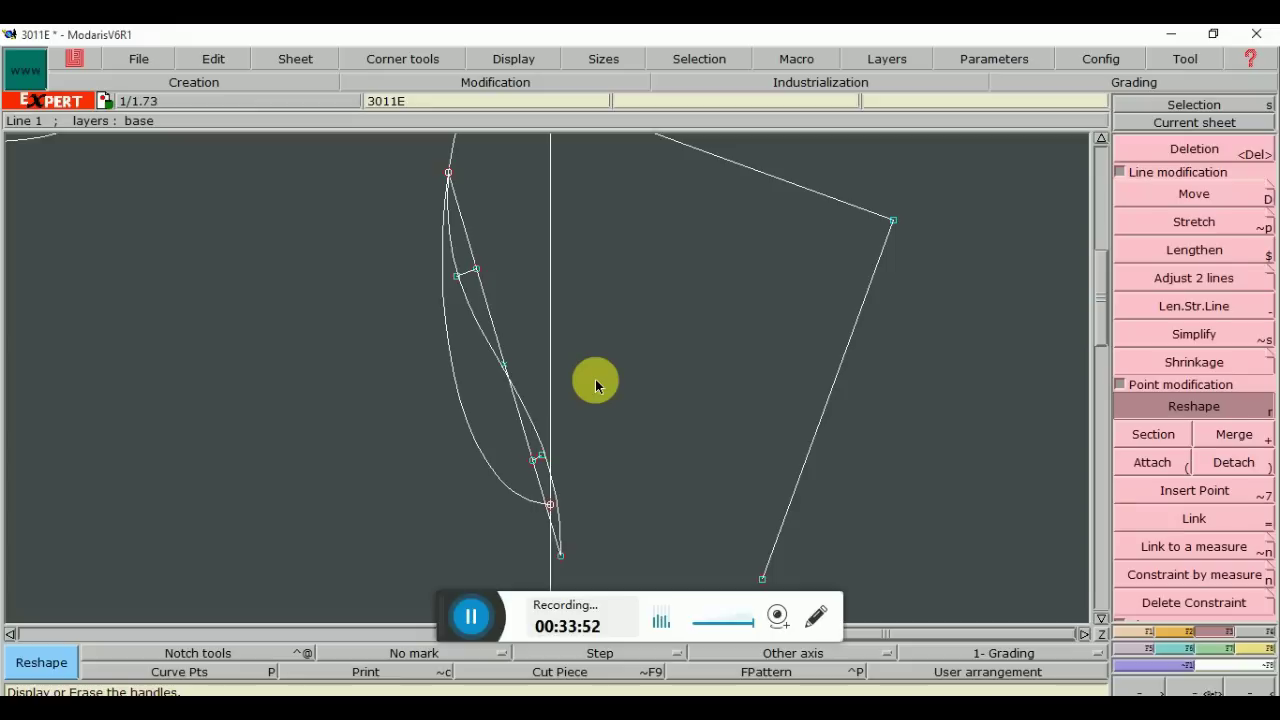
Delete the straight sleeve construction line, the 1 cm guide line and their leftover construction points
key("Delete")
left_click(492, 322)
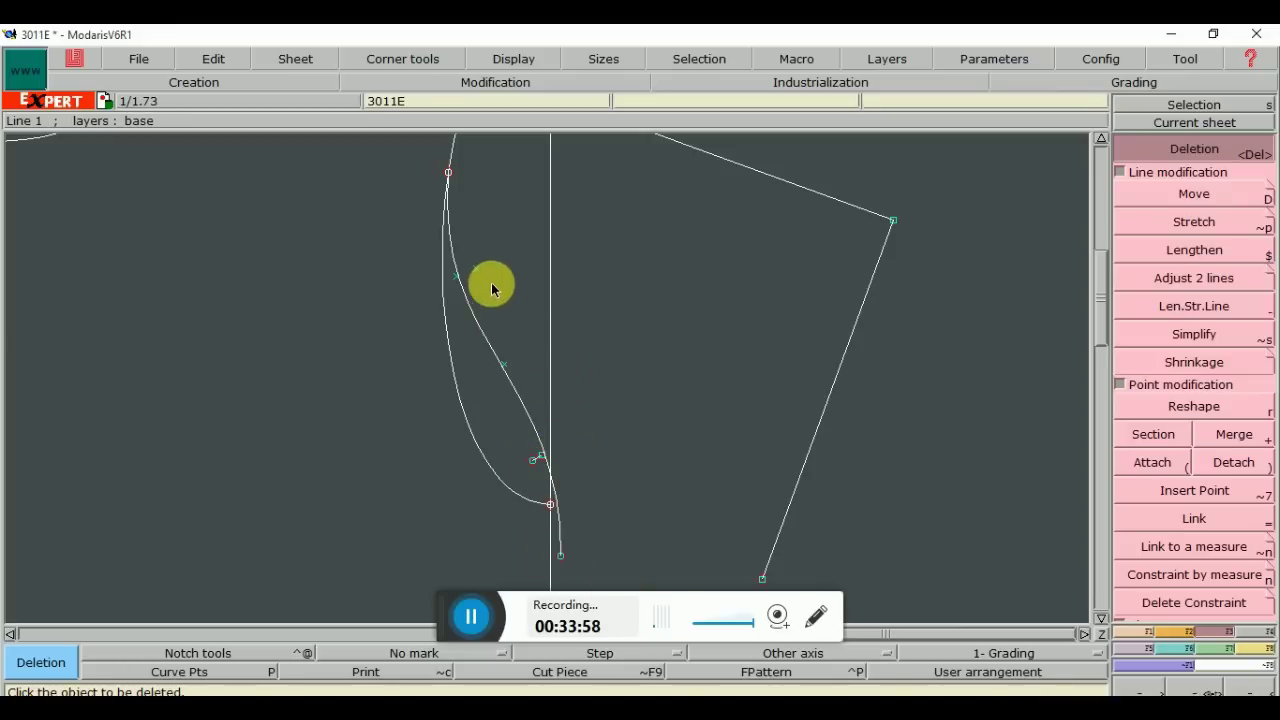
left_click(455, 276)
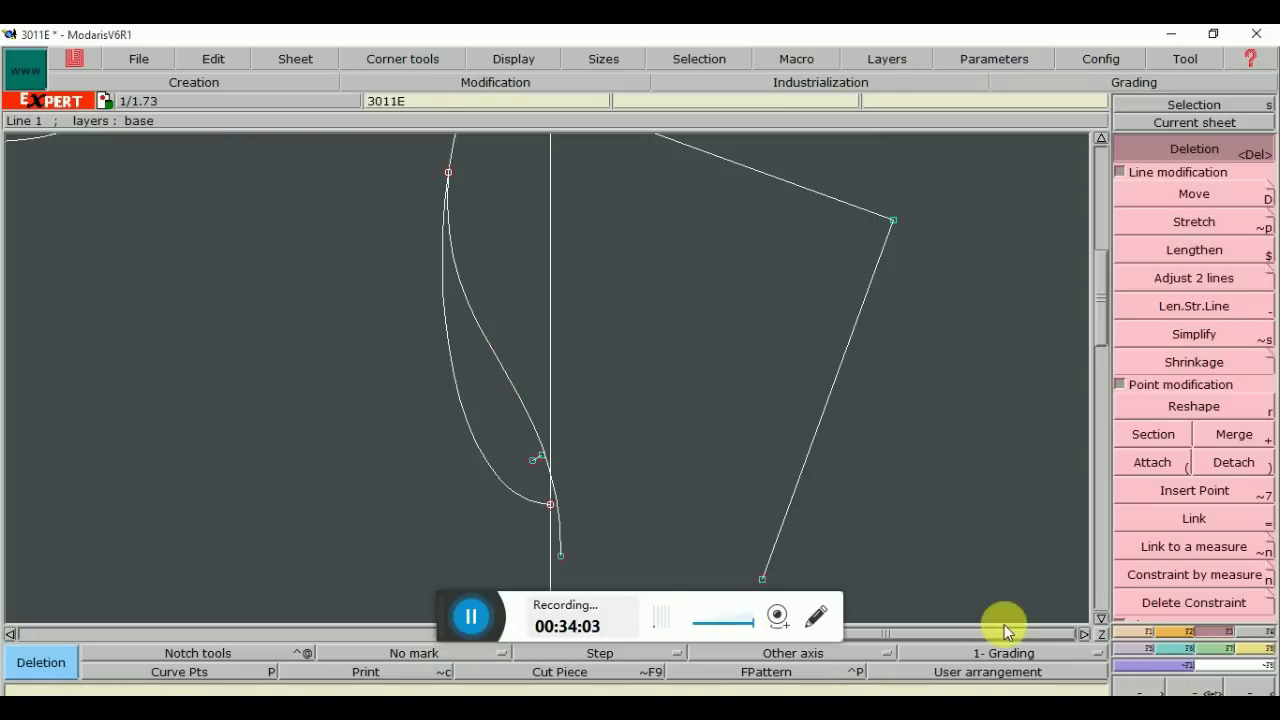
Delete the 0.5 cm guide line near the underarm together with both of its end points
left_click(1193, 690)
left_click(516, 442)
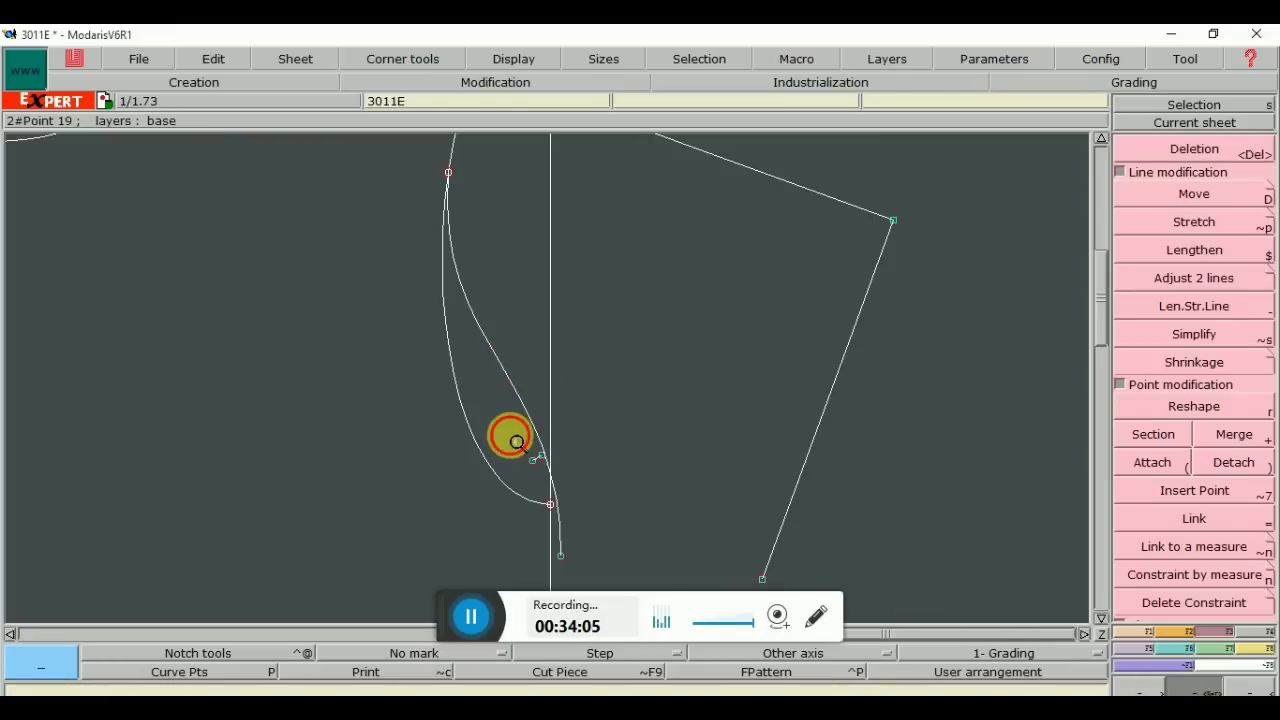
left_click(580, 505)
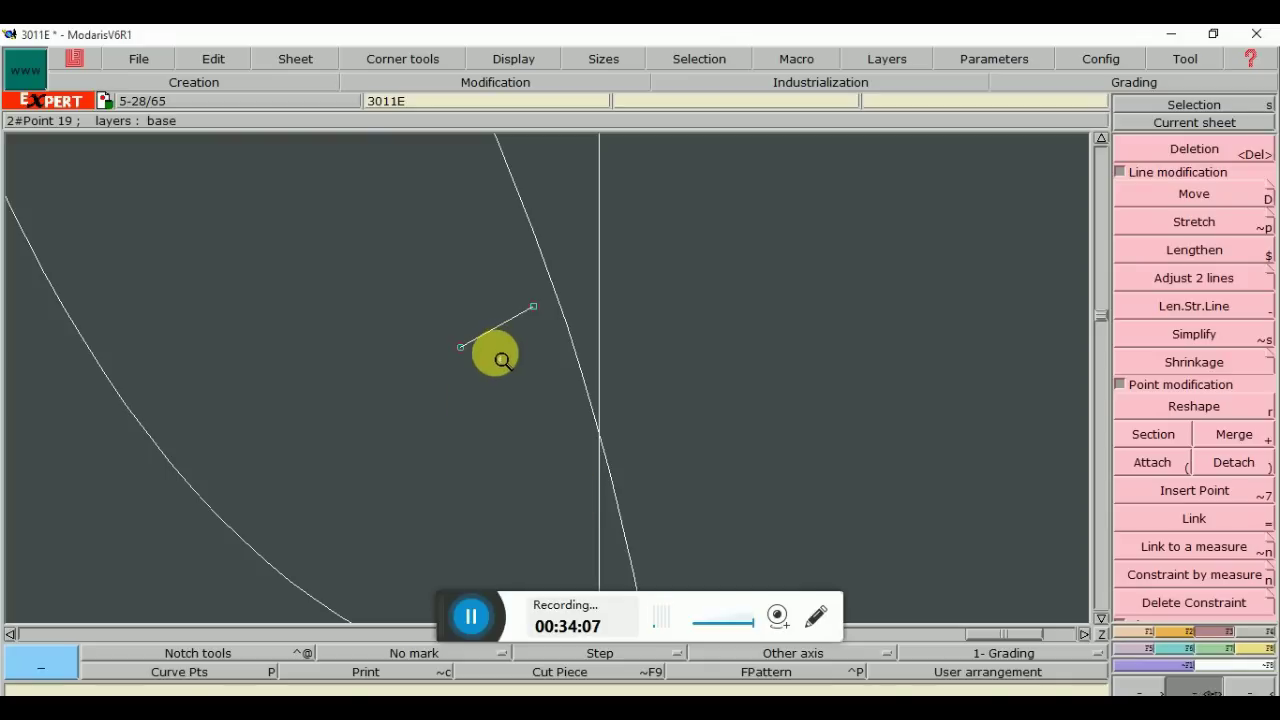
key("Delete")
left_click(500, 333)
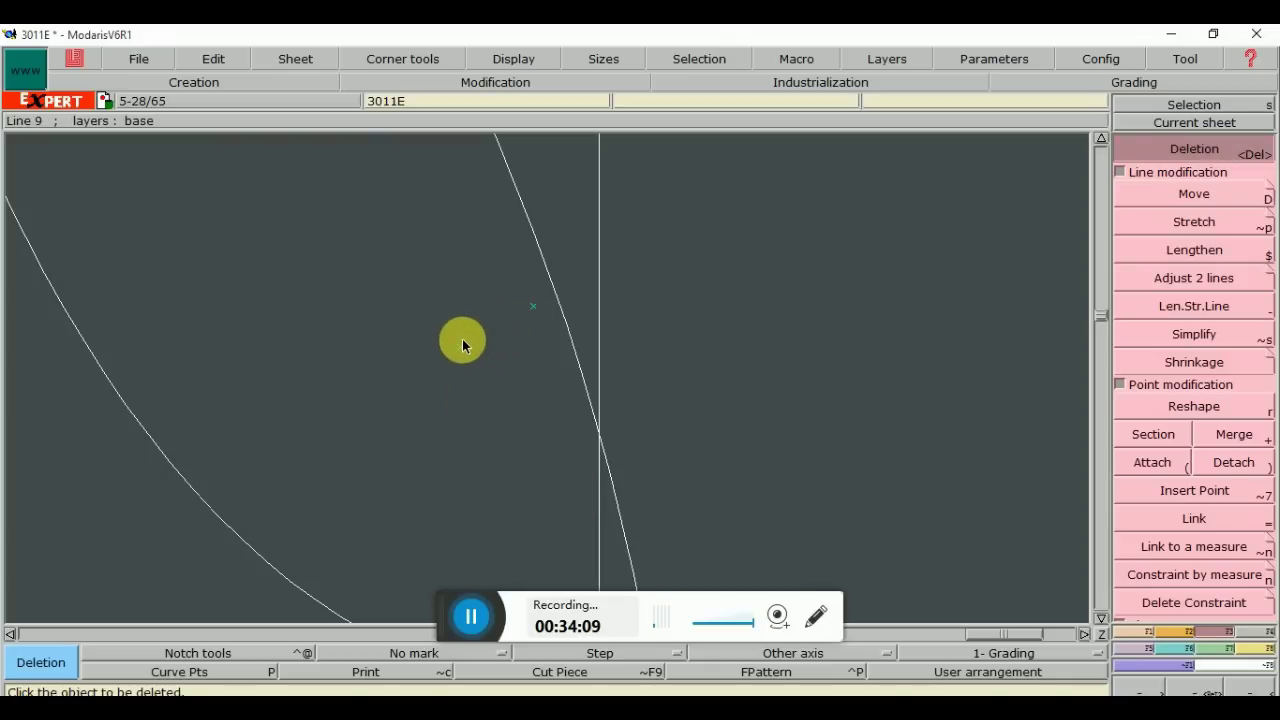
left_click(460, 346)
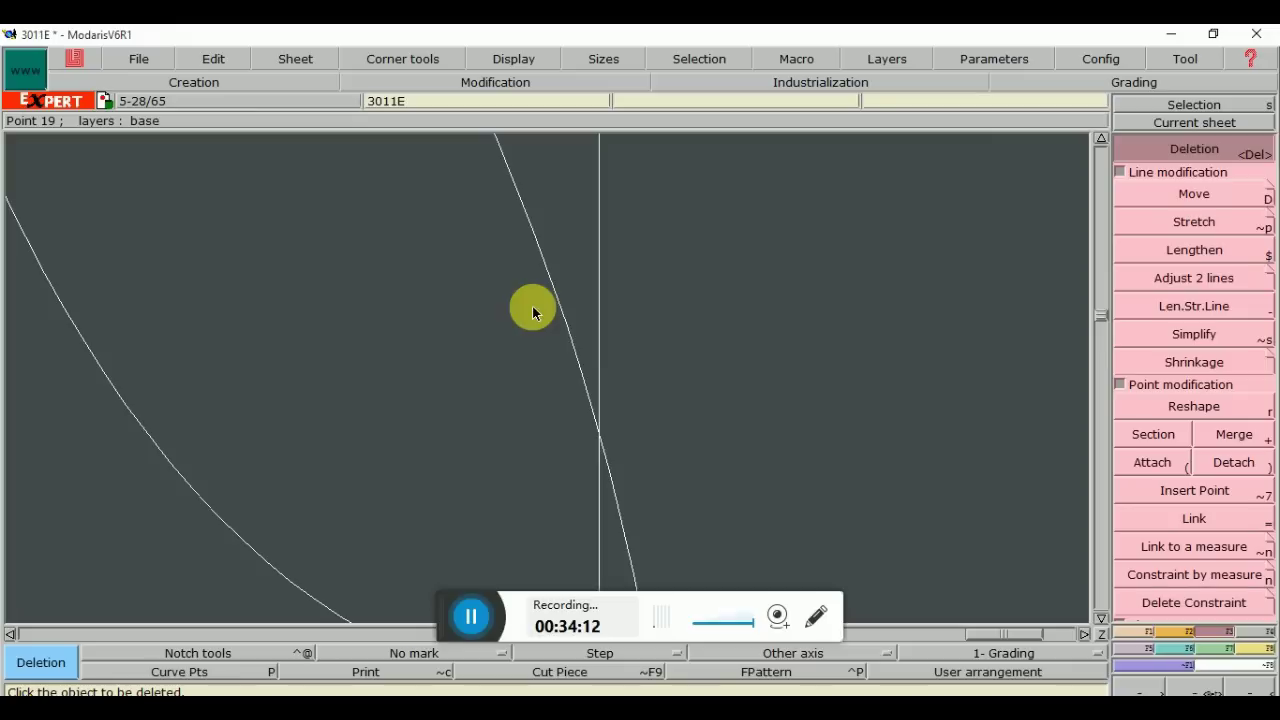
Draw a straight underarm seam from the lower end of the sleeve cap curve to the lower end of the sleeve opening
left_click(1222, 686)
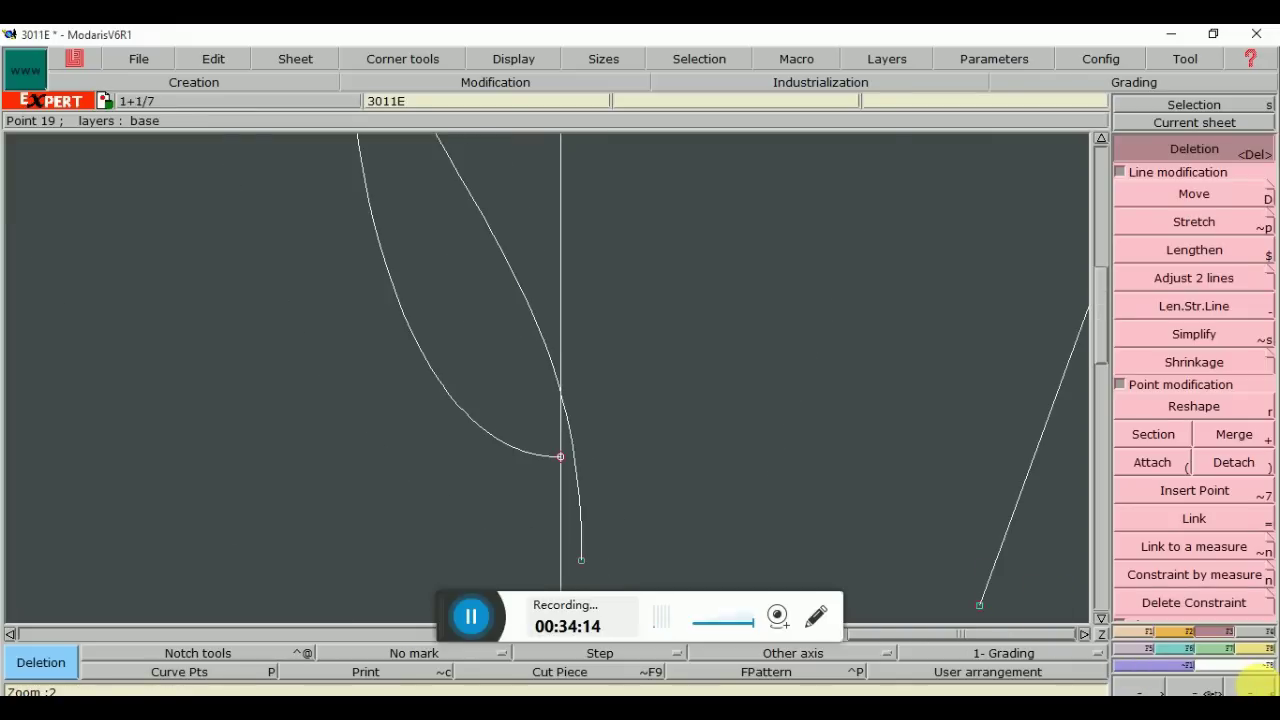
left_click(1255, 686)
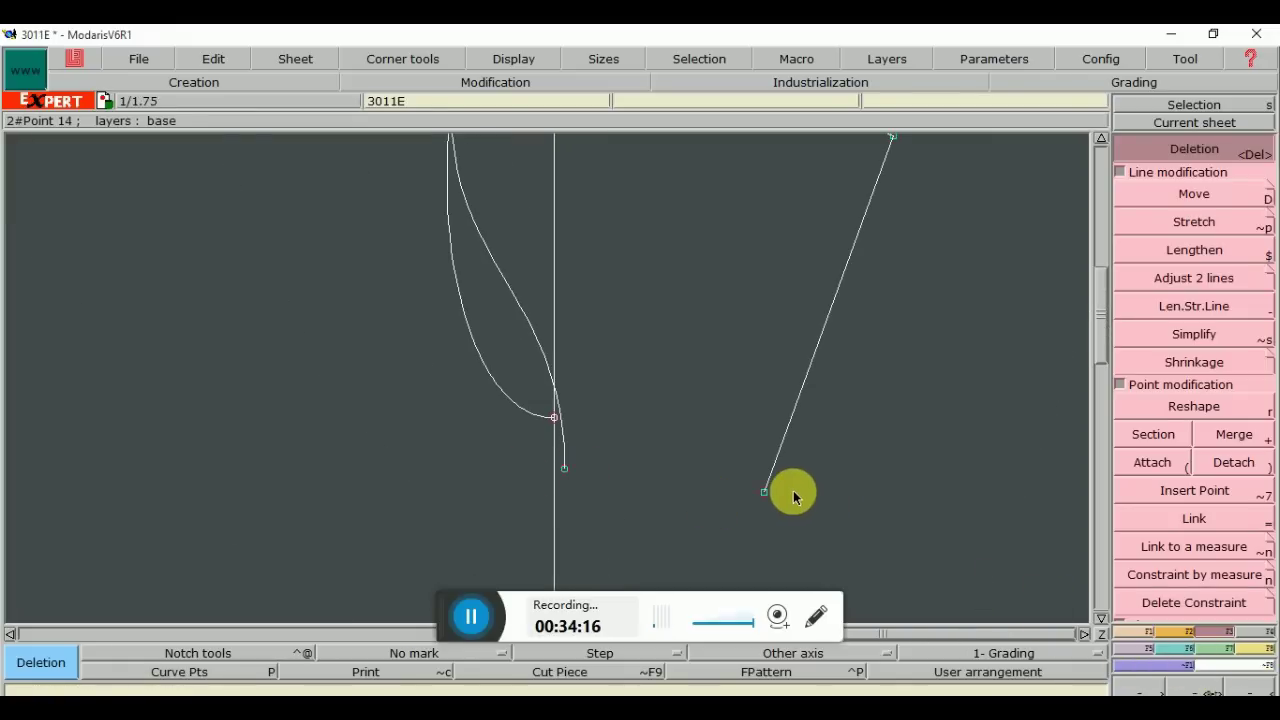
left_click(1148, 632)
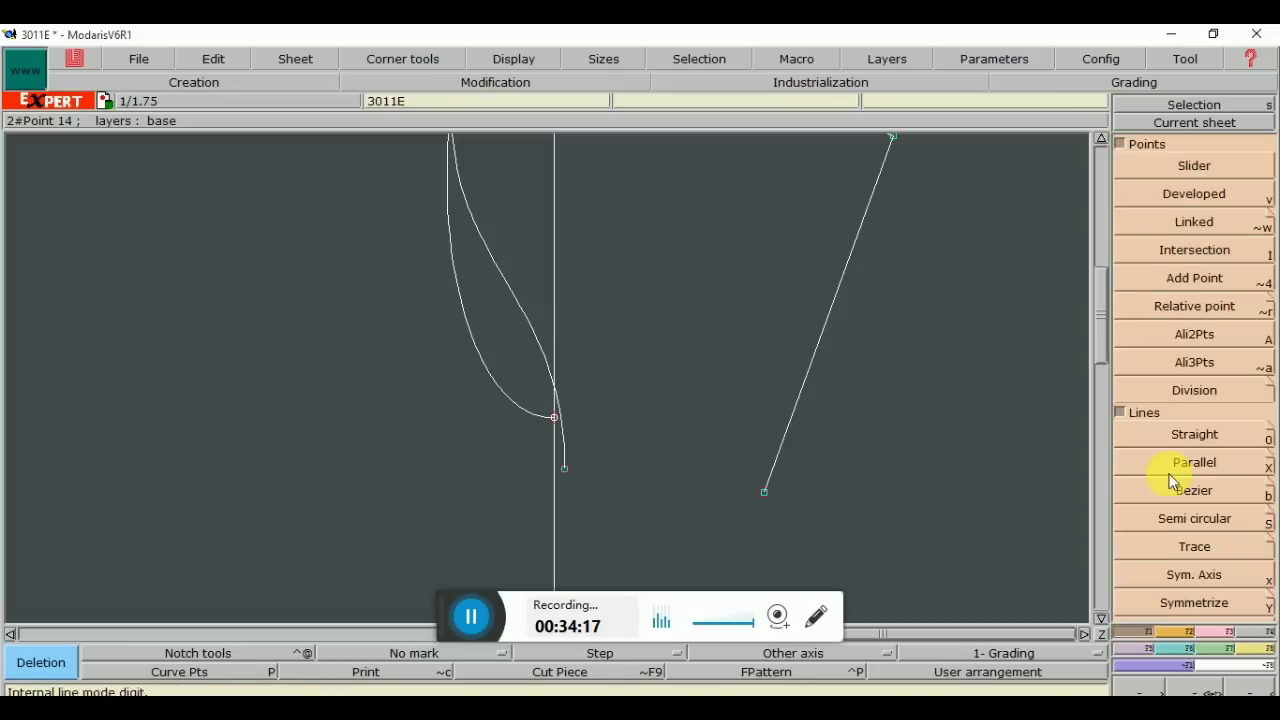
left_click(1167, 440)
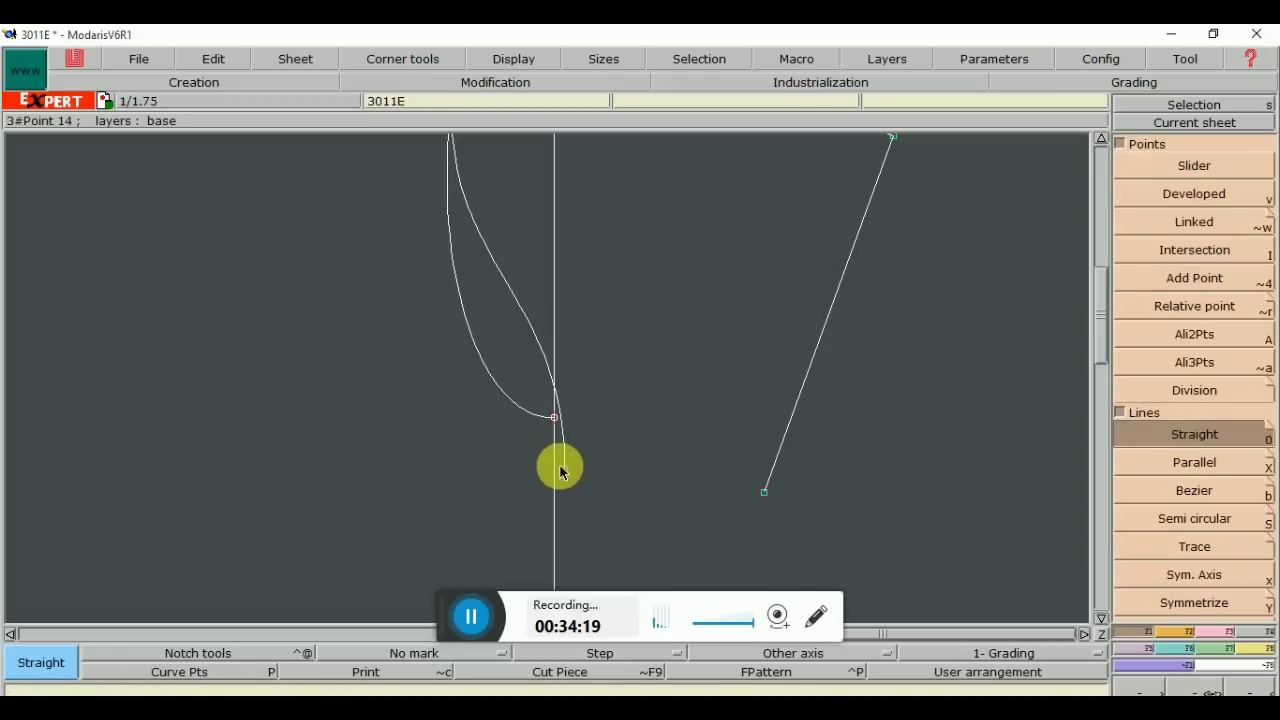
left_click(565, 468)
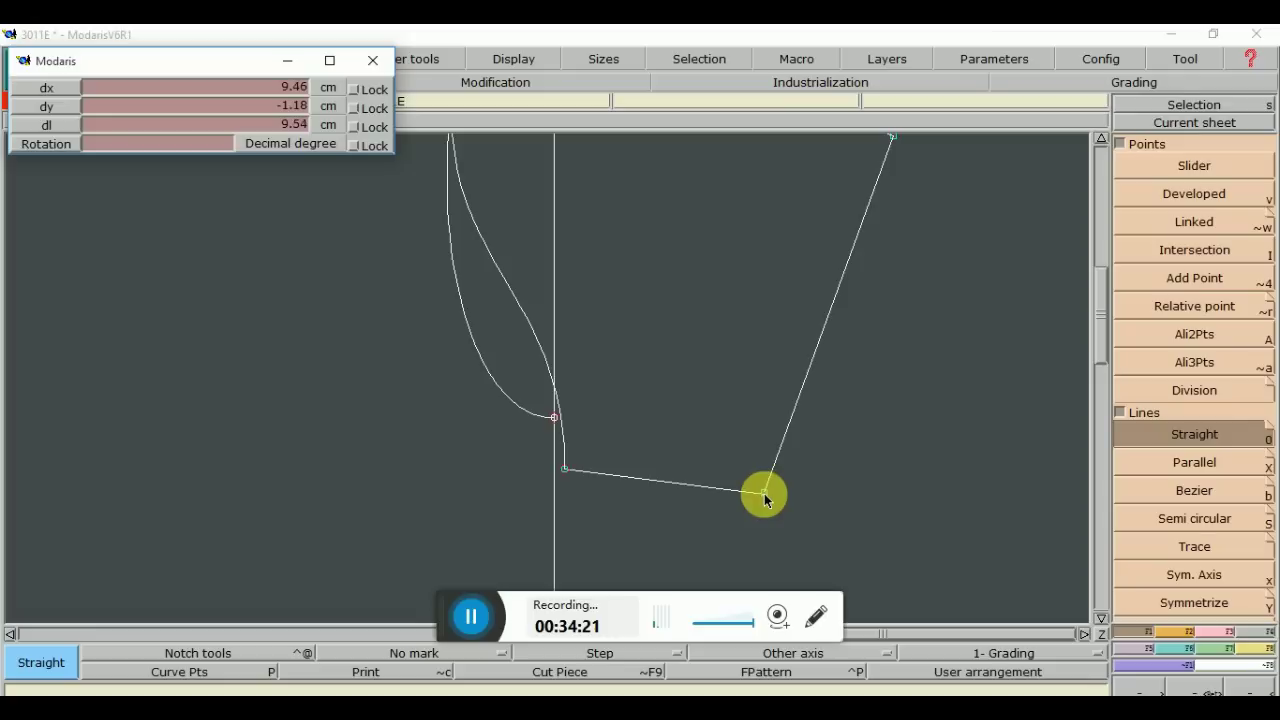
left_click(764, 493)
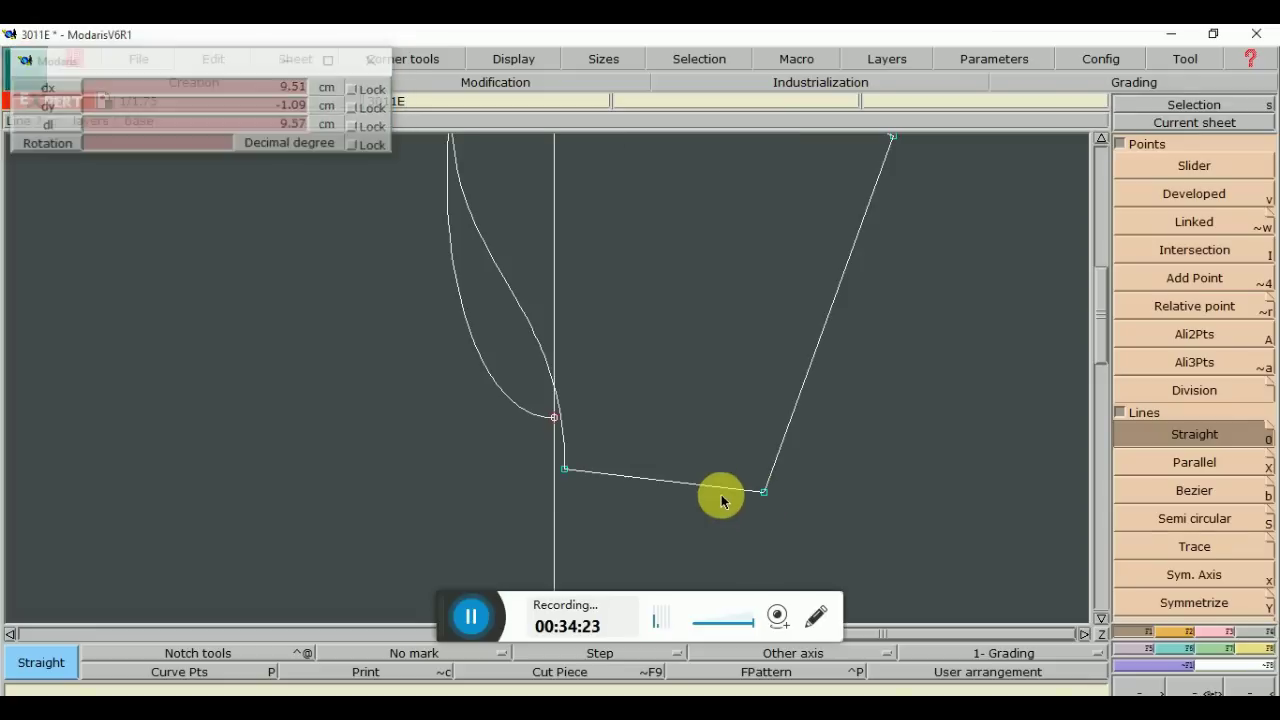
Create a hem line parallel to the sleeve opening line, offset towards the inside of the sleeve
left_click(1248, 692)
left_click(1248, 692)
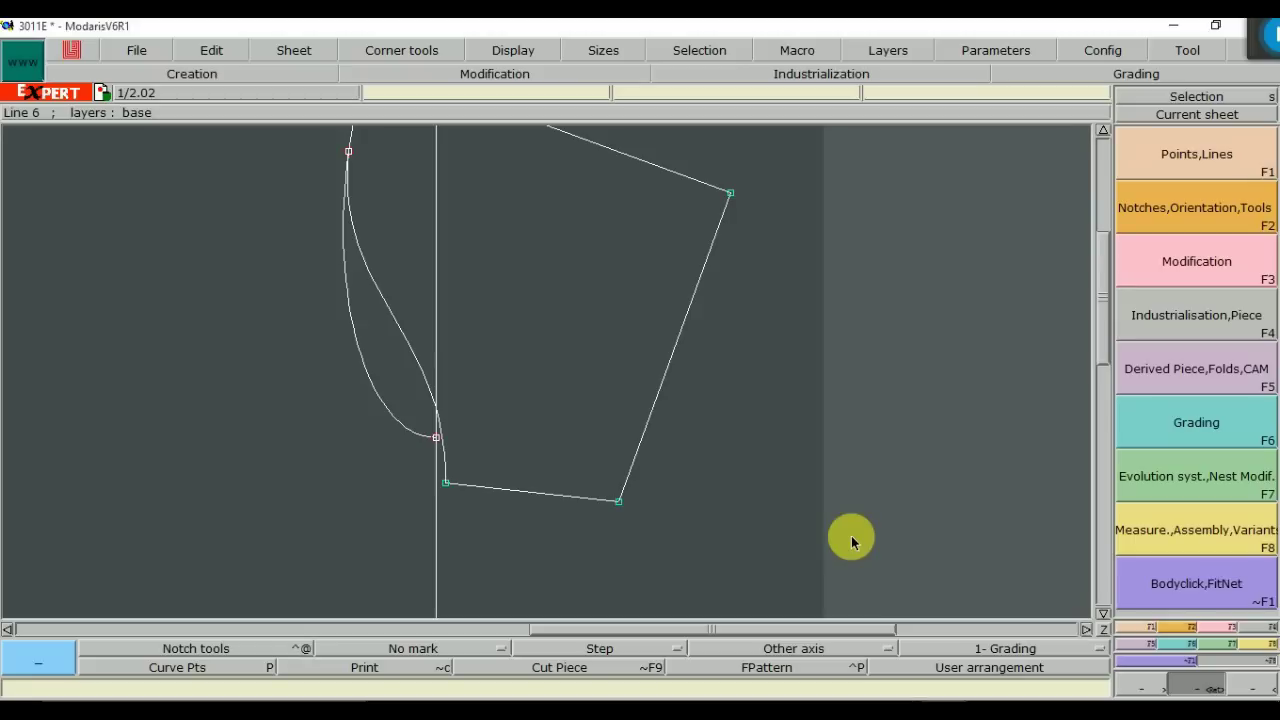
left_click(618, 501)
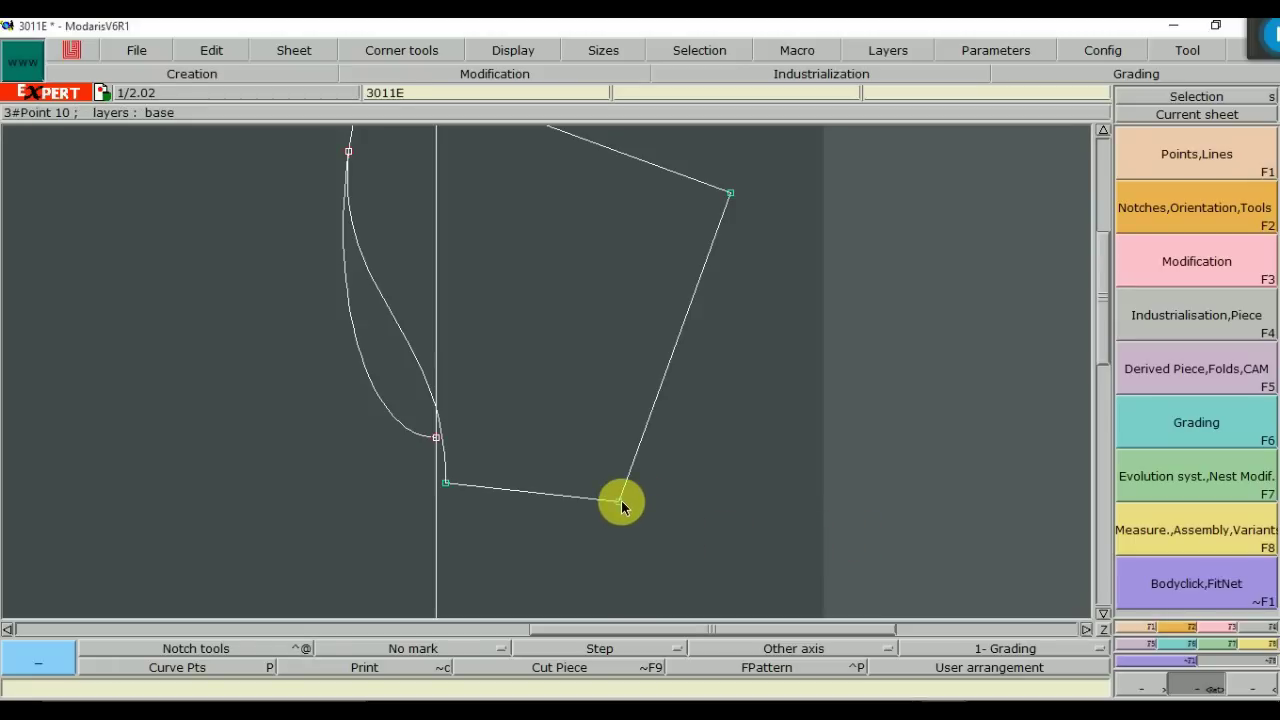
left_click(1135, 630)
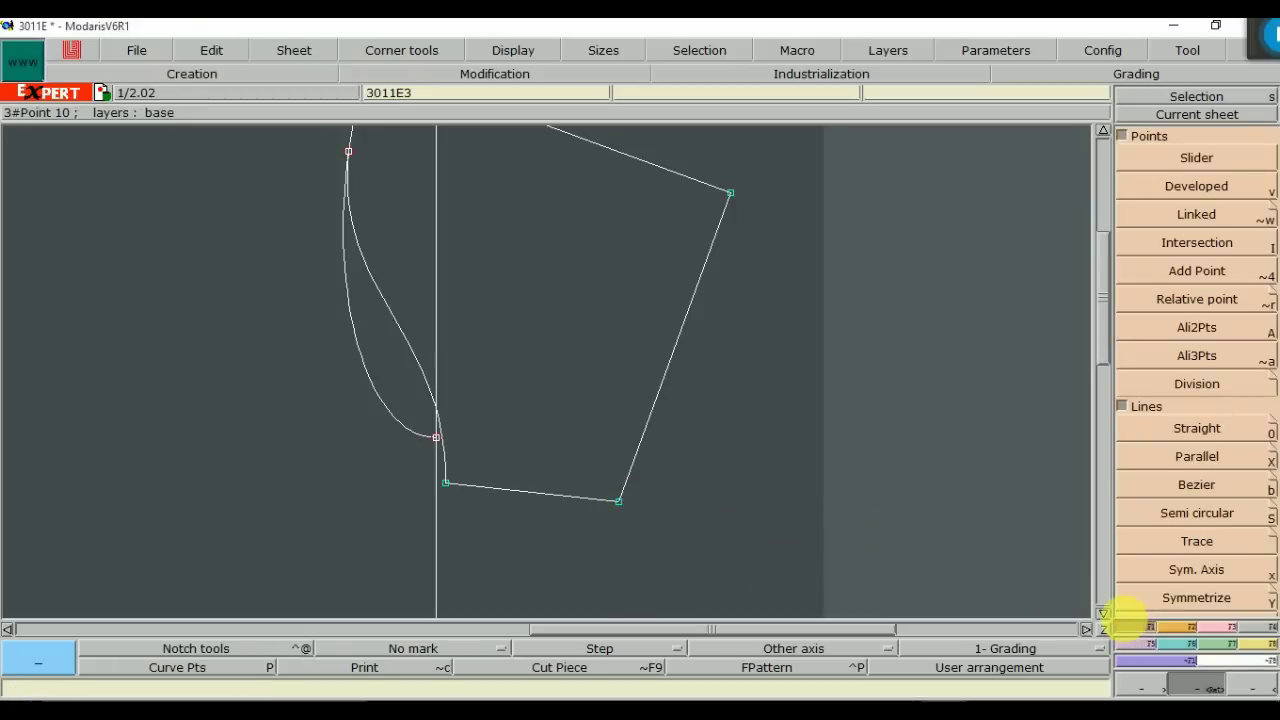
left_click(1189, 457)
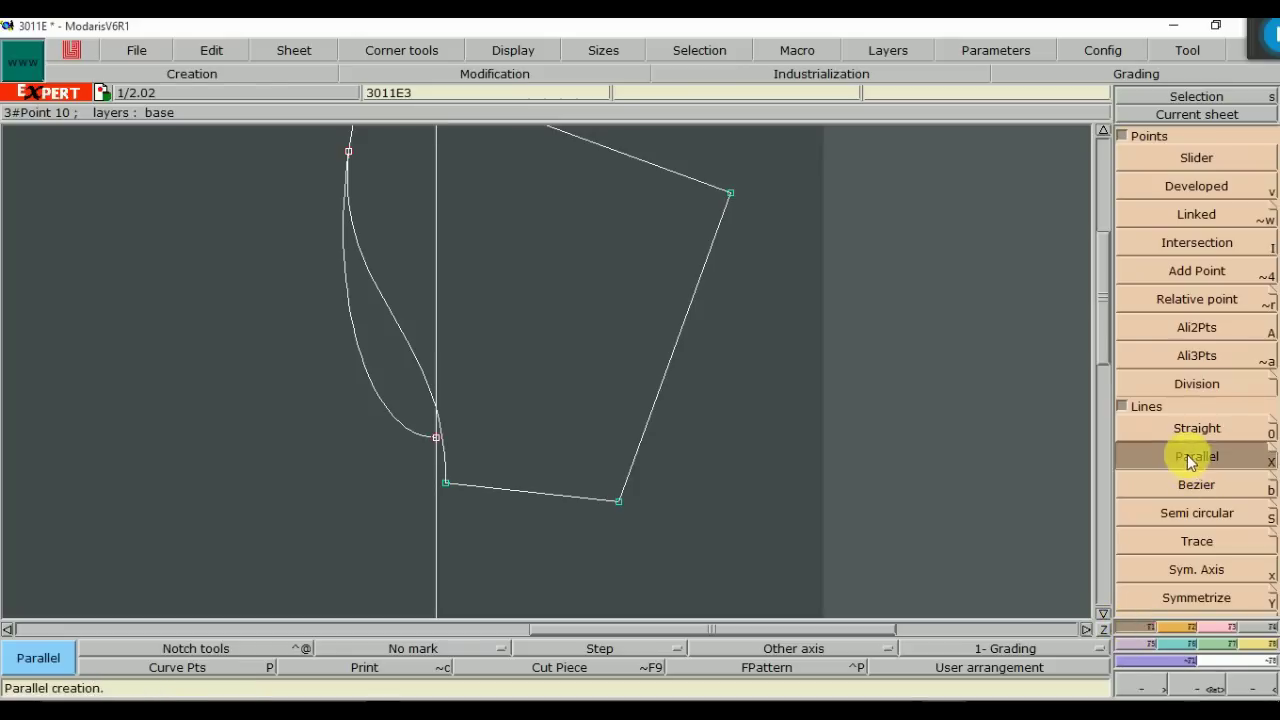
left_click(664, 388)
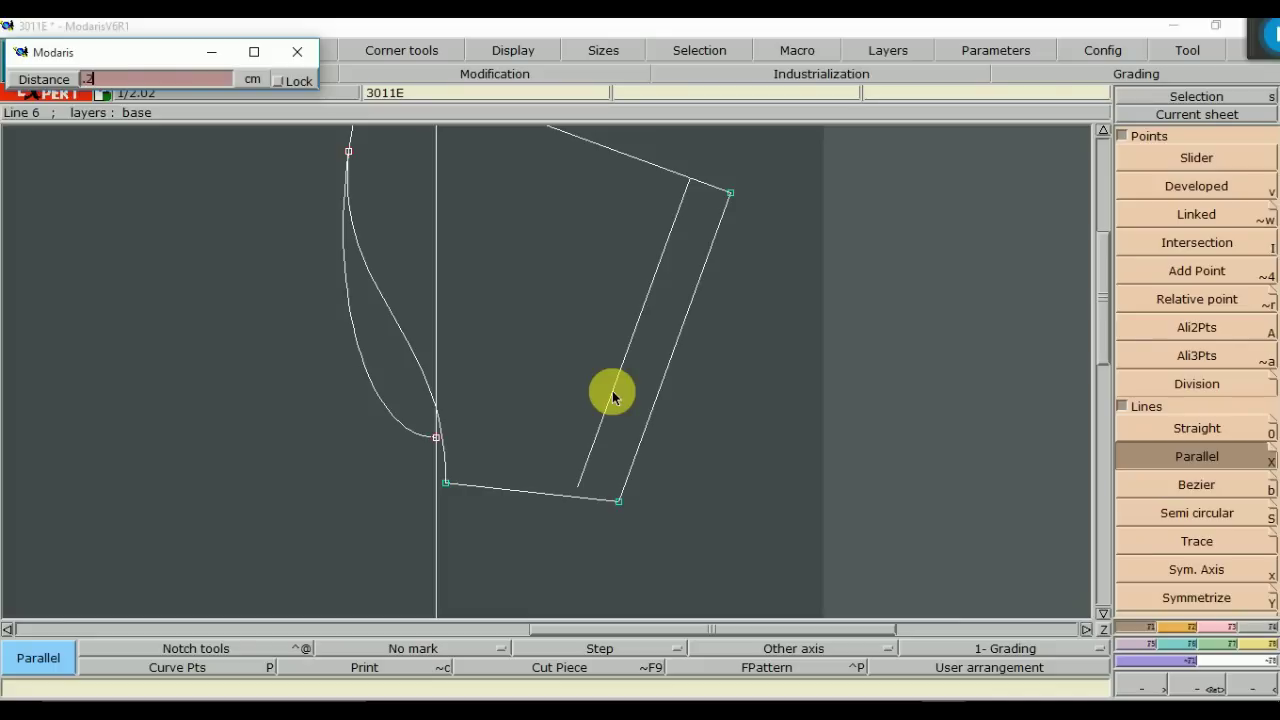
key("BackSpace")
key("BackSpace")
key("Return")
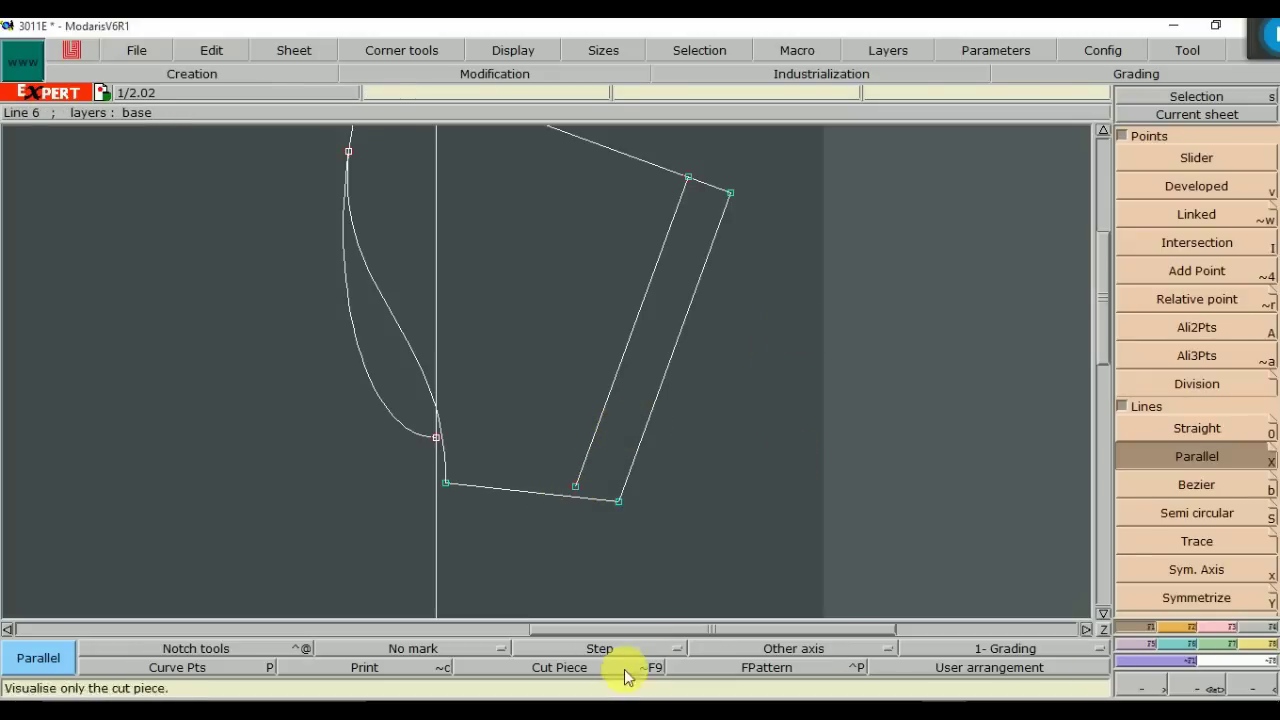
Lengthen the lower end of the parallel hem line in a straight line until it meets the sleeve's underarm seam
scroll(1220, 622, "down", 3)
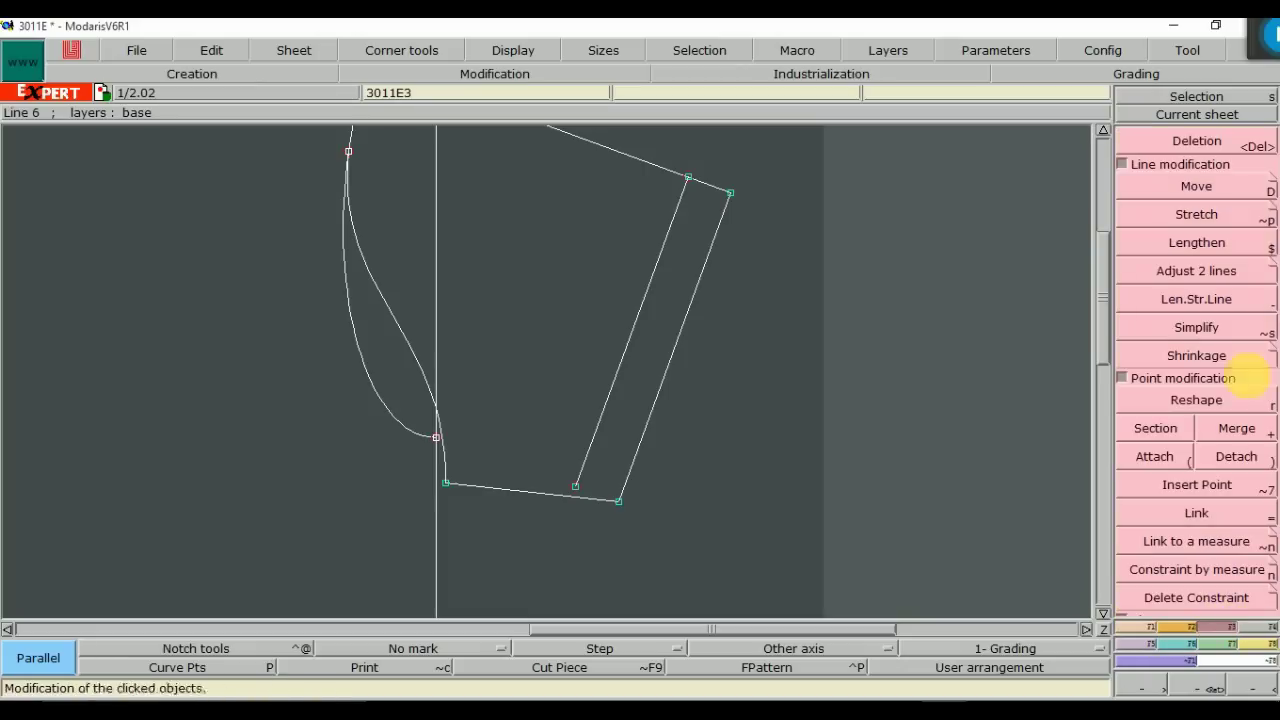
left_click(1200, 303)
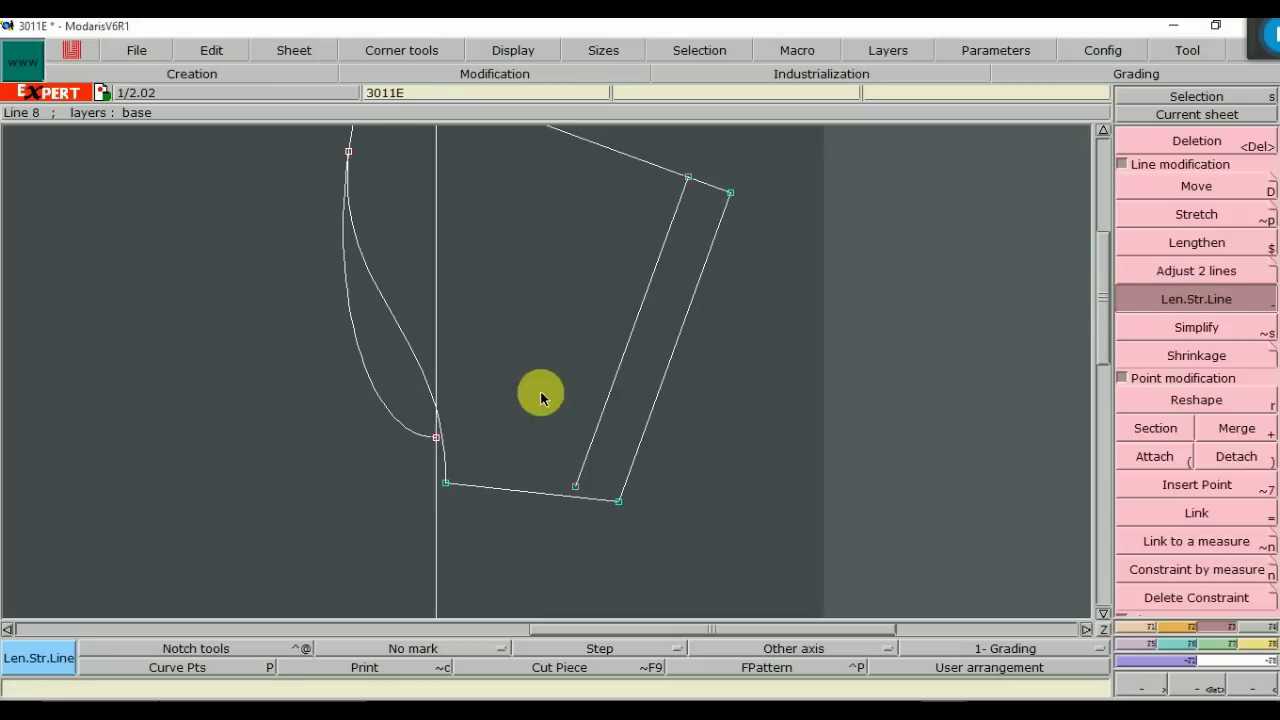
left_click(594, 438)
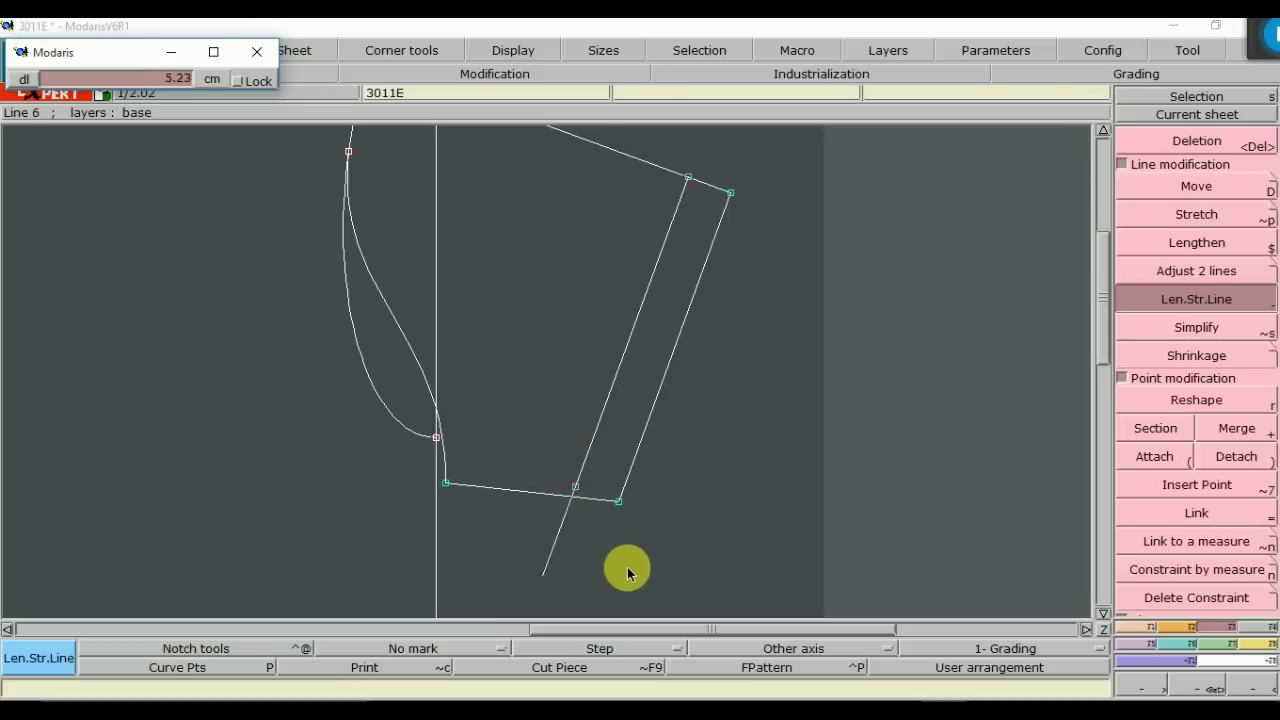
left_click(585, 484)
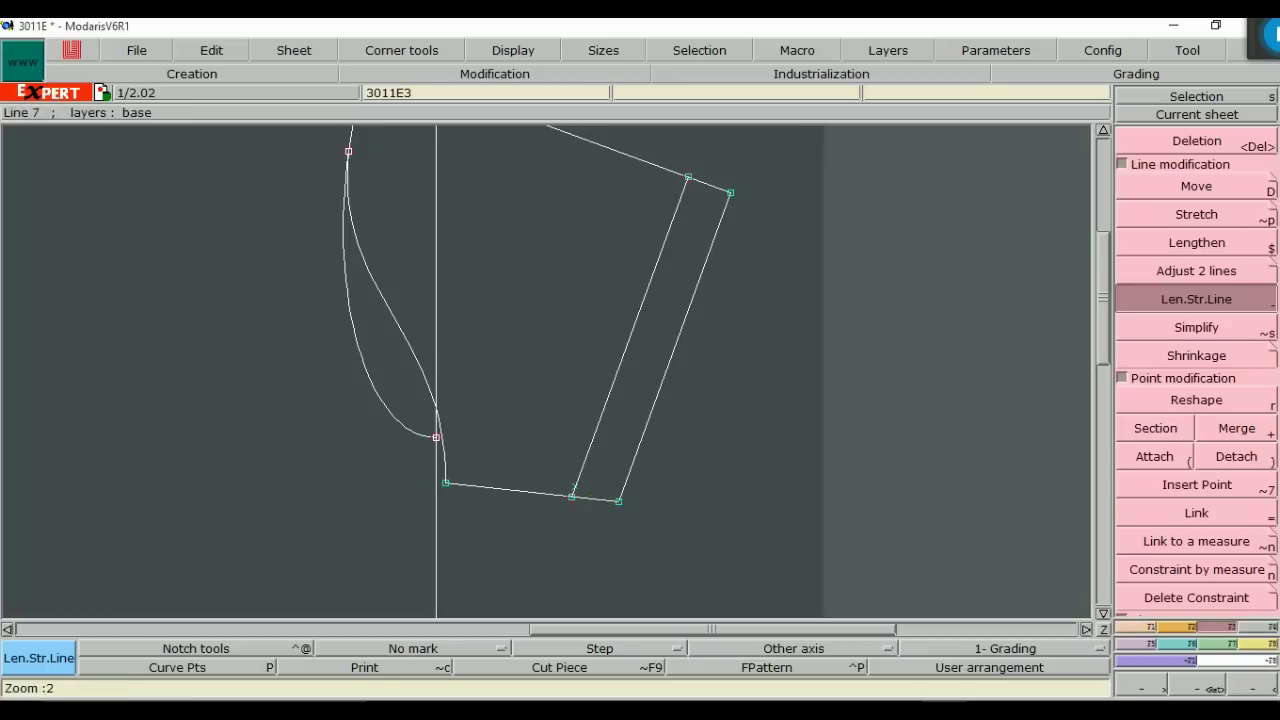
Delete the leftover point near the lower end of the extended hem line
left_click(1183, 690)
left_click_drag(530, 473, 622, 527)
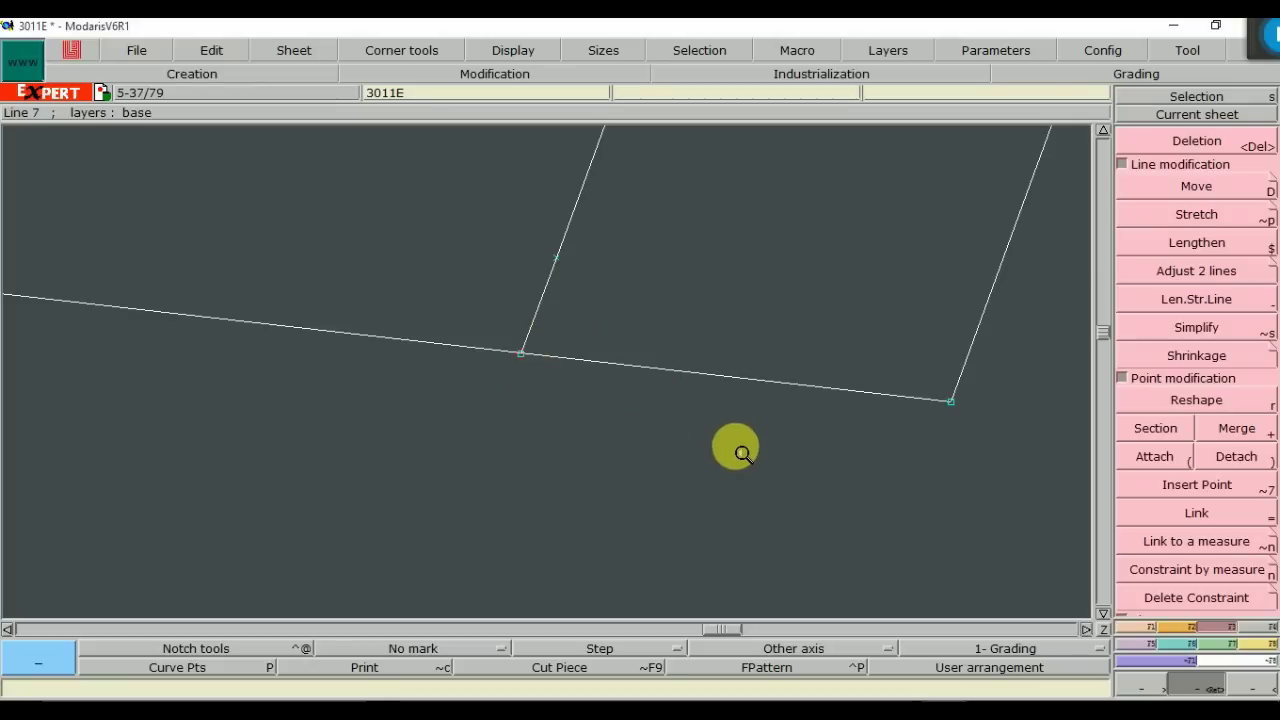
key("Delete")
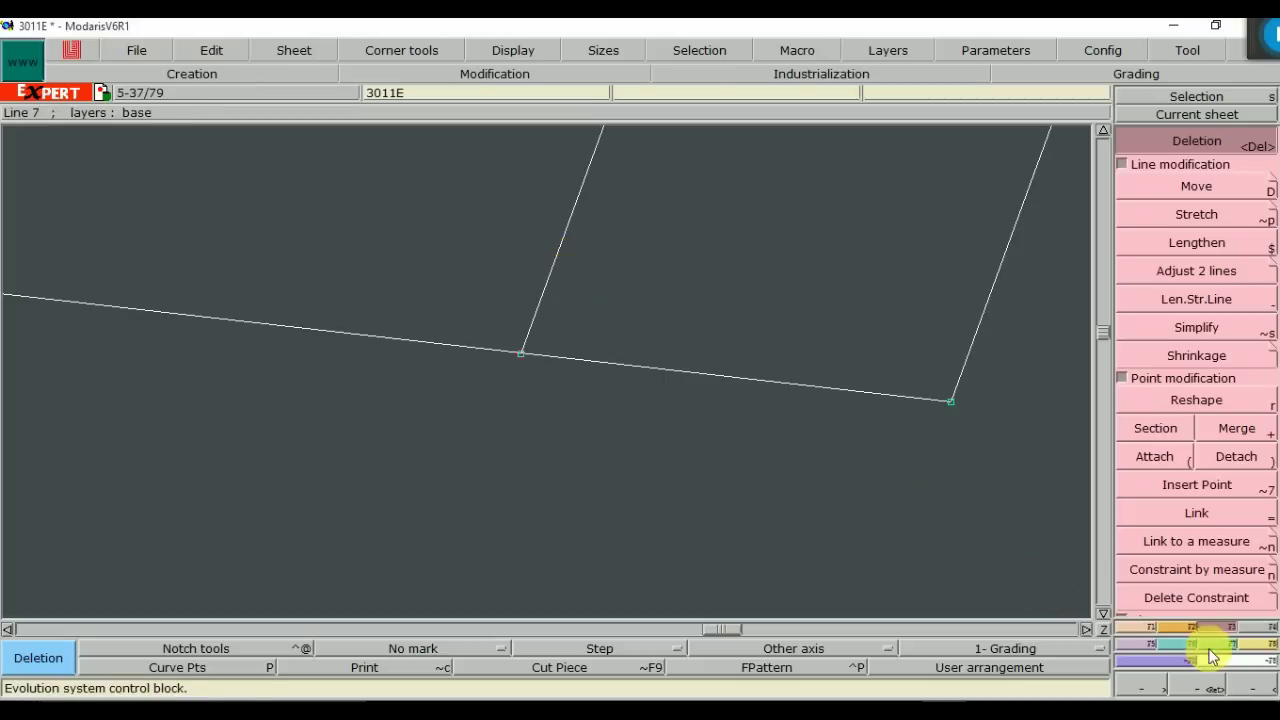
Create a line parallel to the inner sleeve hem line, outwards beyond the sleeve opening, at a distance of 5 cm
left_click(1256, 682)
left_click(1256, 682)
left_click(1256, 682)
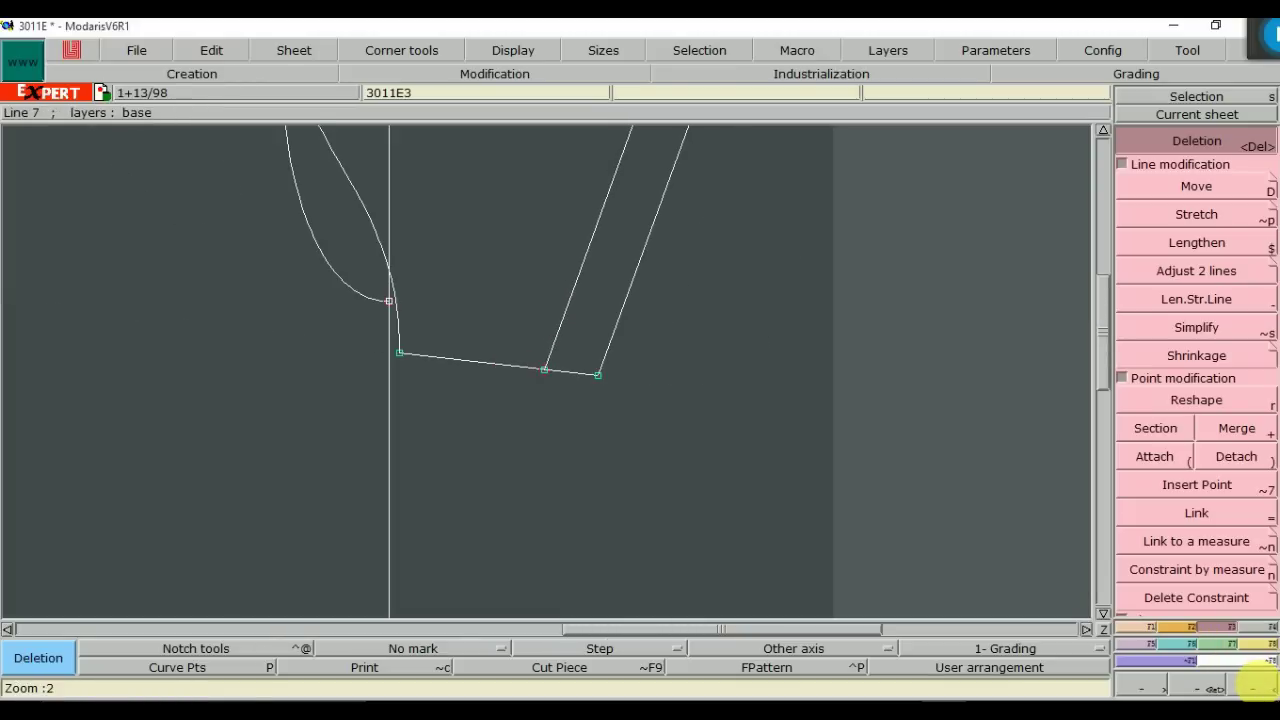
left_click(1243, 688)
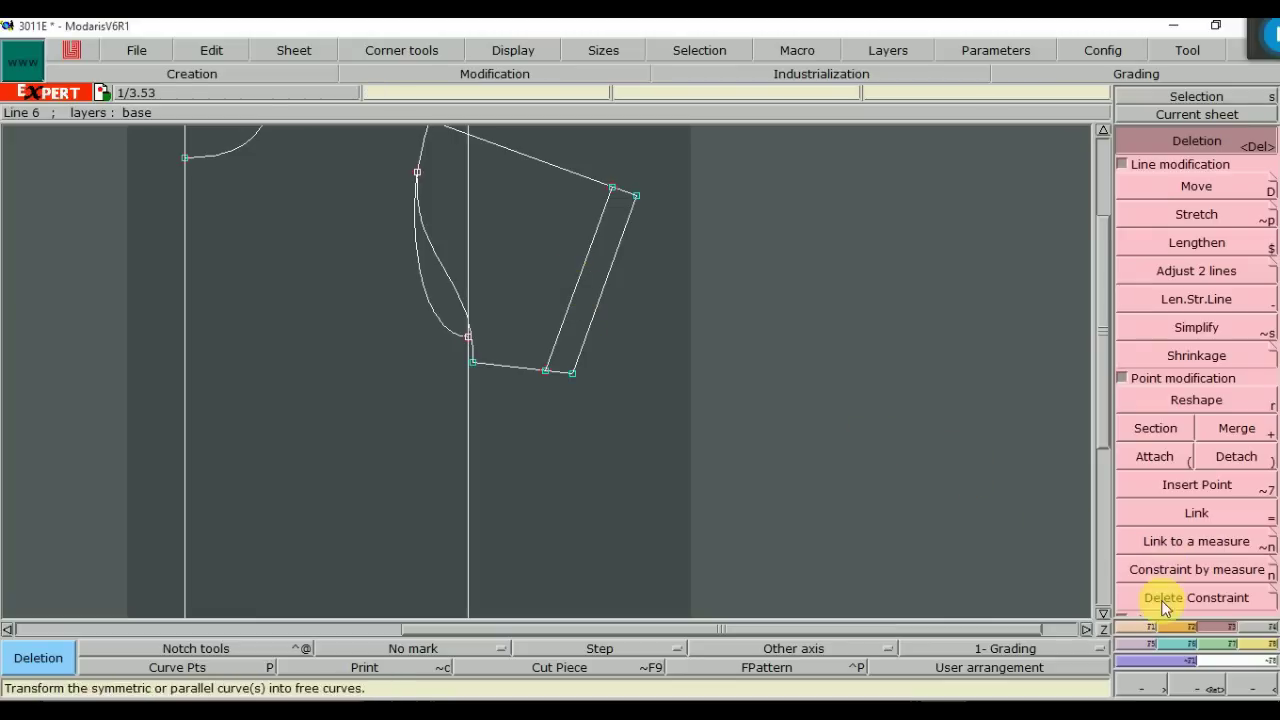
left_click(1143, 626)
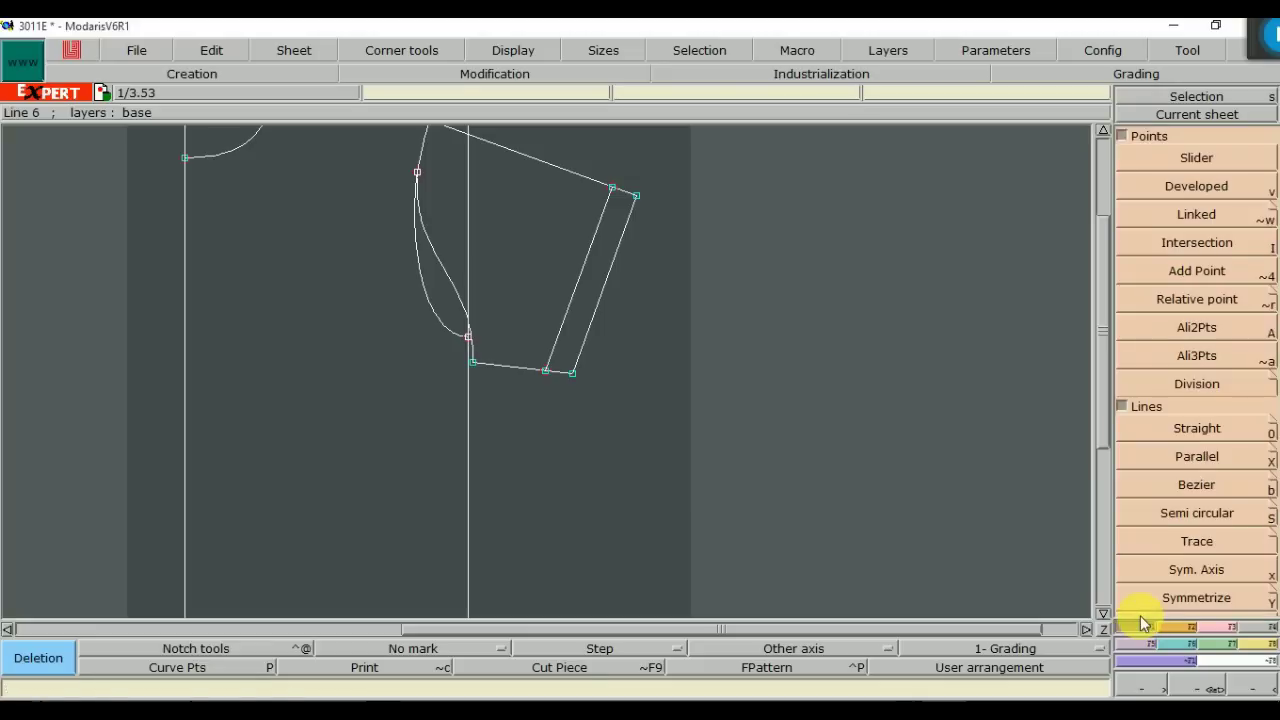
left_click(1181, 455)
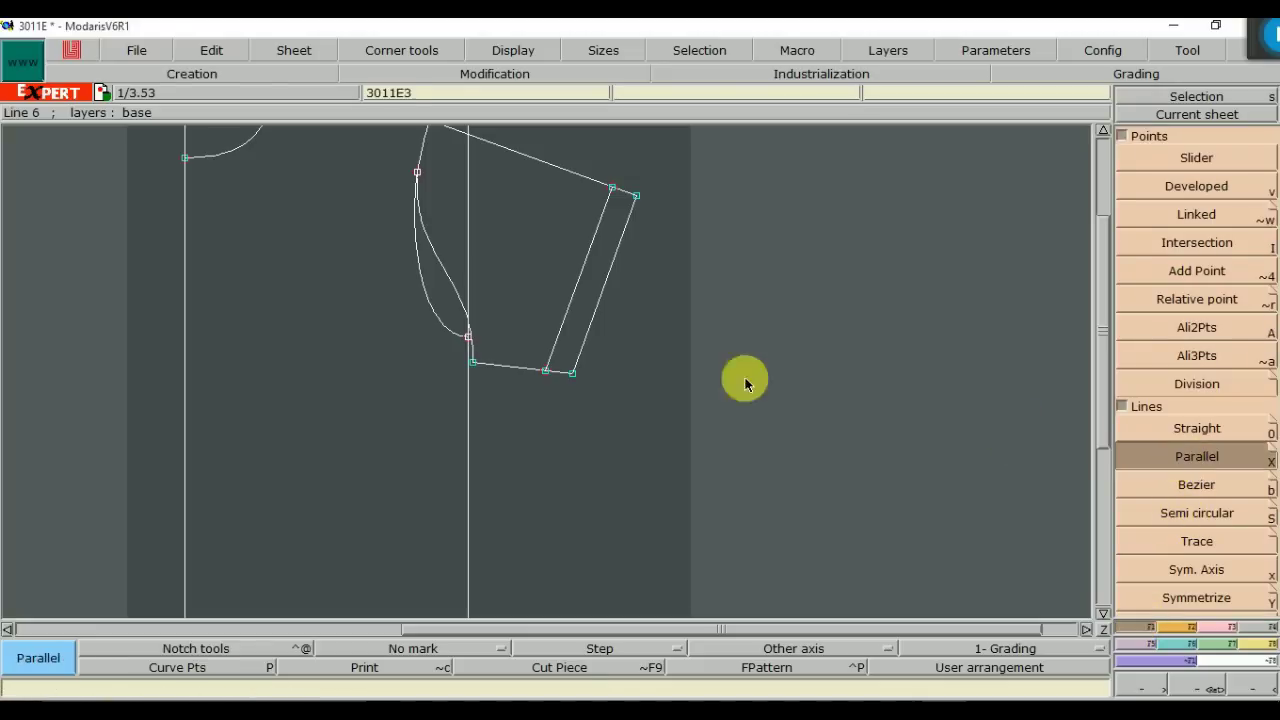
left_click(582, 284)
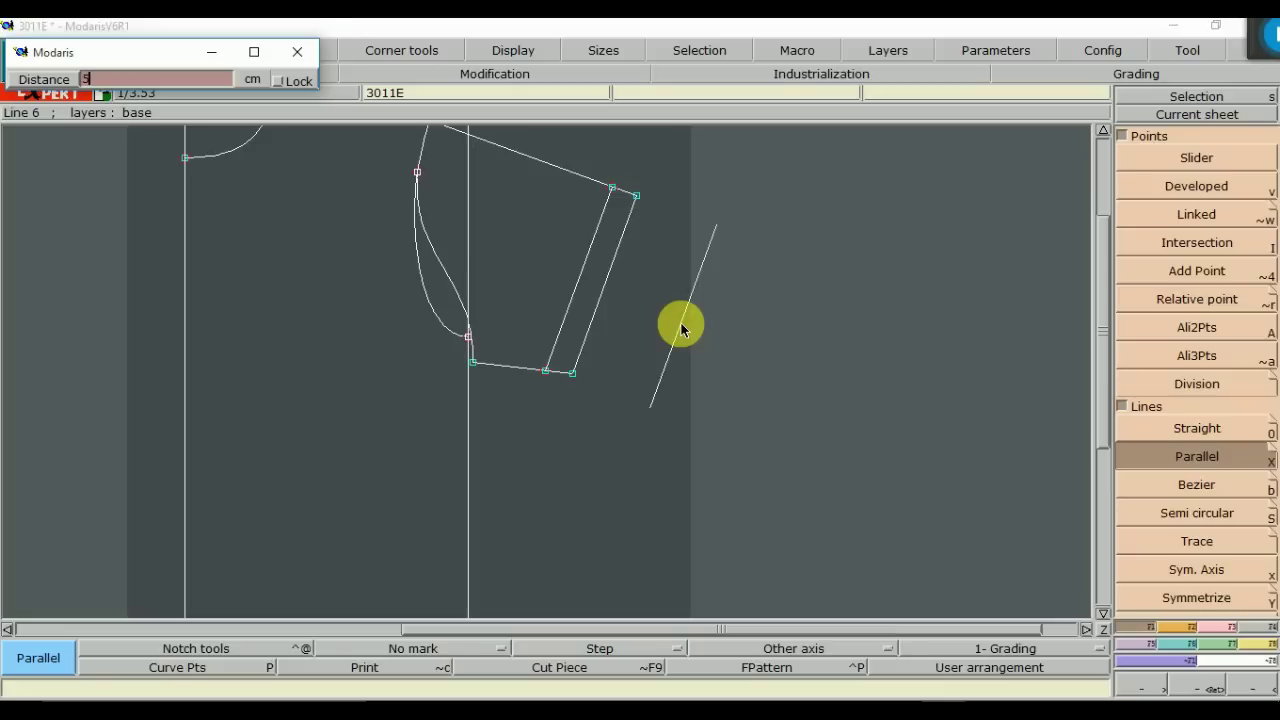
Create a parallel line 5 cm outside the sleeve's original hem line and connect both its ends to the middle hem line with straight lines
key("Return")
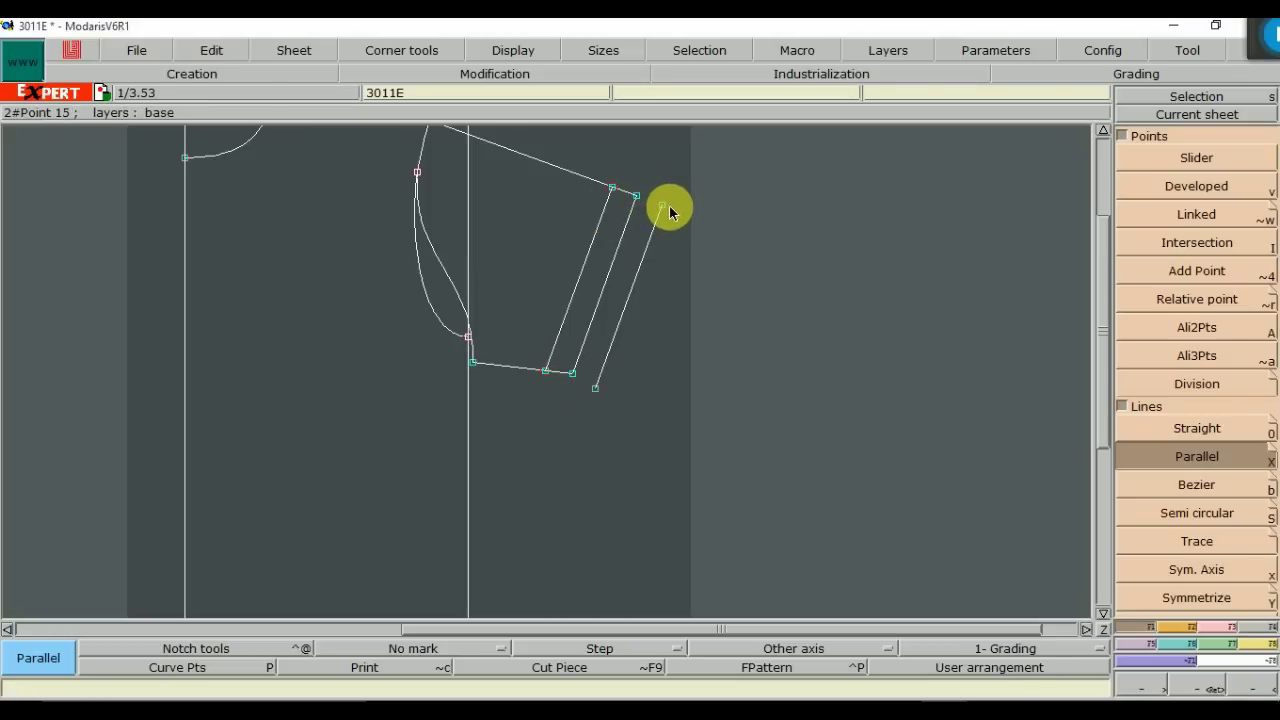
left_click(632, 205)
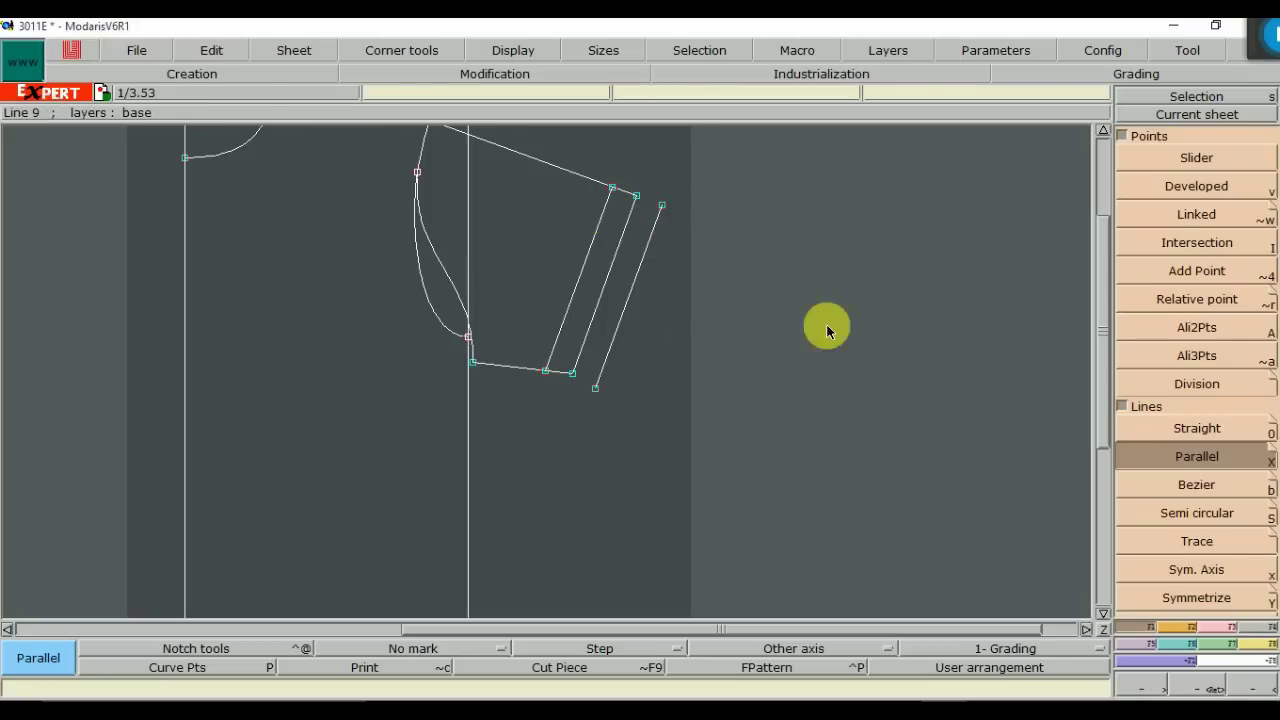
left_click(1154, 428)
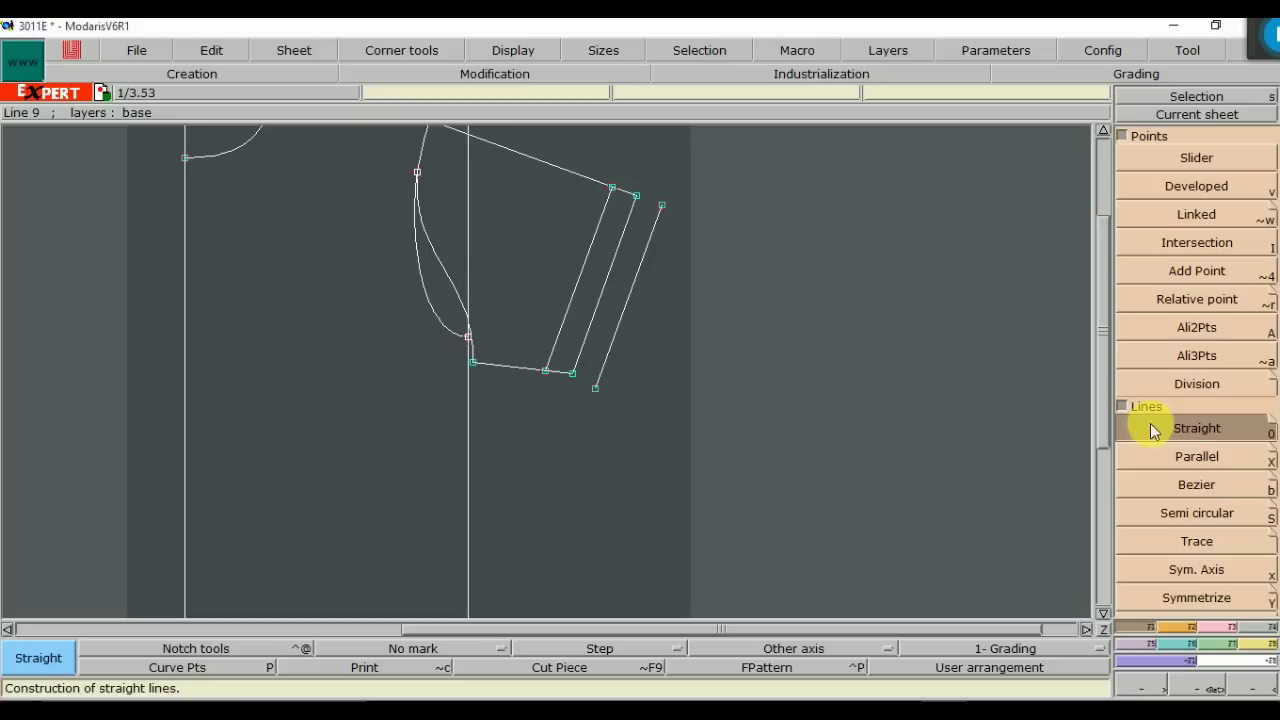
left_click(574, 376)
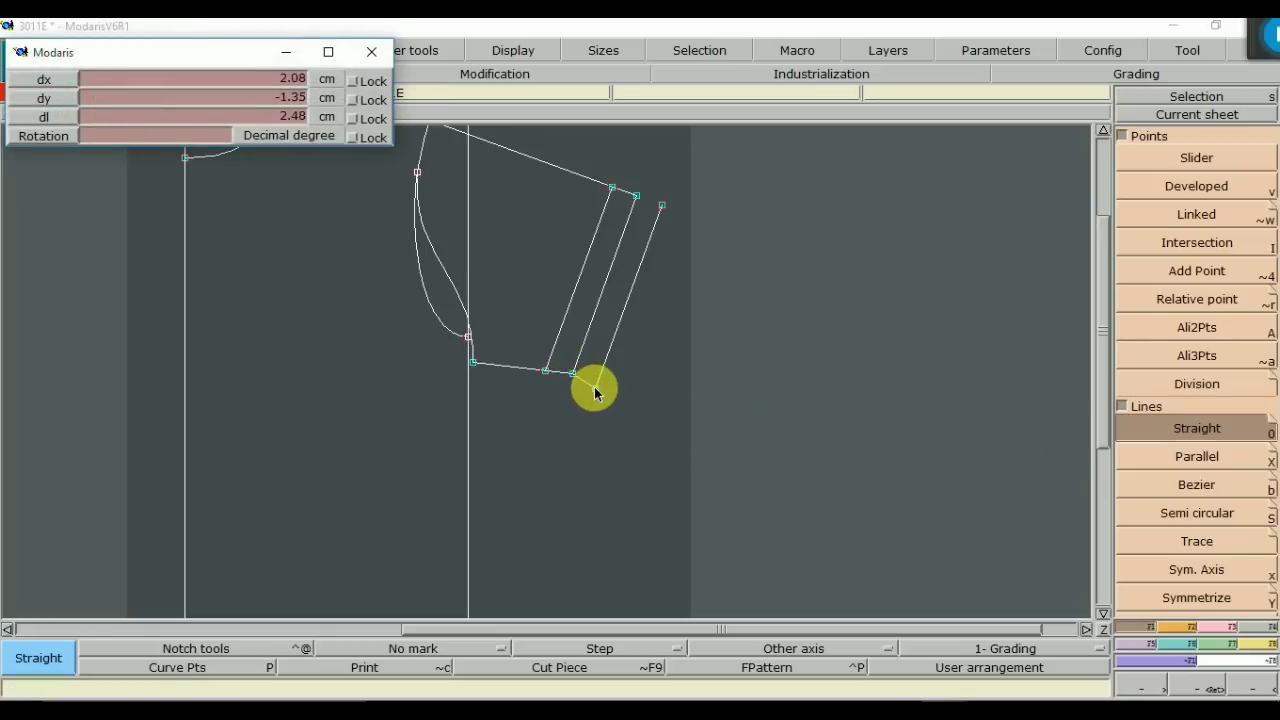
left_click(596, 390)
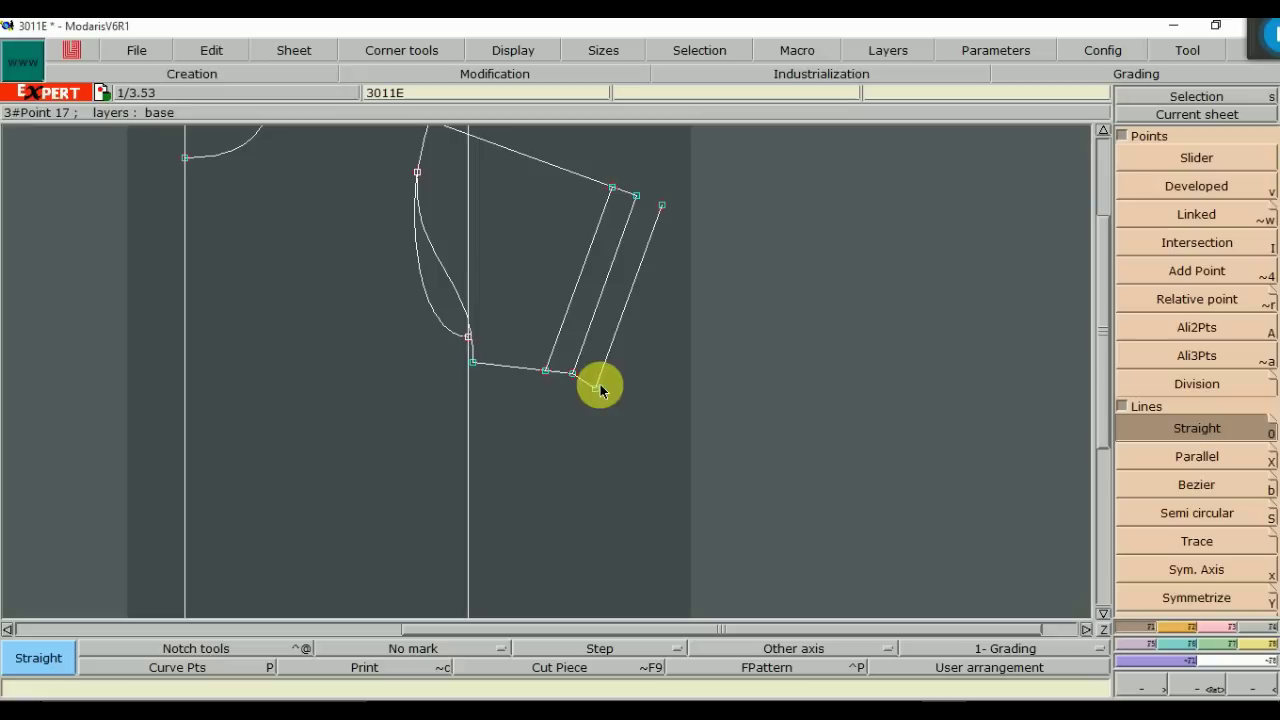
left_click(637, 198)
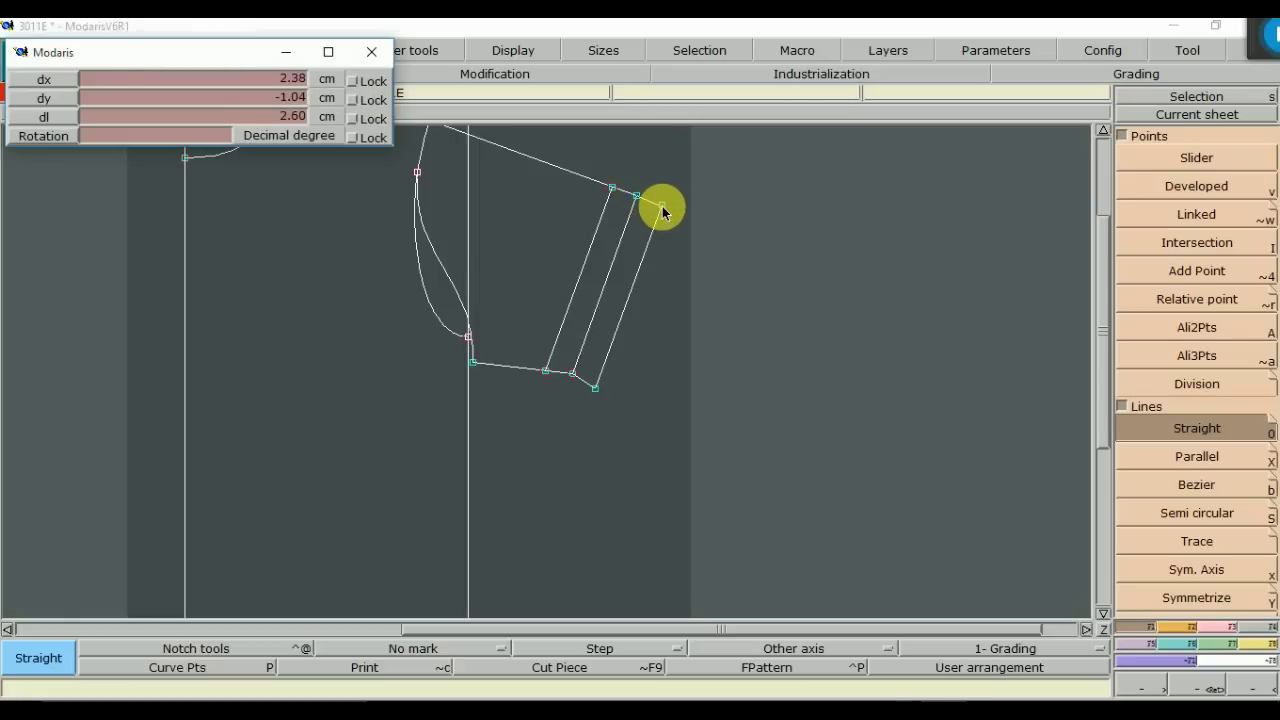
left_click(660, 206)
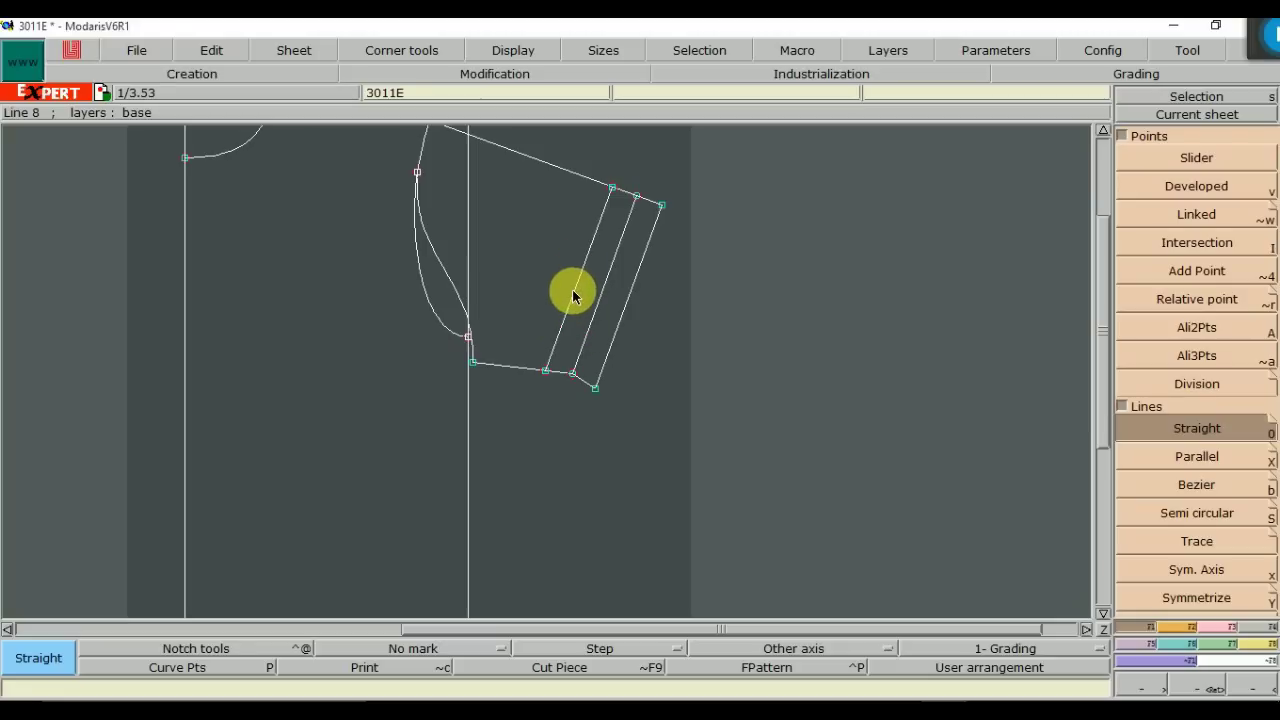
Delete the two inner hem lines of the sleeve, keeping only the outermost one
key("Delete")
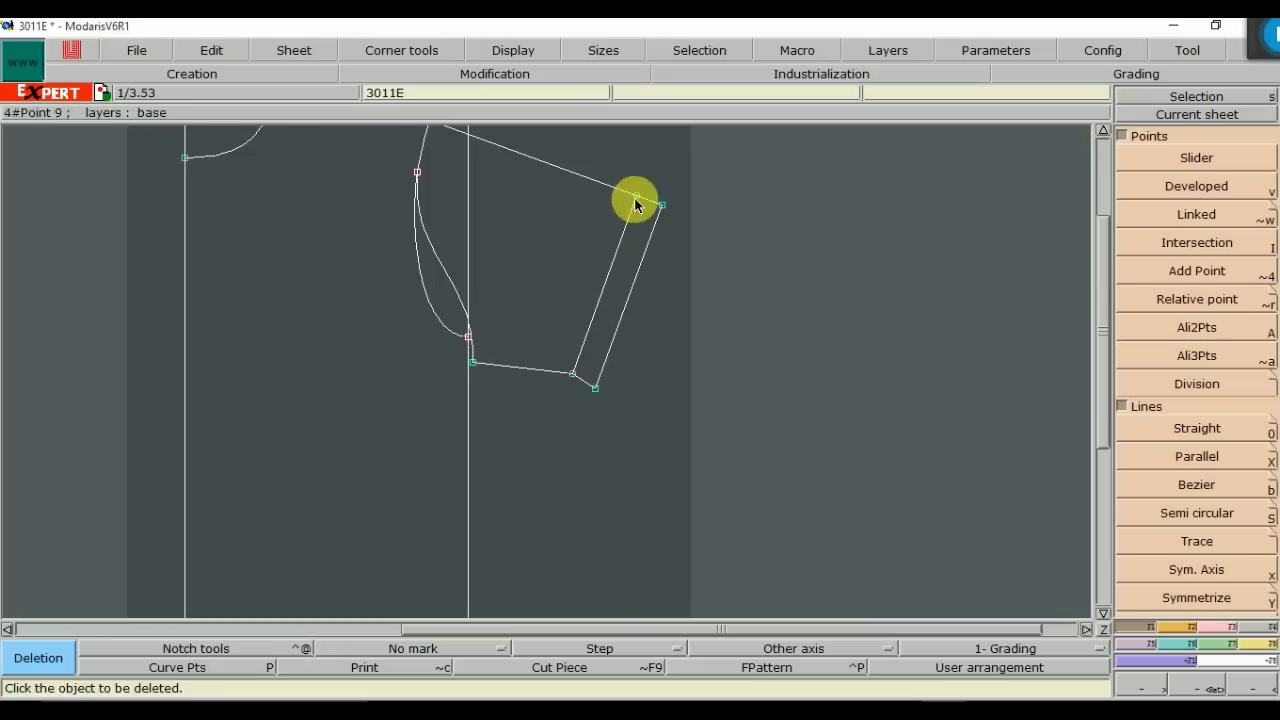
left_click(600, 305)
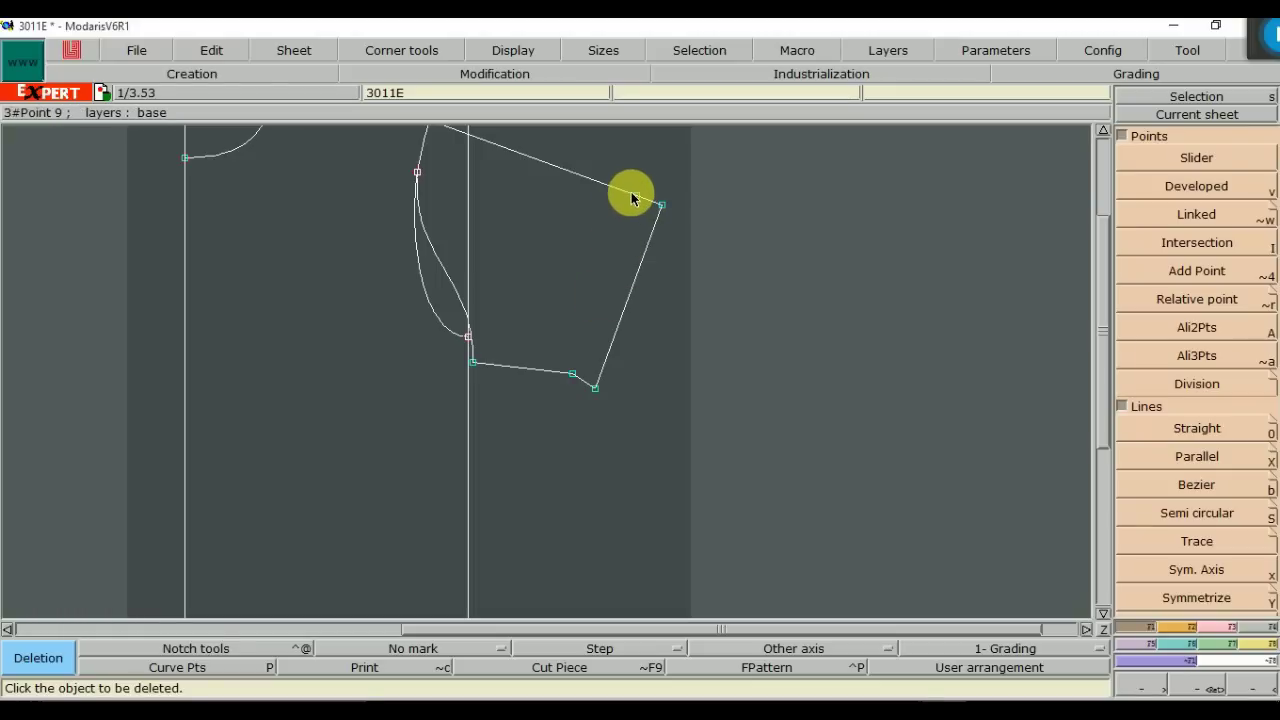
Merge the sleeve's upper line at the leftover point beside the outer hem corner, removing that point
left_click(1262, 632)
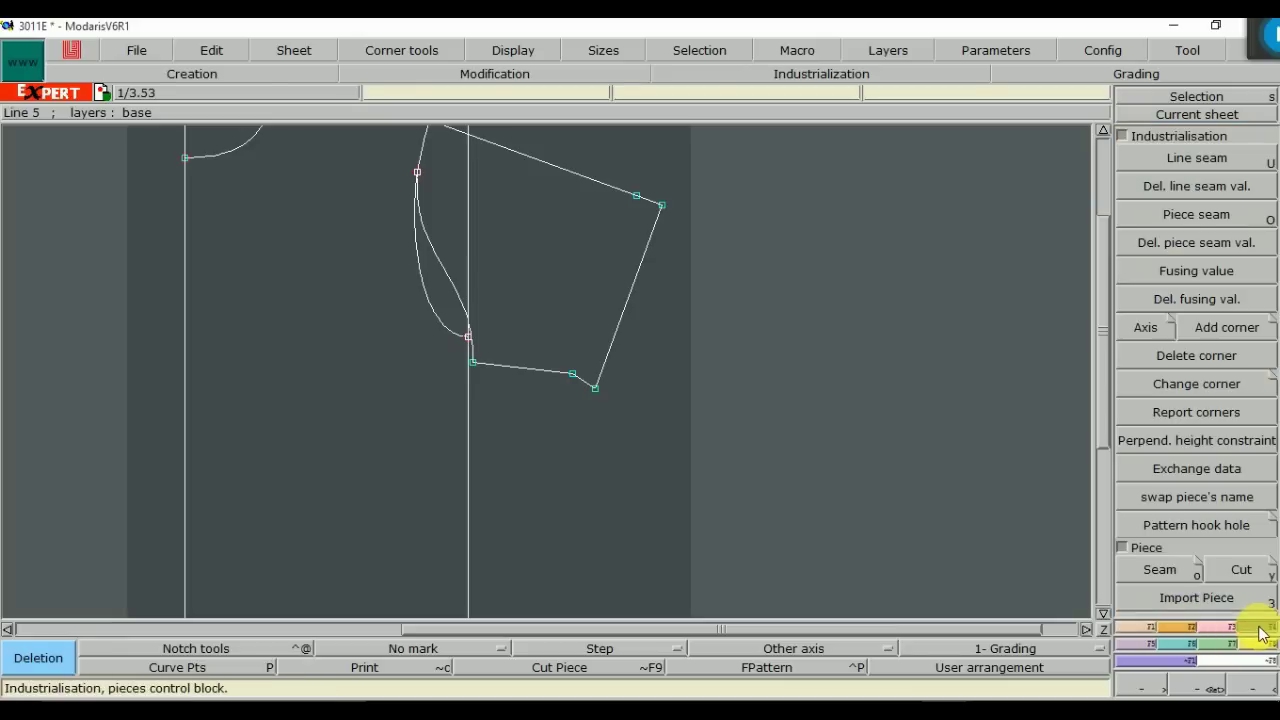
left_click(1212, 626)
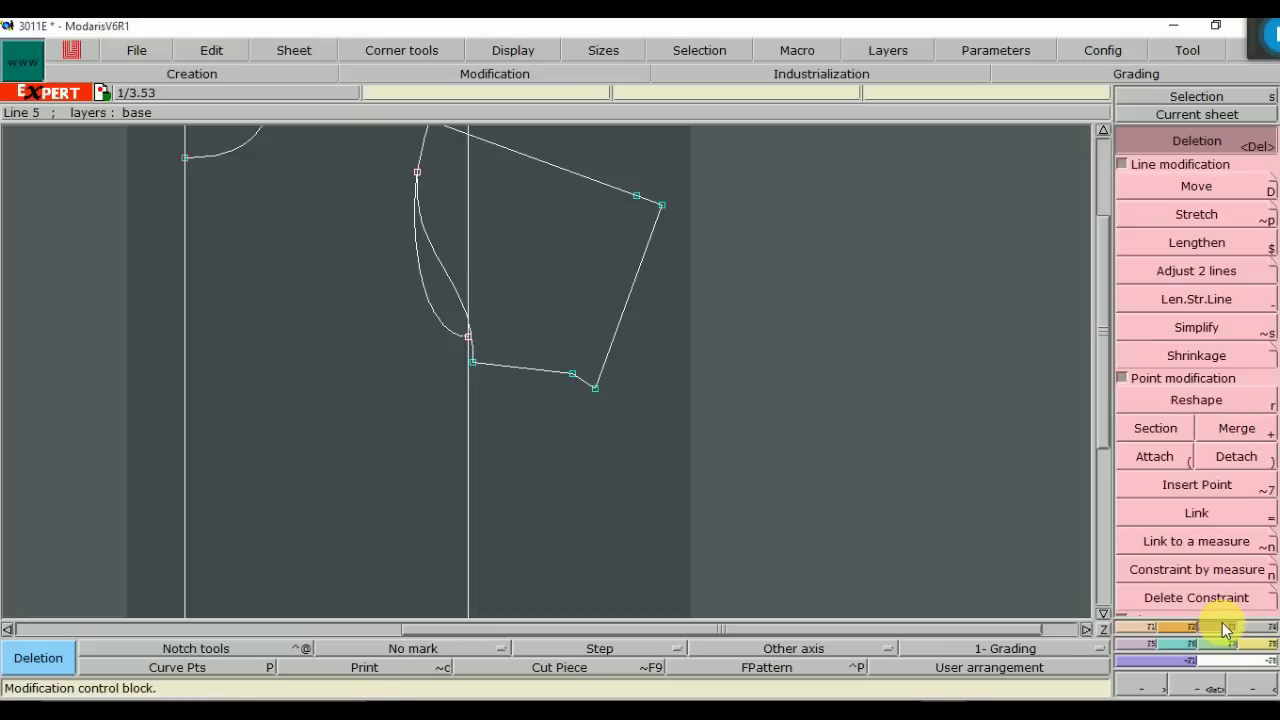
left_click(1232, 430)
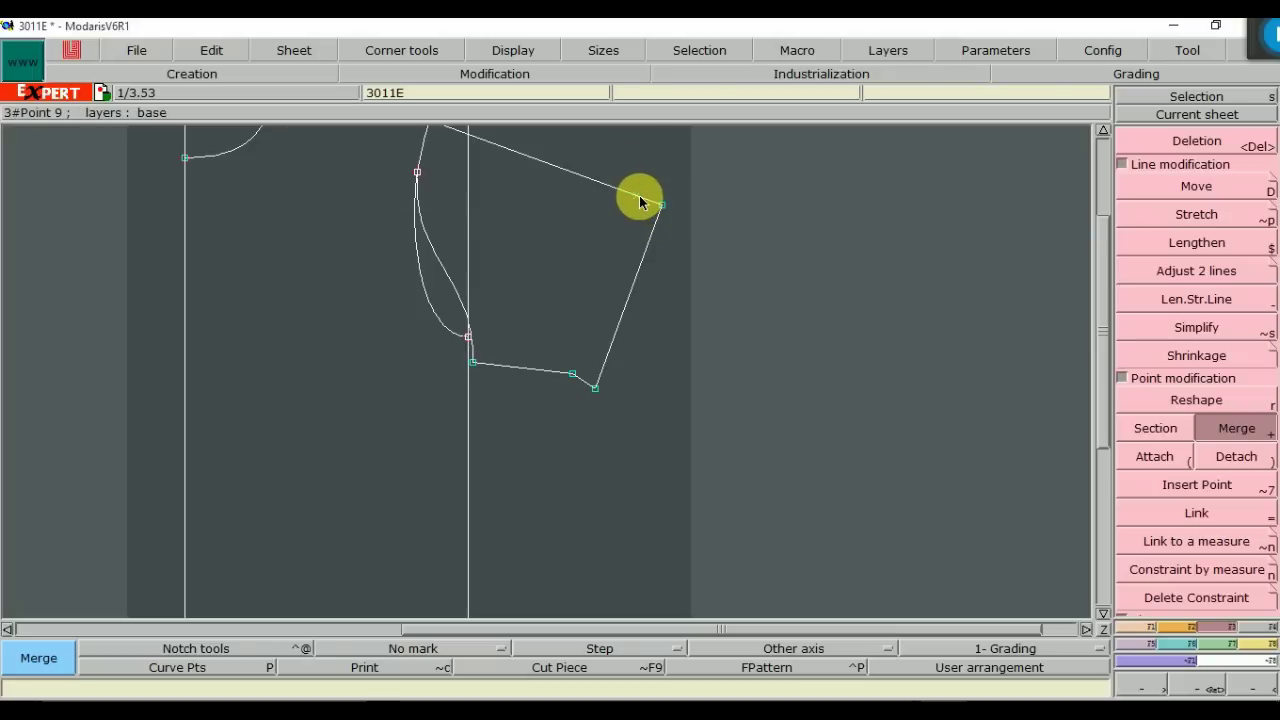
key("Delete")
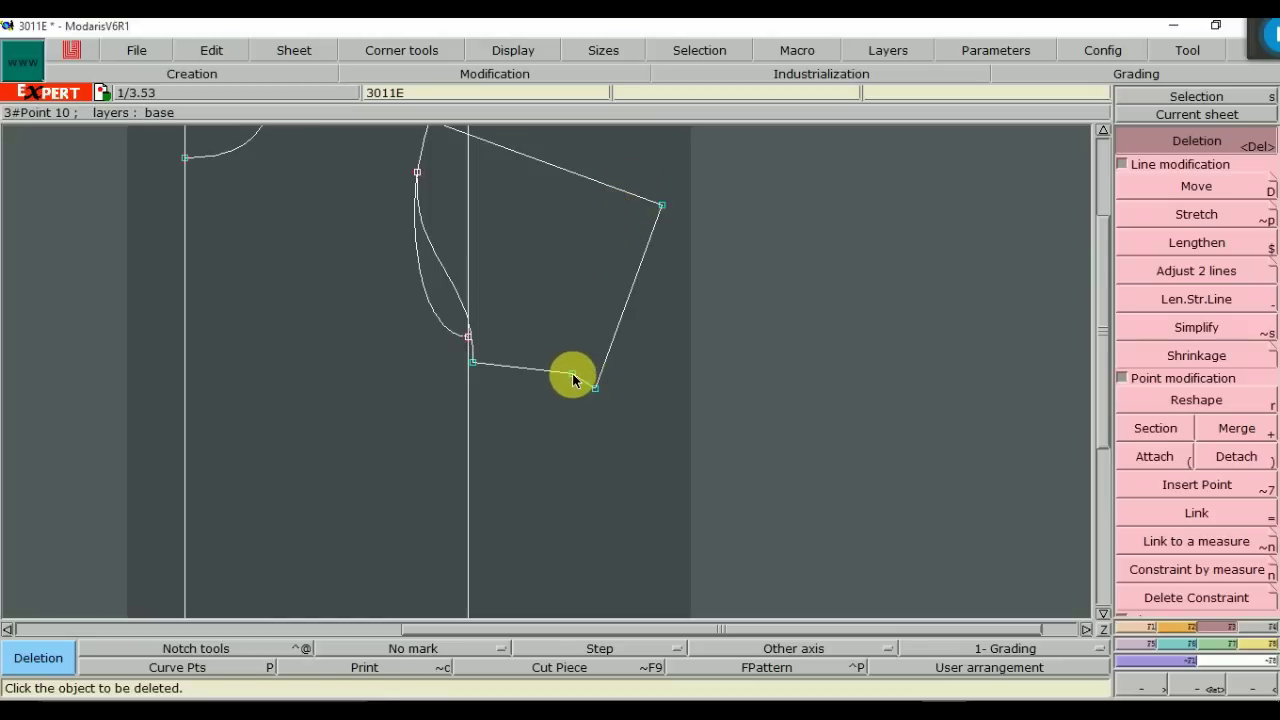
Add a notch at the hem fold point on the sleeve's underarm seam
left_click(1188, 626)
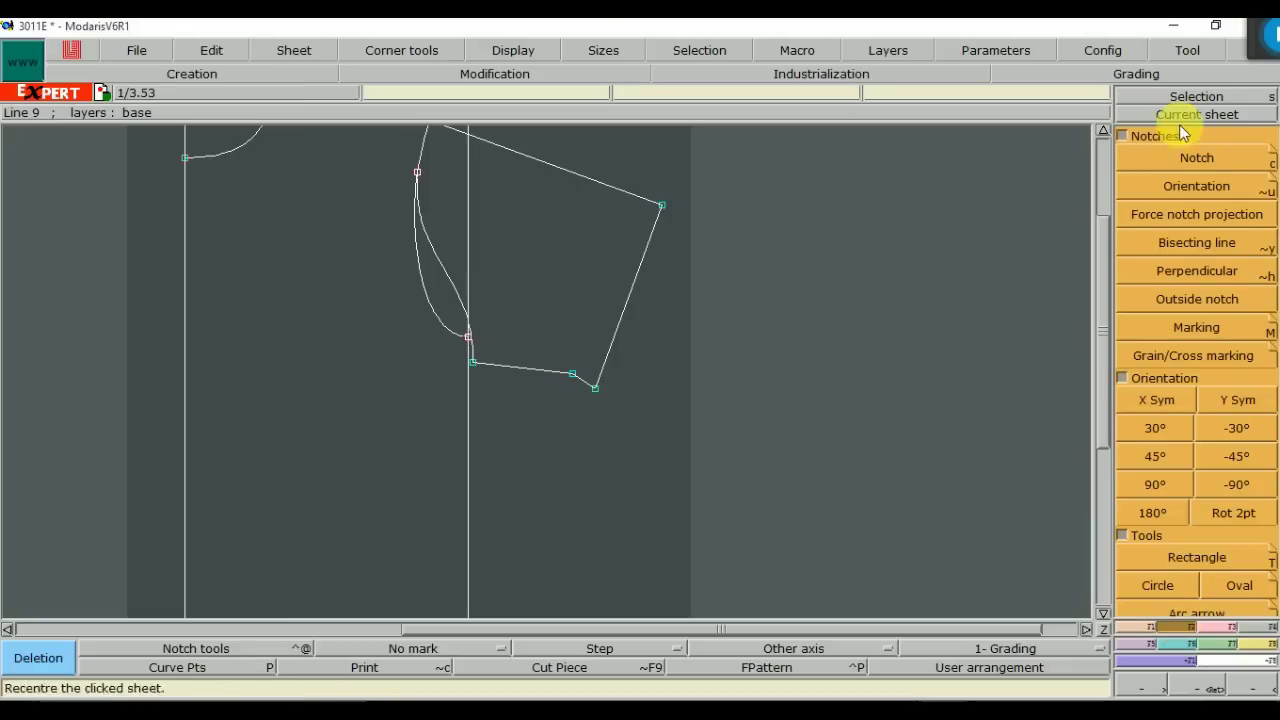
left_click(1190, 165)
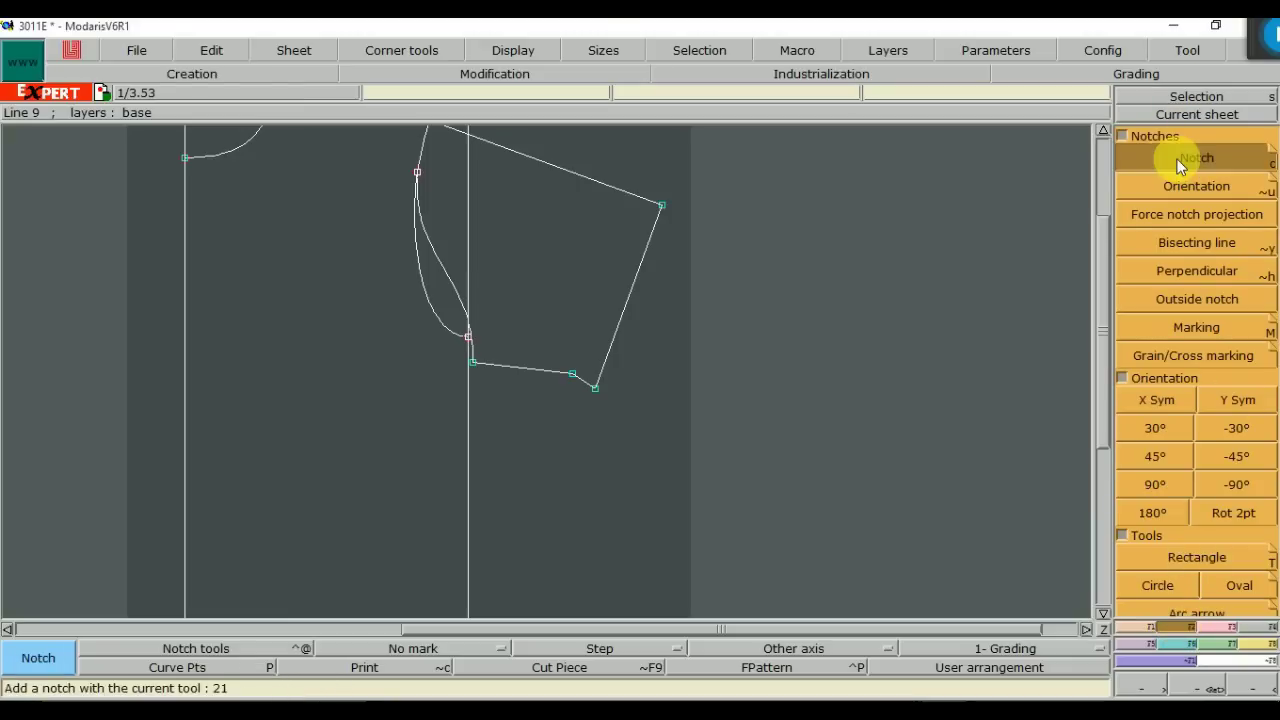
left_click(573, 377)
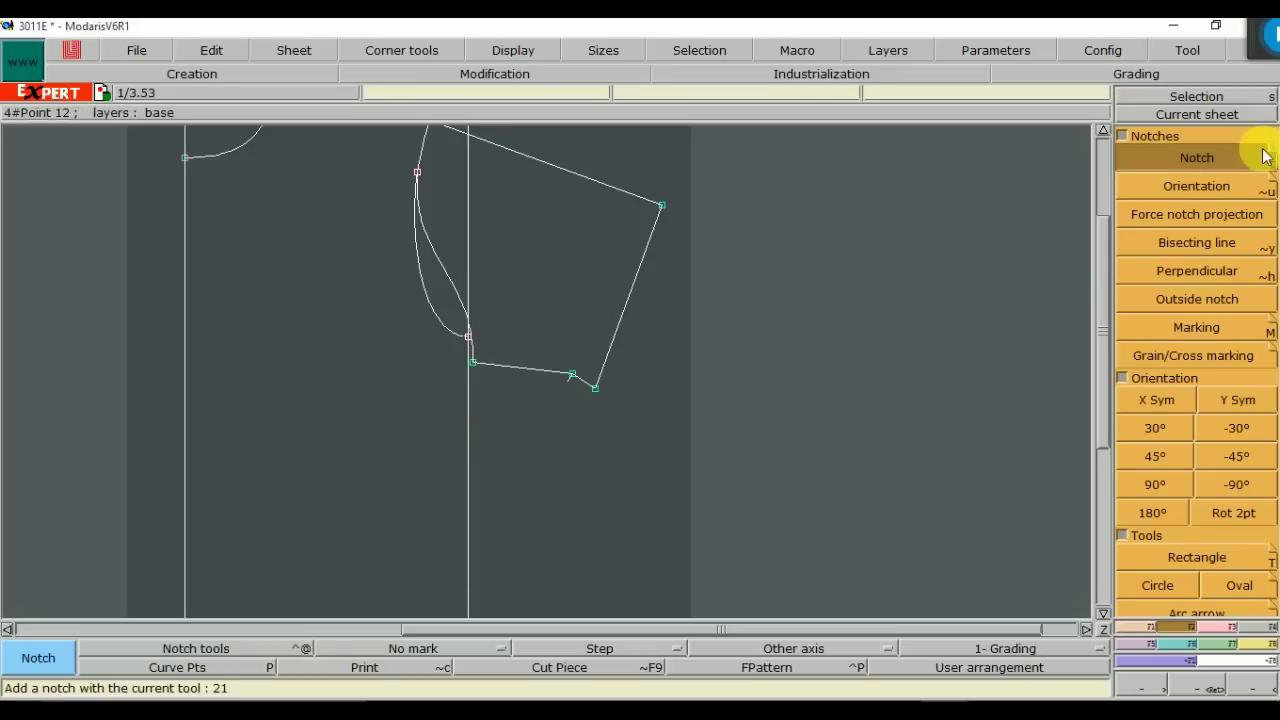
Reorient the notch at the sleeve's hem fold point so that it points into the sleeve
left_click(1189, 190)
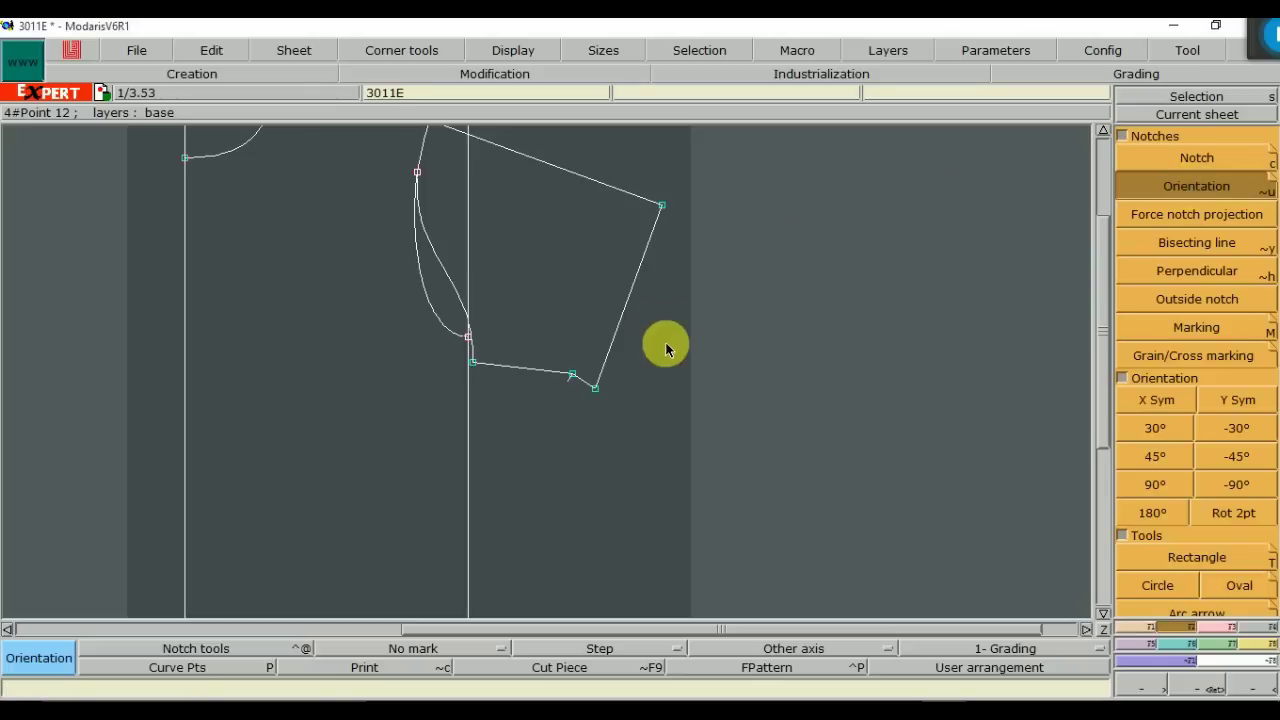
left_click(571, 378)
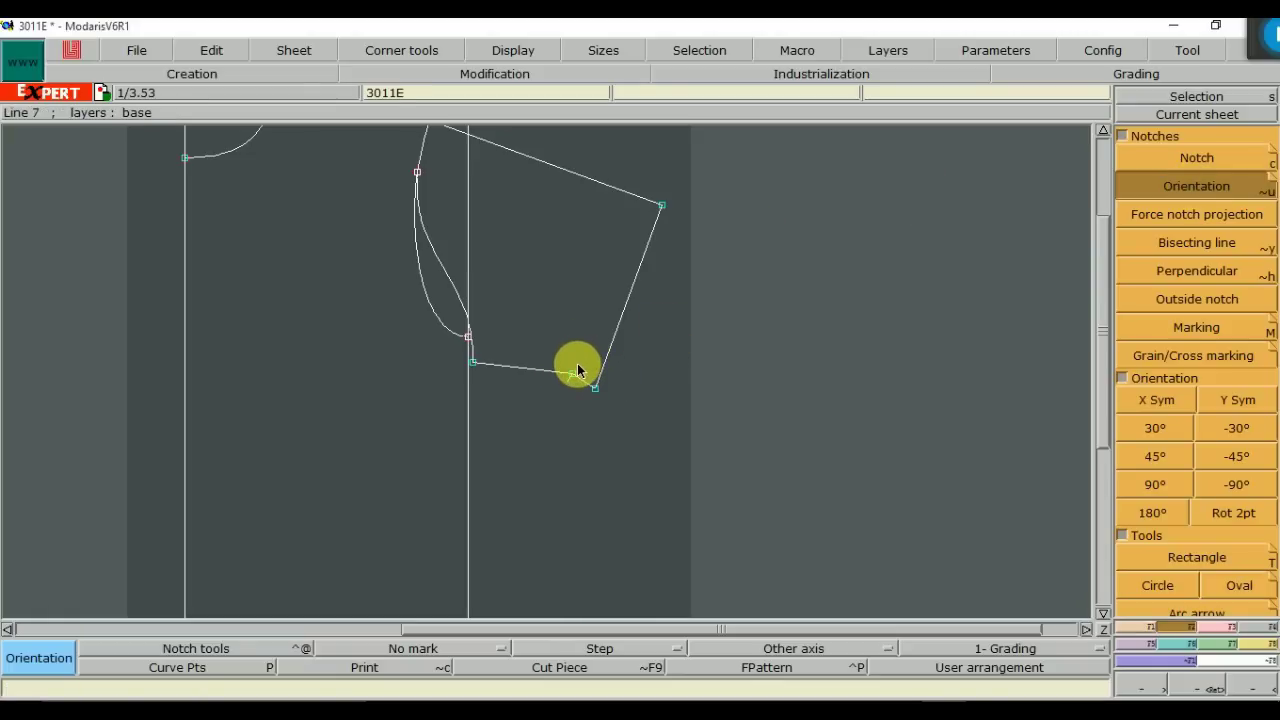
left_click(580, 373)
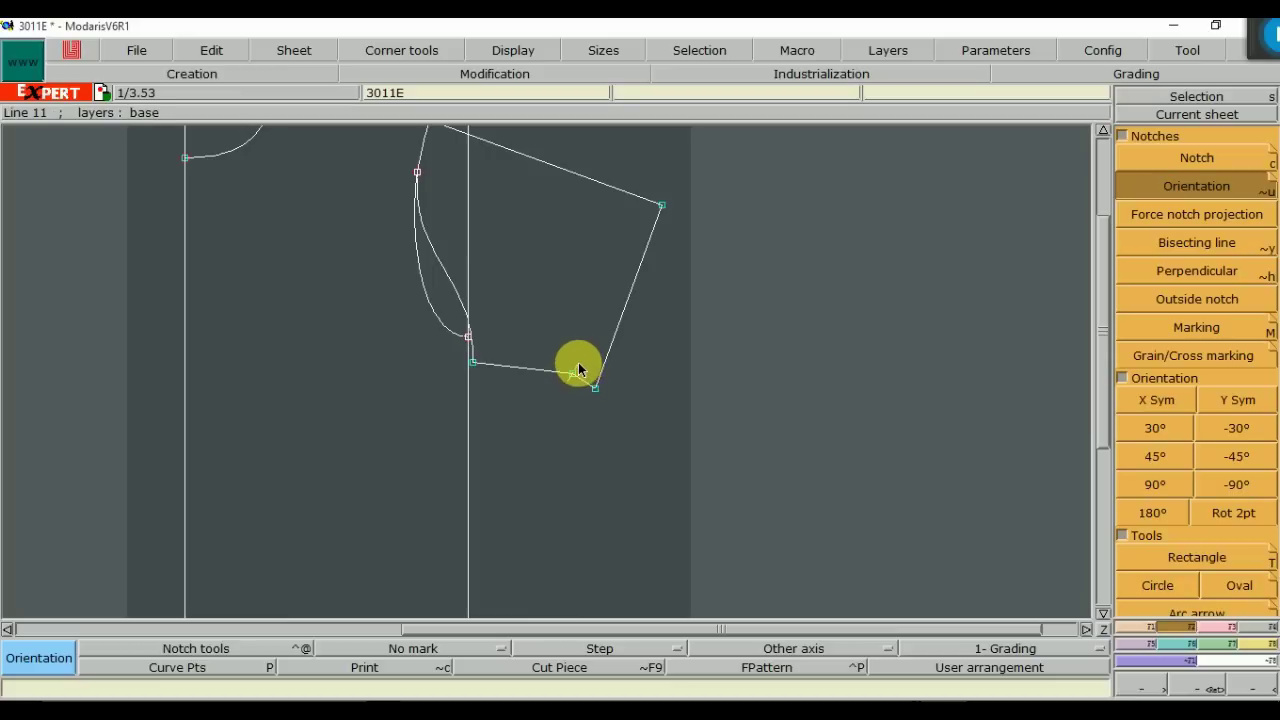
left_click(578, 370)
left_click(582, 385)
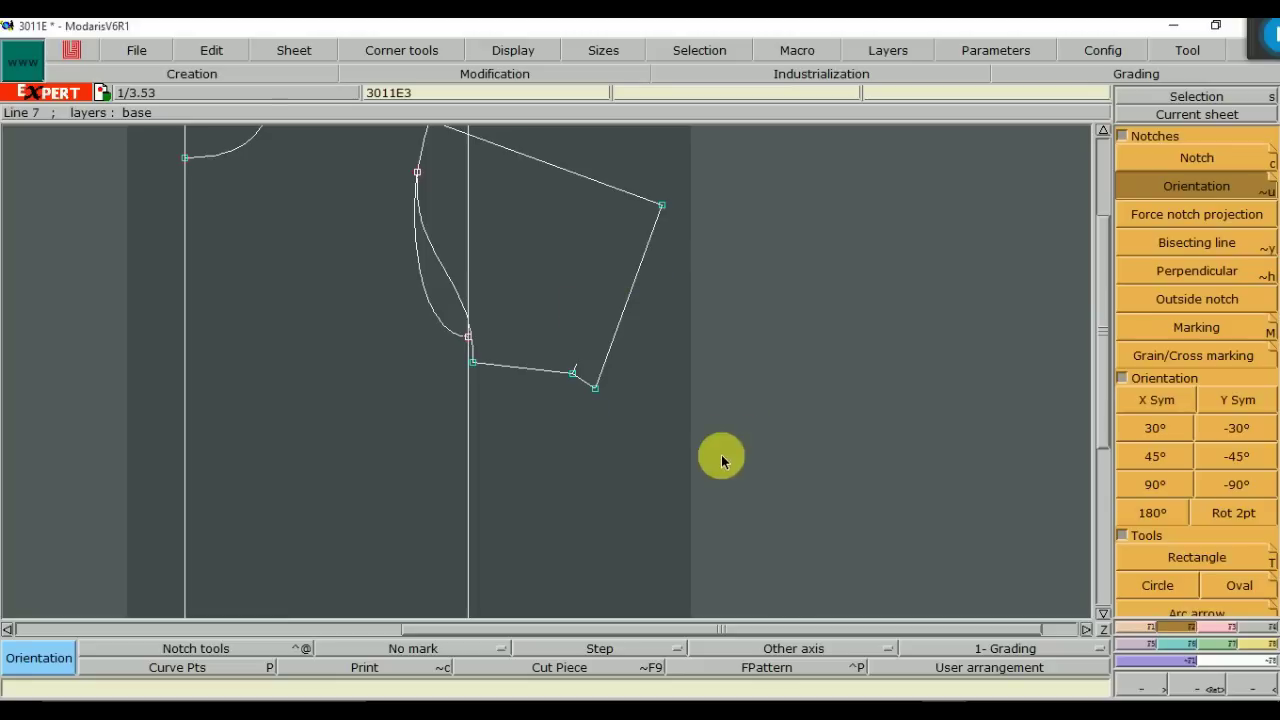
Measure lengths on the pattern starting from the shoulder point at the neck
key("F11")
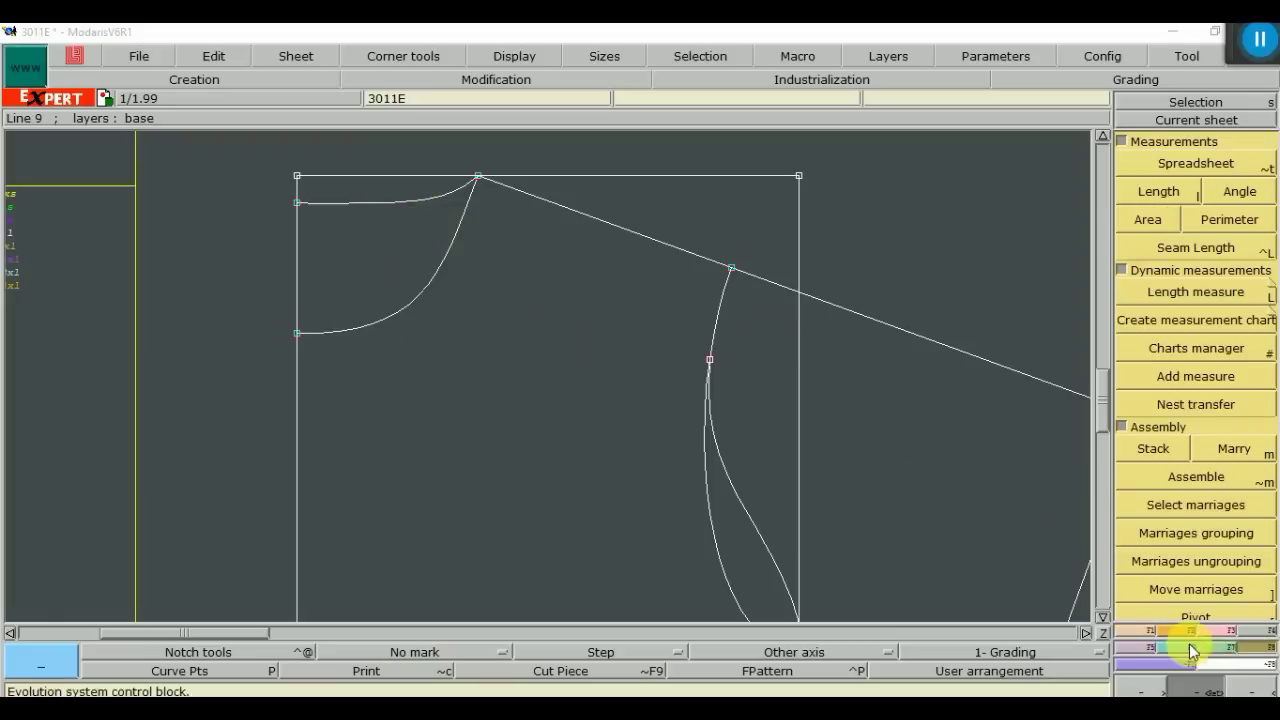
left_click(1160, 195)
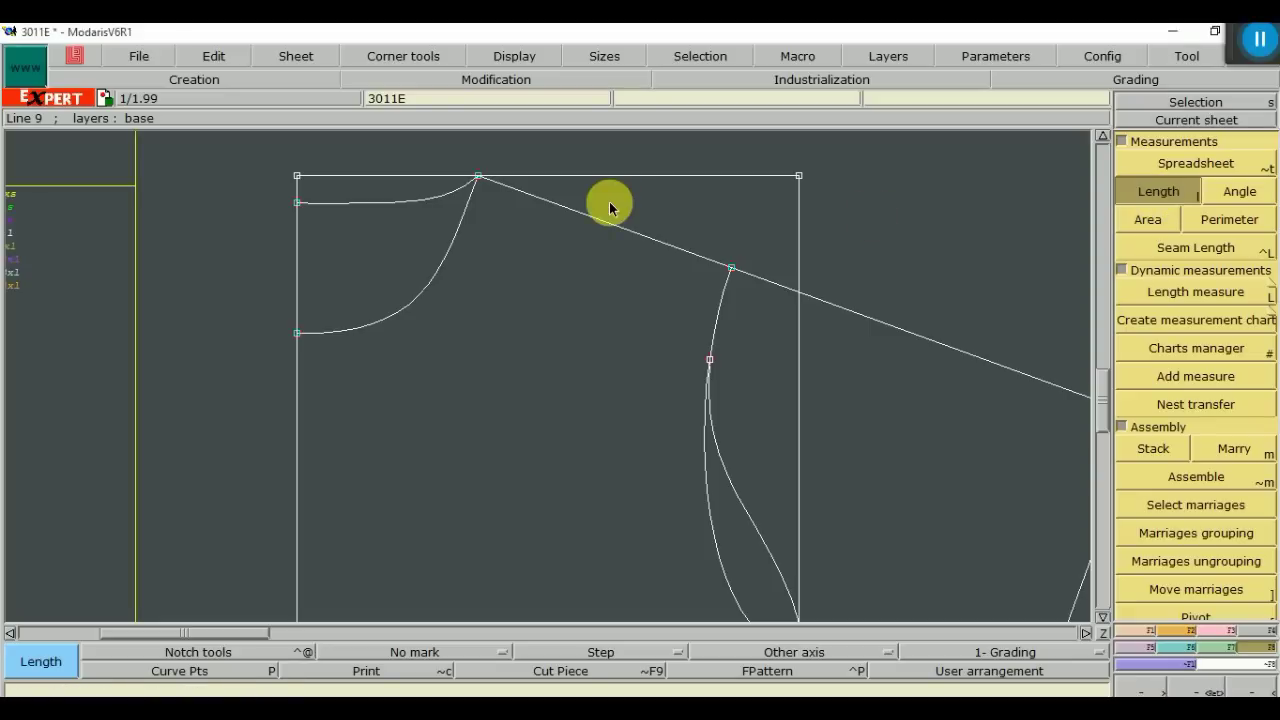
left_click(479, 181)
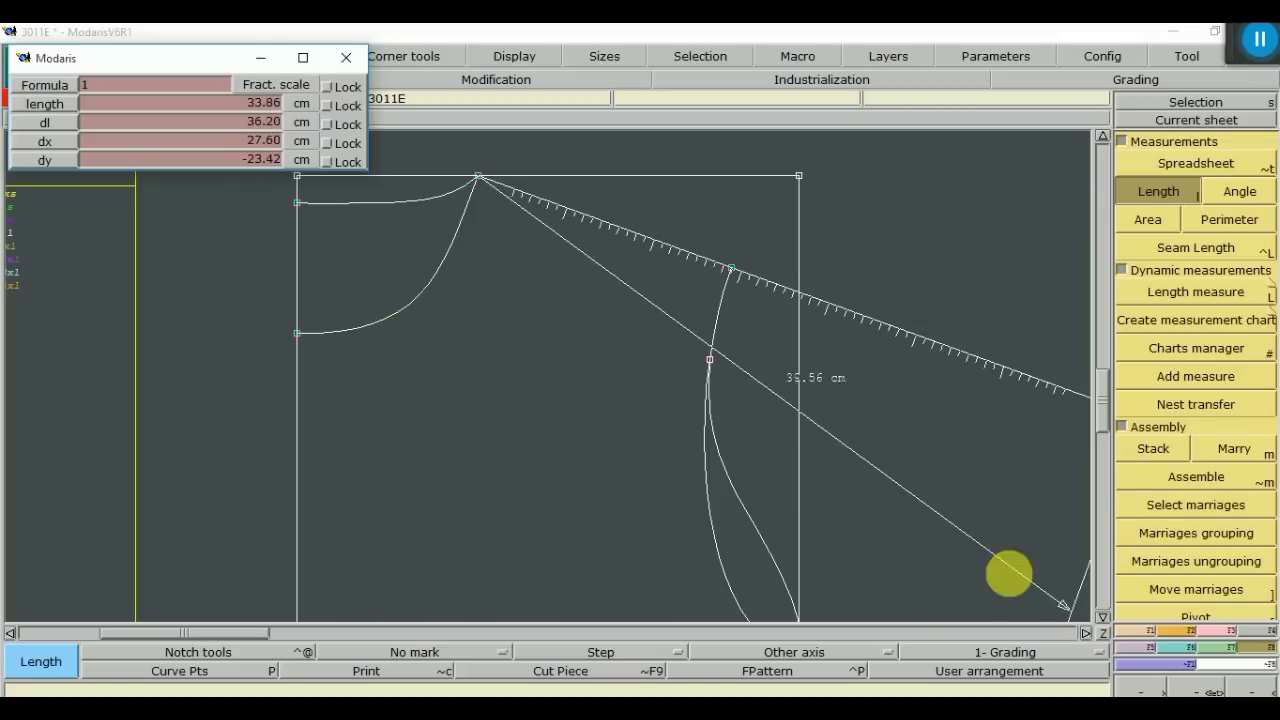
left_click(943, 457)
Draw a narrow vertical rectangle beside the sleeve, 3 cm wide and 49 cm high
left_click(1249, 690)
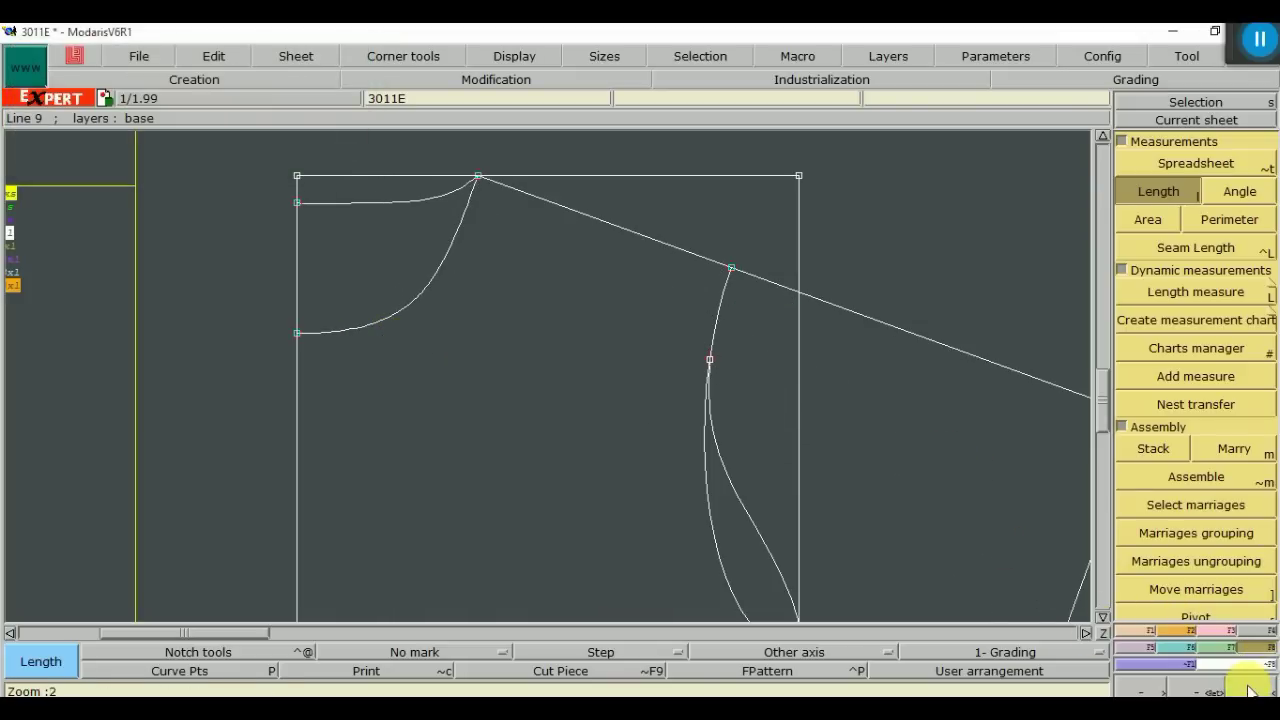
left_click(1249, 690)
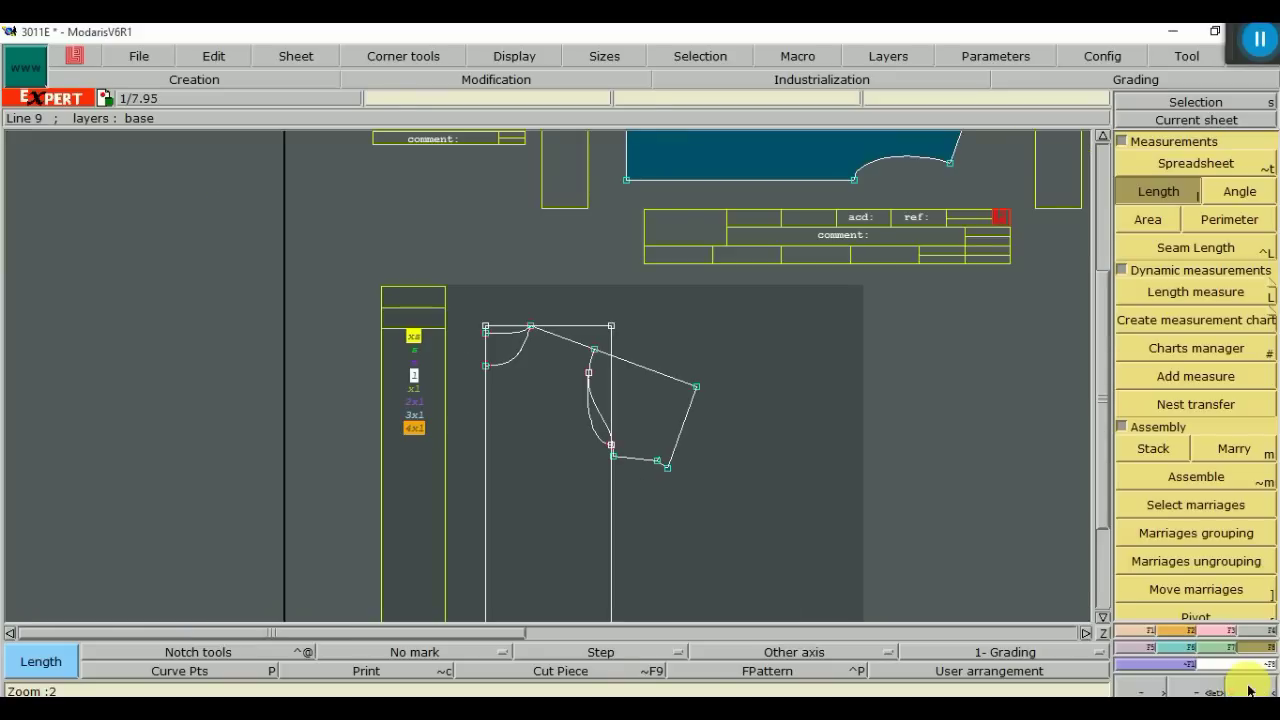
left_click(1180, 637)
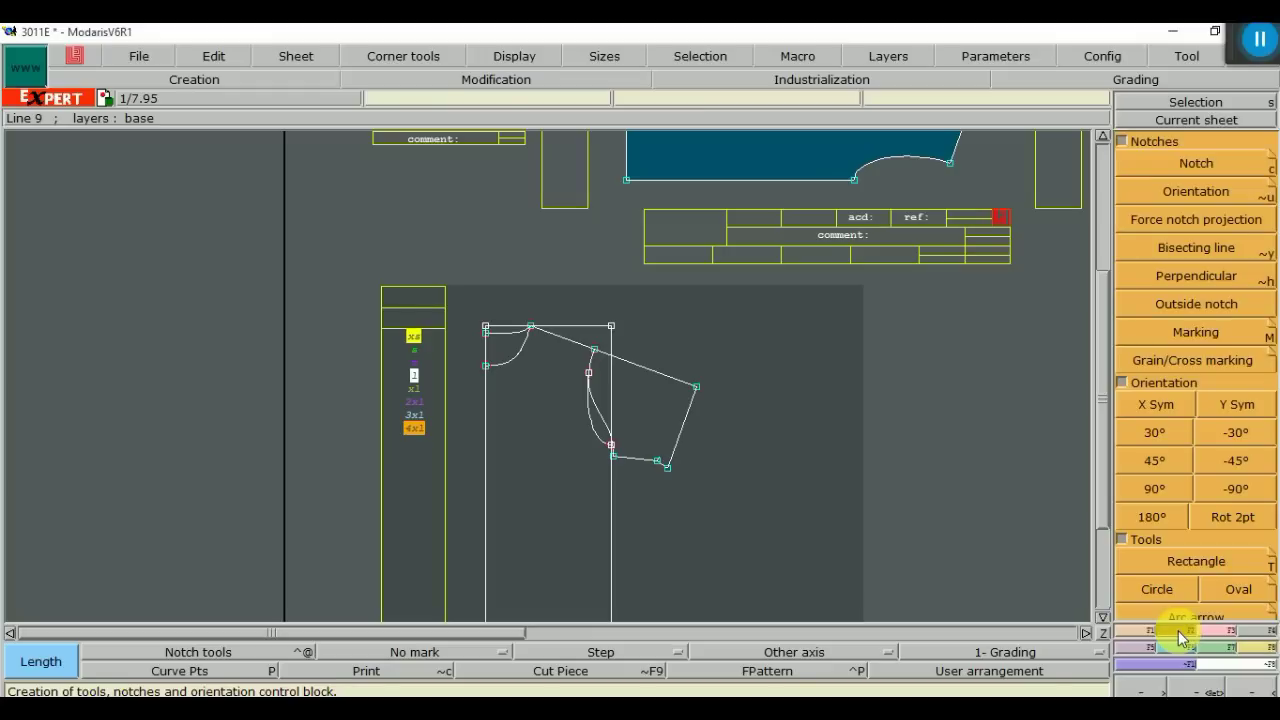
left_click(1190, 565)
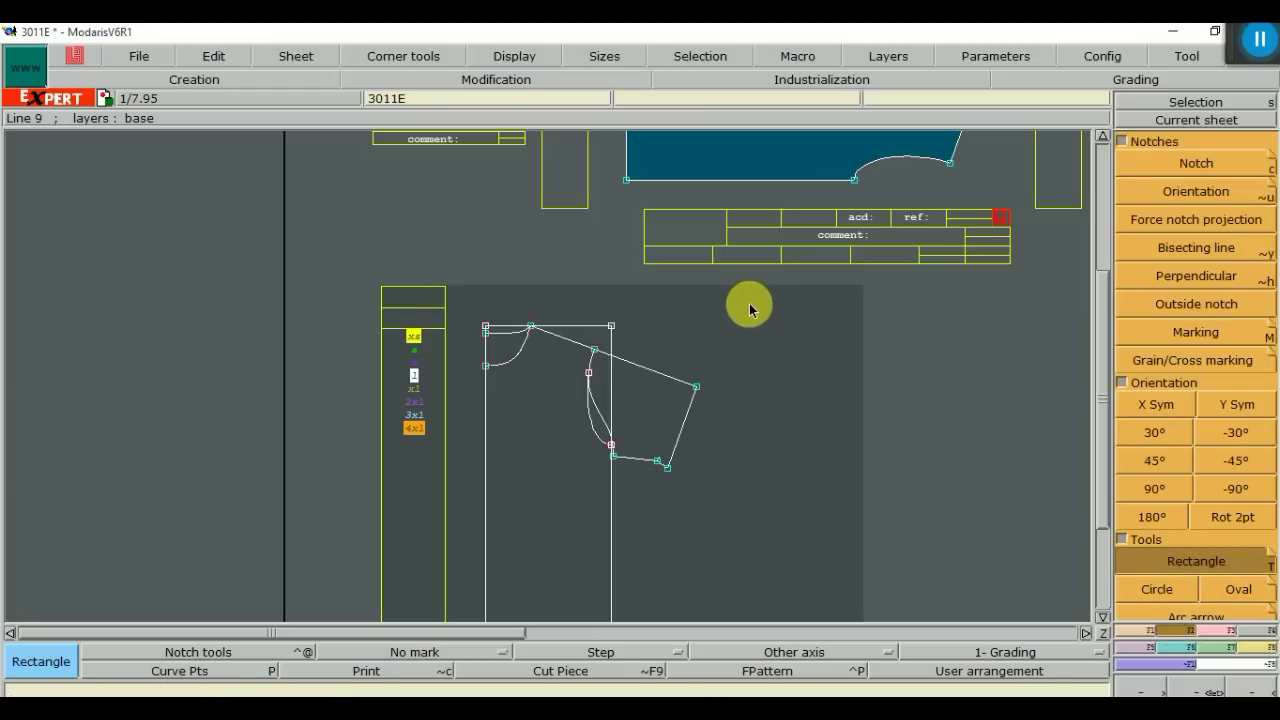
left_click_drag(749, 303, 828, 553)
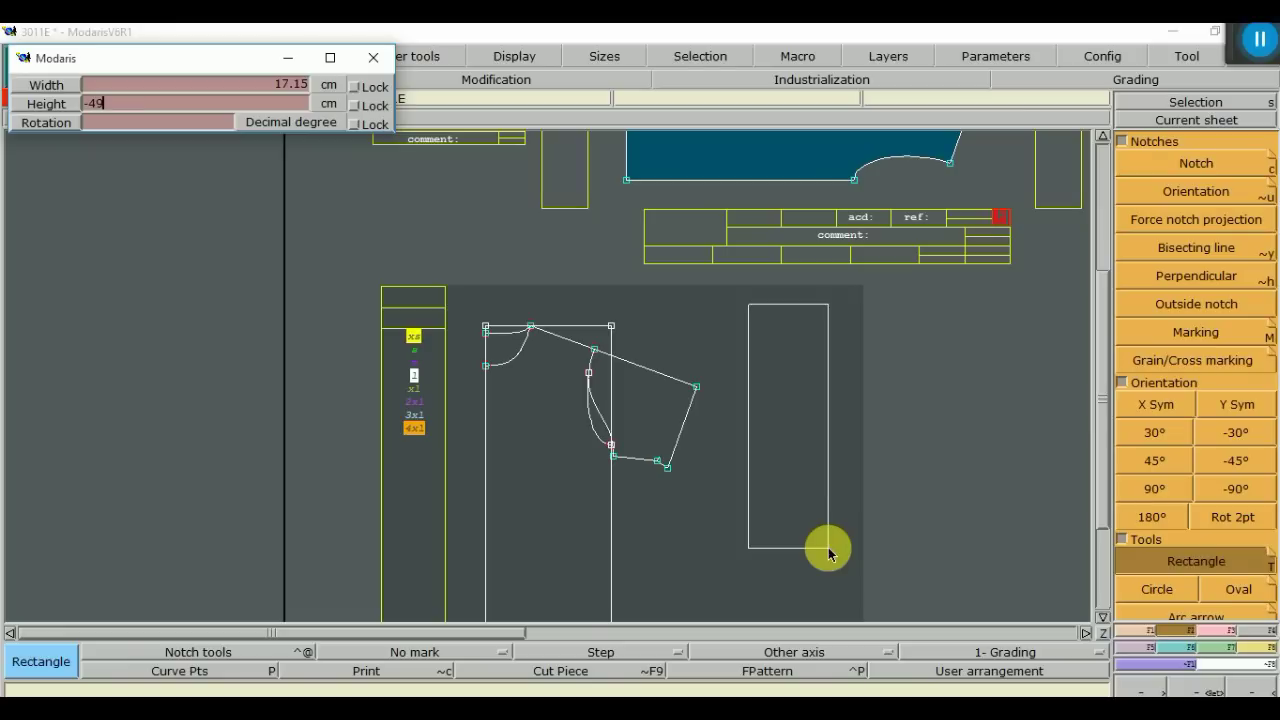
key("Return")
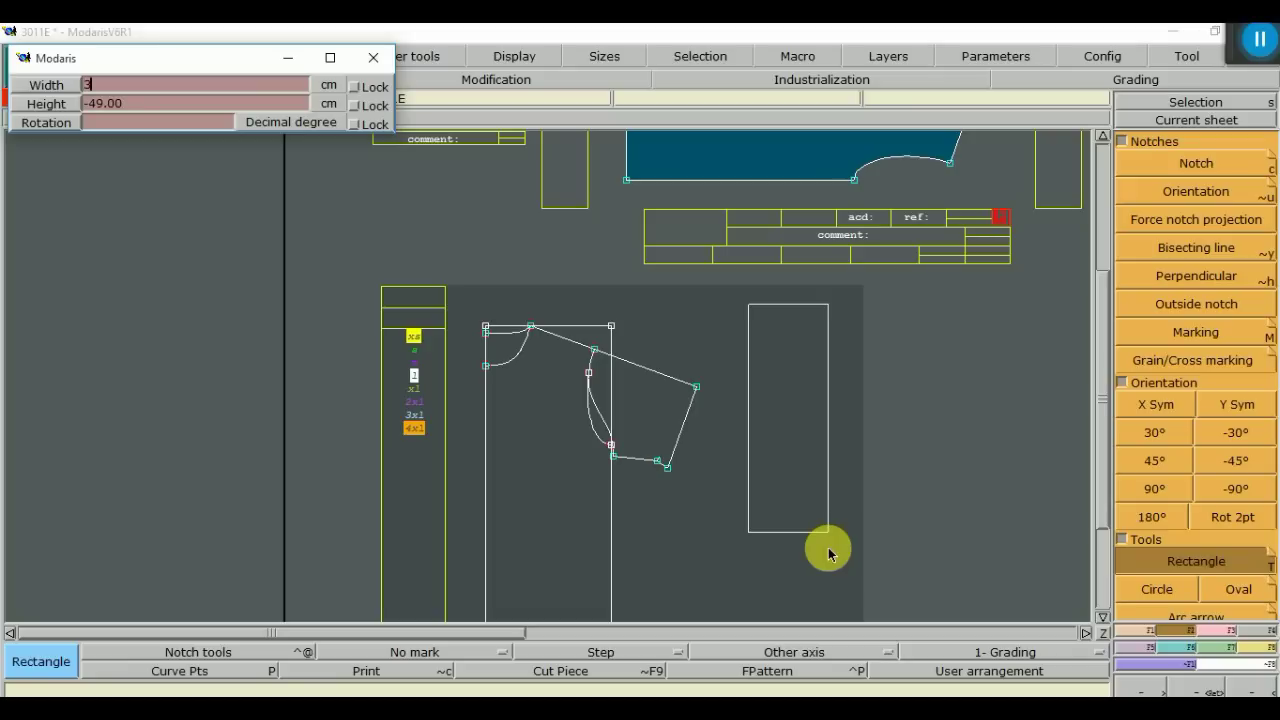
key("Return")
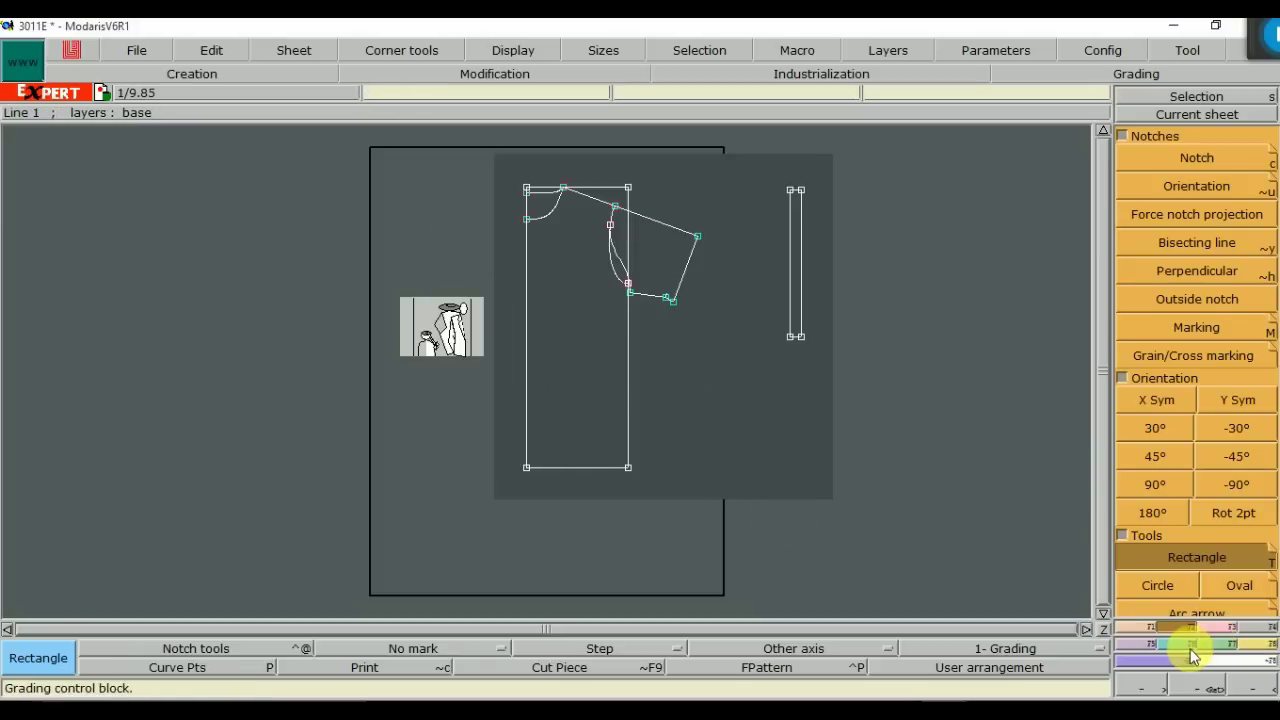
Extract the front body as a seam piece using the deep neckline curve and the armhole, and place it beside the draft
left_click(1250, 630)
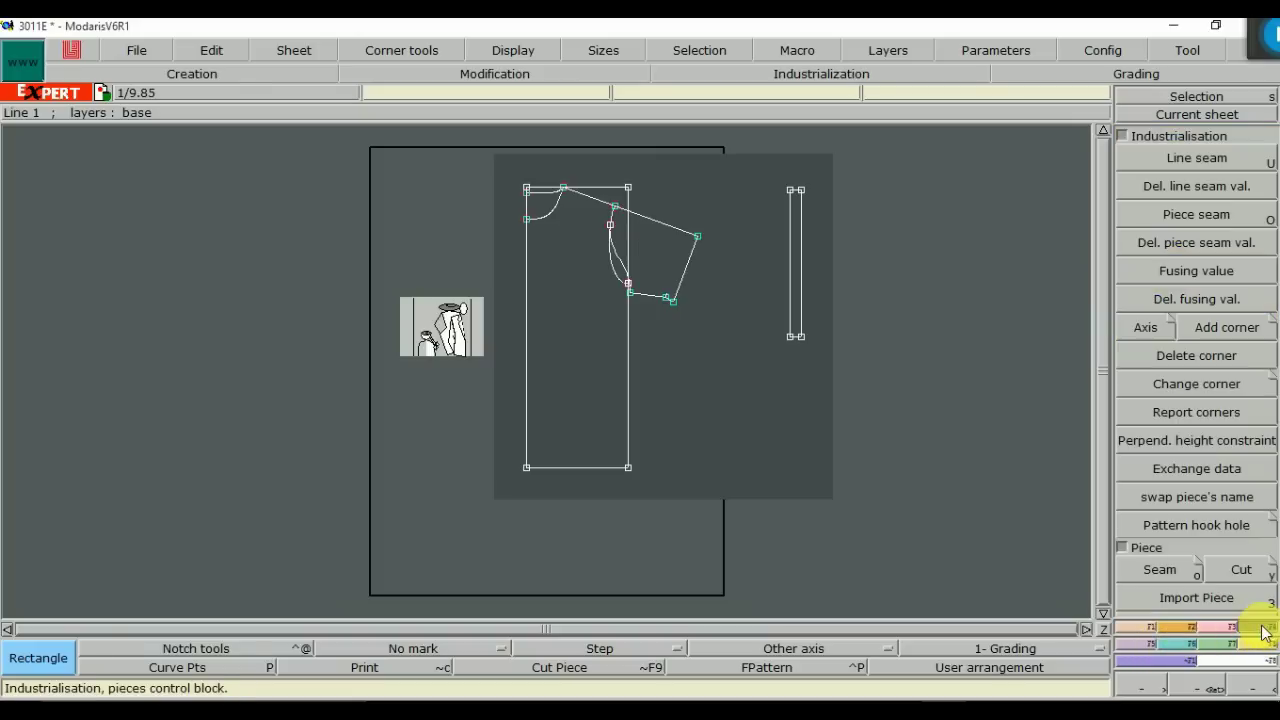
left_click(1155, 572)
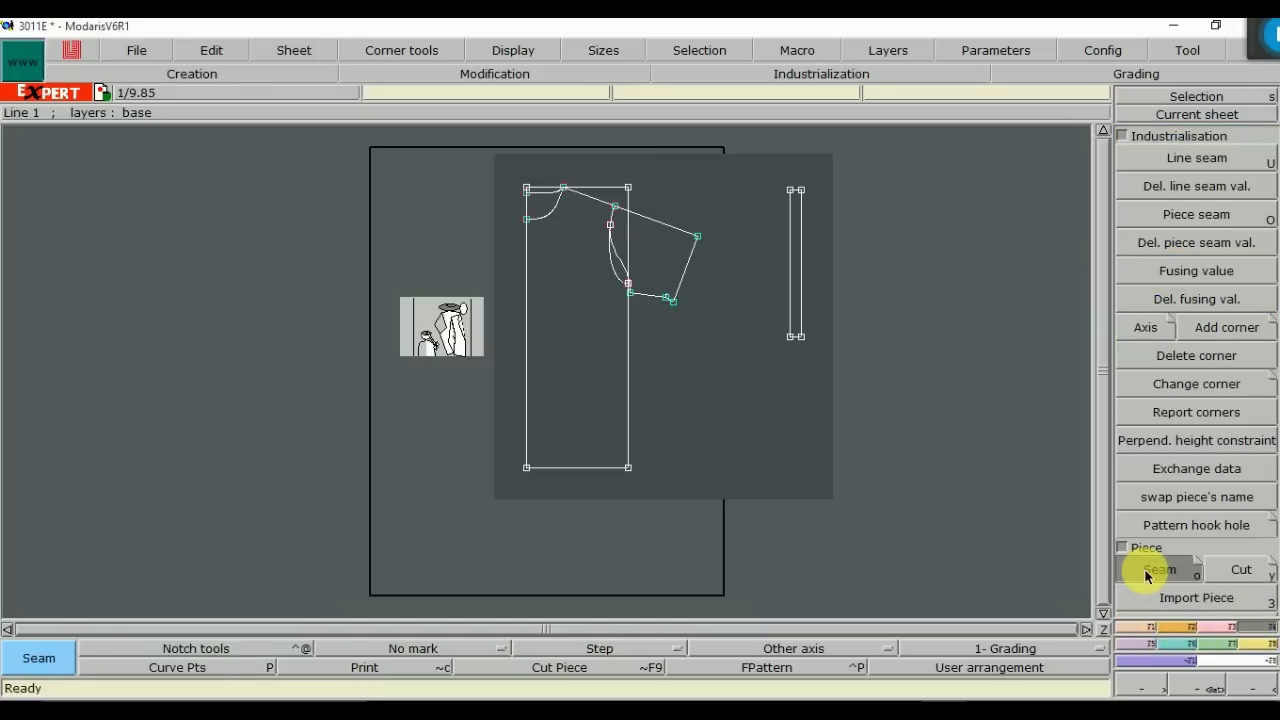
left_click(529, 409)
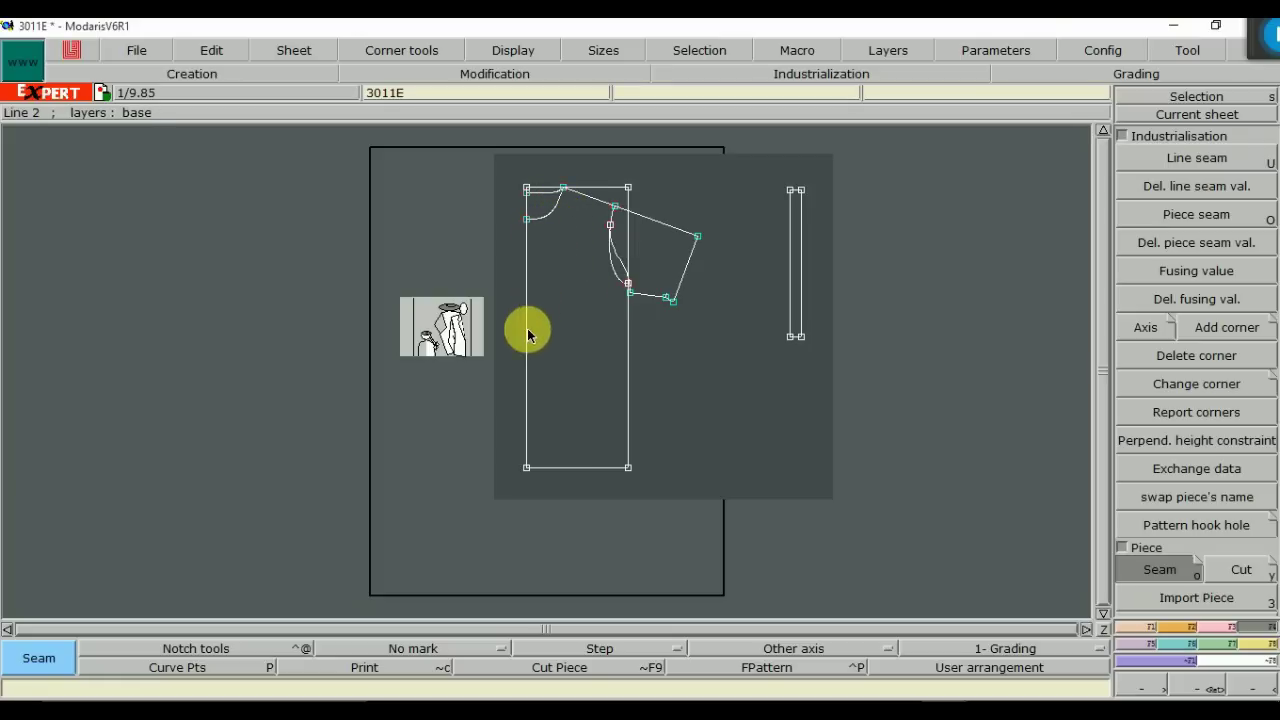
left_click(550, 216)
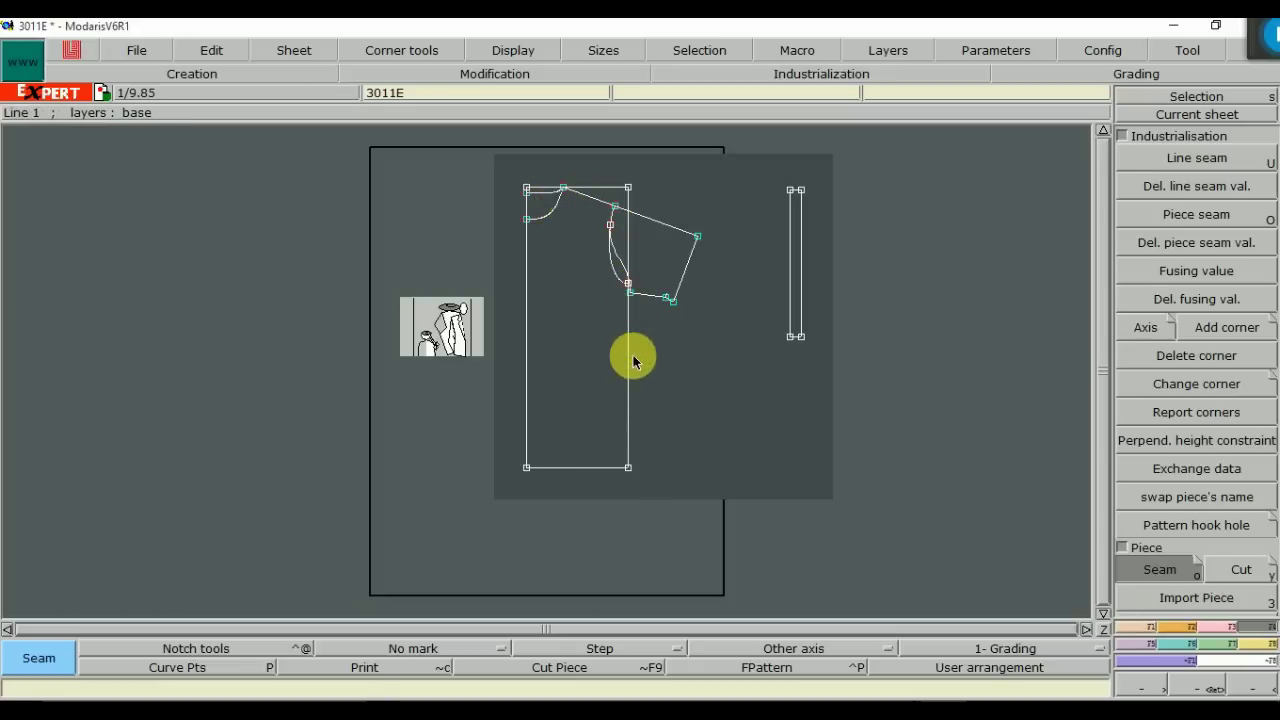
left_click(562, 344)
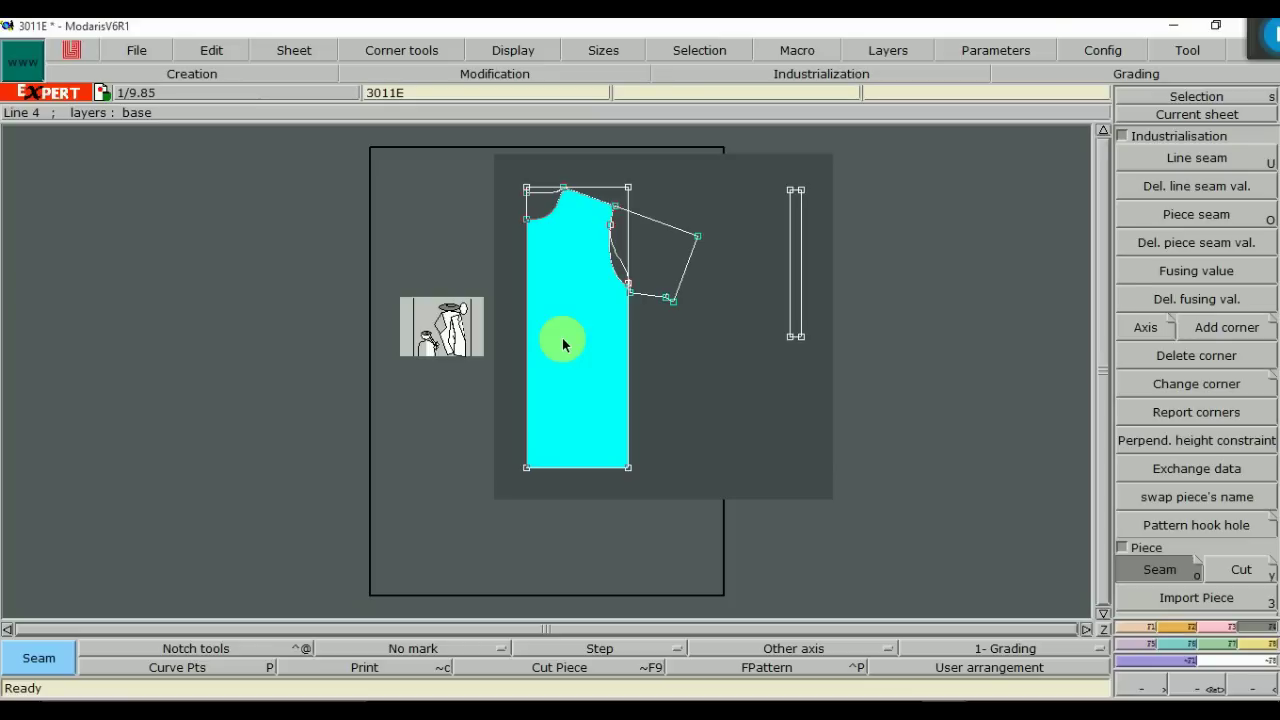
left_click(562, 344)
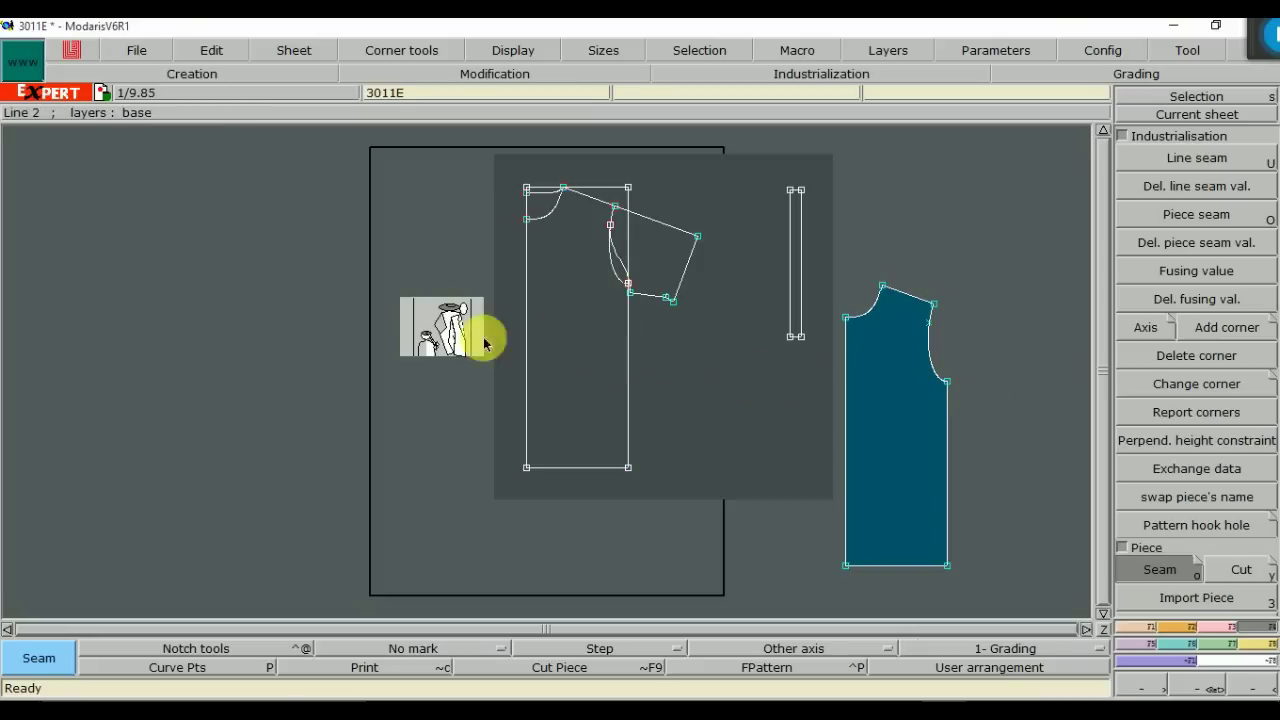
Extract the back body as a seam piece, adding the area between the deep and shallow necklines, and place it beside the front
left_click(575, 323)
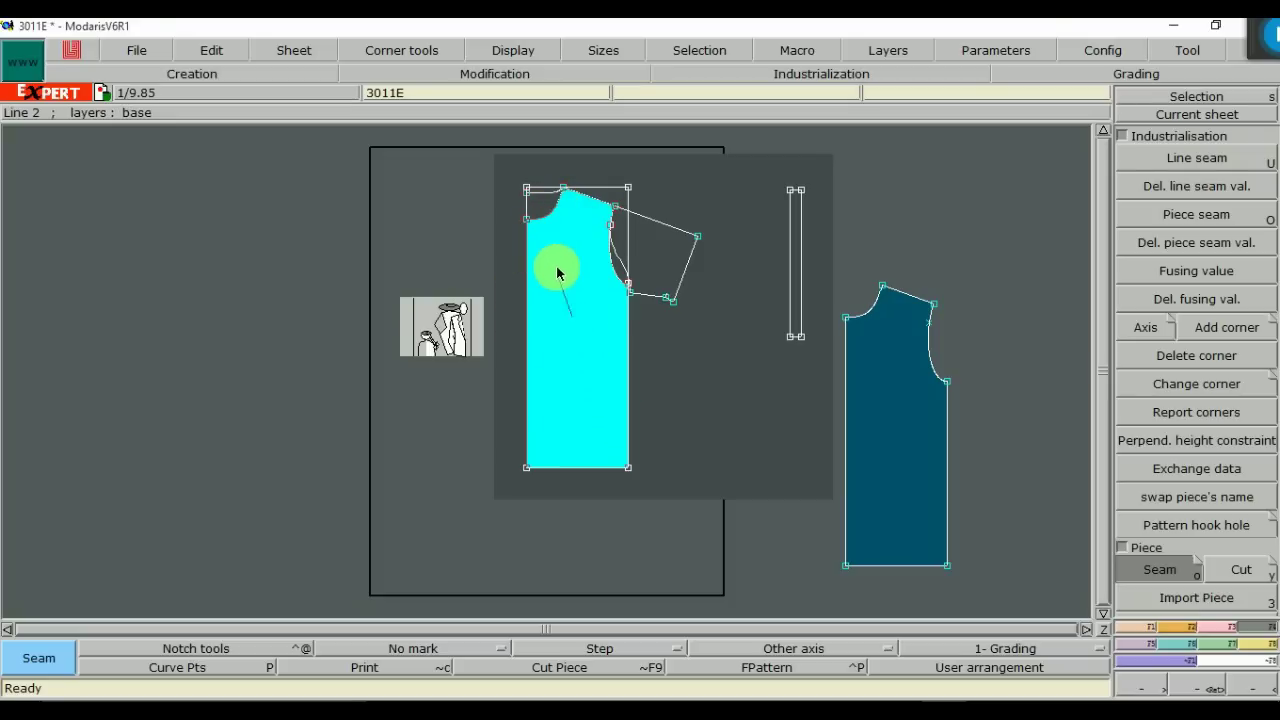
left_click(544, 213)
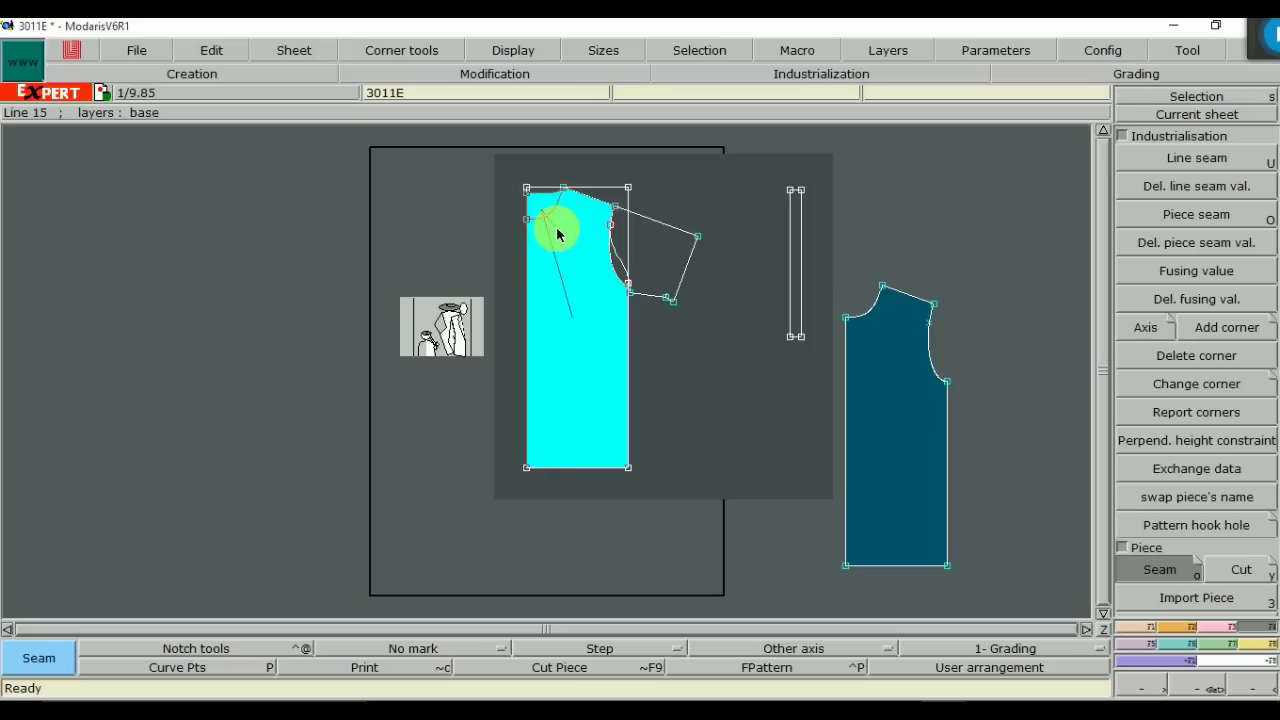
left_click(559, 234)
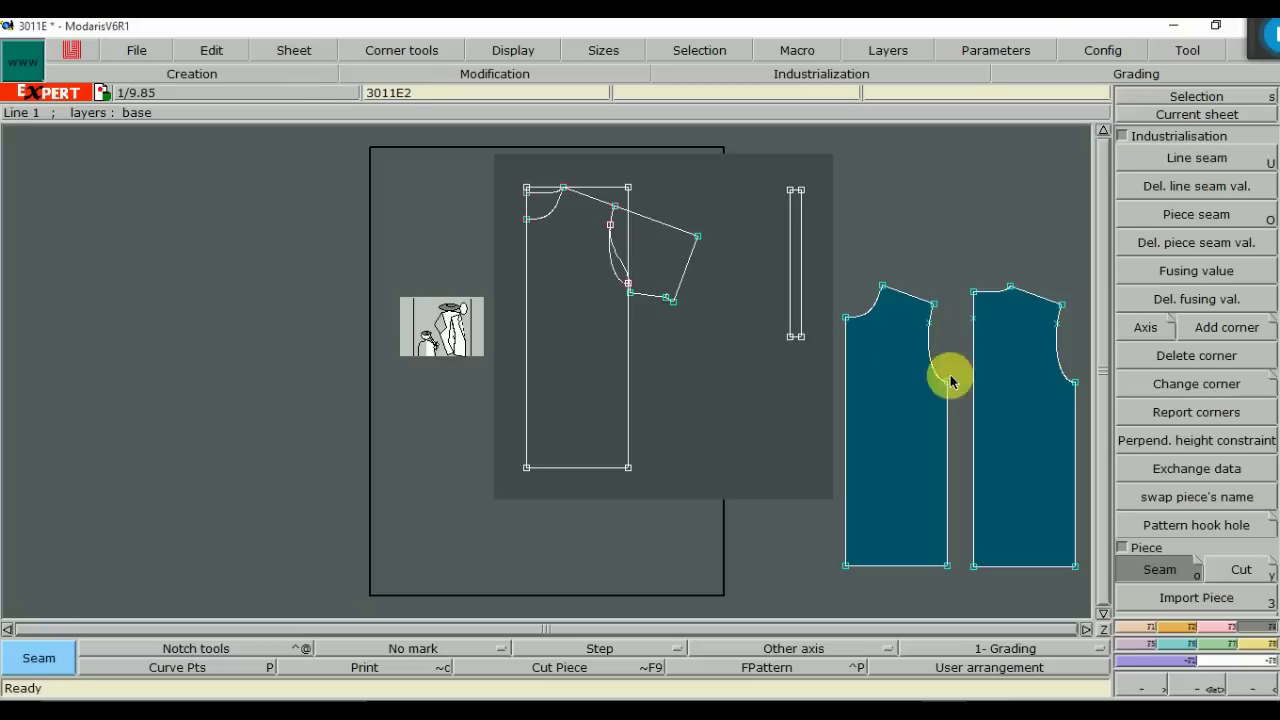
Extract the sleeve as a seam piece, including the area up to the cap curve, and arrange all sheets on the desk
left_click(657, 261)
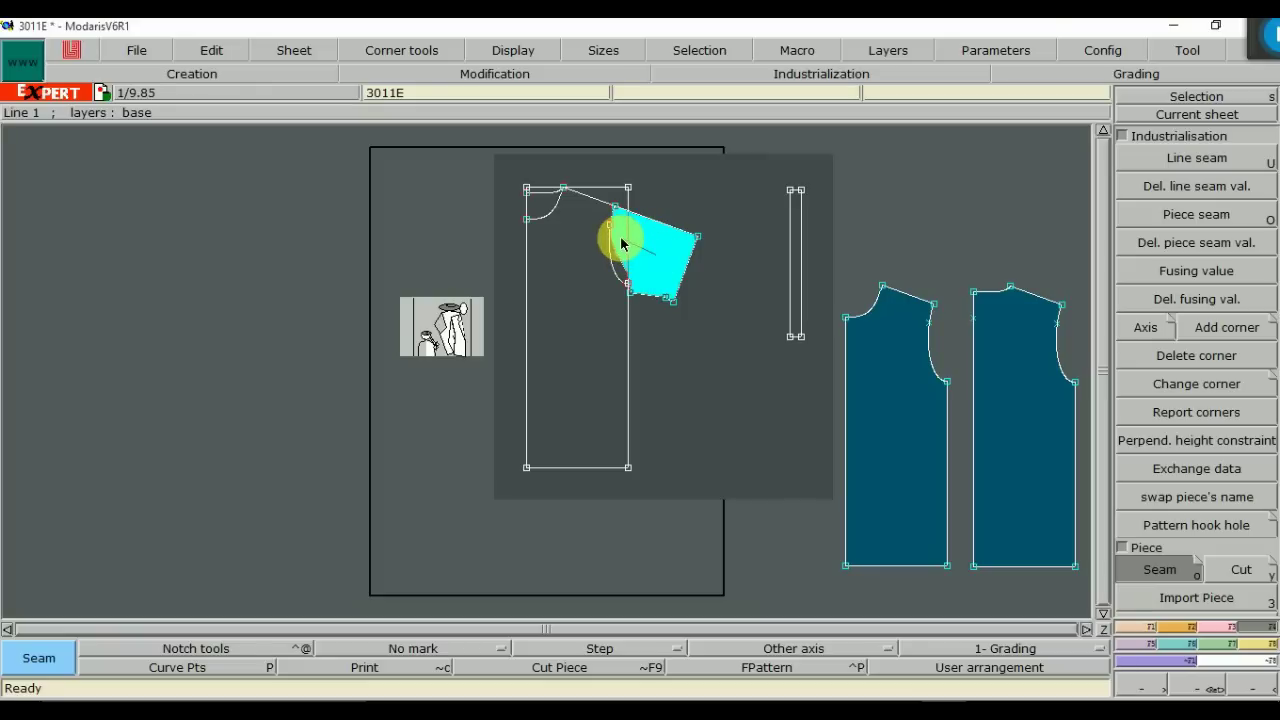
left_click(621, 243)
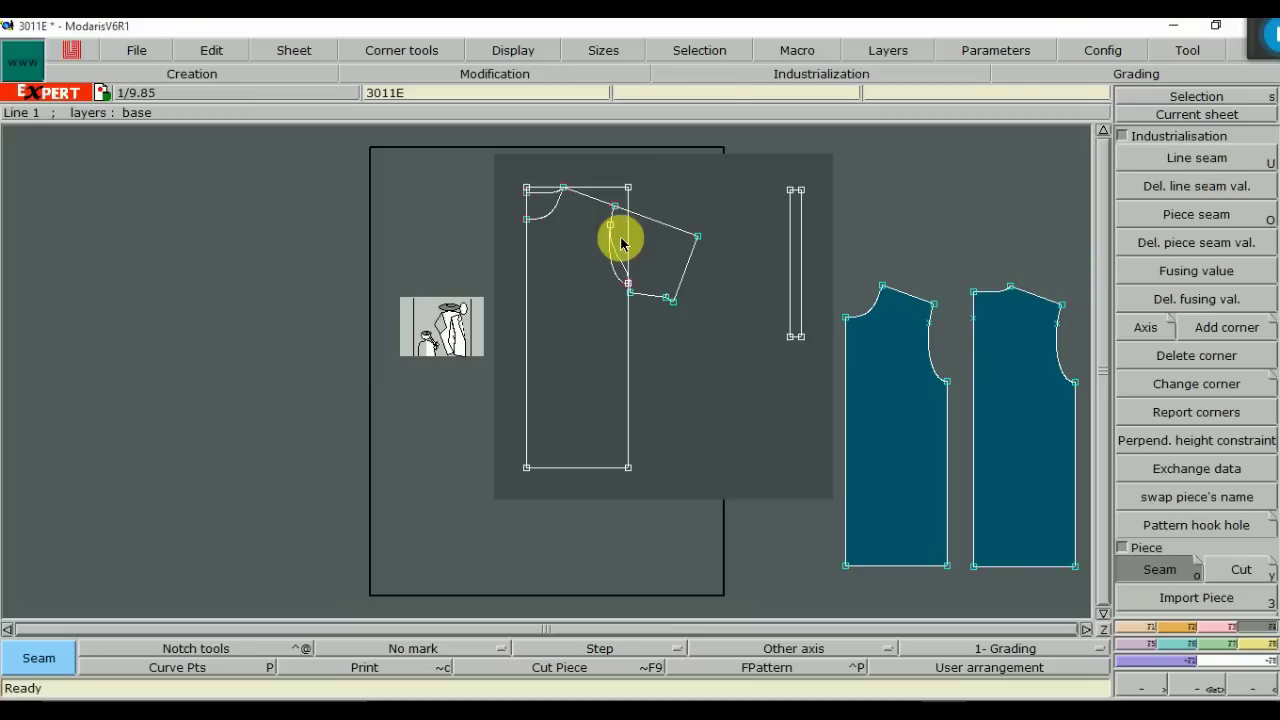
left_click(806, 500)
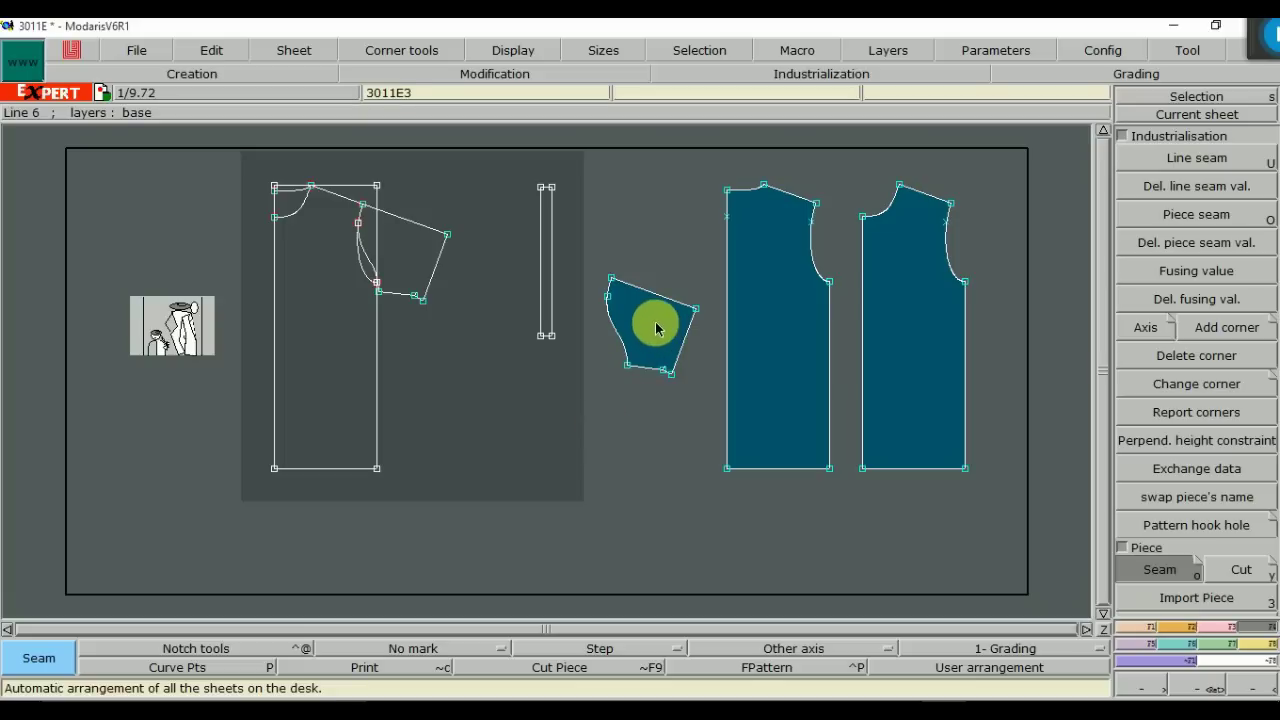
Extract the narrow rectangular strip as a seam piece and rearrange all sheets on the desk
left_click(547, 245)
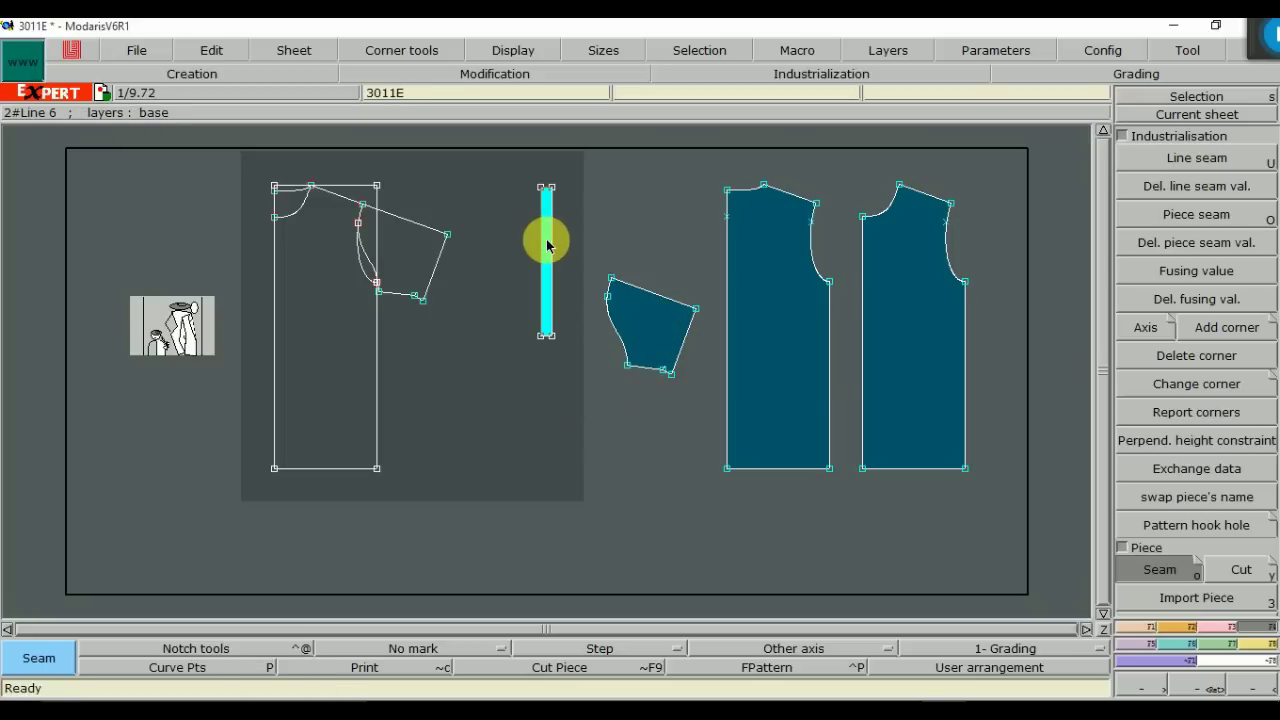
left_click(547, 245)
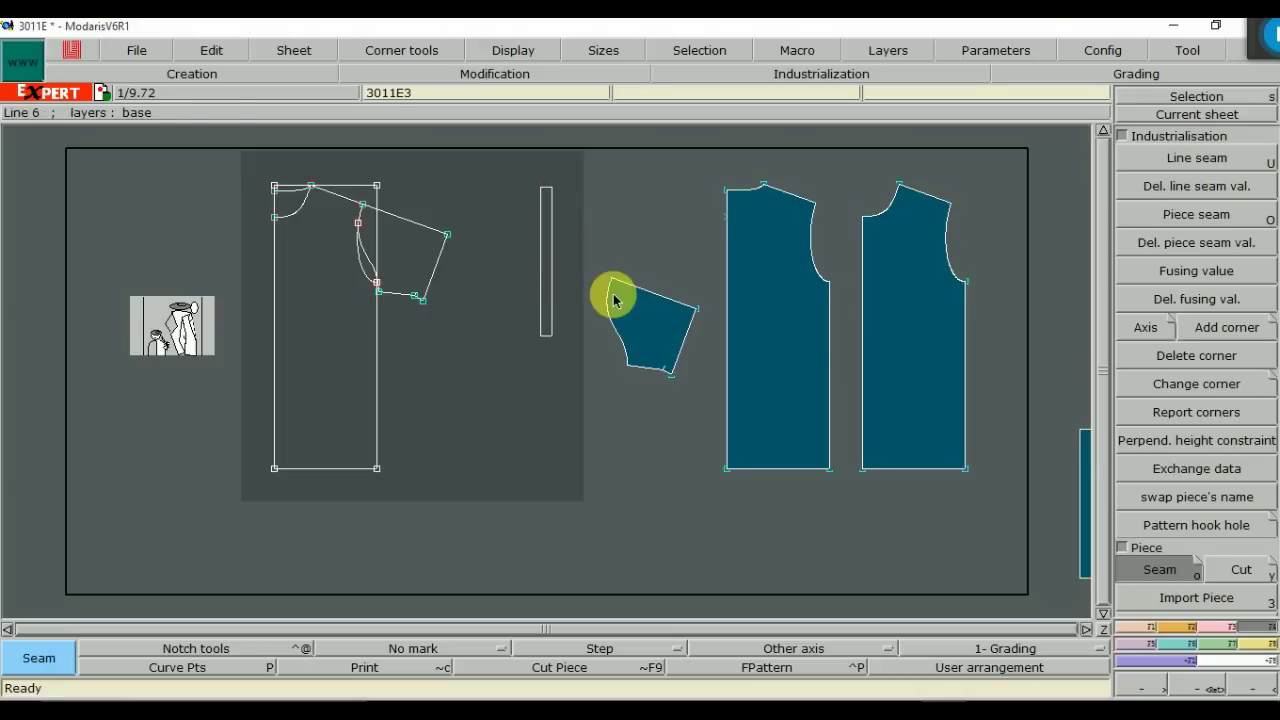
key("a")
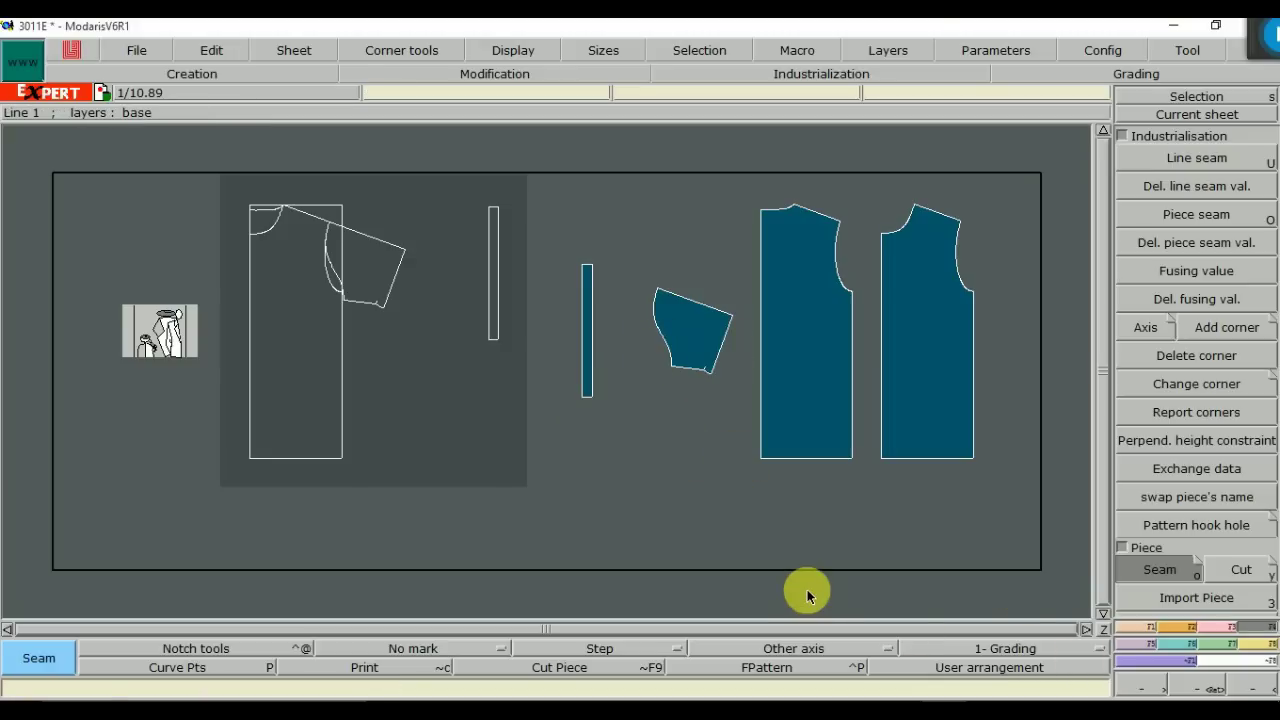
Select the front body piece and turn on the display of sizes and title blocks
key("s")
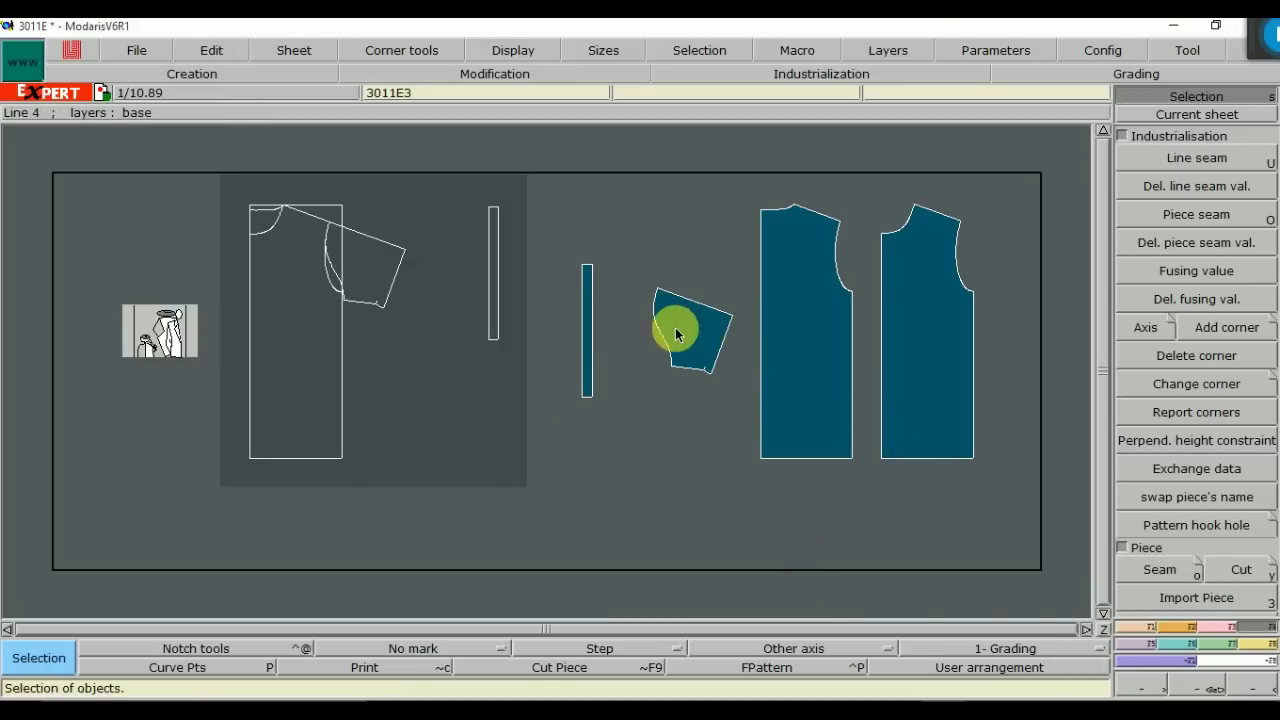
left_click(910, 292)
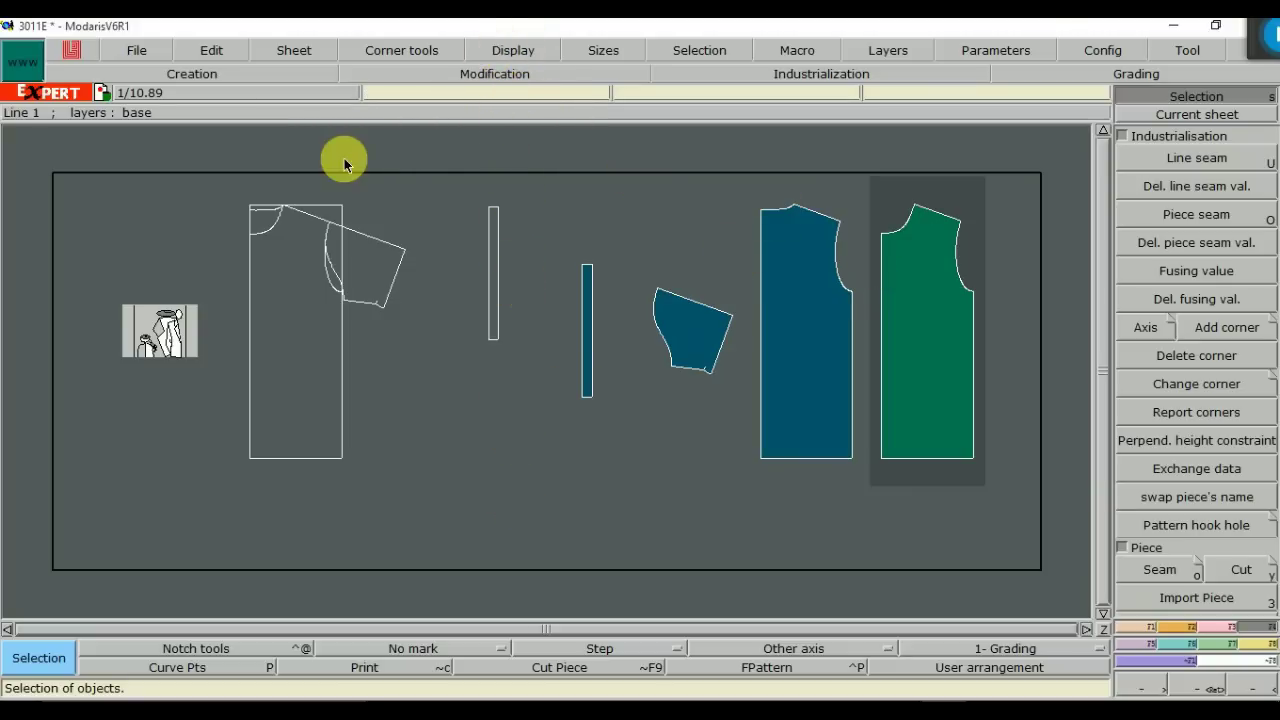
left_click(503, 50)
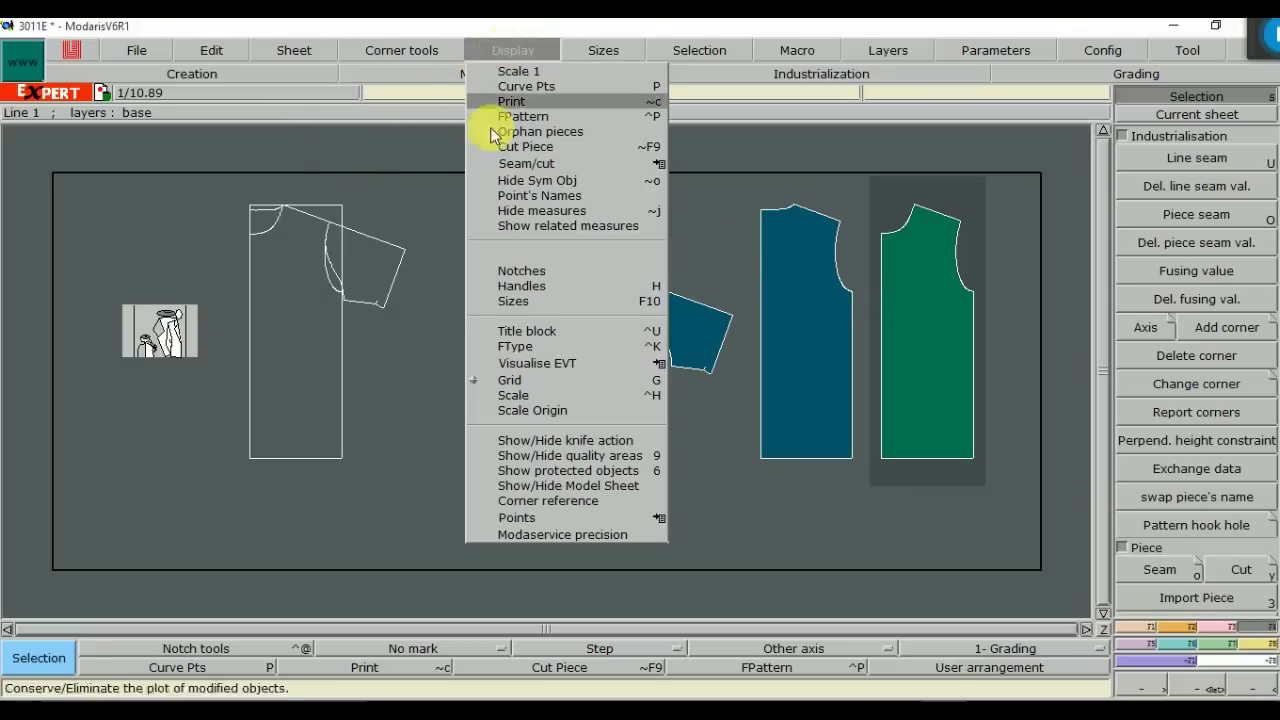
left_click(512, 300)
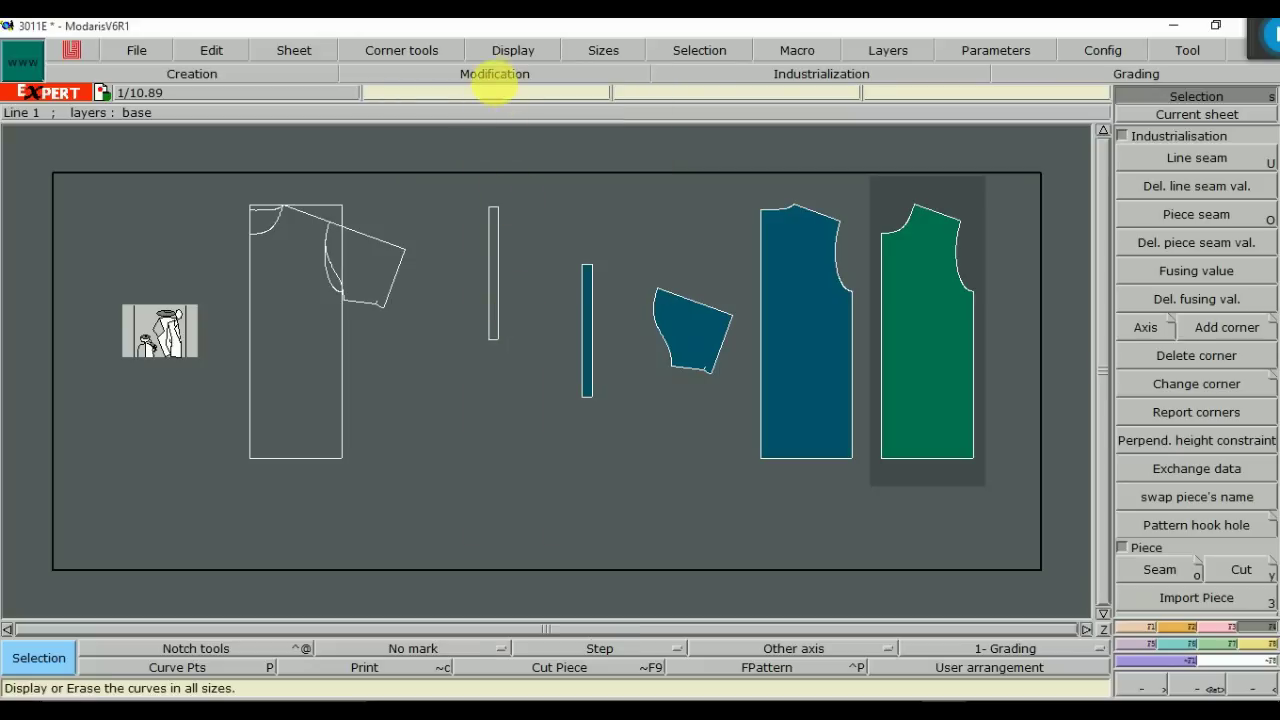
left_click(503, 50)
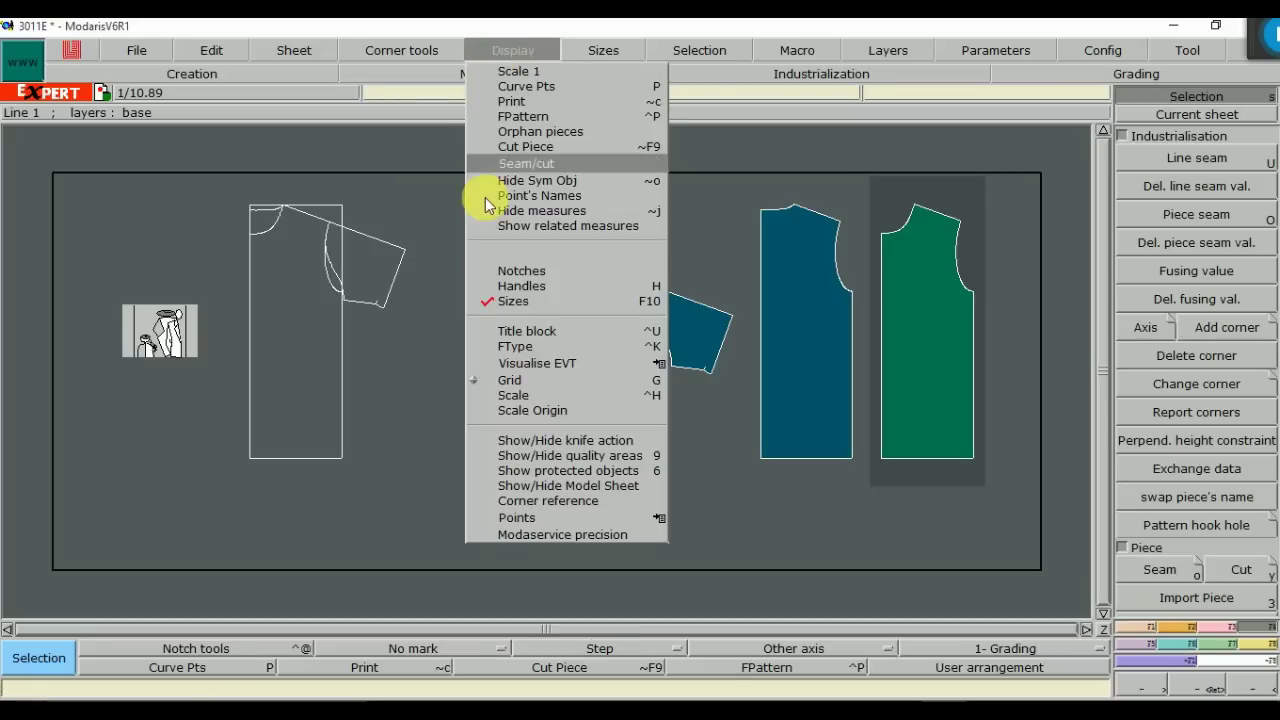
left_click(510, 331)
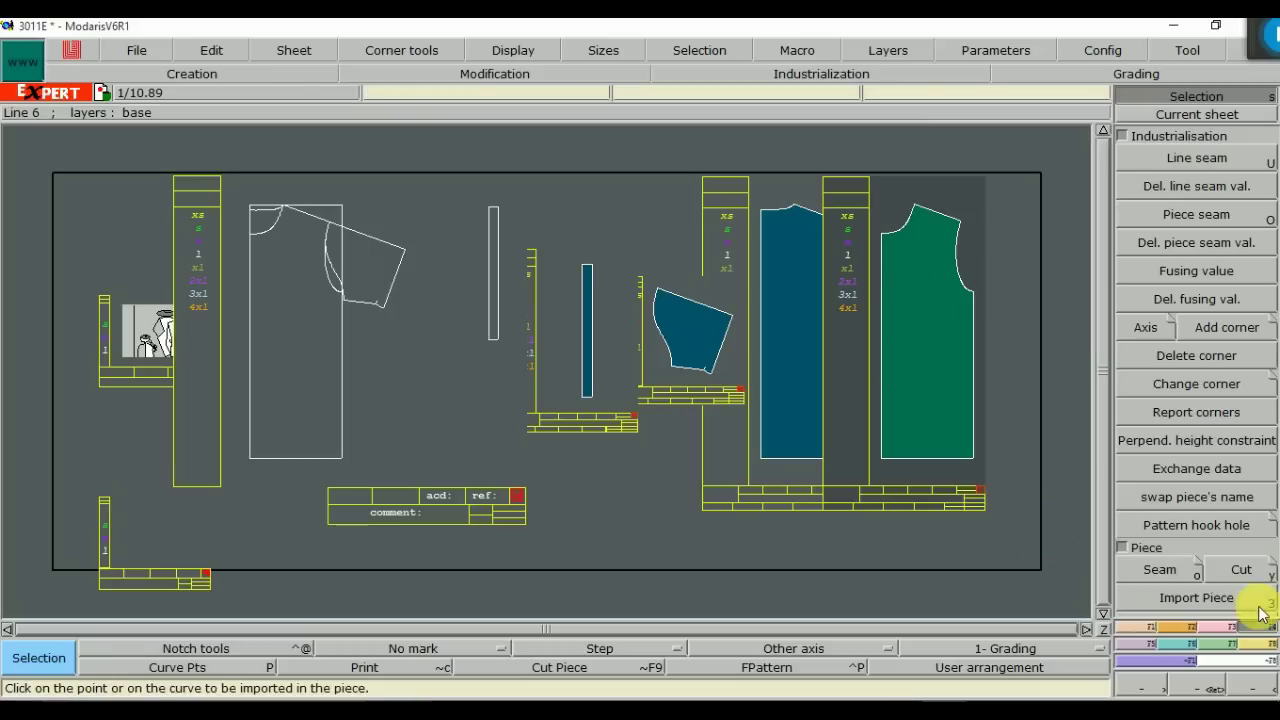
Rotate the selected front body piece by -90°
left_click(1163, 626)
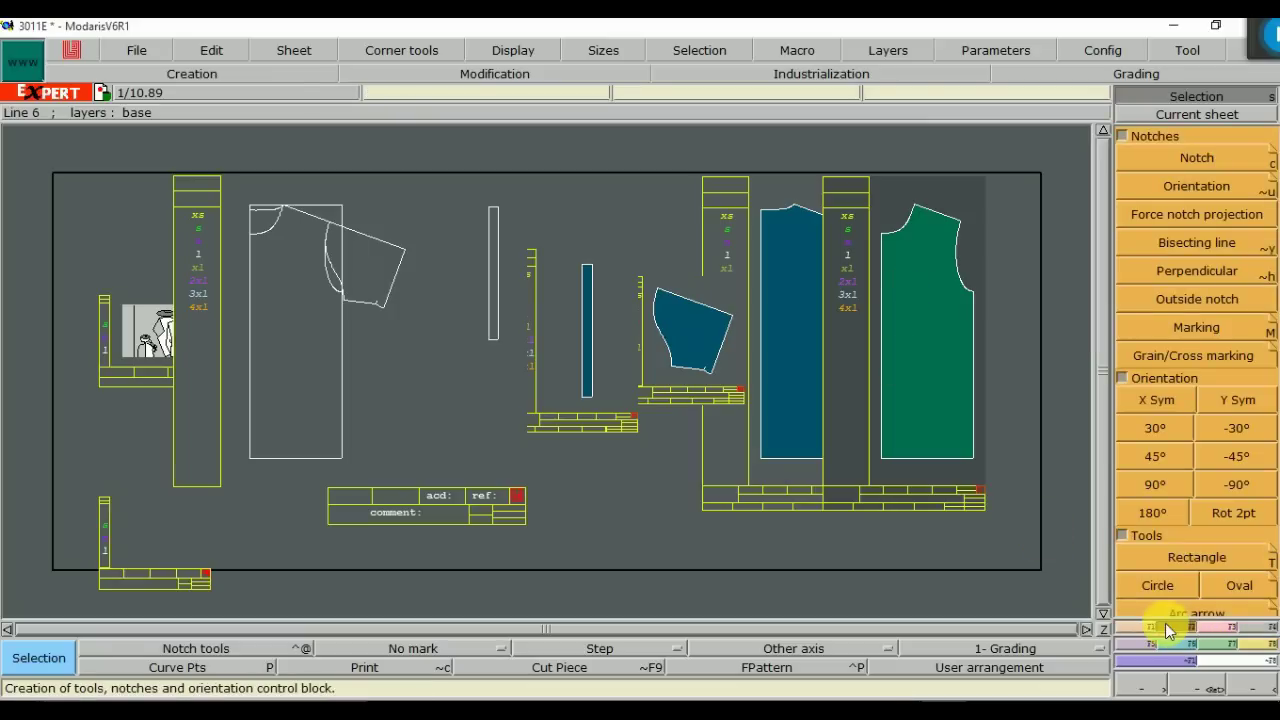
left_click(1228, 489)
left_click(857, 354)
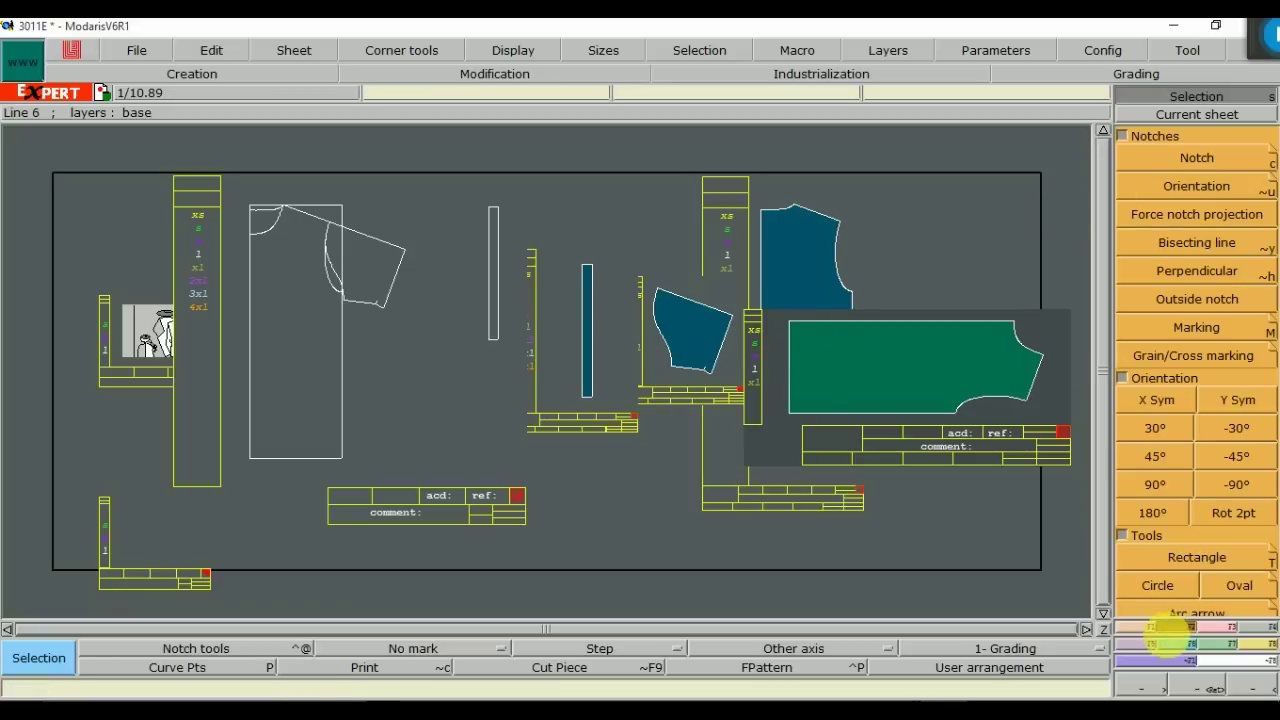
left_click(889, 388)
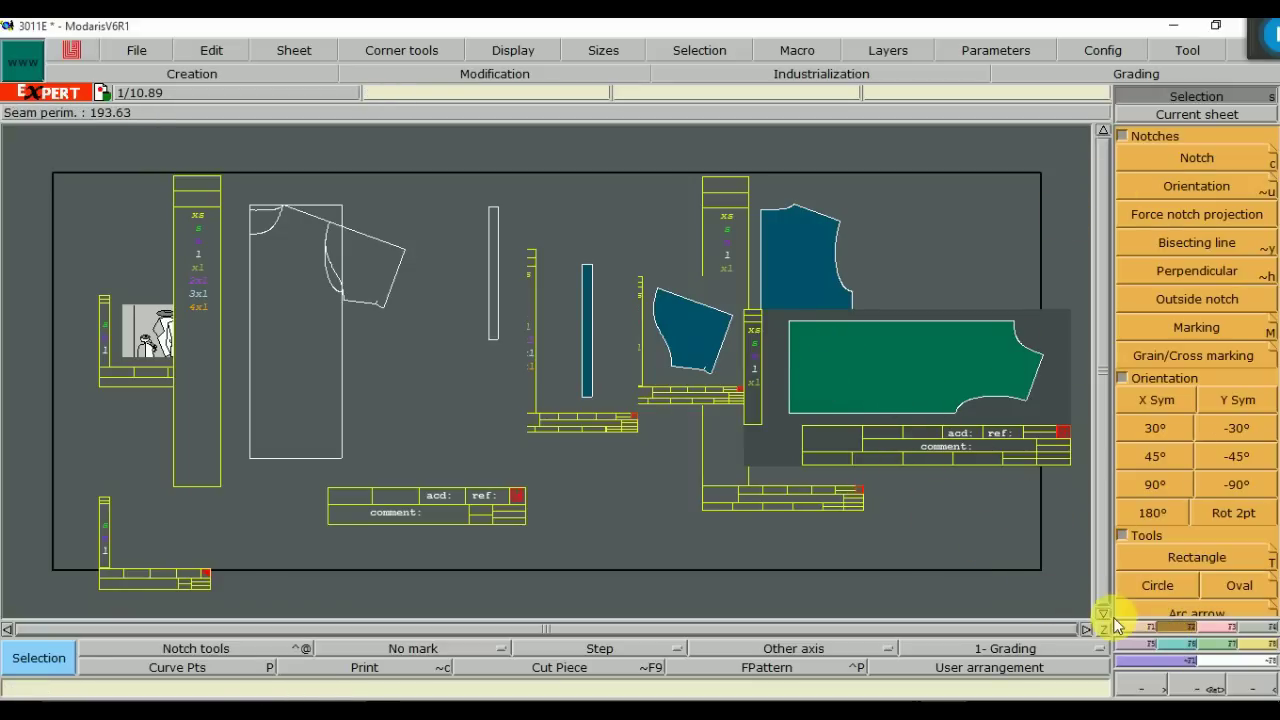
Create the full front piece with Sym2Pts, using the centre front line from hem to neckline as the symmetry axis
left_click(1131, 651)
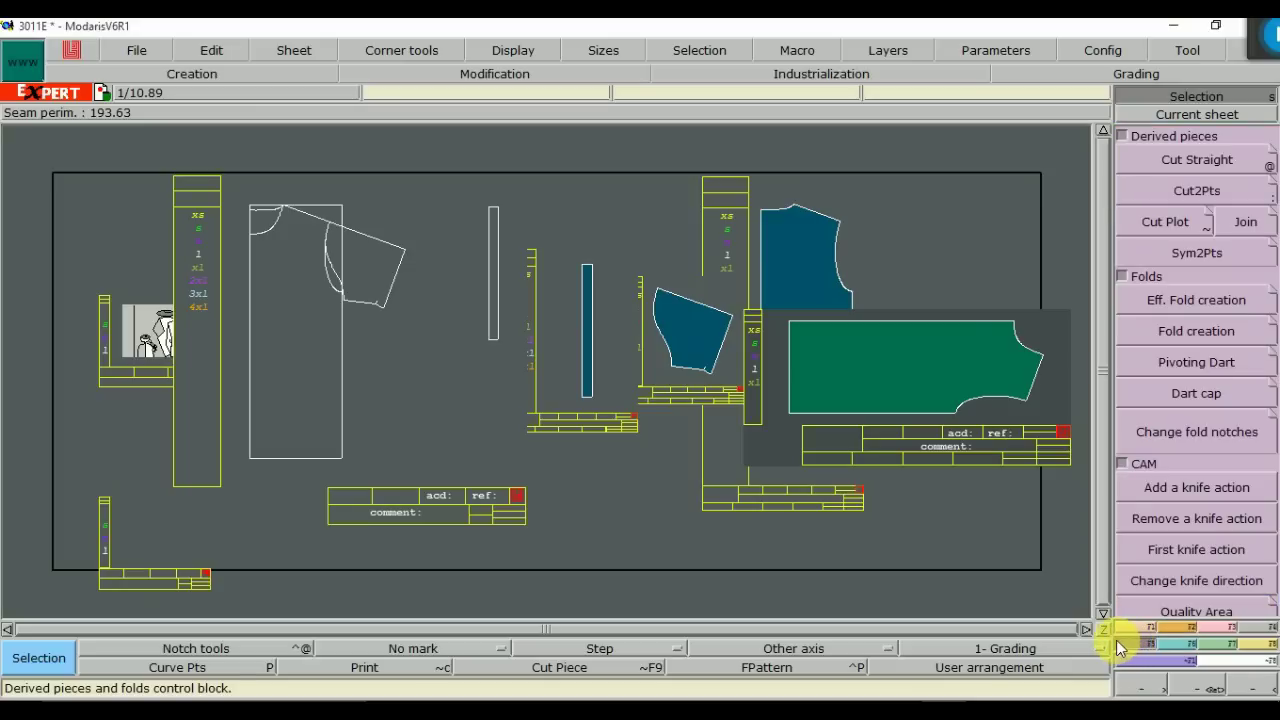
left_click(1190, 260)
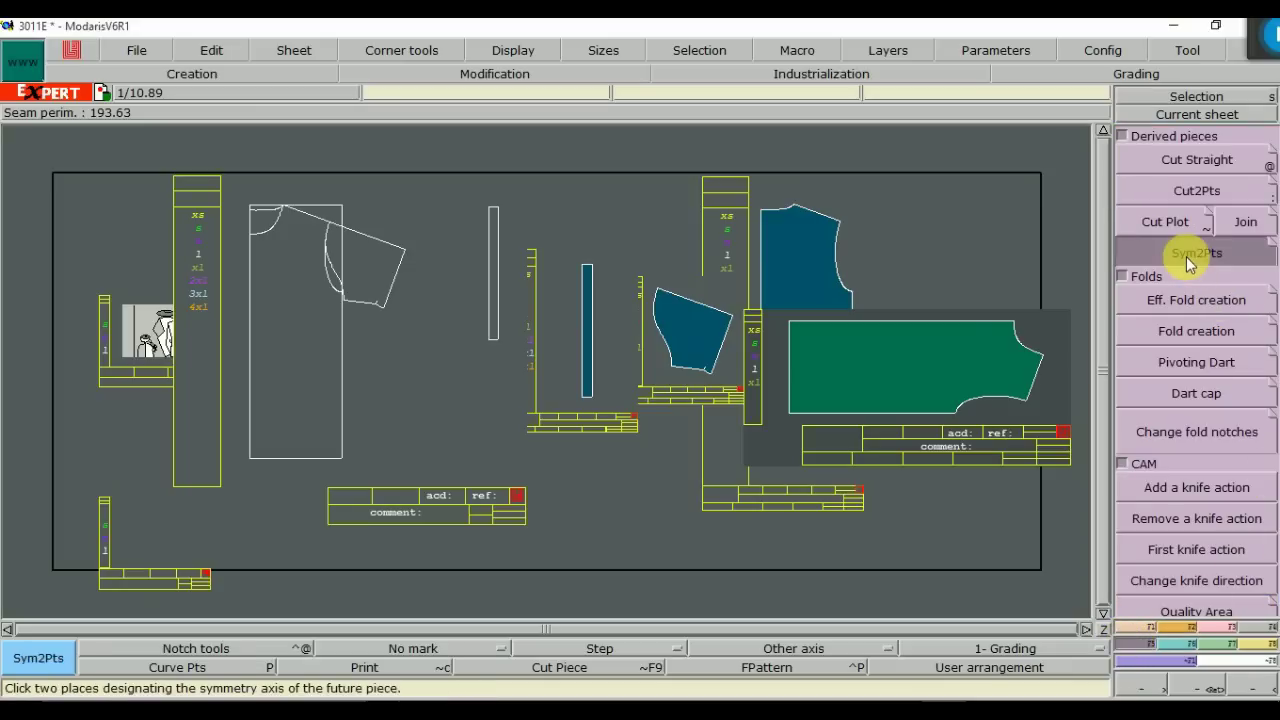
key("z")
left_click(828, 345)
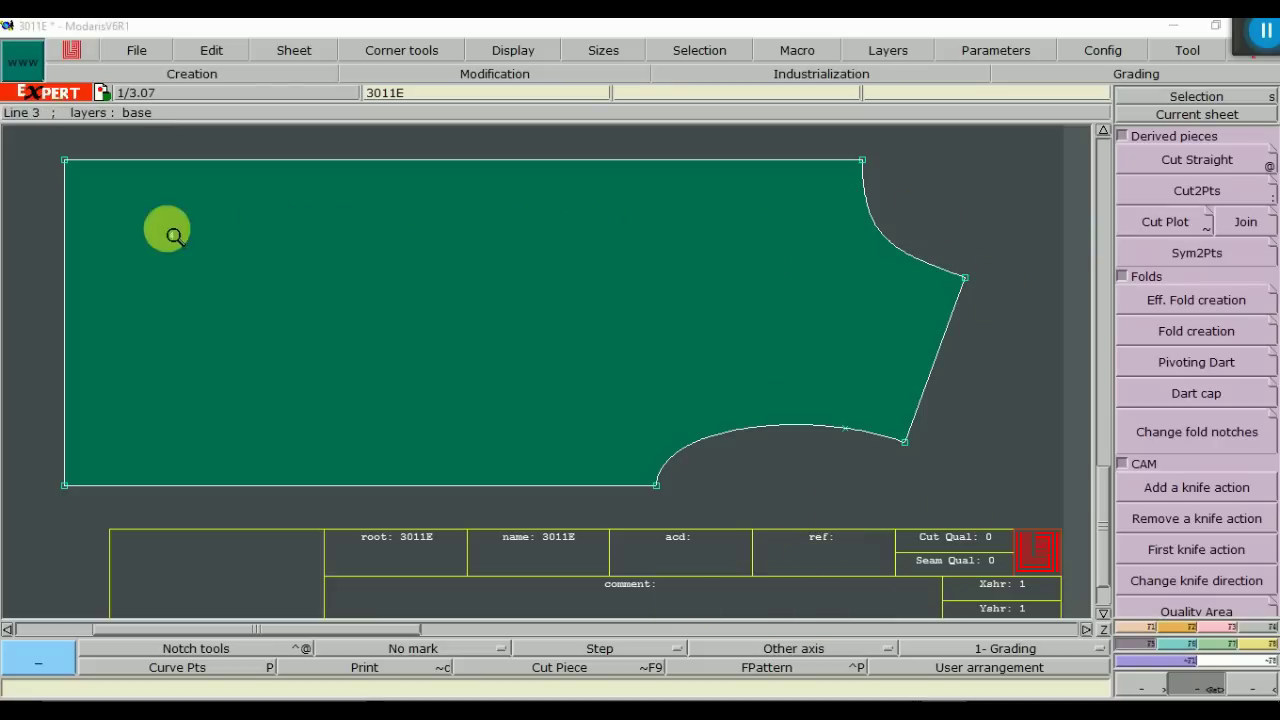
left_click(1195, 264)
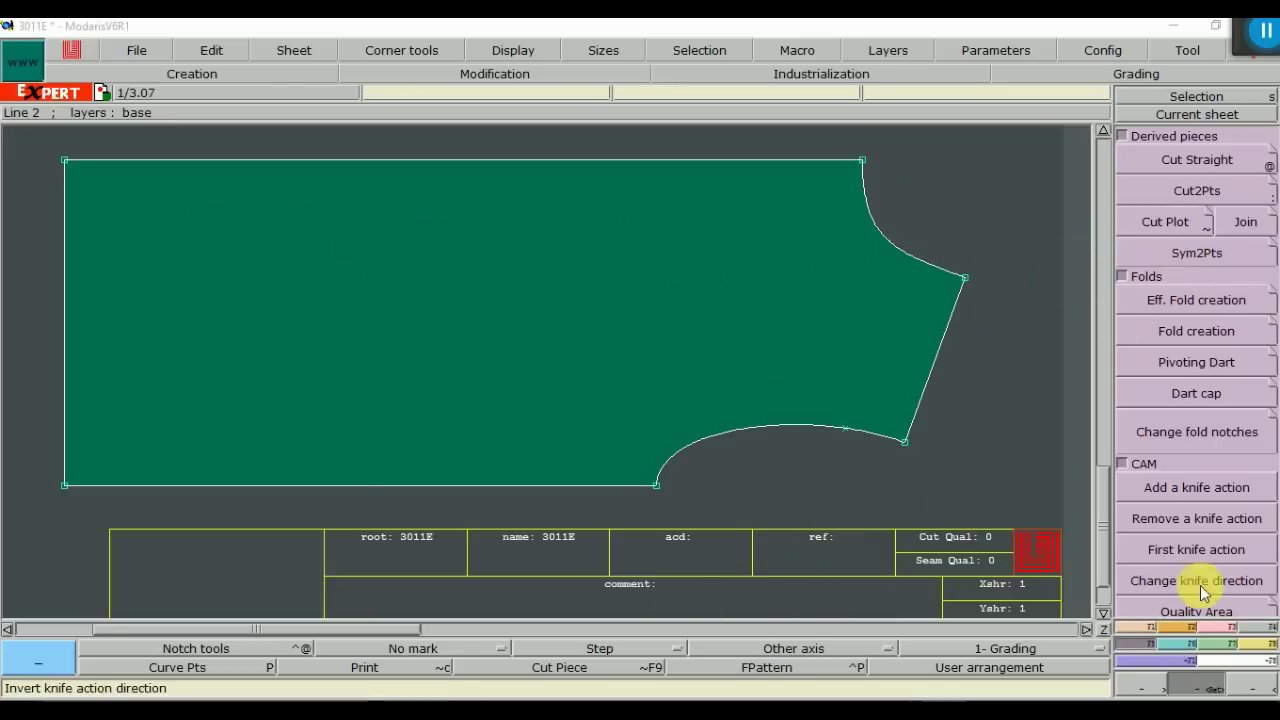
left_click(1190, 257)
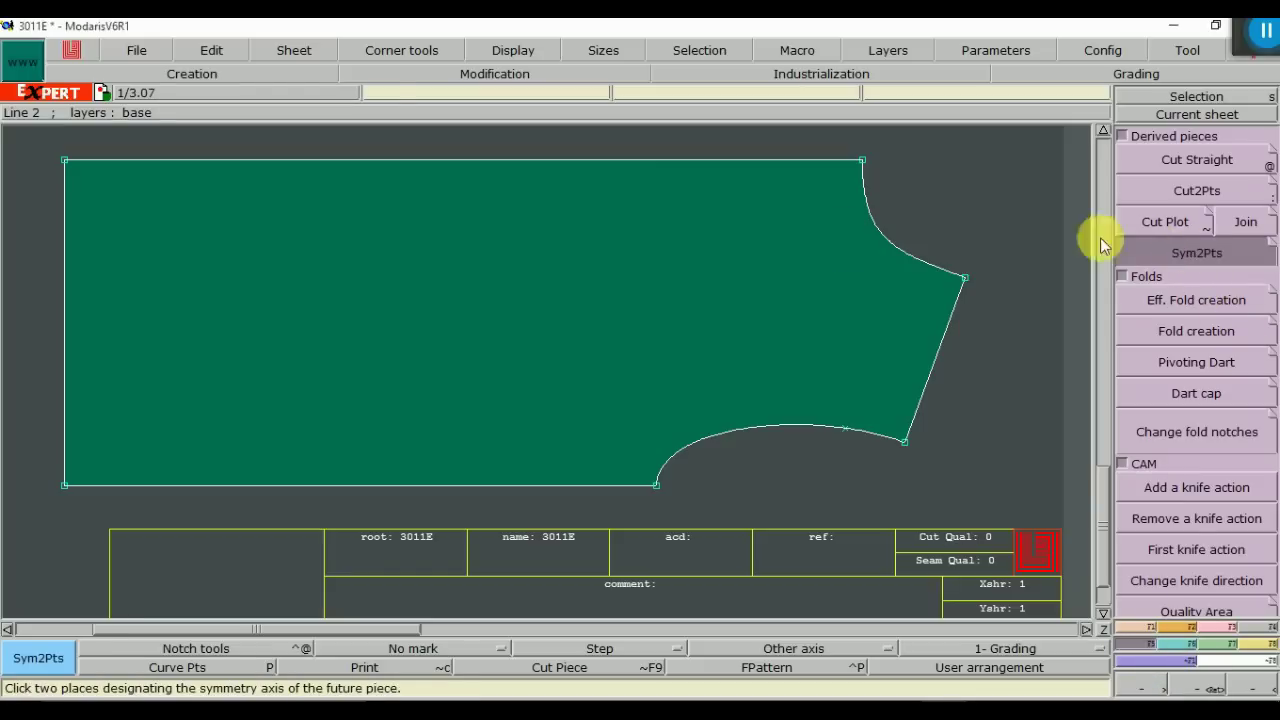
left_click(65, 158)
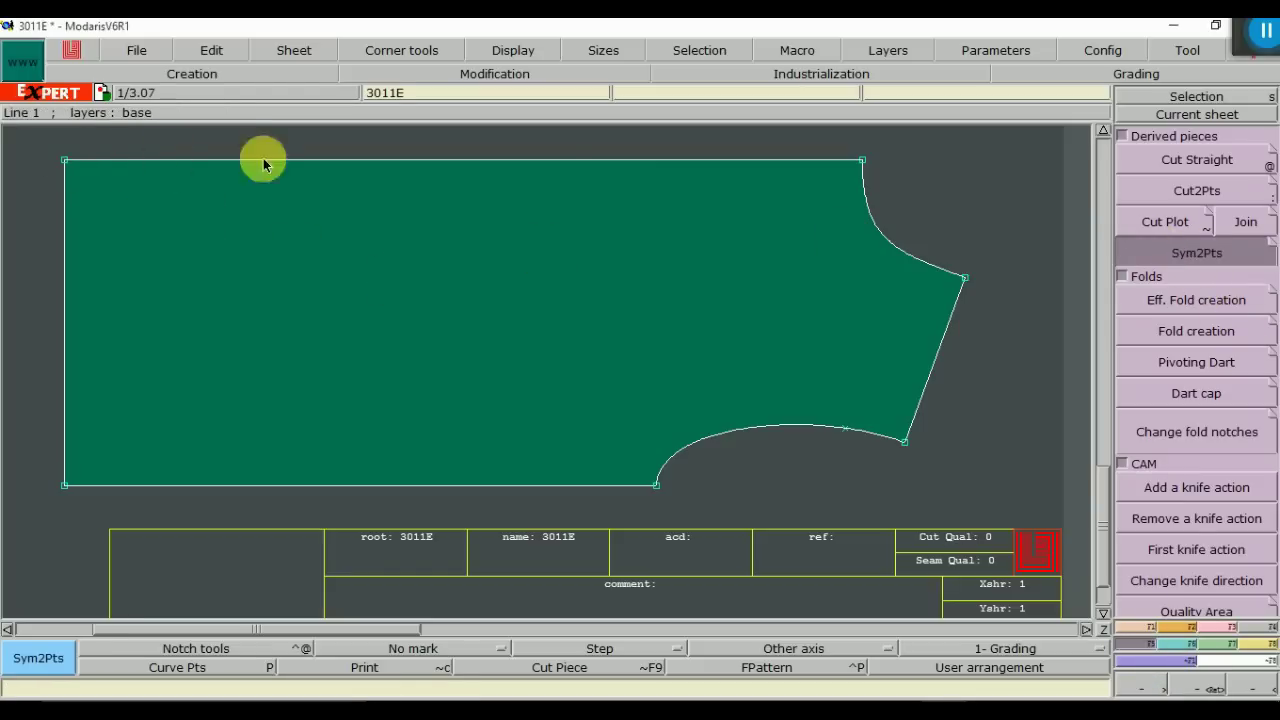
left_click(865, 162)
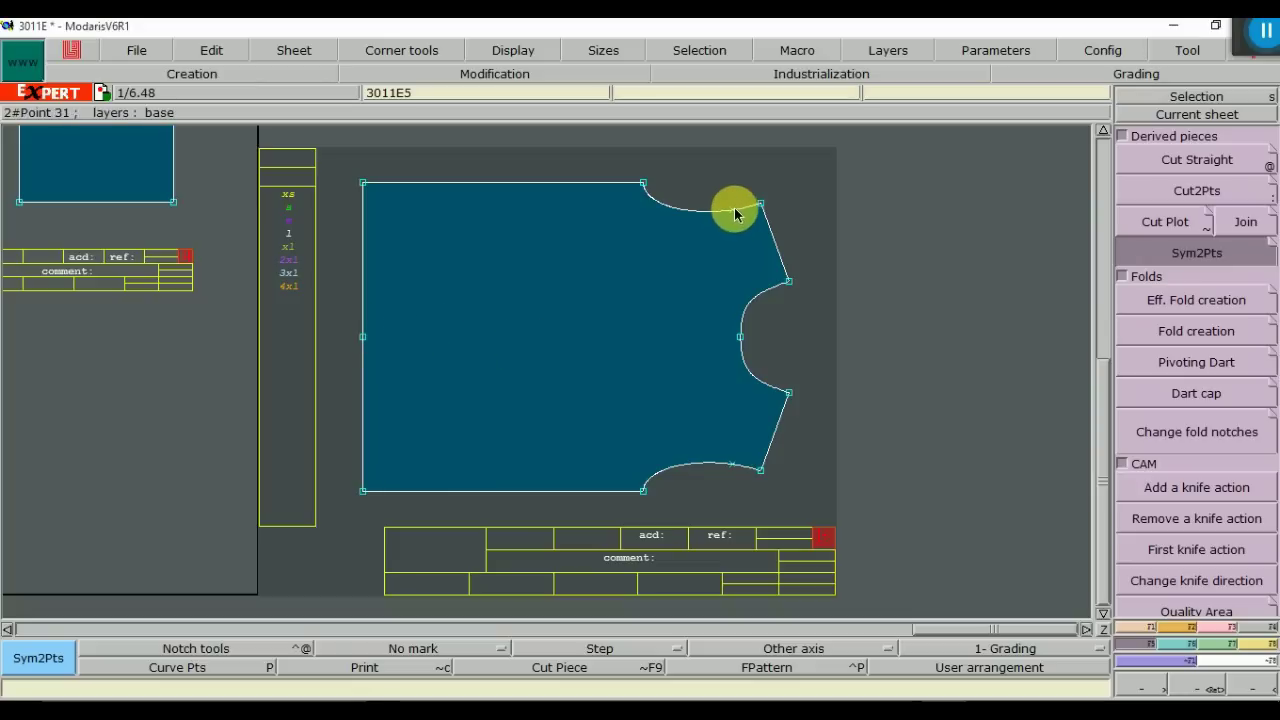
Delete the extra point on each armhole curve of the full front and merge the hem line at its centre point
key("Delete")
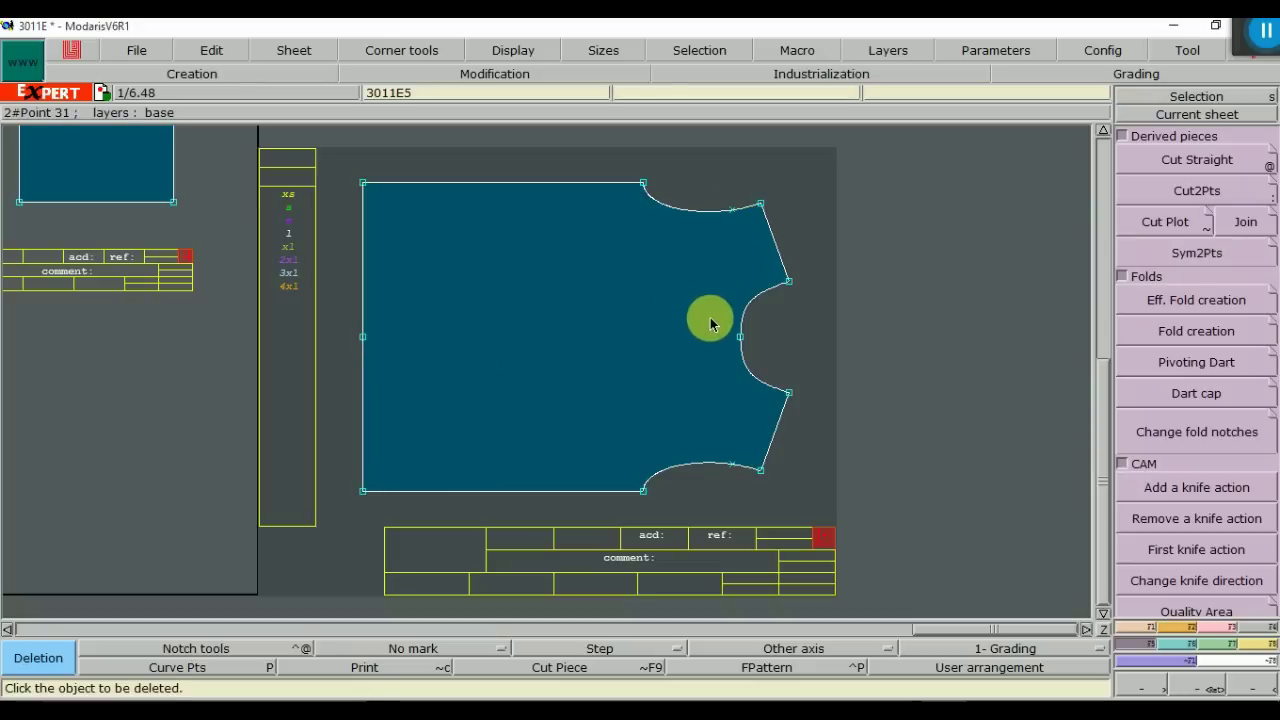
left_click(734, 208)
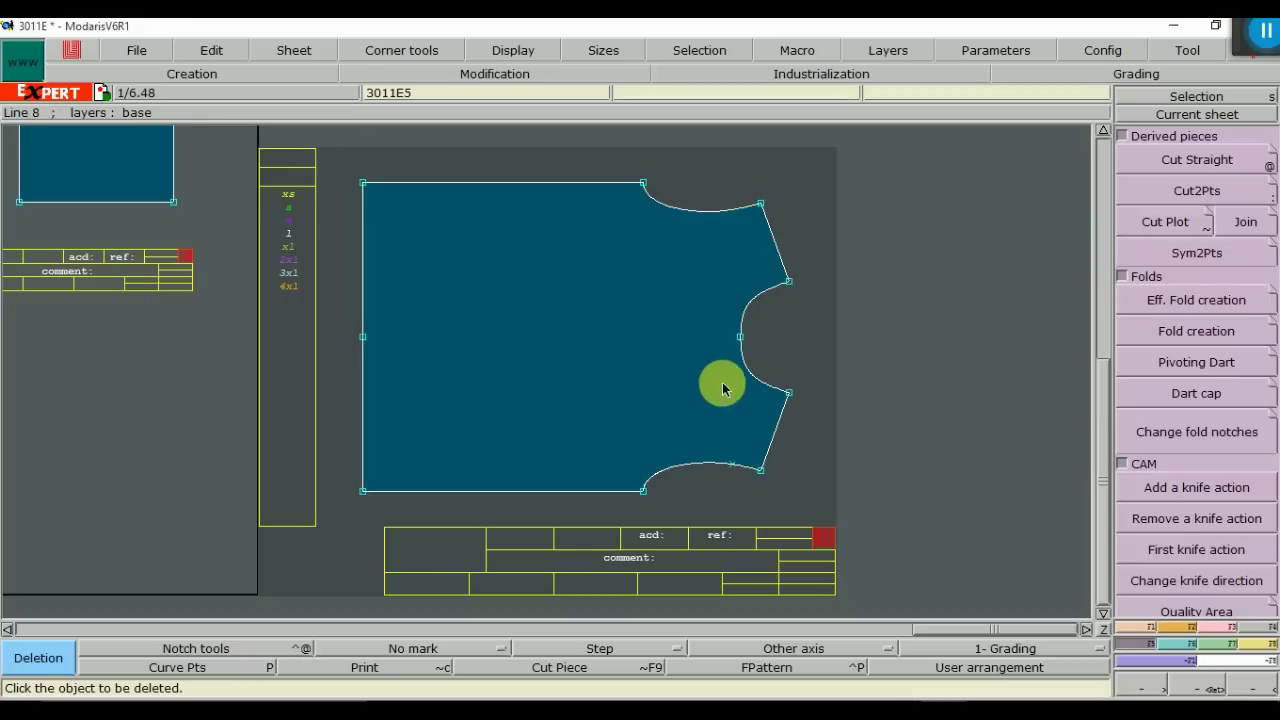
left_click(734, 470)
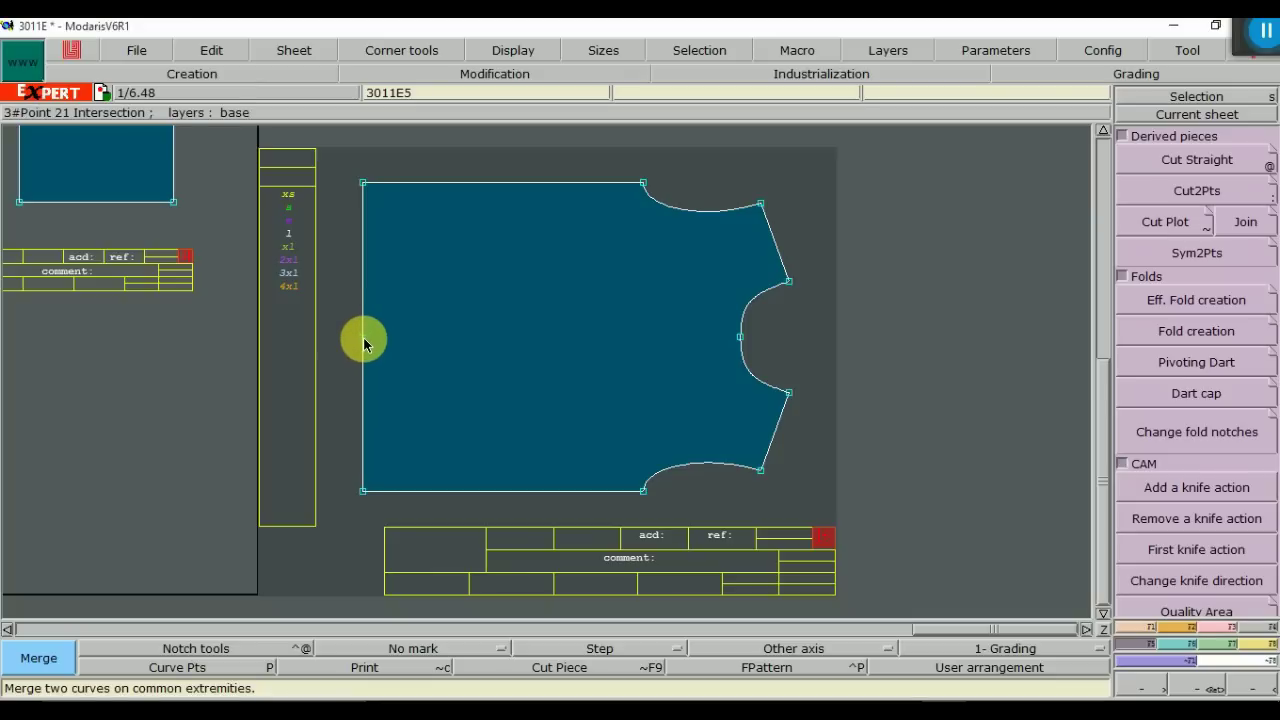
key("Delete")
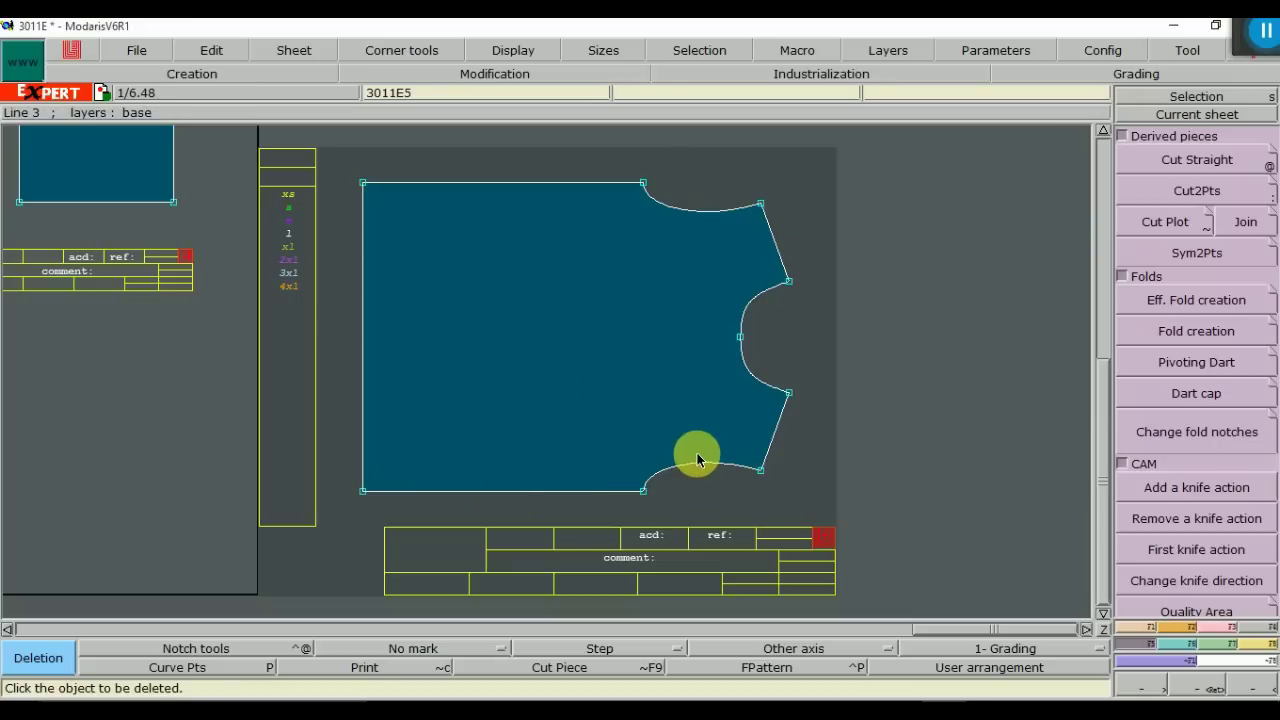
Arrange all the sheets, select the half back body piece and rotate it by -90°
key("F7")
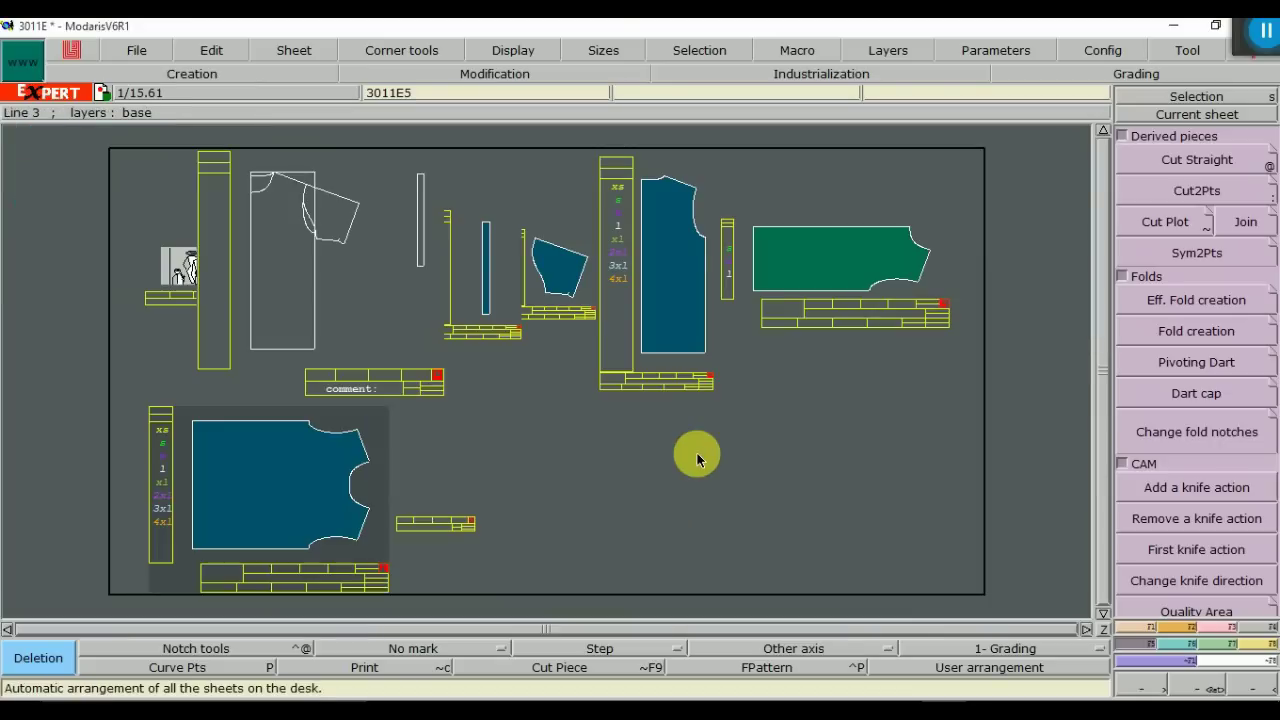
left_click(672, 276)
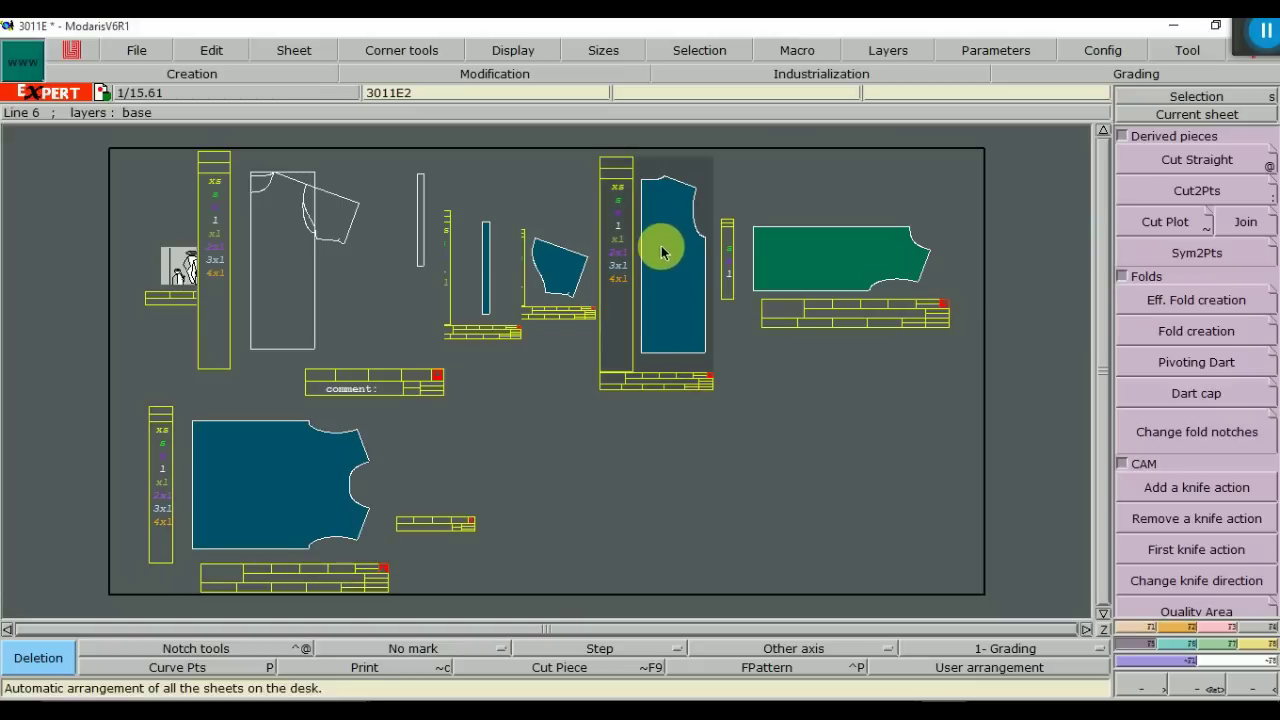
left_click(1185, 628)
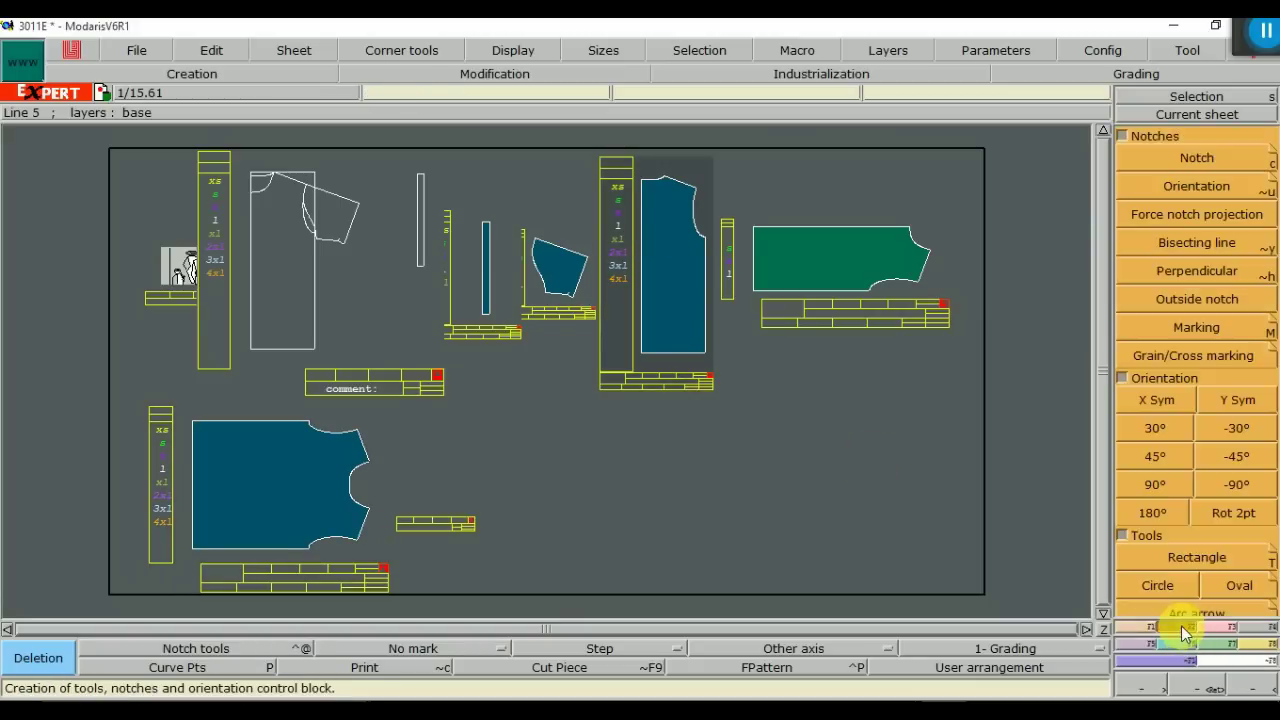
left_click(1237, 484)
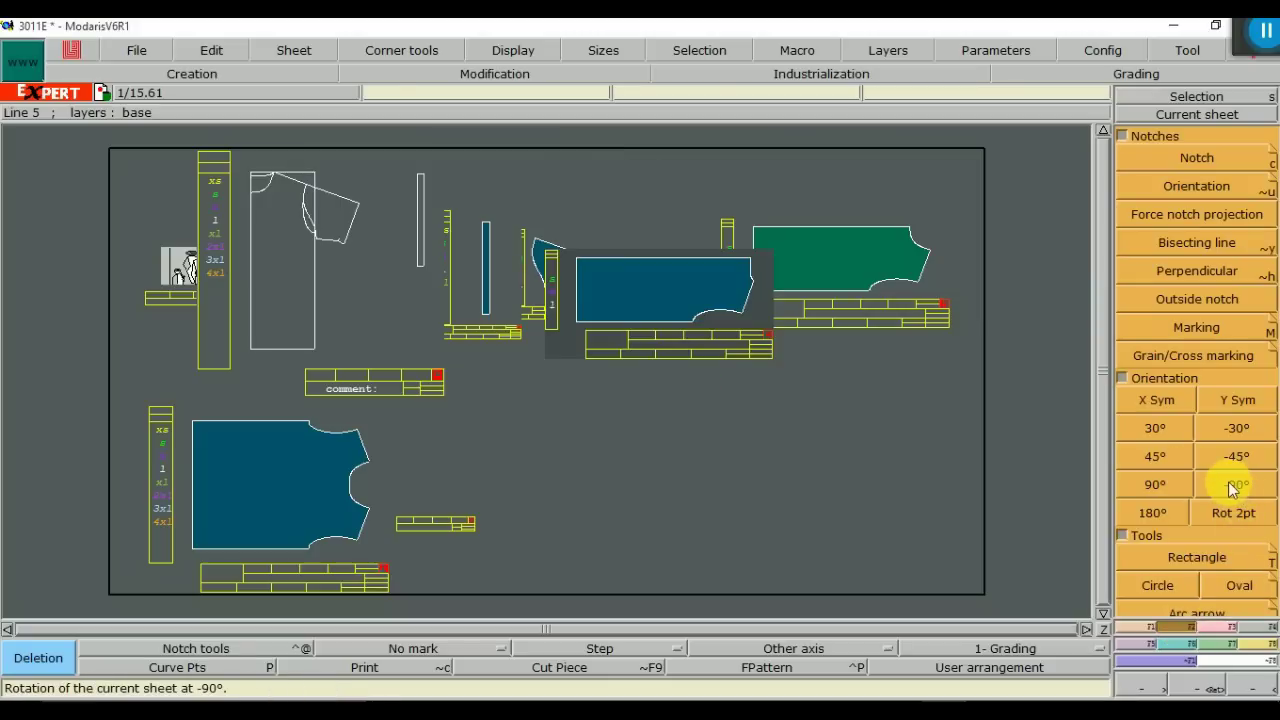
Delete the extra points on the half back's centre line and armhole curve
left_click(1196, 688)
left_click_drag(543, 243, 751, 371)
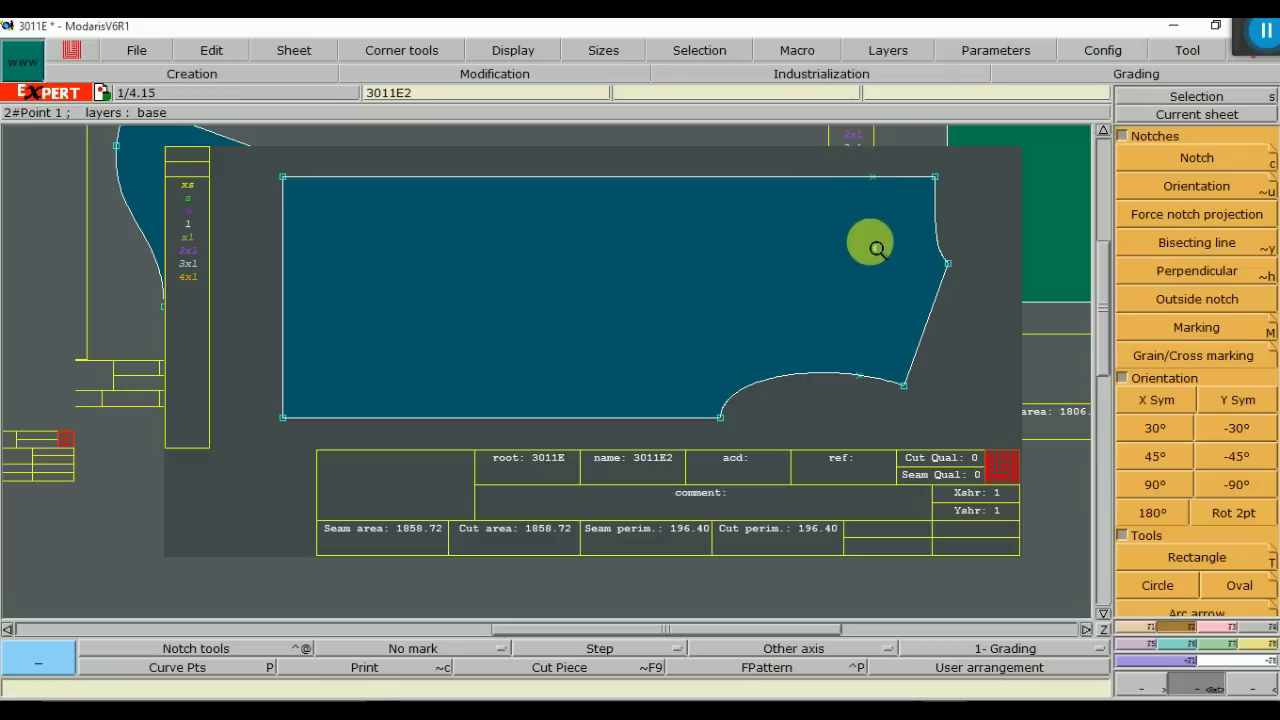
key("Delete")
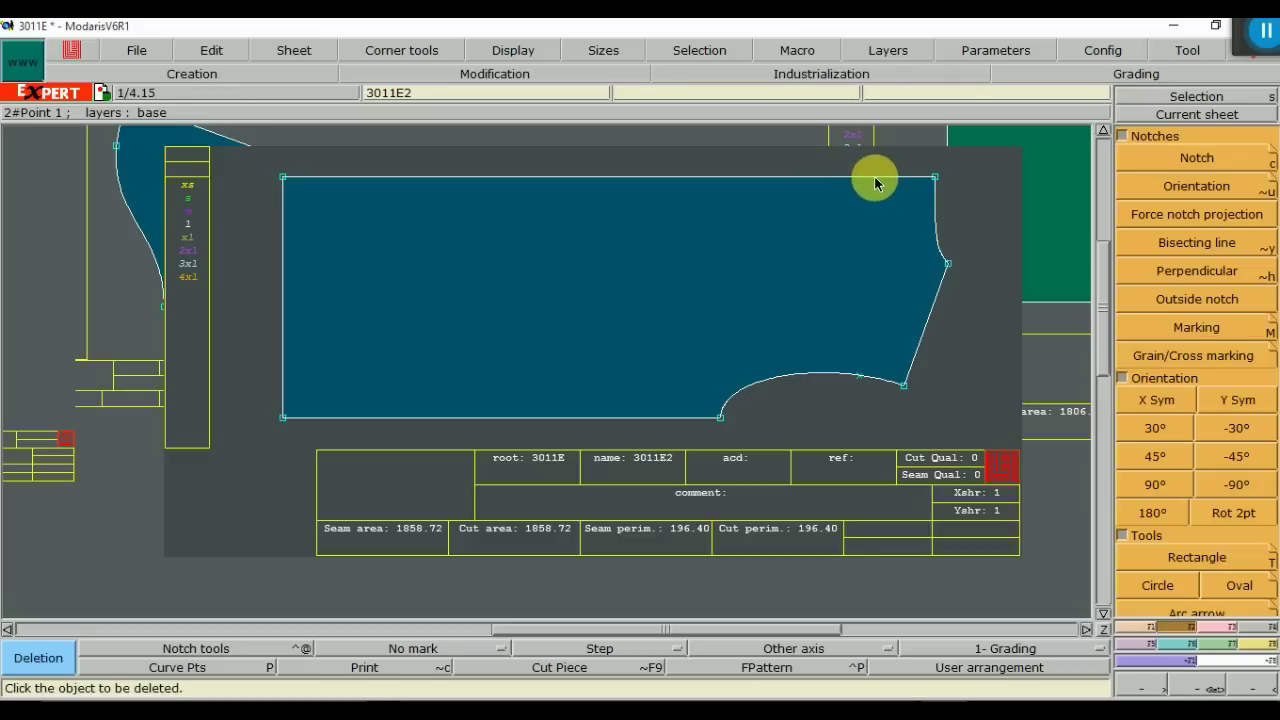
left_click(859, 375)
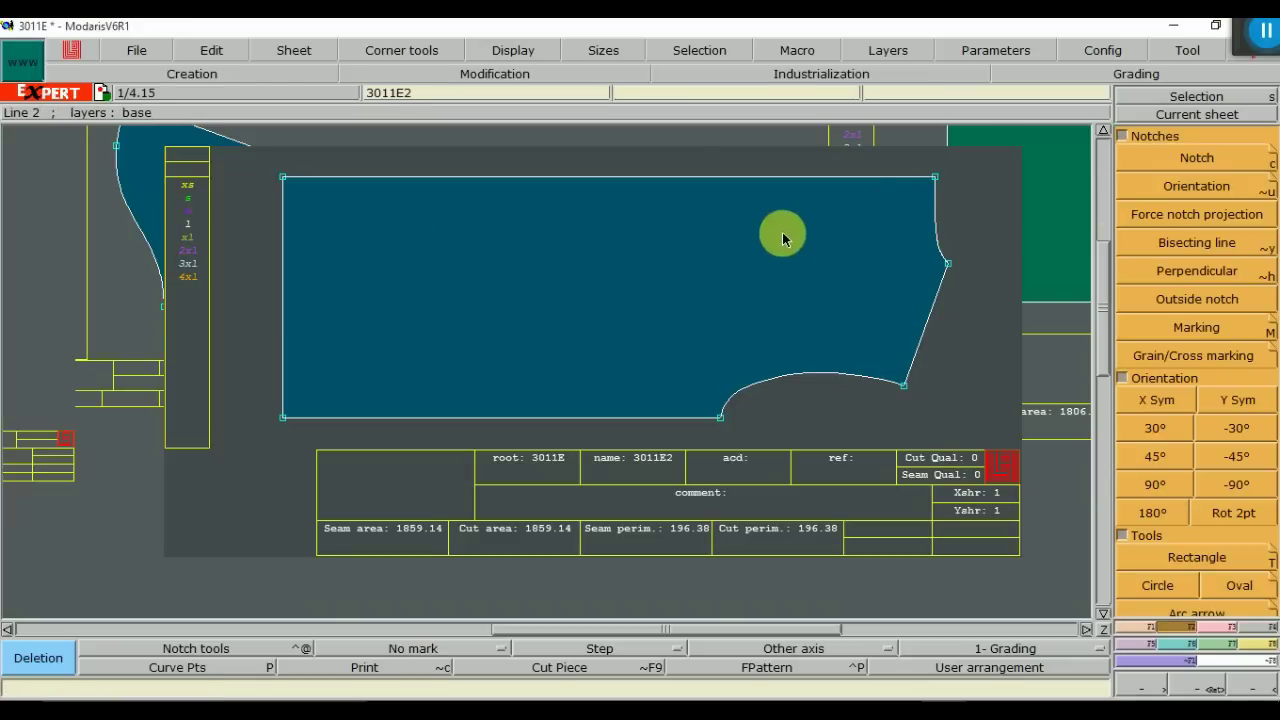
Create the full back piece with Sym2Pts along the centre back line from hem to neckline, and merge the hem line at its centre point
left_click(1138, 646)
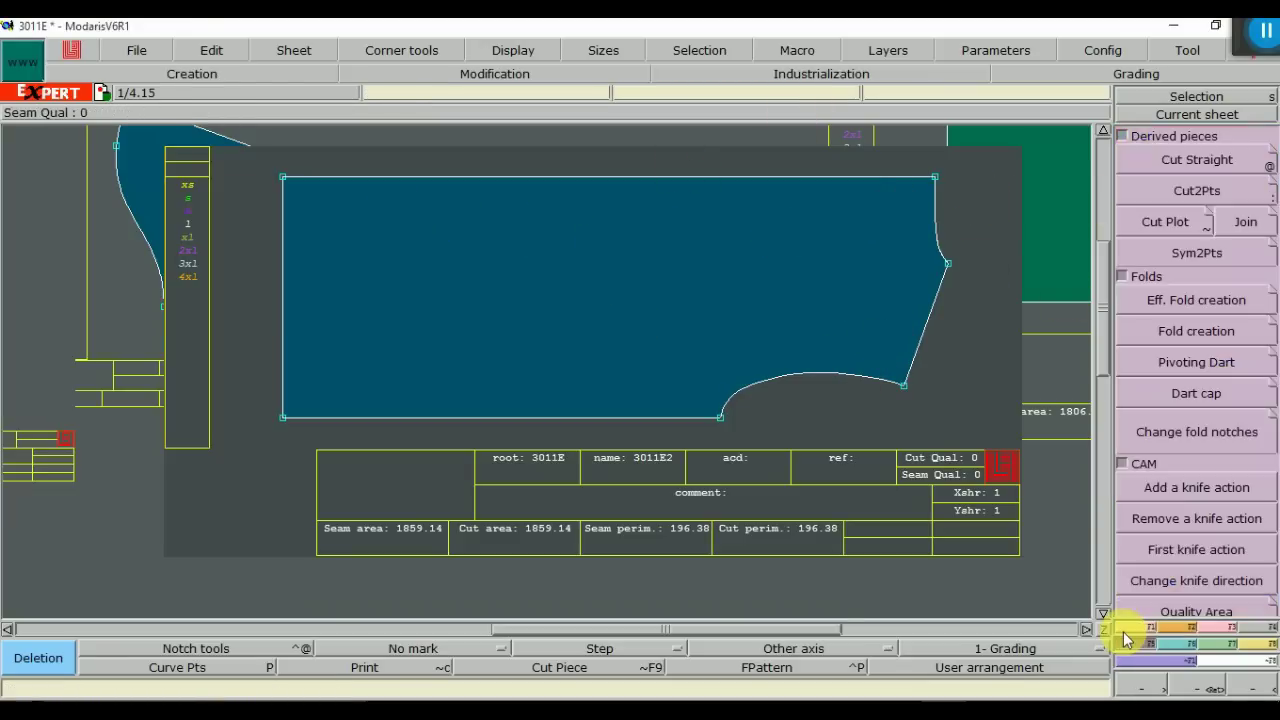
left_click(1192, 256)
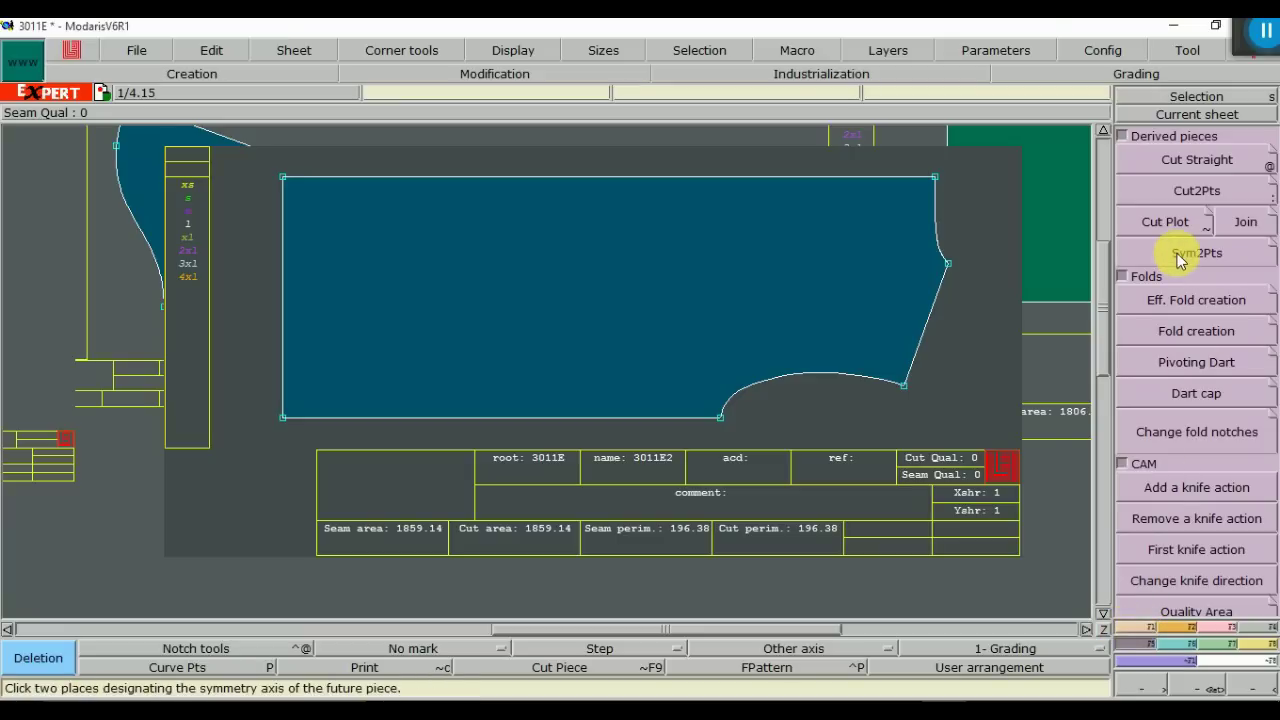
left_click(284, 178)
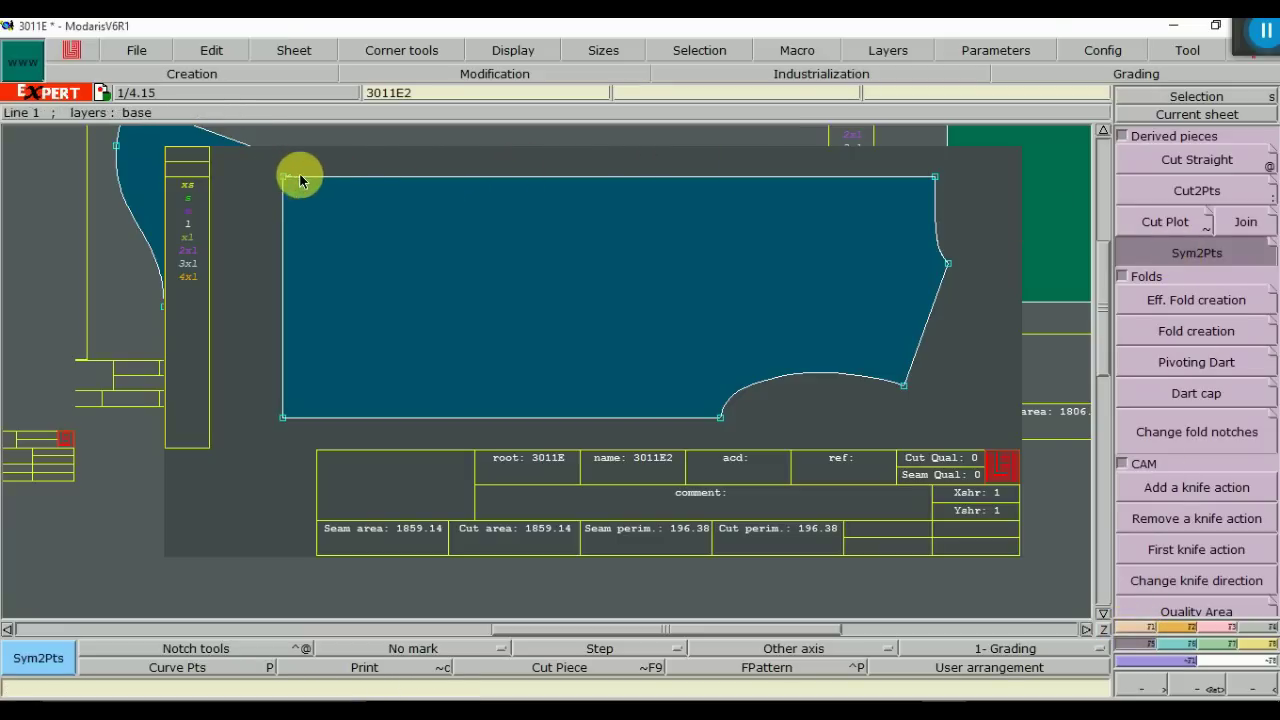
left_click(936, 180)
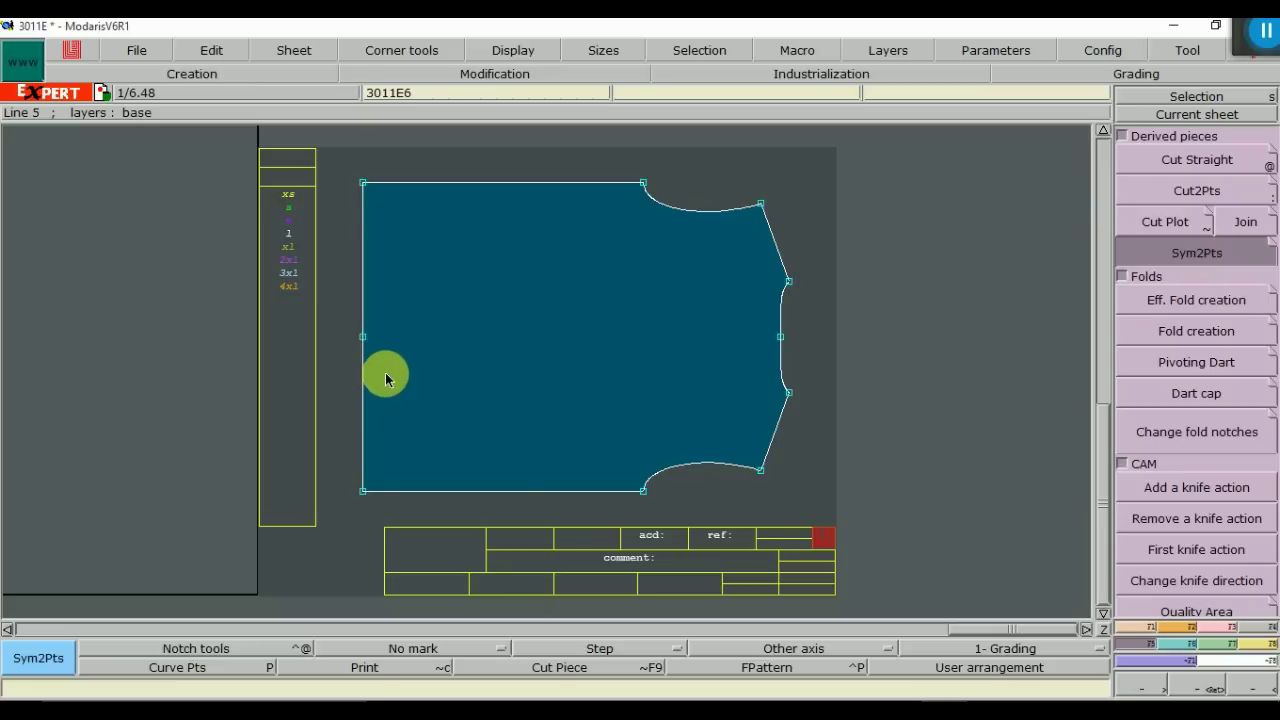
key("m")
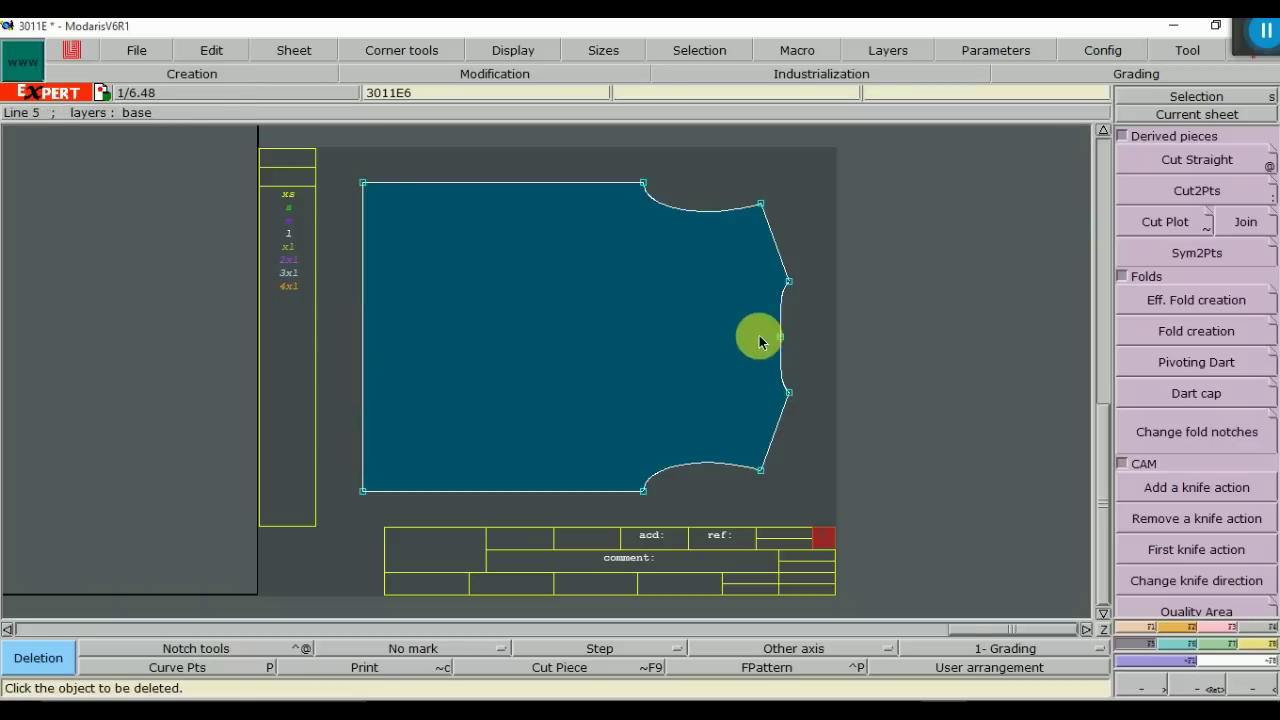
Add a notch at the centre point of the full back's neckline
left_click(1183, 628)
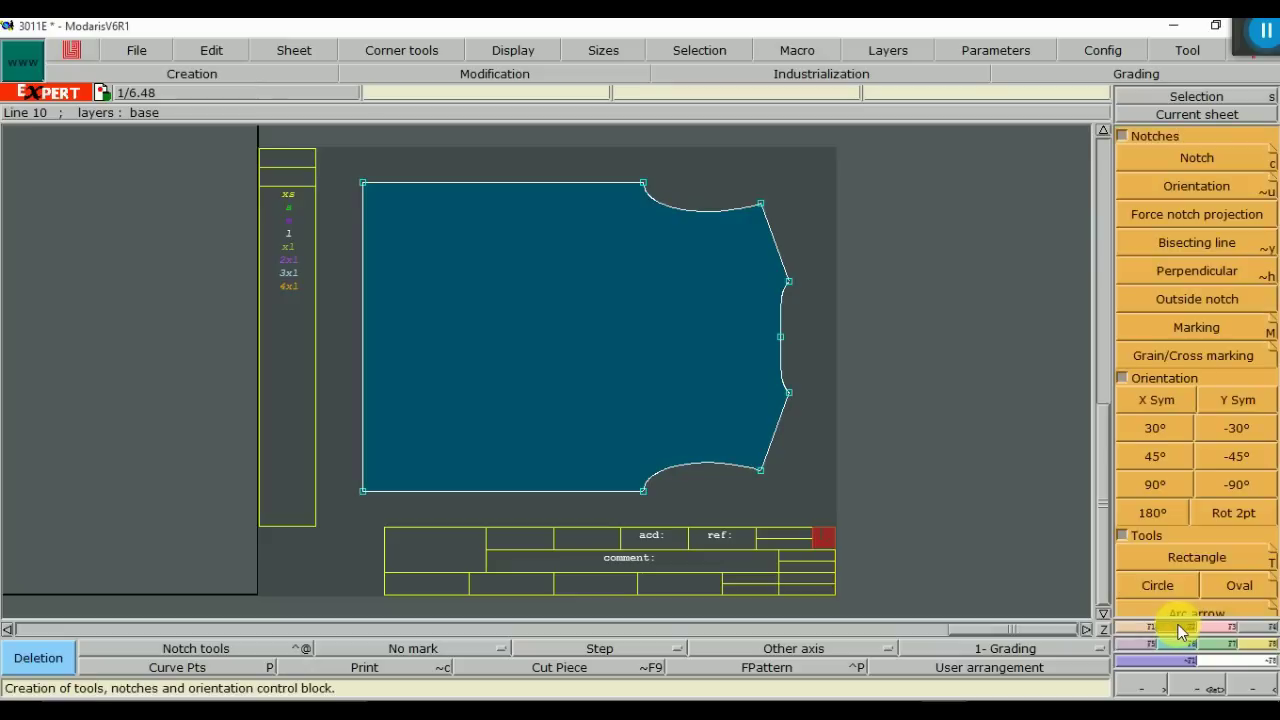
left_click(1193, 160)
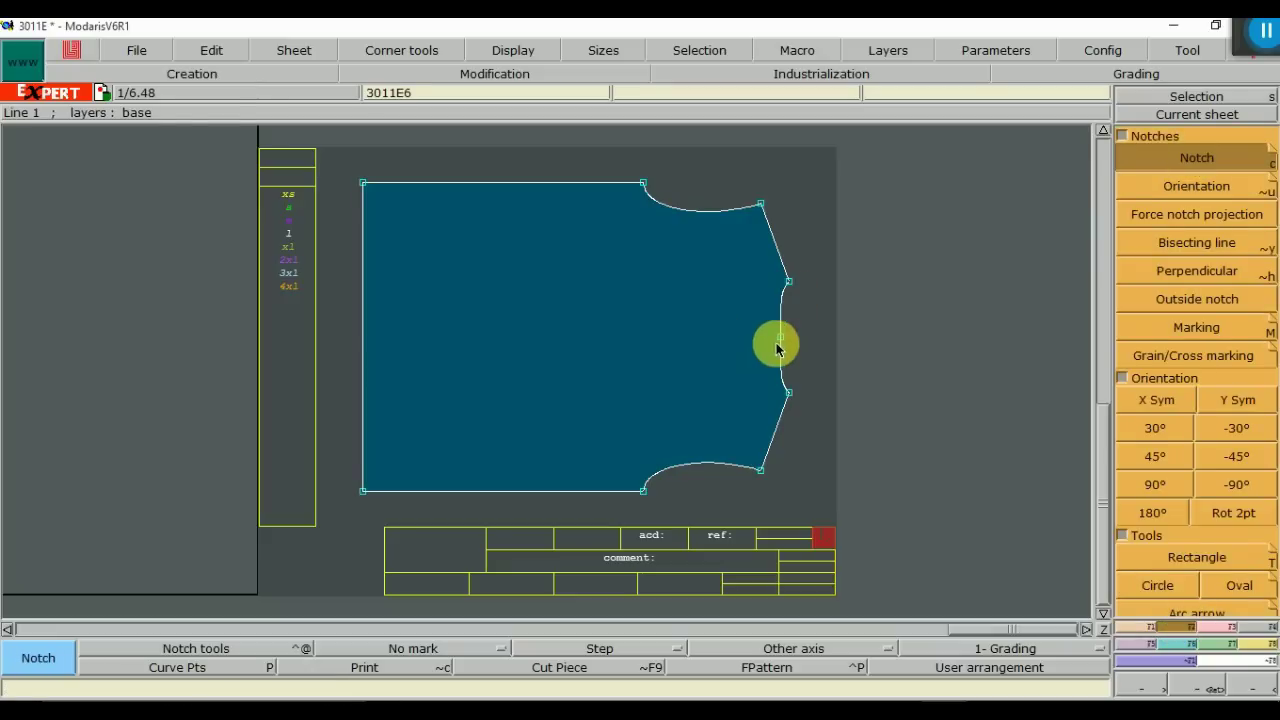
left_click(781, 339)
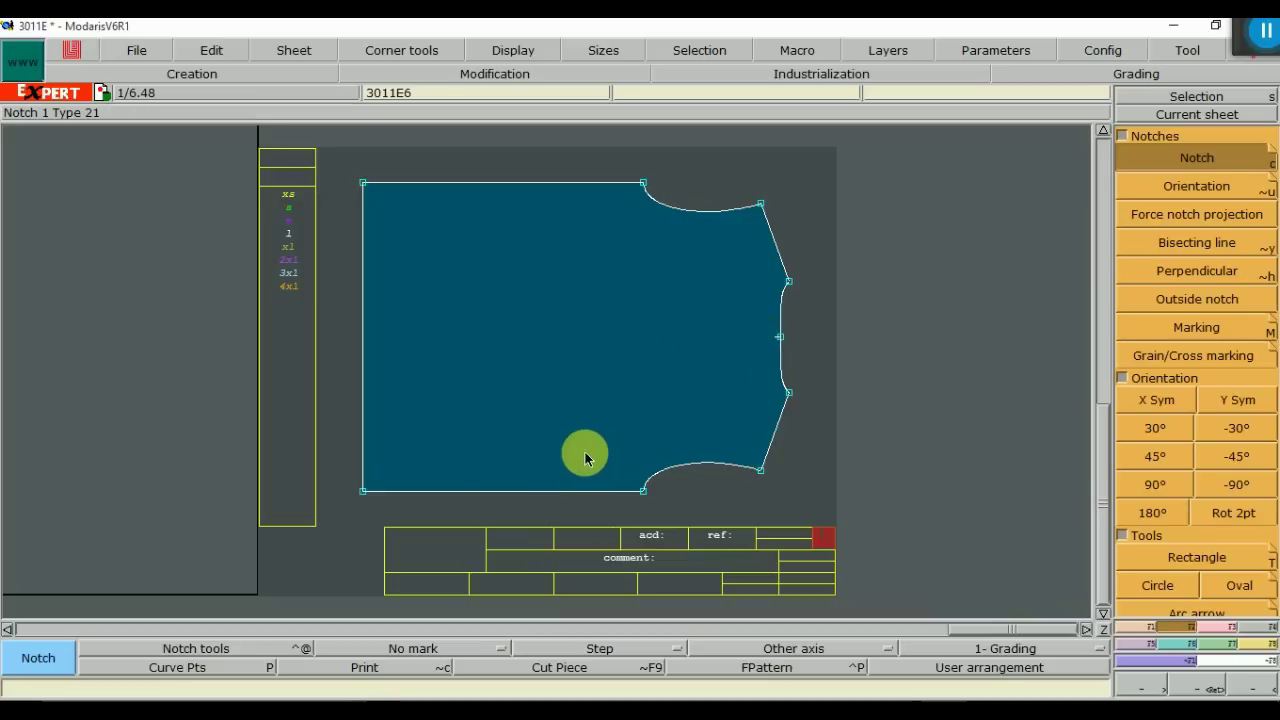
Add a notch at the centre point of the full front's neckline
key("F12")
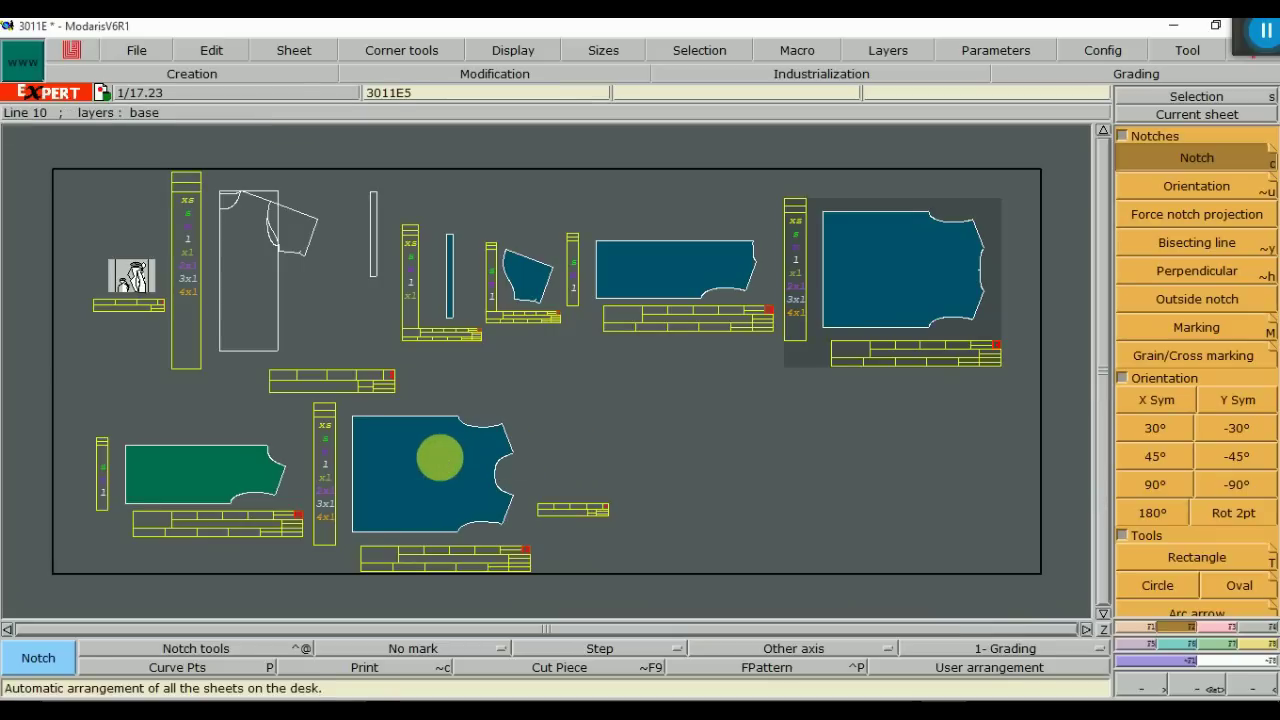
left_click(1213, 688)
left_click_drag(325, 418, 574, 543)
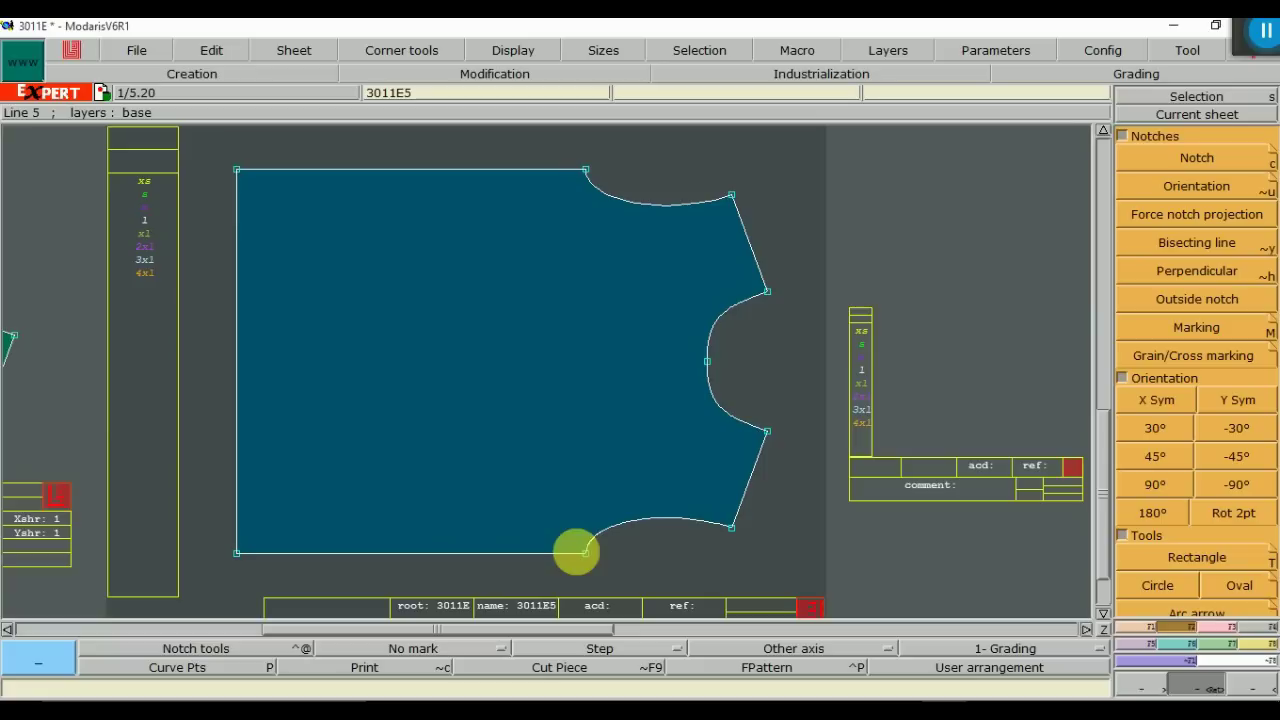
left_click(1206, 157)
left_click_drag(711, 337, 703, 368)
left_click(706, 366)
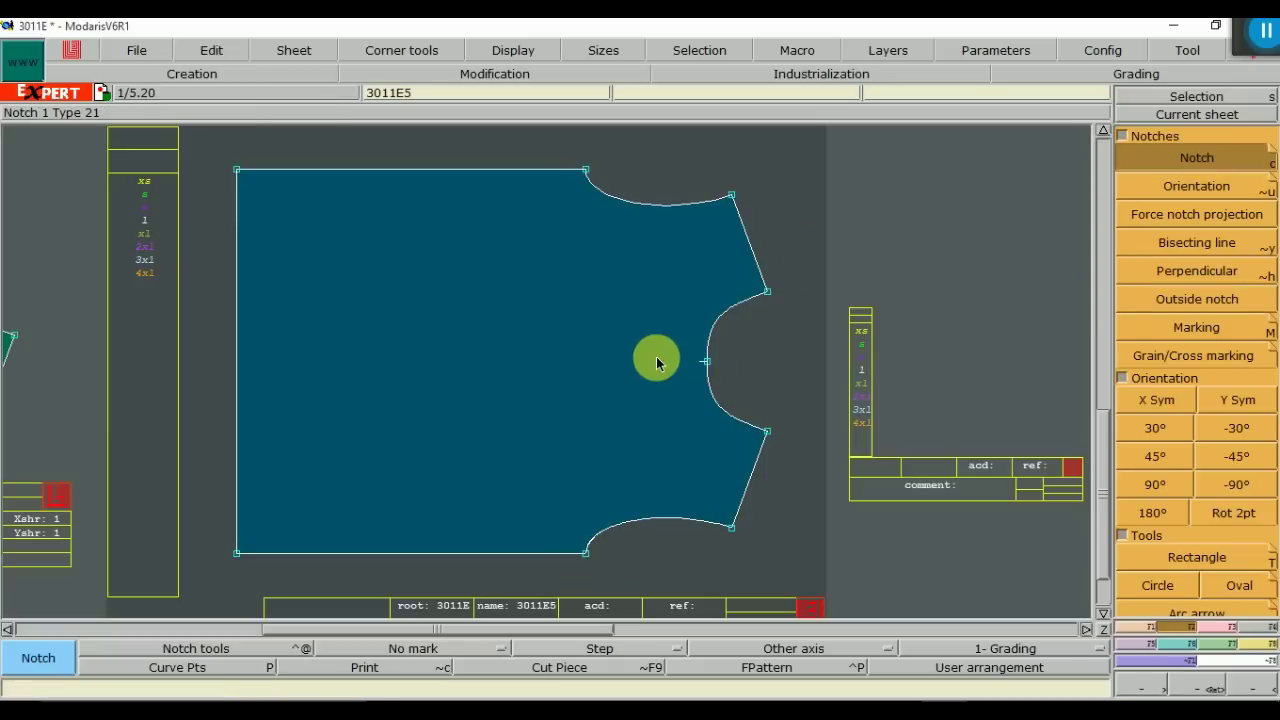
Merge the half sleeve's cap curve at its intermediate point and delete the leftover point
key("Home")
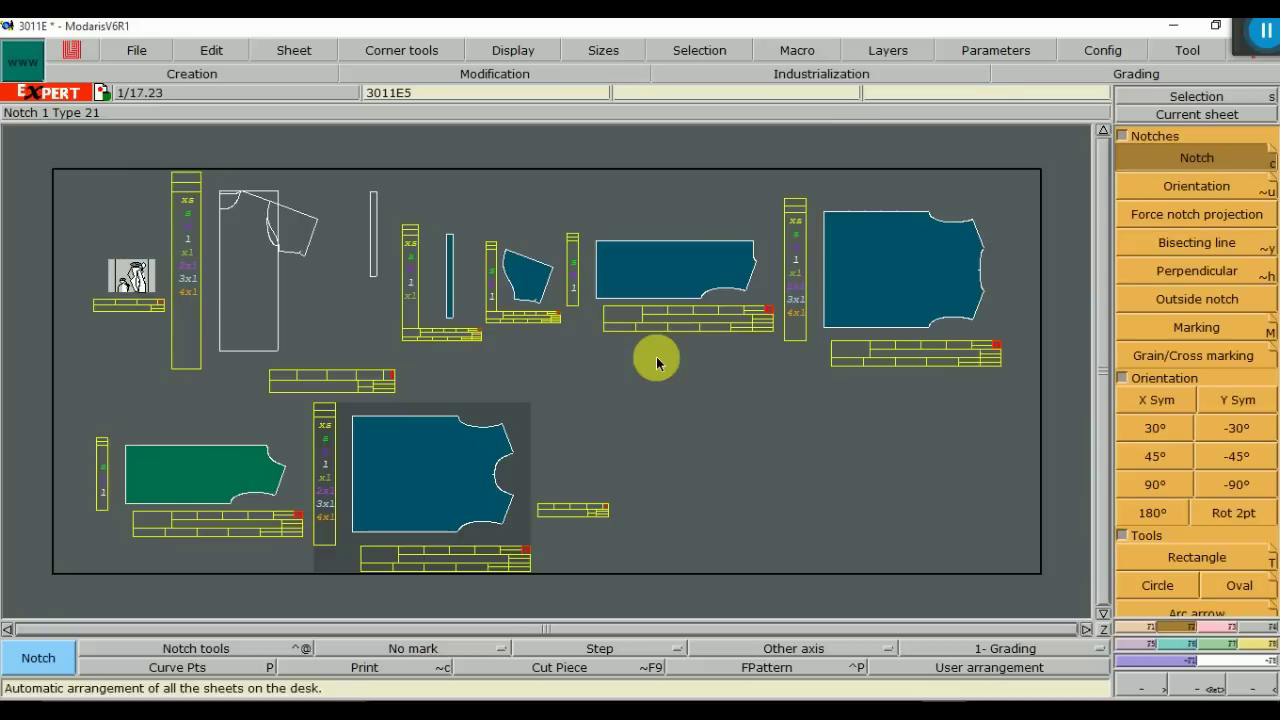
left_click(1208, 683)
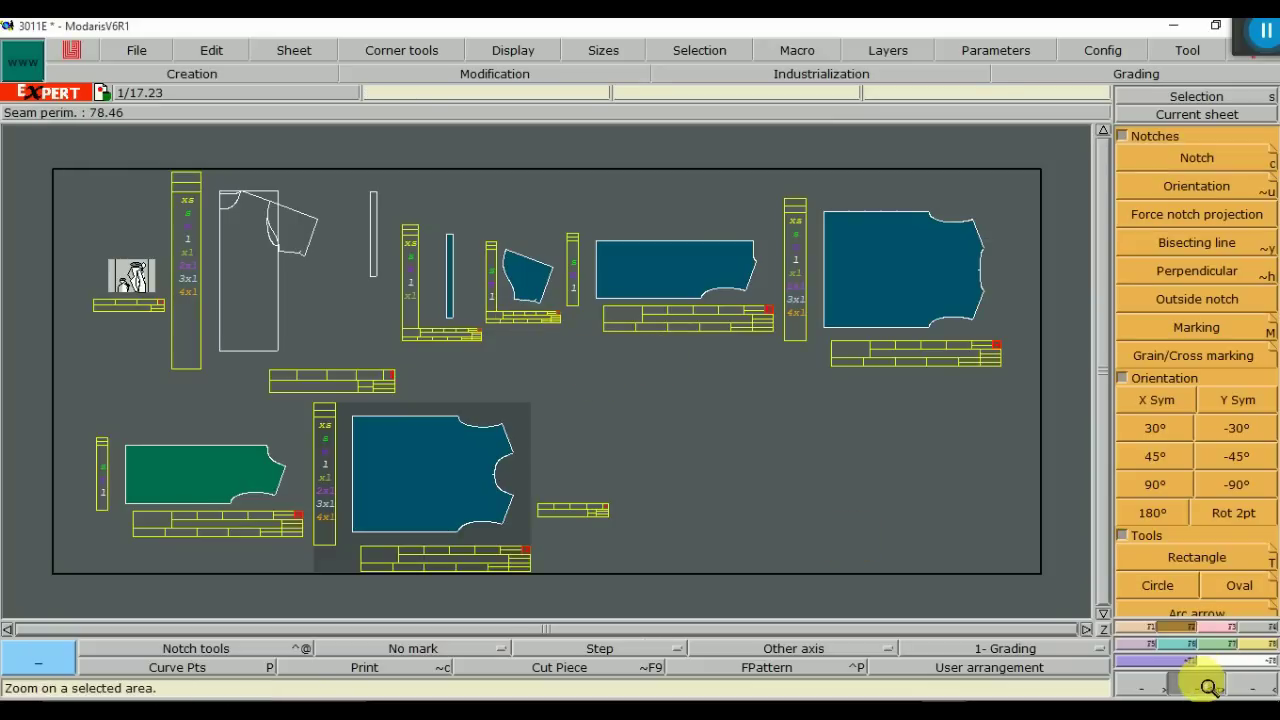
left_click(566, 340)
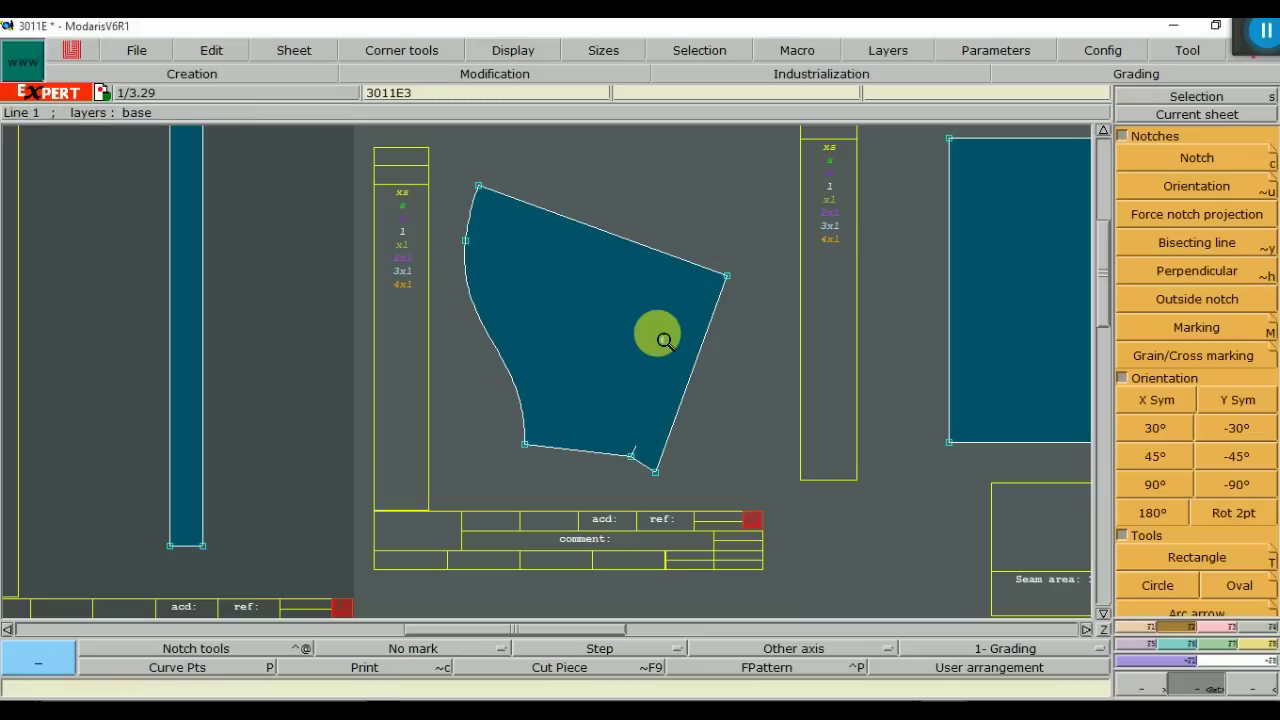
key("ctrl+m")
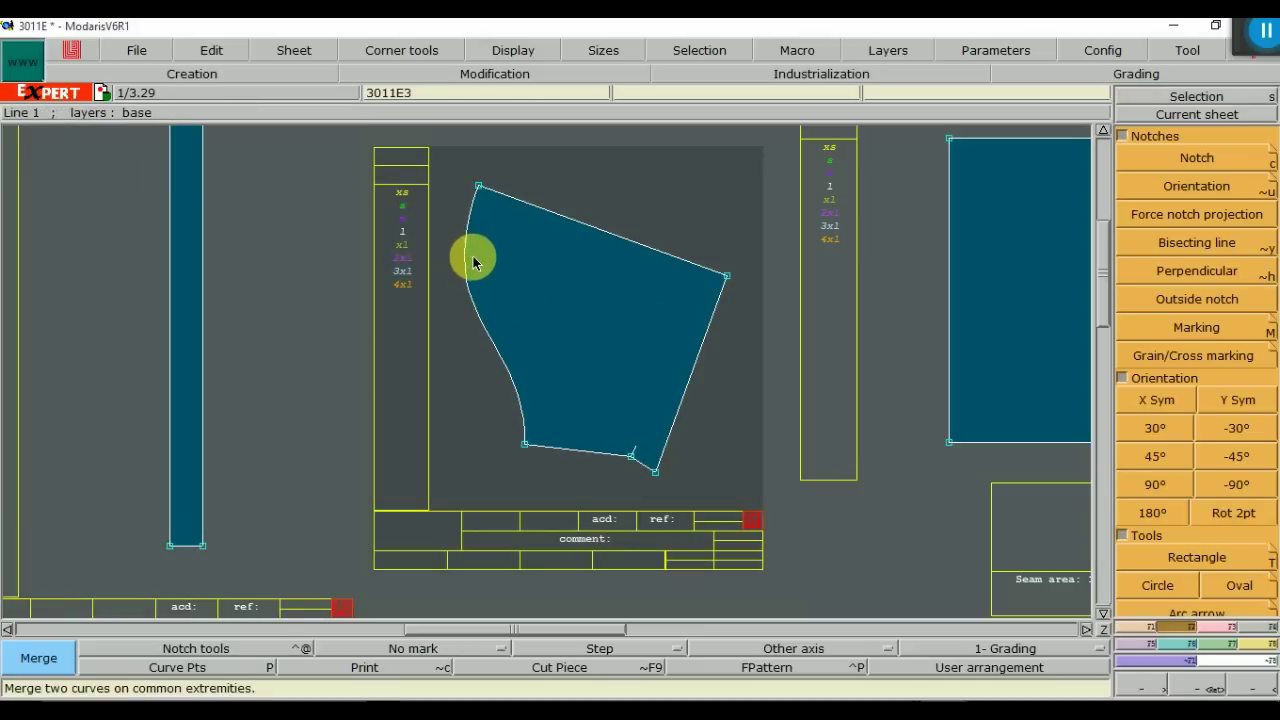
key("Delete")
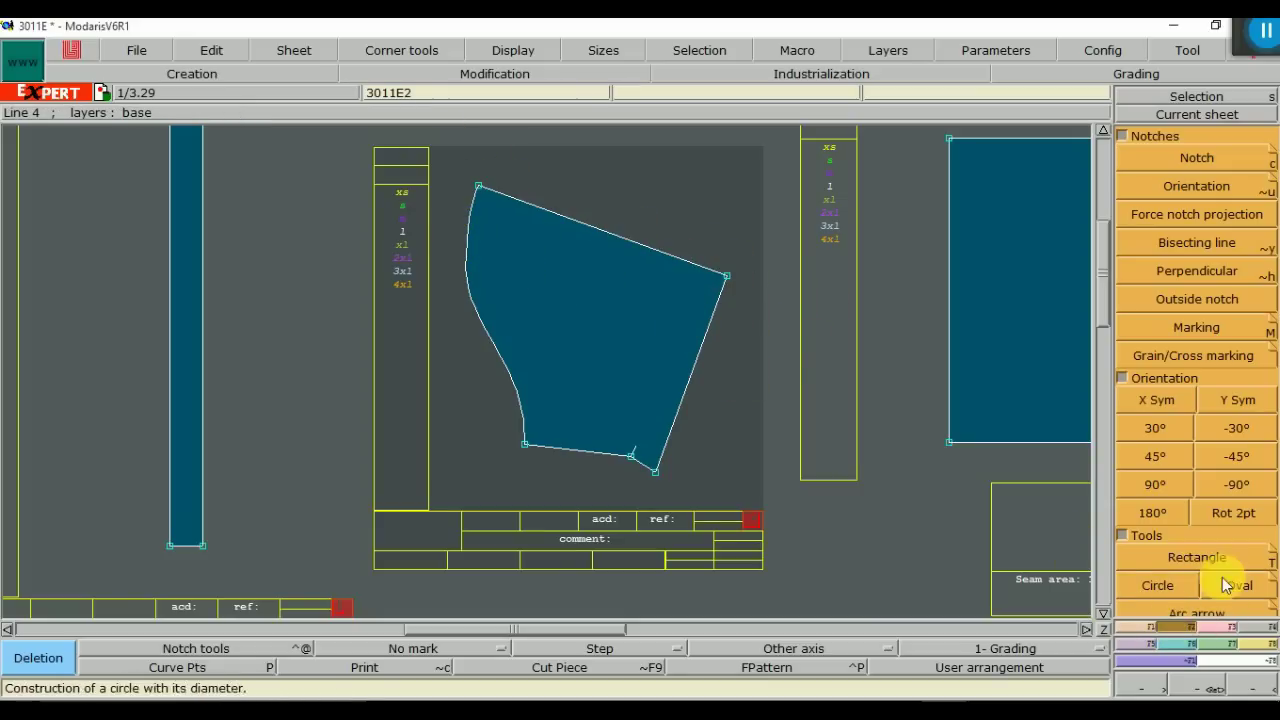
Rotate the half sleeve with Rot 2pt so its centre line from cap to hem lies horizontal
left_click(1233, 512)
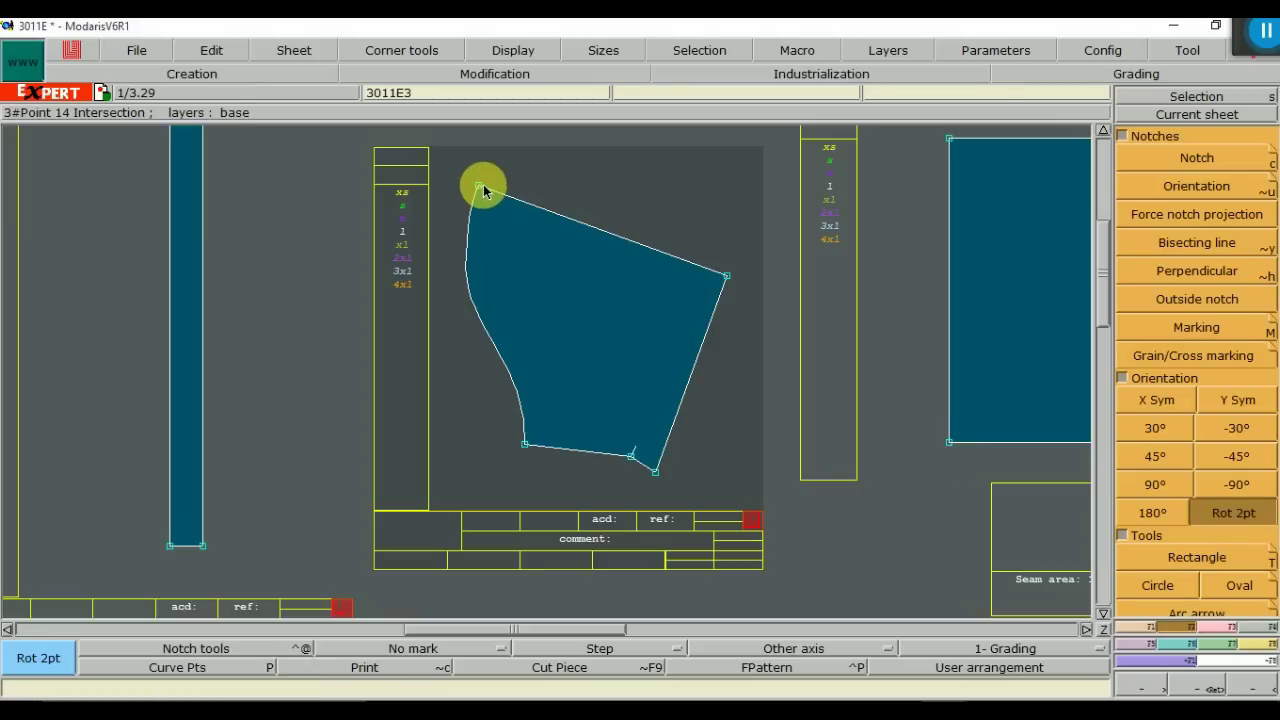
left_click(727, 280)
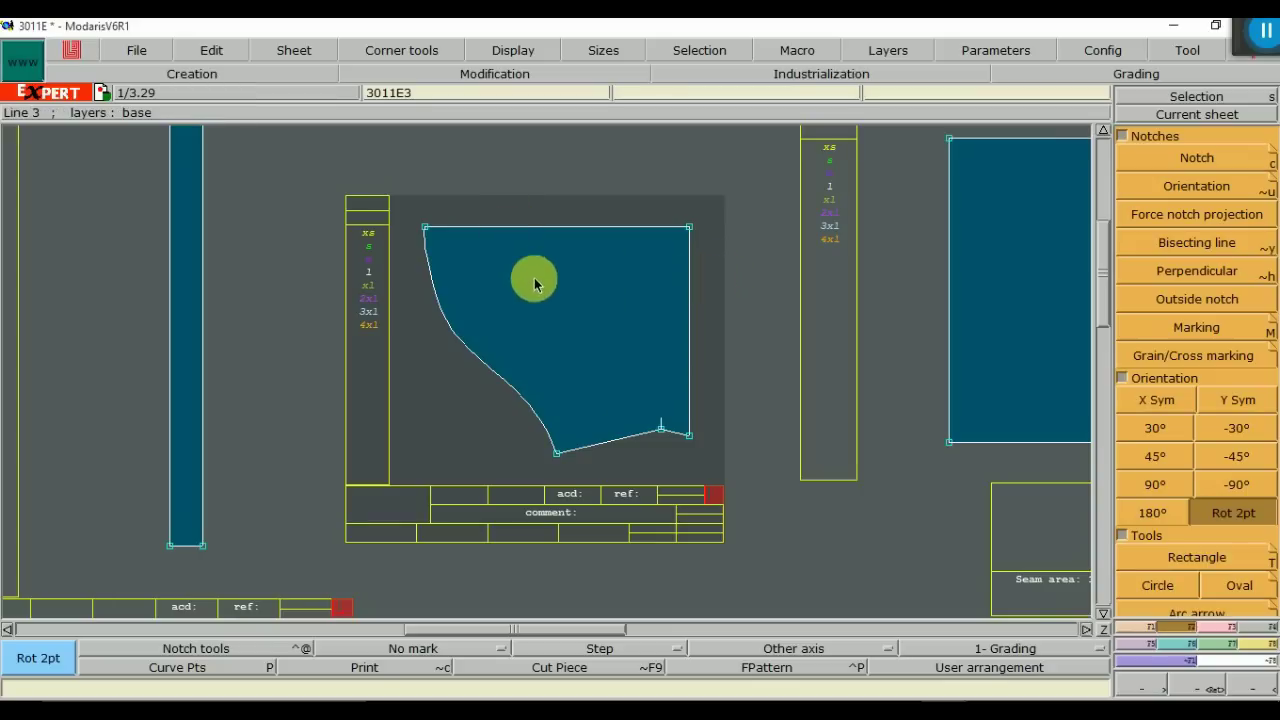
Create the full sleeve with Sym2Pts about its centre line, merge the cap curve at its centre and delete the leftover point
left_click(1137, 645)
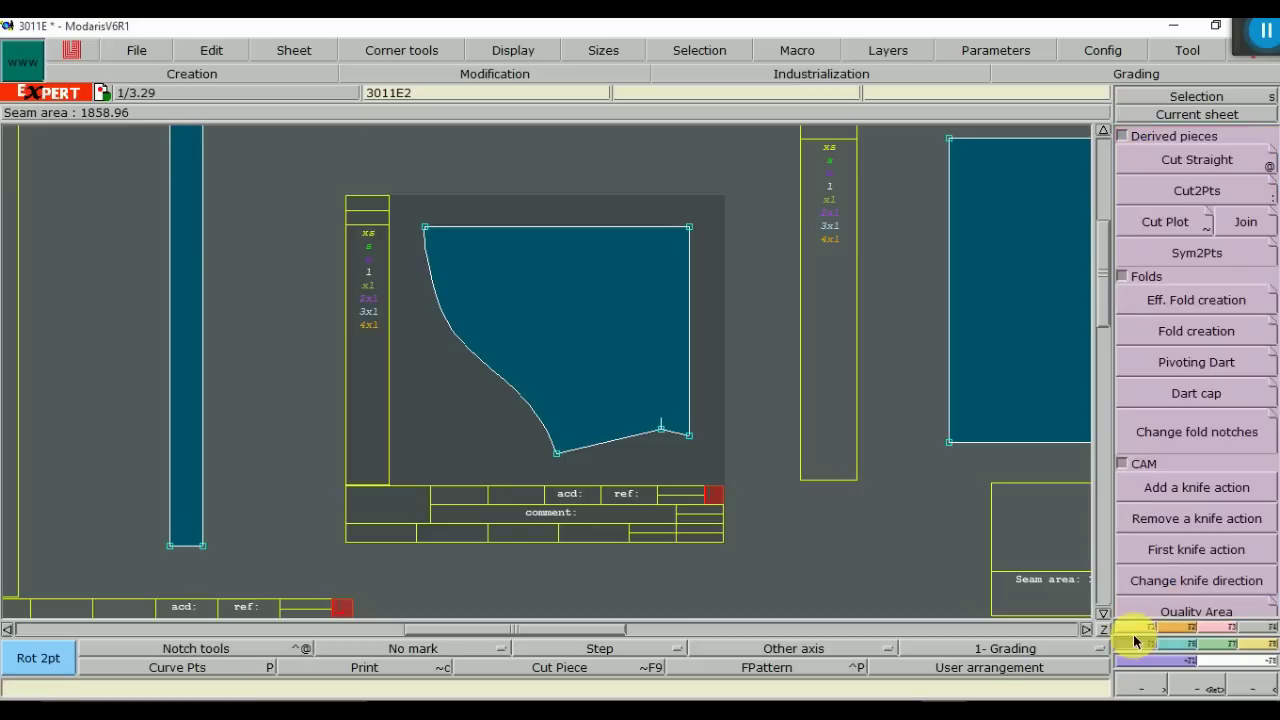
left_click(1182, 252)
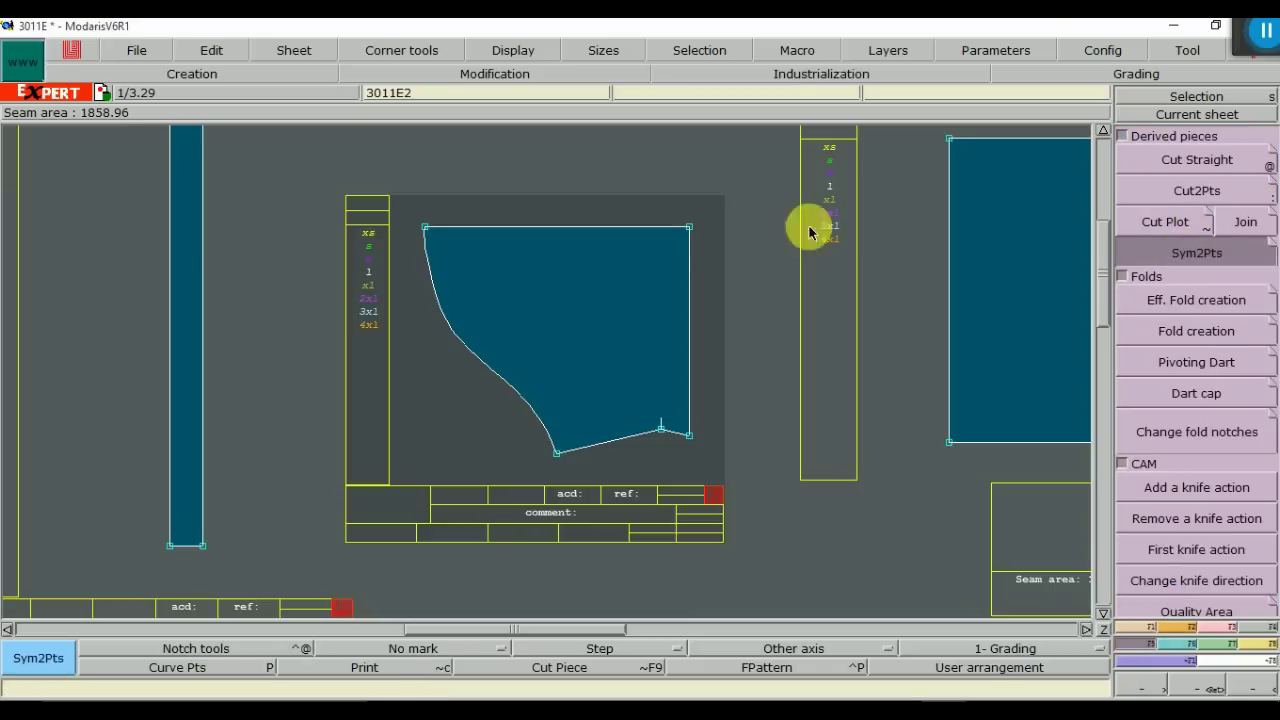
left_click(426, 231)
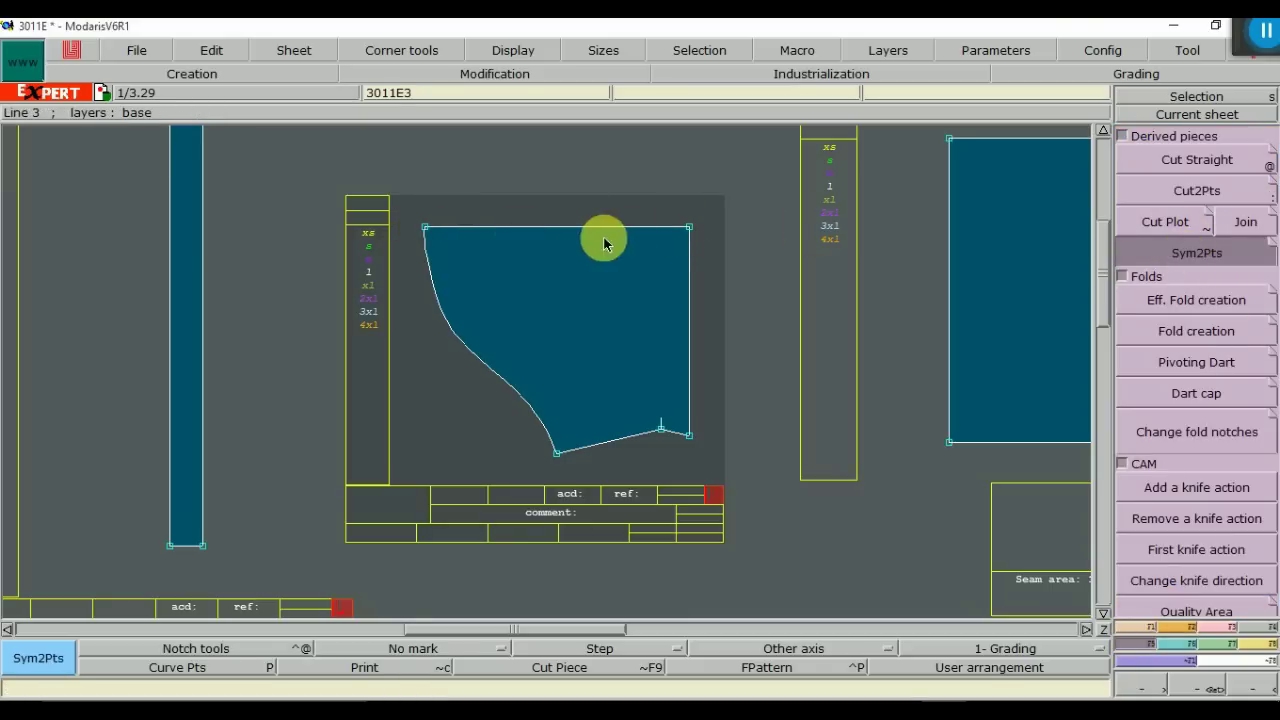
left_click(690, 229)
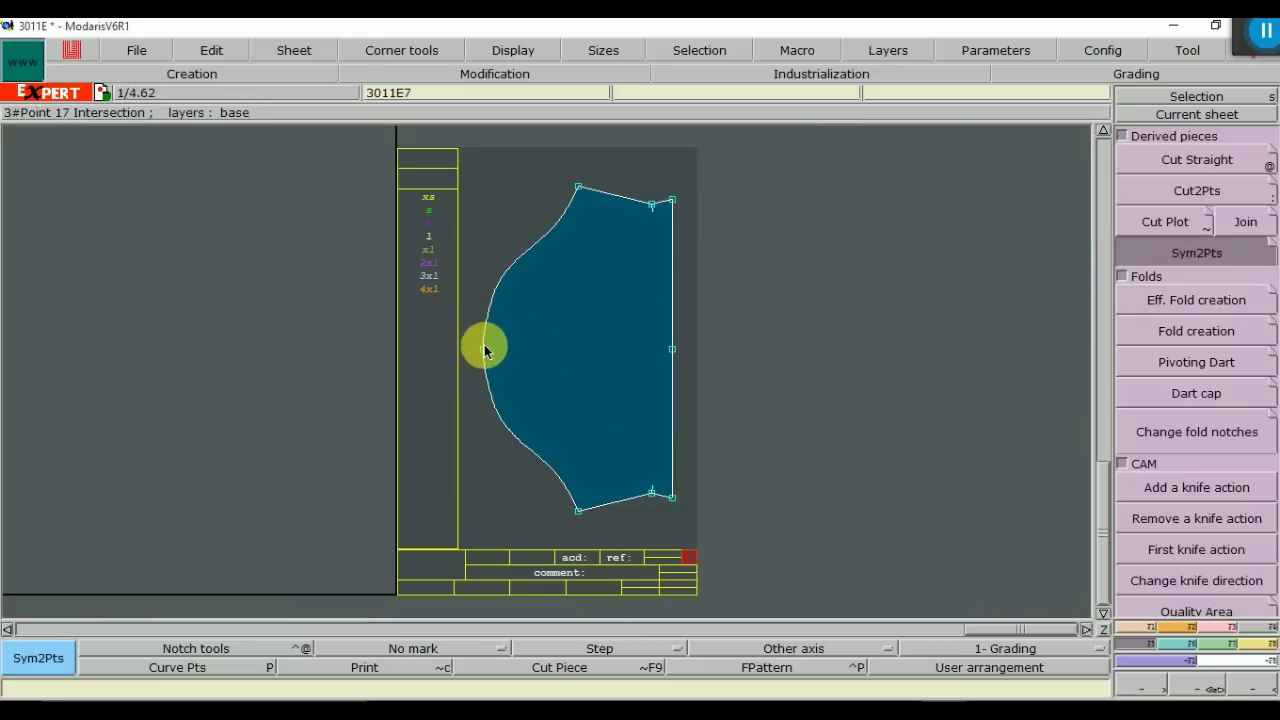
key("ctrl+m")
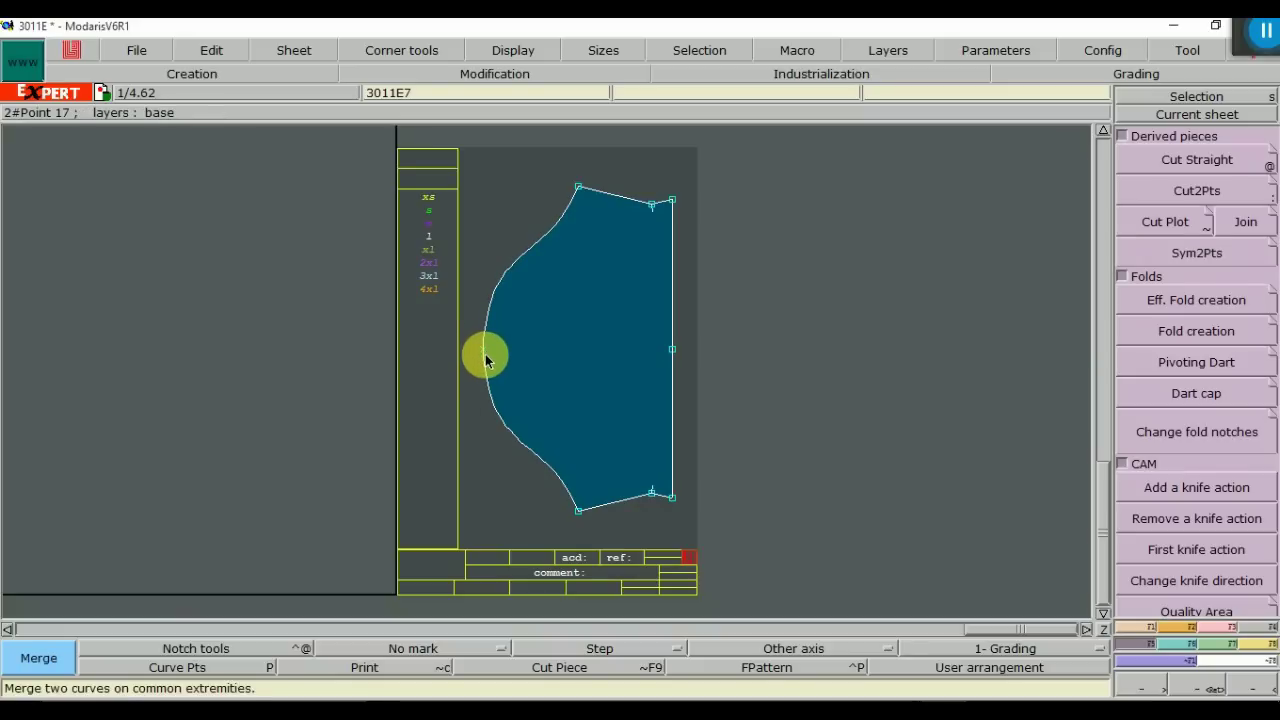
key("Delete")
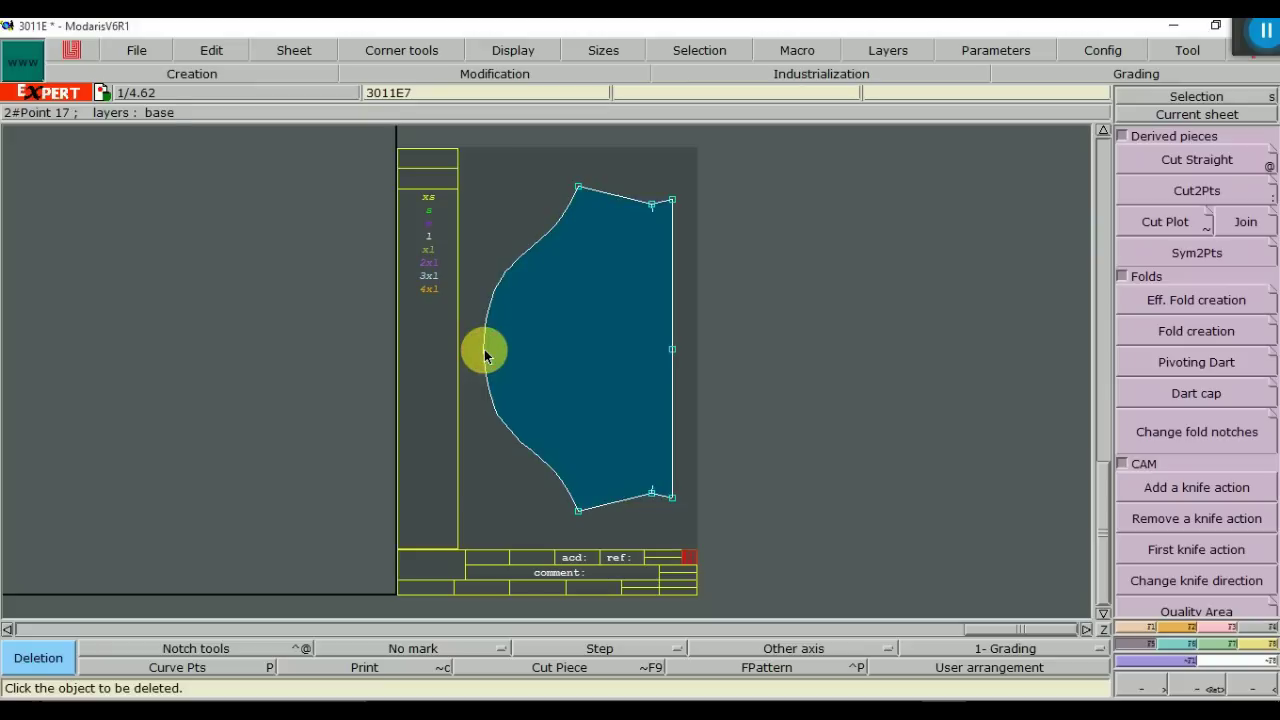
Arrange all the sheets and delete the half front, half back and half sleeve sheets
key("ctrl+a")
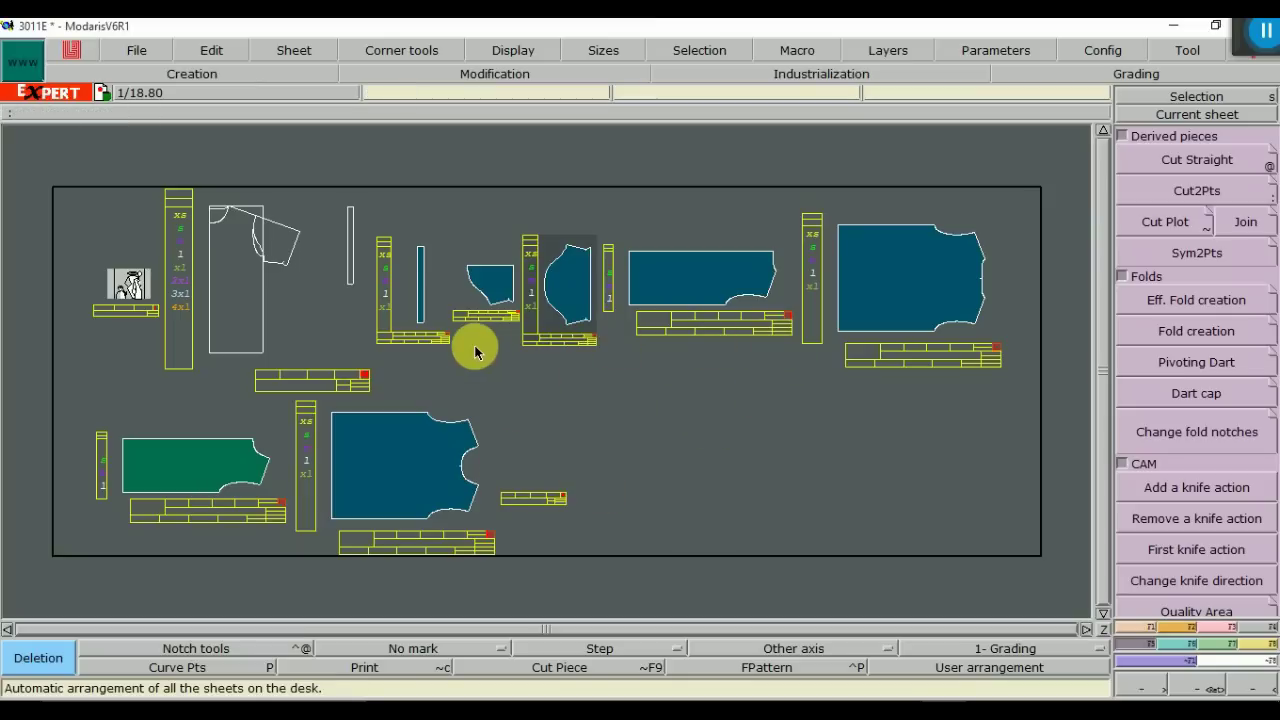
left_click(296, 60)
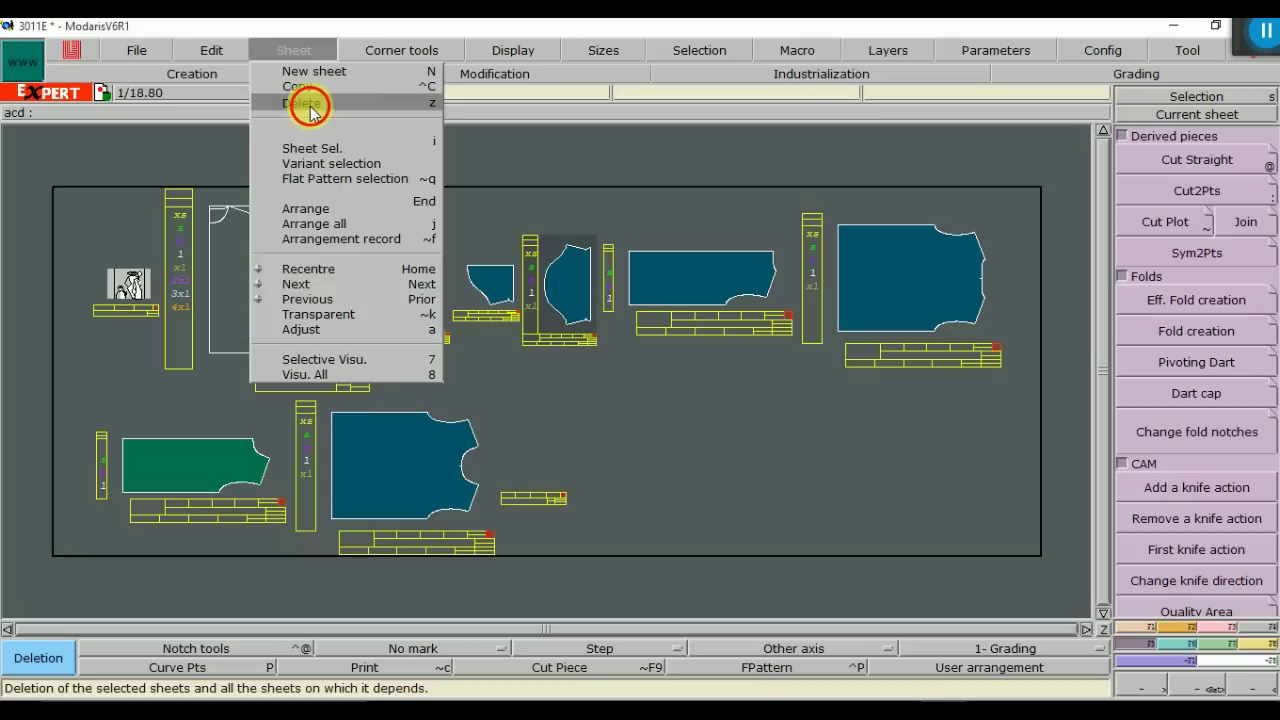
left_click(310, 110)
left_click(206, 461)
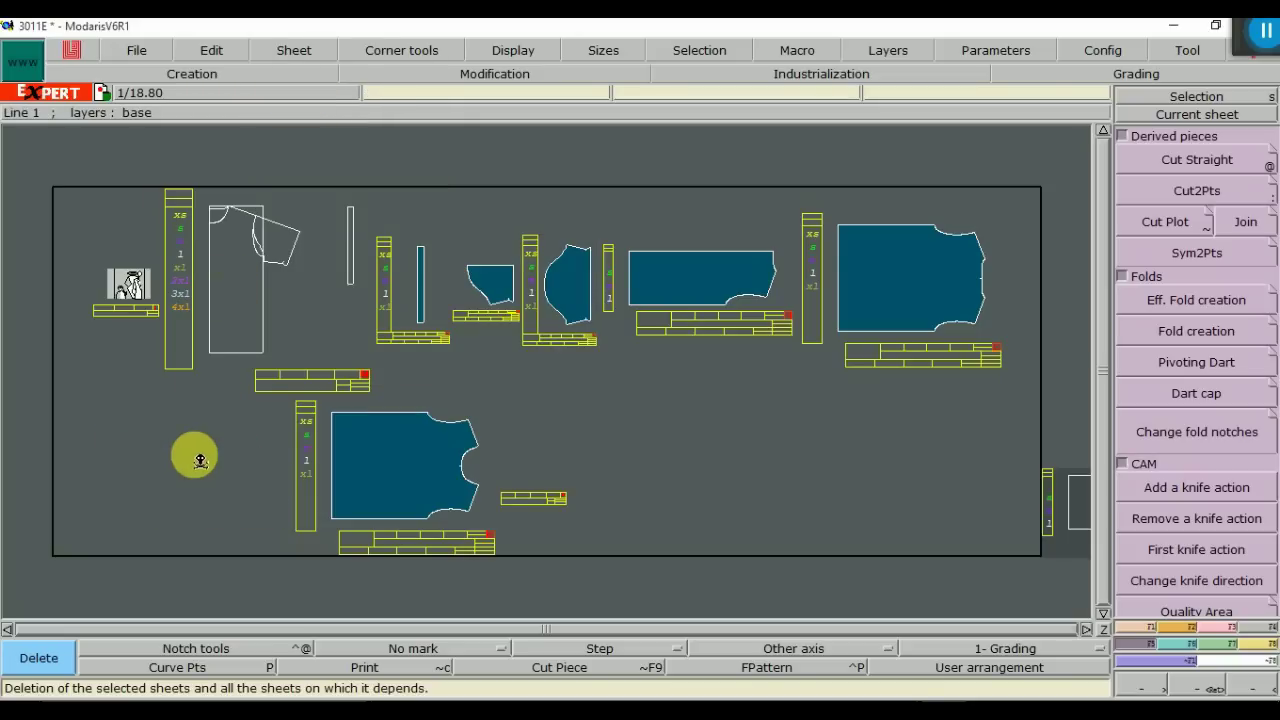
left_click(701, 286)
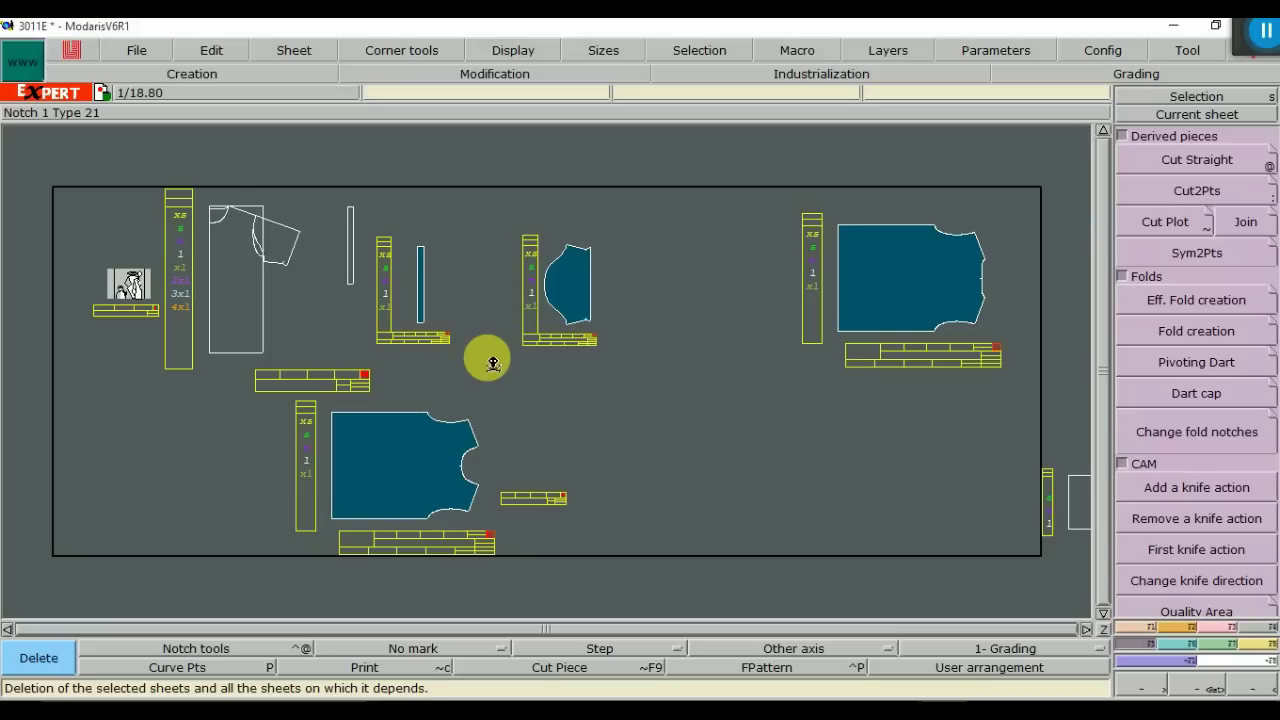
Rearrange all the sheets and delete the remaining half-body sheets, half-sleeve sheet and empty sheet in the lower row
key("ctrl+a")
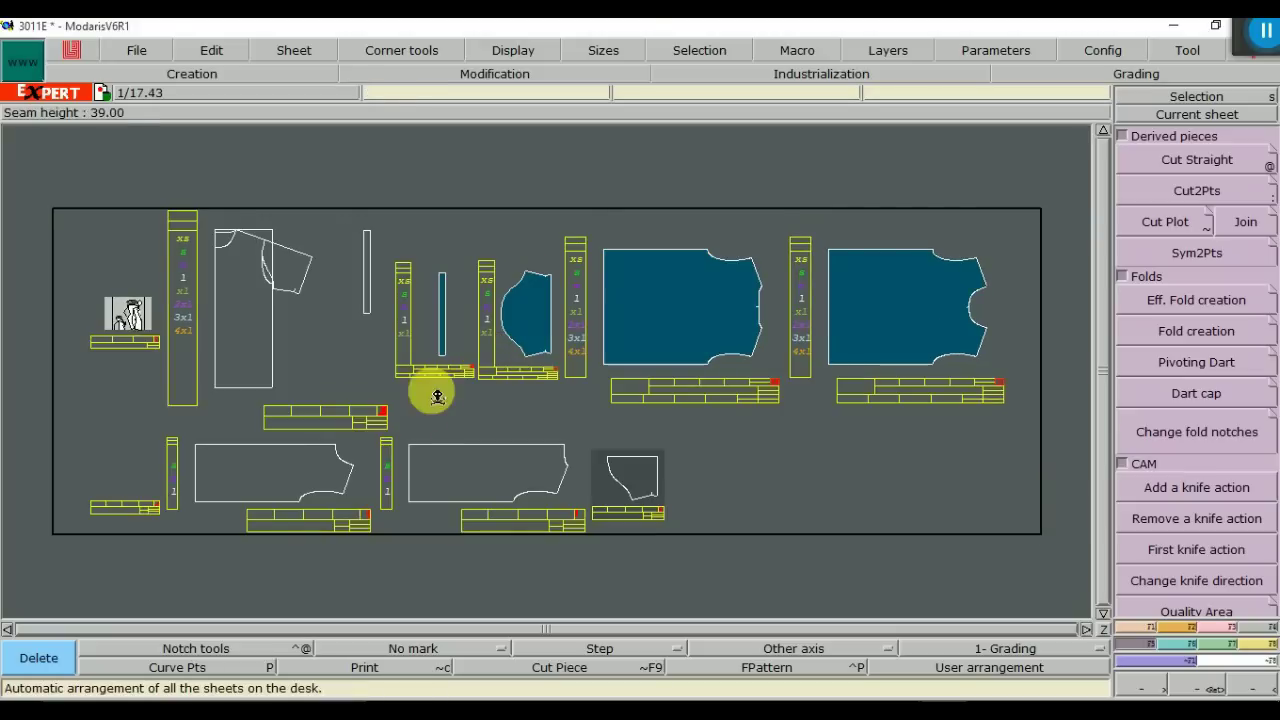
left_click(453, 481)
left_click(640, 474)
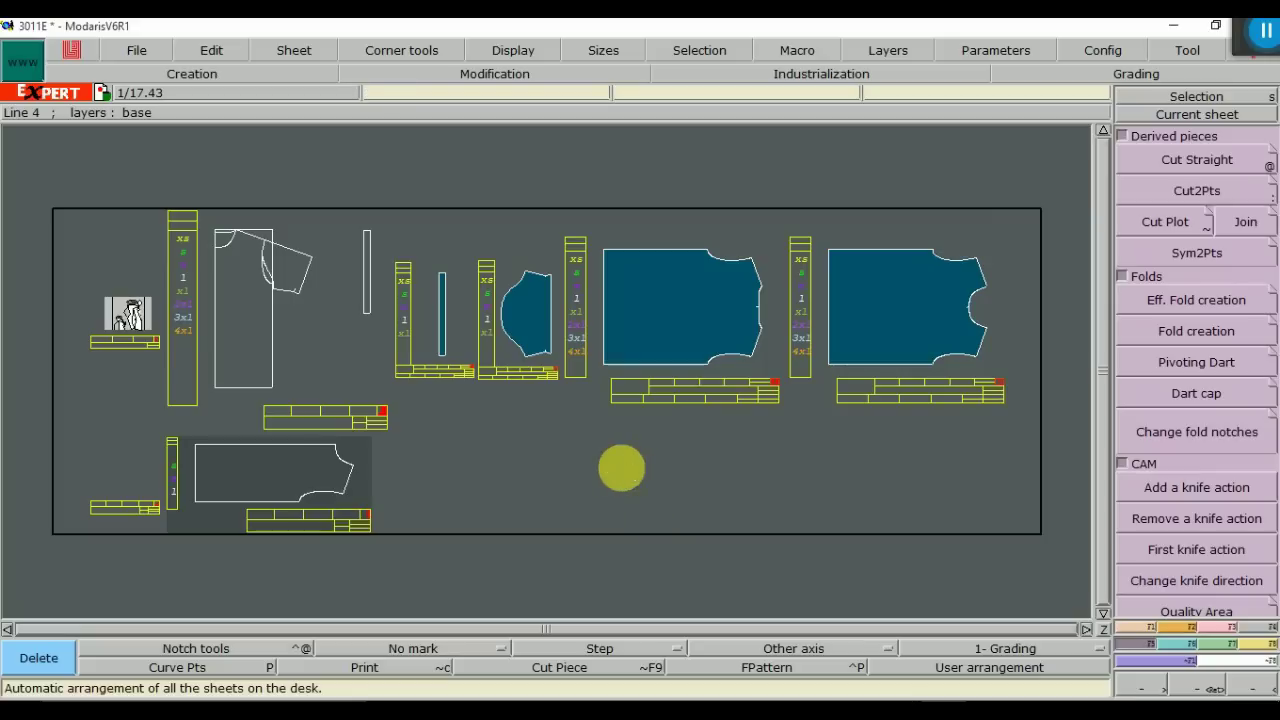
left_click(281, 484)
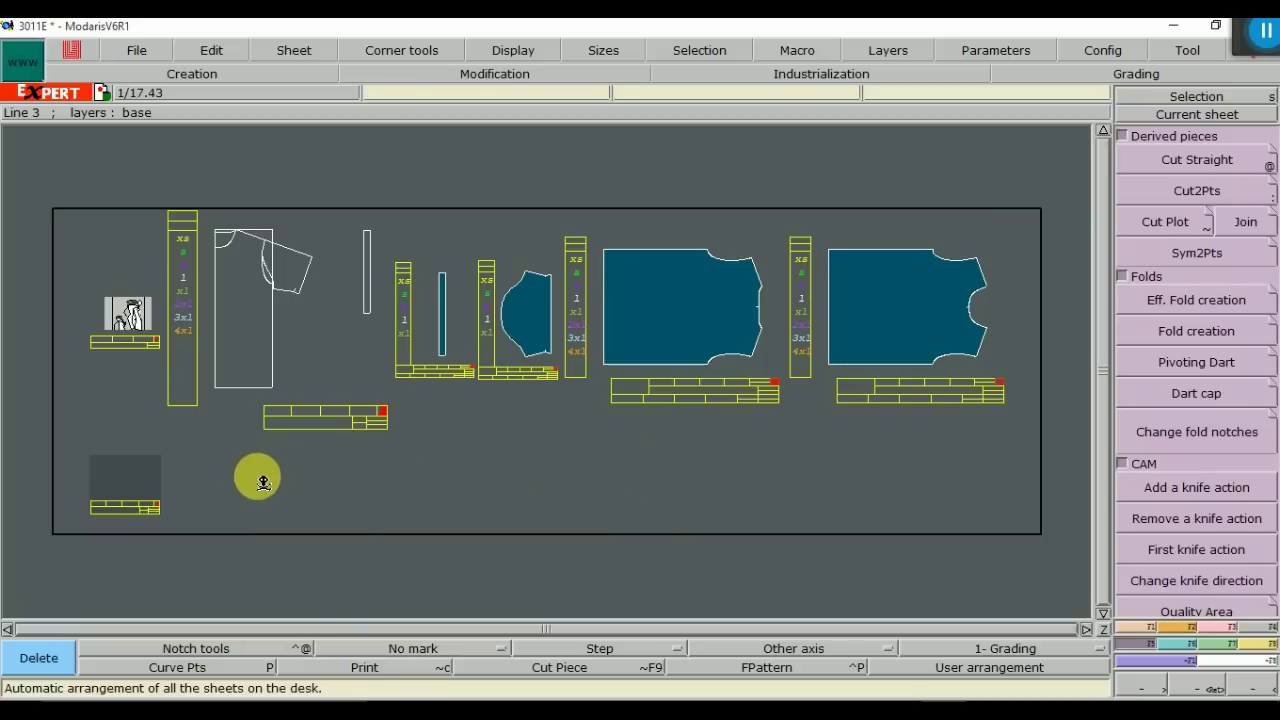
left_click(153, 482)
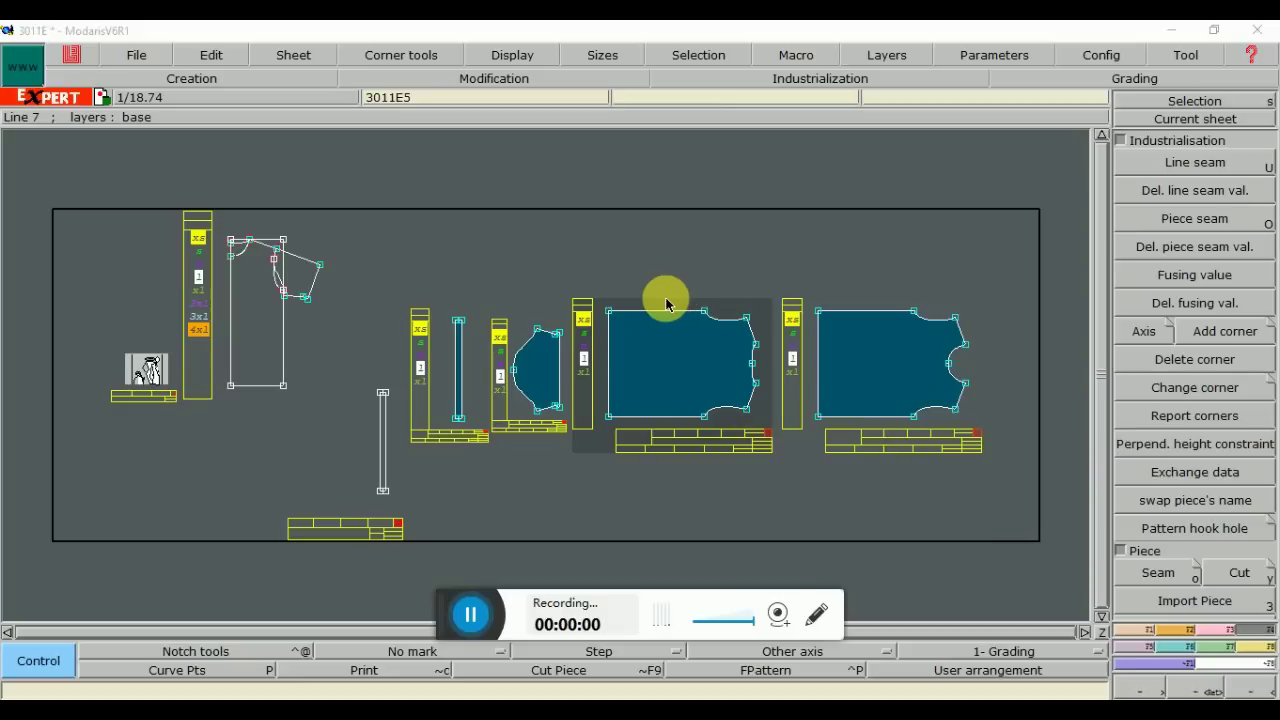
Consult the garment size chart in 3011.jpg in Photos, and return to Modaris
left_click(870, 366)
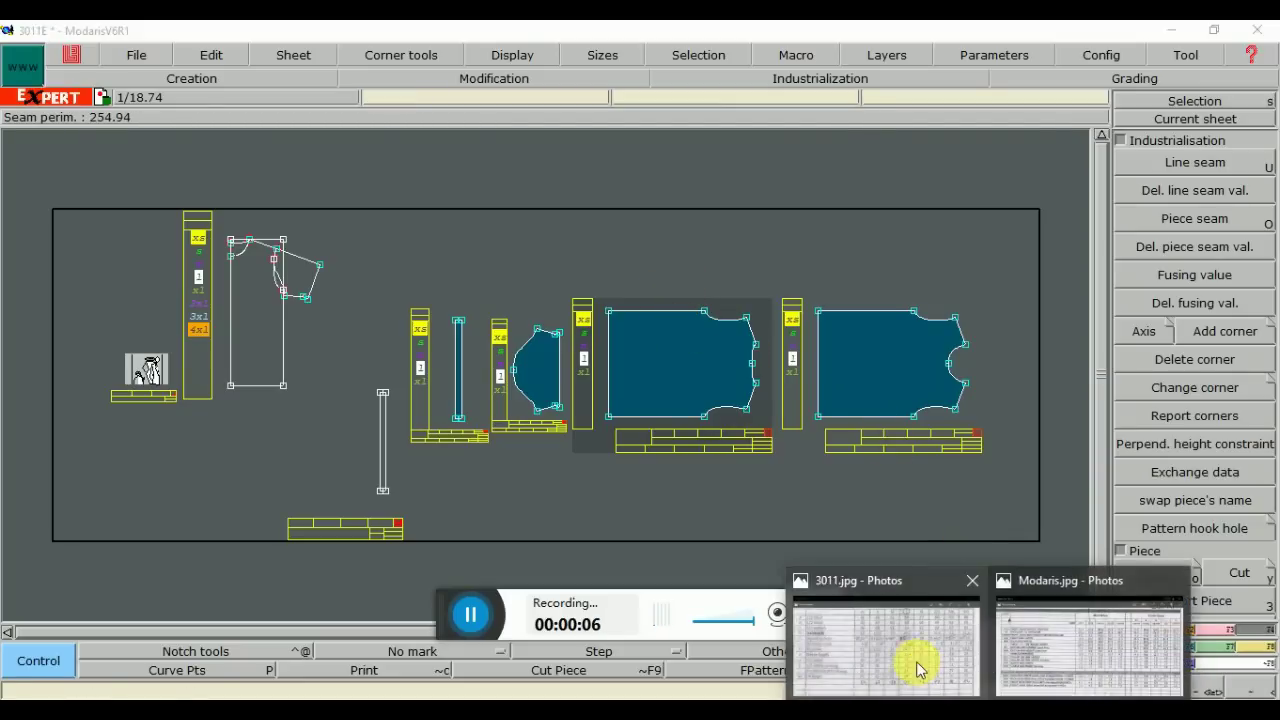
left_click(909, 660)
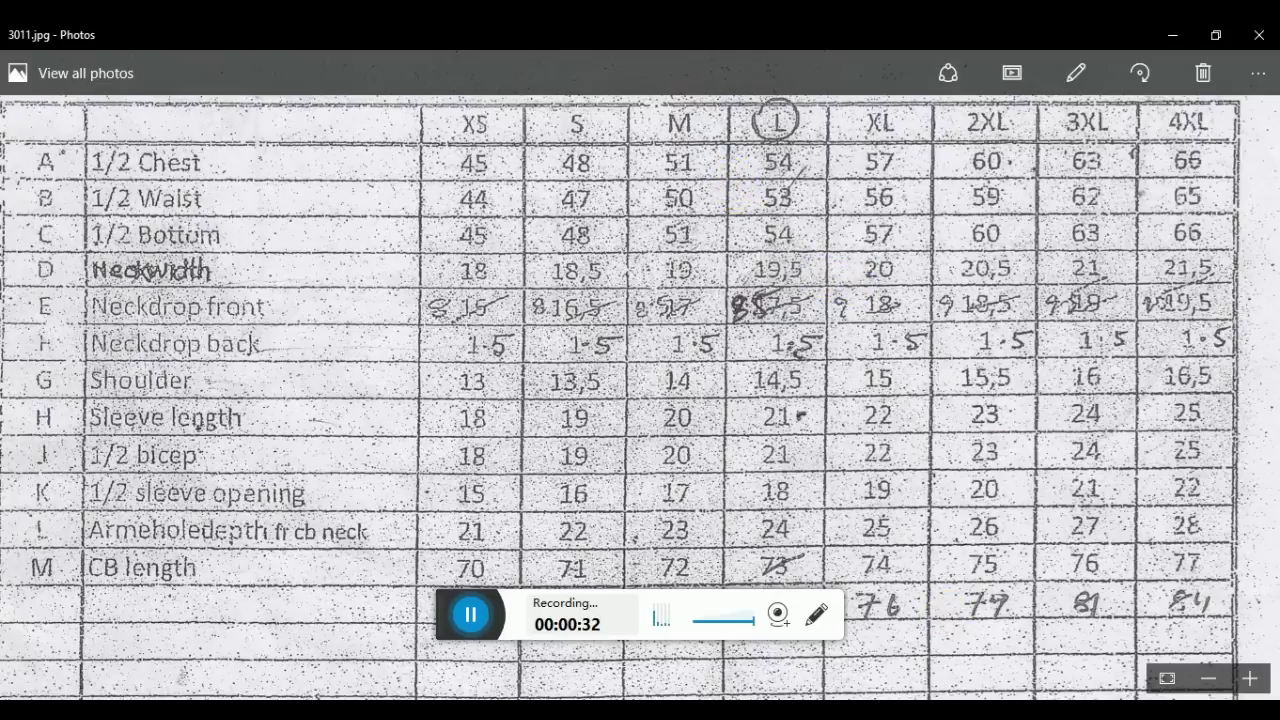
key("alt+Tab")
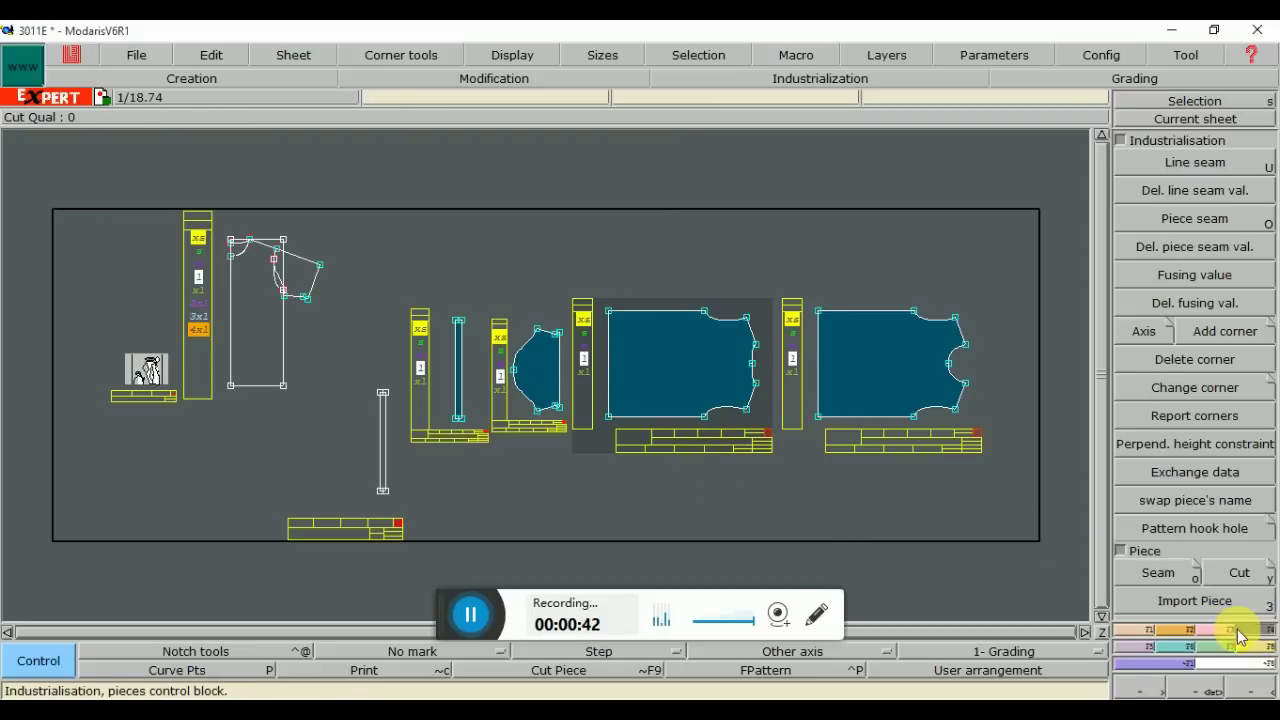
Add a 1 cm piece seam allowance around all edges of the full back piece
left_click(1180, 222)
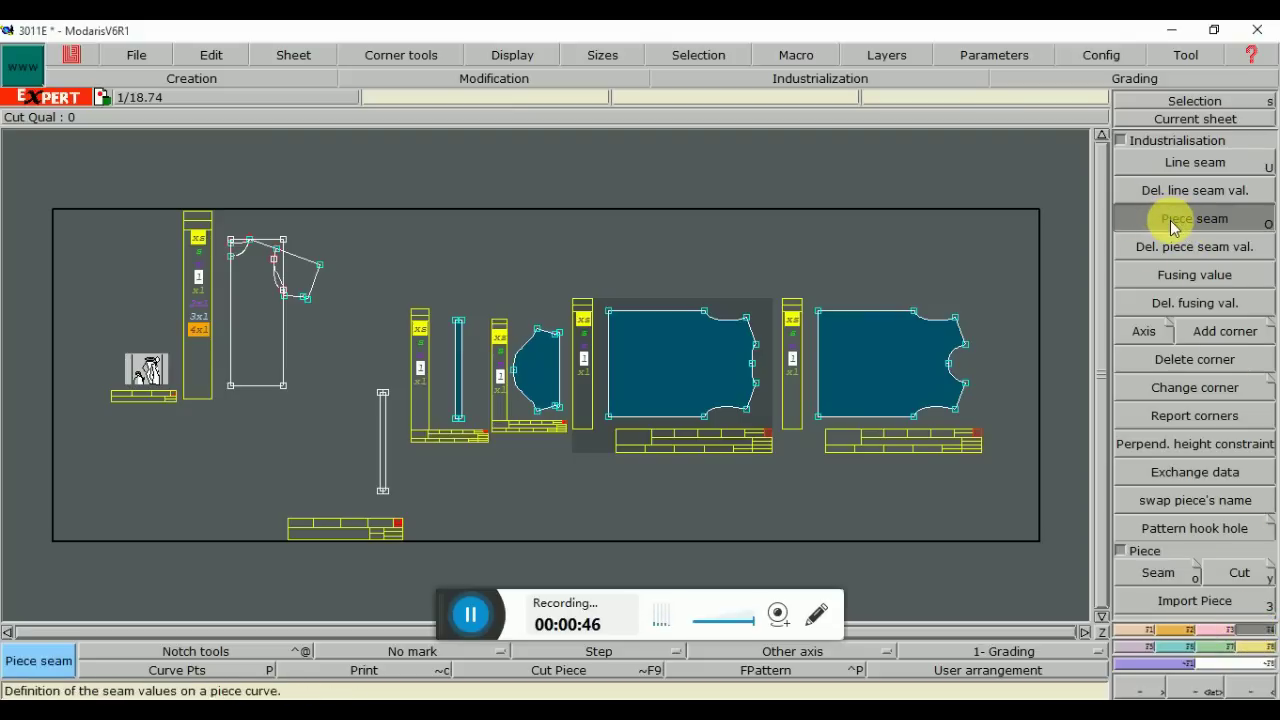
left_click(1205, 690)
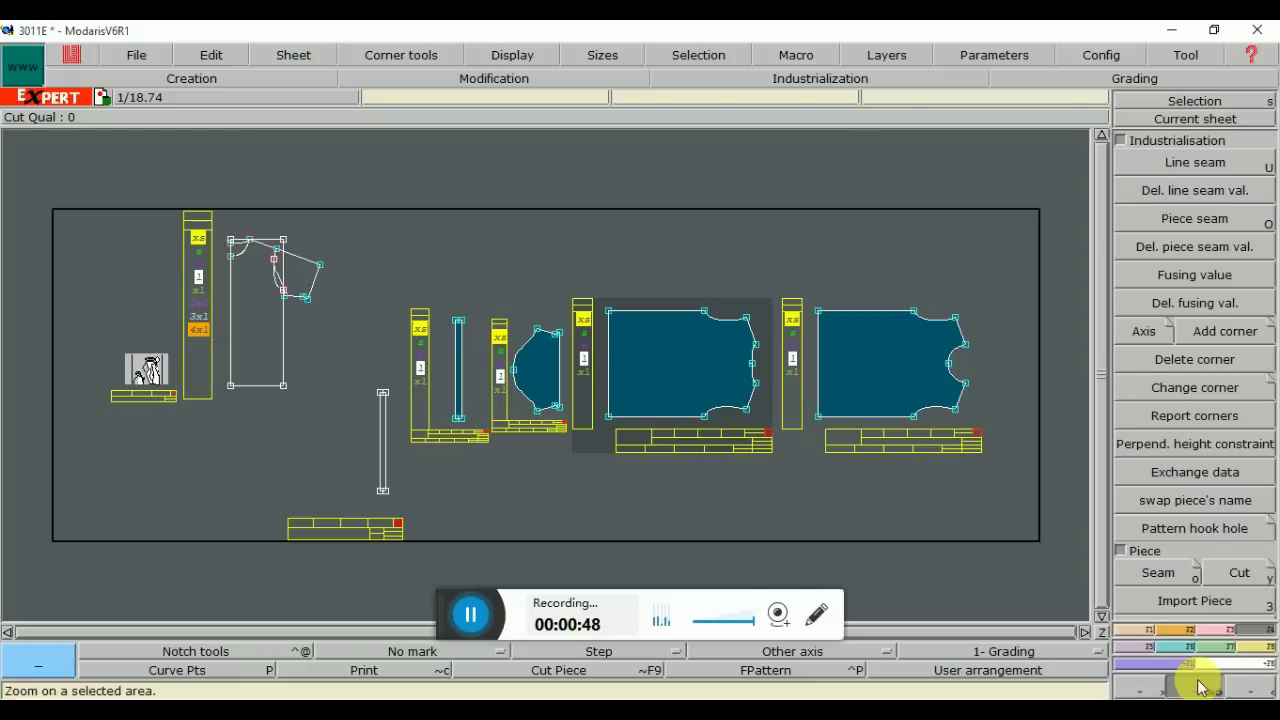
left_click_drag(598, 300, 780, 468)
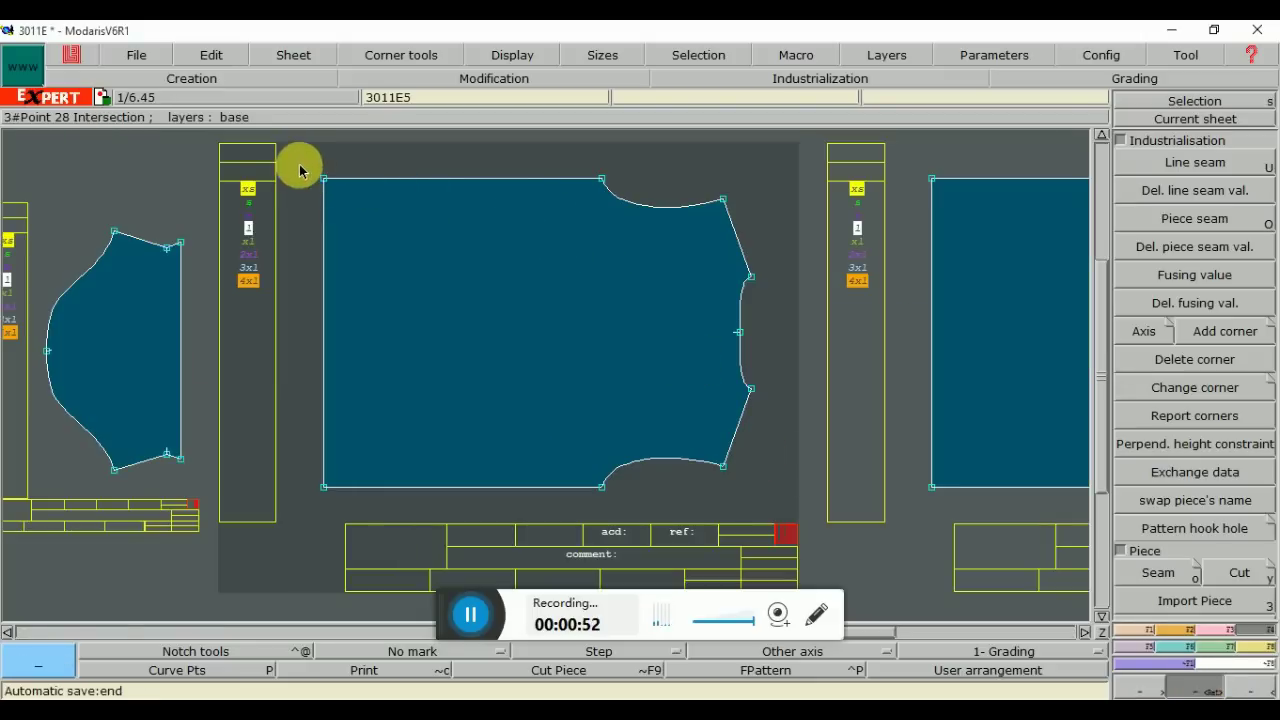
left_click(750, 500)
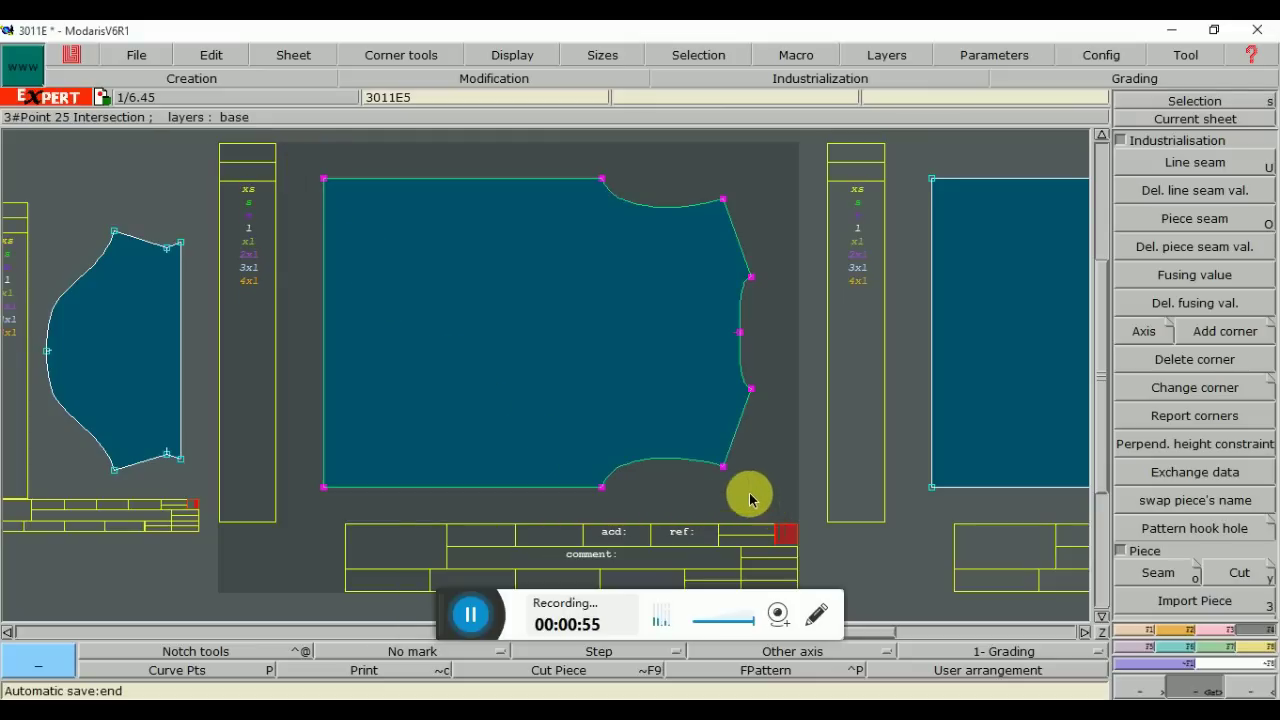
left_click(1178, 228)
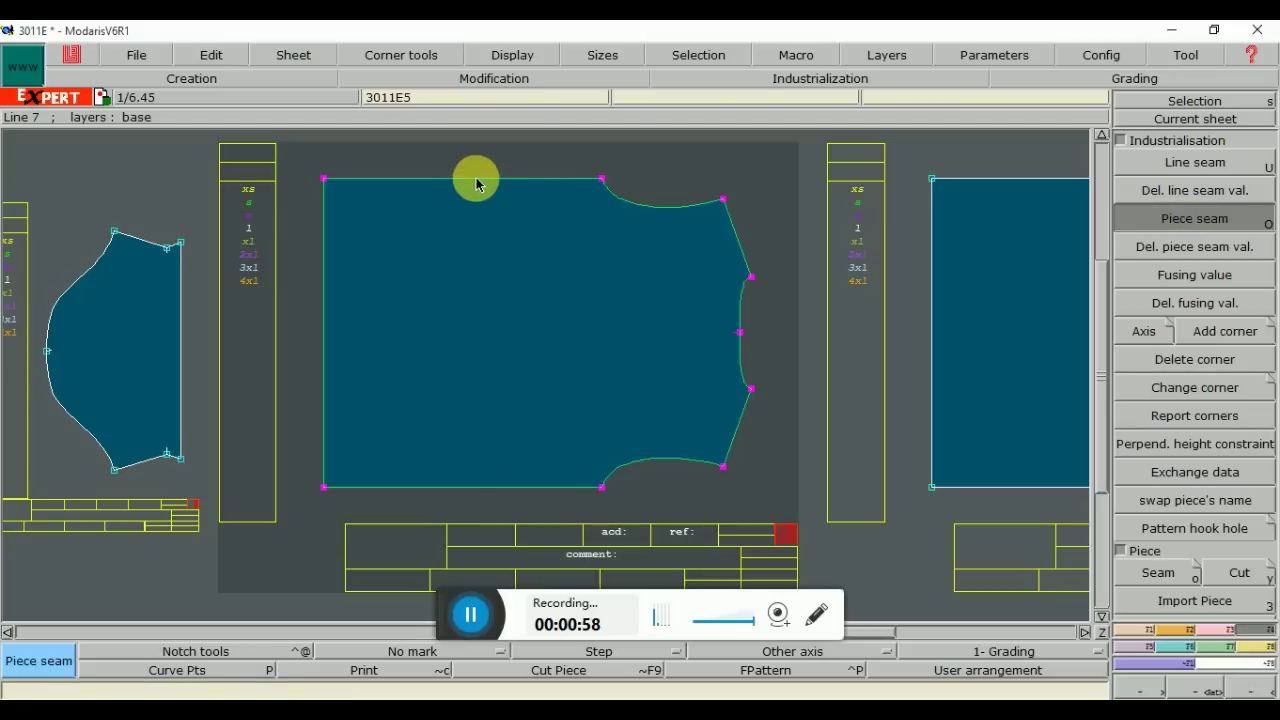
left_click(423, 182)
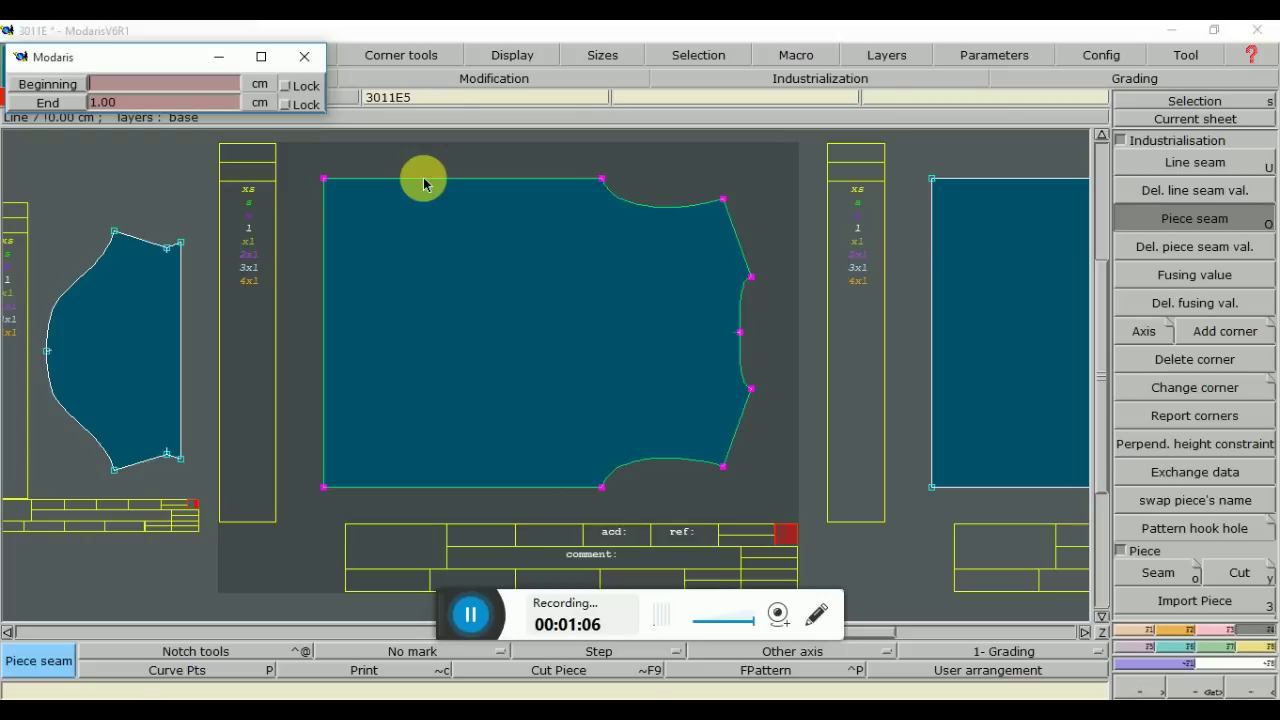
type("1")
key("Return")
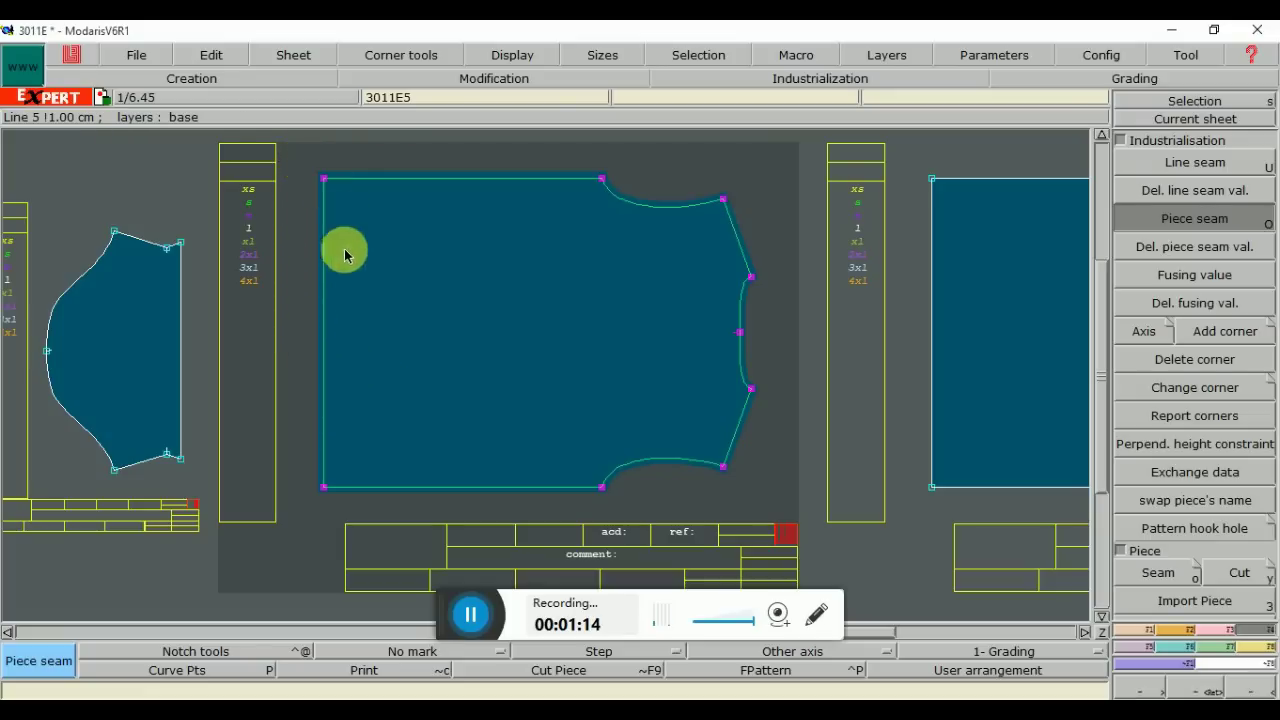
Set the back piece's hem seam allowance to 2.5 cm at both beginning and end
left_click(345, 495)
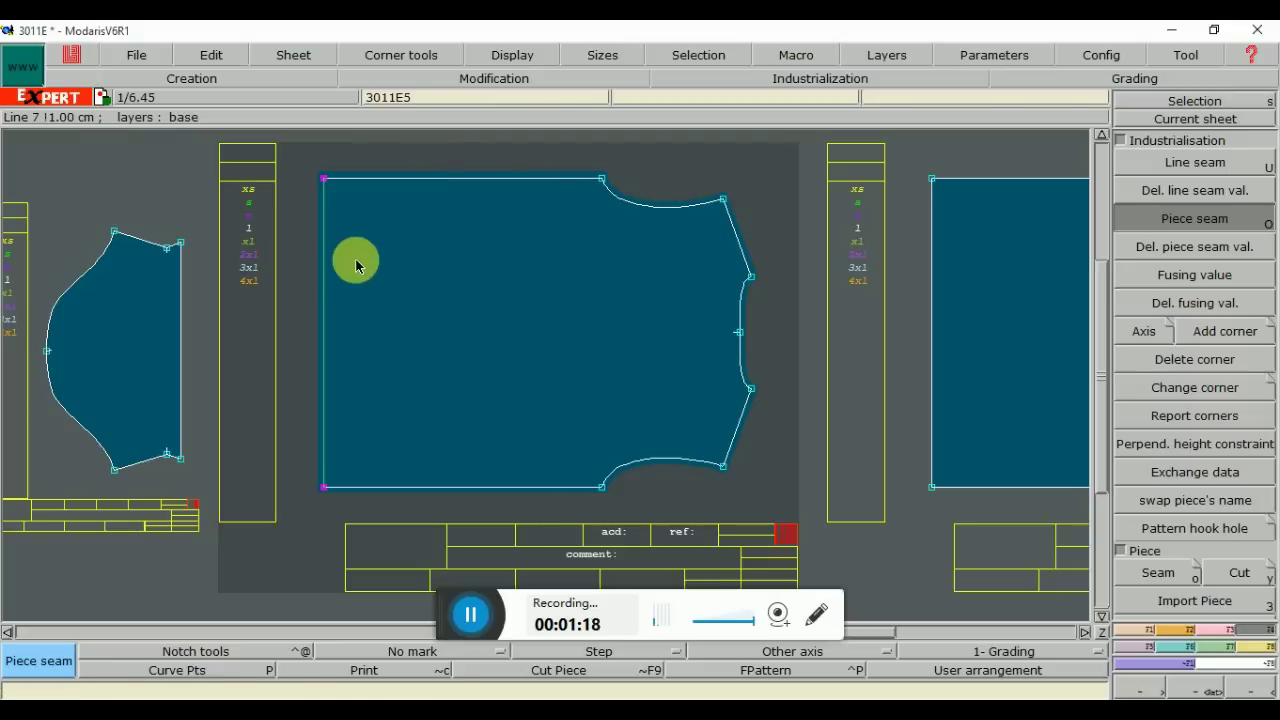
left_click(325, 268)
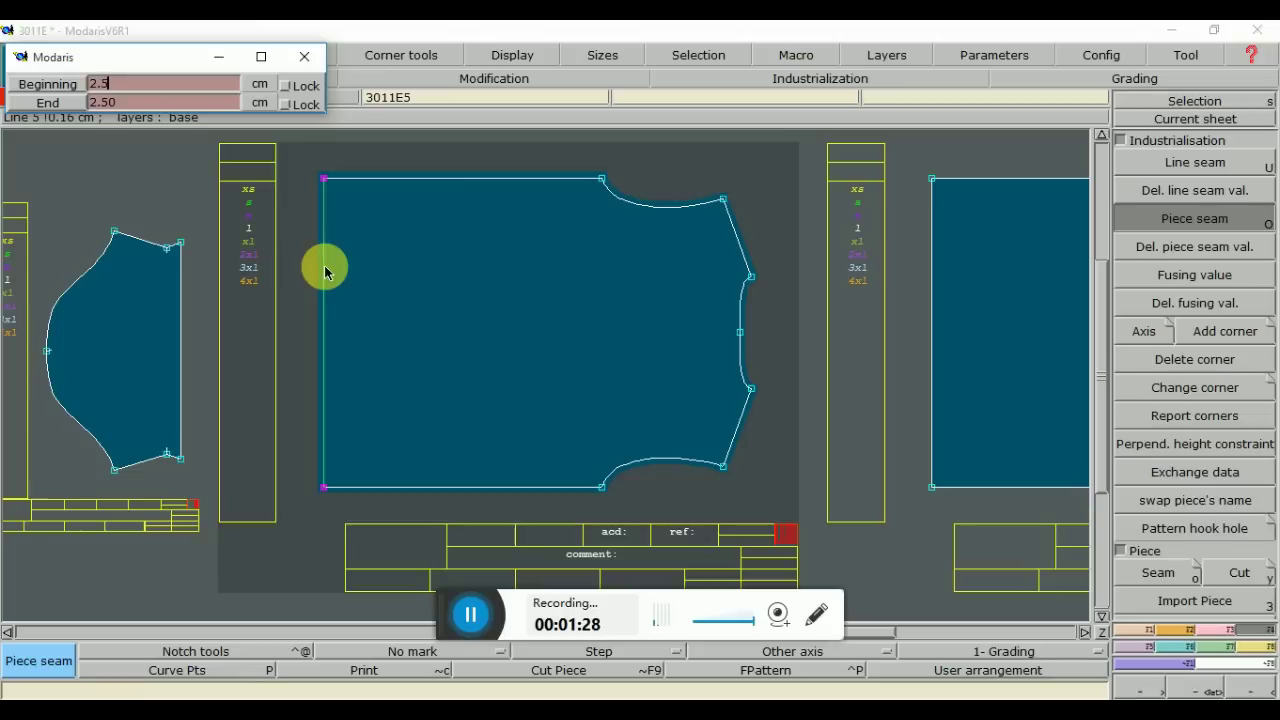
key("Return")
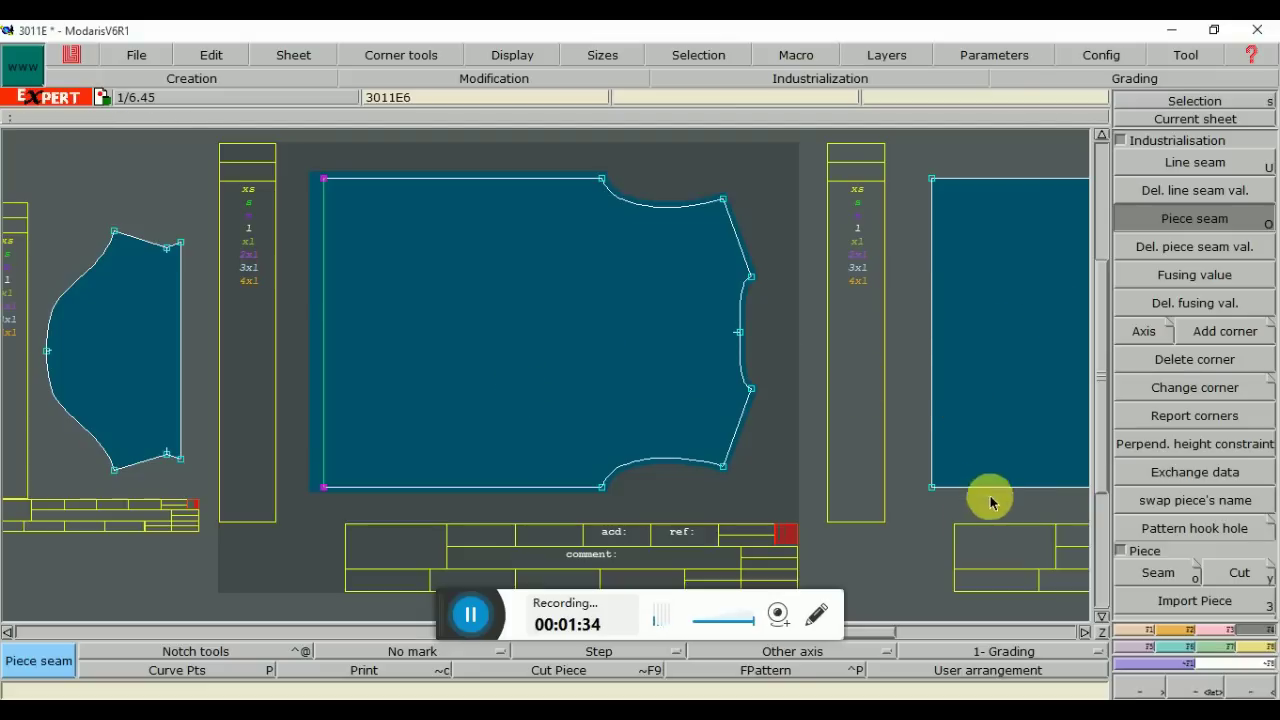
Add a 1 cm piece seam allowance around all edges of the full front piece
left_click(979, 315)
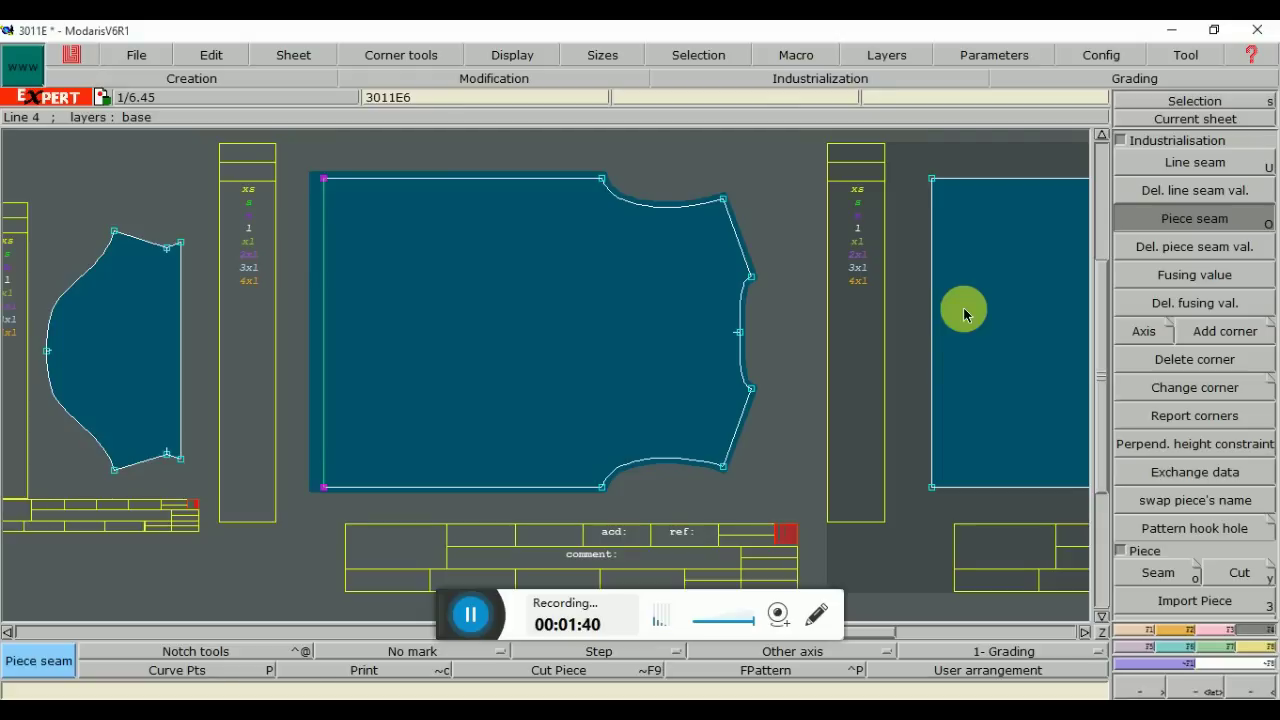
key("Home")
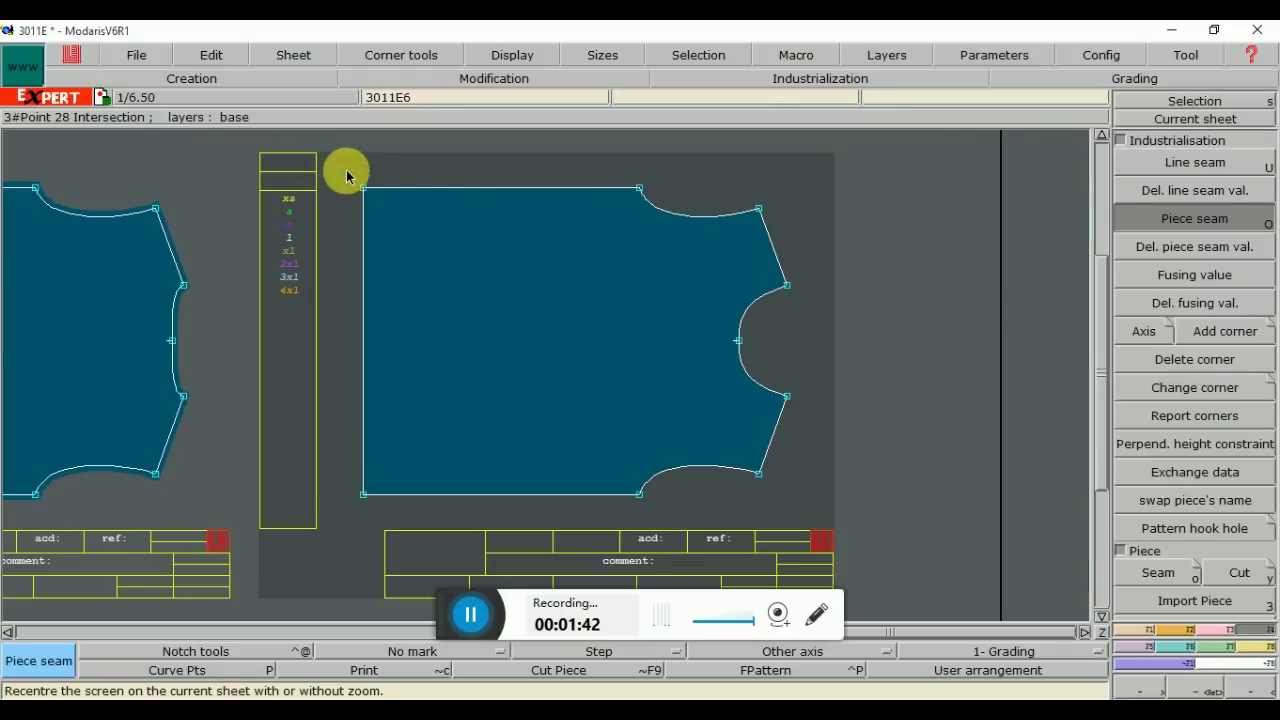
left_click_drag(346, 172, 785, 529)
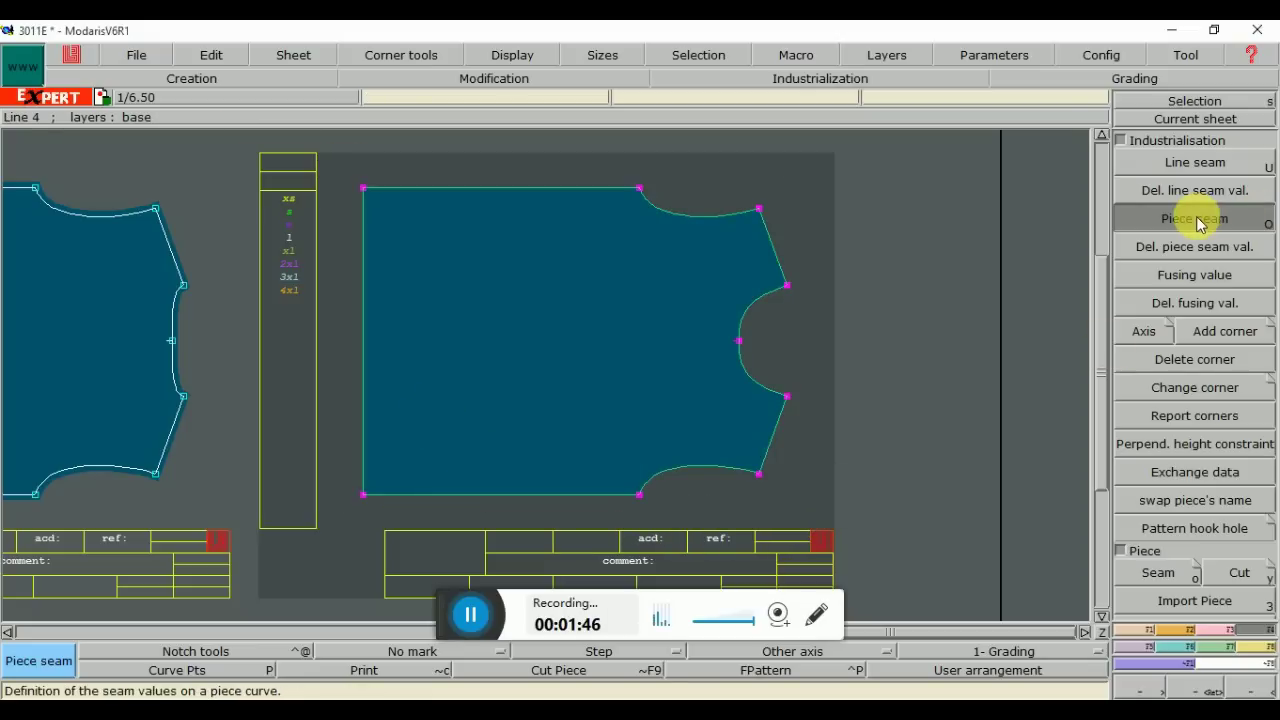
left_click(481, 189)
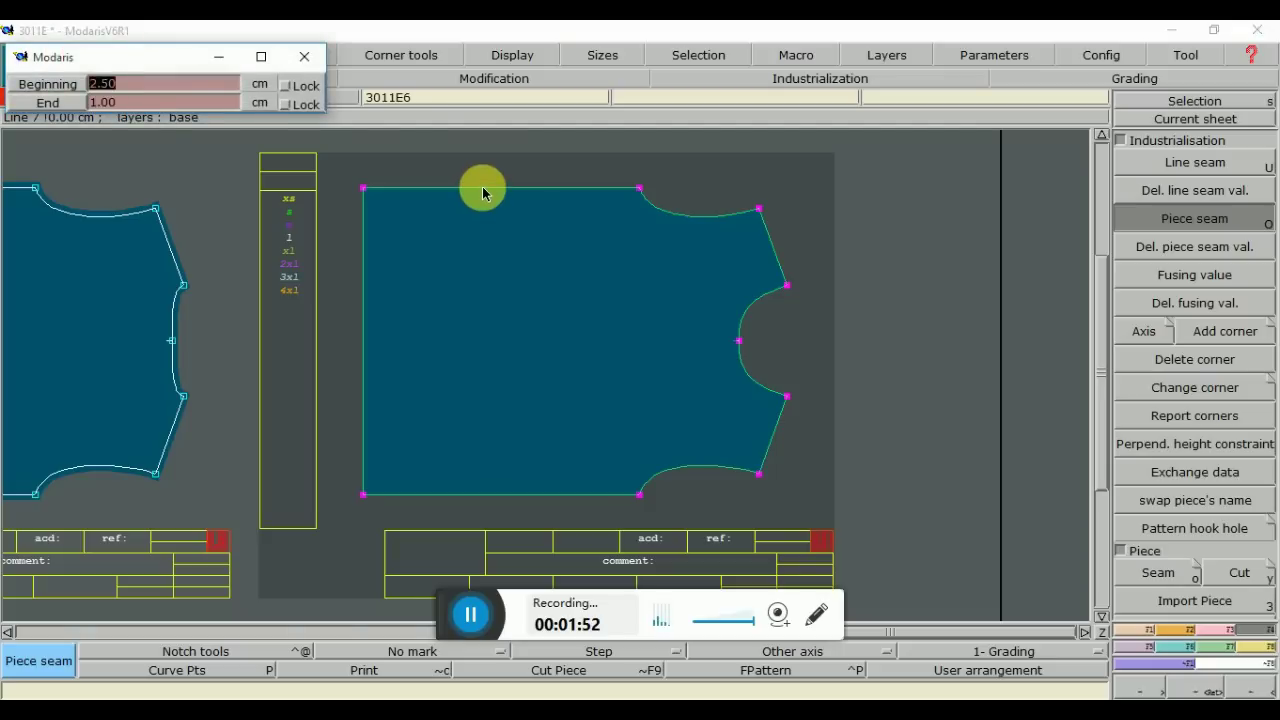
type("1")
key("Return")
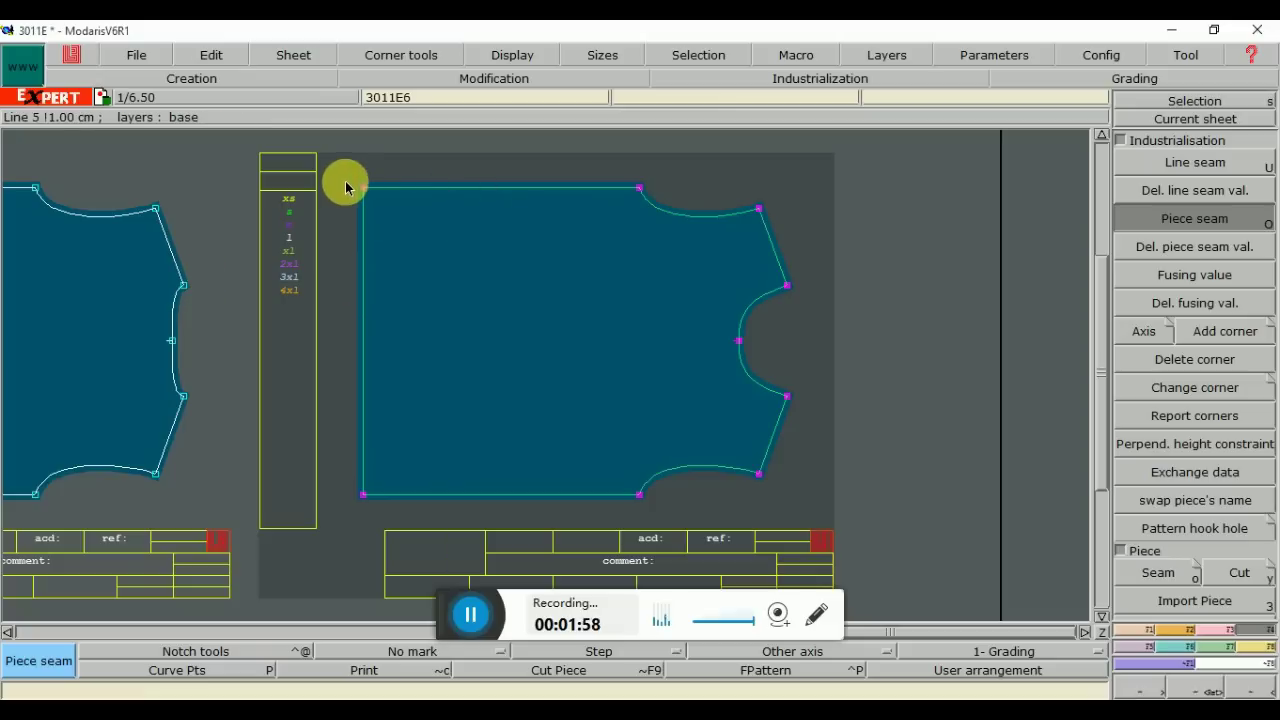
Set the front piece's hem seam allowance to 2.5 cm at both beginning and end
left_click(372, 504)
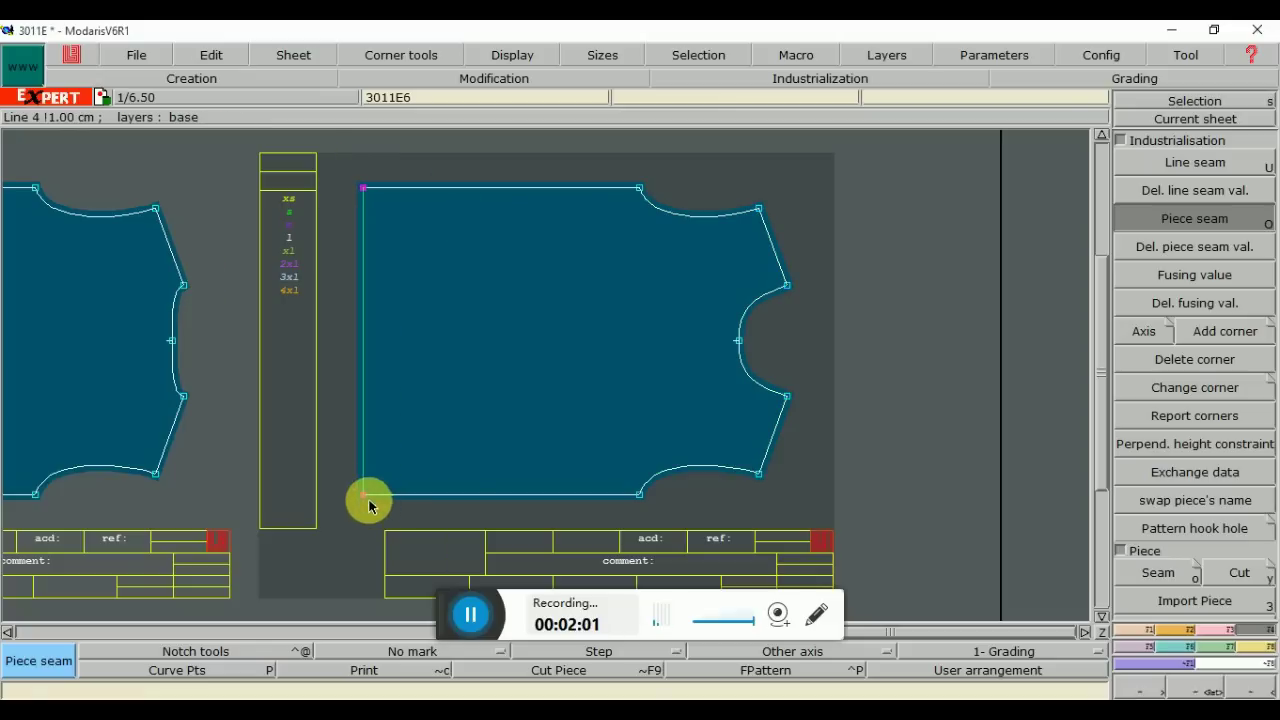
left_click(365, 337)
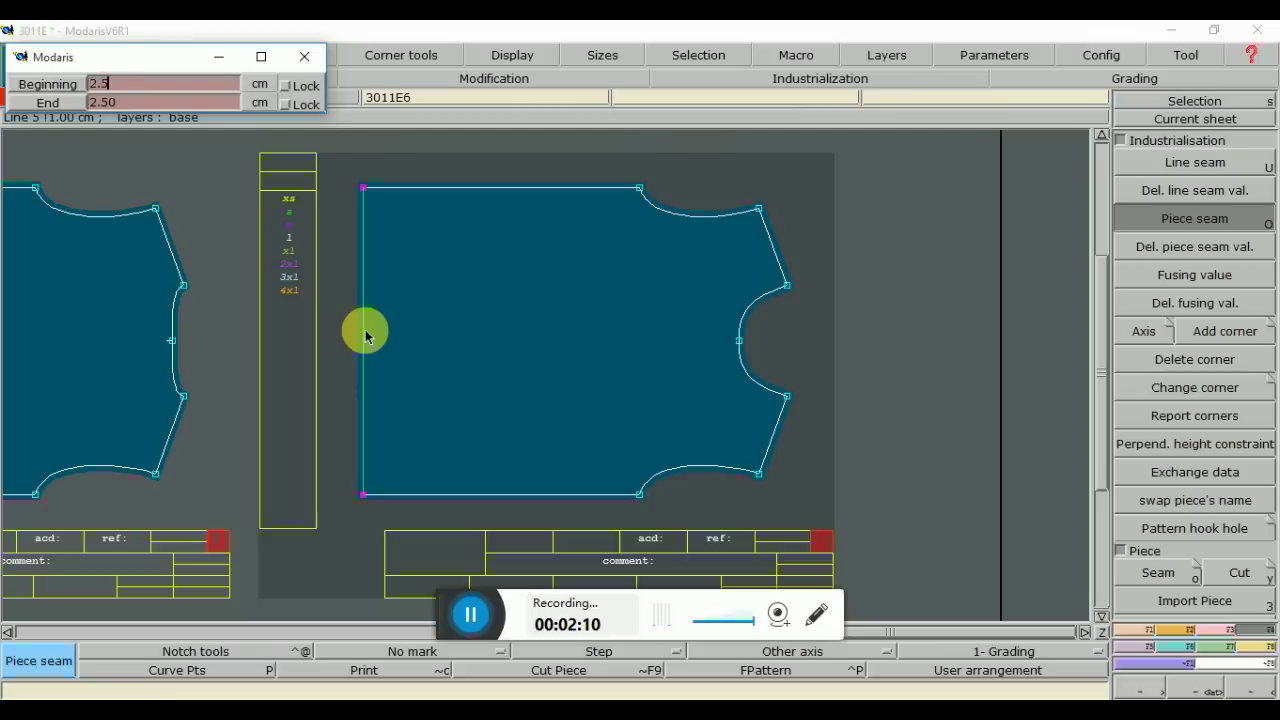
key("Return")
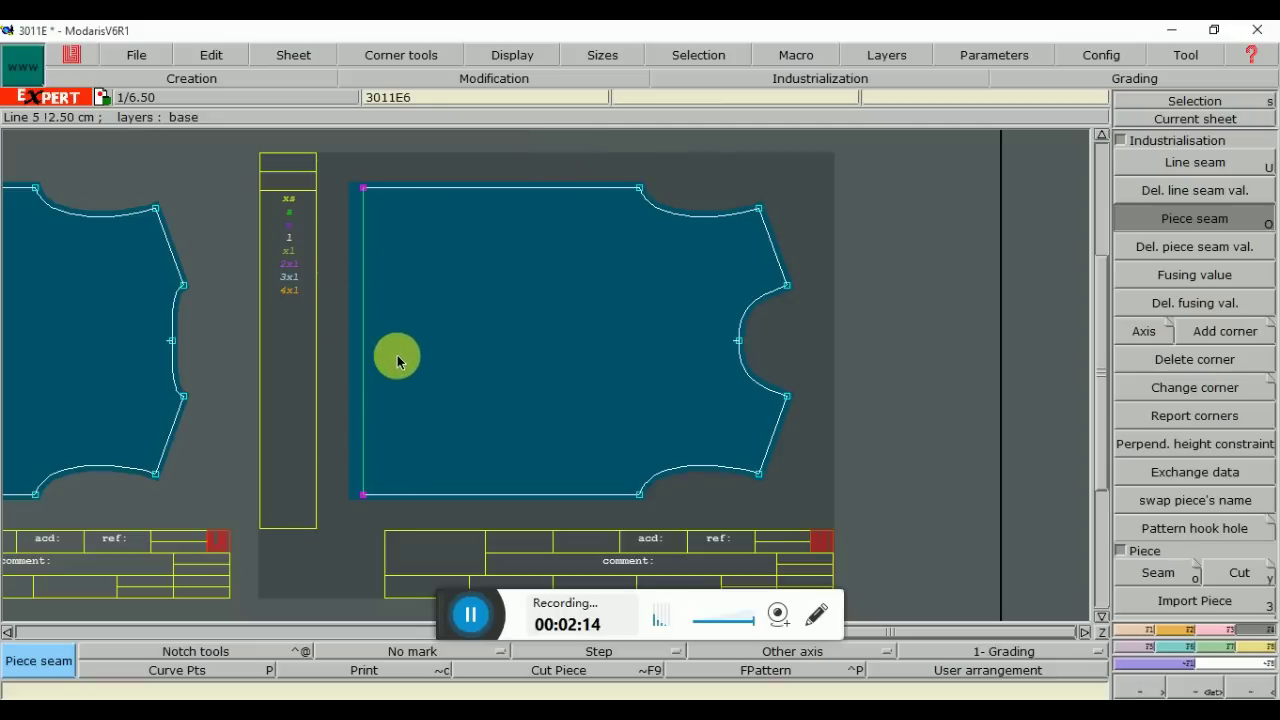
Add a 1 cm piece seam allowance around all edges of the full sleeve piece
key("Home")
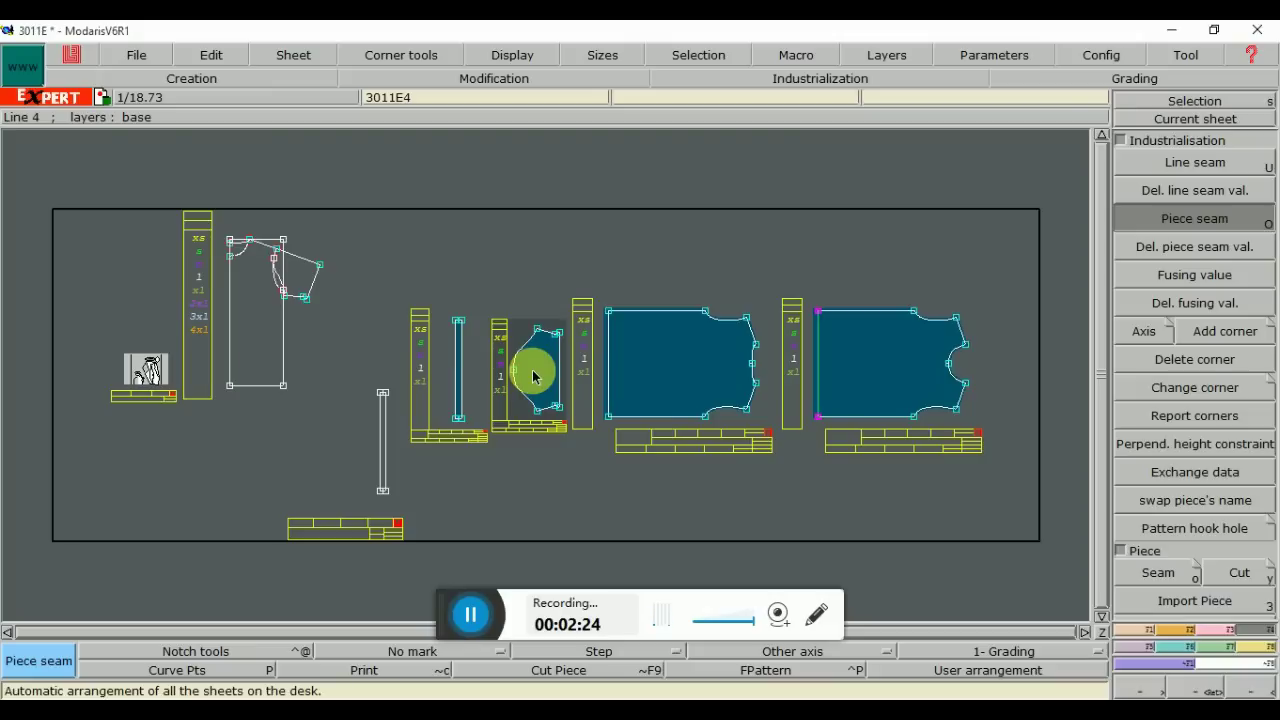
key("End")
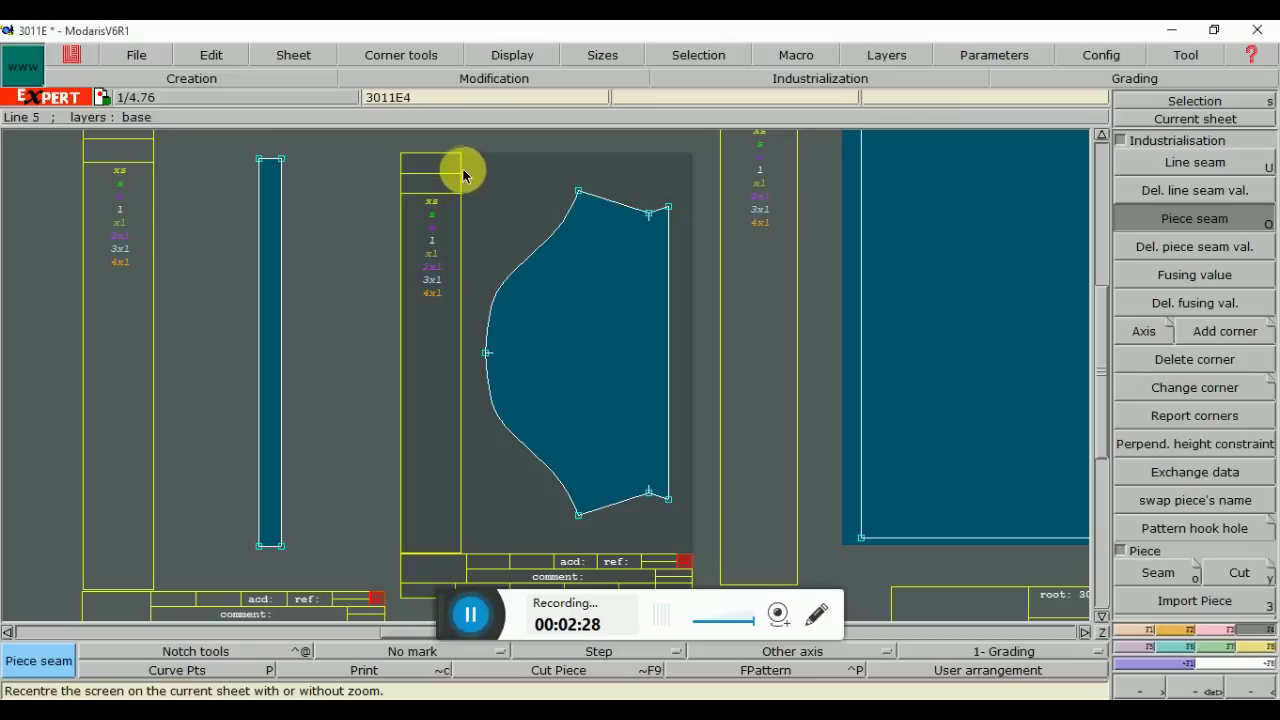
left_click_drag(467, 176, 689, 518)
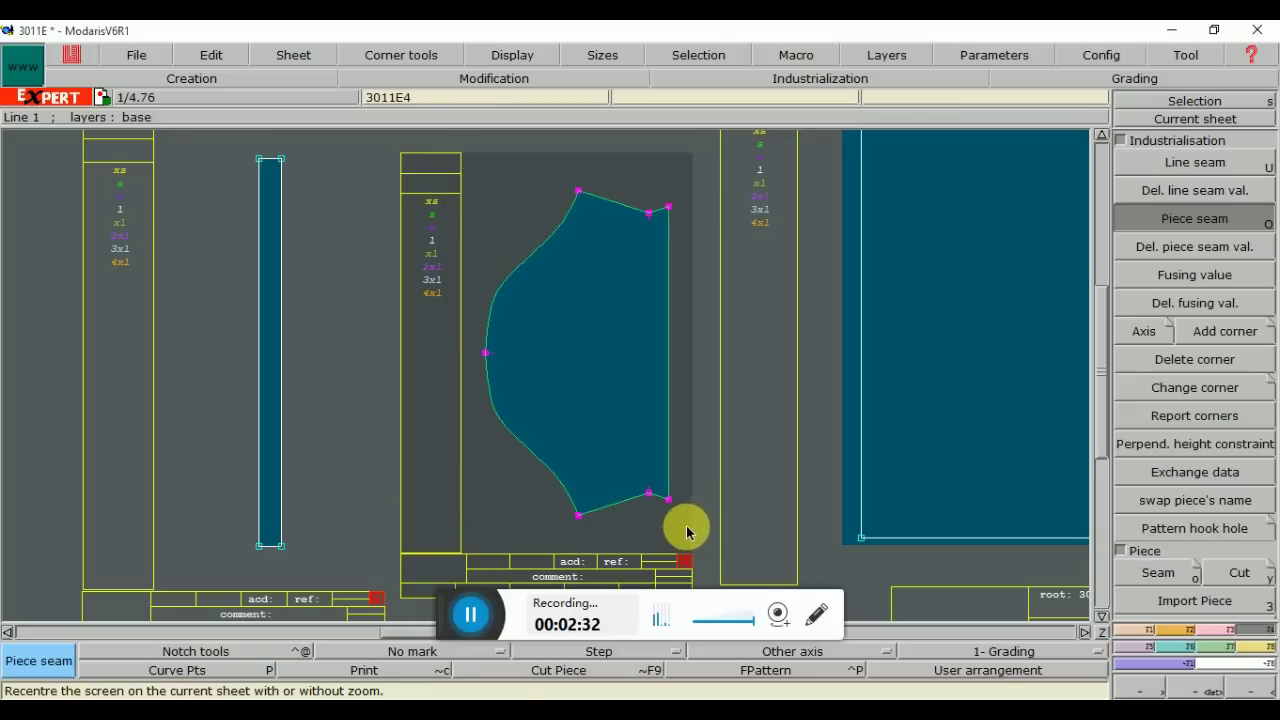
left_click(556, 232)
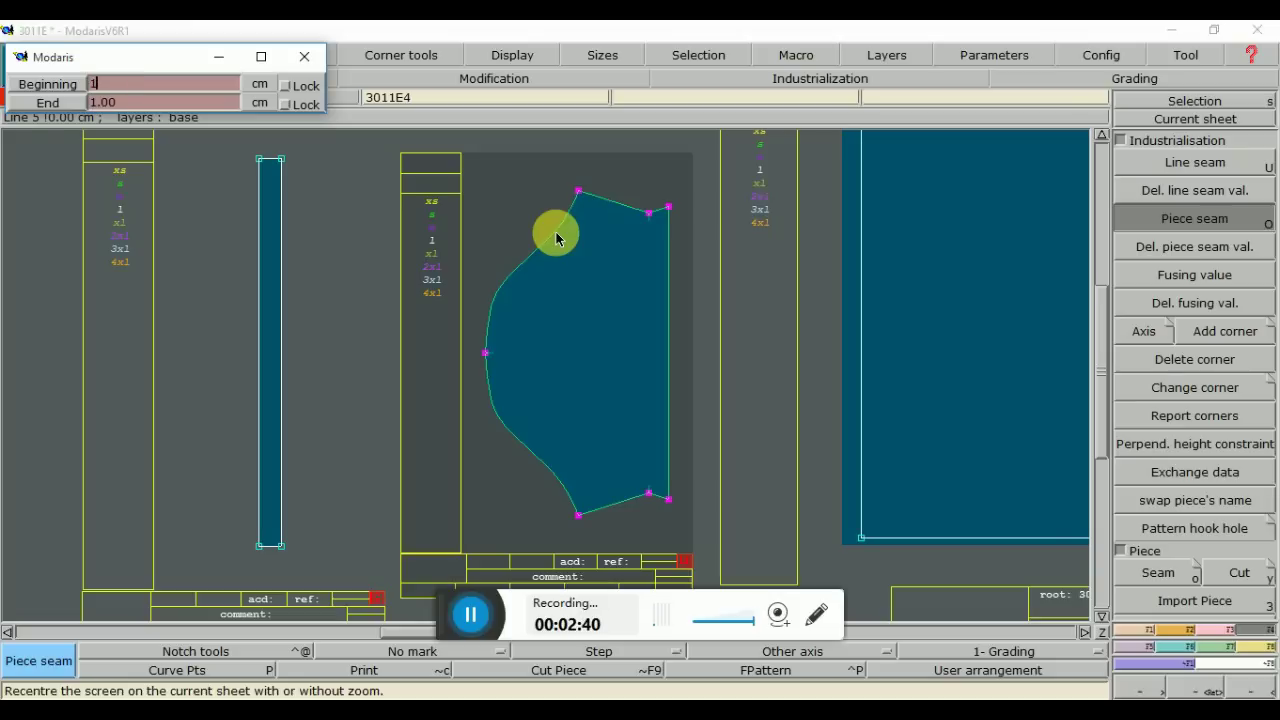
key("Return")
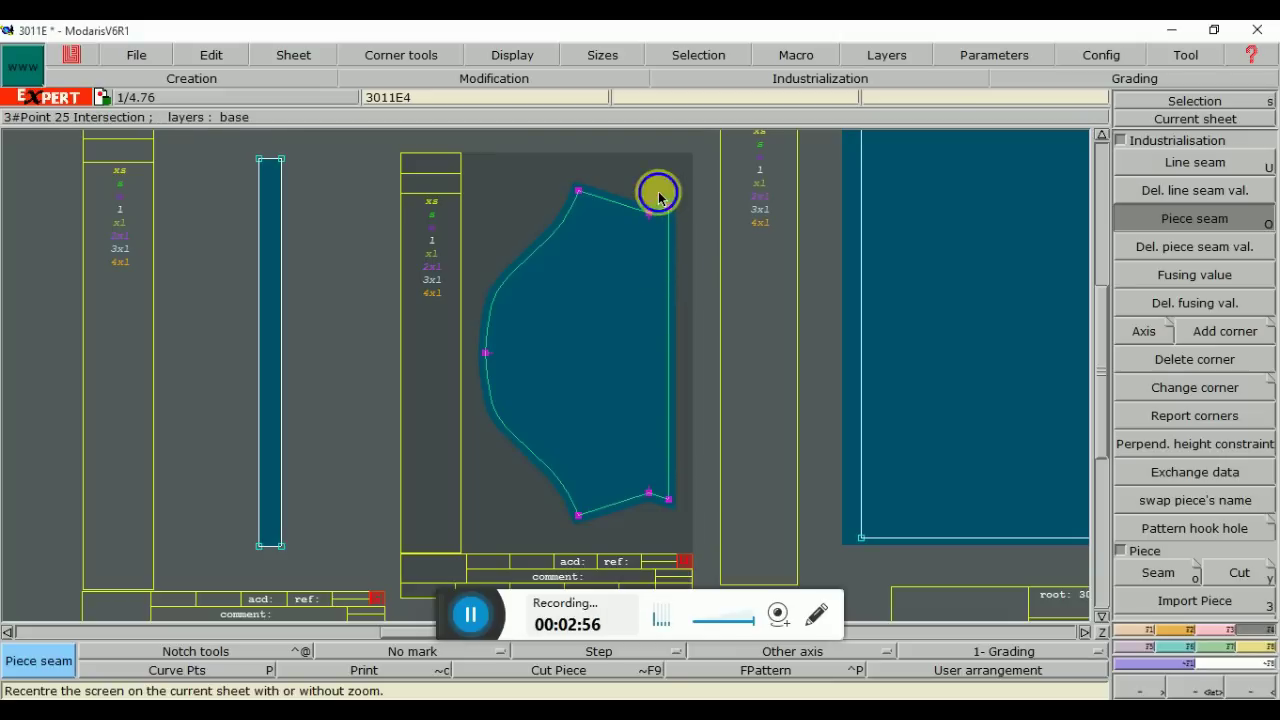
Delete the piece seam value from the sleeve's hem line and arrange all the sheets on the desk
left_click_drag(658, 195, 692, 520)
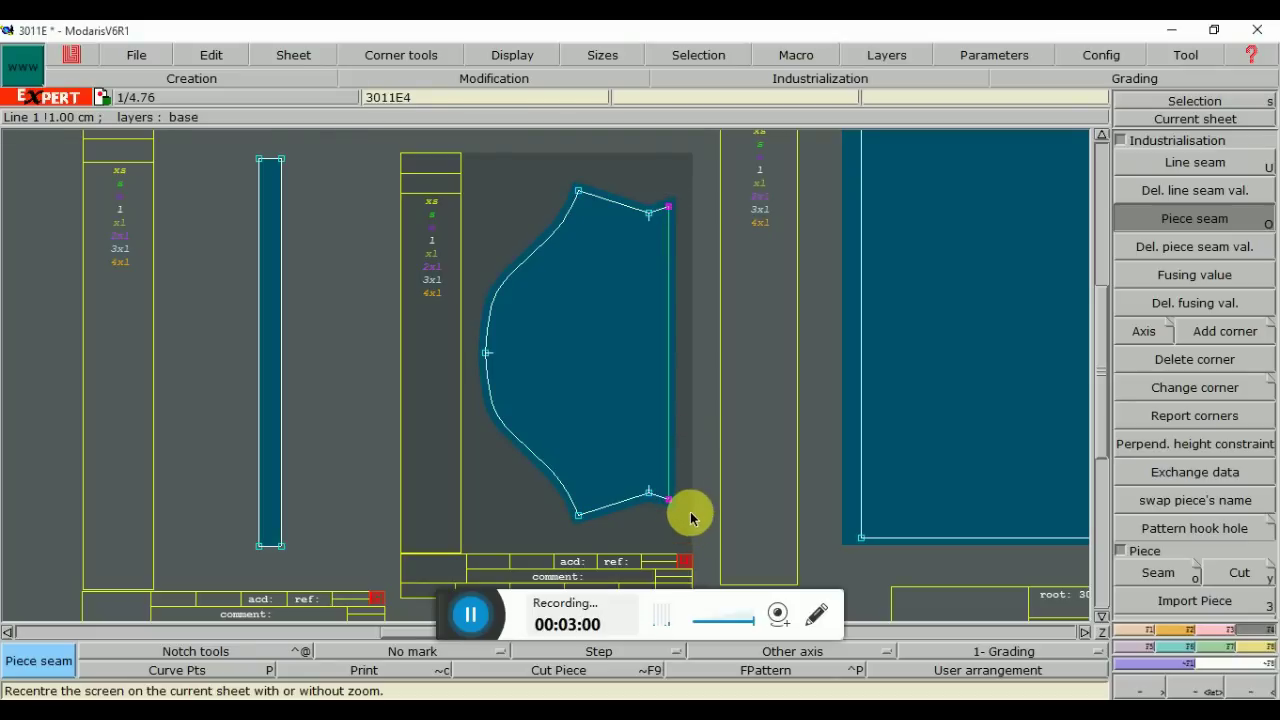
left_click(1212, 248)
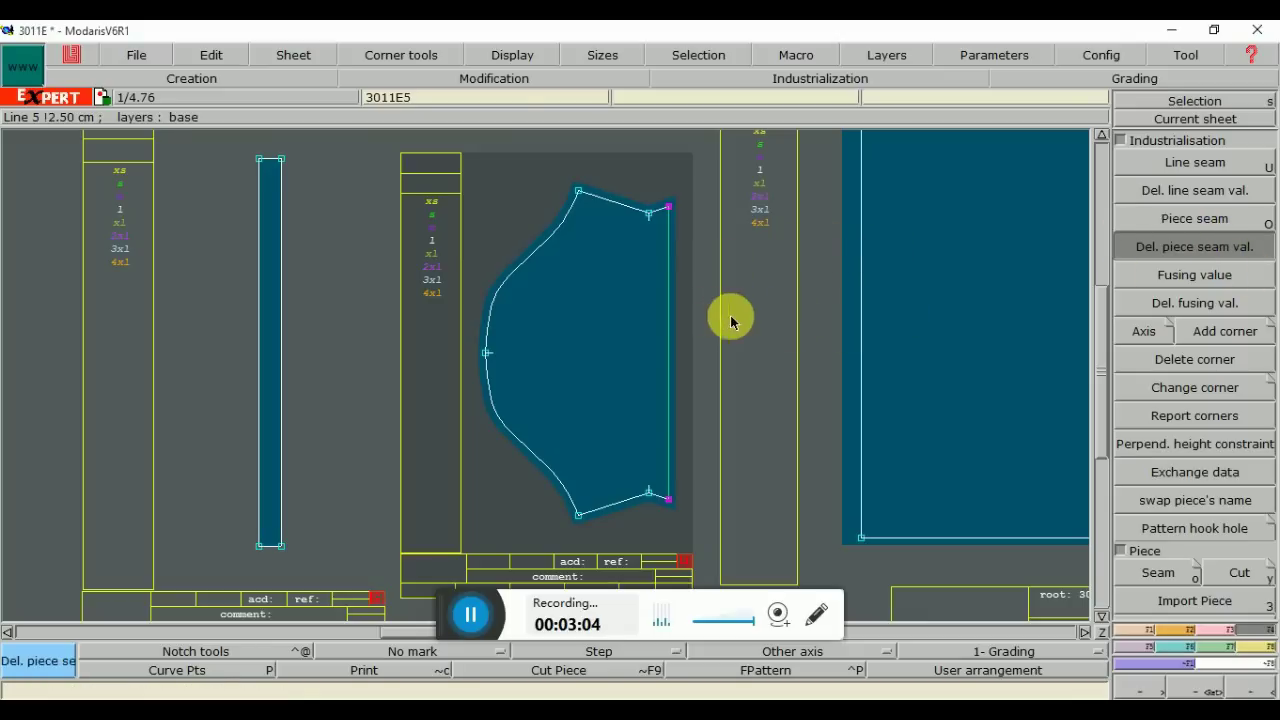
left_click(669, 322)
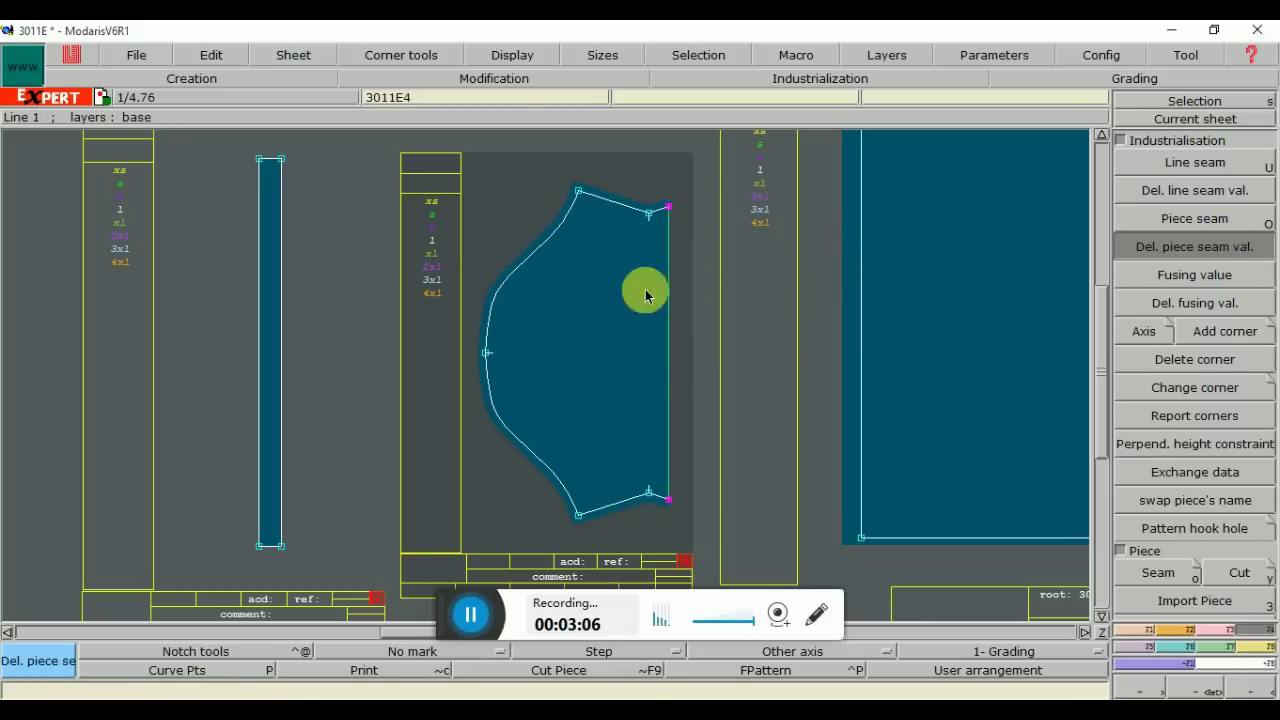
left_click(650, 329)
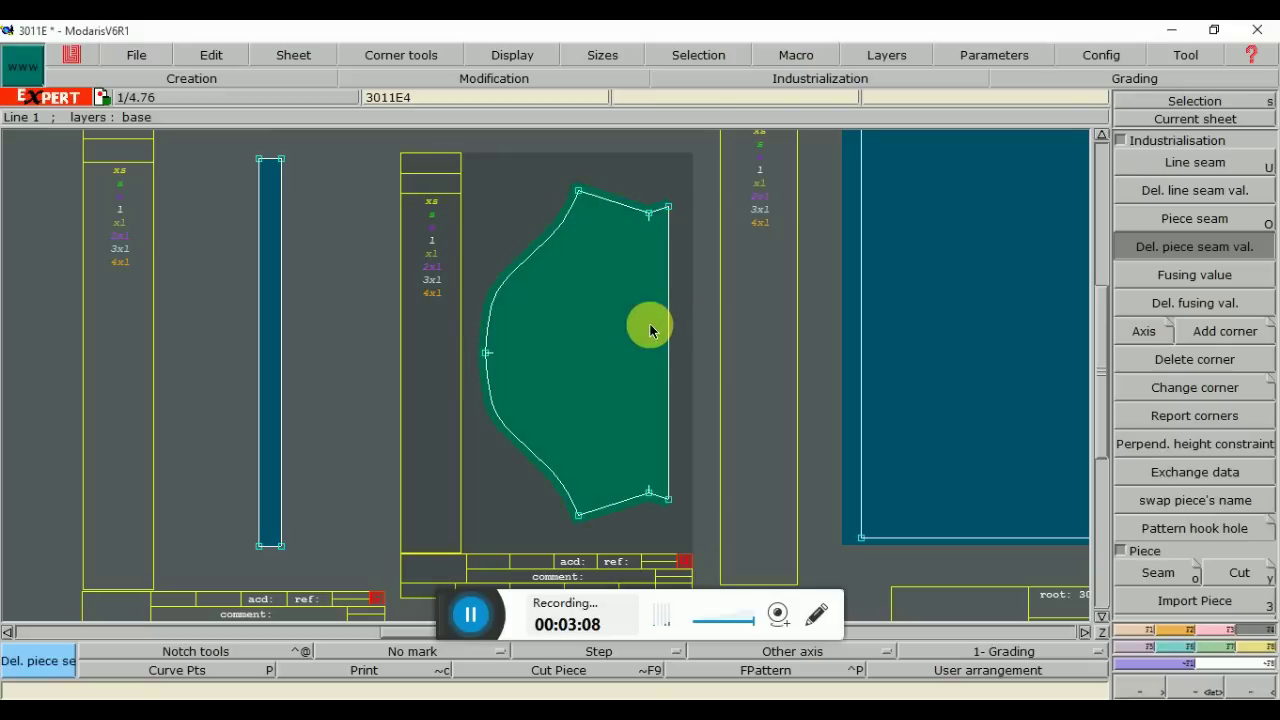
key("F2")
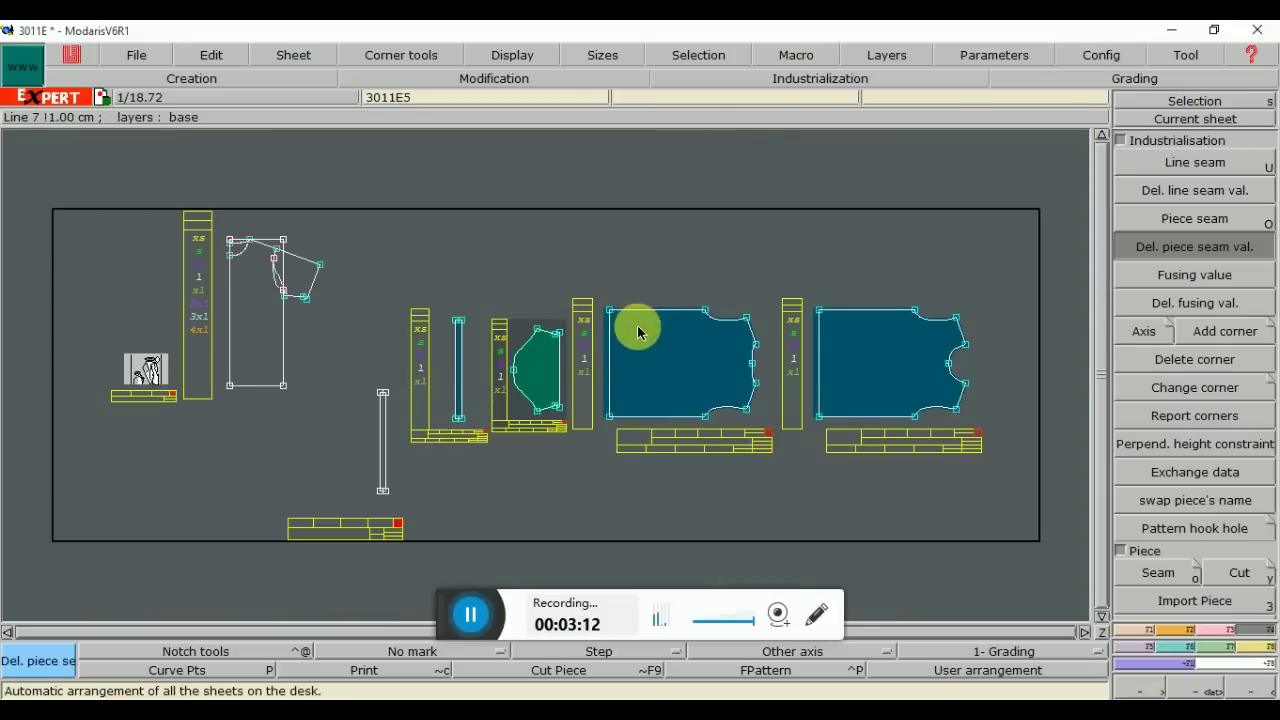
Select the back piece's sheet and bring up the 3011.jpg size chart in Photos to read the measurements per size
left_click(637, 330)
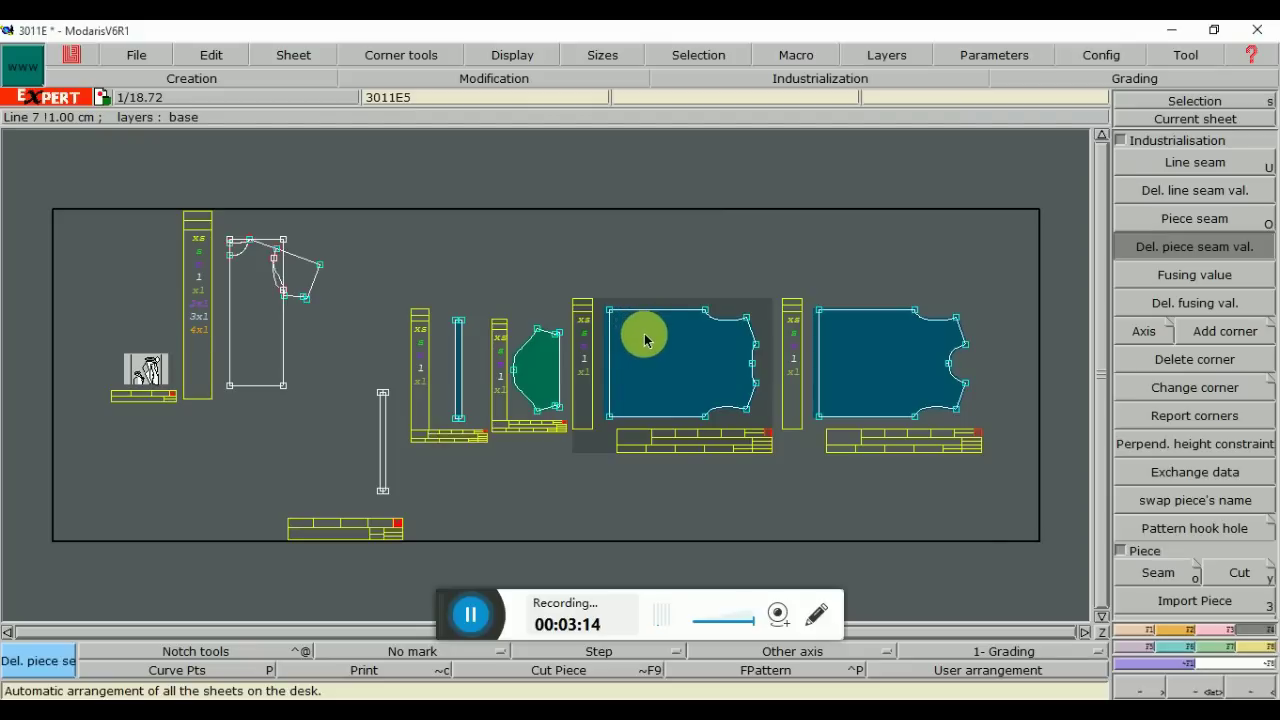
key("F3")
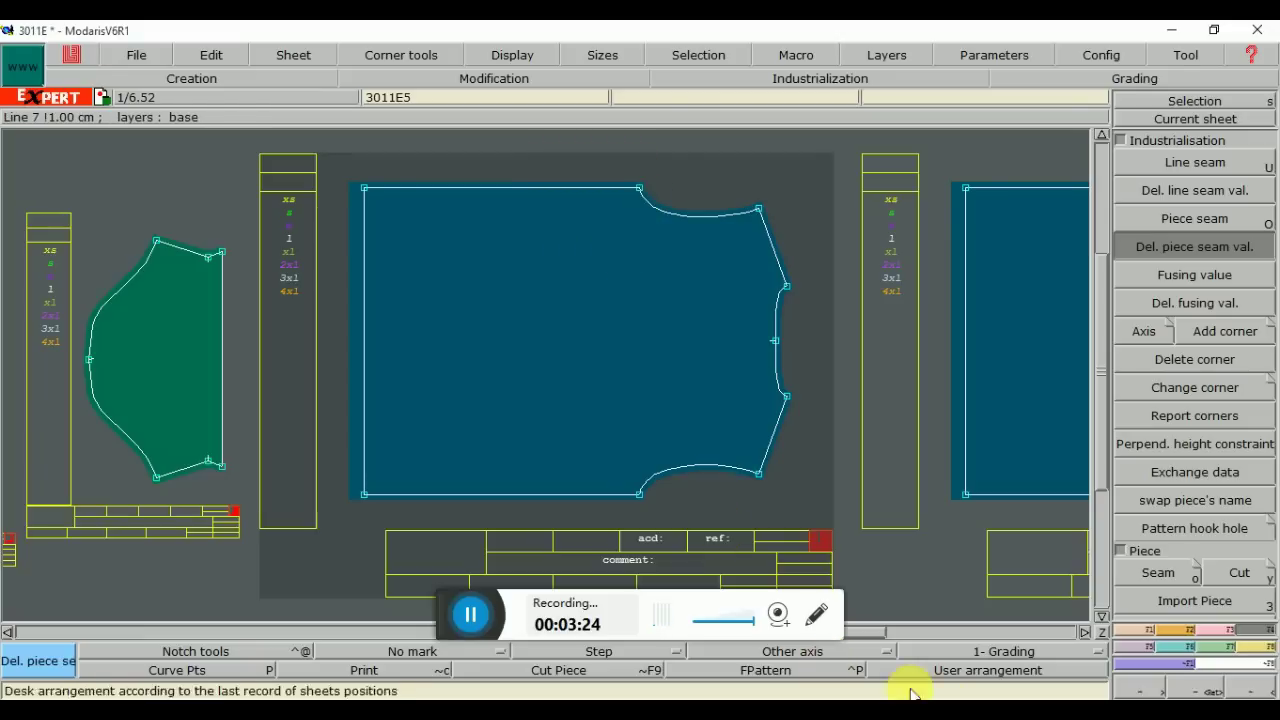
left_click(890, 645)
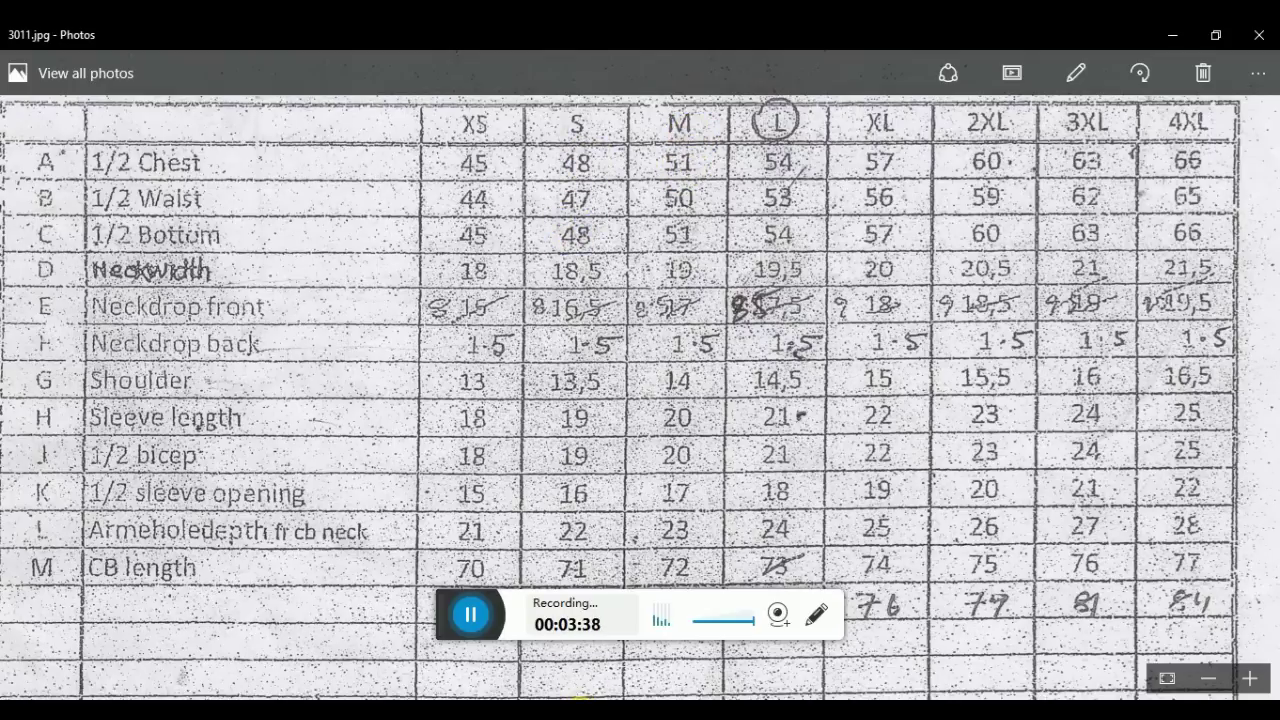
Switch to the 3011E Word document and examine the chest grade calculations and the ddx/ddy direction diagram
key("alt+Tab")
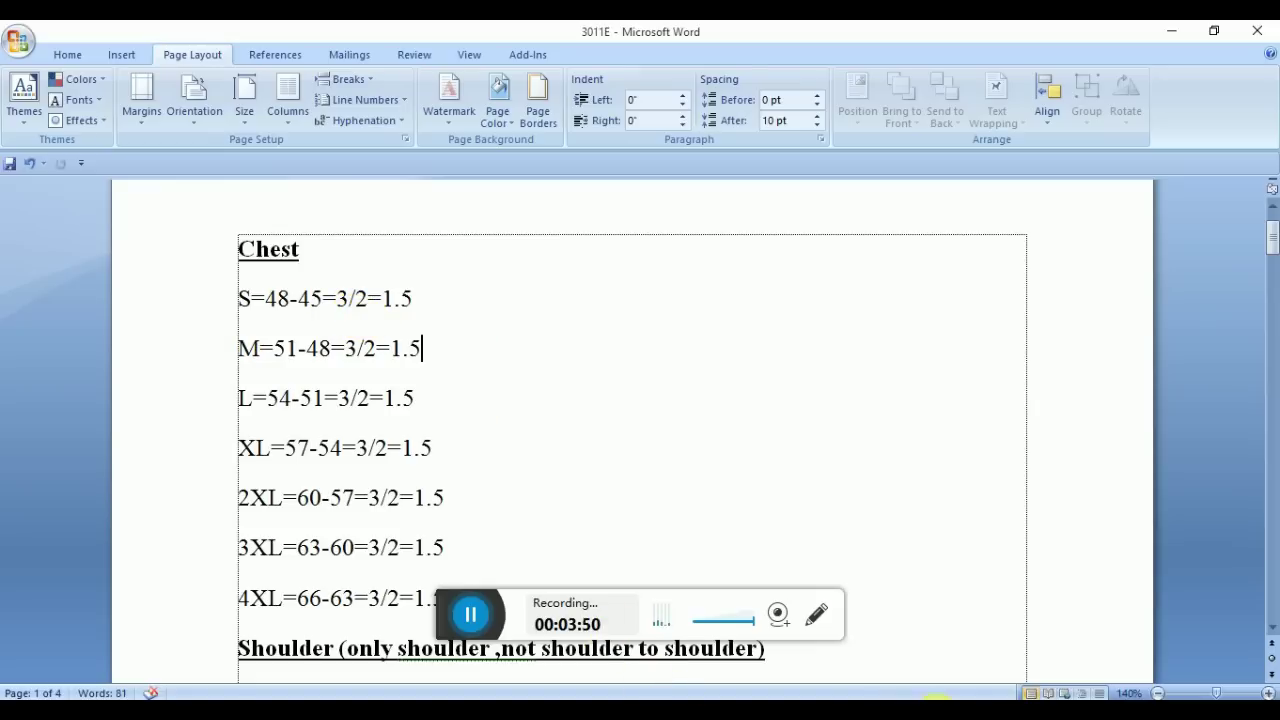
key("alt+Tab")
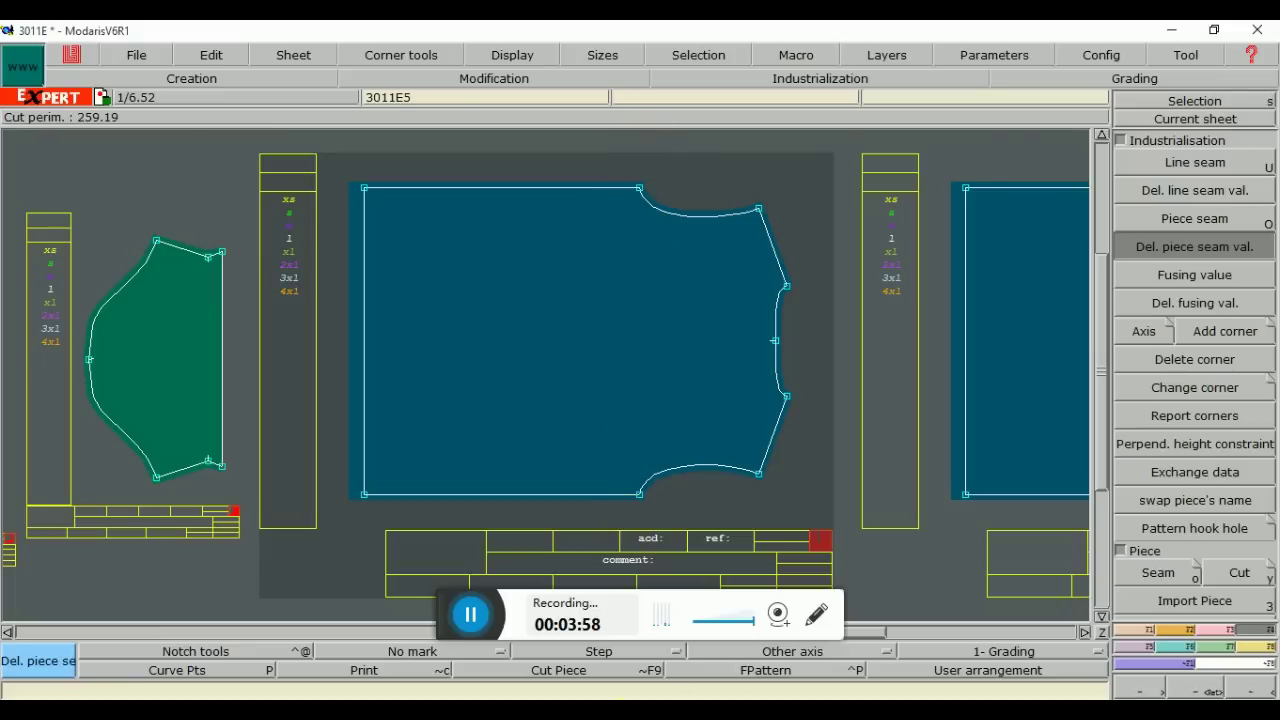
key("alt+Tab")
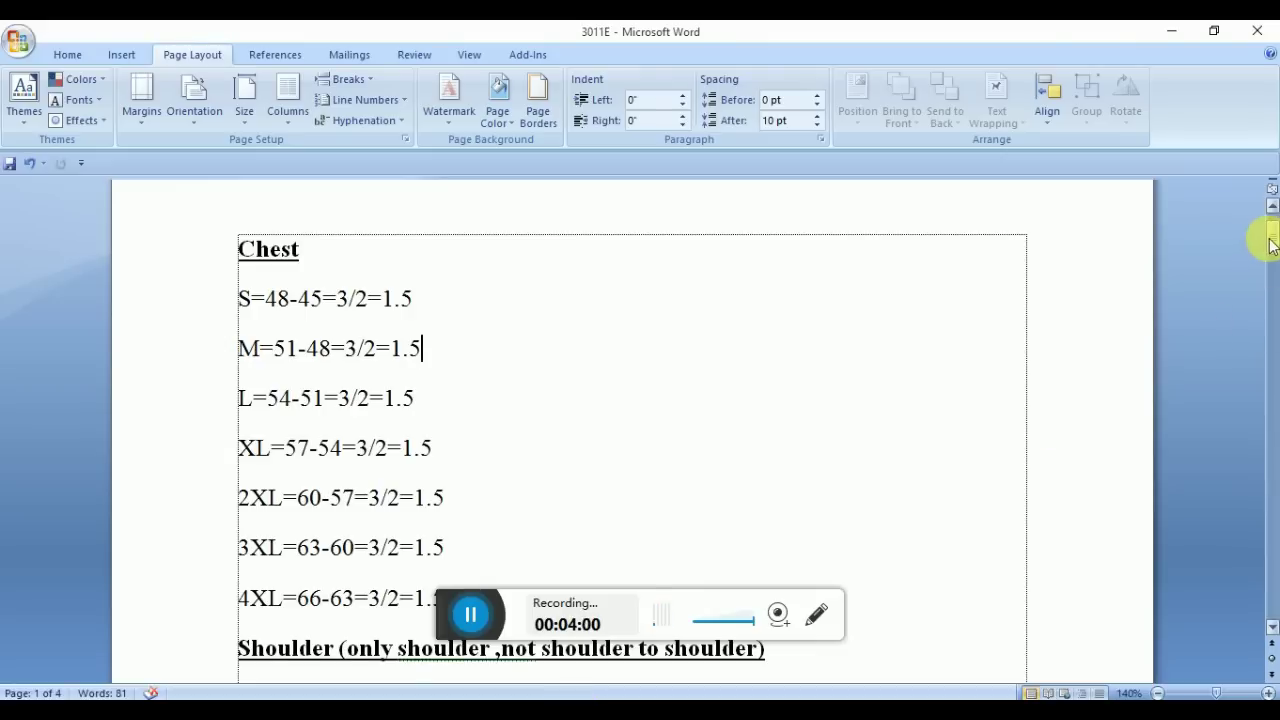
left_click(1270, 325)
left_click_drag(1270, 325, 1267, 488)
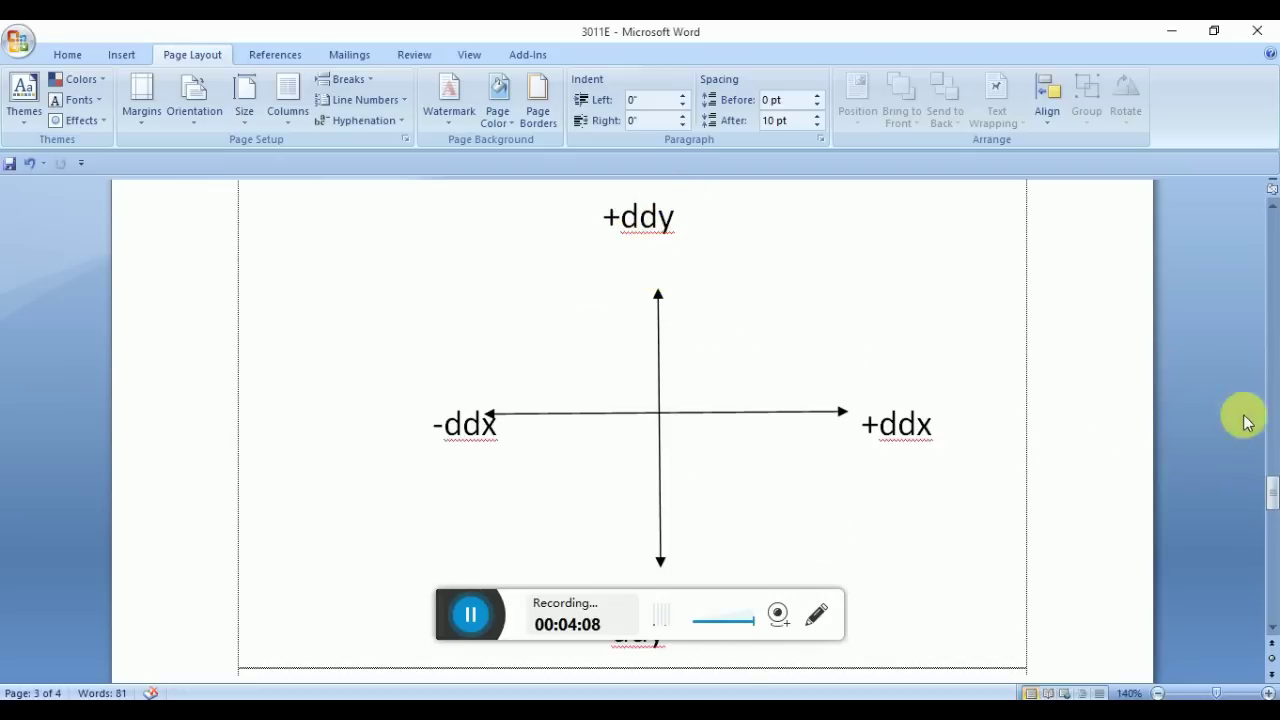
left_click_drag(1266, 491, 1262, 512)
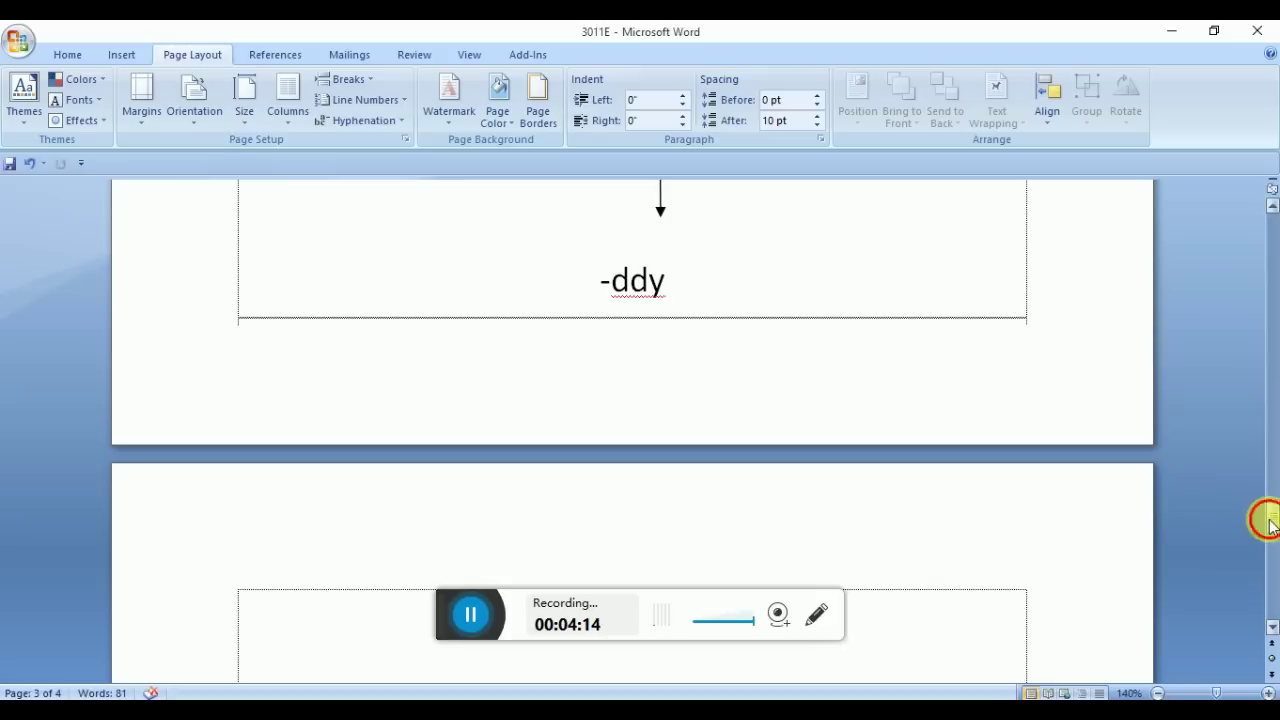
left_click_drag(1268, 522, 1266, 478)
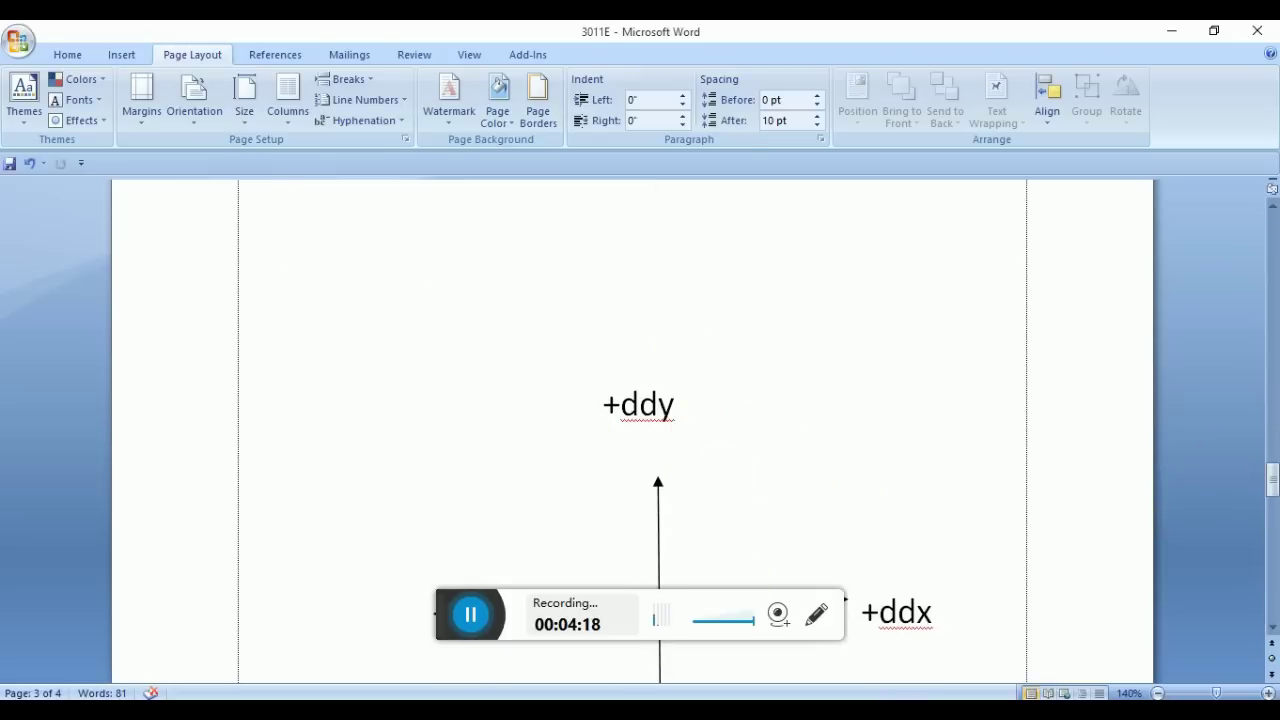
key("alt+Tab")
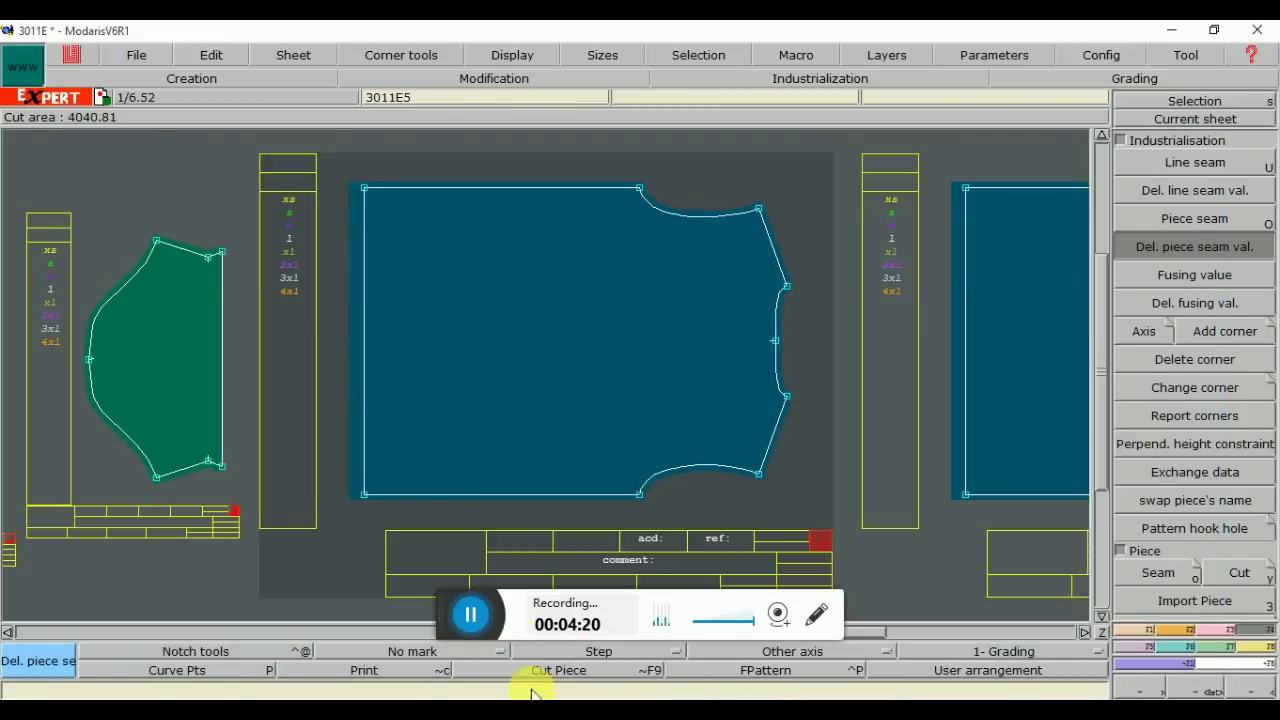
Compare the chest increments in the 3011E Word document with the 1/2 Chest row of the 3011.jpg size chart
key("alt+Tab")
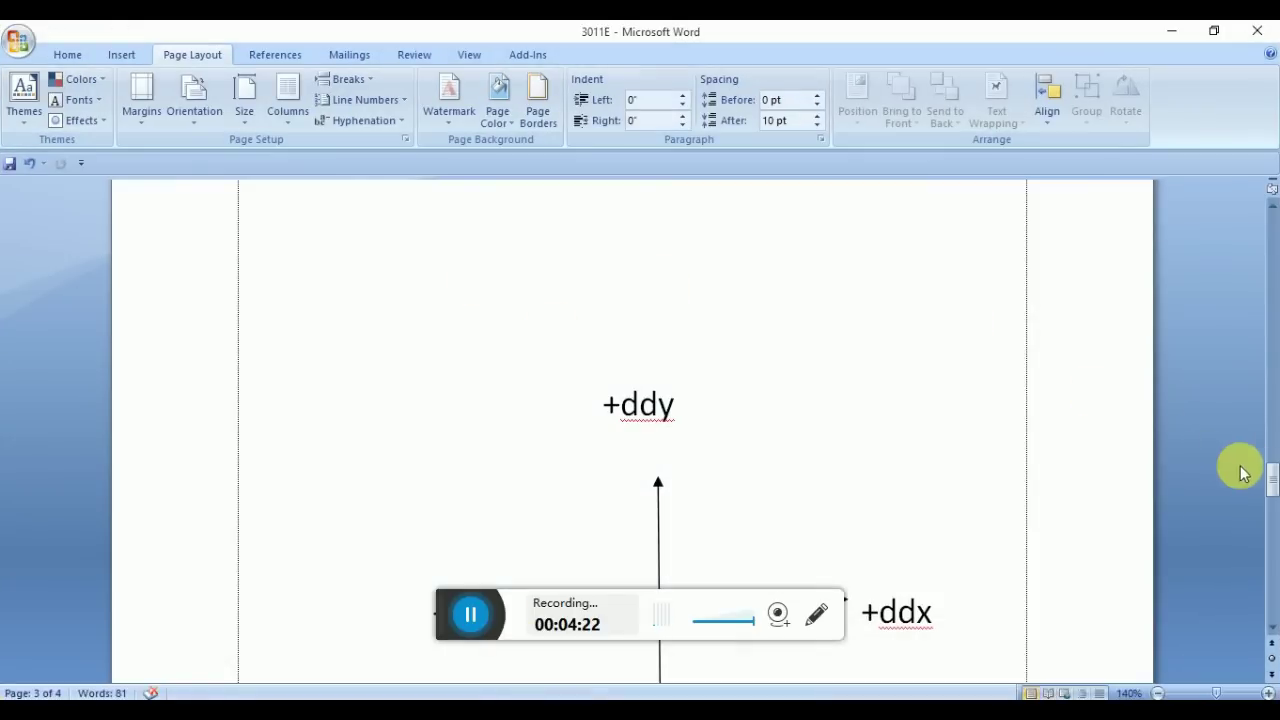
left_click_drag(1272, 483, 1265, 243)
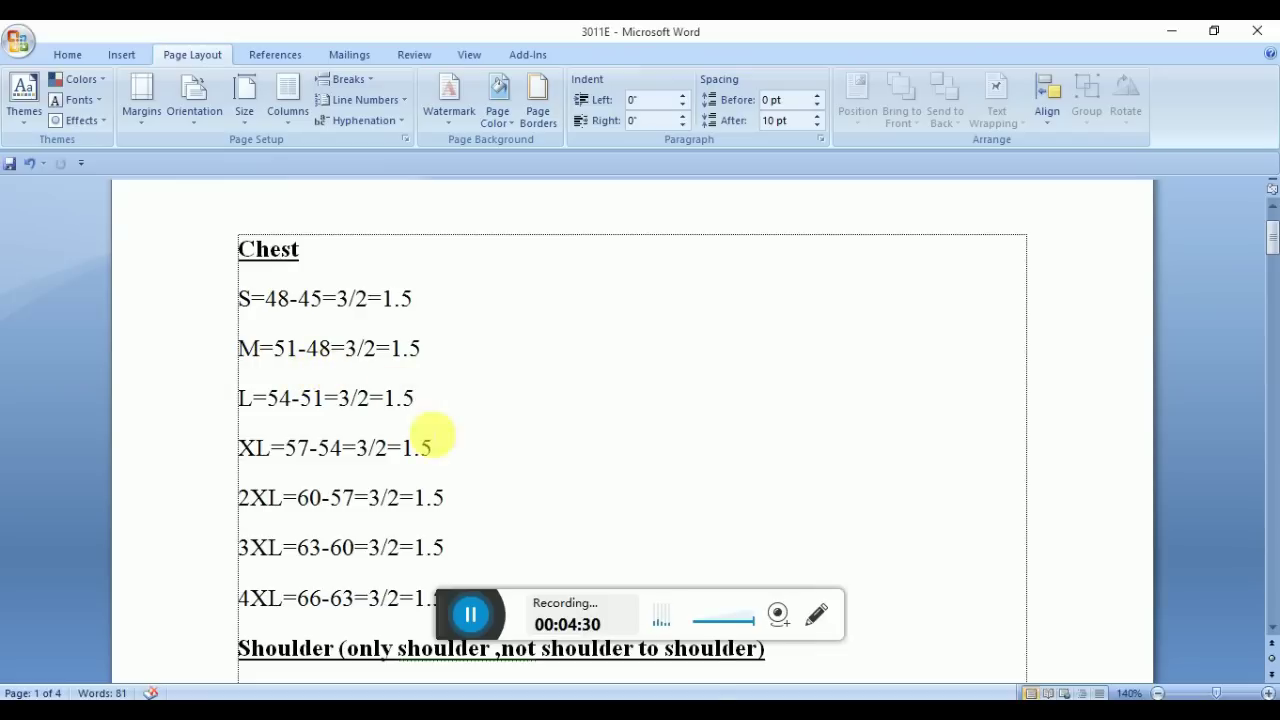
mouse_move(955, 692)
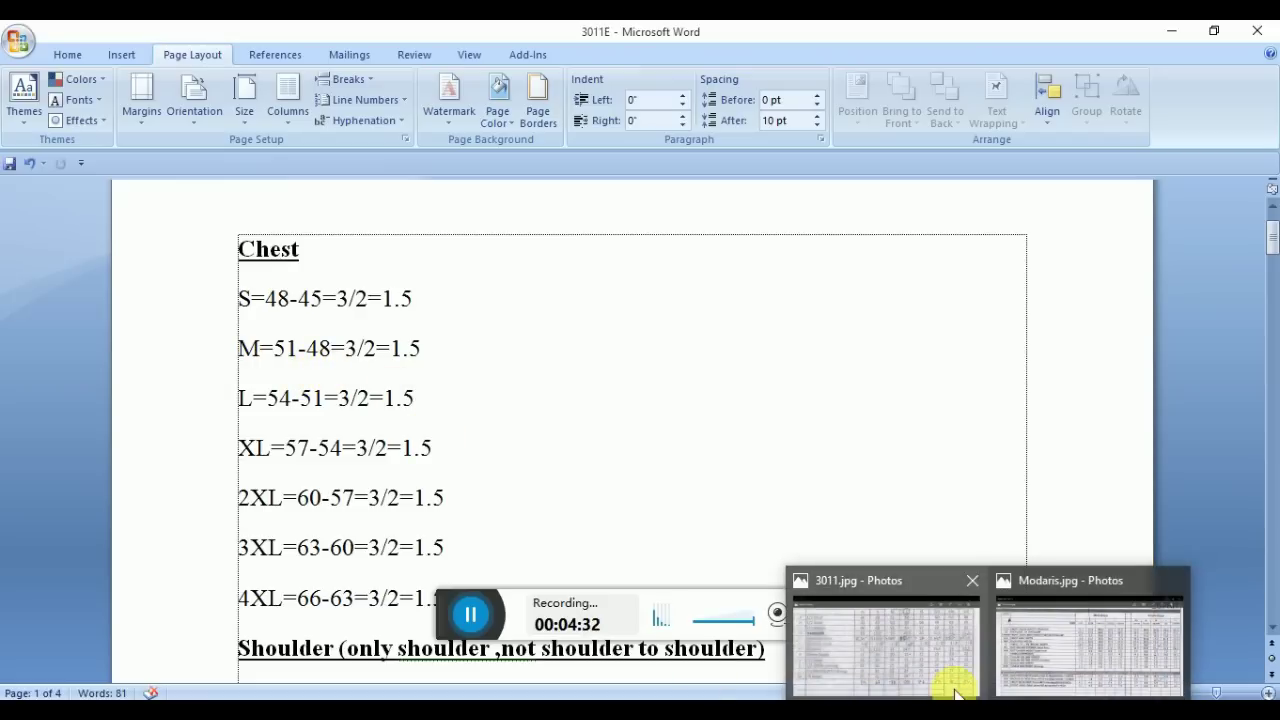
left_click(938, 662)
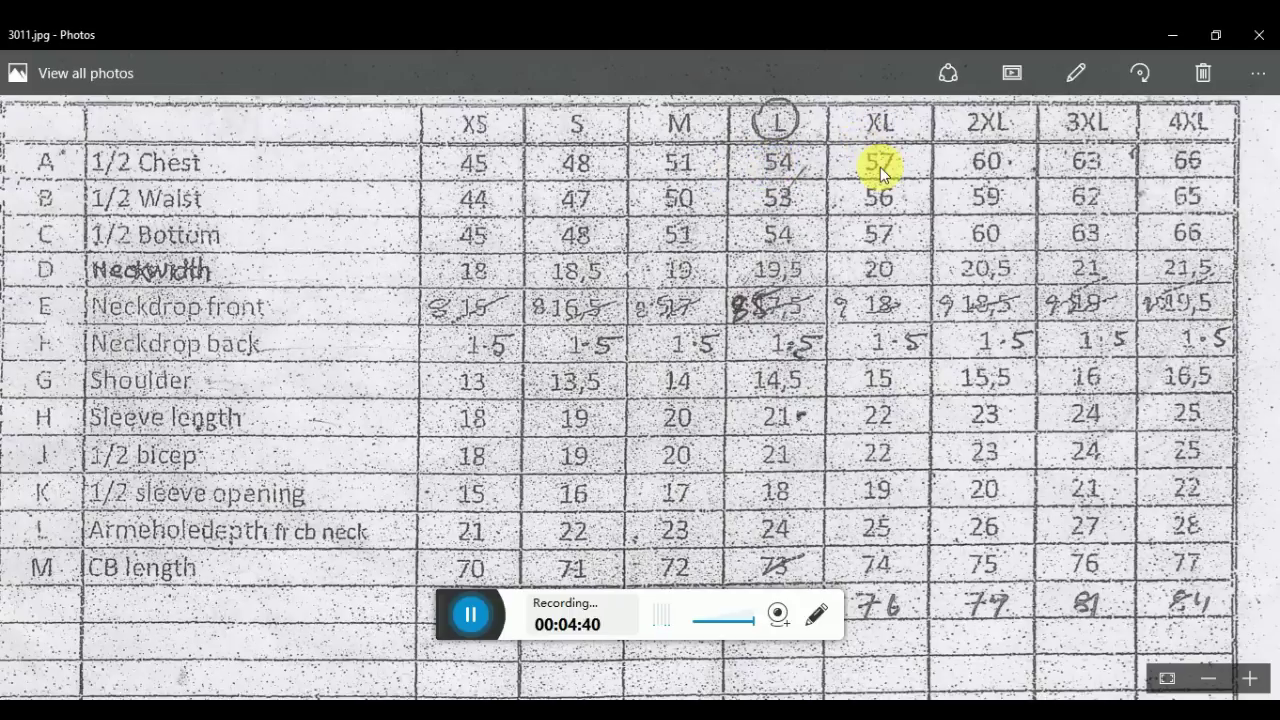
left_click(590, 698)
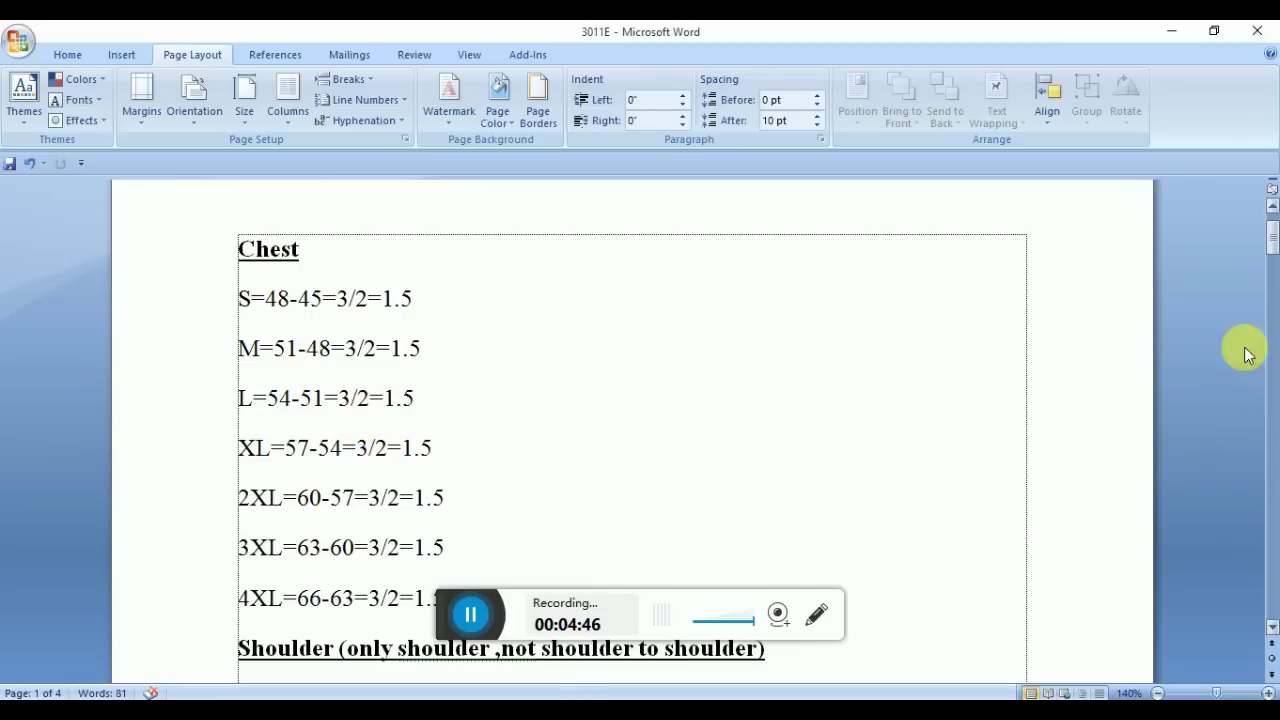
left_click_drag(1272, 252, 1272, 252)
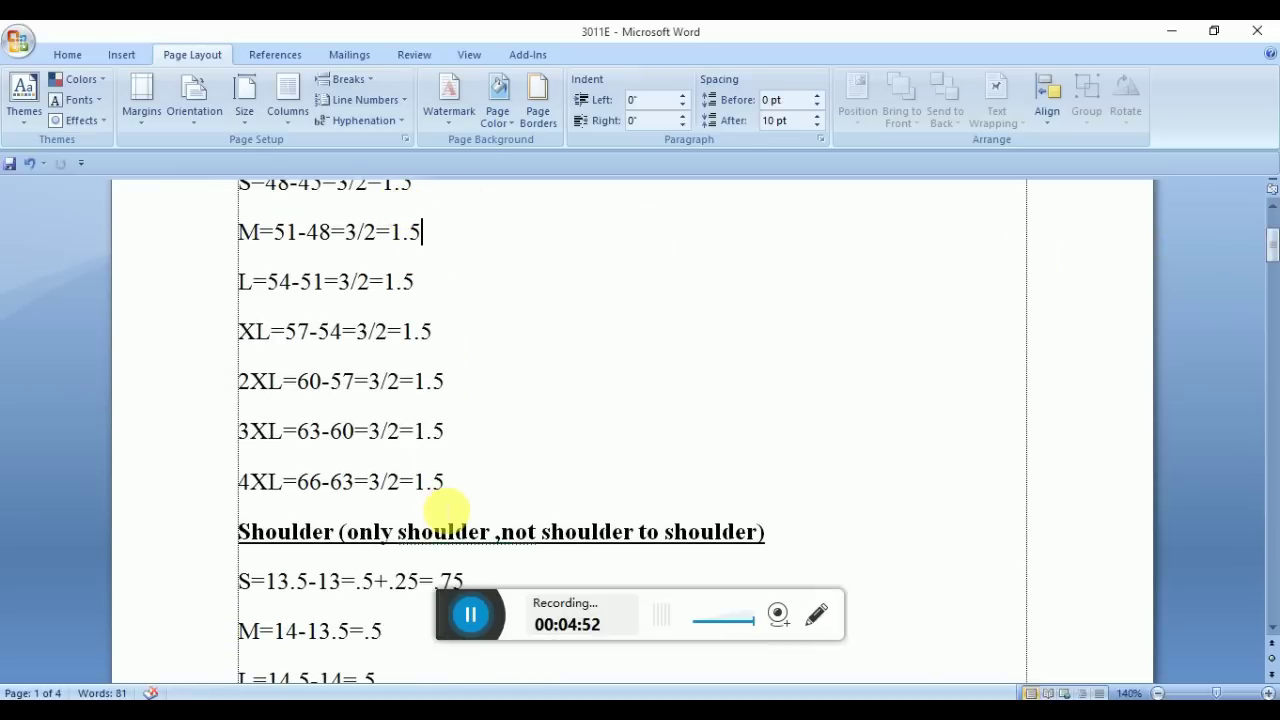
In Modaris, set a ddy grading of 1.5 for every size break at the back piece's upper underarm point, checking its direction against the Word diagram
key("alt+Tab")
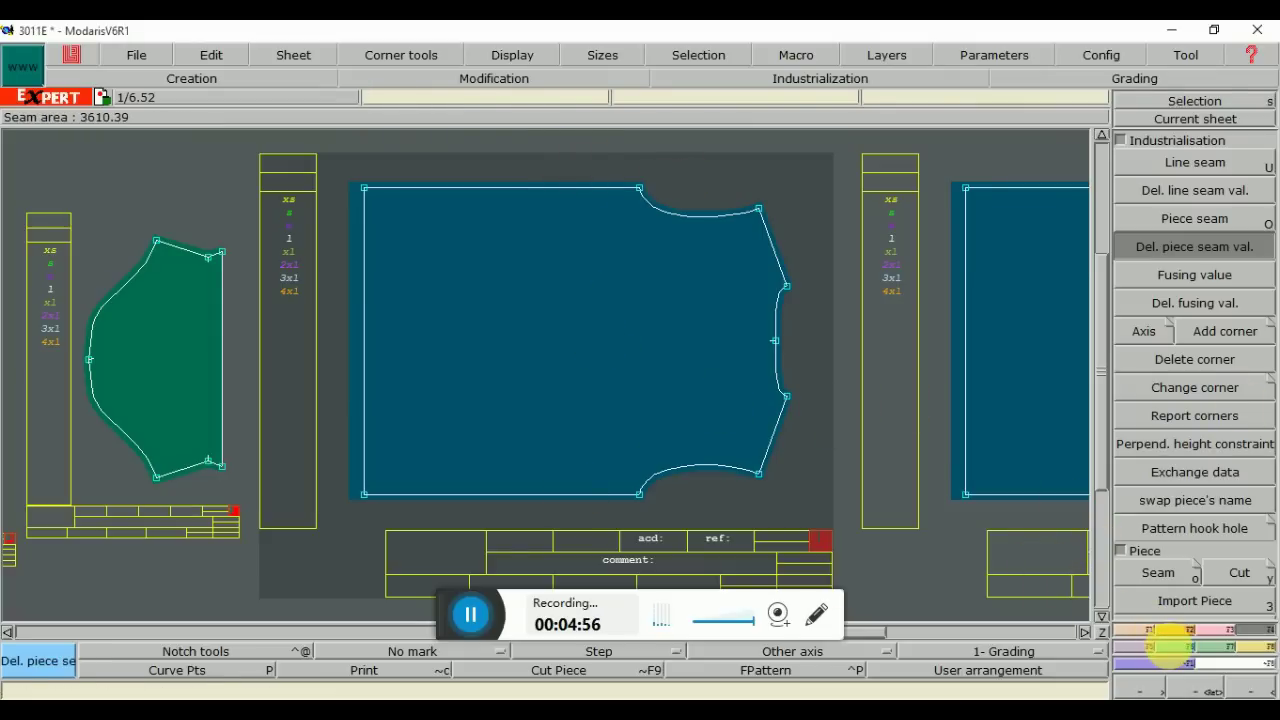
left_click(1172, 648)
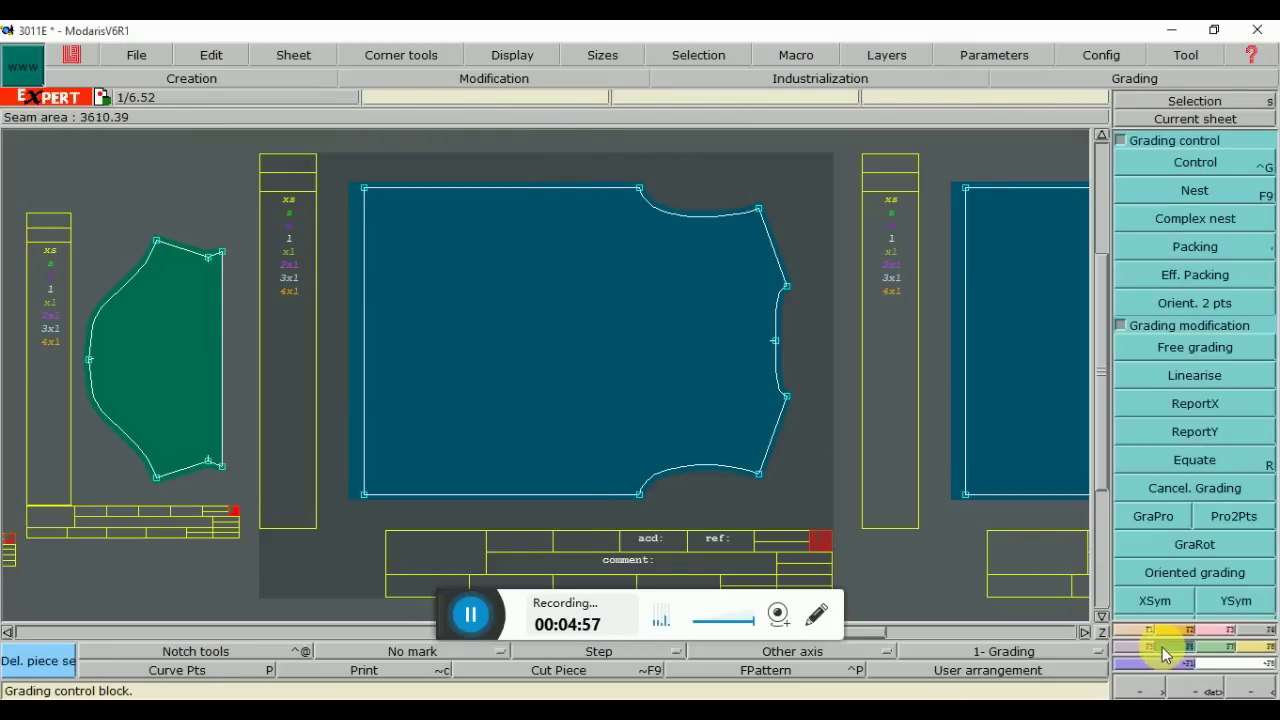
left_click(1180, 168)
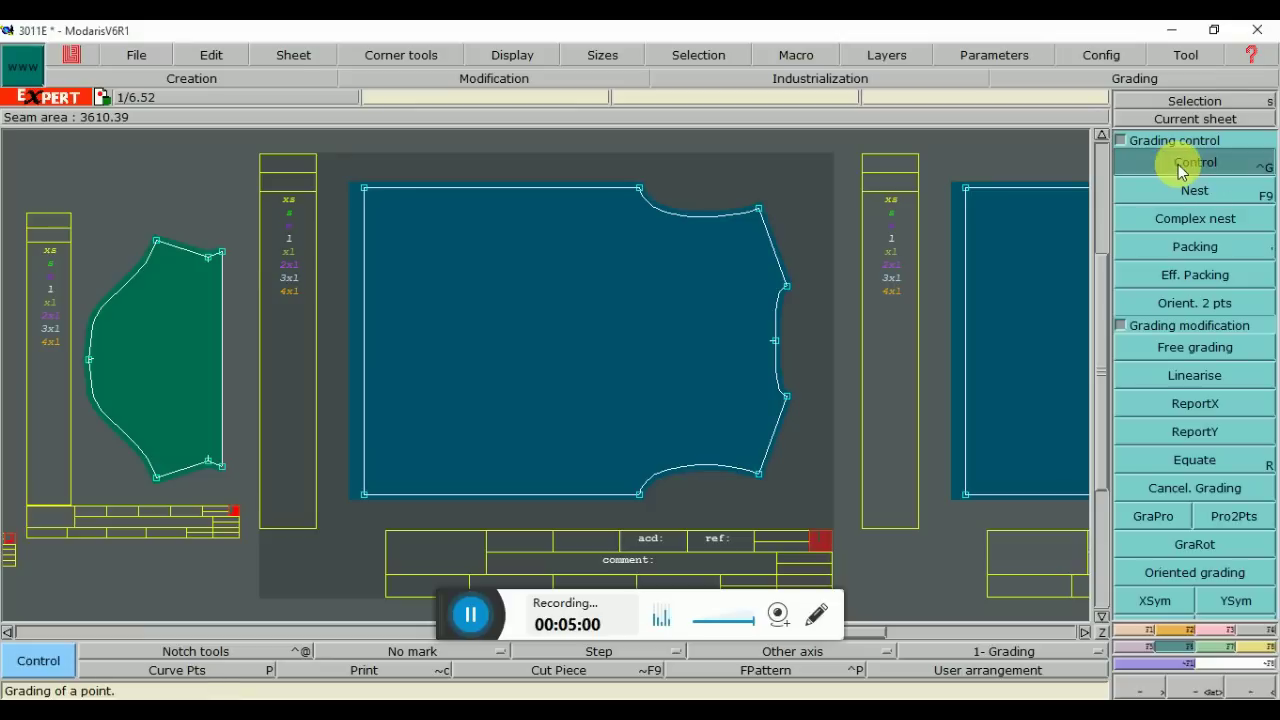
left_click(640, 192)
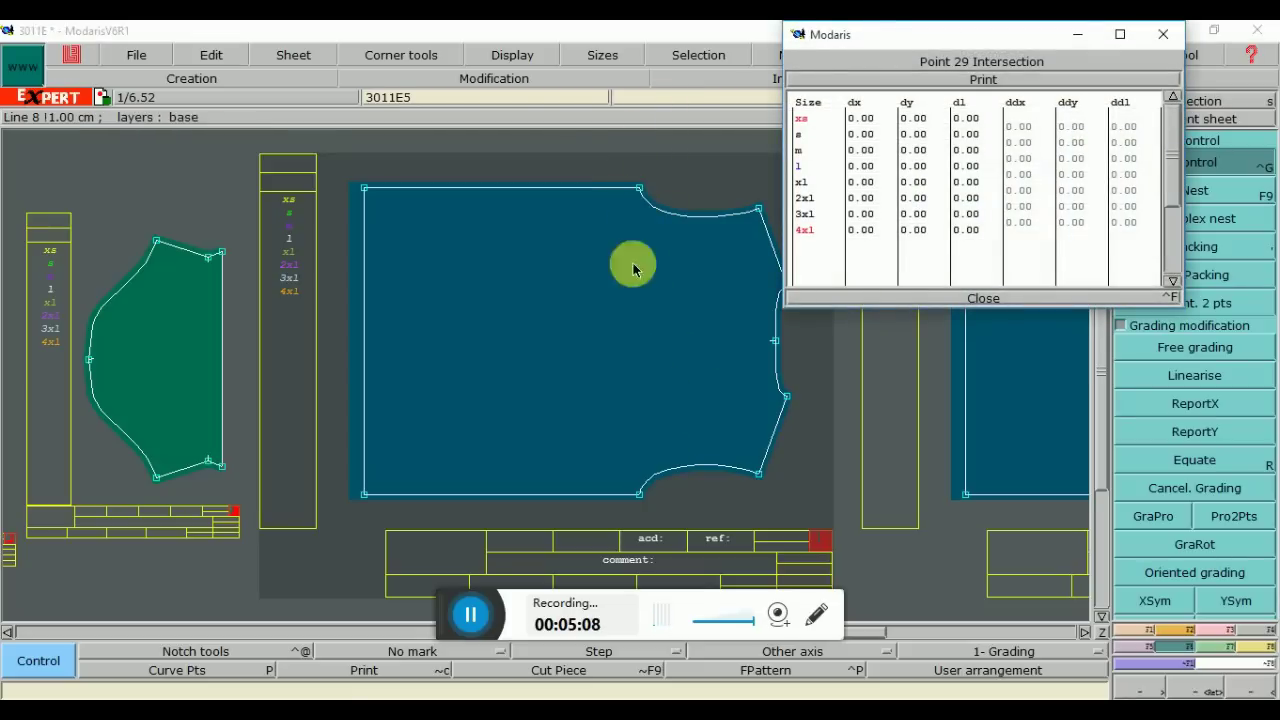
key("alt+Tab")
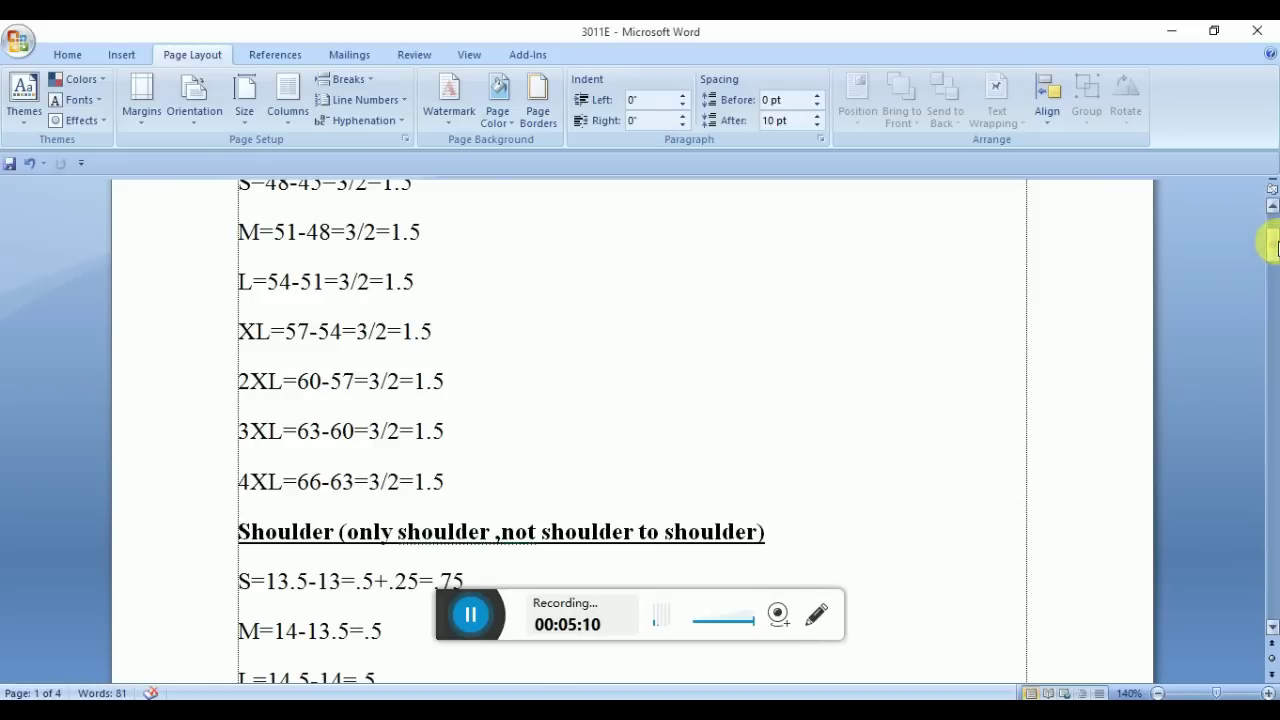
left_click_drag(1270, 245, 1270, 493)
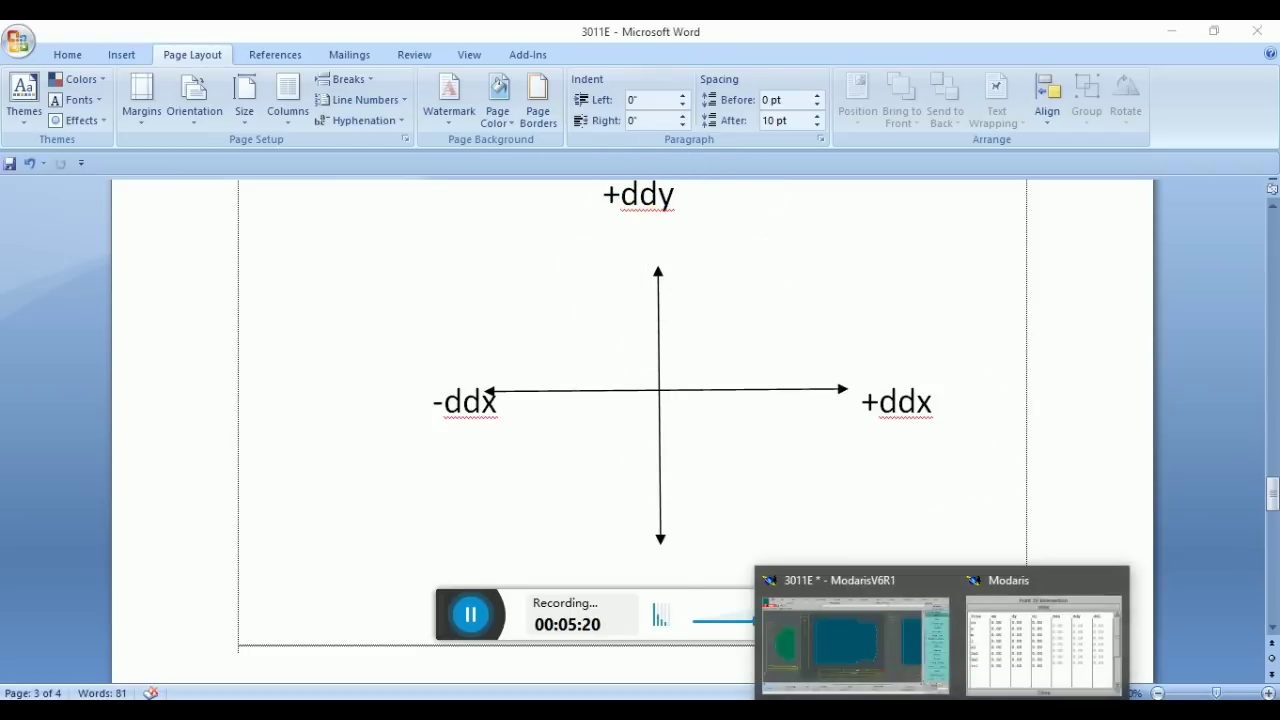
left_click(858, 658)
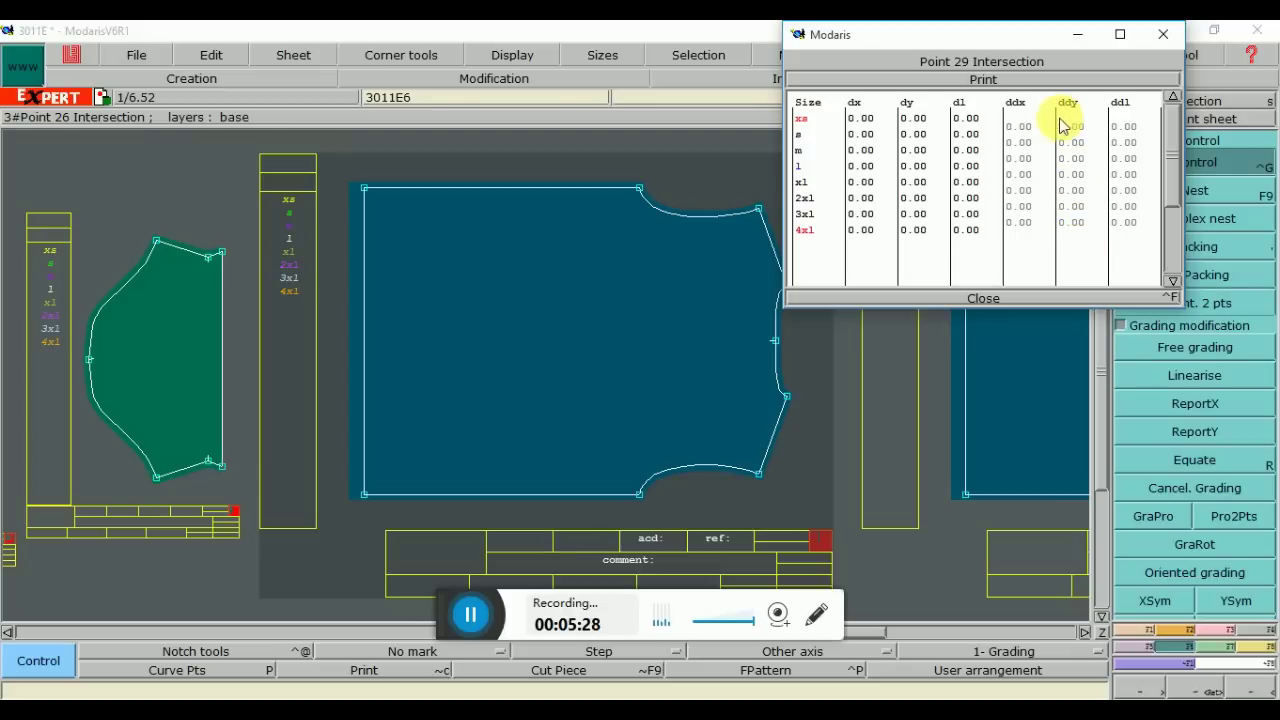
left_click_drag(1062, 124, 1084, 232)
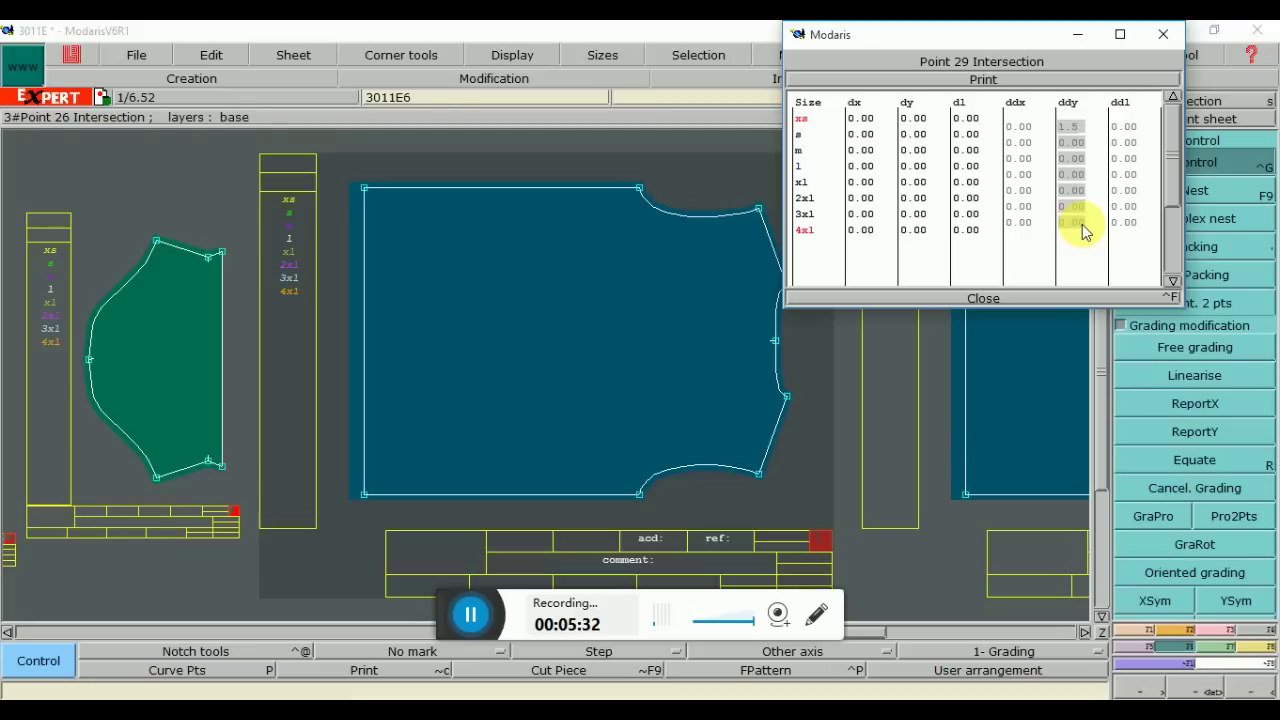
left_click(983, 298)
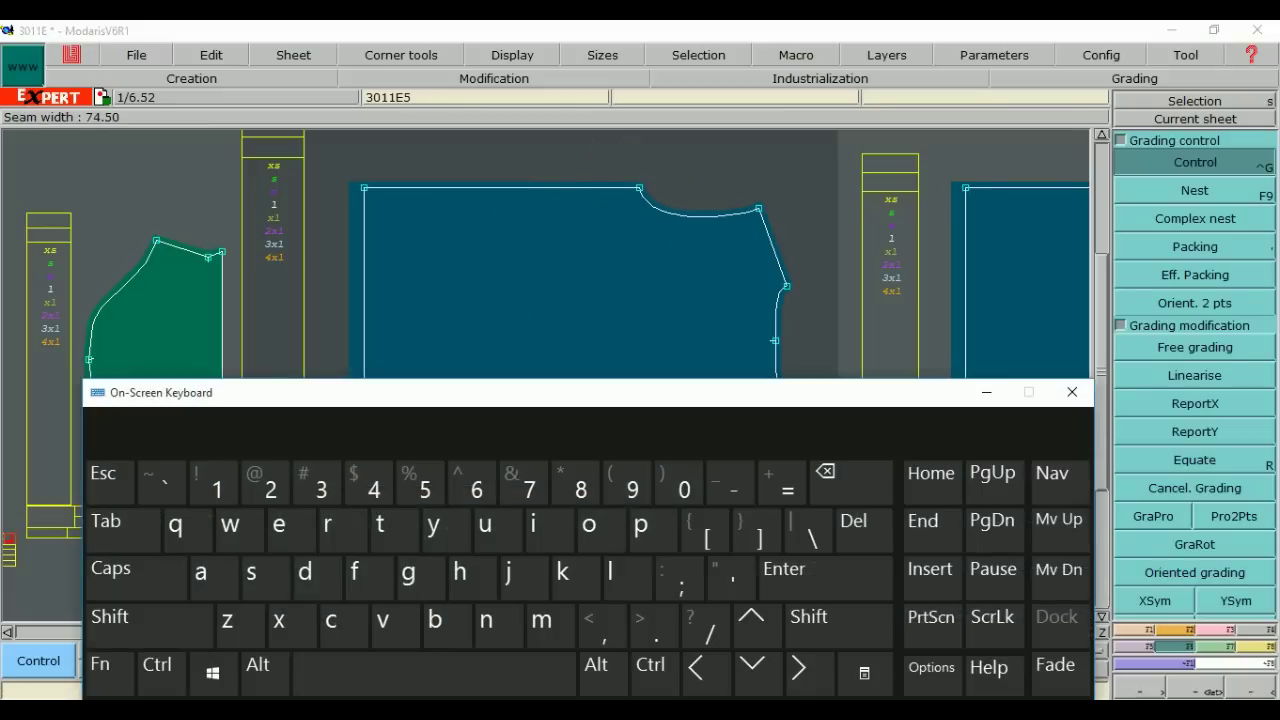
Select all sizes from xs to 4xl and display the back piece's graded nest
left_click(105, 668)
left_click(781, 478)
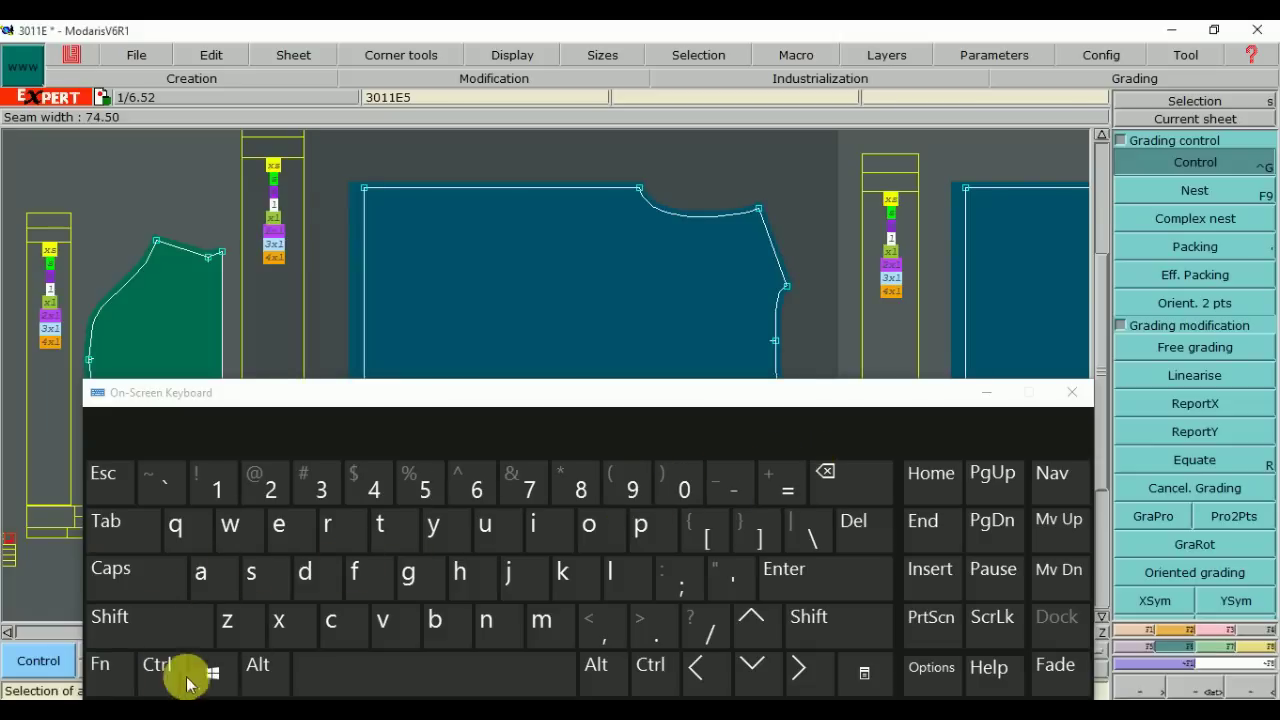
left_click(100, 668)
left_click(617, 472)
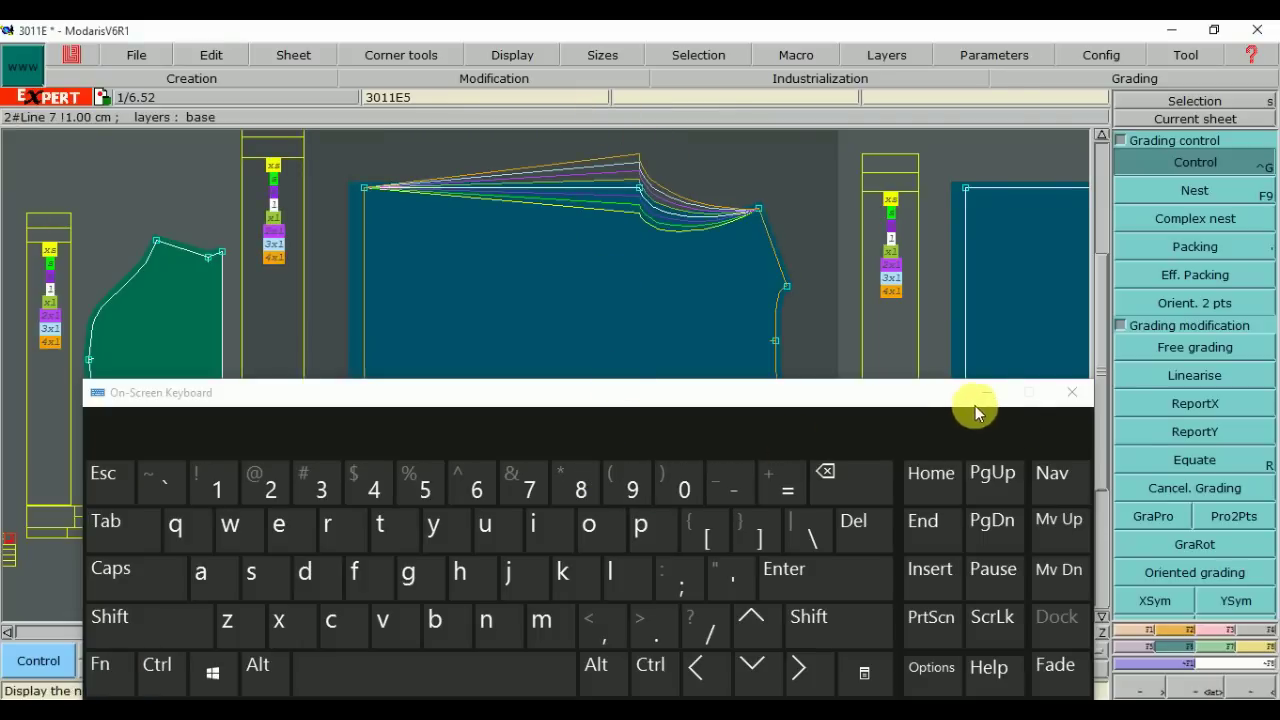
left_click(968, 392)
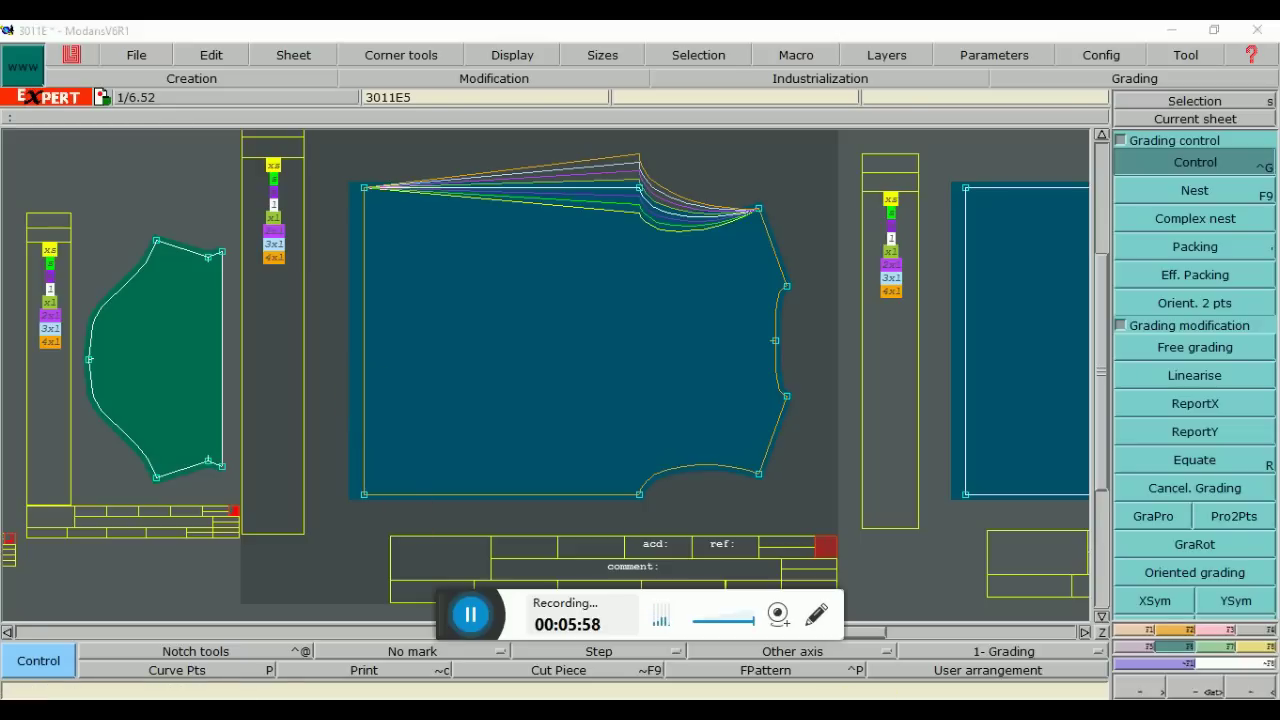
Check the size chart, then copy the upper underarm point's Y grading to the hem corner on the same side seam with ReportY
left_click(847, 610)
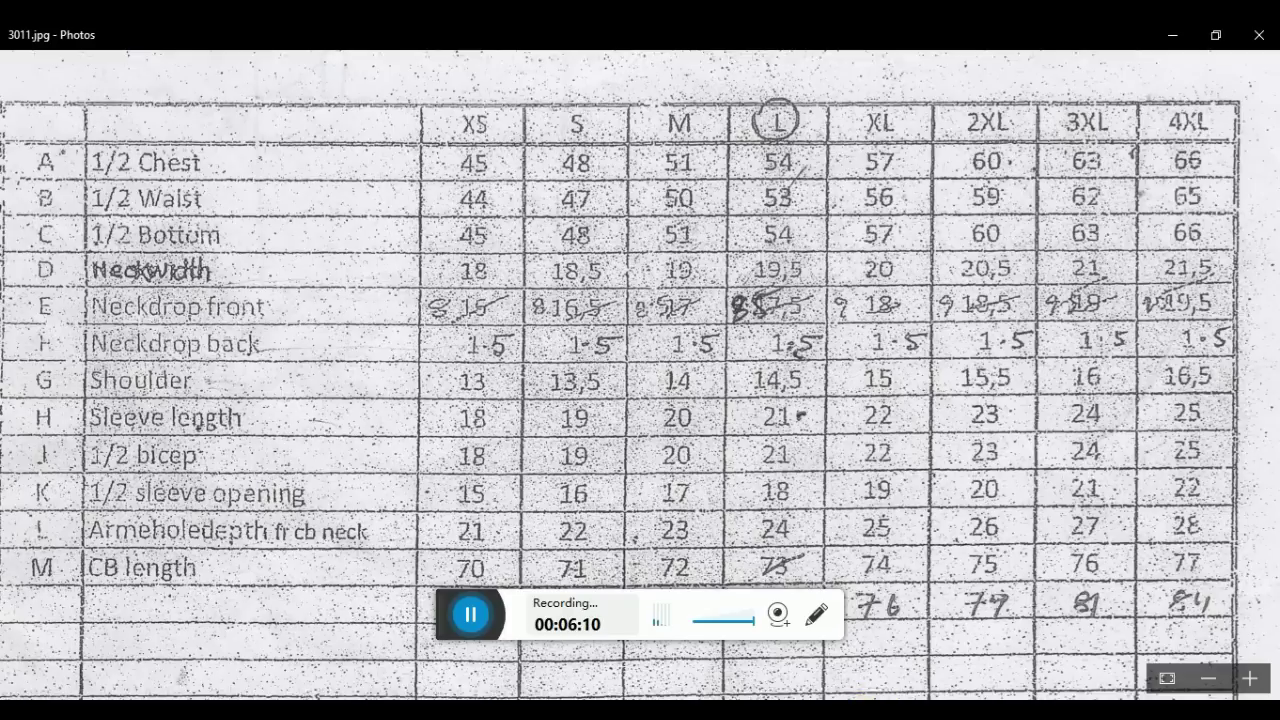
key("alt+Tab")
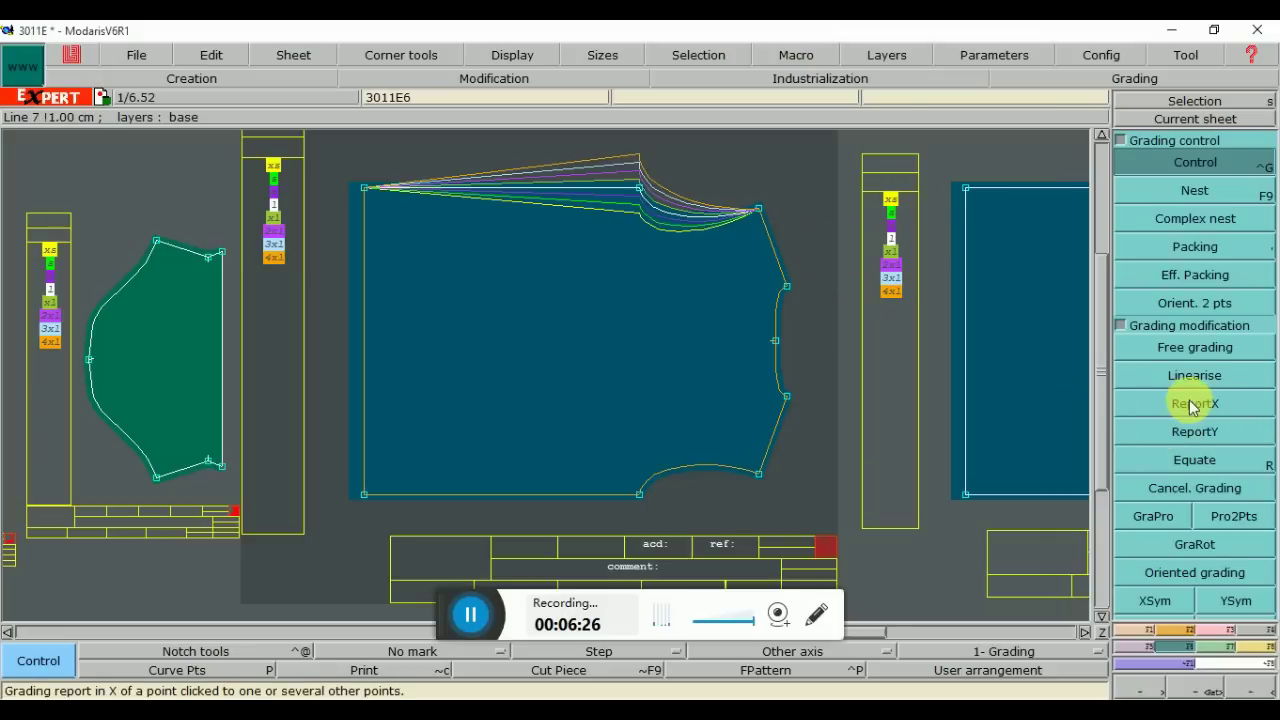
left_click(1188, 437)
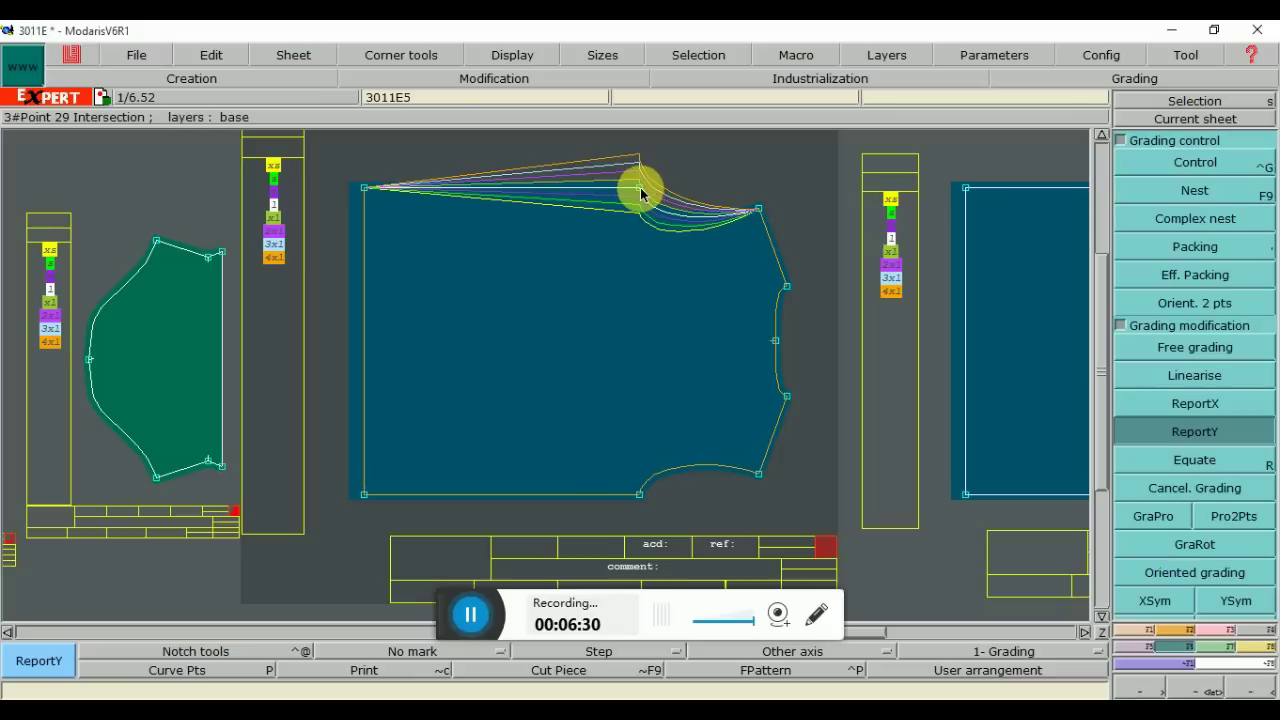
left_click(363, 187)
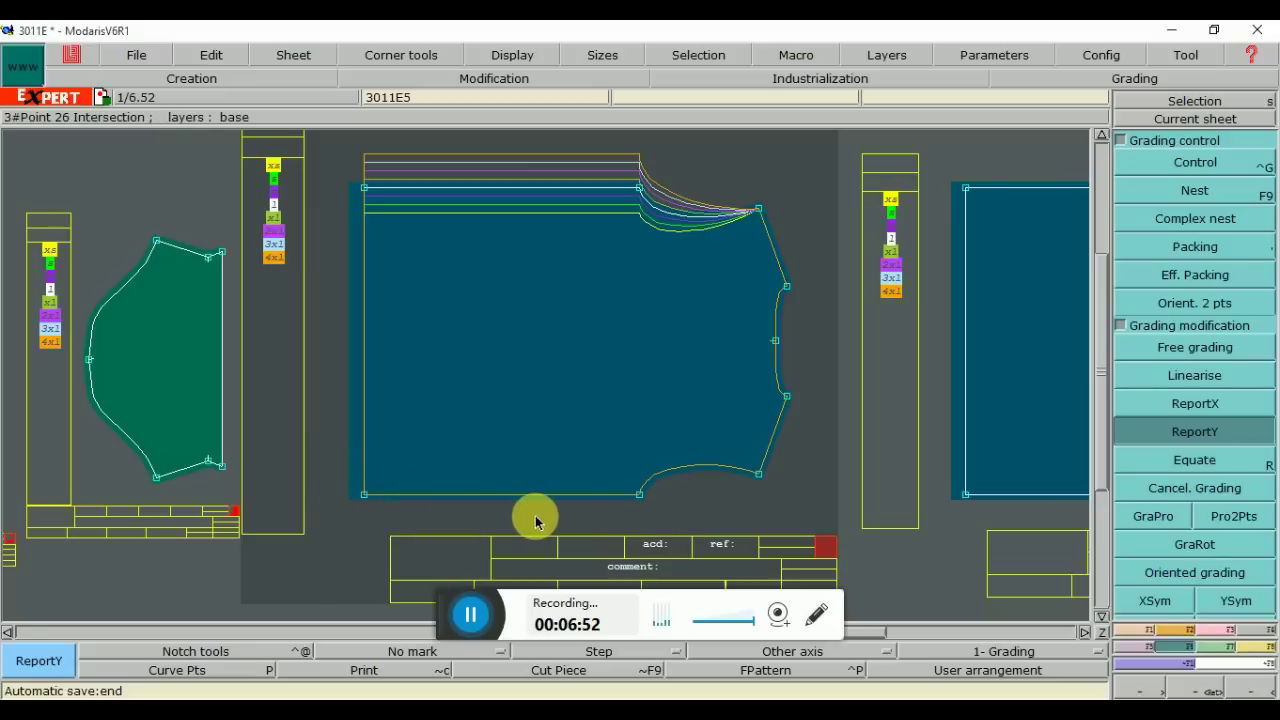
Select the underarm and hem points on the back piece's lower side seam and report the upper underarm point's Y grading to them
left_click(666, 510)
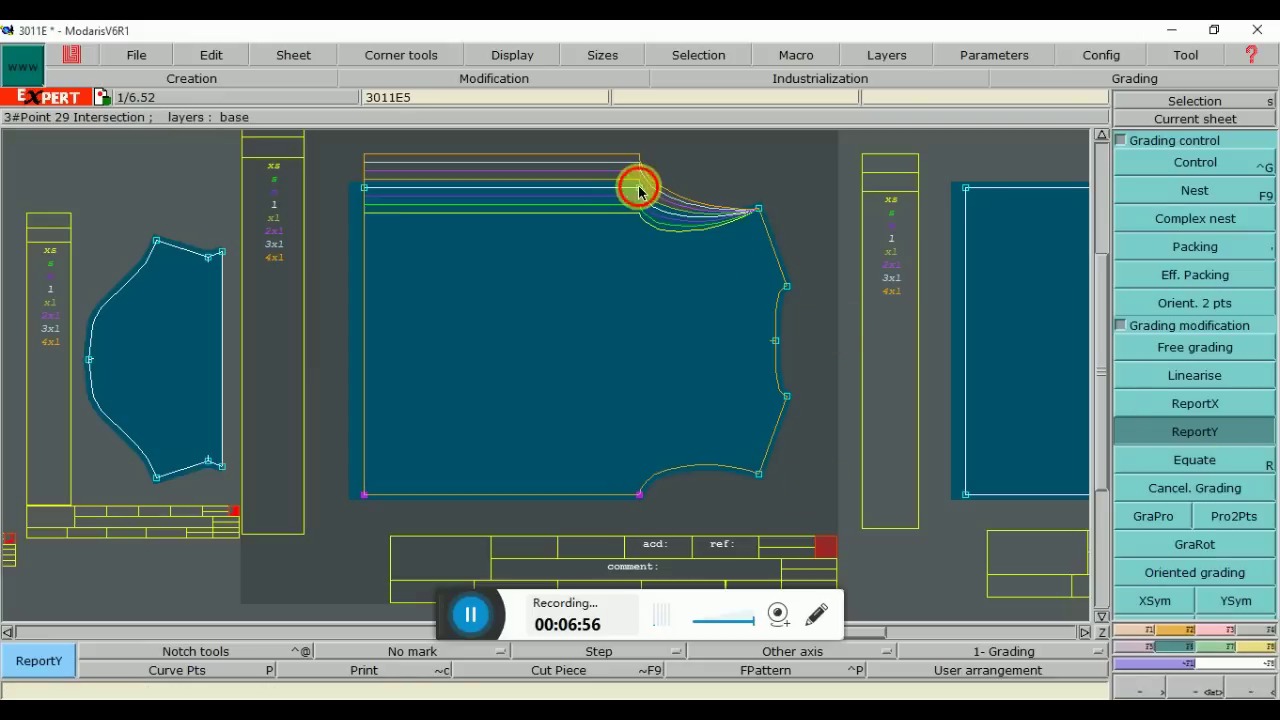
left_click(639, 188)
left_click(639, 494)
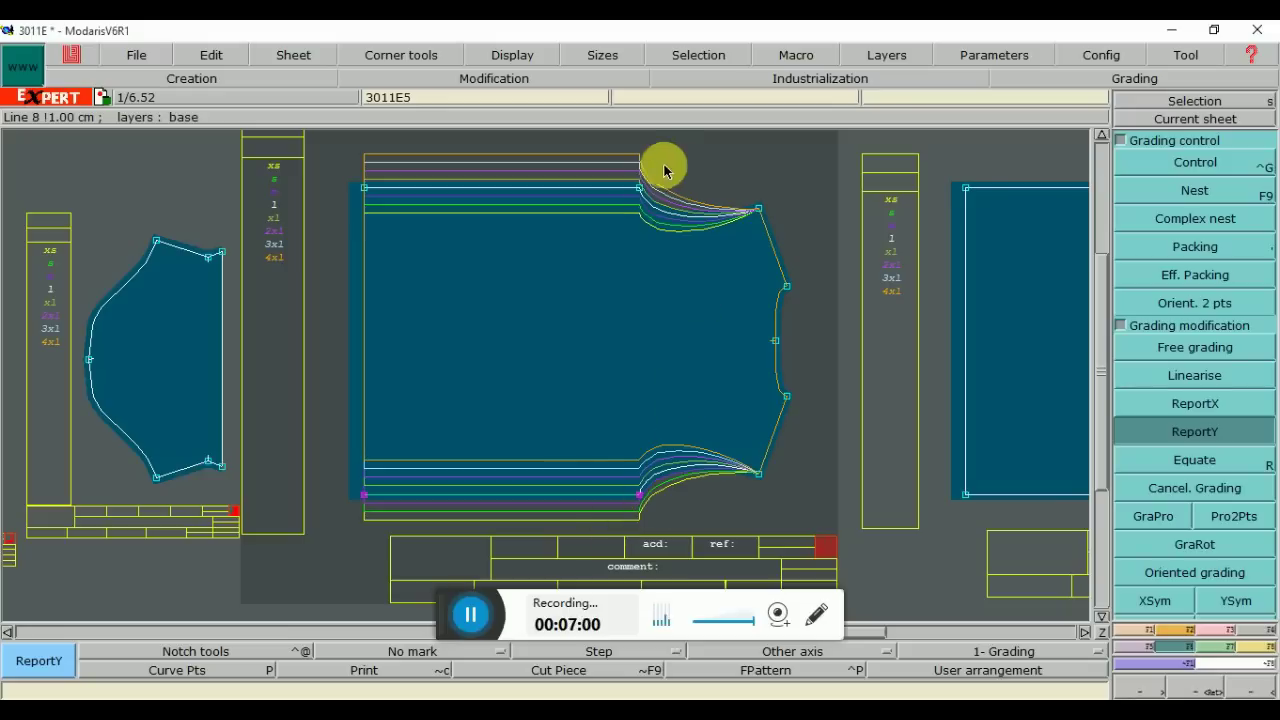
Check the -ddy direction in the Word document's axis diagram, returning to Modaris when done
left_click(578, 700)
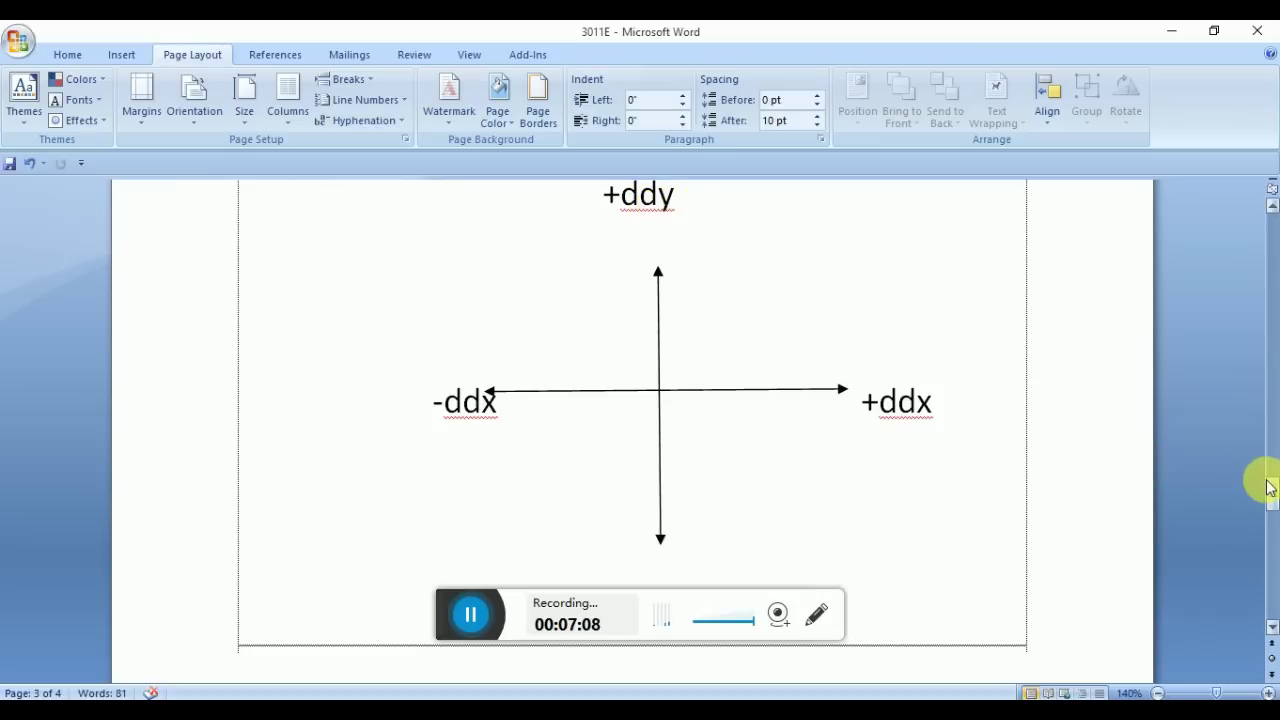
left_click_drag(1272, 487, 1270, 500)
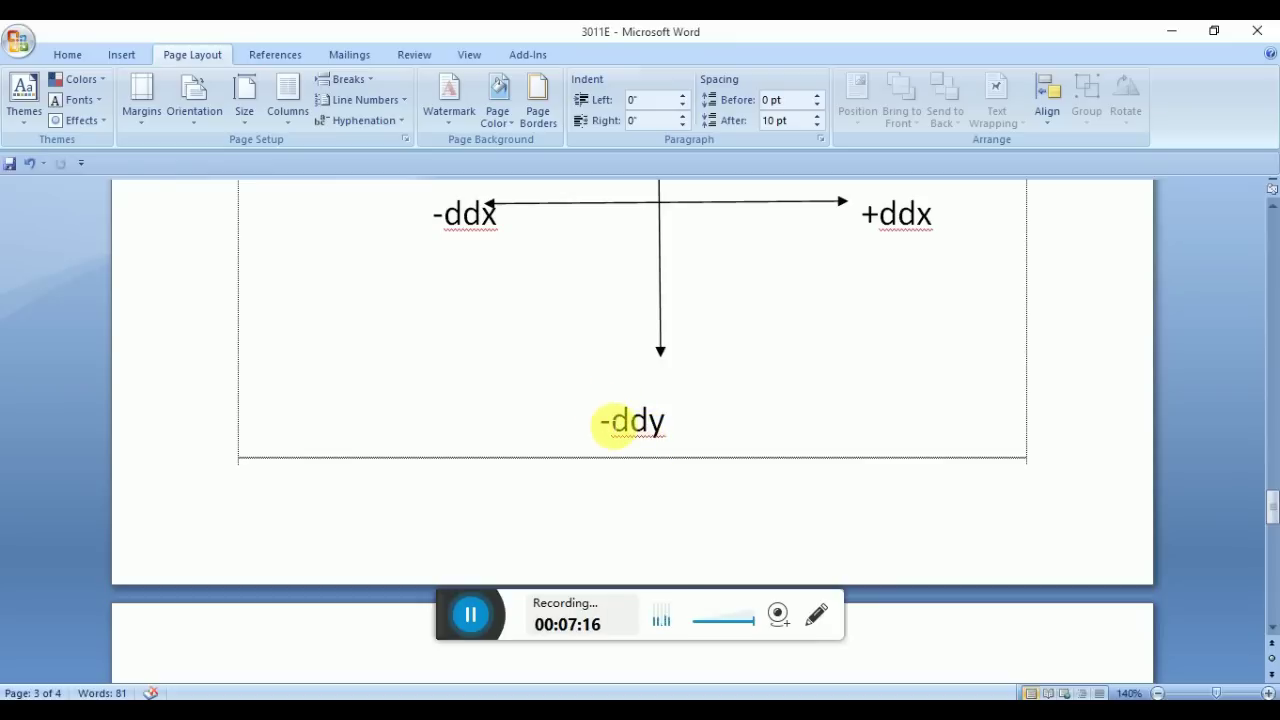
key("alt+Tab")
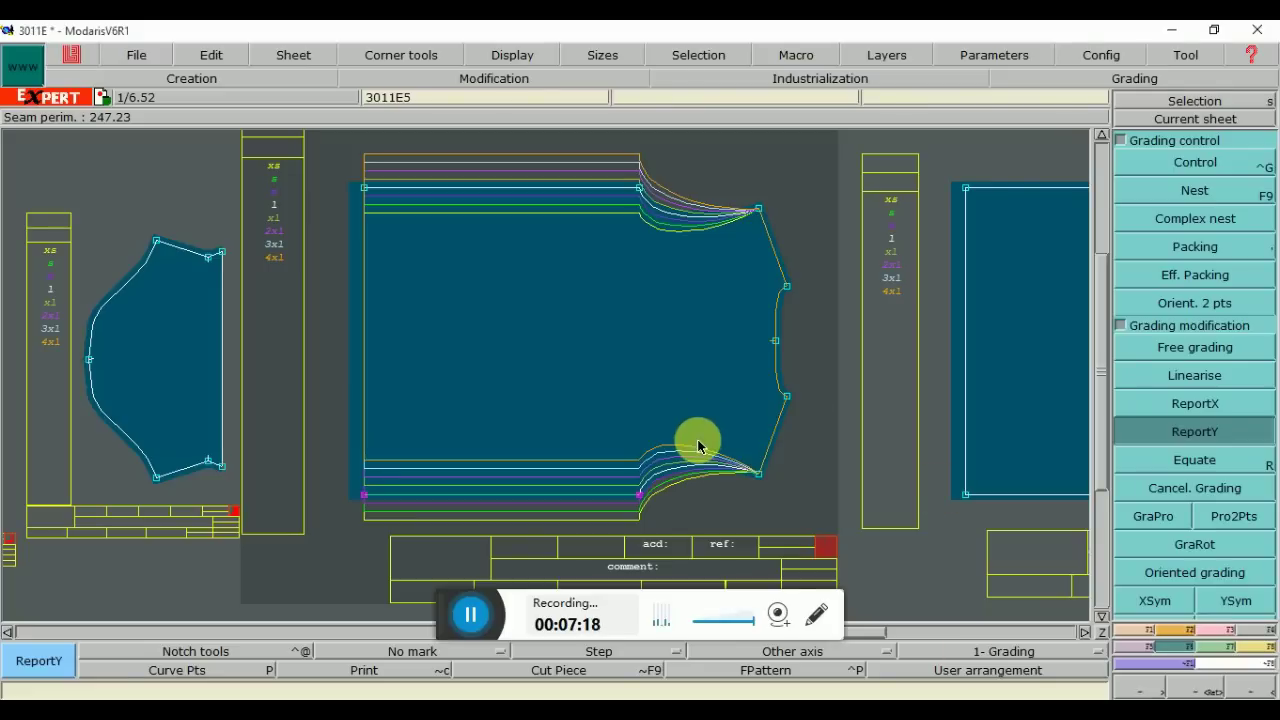
Compare the grading values of the back piece's upper and lower underarm points with the Control command
left_click(1153, 601)
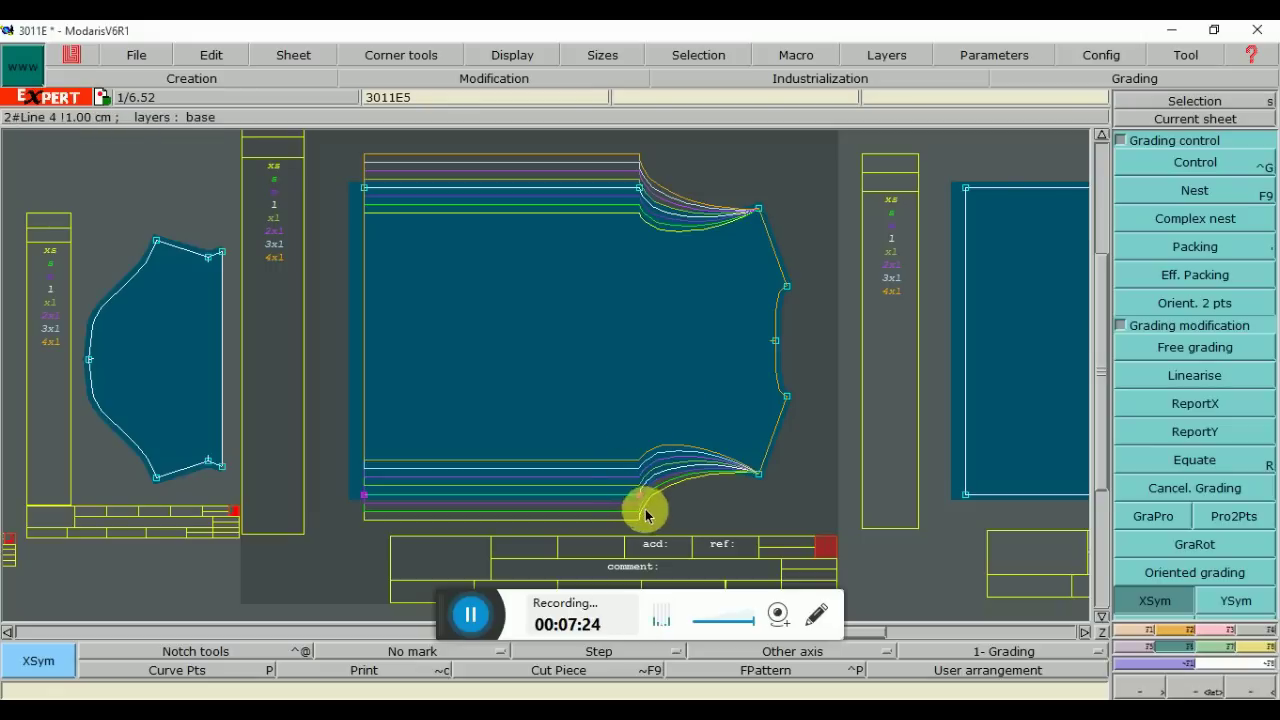
left_click(1185, 172)
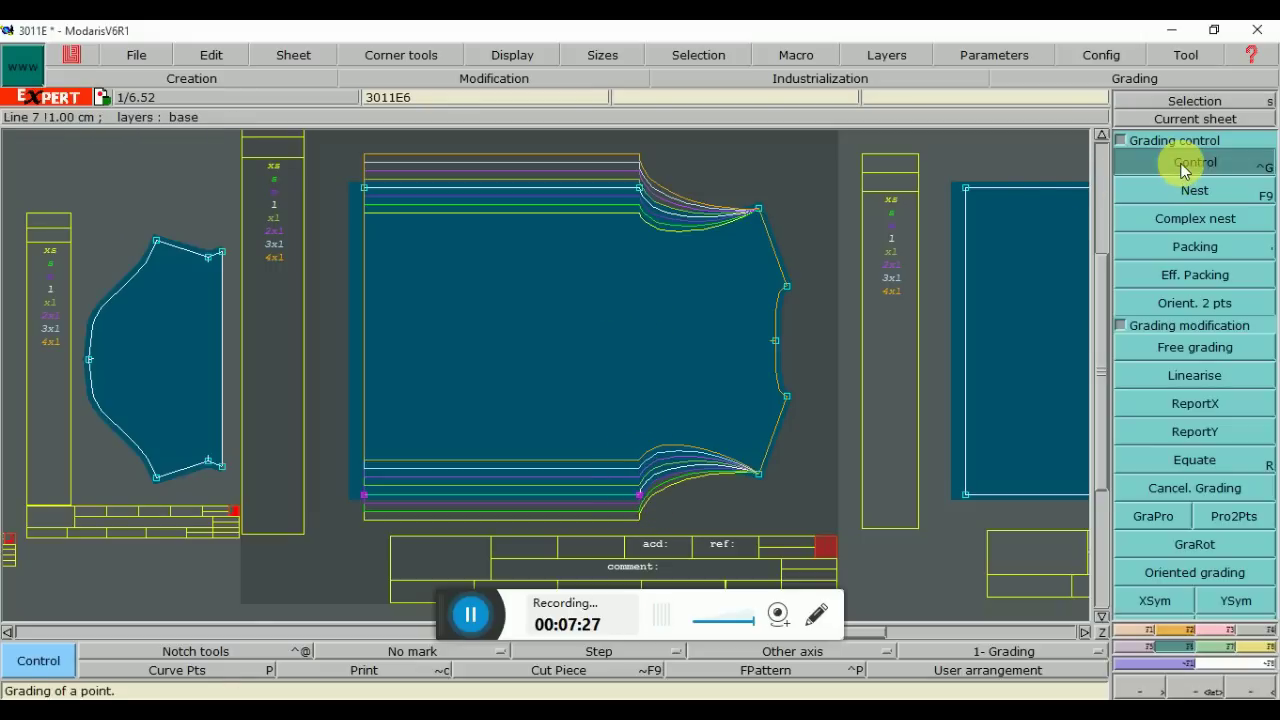
left_click(641, 190)
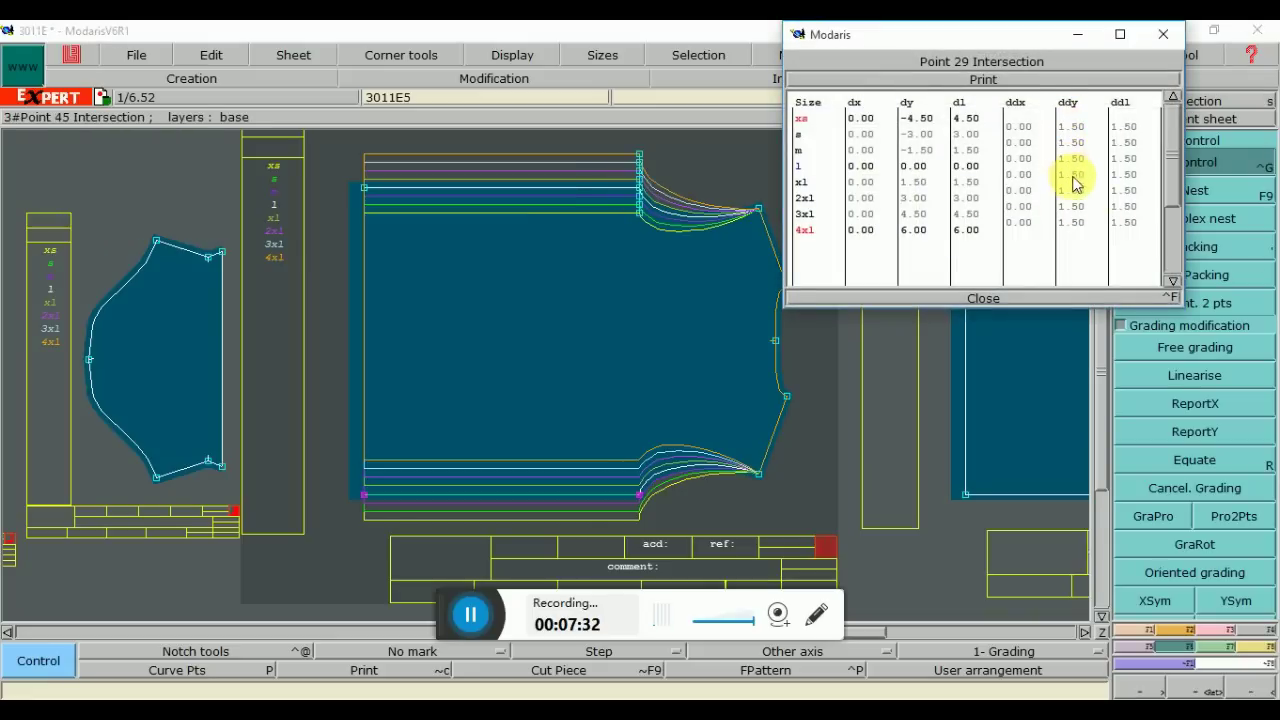
left_click(986, 300)
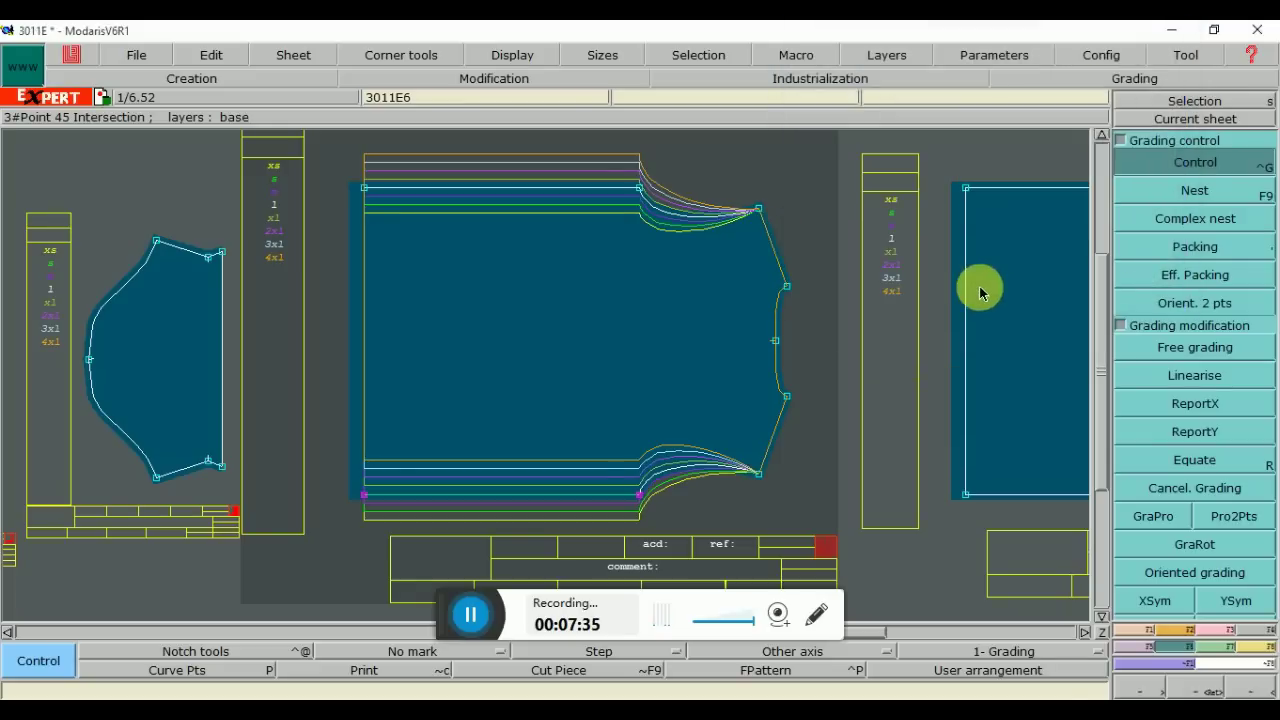
left_click(641, 495)
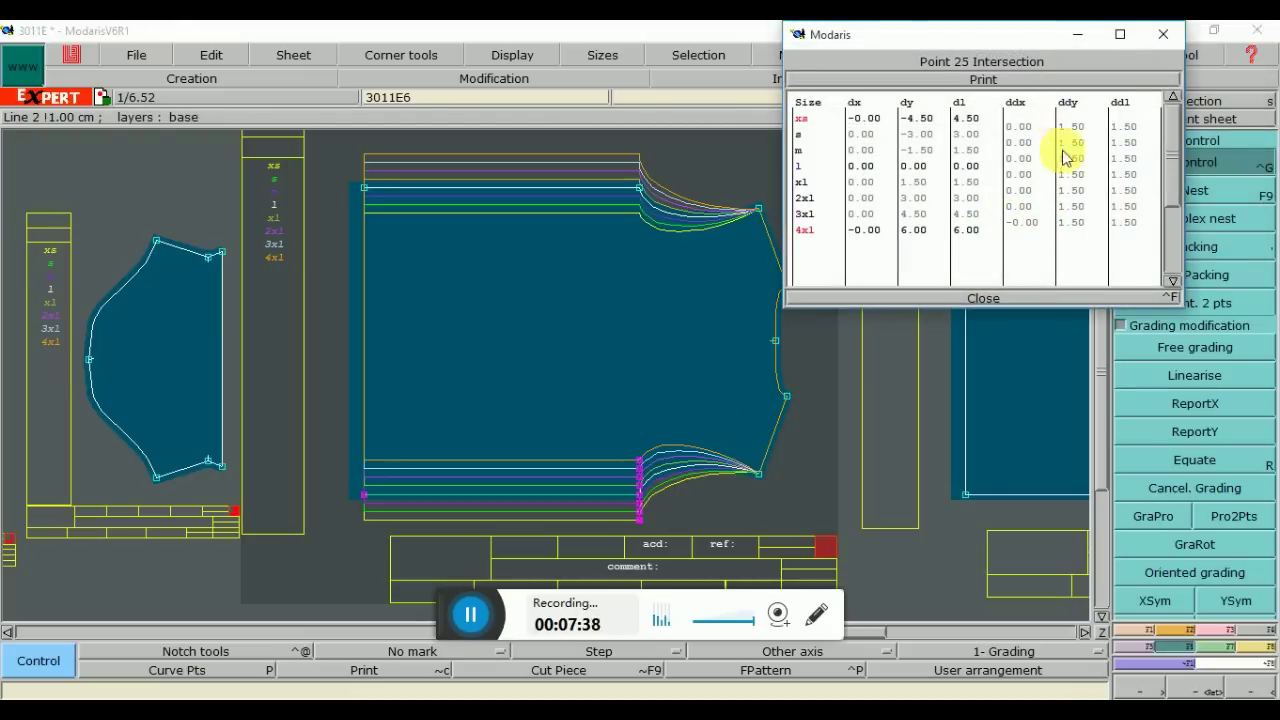
left_click(990, 299)
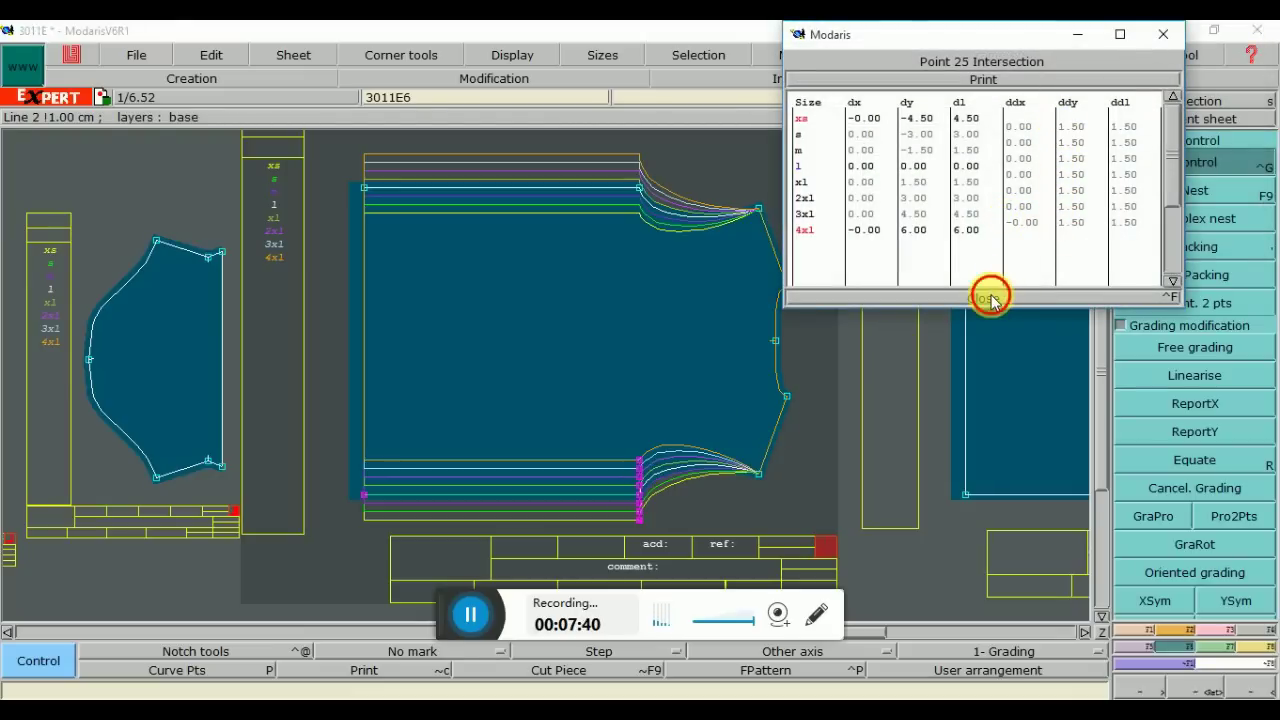
Reverse the Y grading of the selected lower underarm and hem points with XSym, checking the result in the lower underarm point's grading table
left_click(1140, 604)
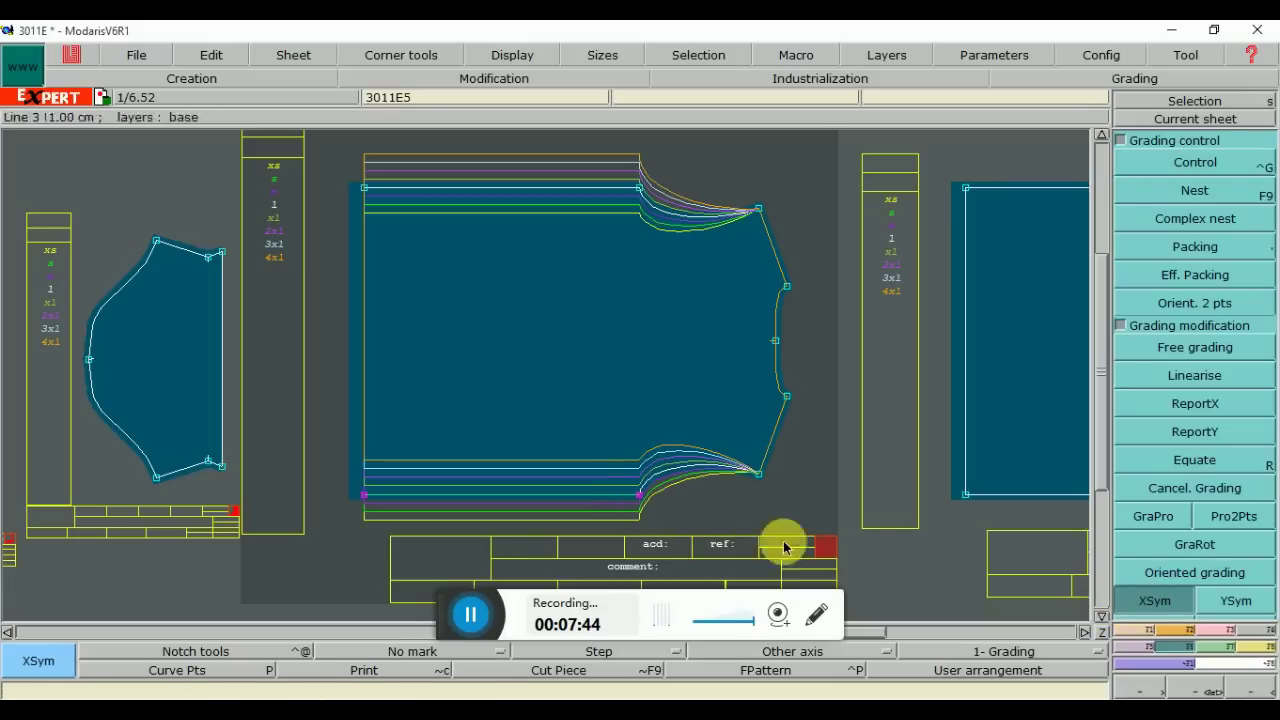
left_click(640, 499)
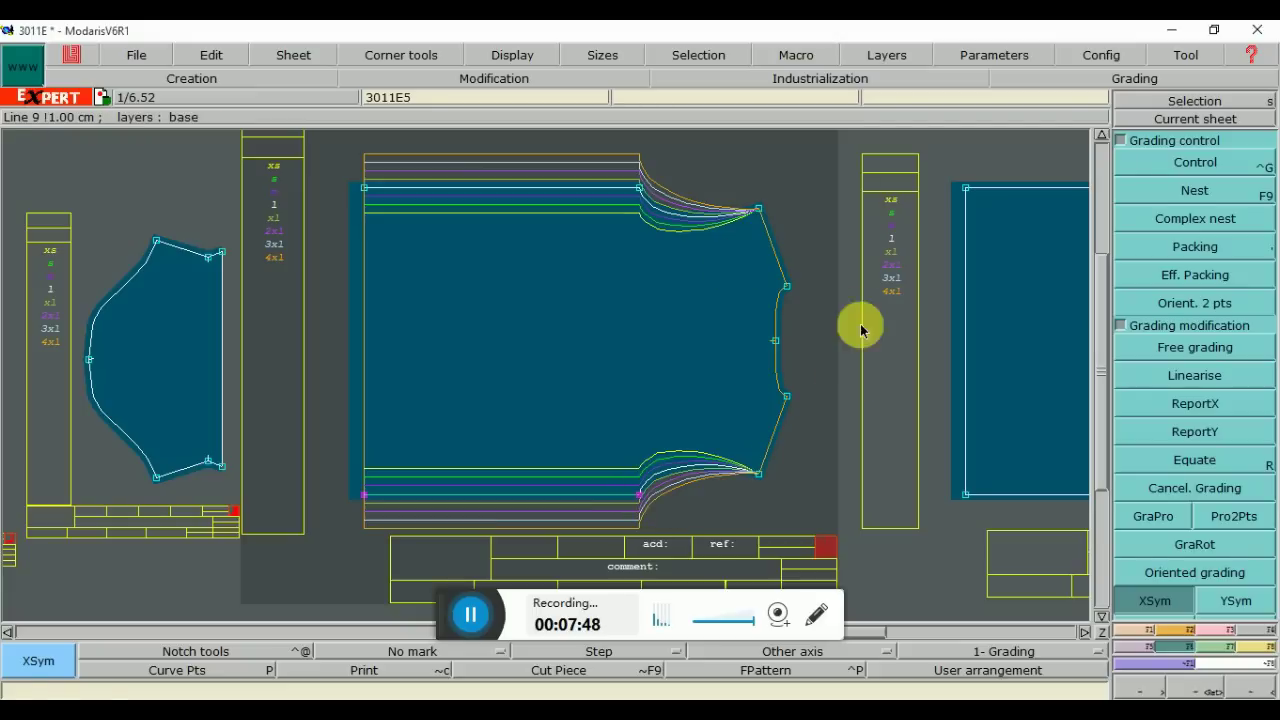
left_click(1165, 164)
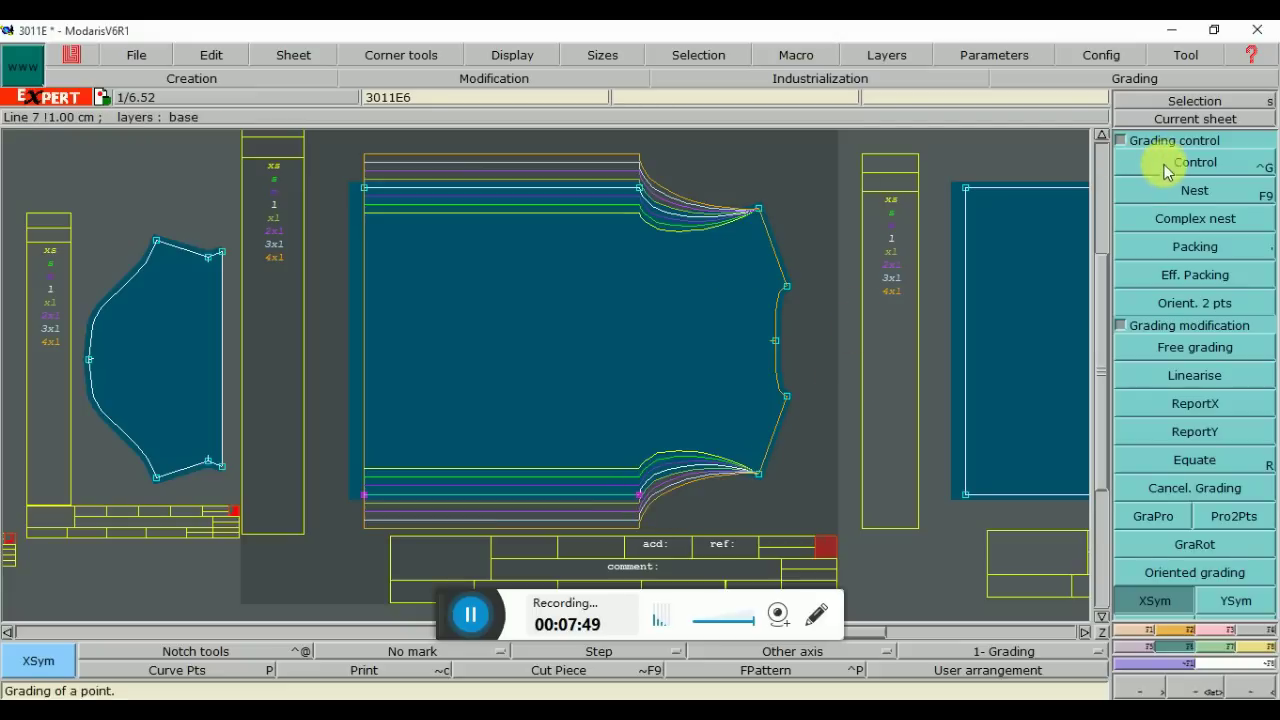
left_click(639, 495)
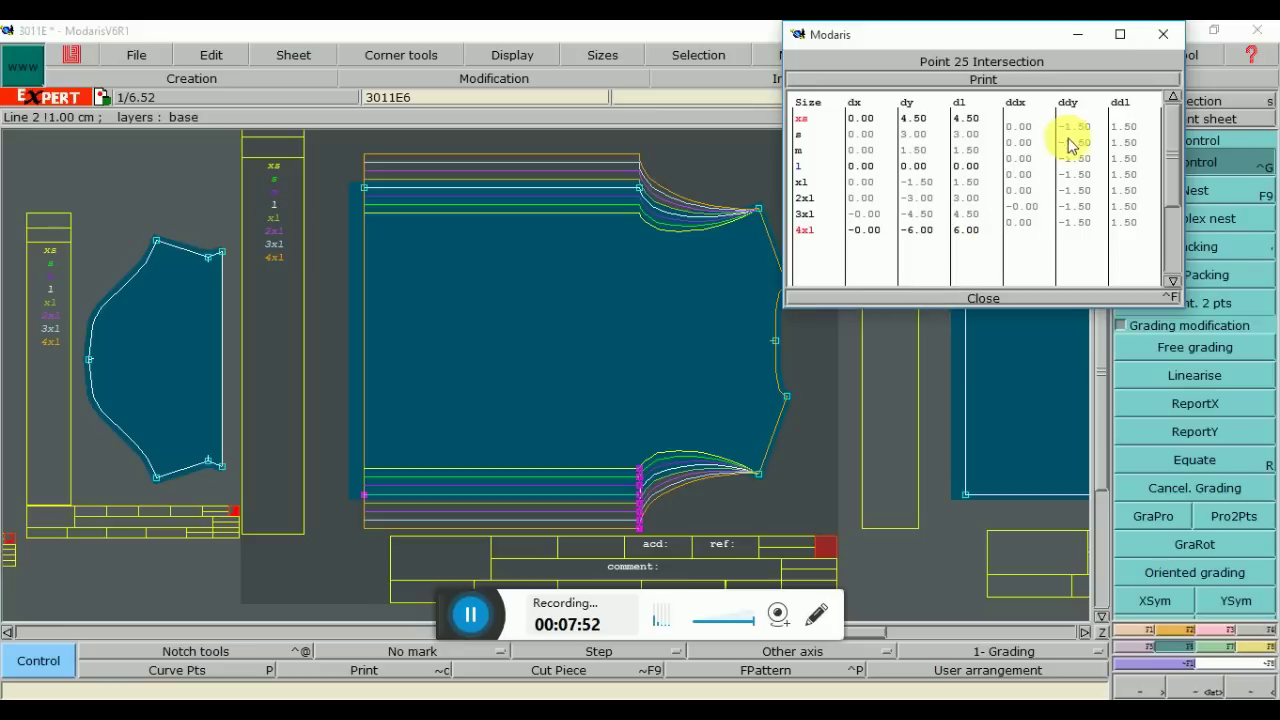
left_click(985, 298)
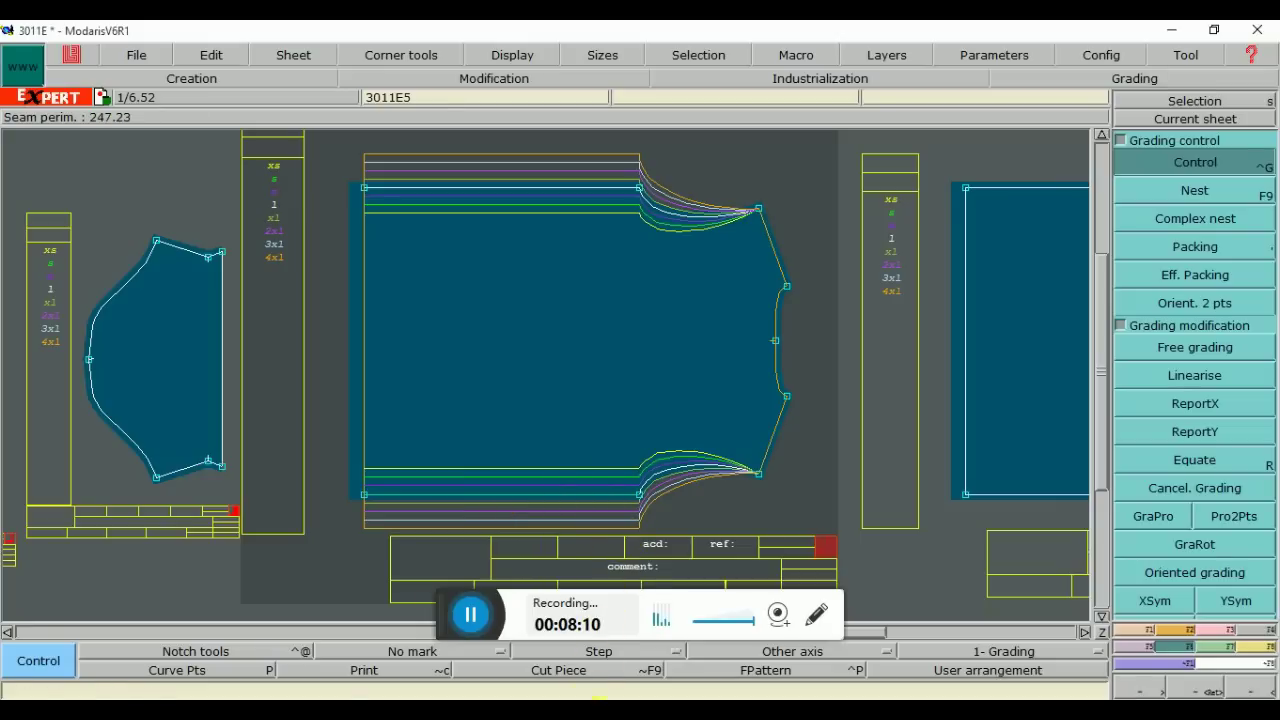
Find the shoulder increments in the Word document and examine the shoulder-to-shoulder measurements in the Modaris.jpg size chart
left_click(565, 640)
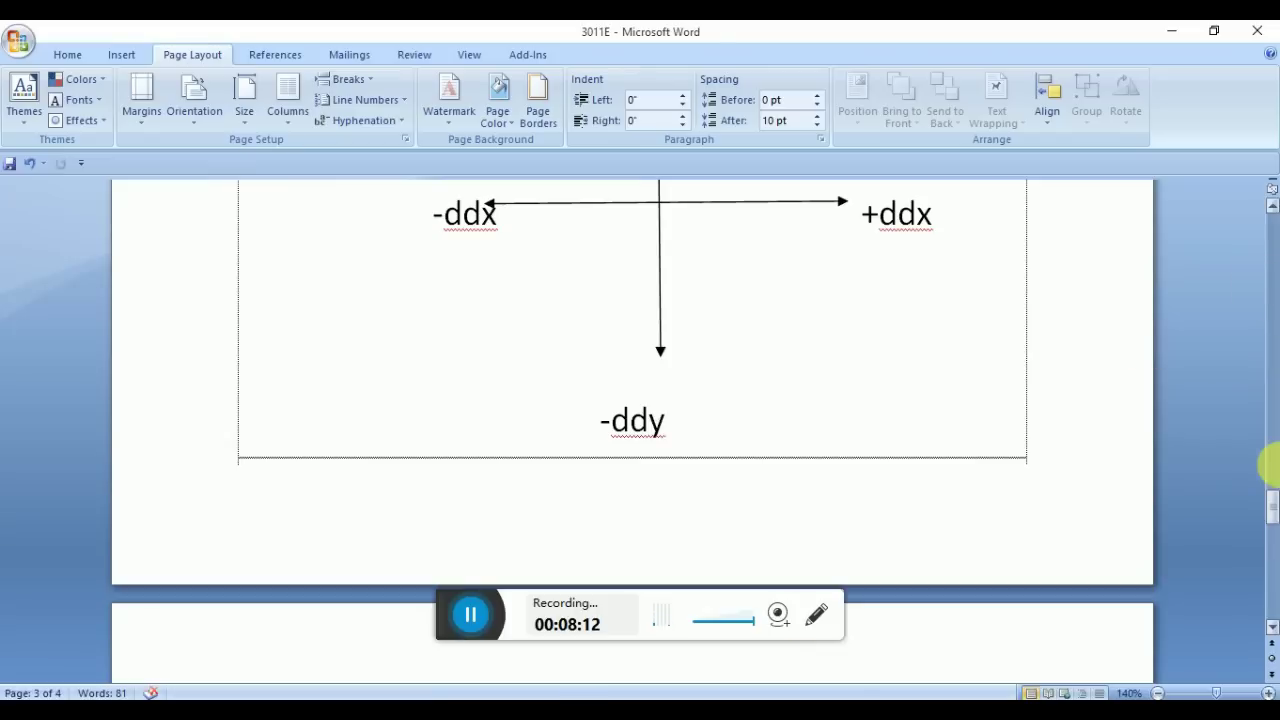
left_click_drag(1272, 505, 1262, 262)
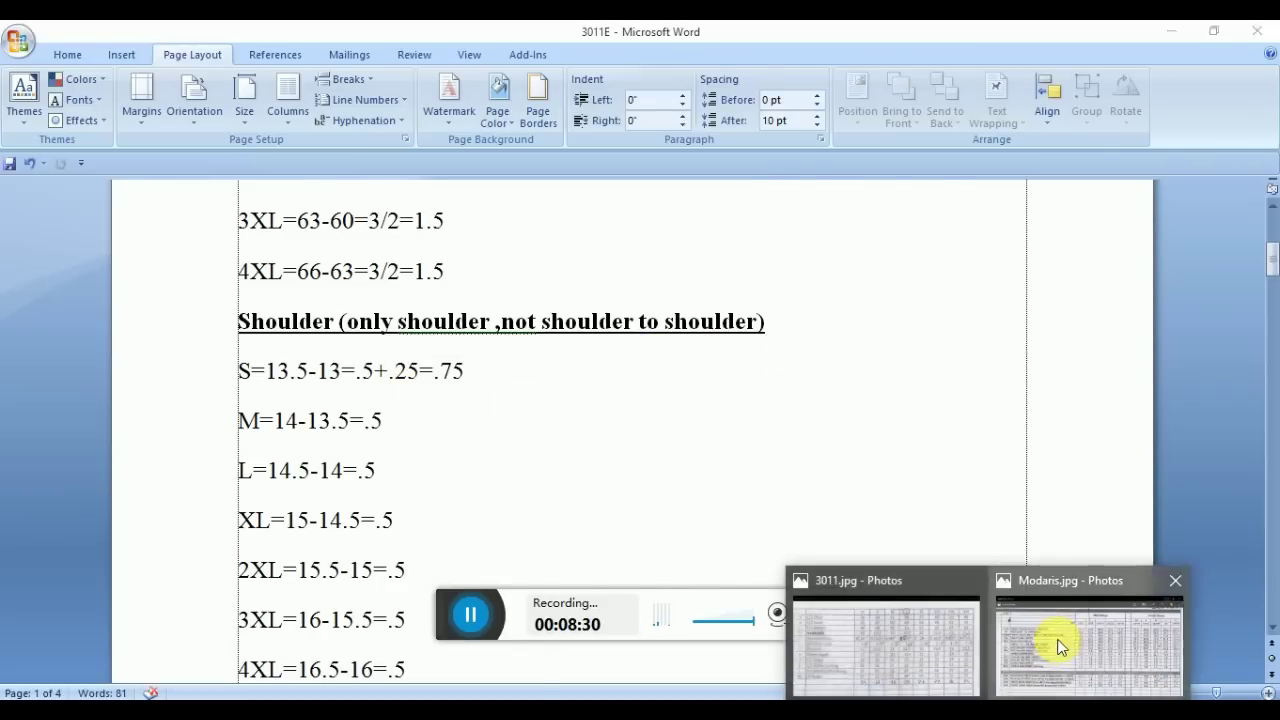
left_click(1058, 643)
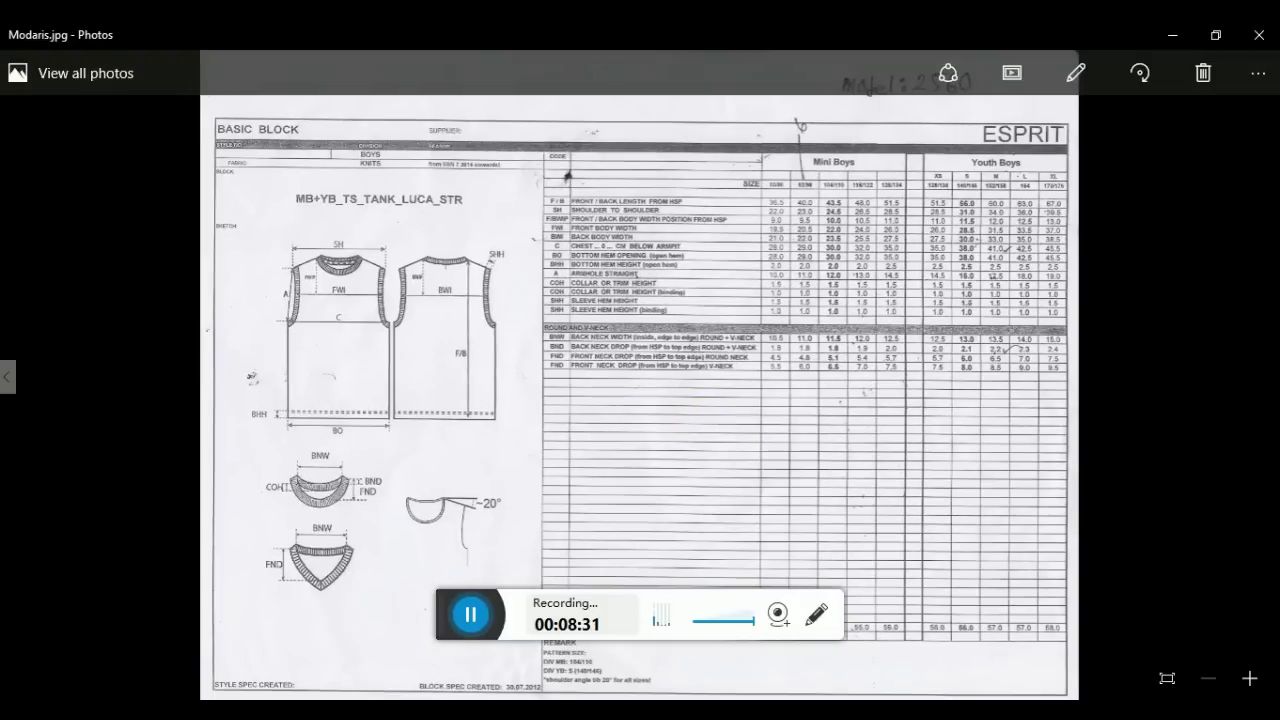
left_click(1250, 679)
left_click(1250, 679)
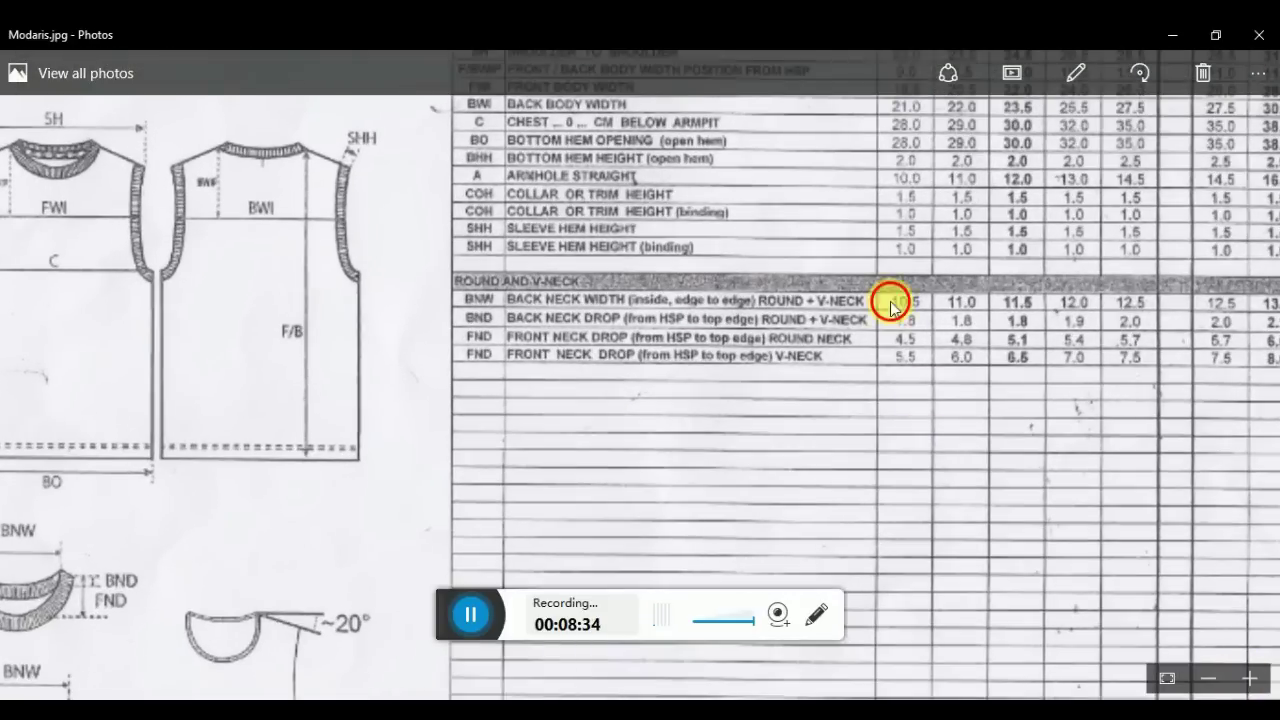
left_click_drag(889, 297, 630, 487)
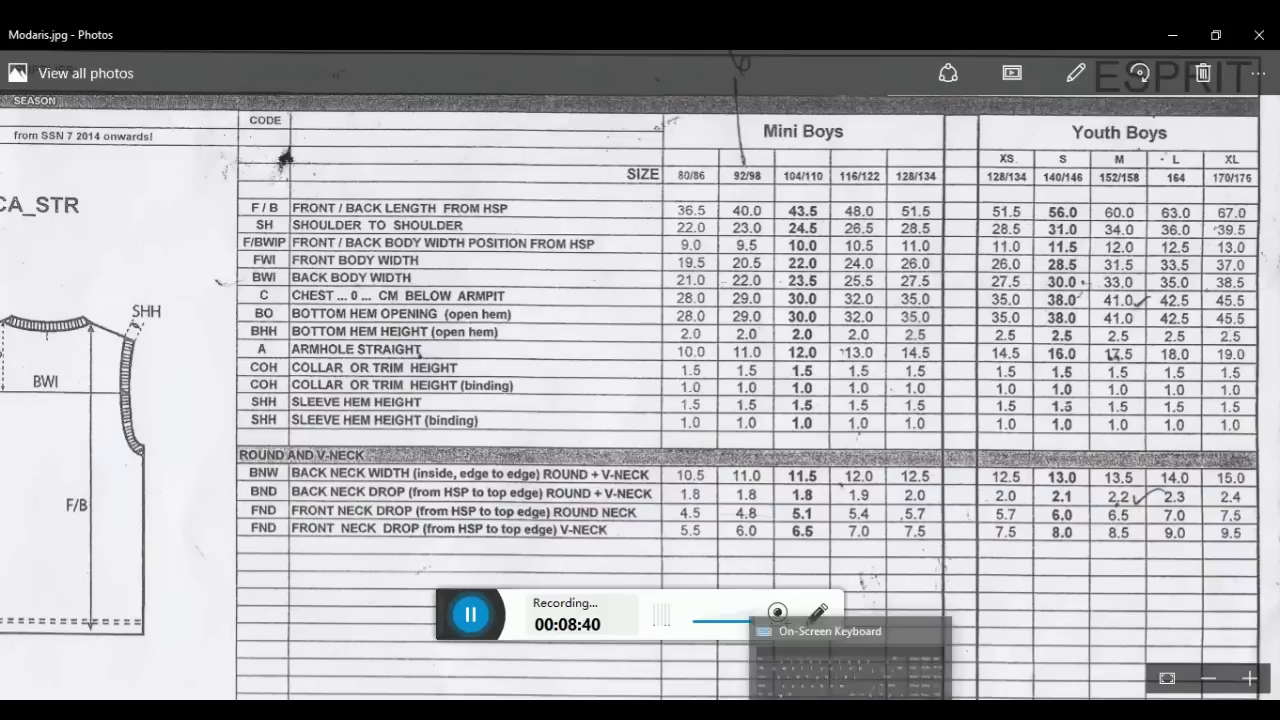
Examine the shirt sketches and shoulder row in 3011.jpg and compare them with the shoulder increments in the Word document
left_click(909, 647)
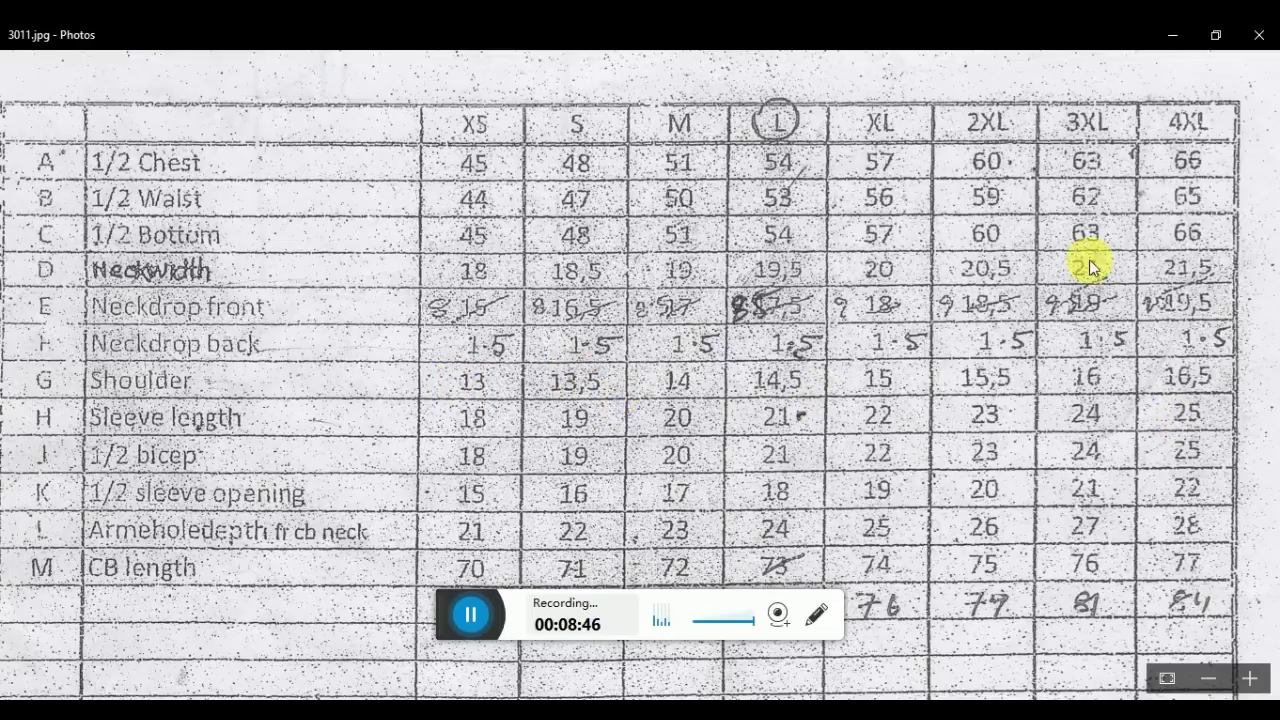
scroll(829, 330, "up", 5)
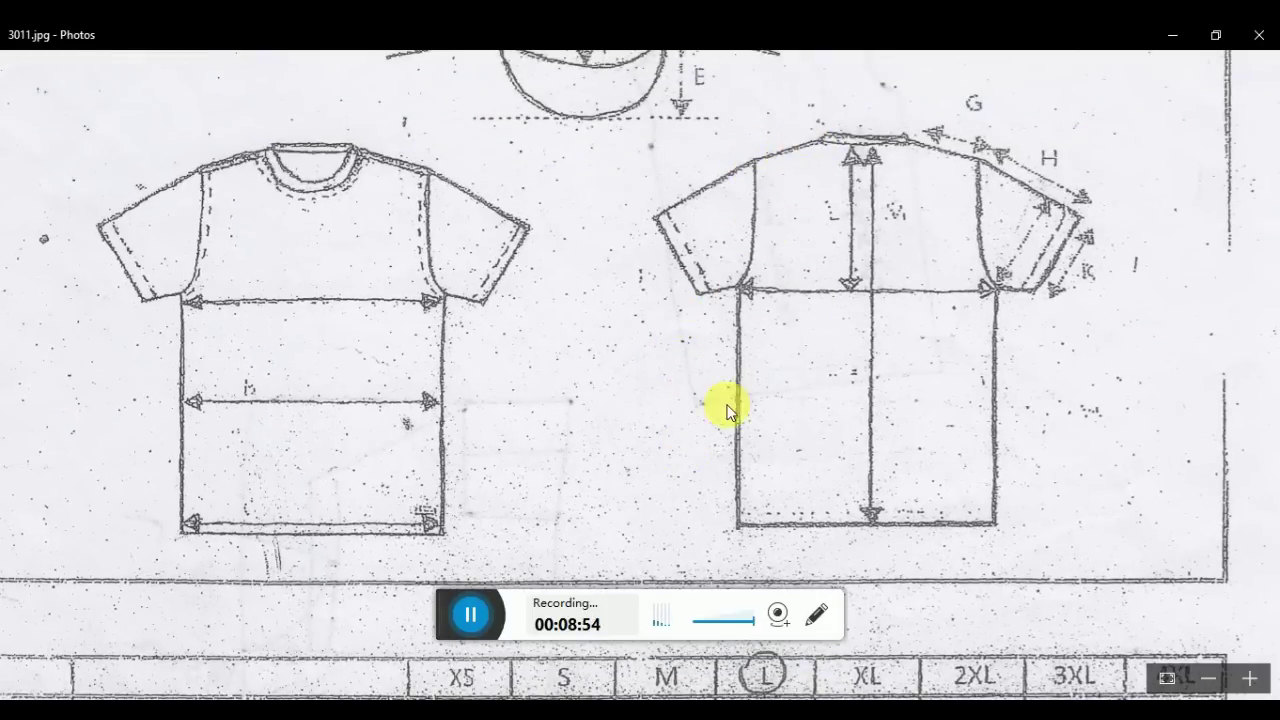
scroll(723, 405, "down", 5)
scroll(704, 324, "down", 3)
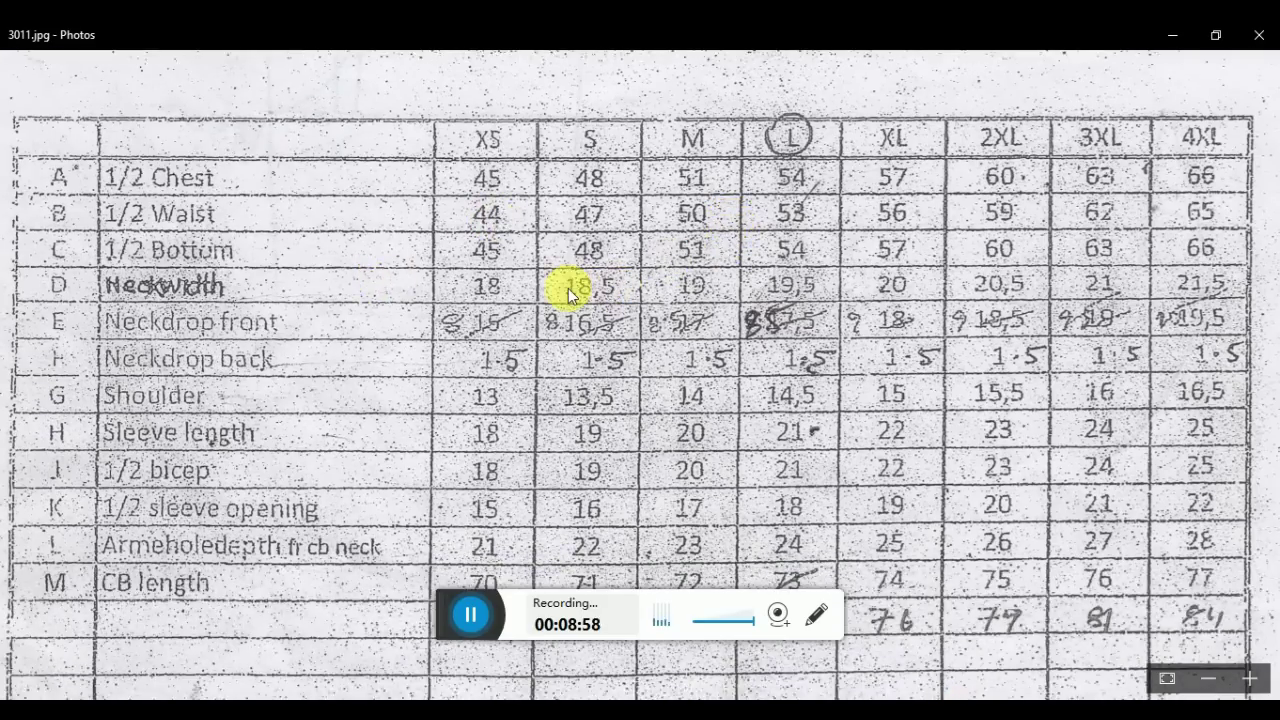
key("alt+Tab")
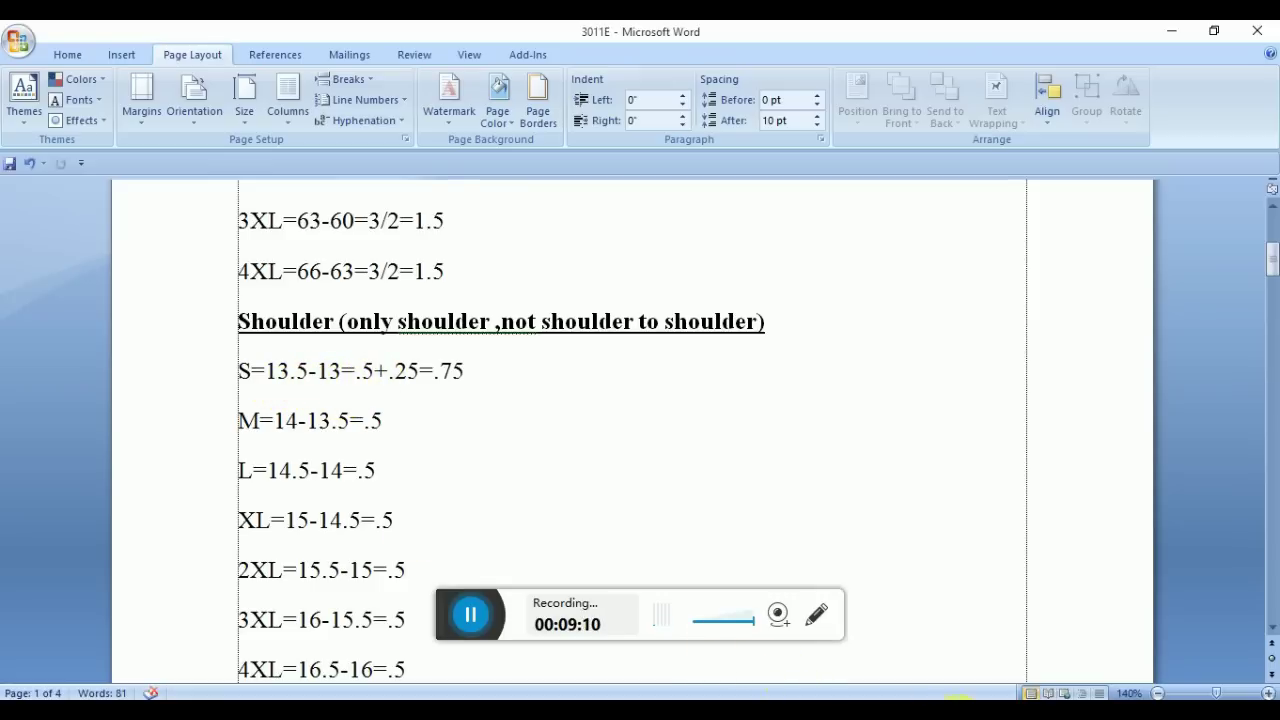
left_click(903, 634)
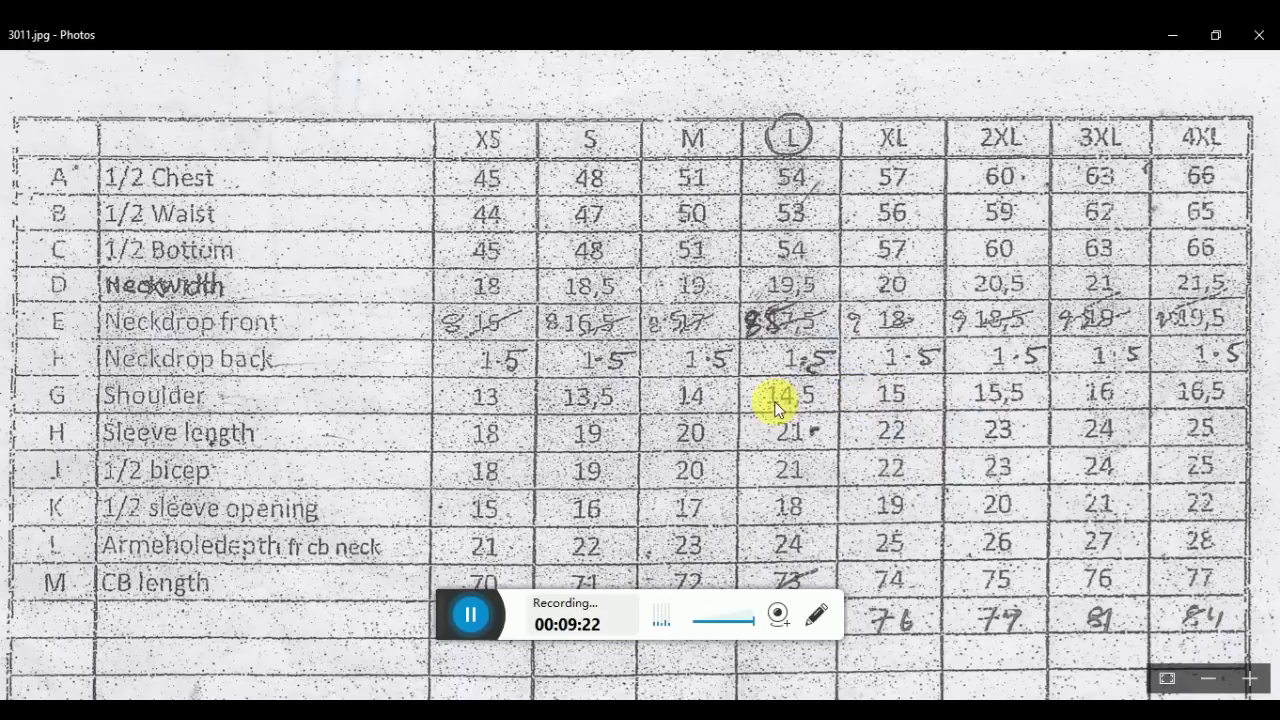
key("alt+Tab")
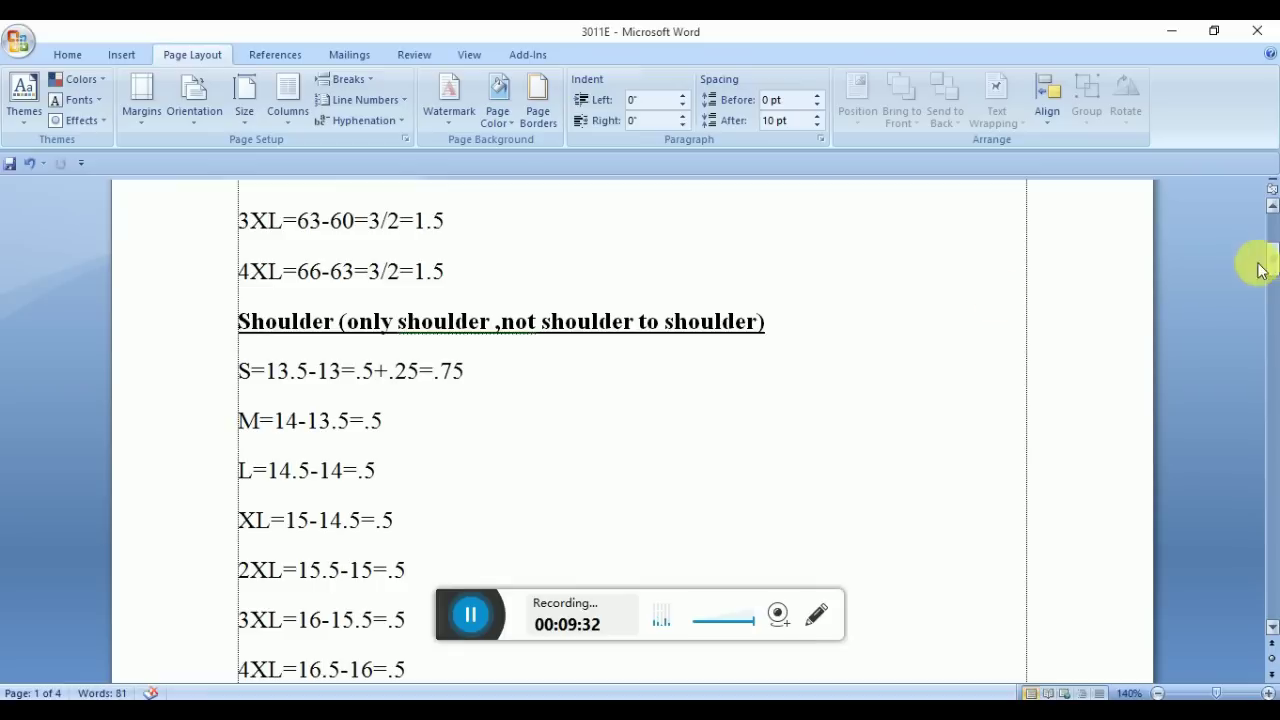
Compare the neck width increments in the Word document with the neck width row in 3011.jpg, ending back in Modaris
left_click_drag(1270, 262, 1274, 290)
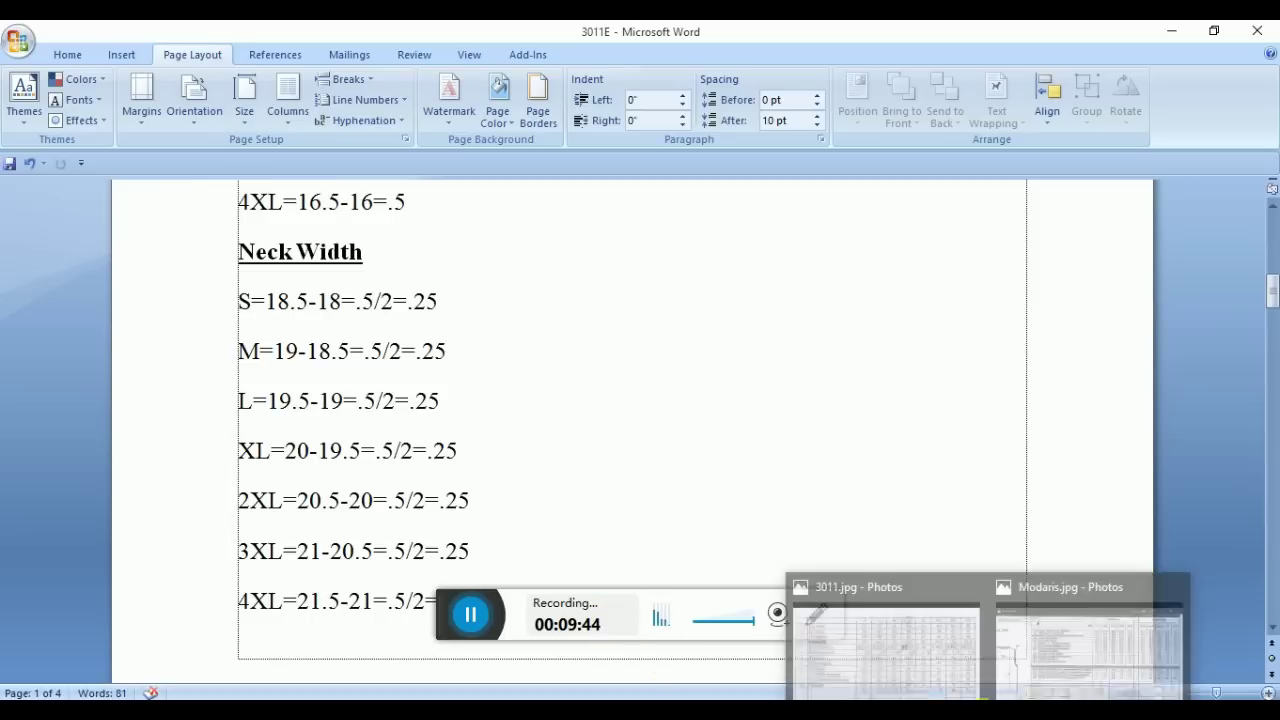
left_click(919, 659)
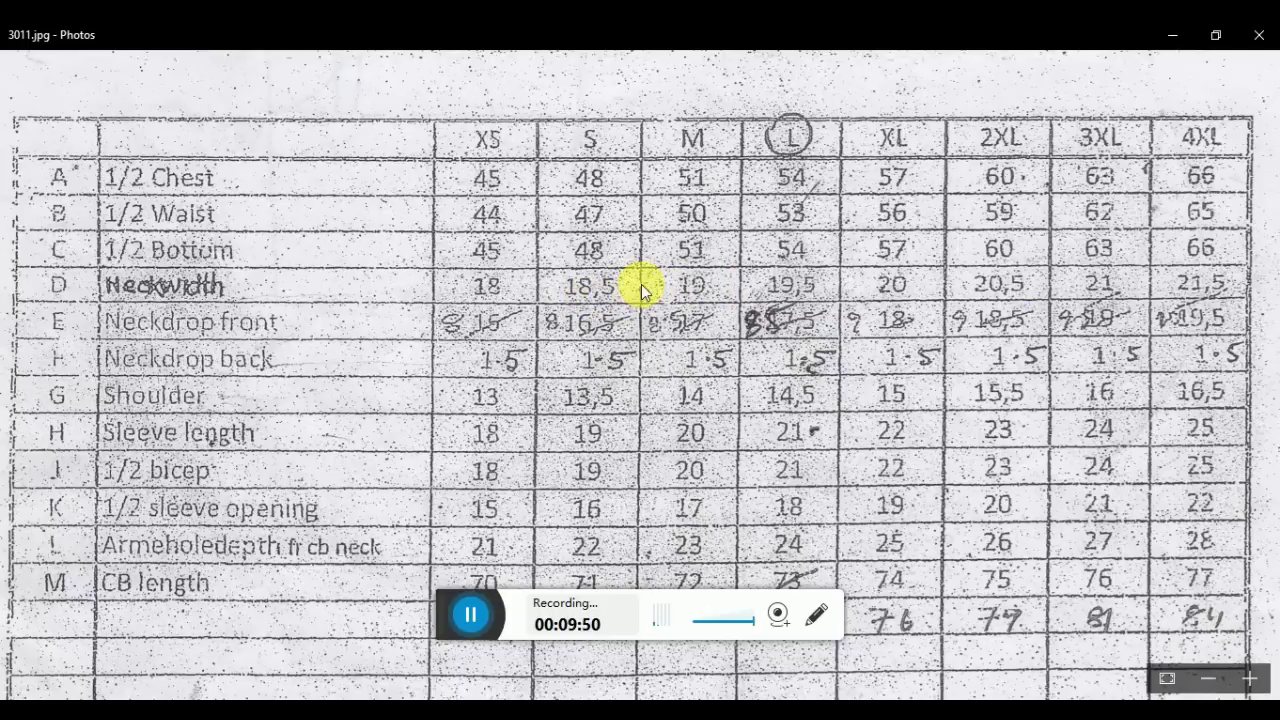
key("alt+Tab")
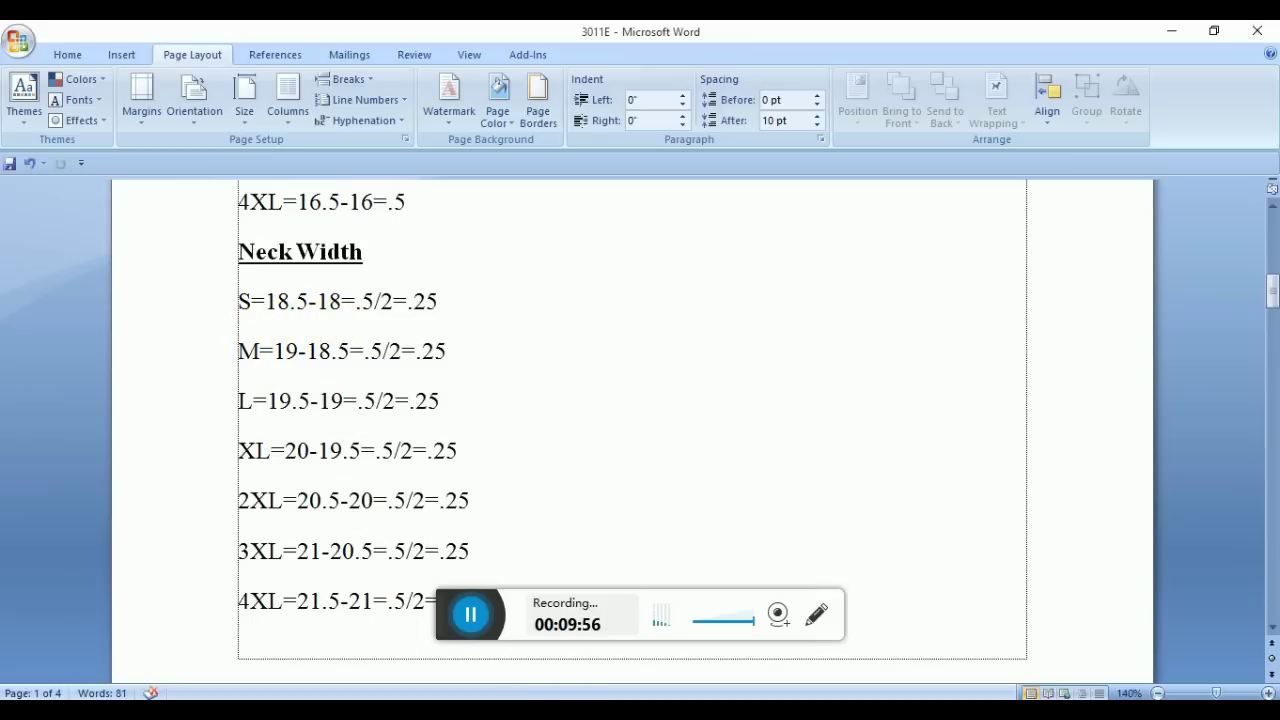
left_click(914, 660)
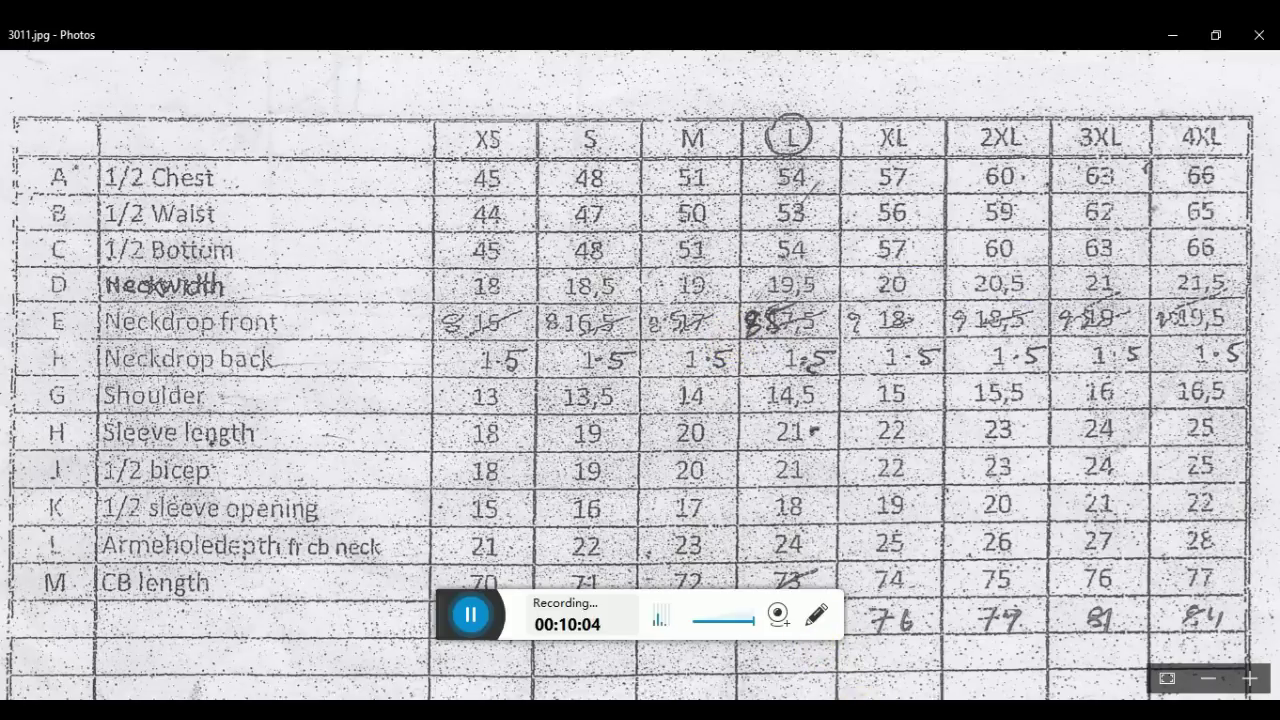
mouse_move(988, 717)
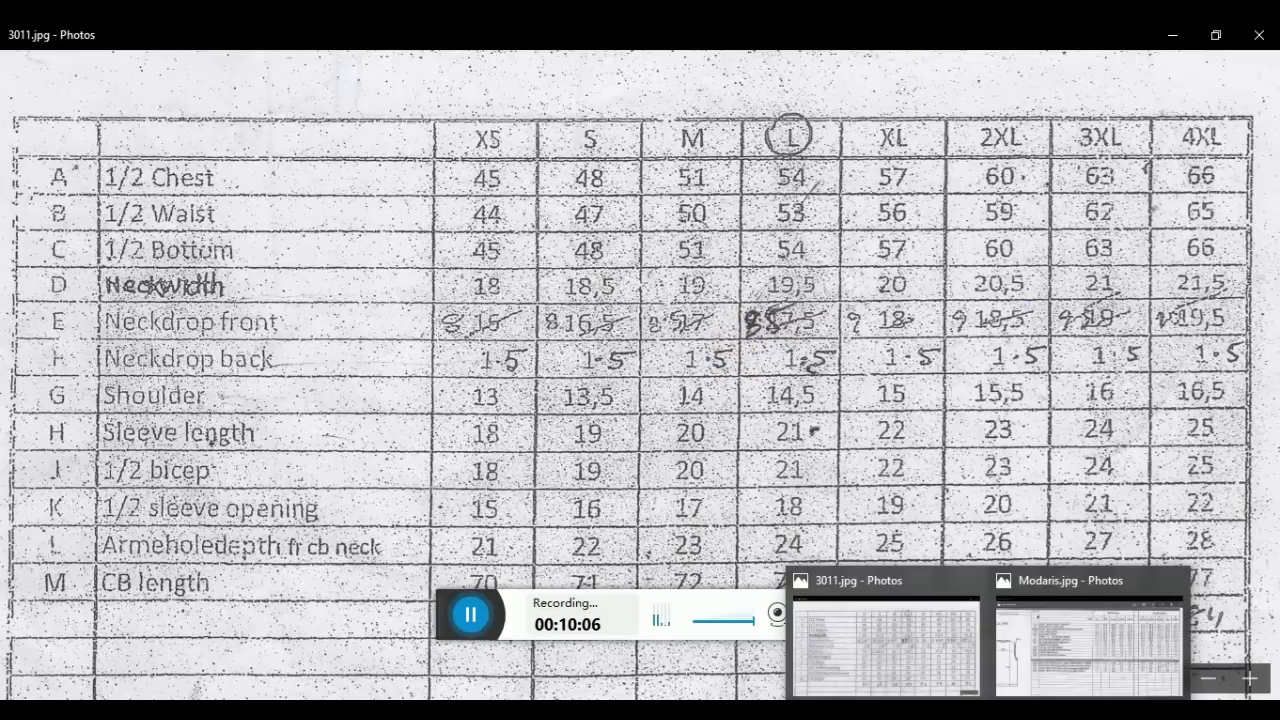
left_click(940, 712)
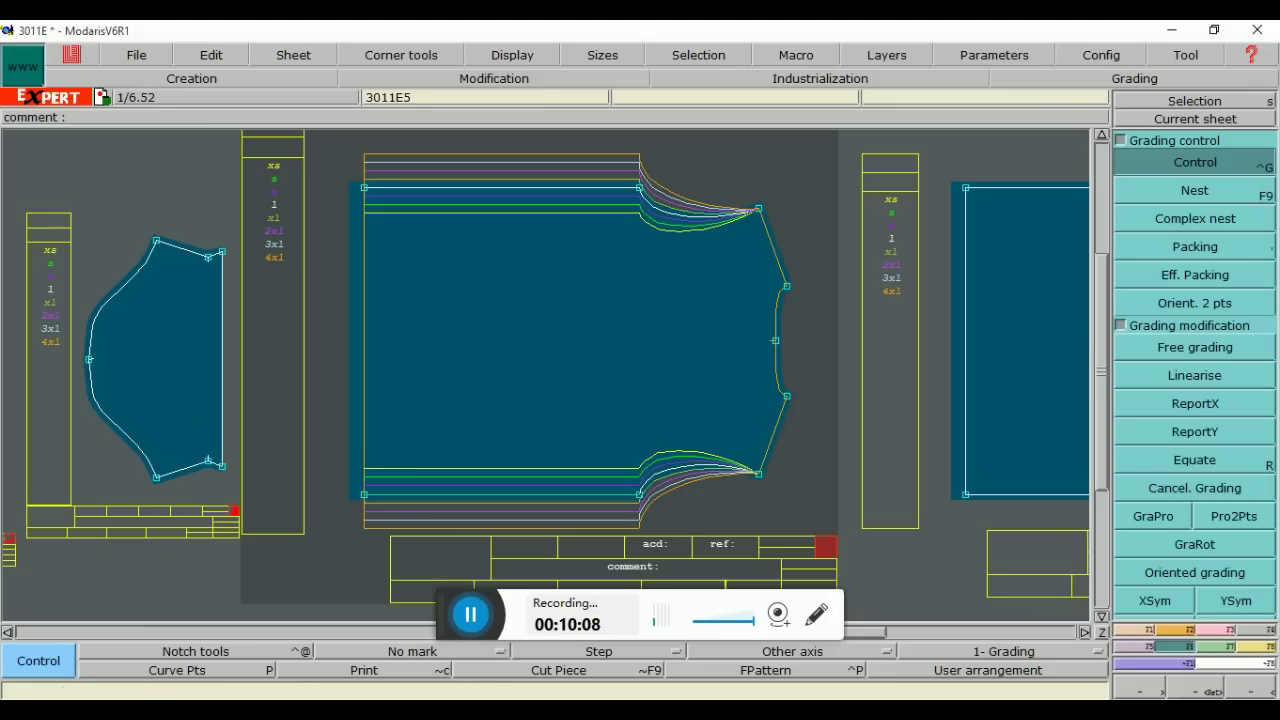
Check the shoulder increments in the Word document and set ddy to .75 for all sizes on the upper shoulder tip of piece 3011E5 in Modaris
key("alt+Tab")
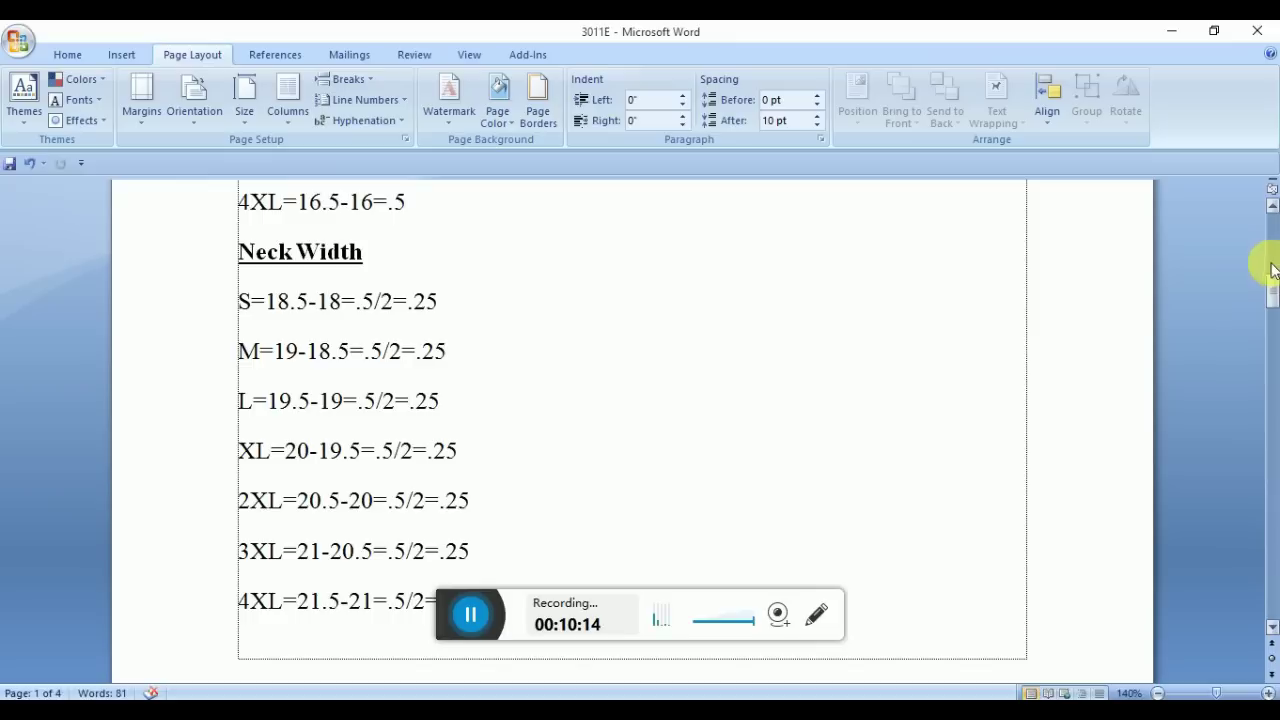
left_click_drag(1272, 288, 1120, 260)
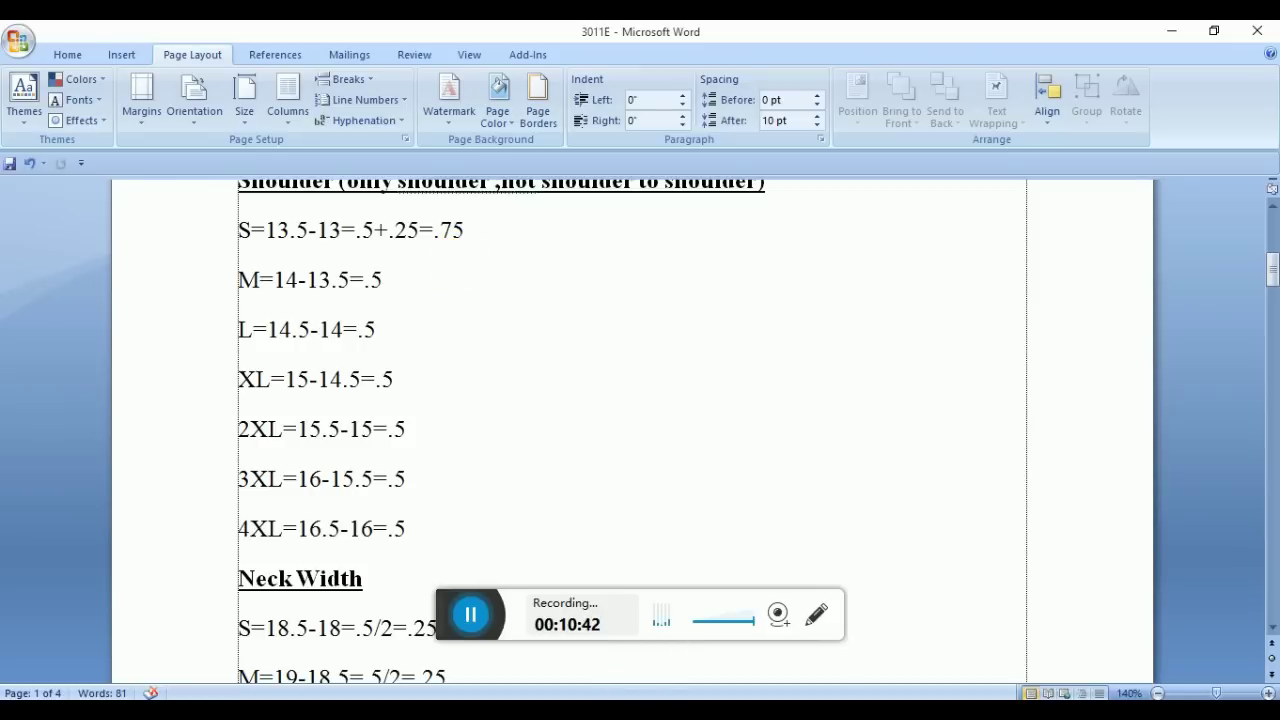
key("alt+Tab")
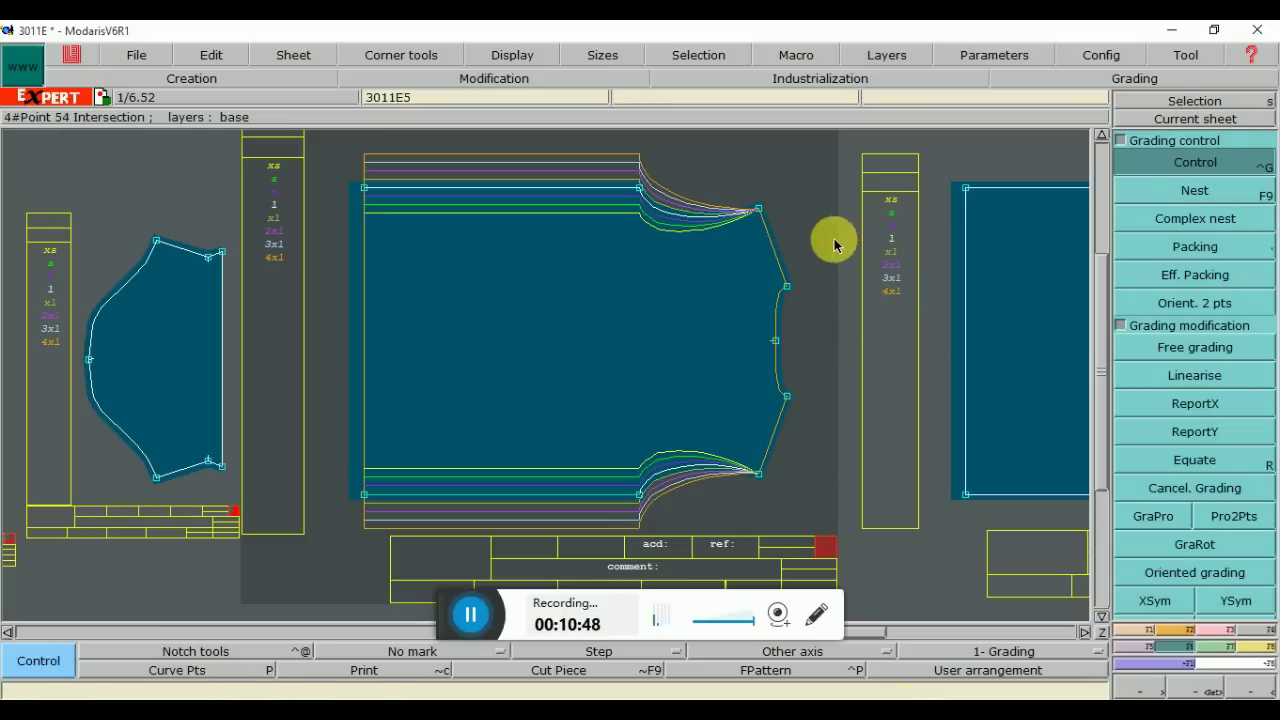
left_click(760, 212)
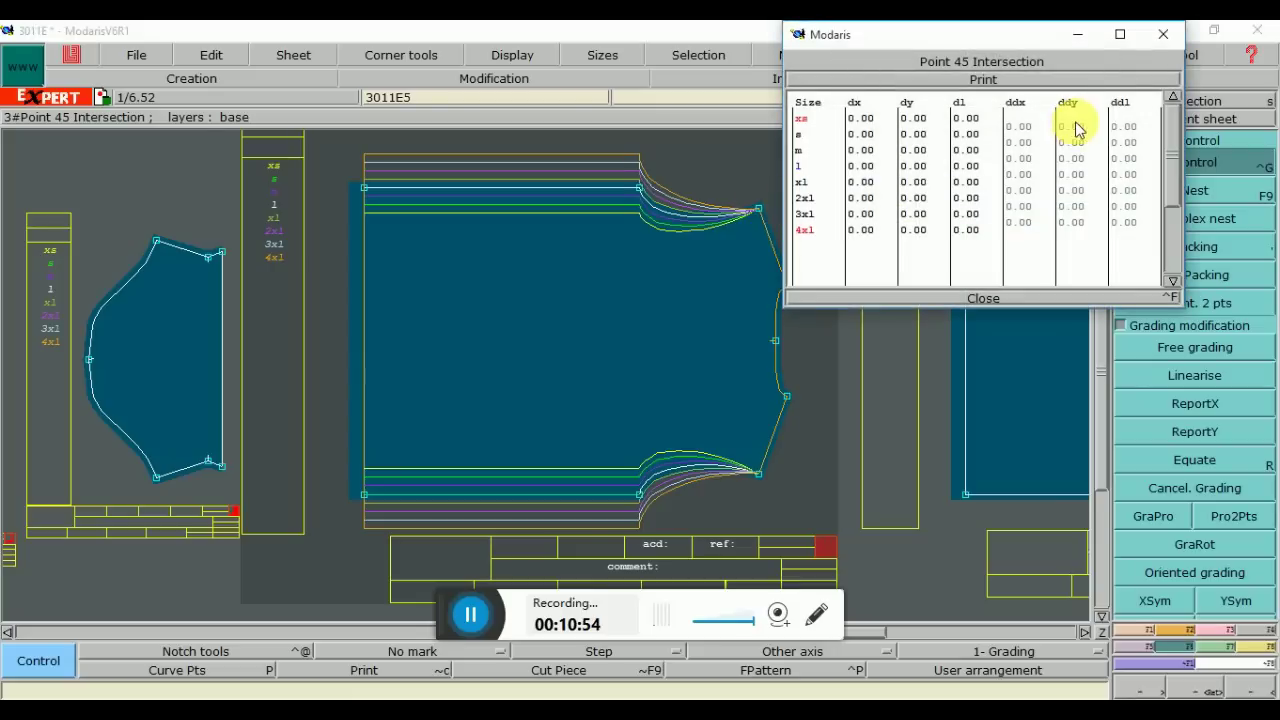
left_click_drag(1066, 128, 1080, 212)
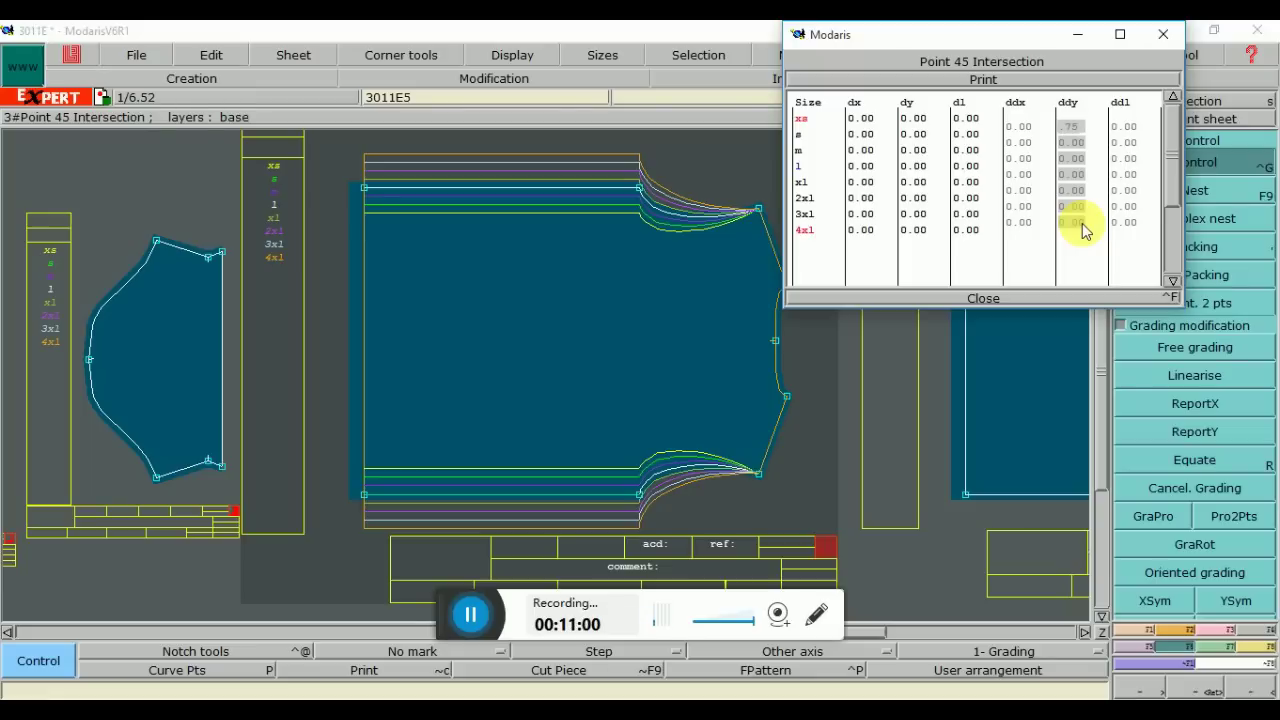
type(".75")
key("Return")
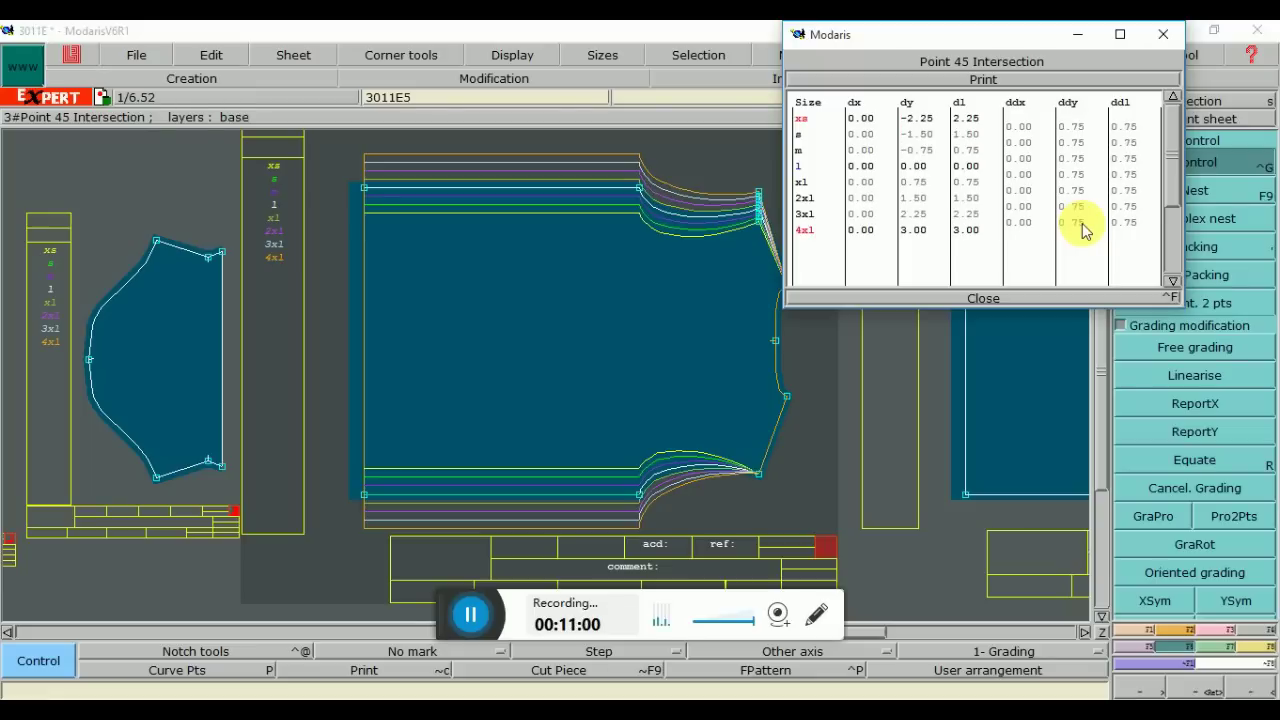
left_click(985, 298)
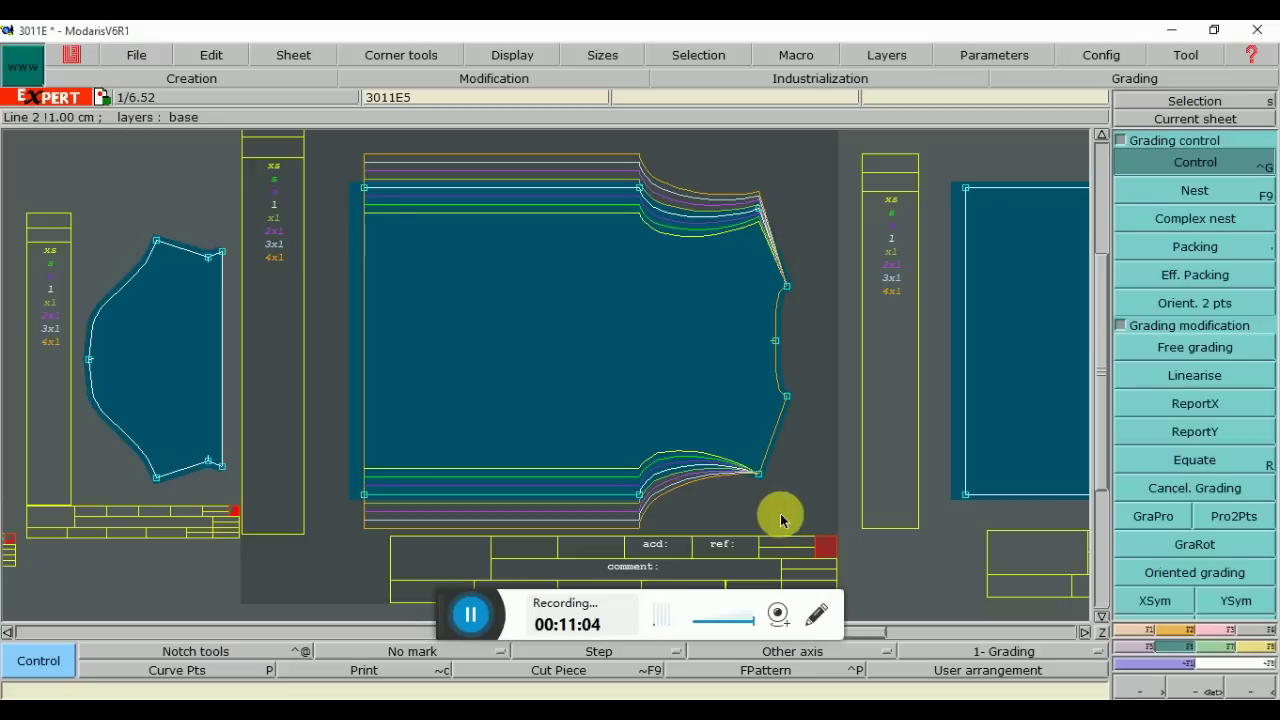
Copy the upper shoulder tip's Y grading to the lower shoulder tip with ReportY and reverse it with XSym
left_click(1211, 431)
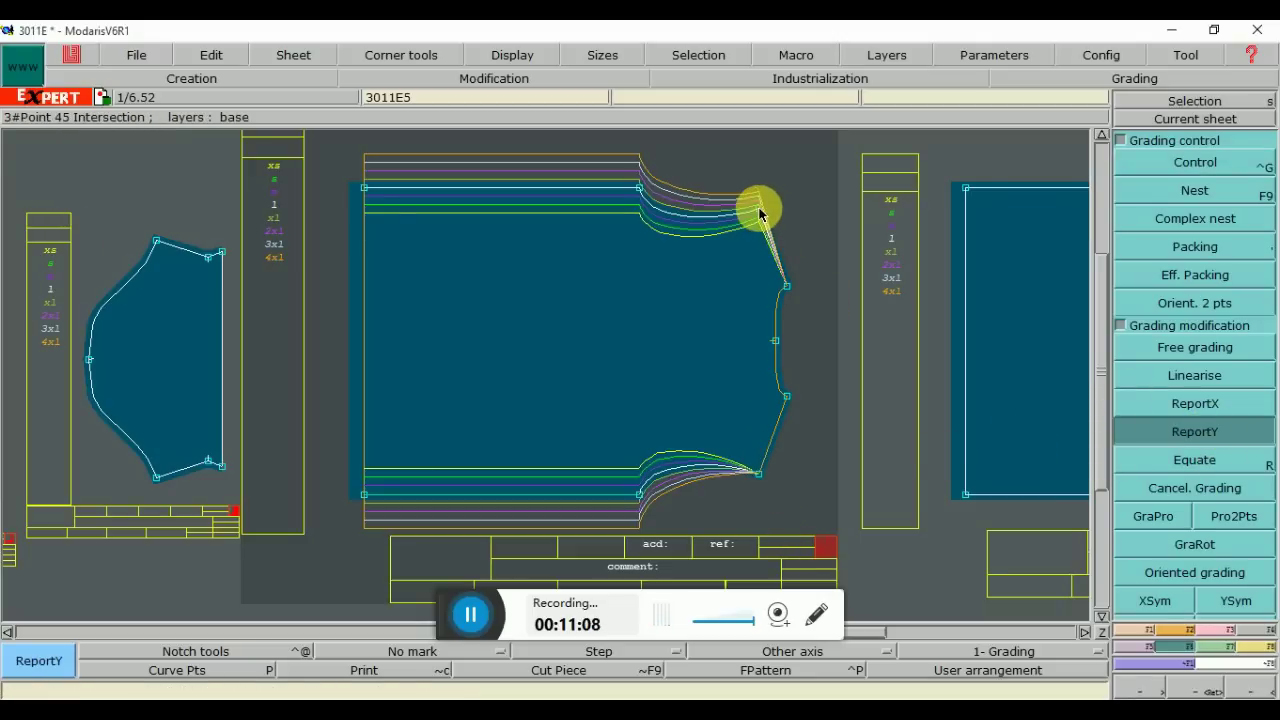
left_click(758, 477)
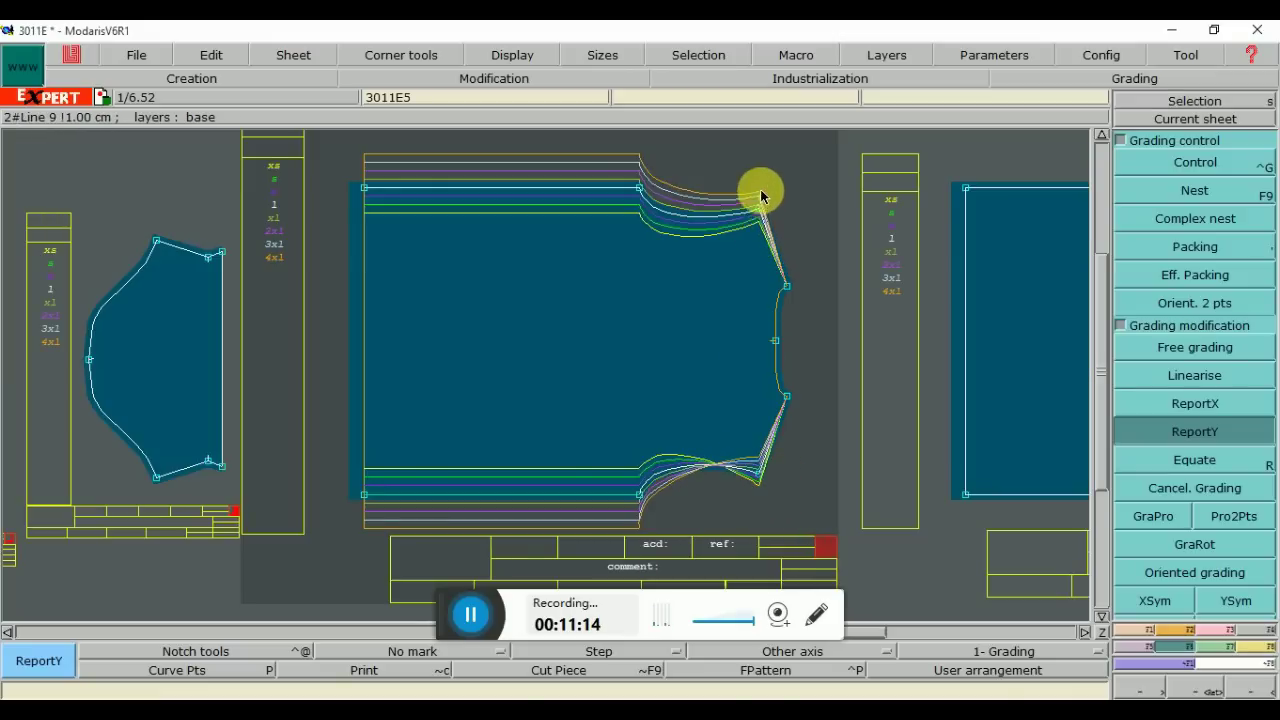
left_click(763, 479)
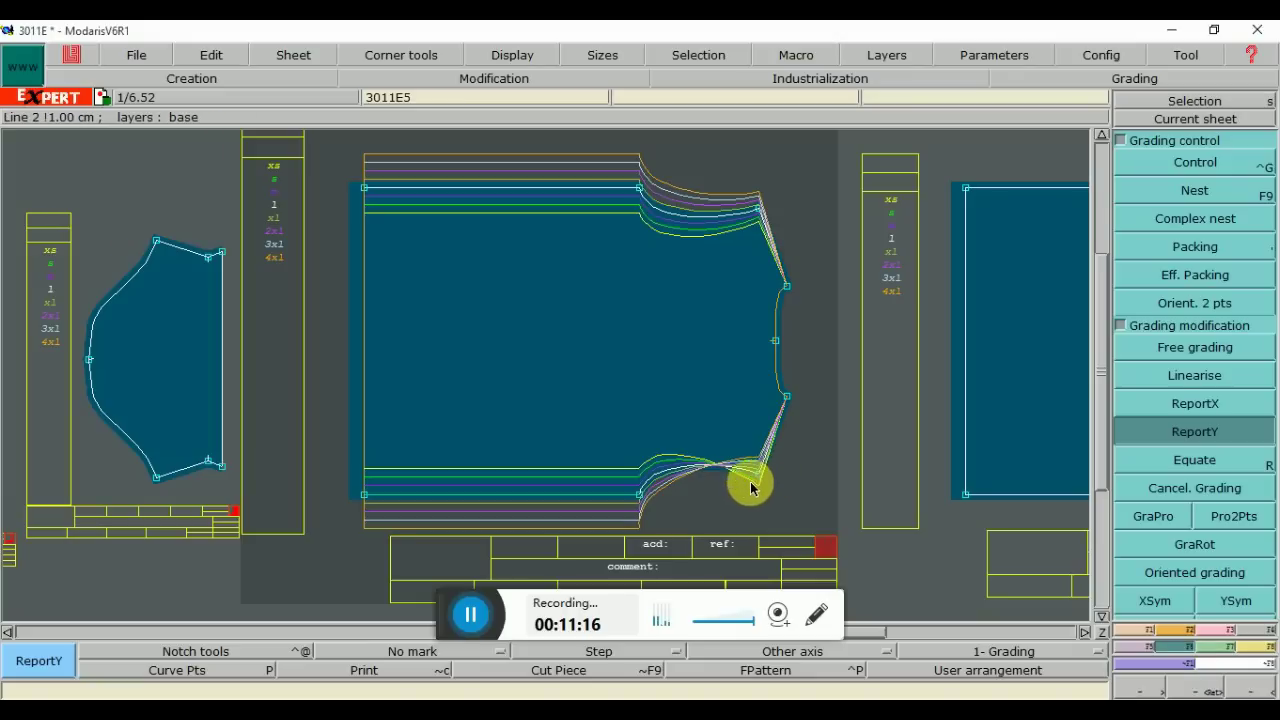
left_click(1152, 604)
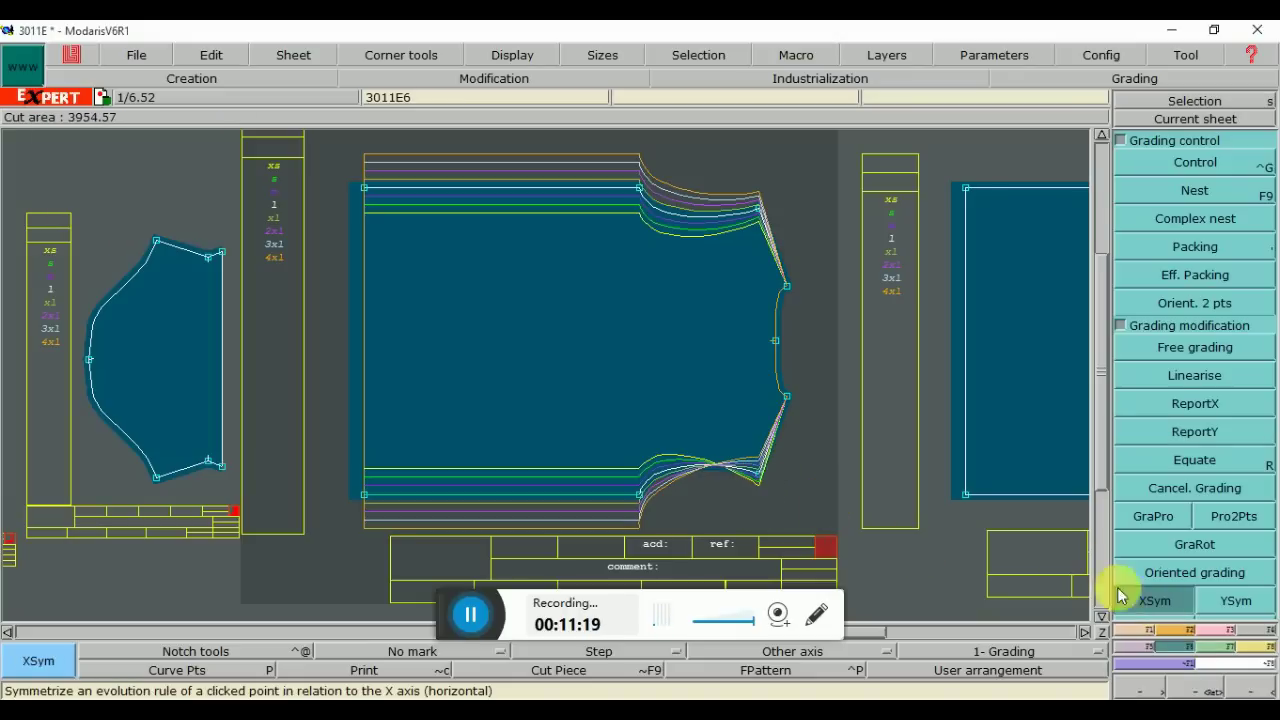
left_click(759, 481)
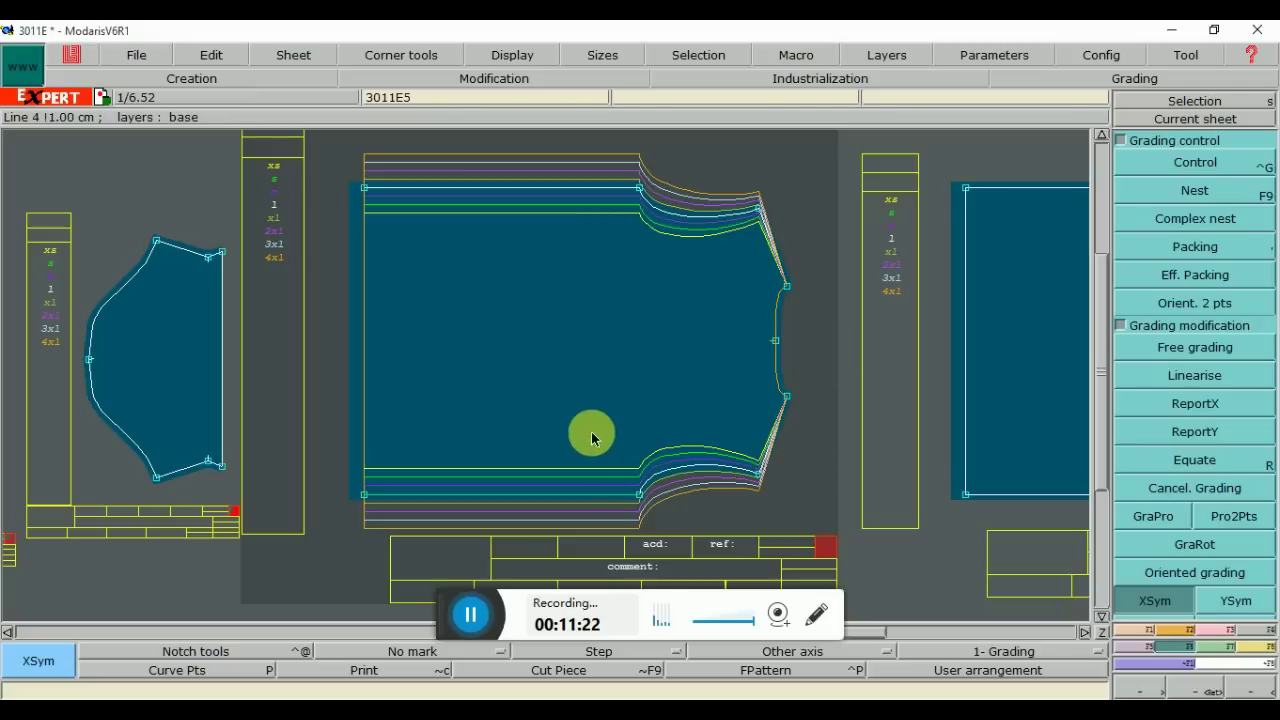
Compare the Word document's neck width increments with the 3011.jpg size chart and examine the ddx/ddy direction diagram, ending back in Modaris
key("alt+Tab")
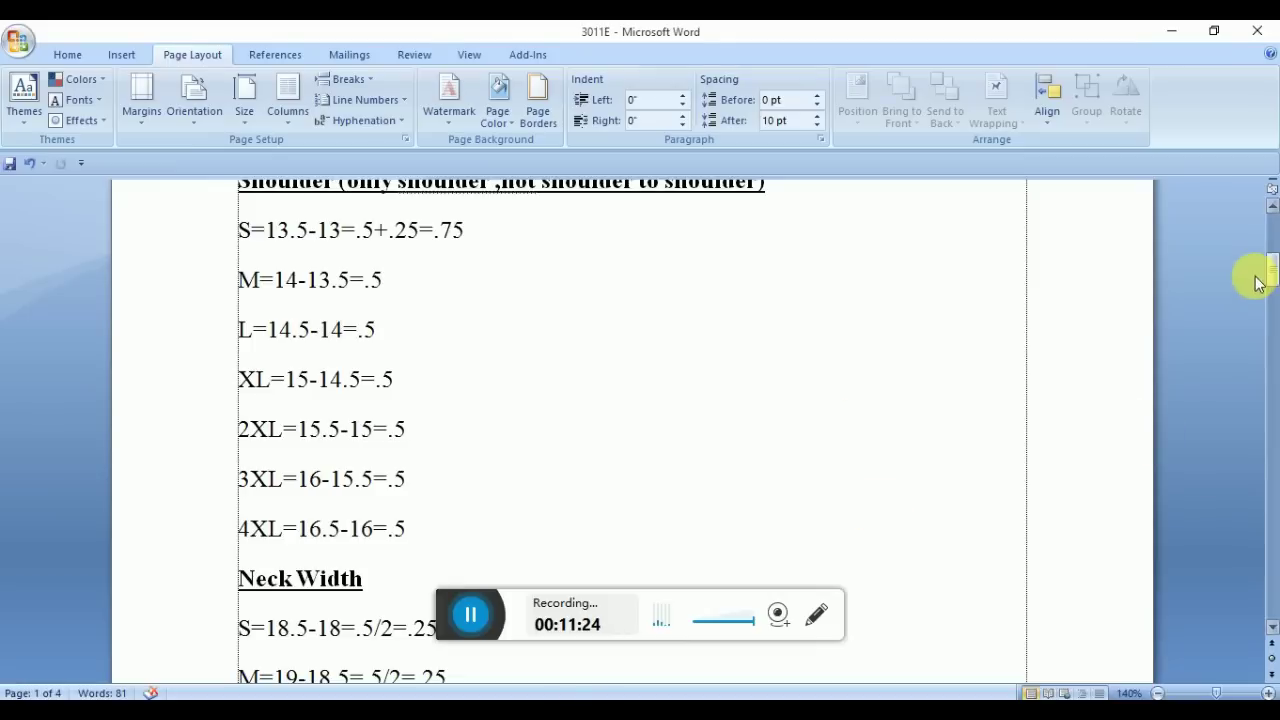
left_click_drag(1270, 270, 1270, 292)
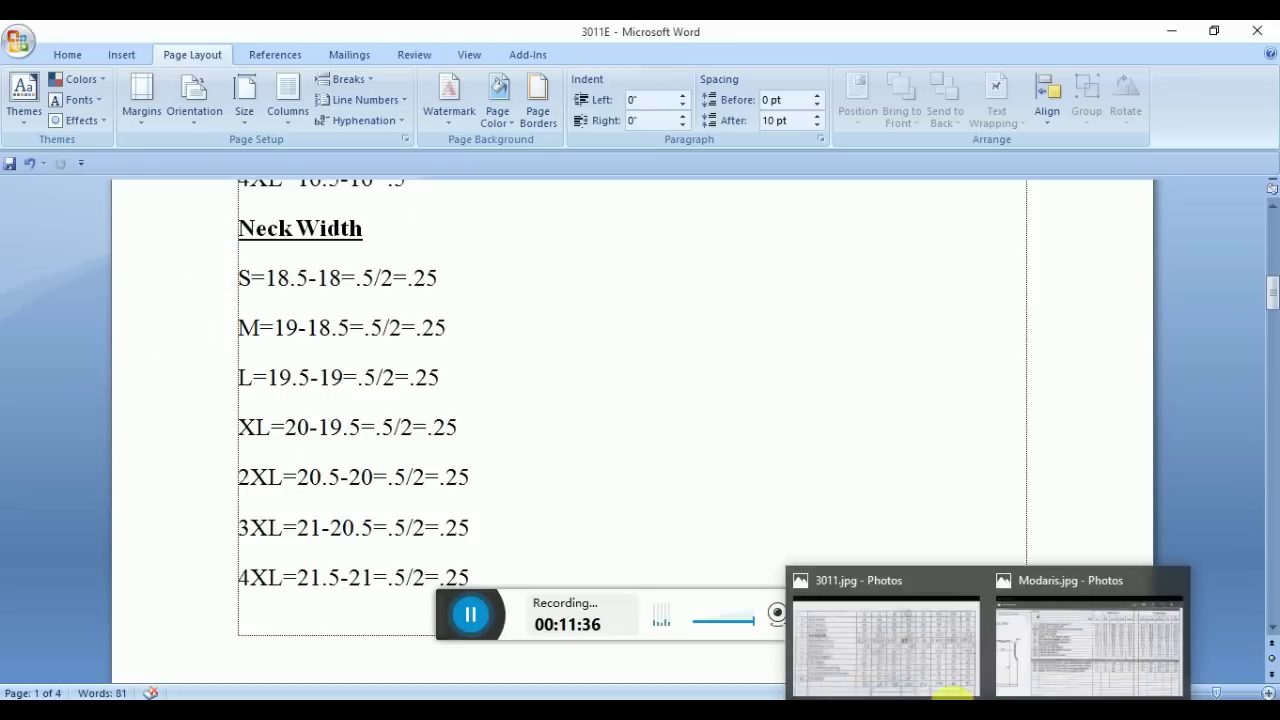
left_click(888, 652)
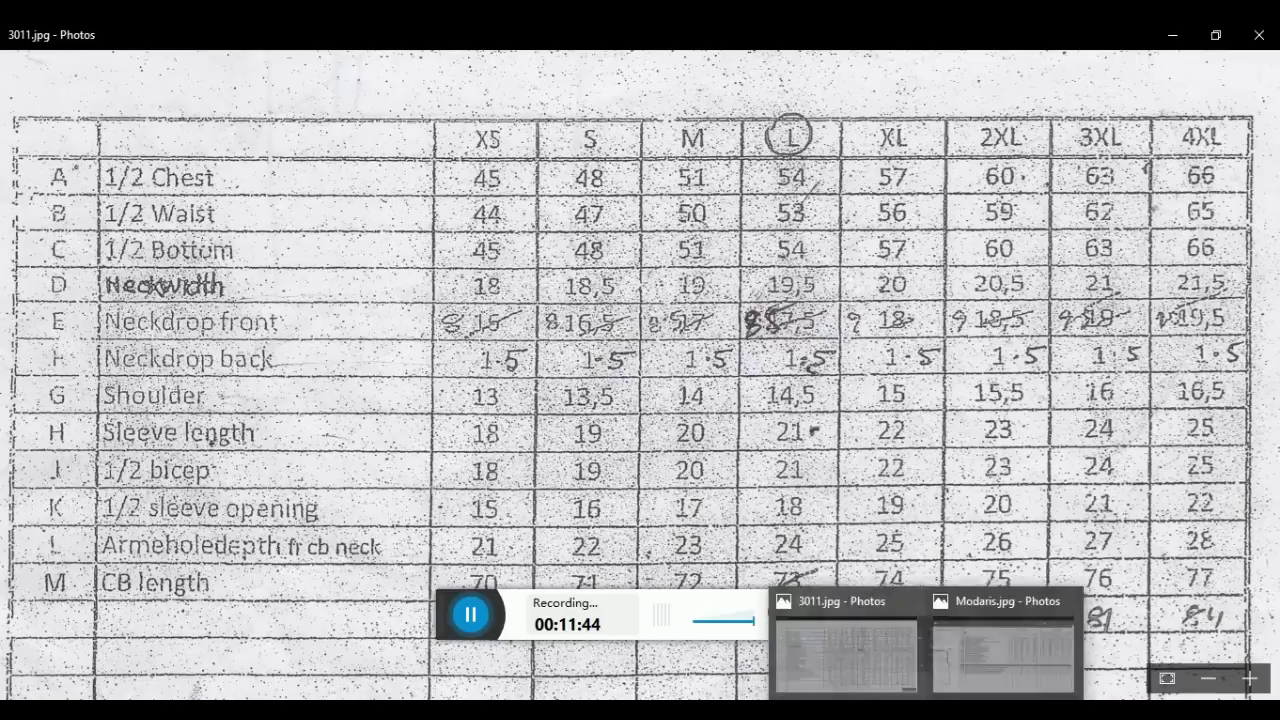
mouse_move(943, 712)
left_click(586, 686)
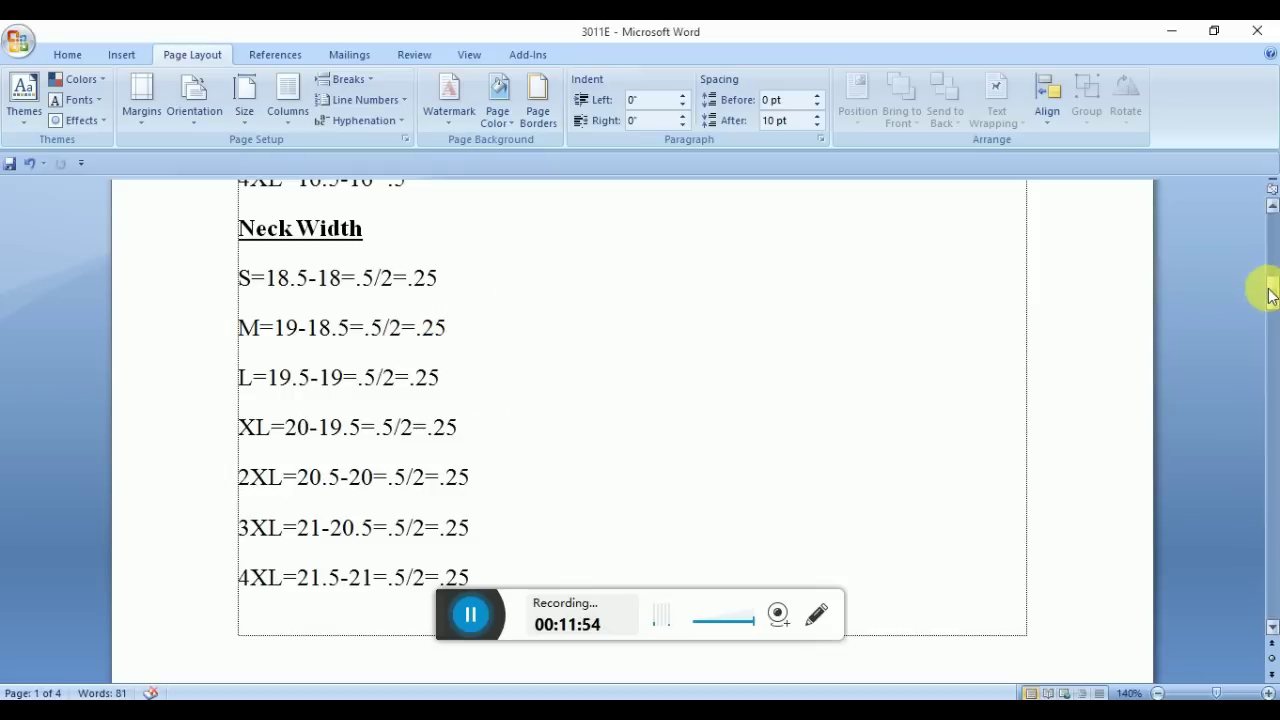
left_click_drag(1270, 295, 1270, 495)
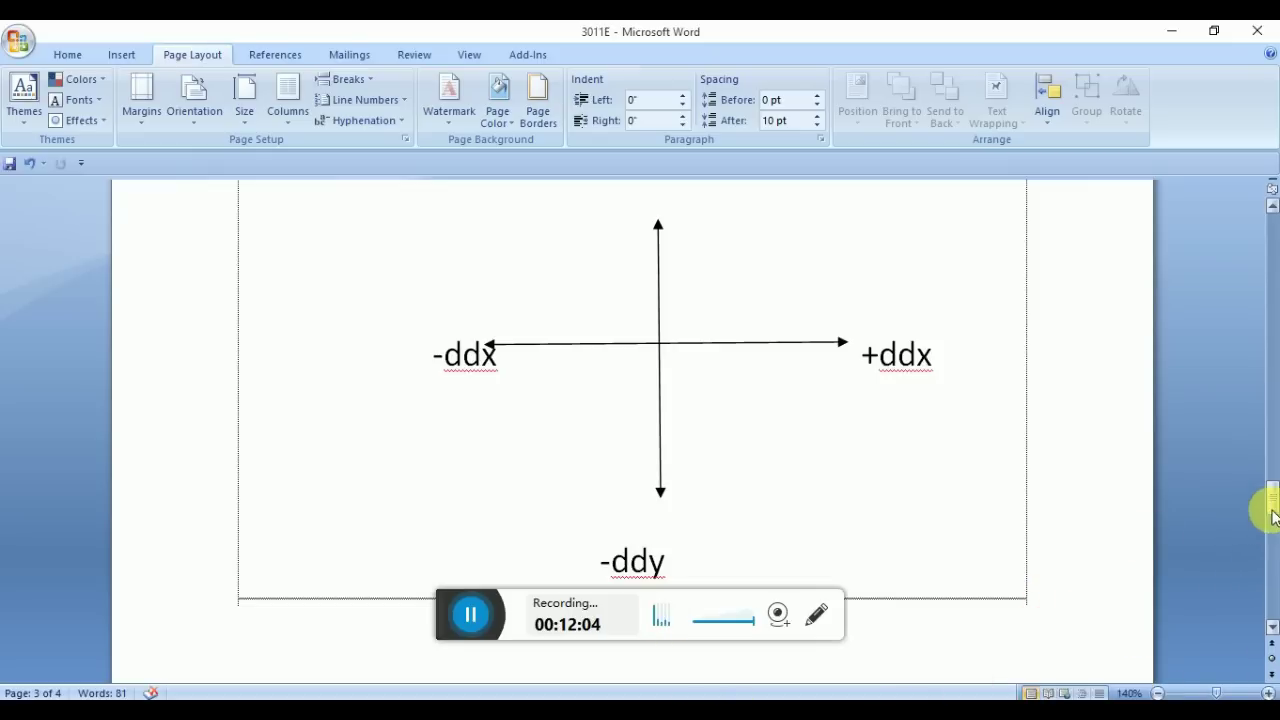
left_click_drag(1270, 497, 1252, 289)
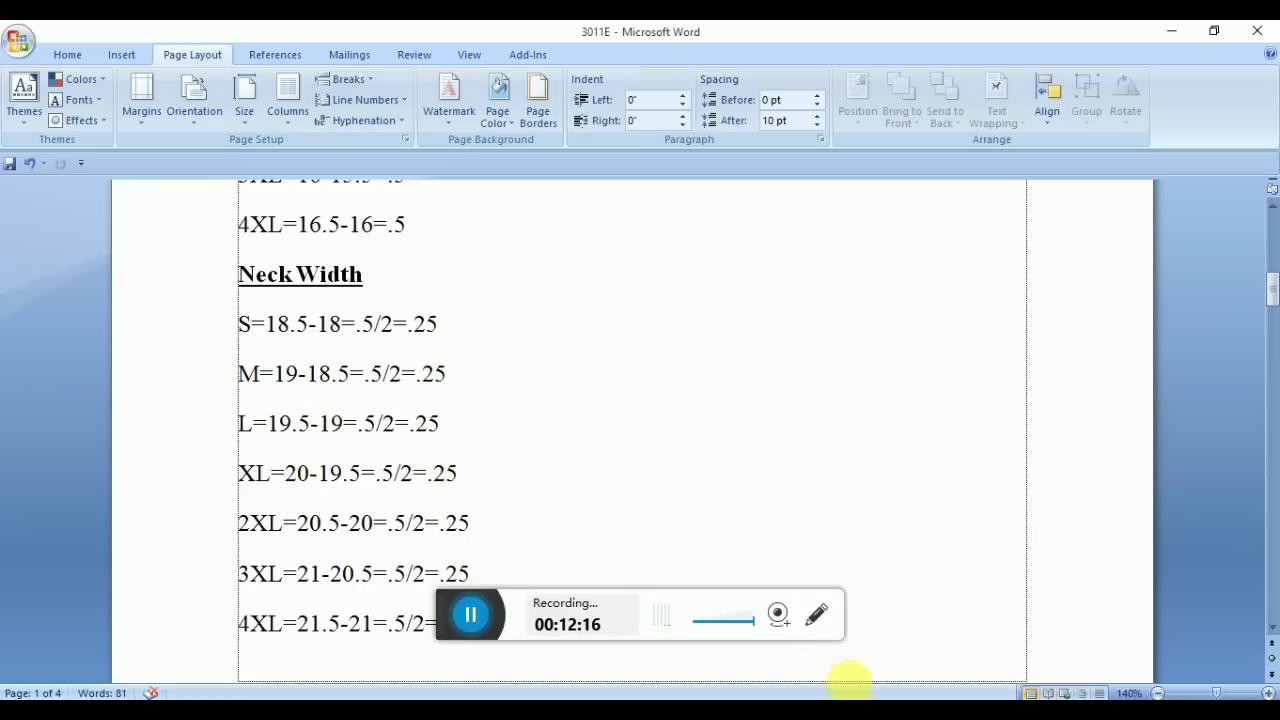
key("alt+Tab")
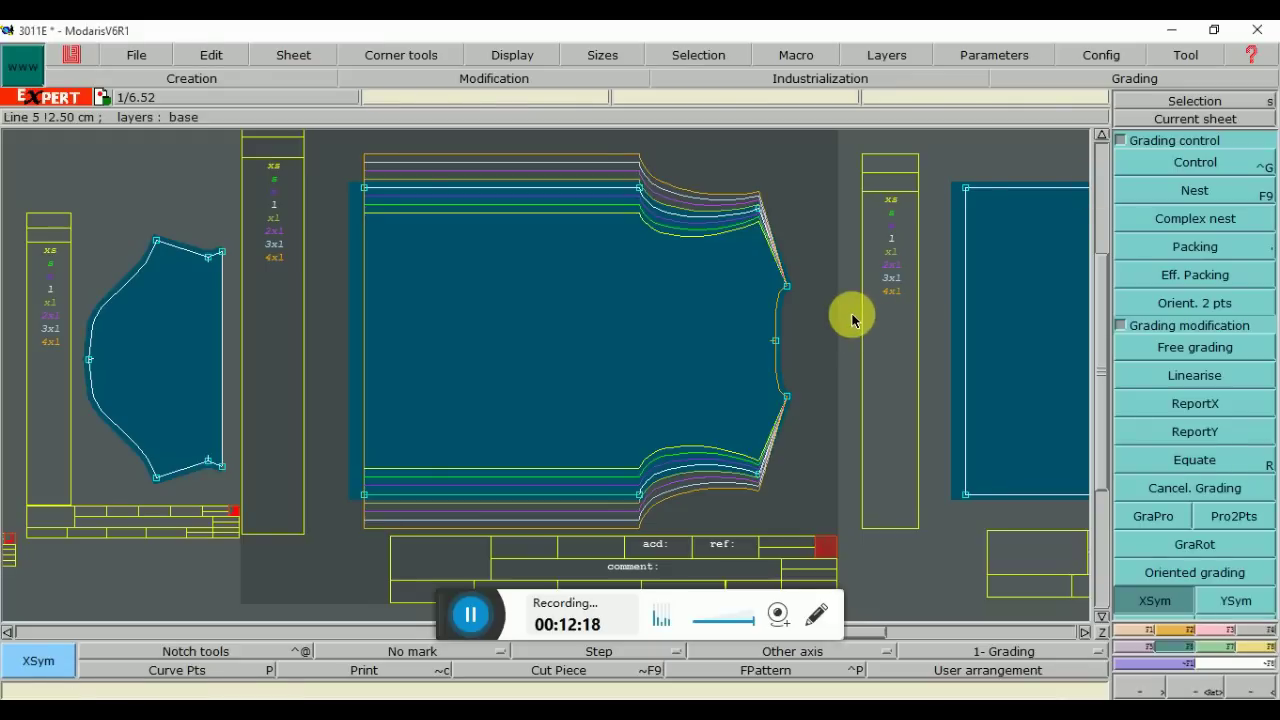
Set ddy to .25 for all sizes on the upper neck point of piece 3011E5
left_click(1198, 166)
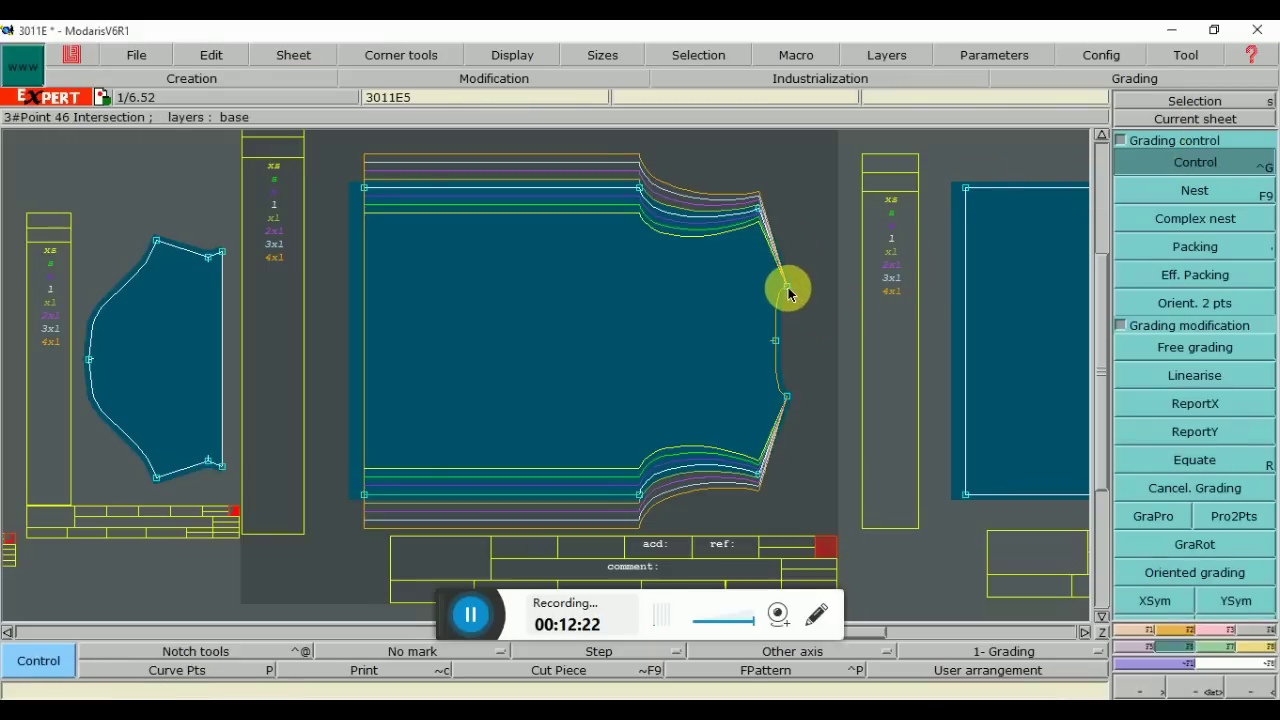
left_click(788, 292)
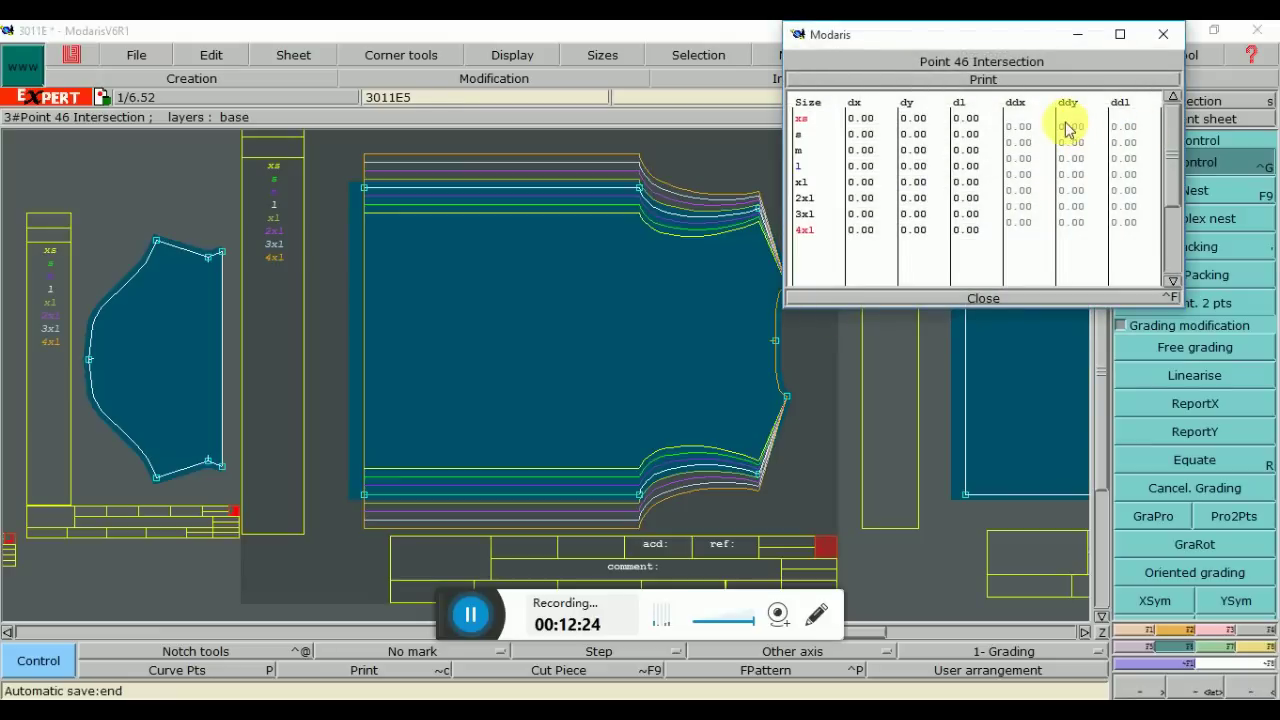
left_click_drag(1067, 128, 1080, 228)
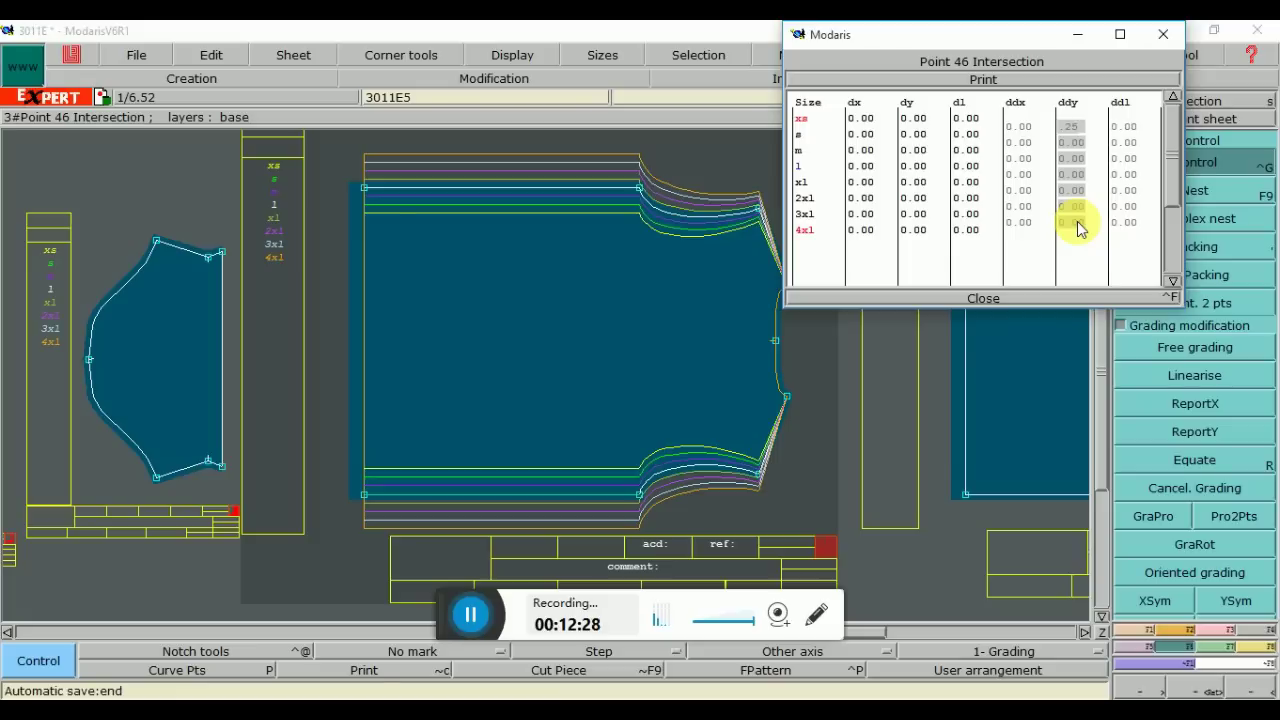
type(".25")
key("Return")
left_click(980, 296)
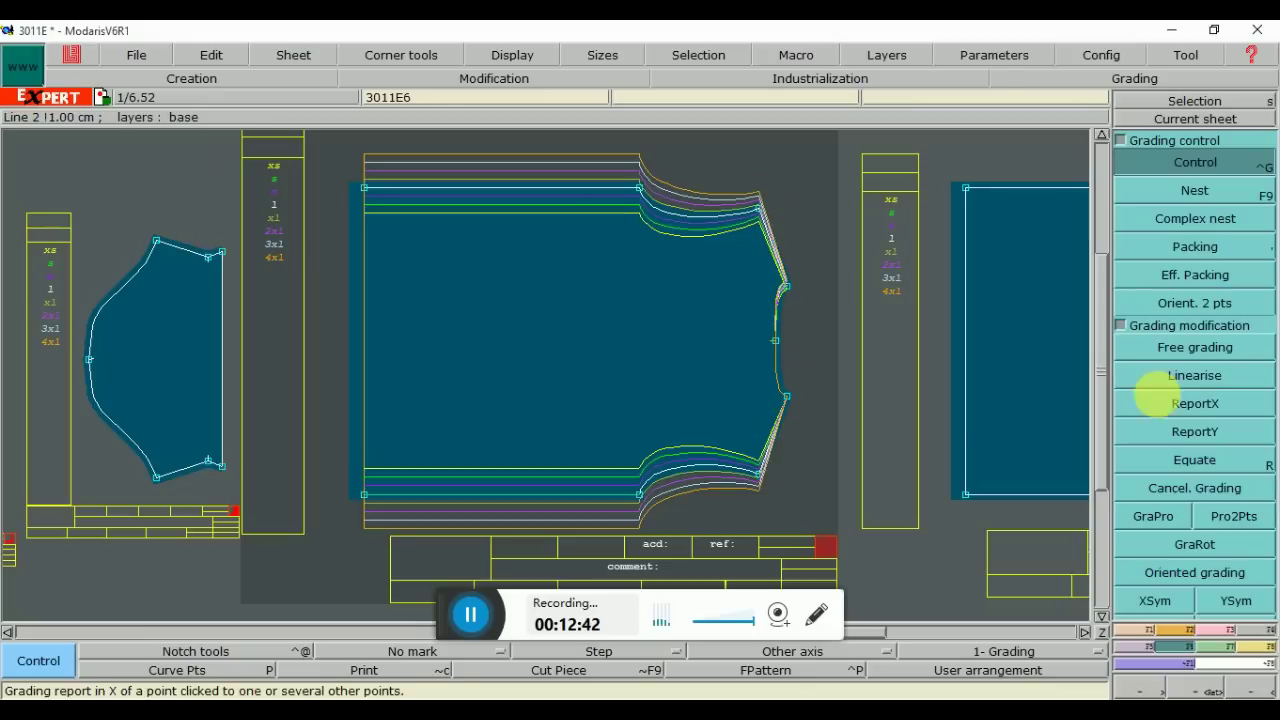
Copy the upper neck point's grading to the lower neck point with ReportX and ReportY, and check the lower point's grading table
left_click(1180, 405)
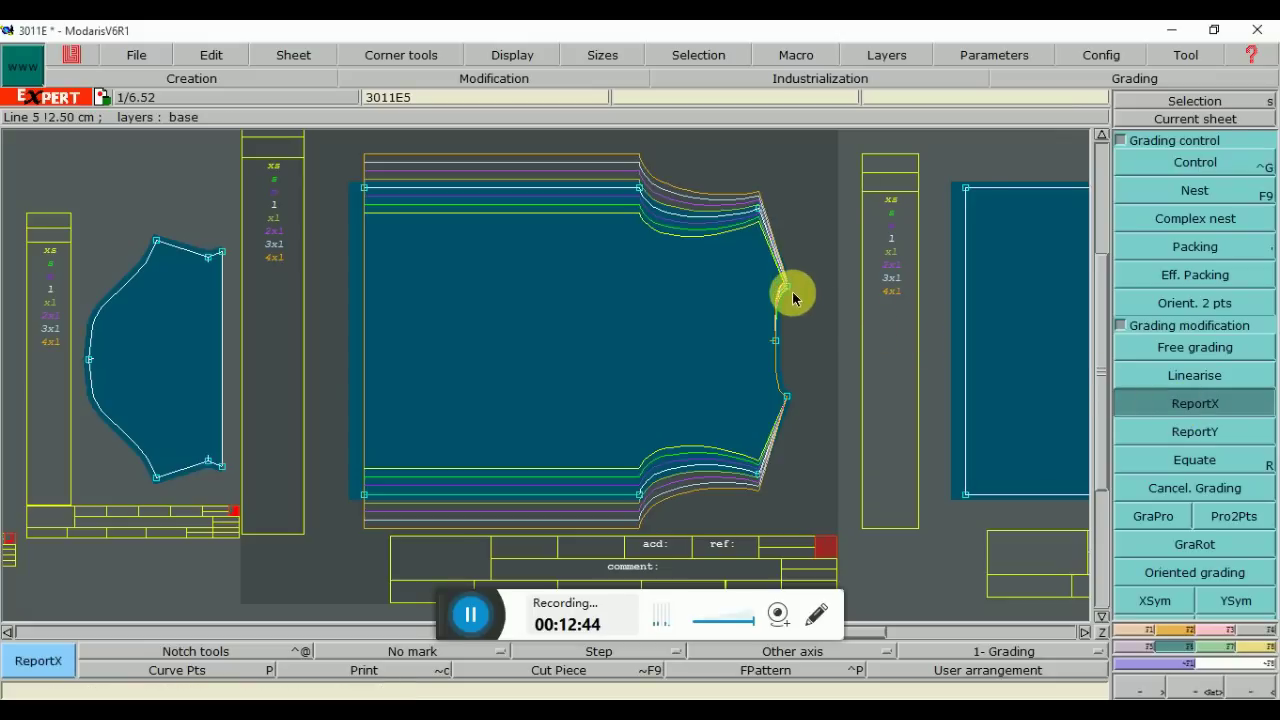
left_click(788, 398)
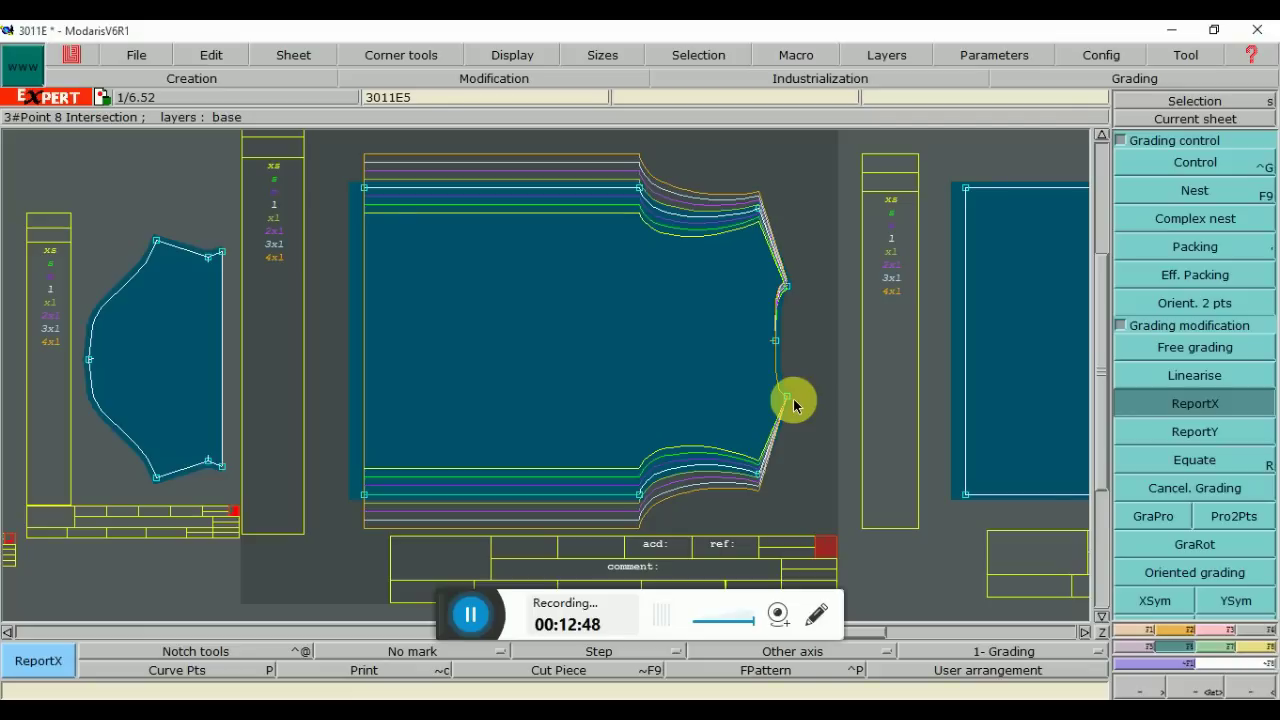
left_click(1176, 434)
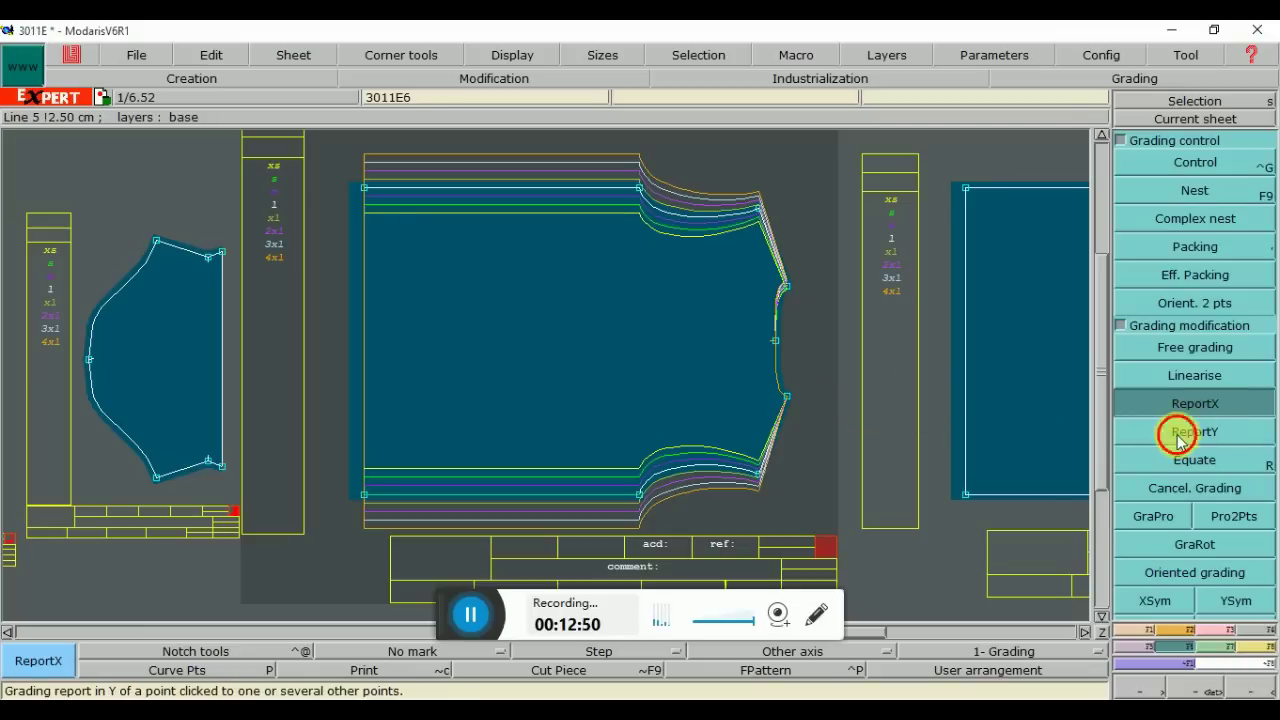
left_click(786, 285)
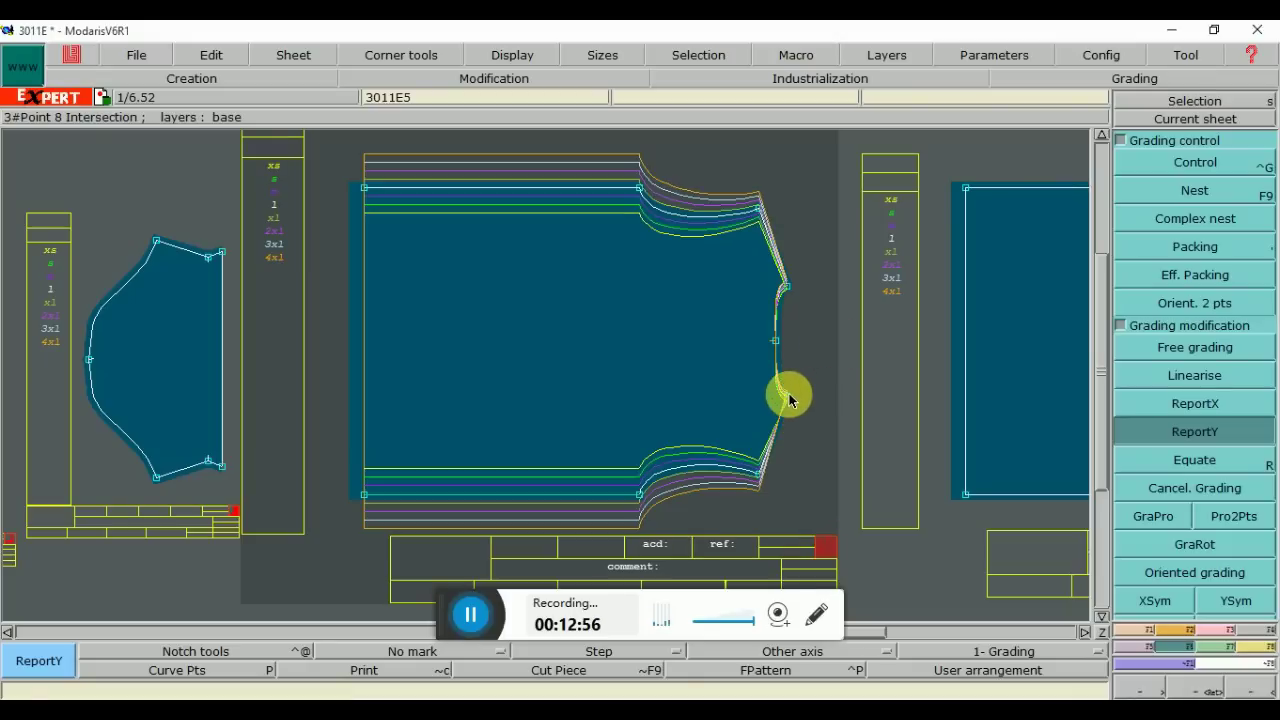
left_click(1145, 168)
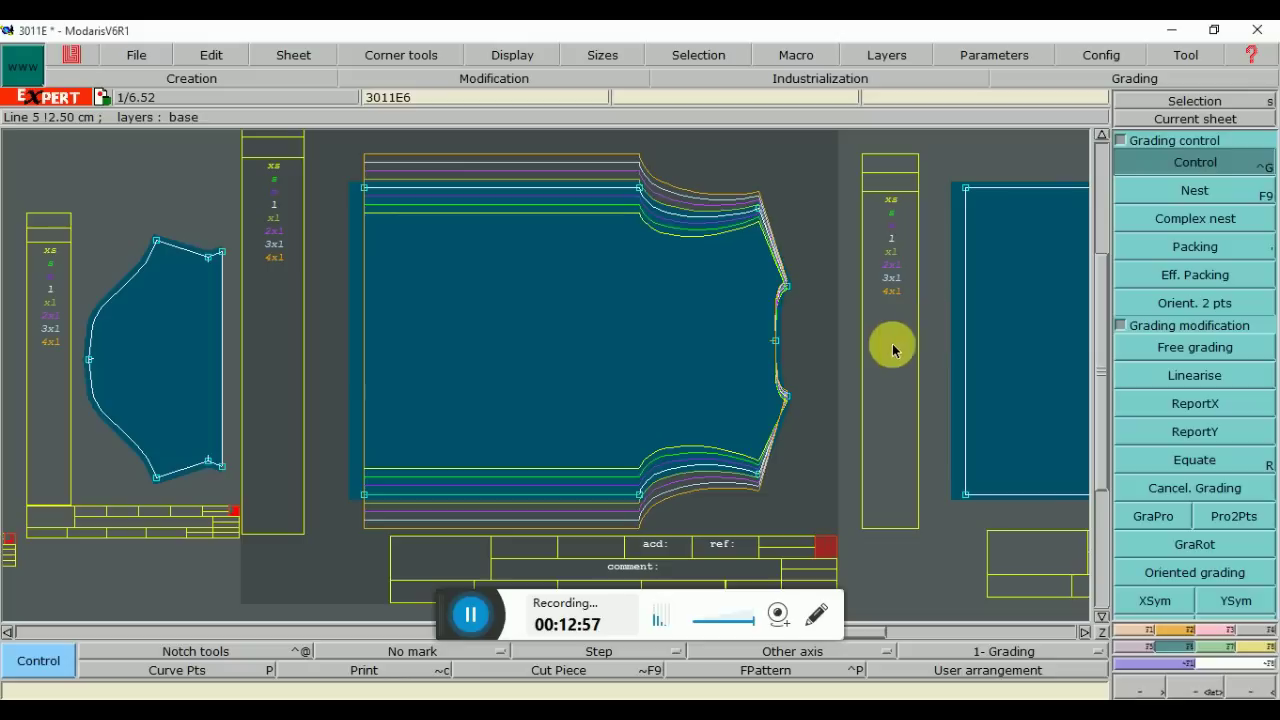
left_click(789, 399)
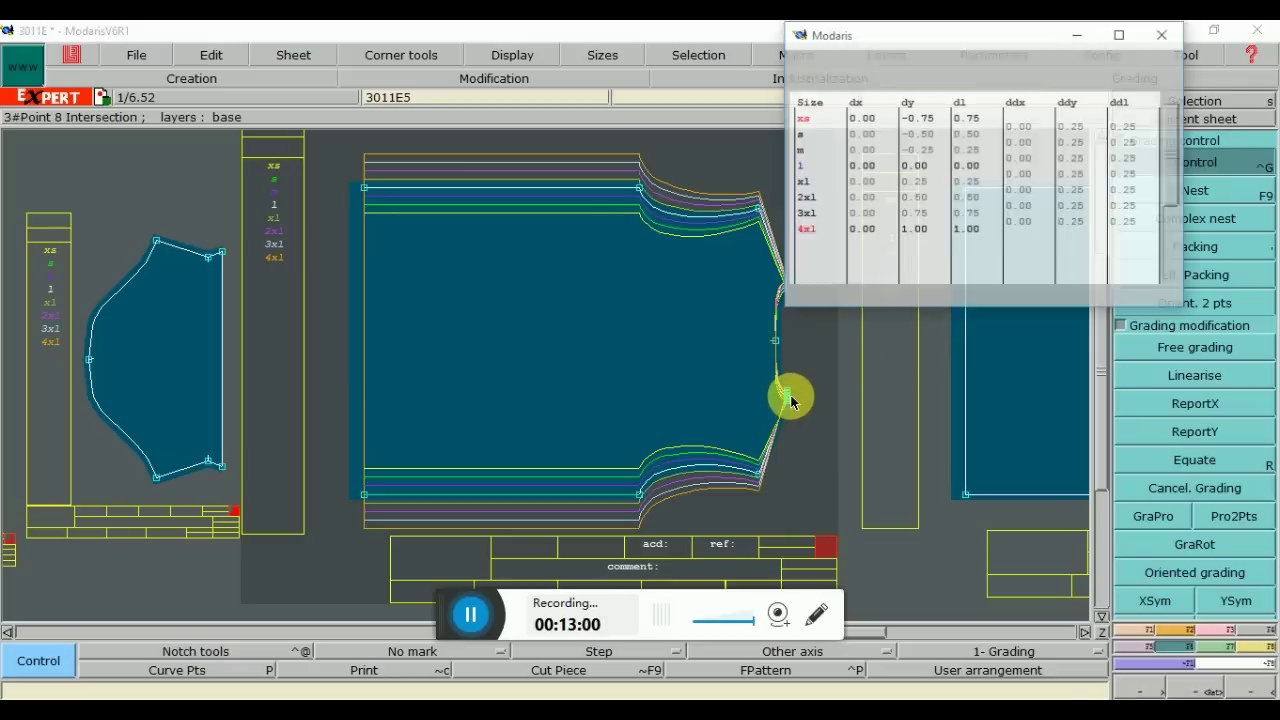
left_click(1000, 300)
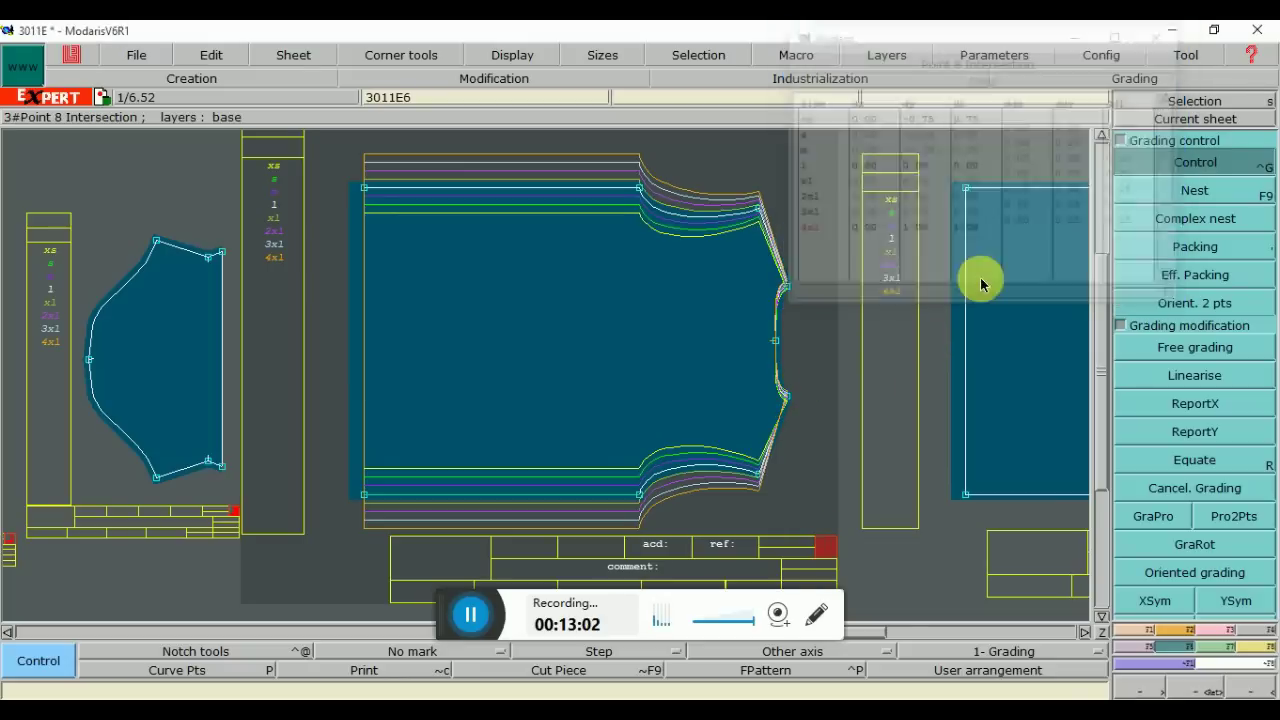
Reverse the lower neck point's Y grading with XSym and check the result in its grading table
left_click(1152, 602)
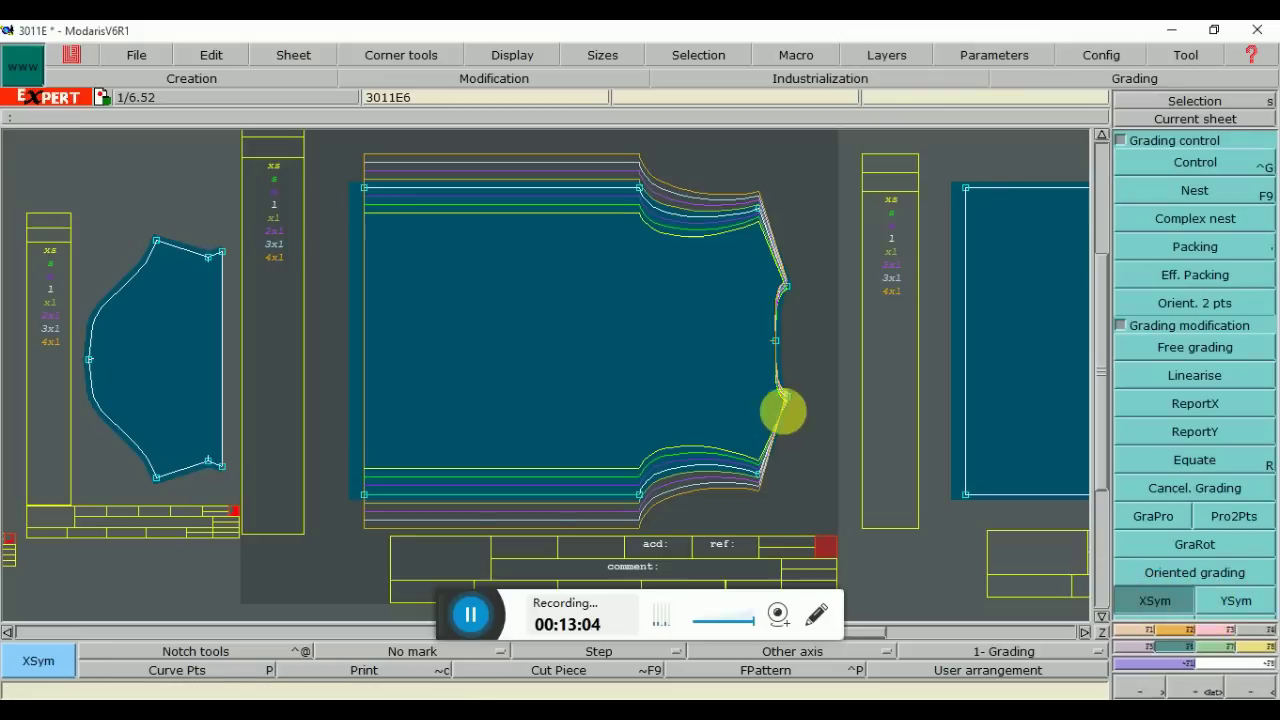
left_click(787, 398)
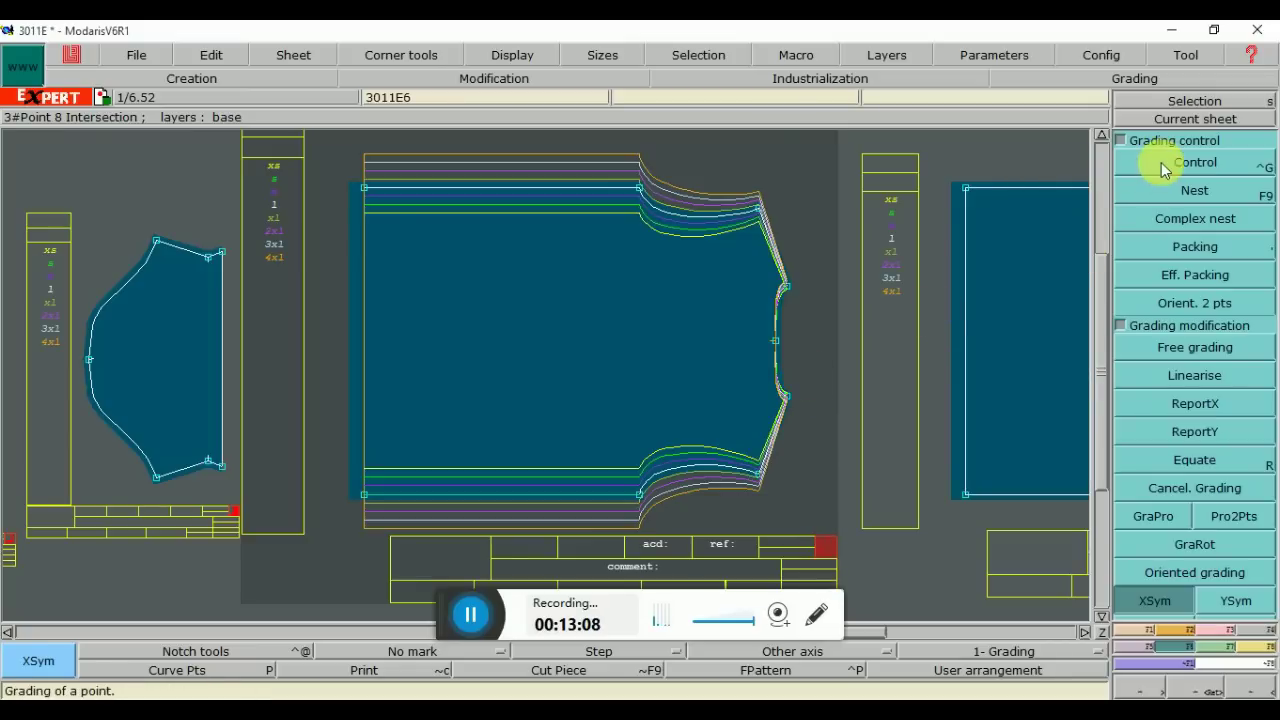
left_click(1160, 162)
left_click(789, 396)
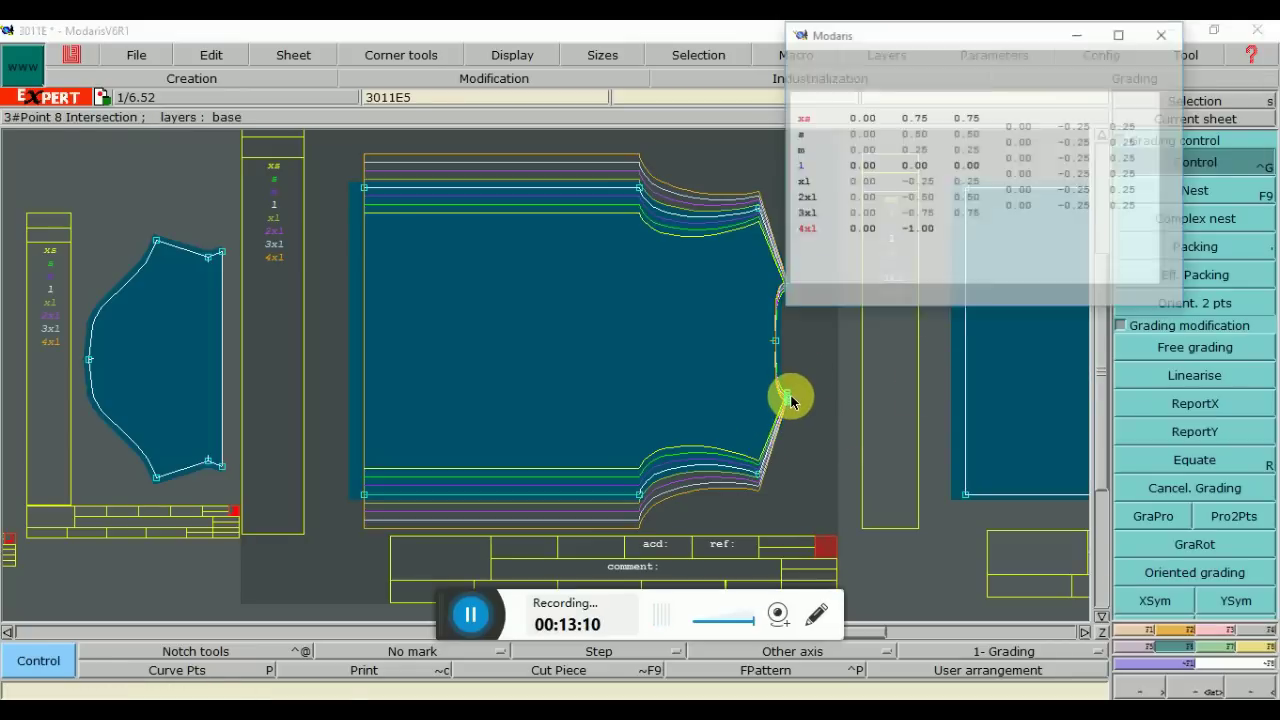
left_click(980, 297)
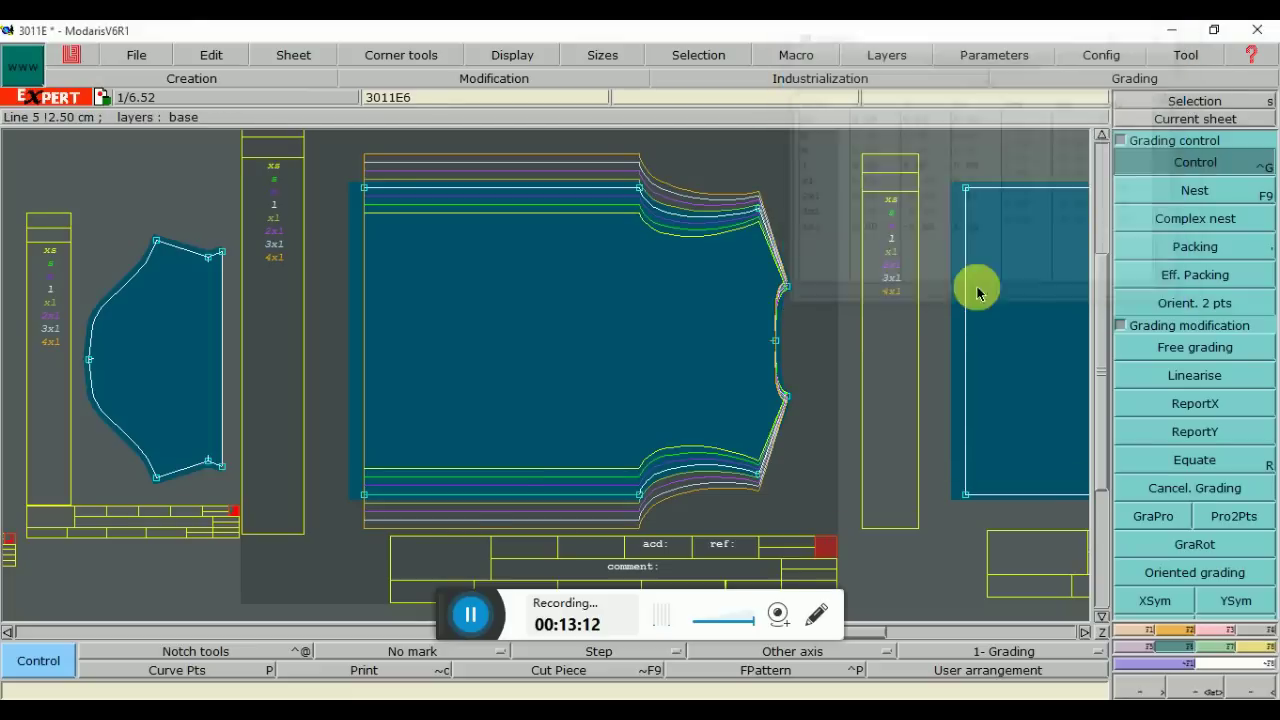
Compare the Word document's Armhole increments with the 3011.jpg size chart and garment sketch, ending back in Modaris
key("alt+Tab")
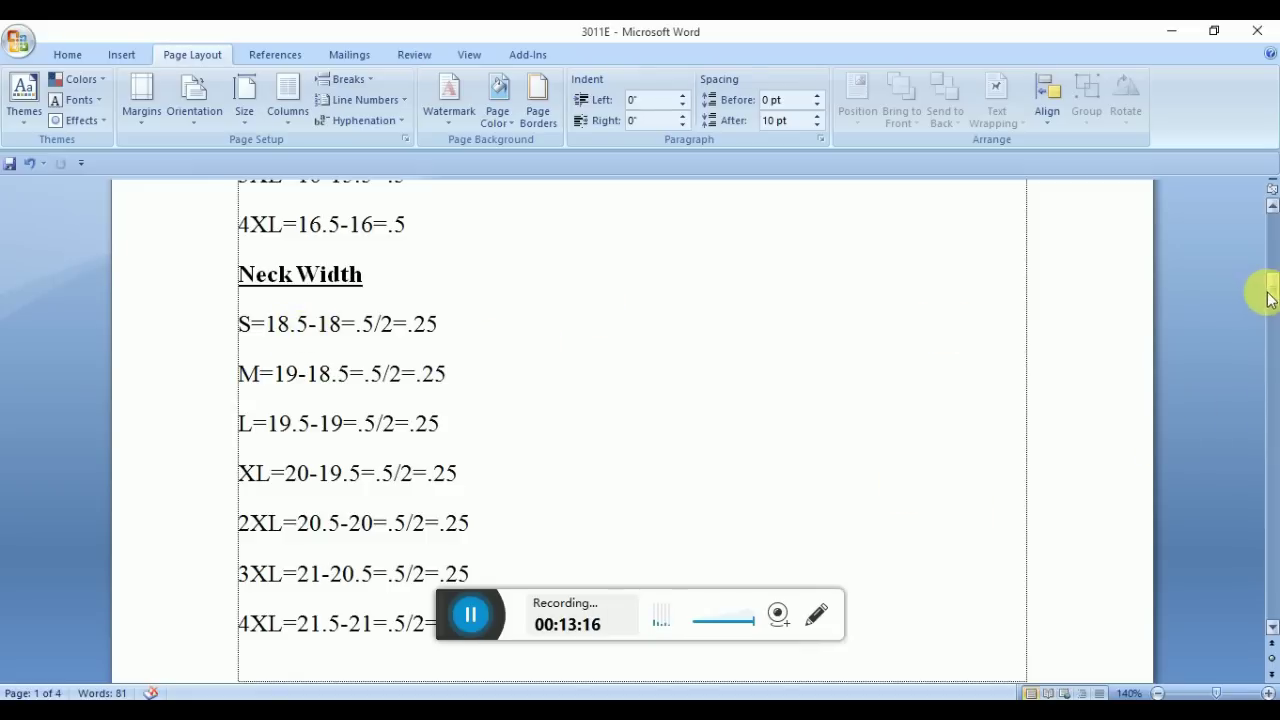
left_click_drag(1270, 290, 1274, 345)
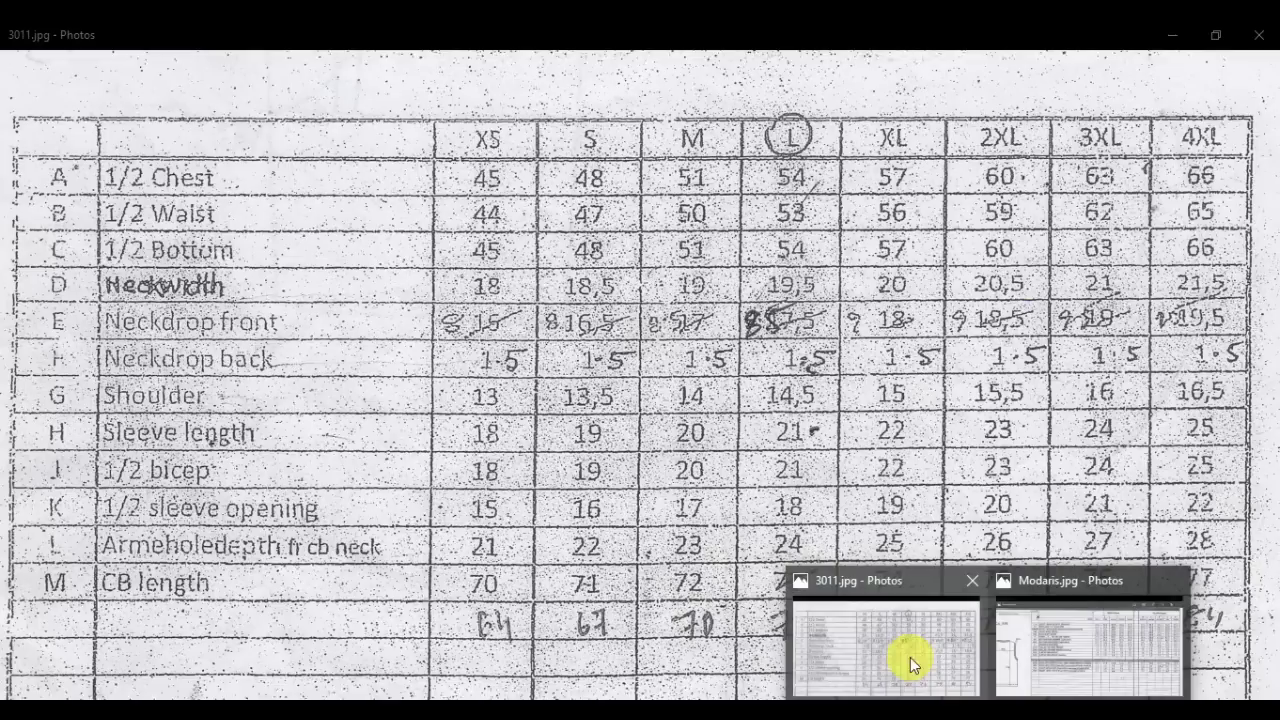
left_click(903, 651)
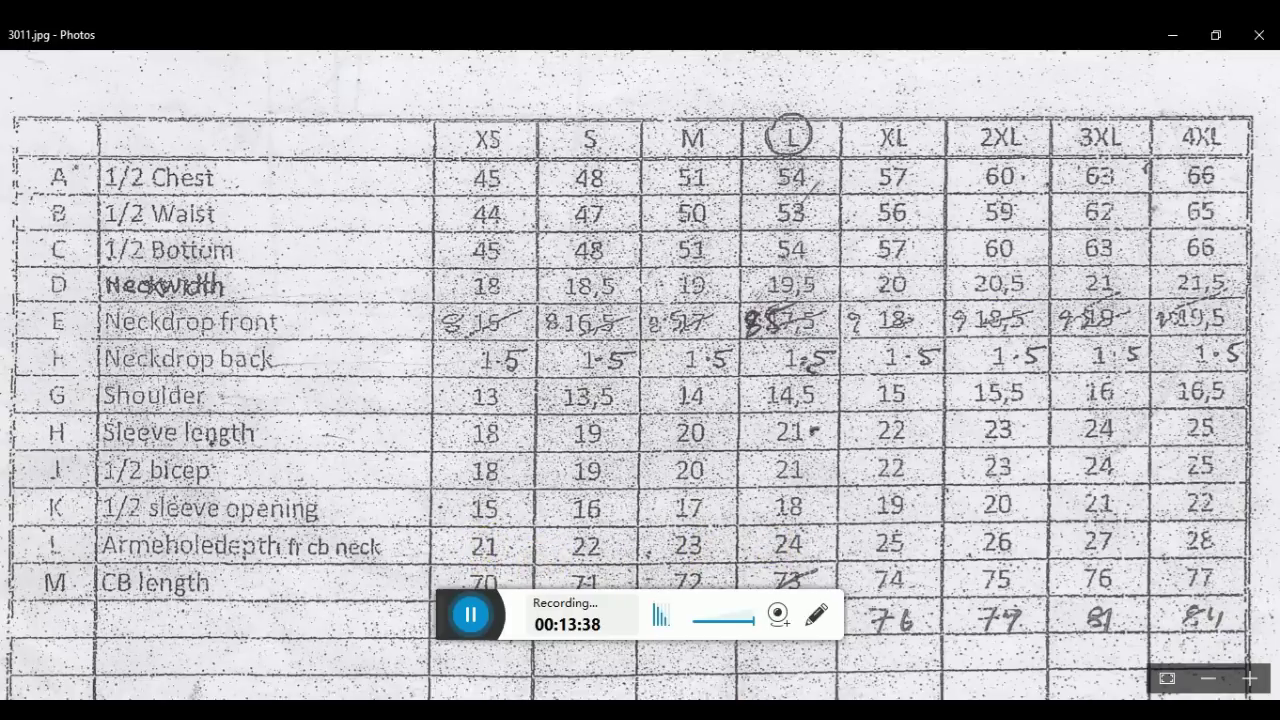
key("alt+Tab")
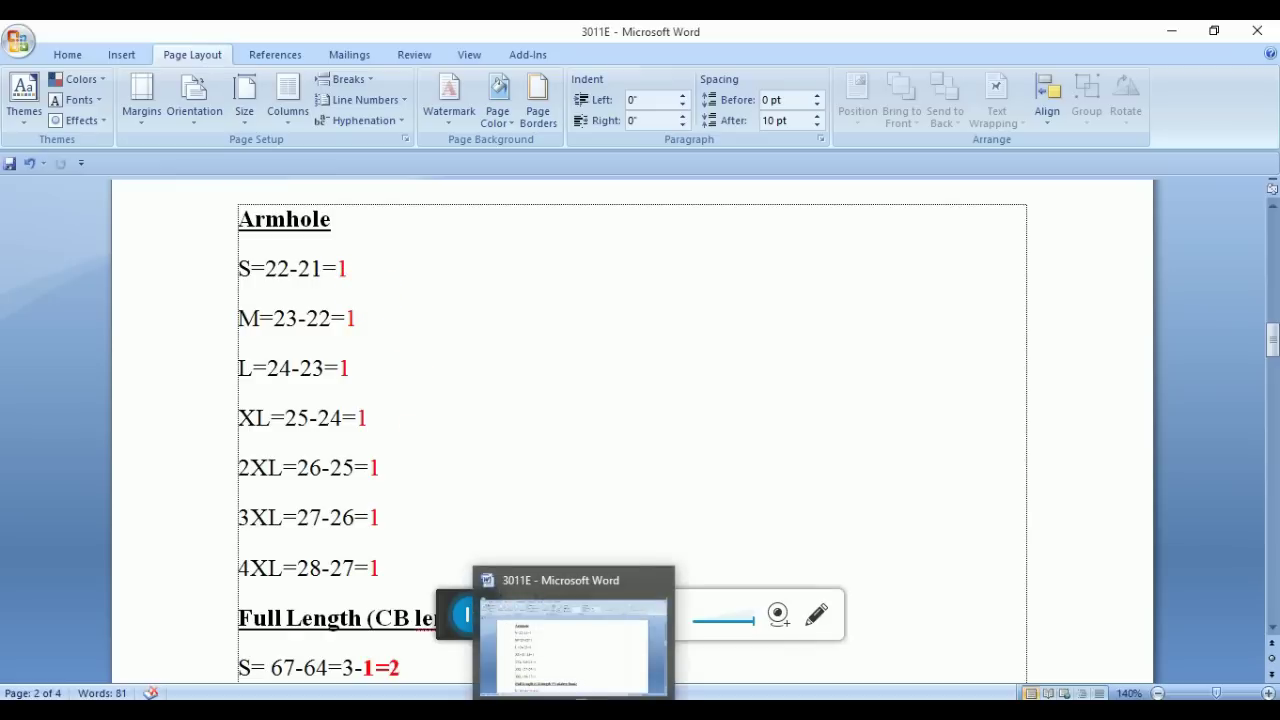
left_click(583, 698)
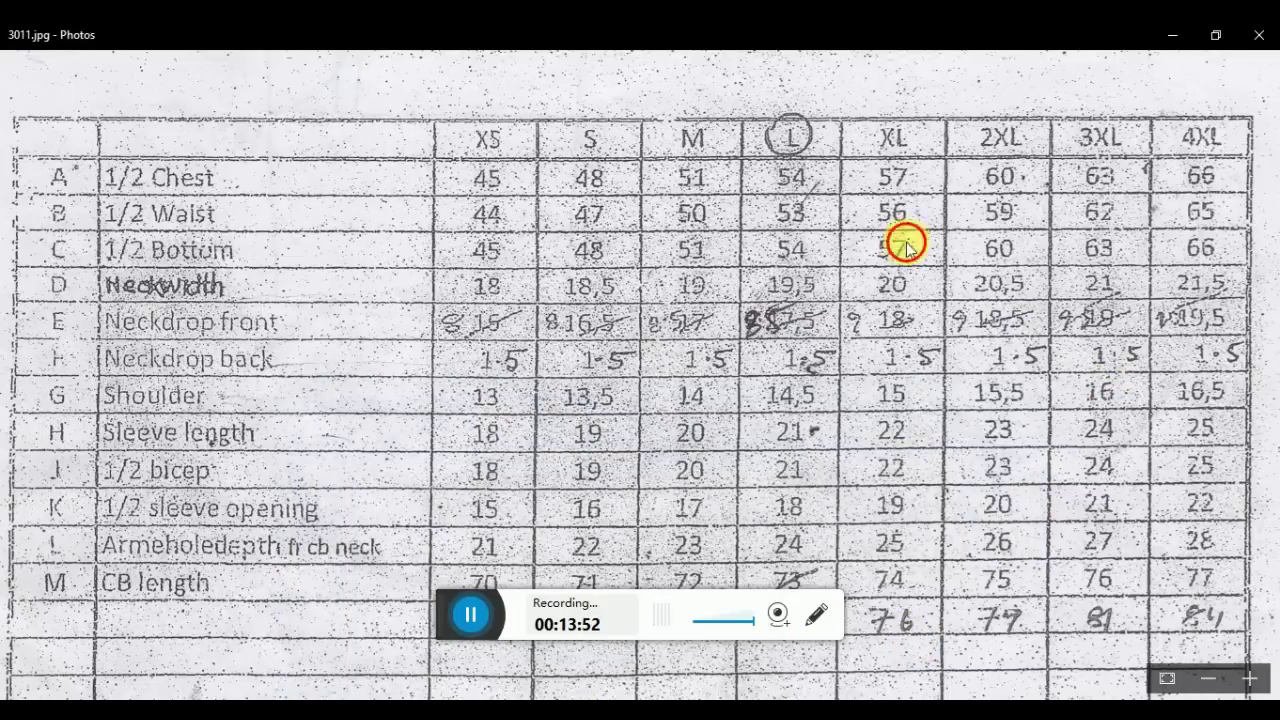
scroll(905, 245, "up", 5)
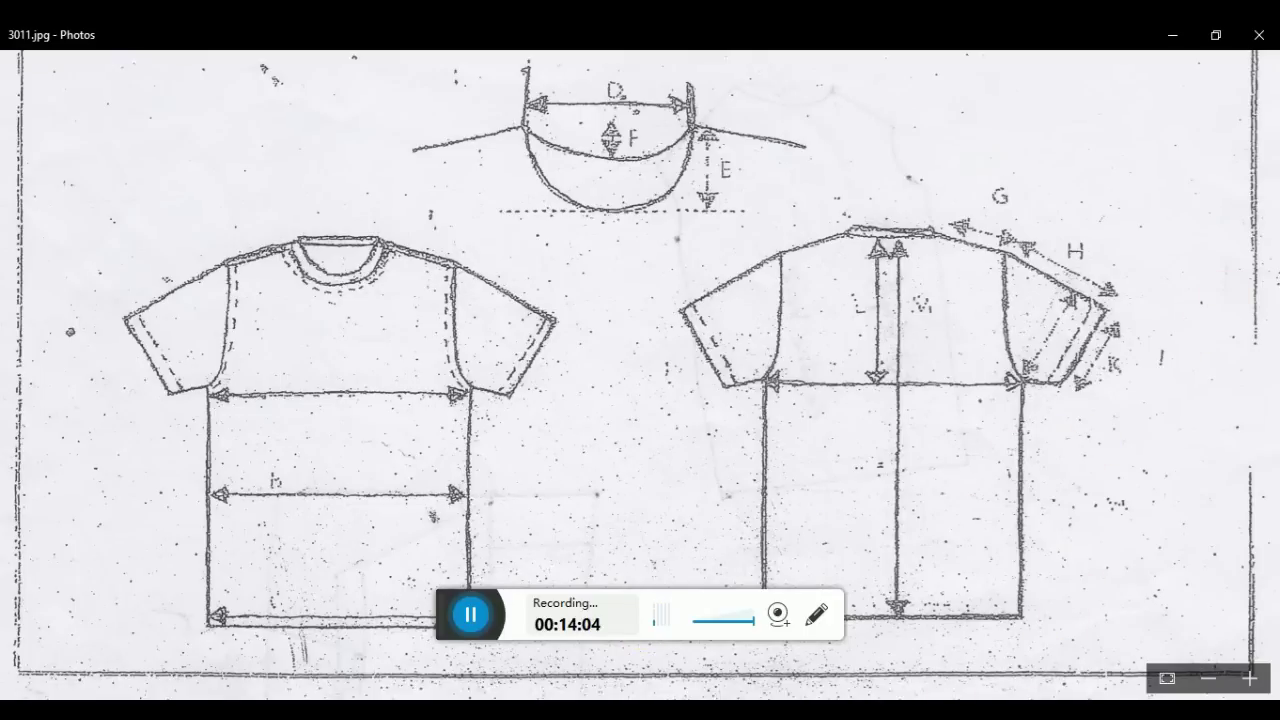
key("alt+Tab")
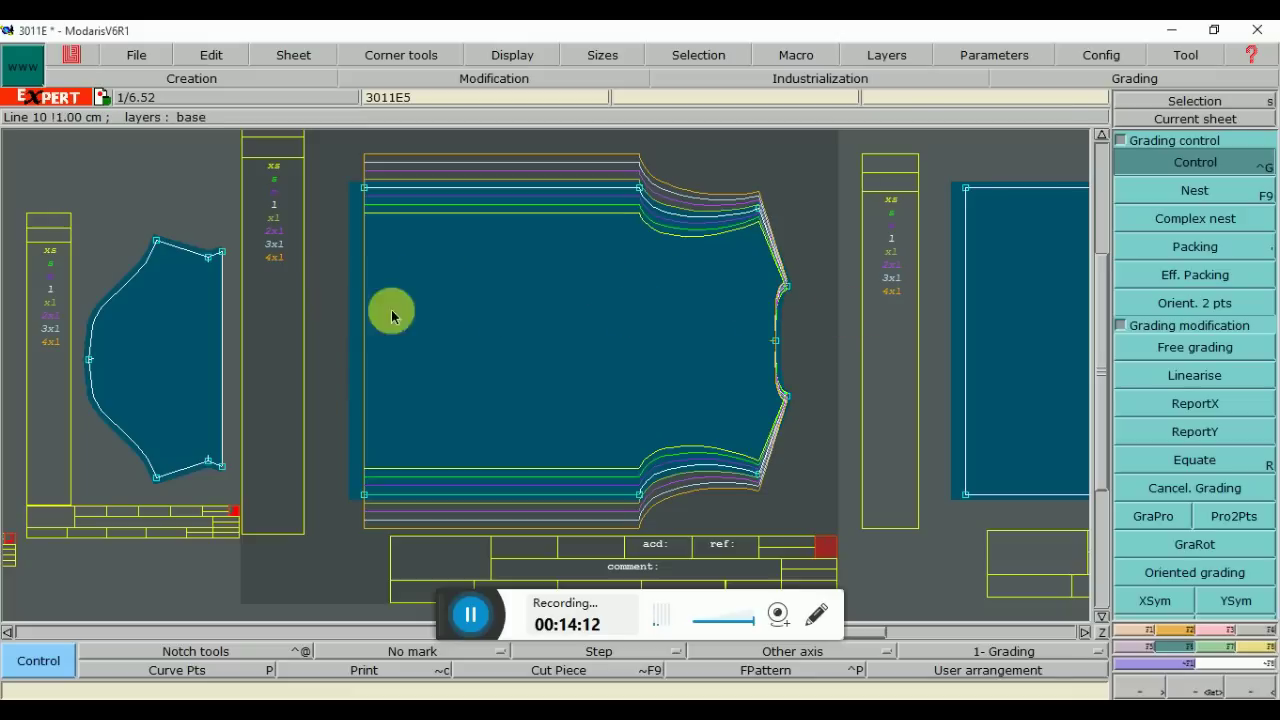
Check the ddx/ddy direction diagram in the Word document against the pattern piece and reread the Armhole increments, ending back in Modaris
key("alt+Tab")
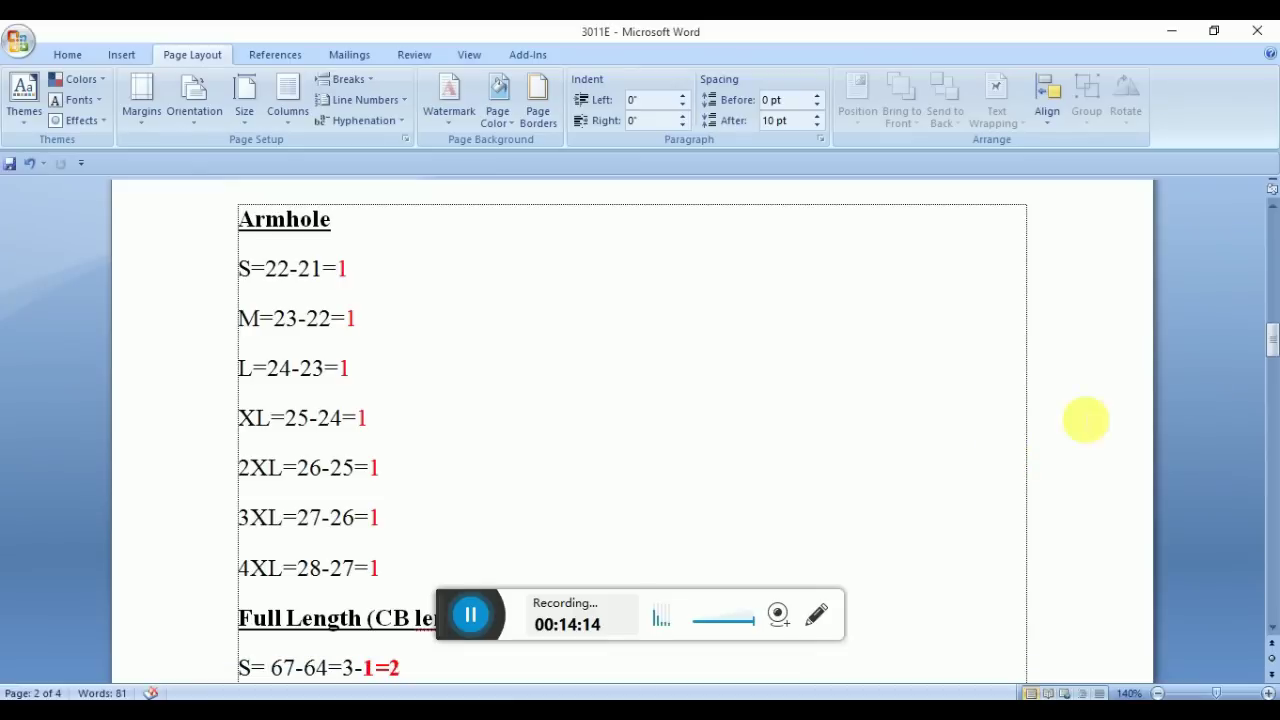
left_click_drag(1268, 343, 1268, 500)
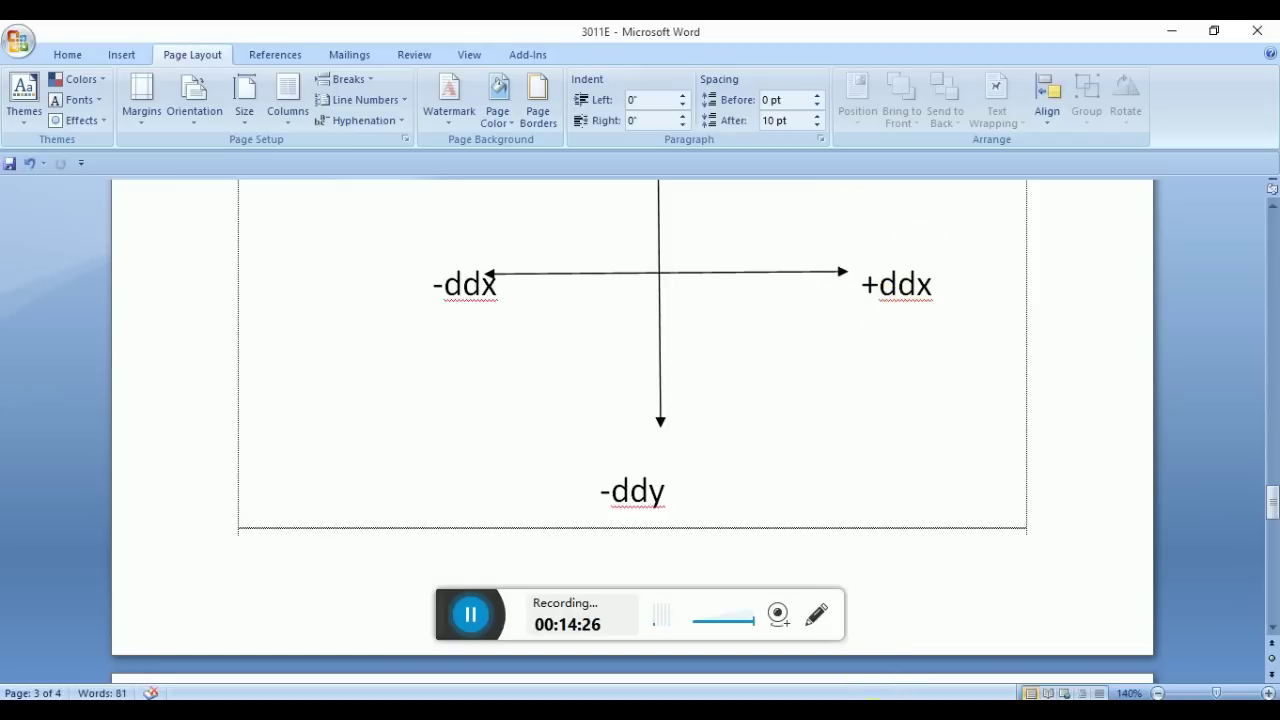
key("alt+Tab")
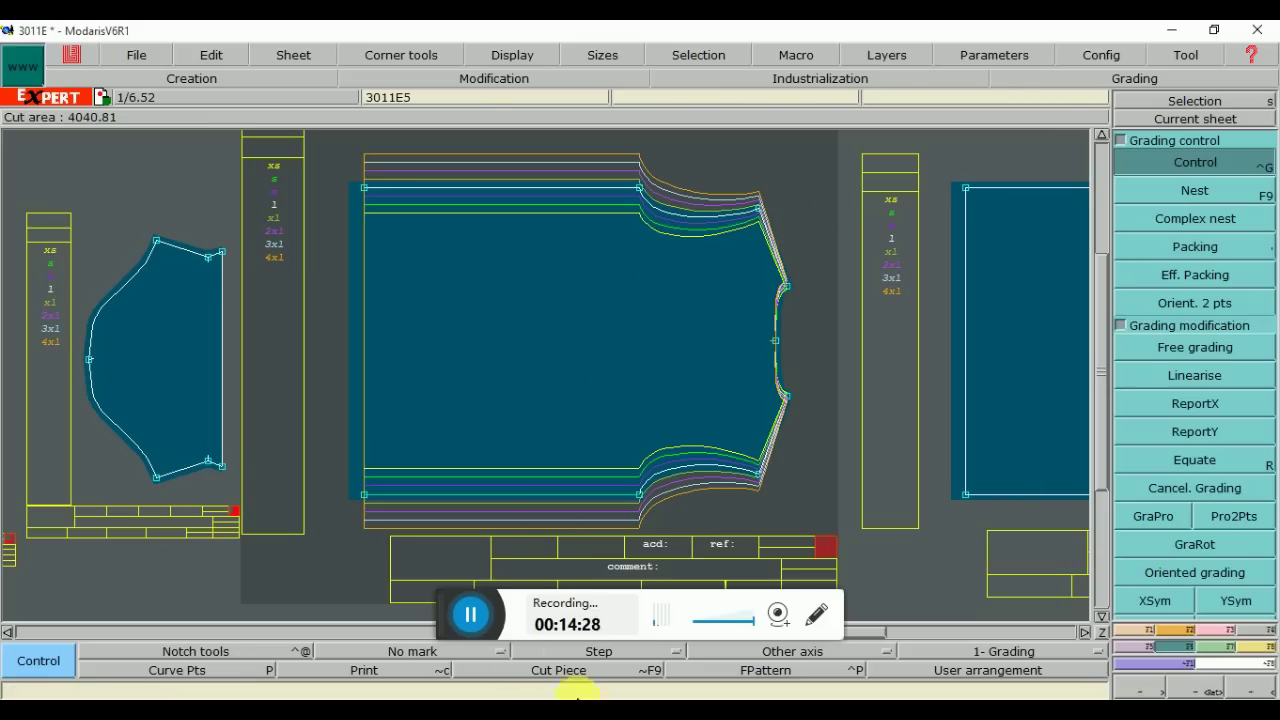
key("alt+Tab")
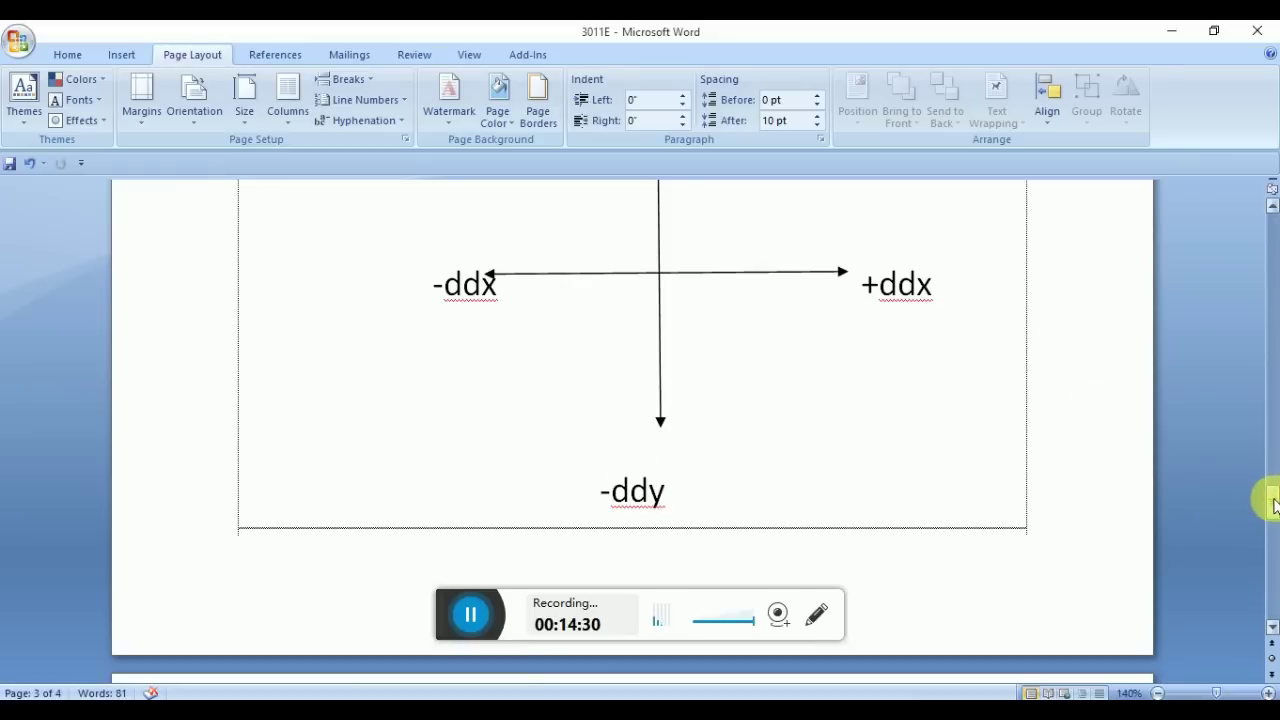
left_click_drag(1271, 500, 1243, 339)
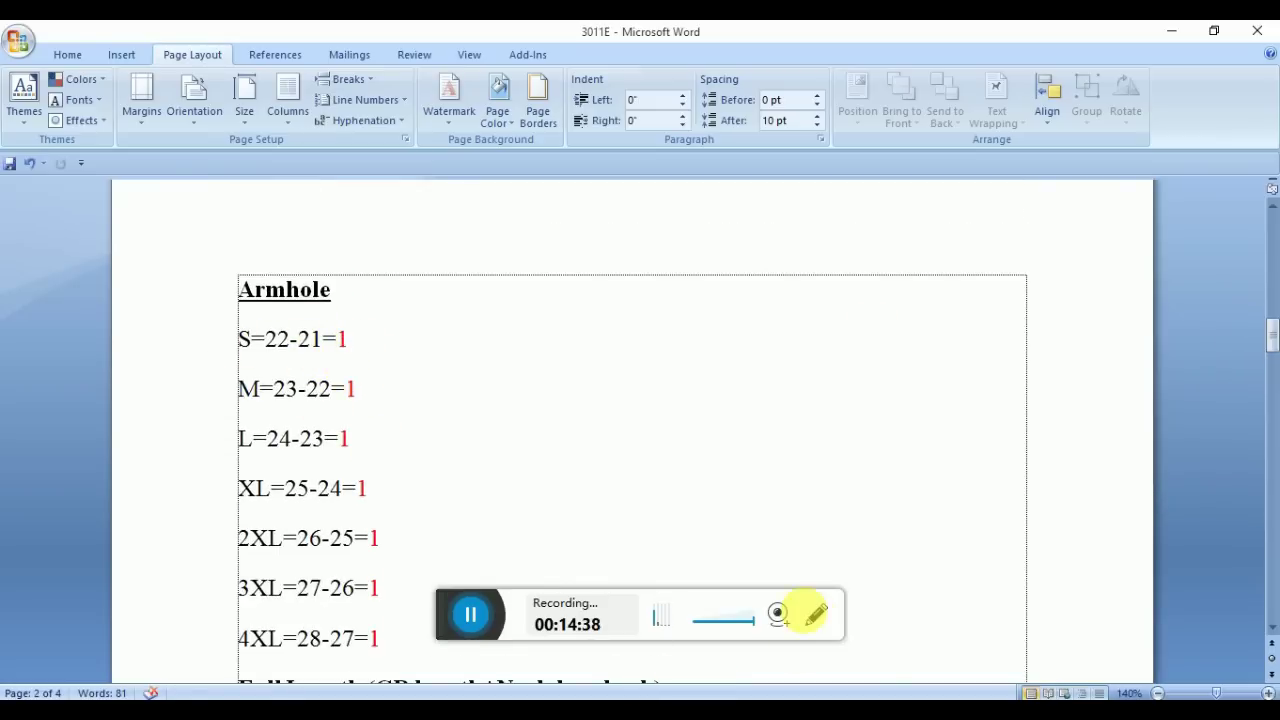
key("alt+Tab")
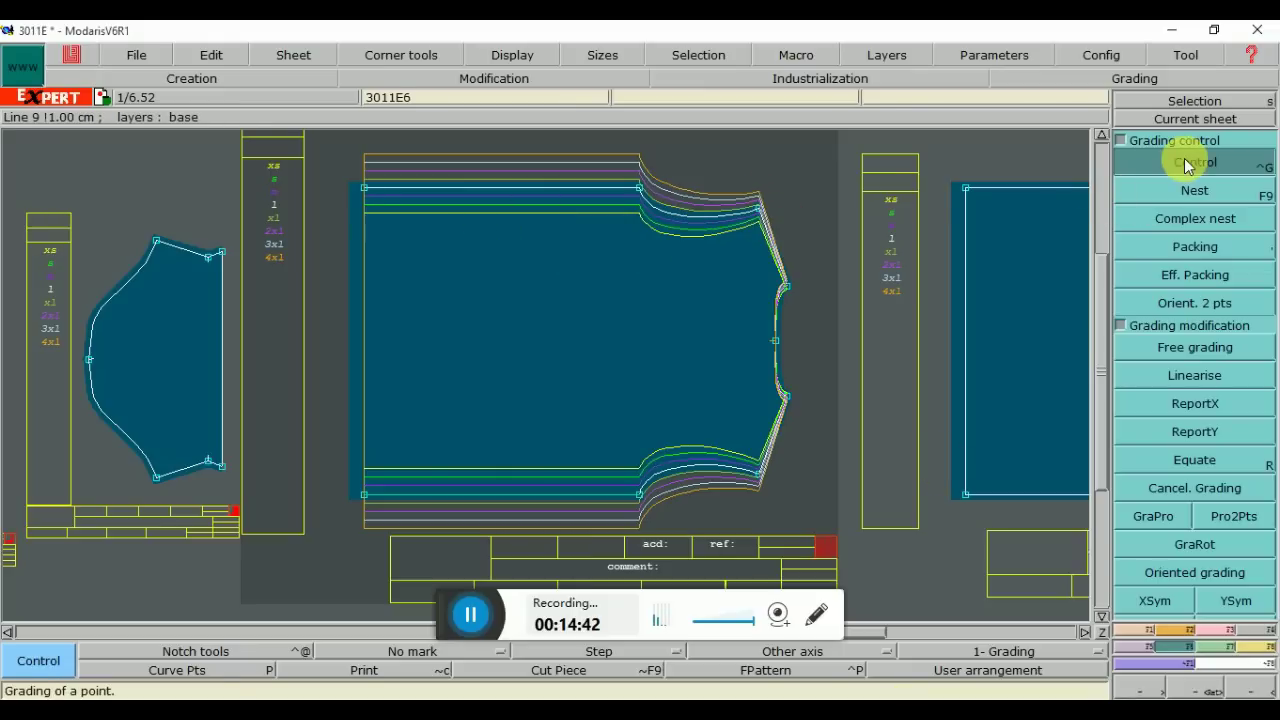
Set ddx to 1 for all sizes on the upper shoulder point of piece 3011E5 and copy its X grading to the lower shoulder point with ReportX
left_click(760, 213)
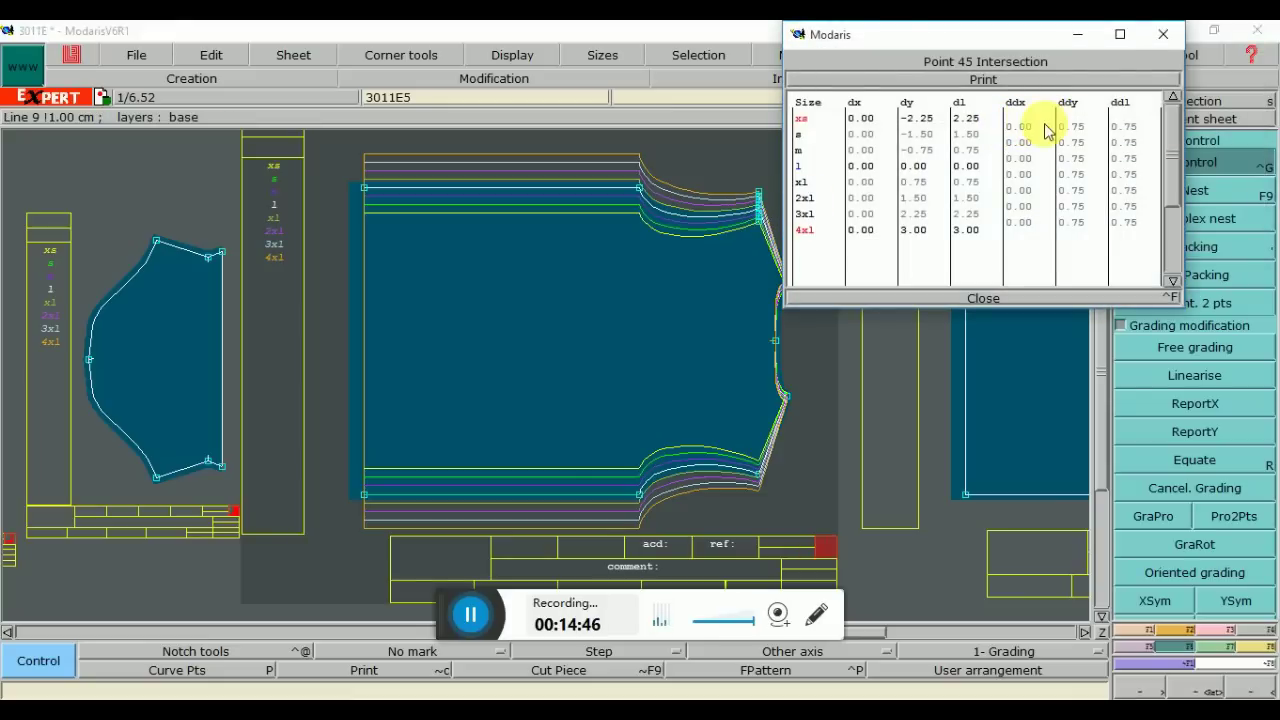
left_click_drag(1012, 122, 1010, 232)
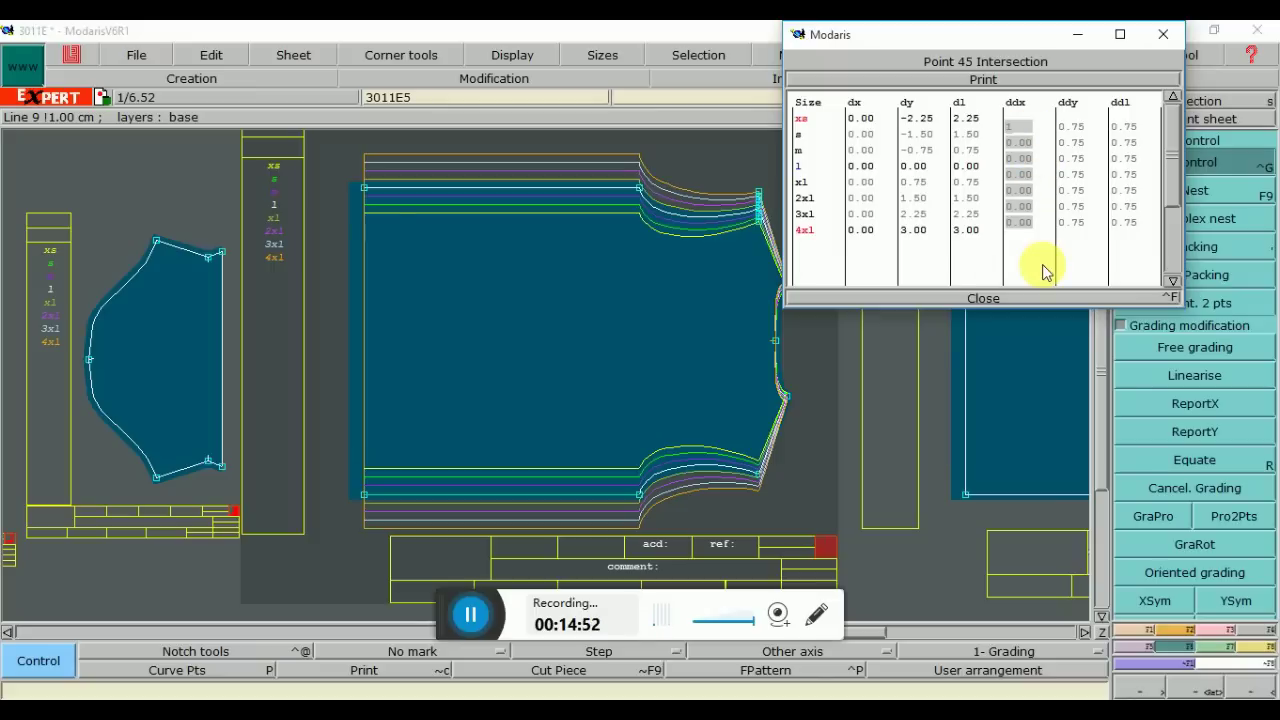
type("1")
key("Return")
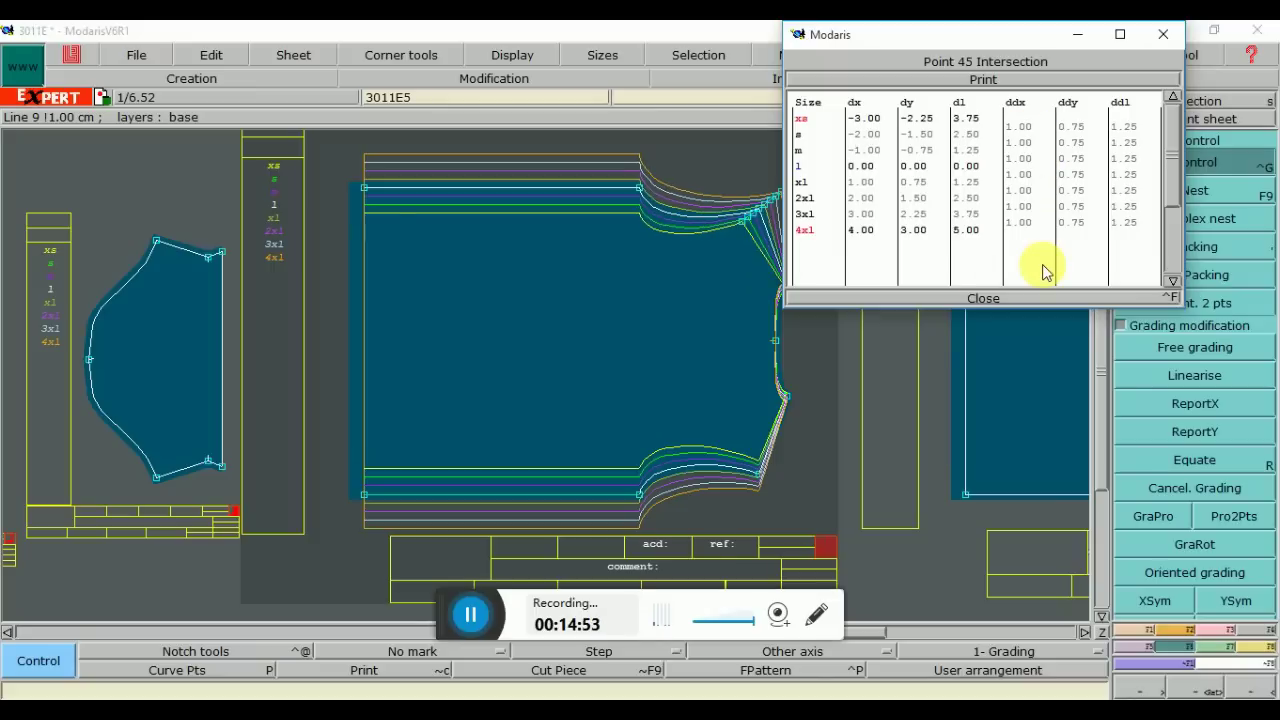
left_click(983, 298)
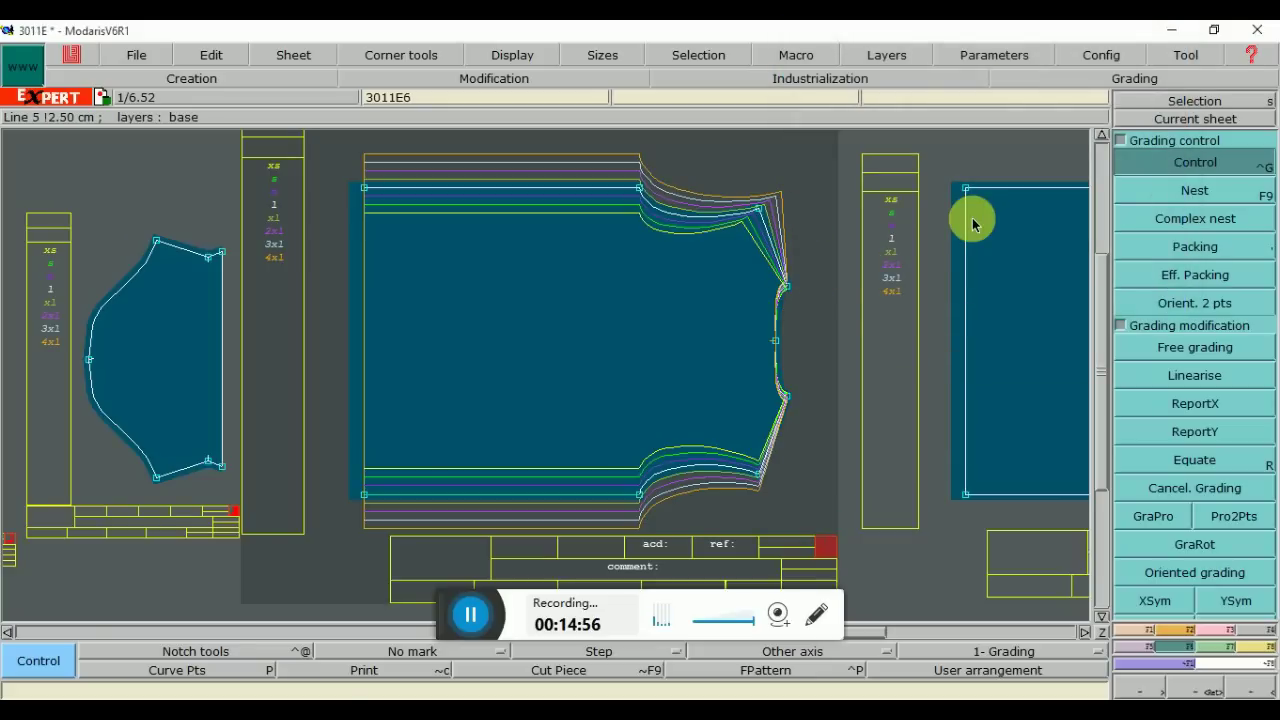
left_click(1185, 403)
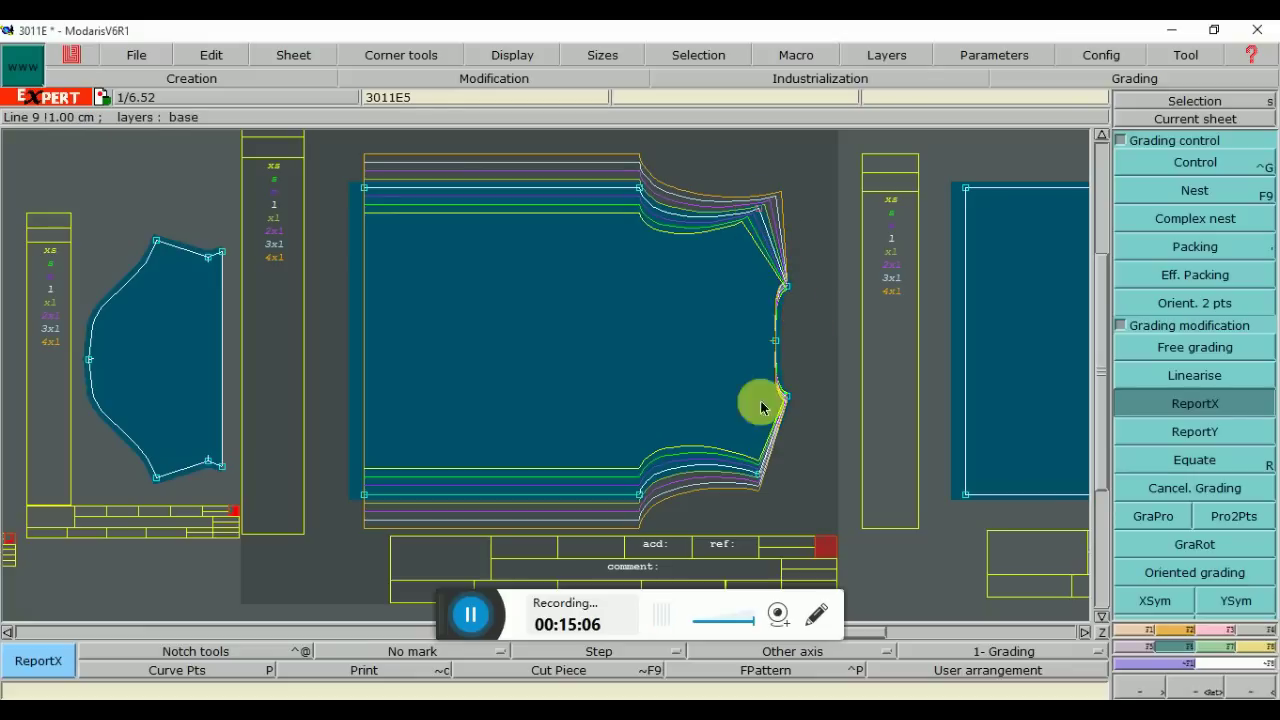
left_click(760, 478)
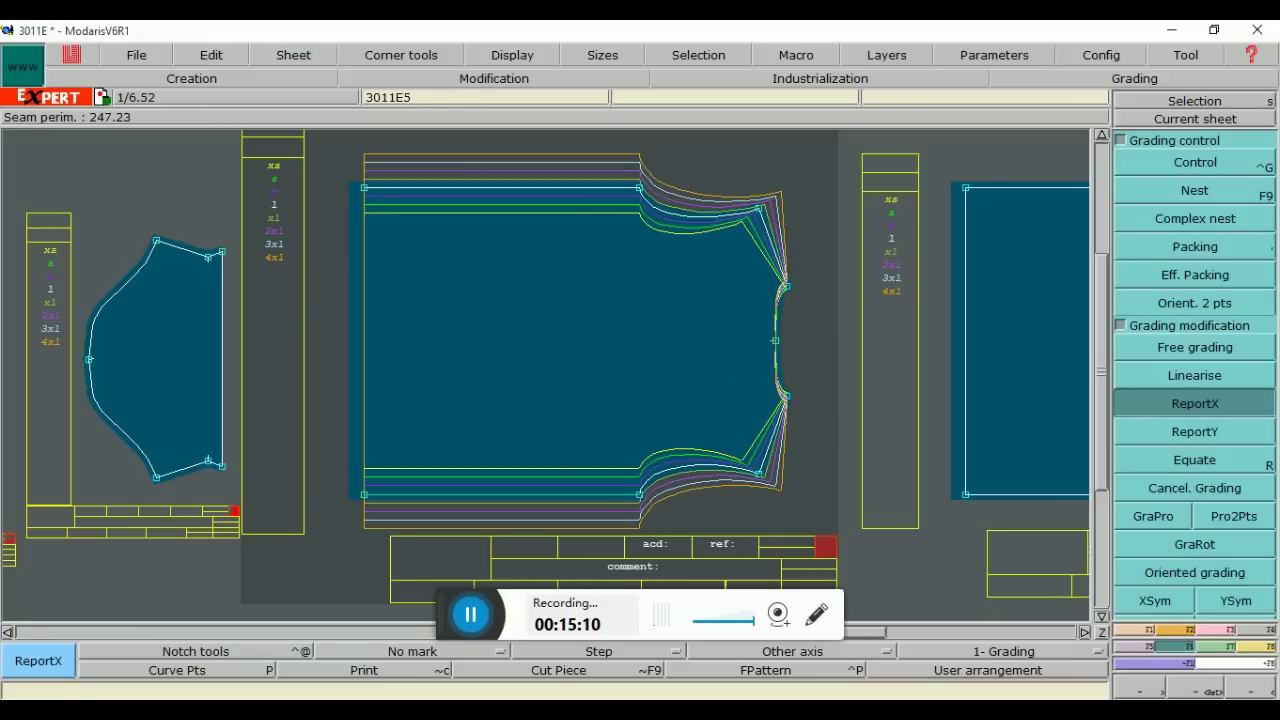
Compare the Word document's Full Length increments with the CB length and neckdrop back rows of the 3011.jpg size chart
key("alt+Tab")
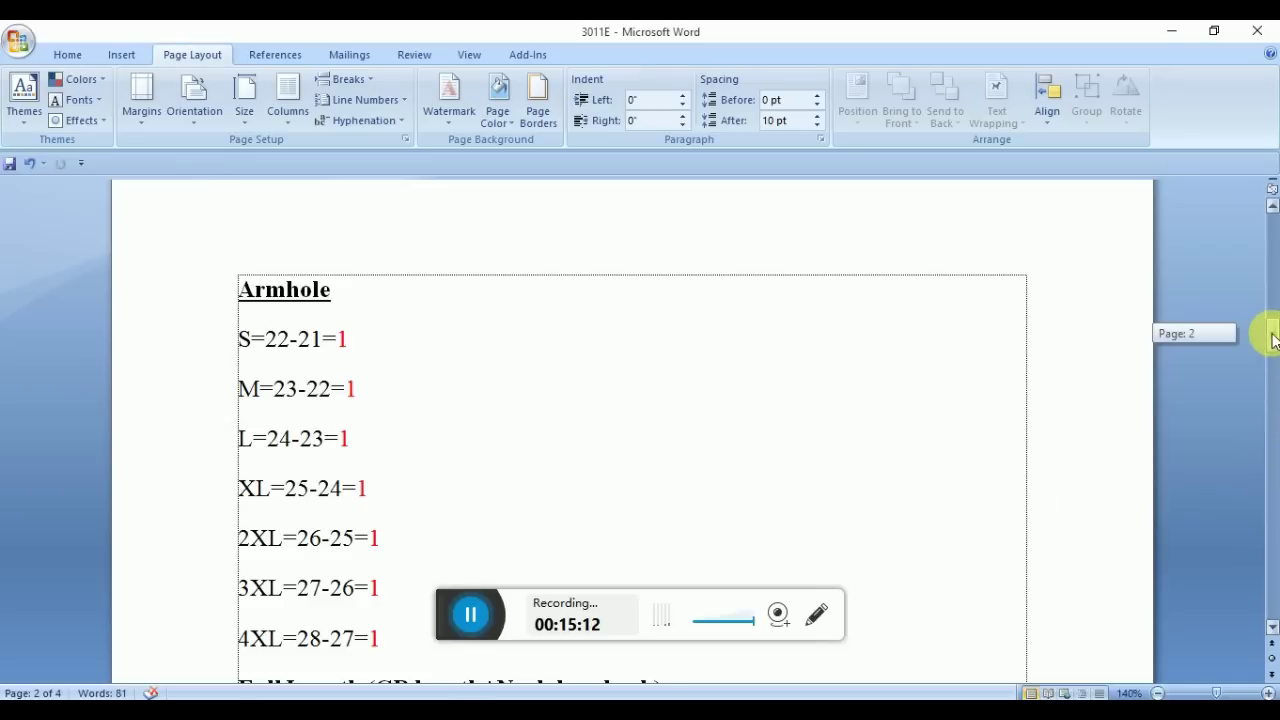
left_click_drag(1273, 340, 1273, 374)
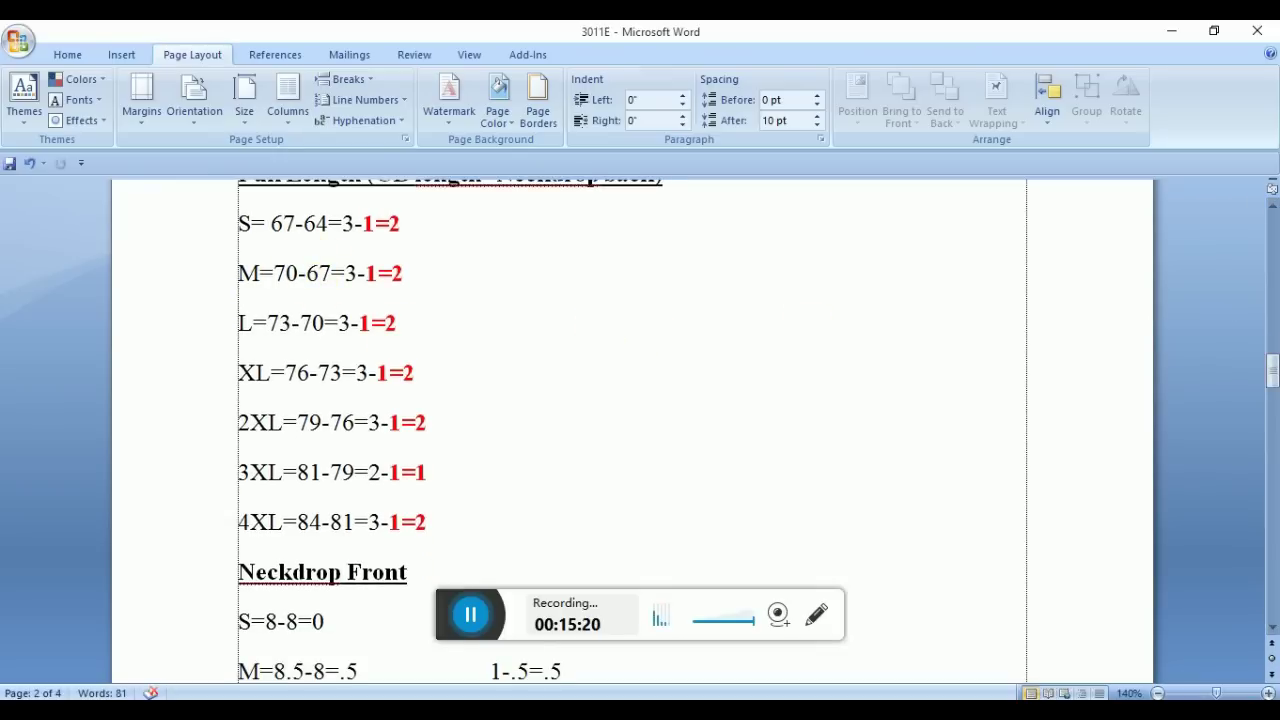
mouse_move(988, 710)
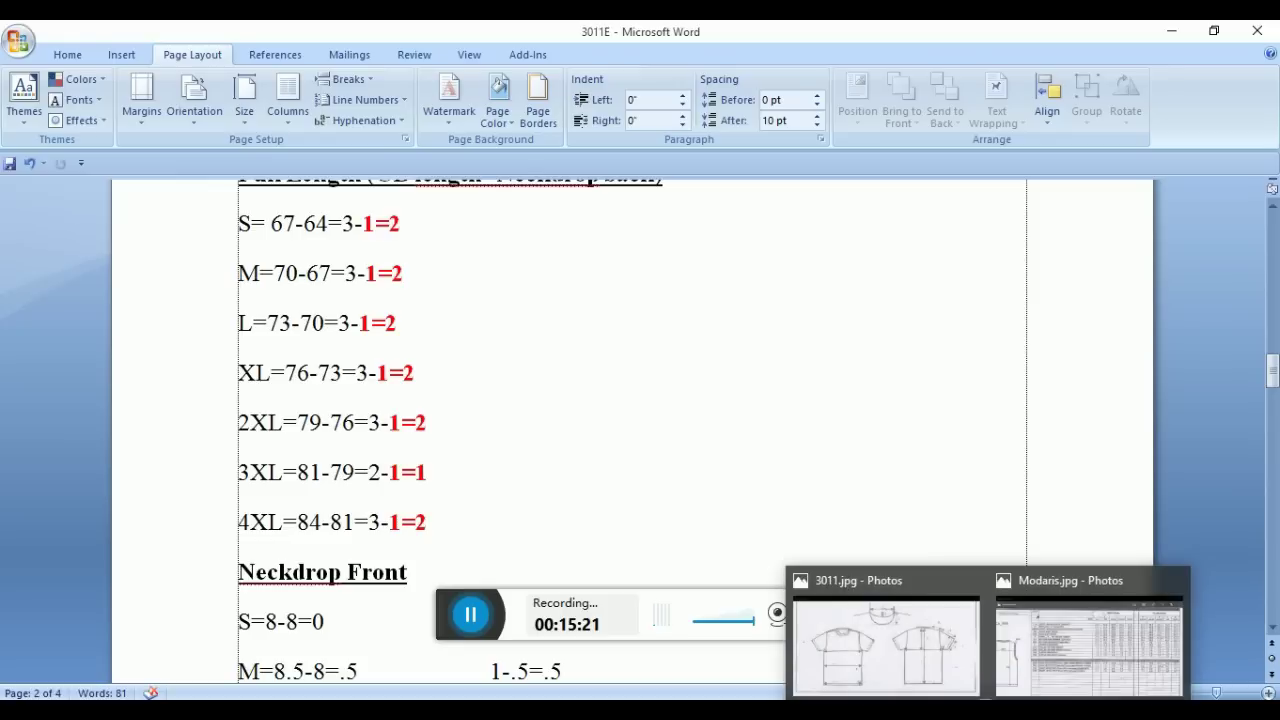
left_click(1040, 660)
mouse_move(988, 710)
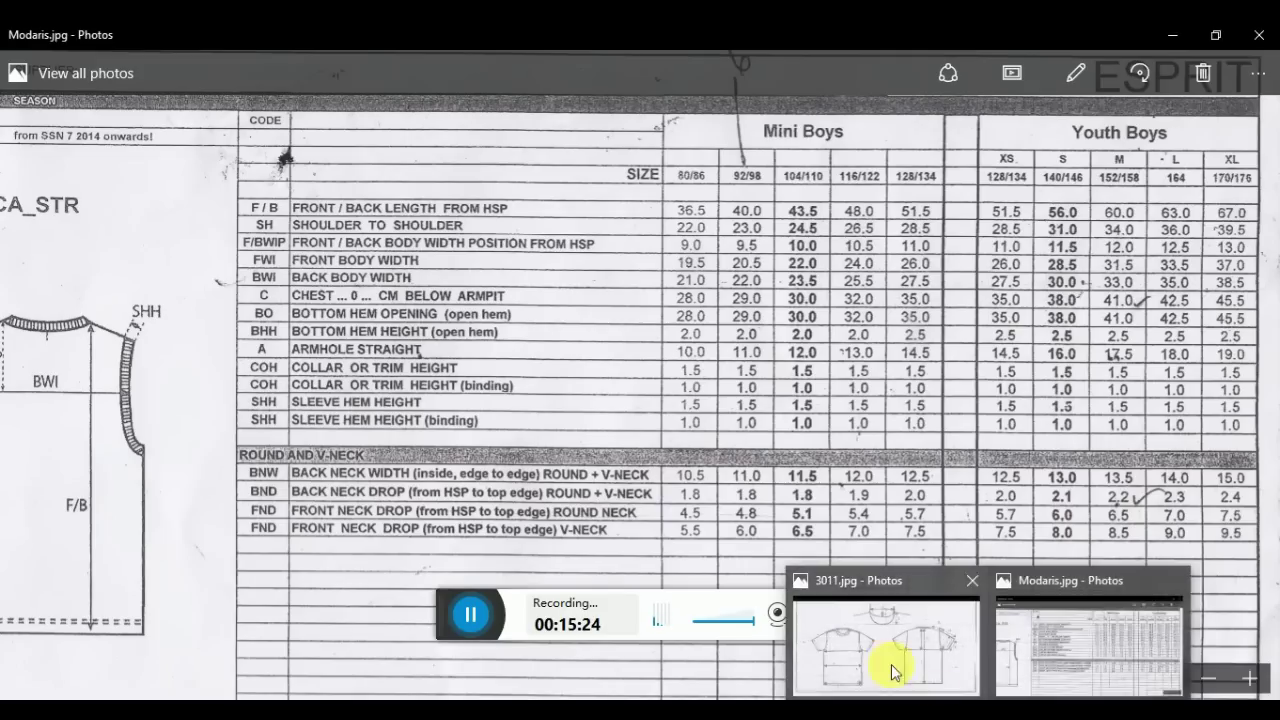
left_click(888, 662)
scroll(880, 440, "down", 10)
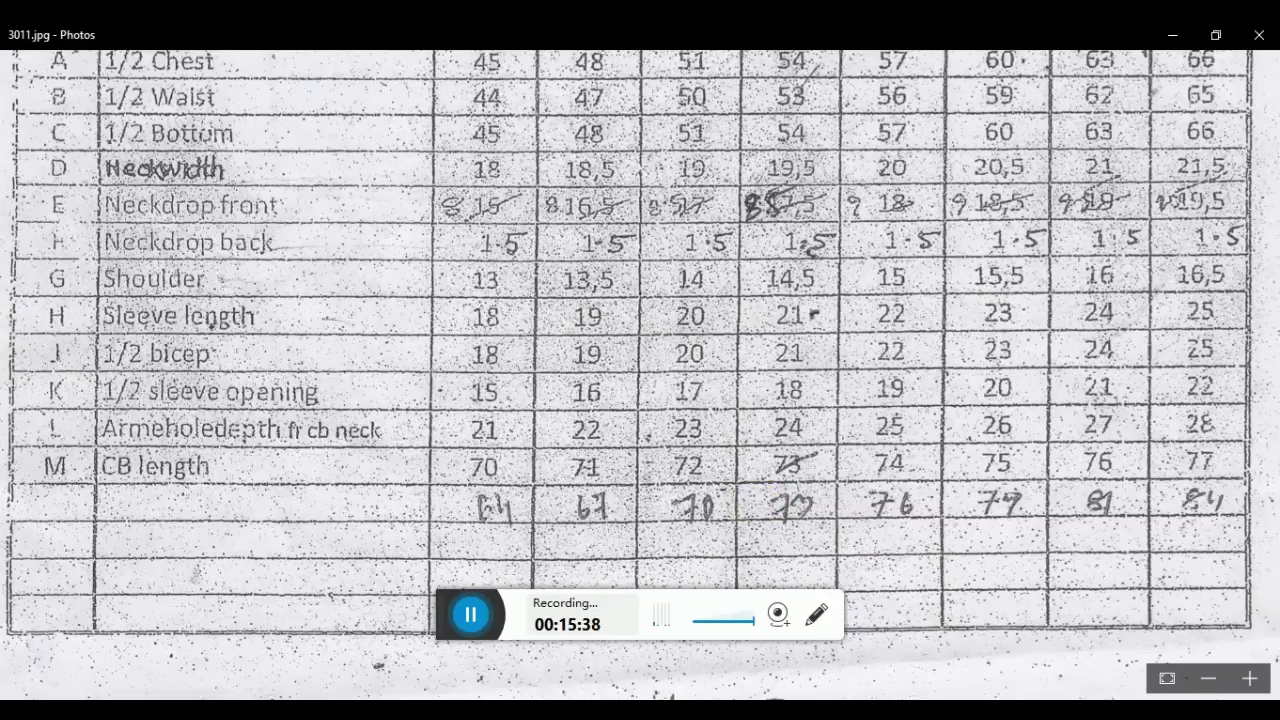
Review the Word document's Armhole and Full Length increments and the ddx/ddy direction diagram, ending back in Modaris
key("alt+Tab")
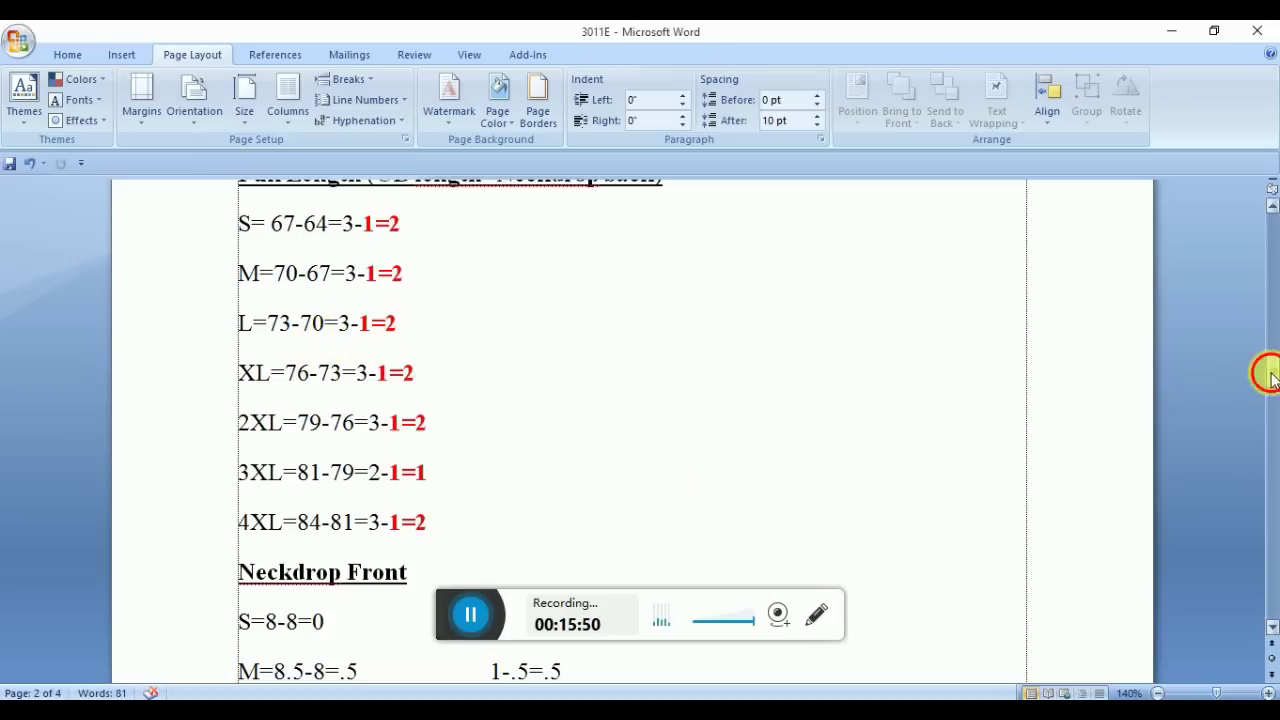
left_click_drag(1270, 375, 1272, 349)
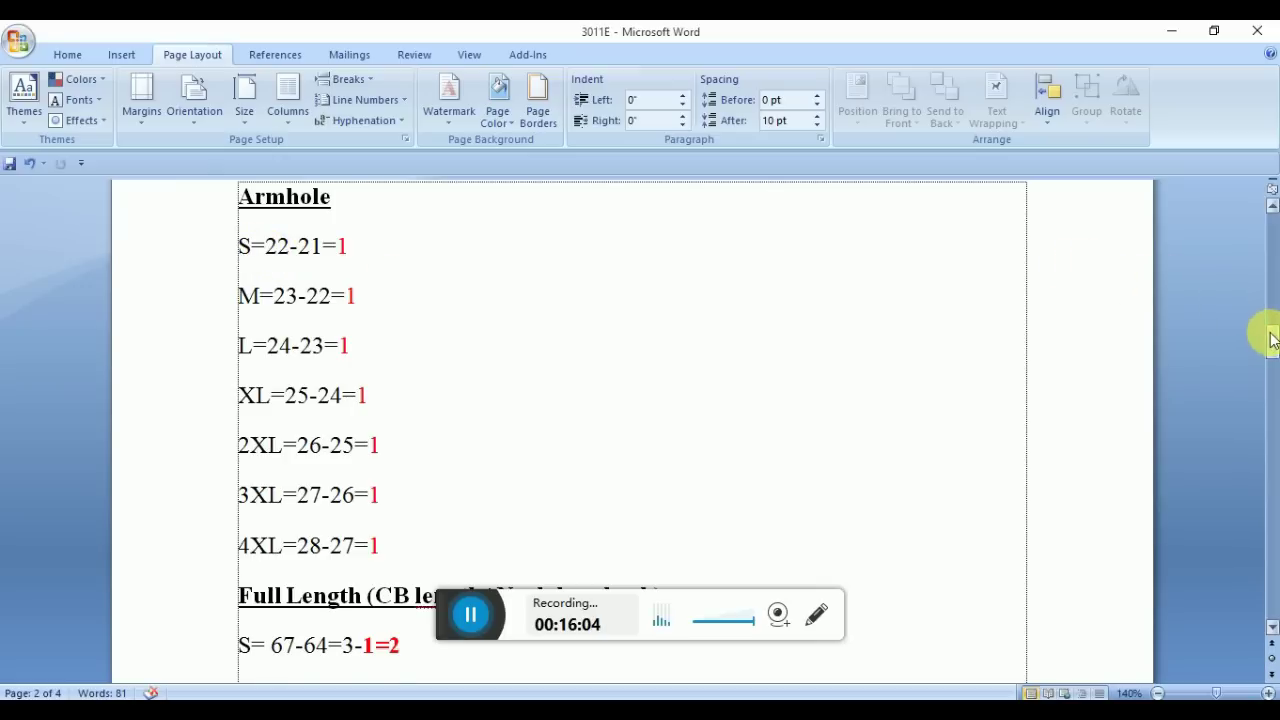
left_click_drag(1272, 340, 1272, 375)
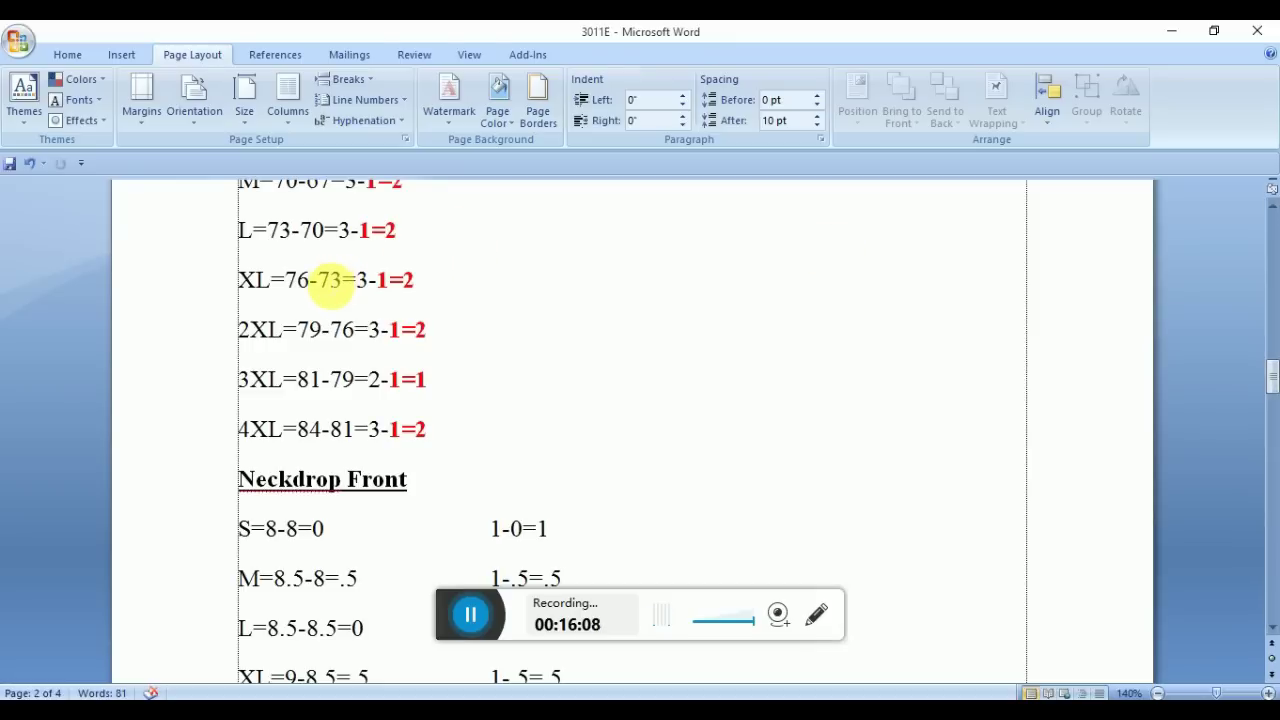
mouse_move(1274, 373)
left_mouse_down()
mouse_move(1271, 336)
mouse_move(1272, 366)
left_mouse_up()
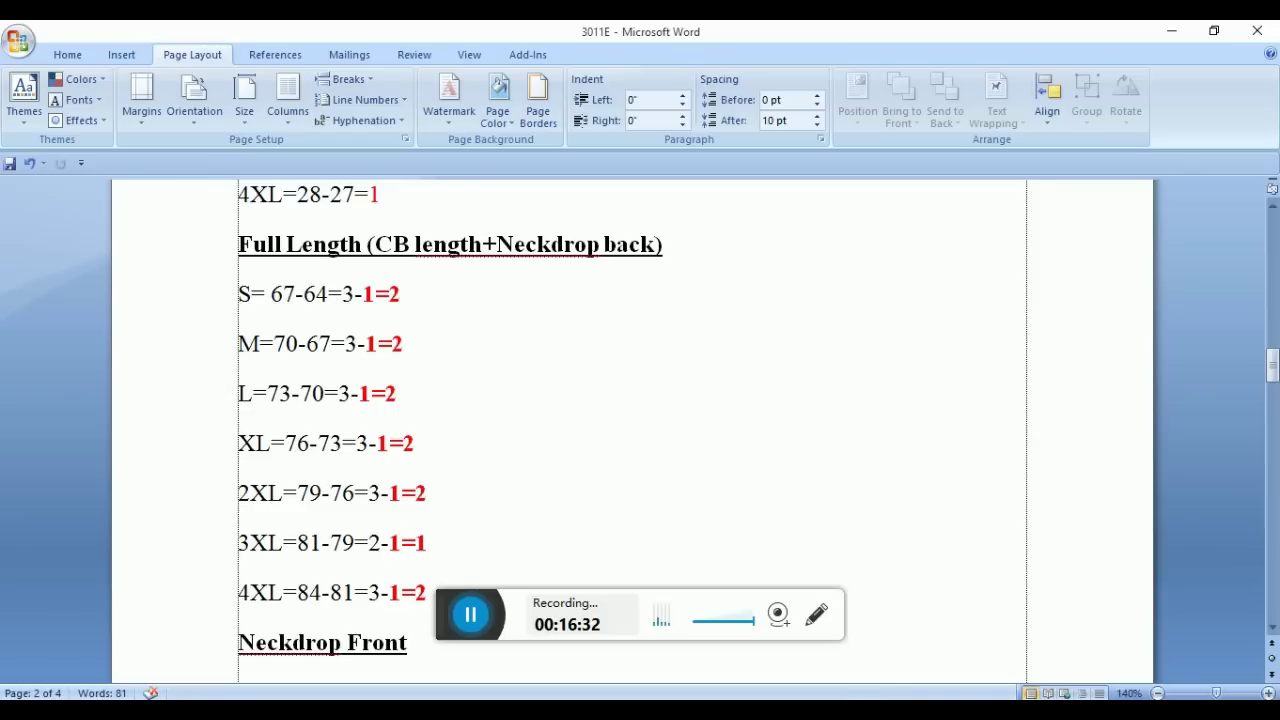
left_click(918, 660)
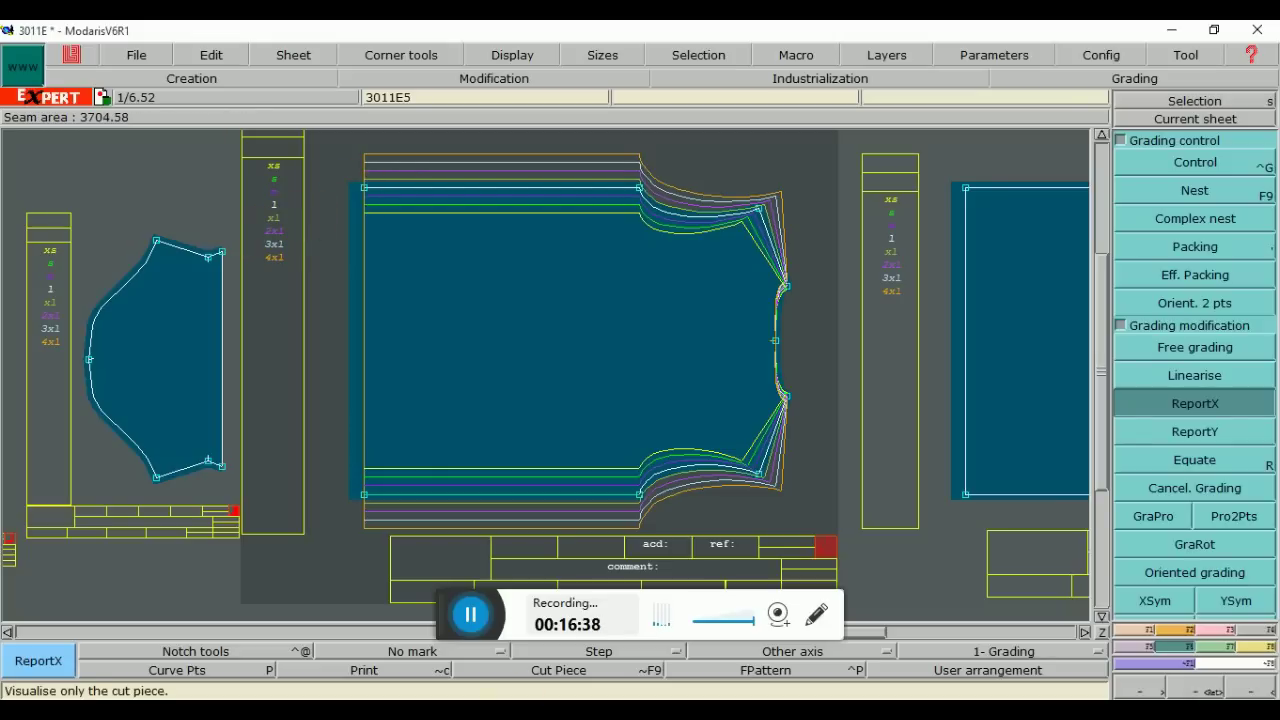
key("alt+Tab")
scroll(1266, 343, "up", 5)
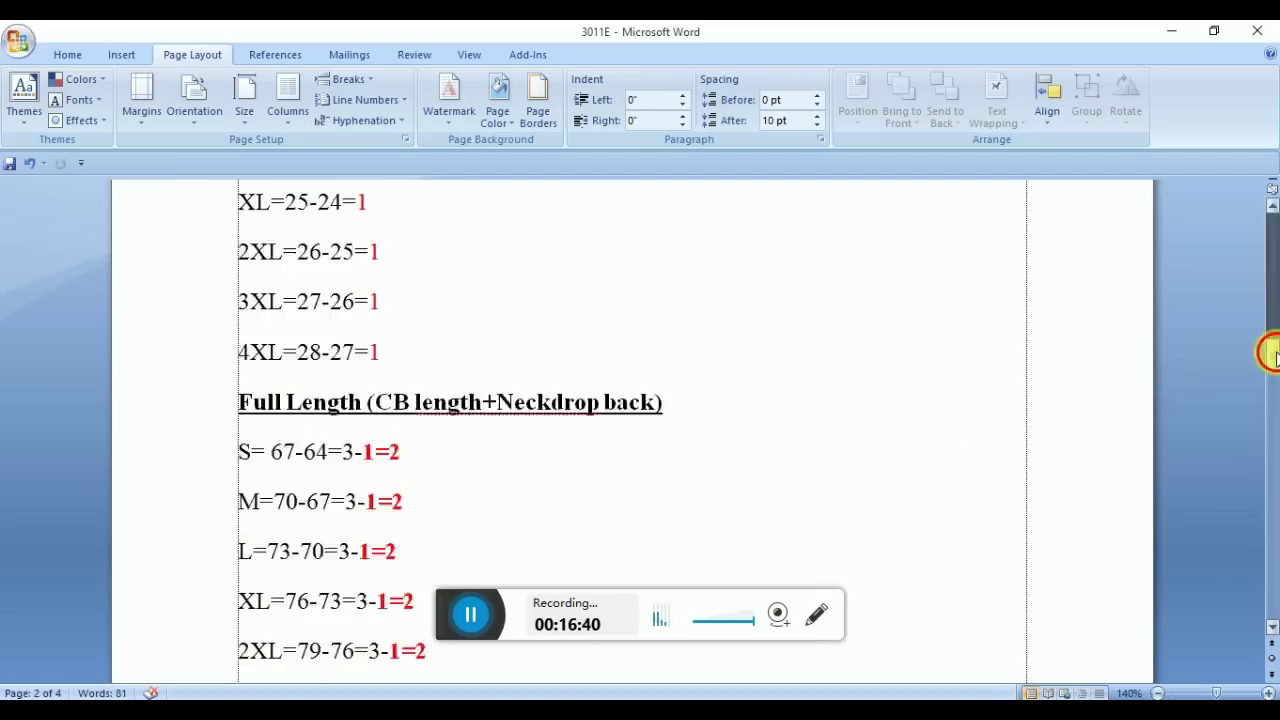
left_click_drag(1272, 366, 1268, 494)
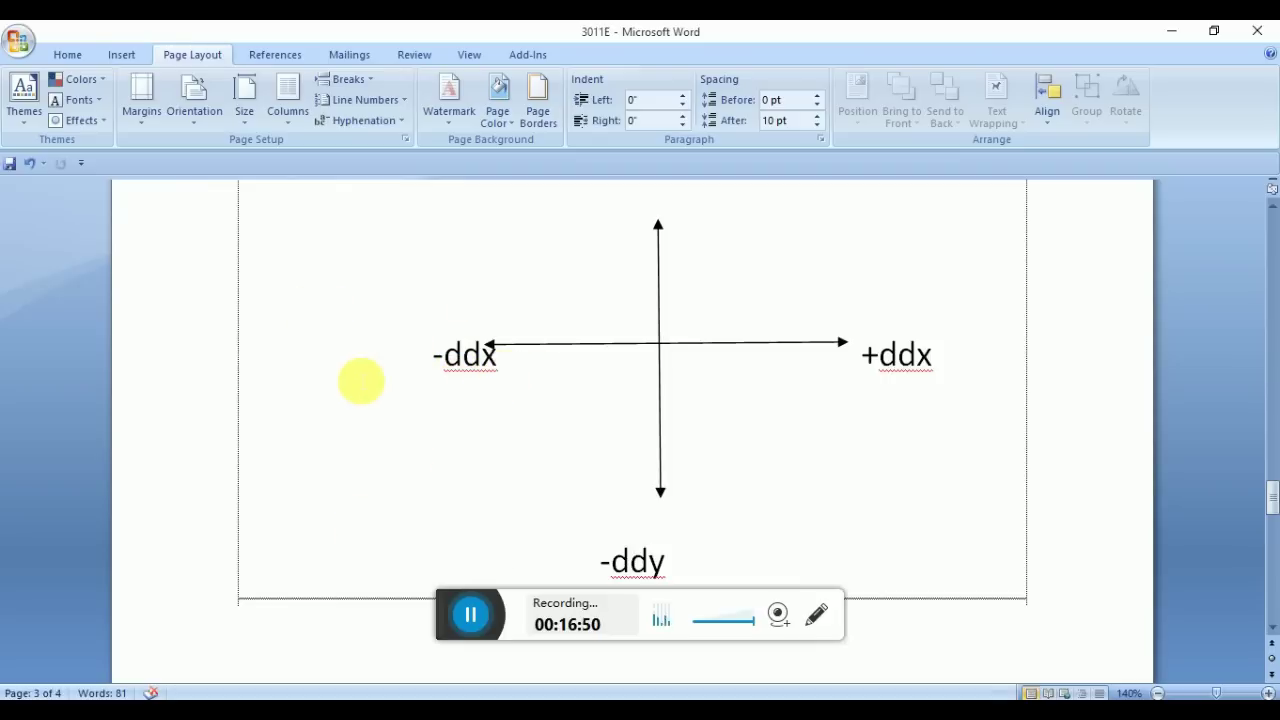
key("alt+Tab")
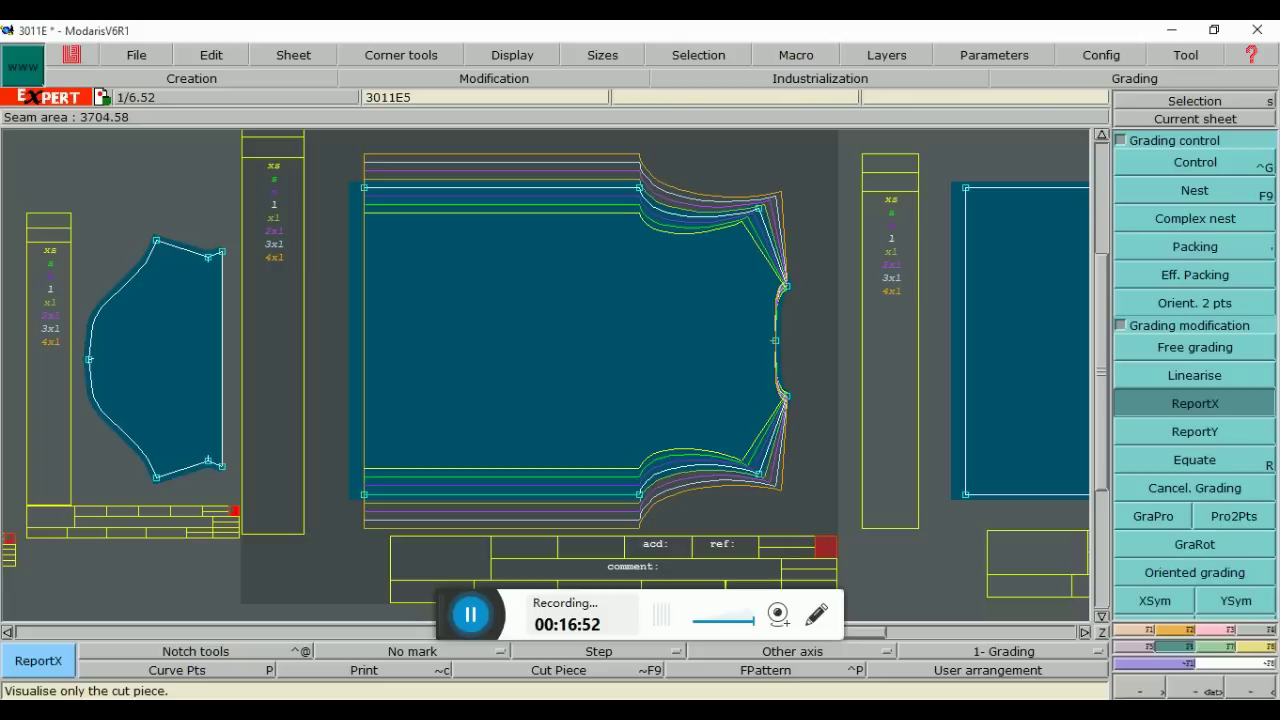
Set ddx on the upper hem corner of piece 3011E5 to 2 for all sizes, with 1 for the 2xl–3xl interval
left_click(1174, 170)
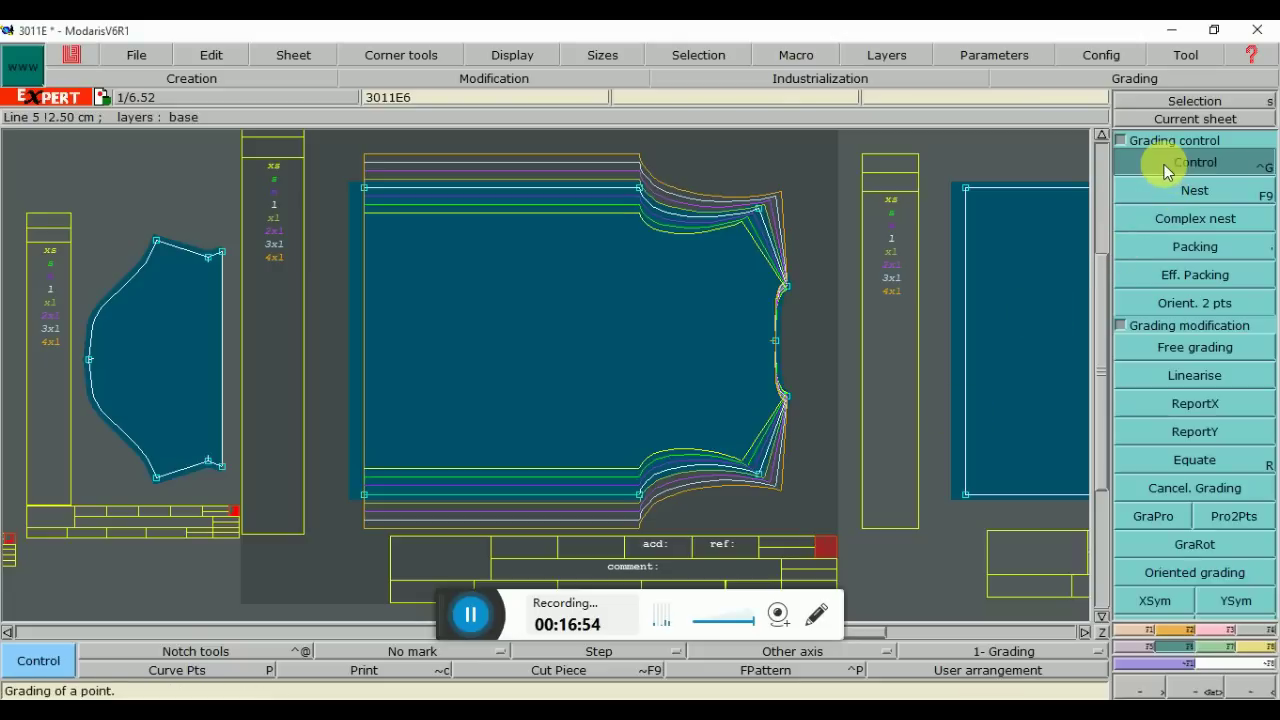
left_click(364, 190)
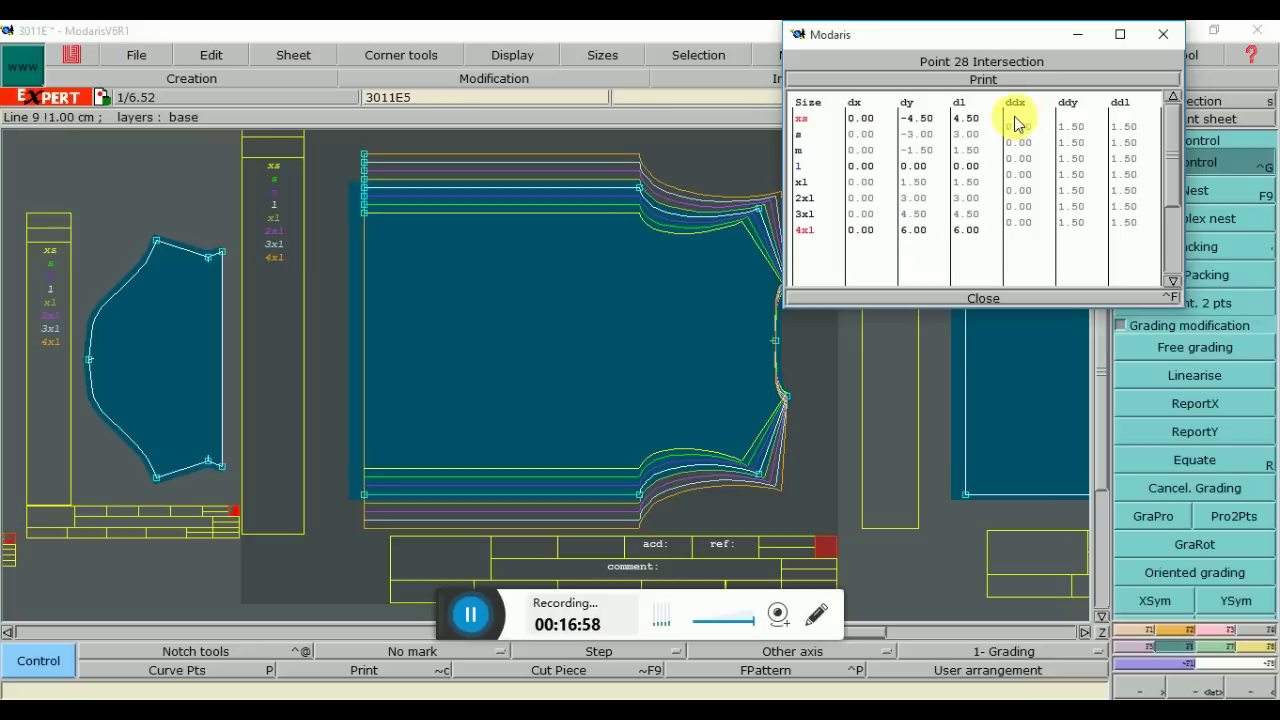
left_click_drag(1012, 128, 1024, 232)
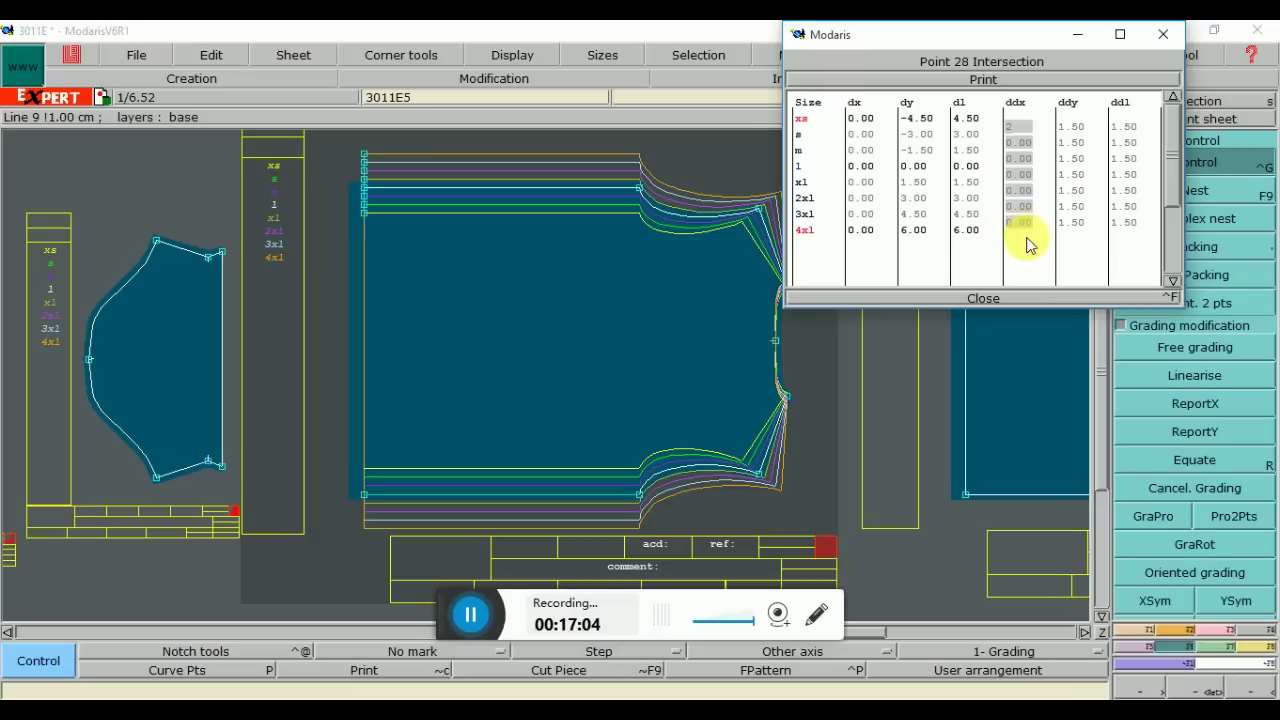
type("2")
key("Return")
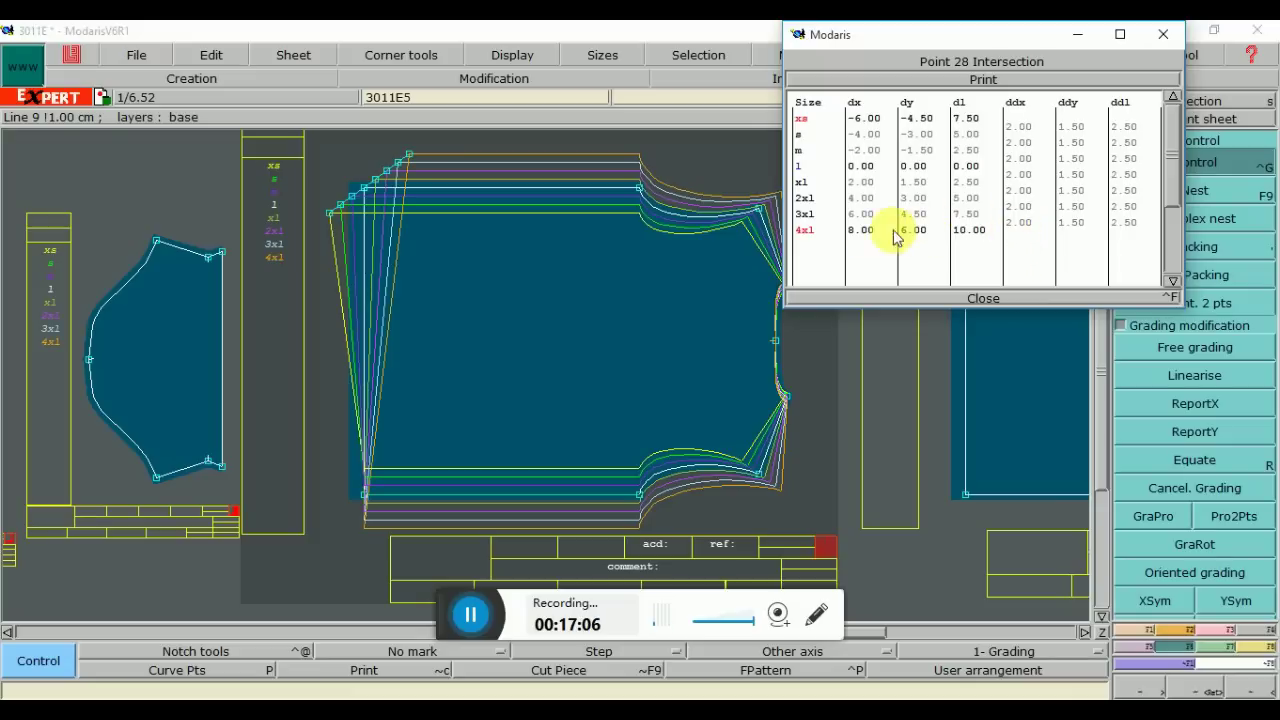
left_click(1018, 207)
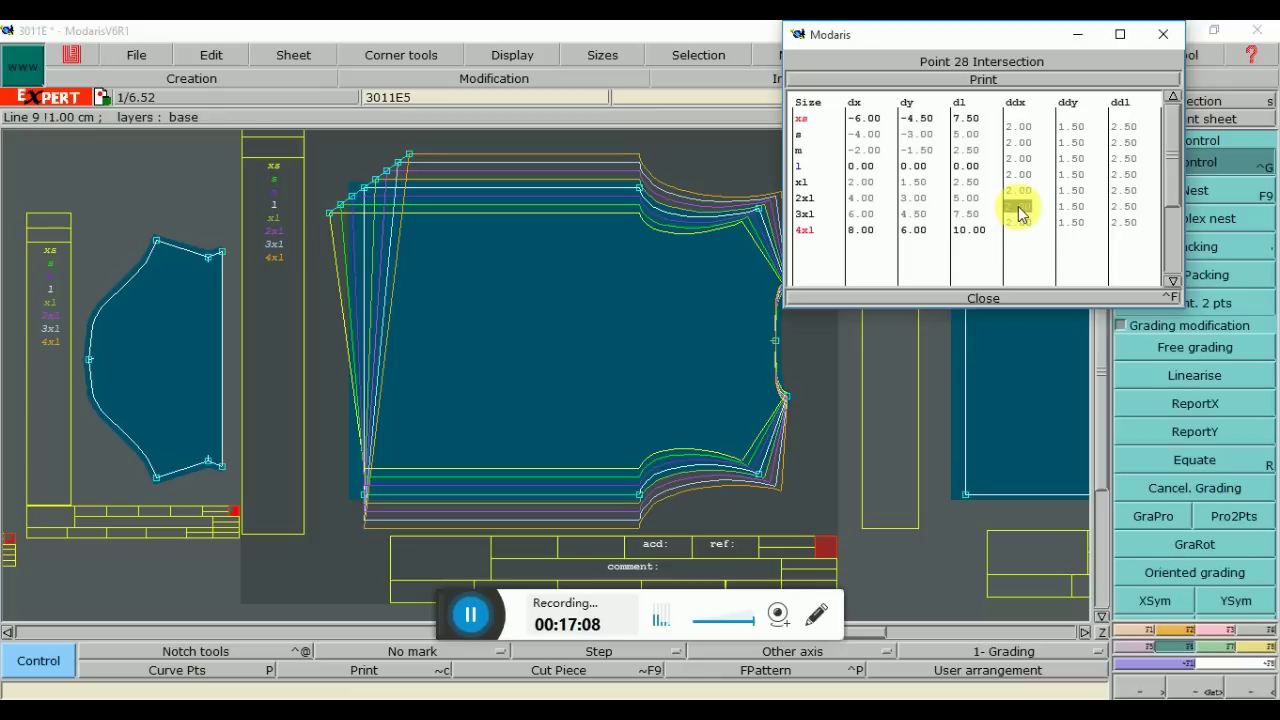
type("1")
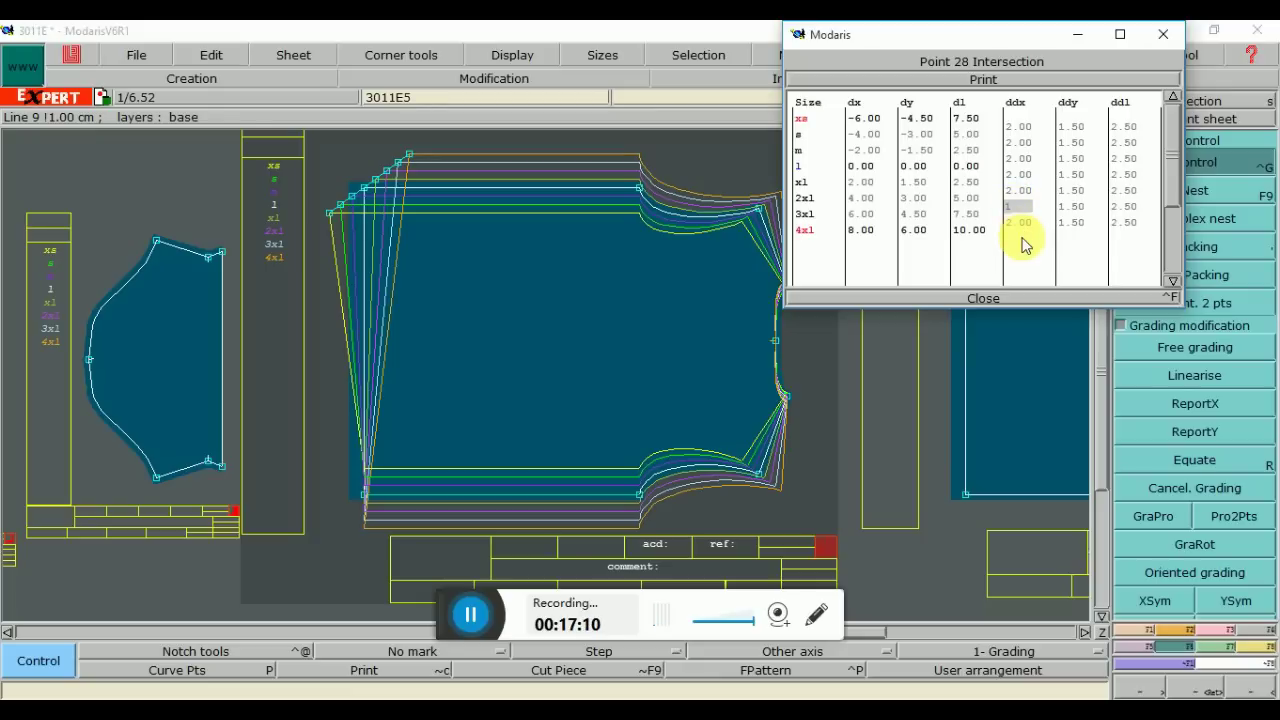
key("Return")
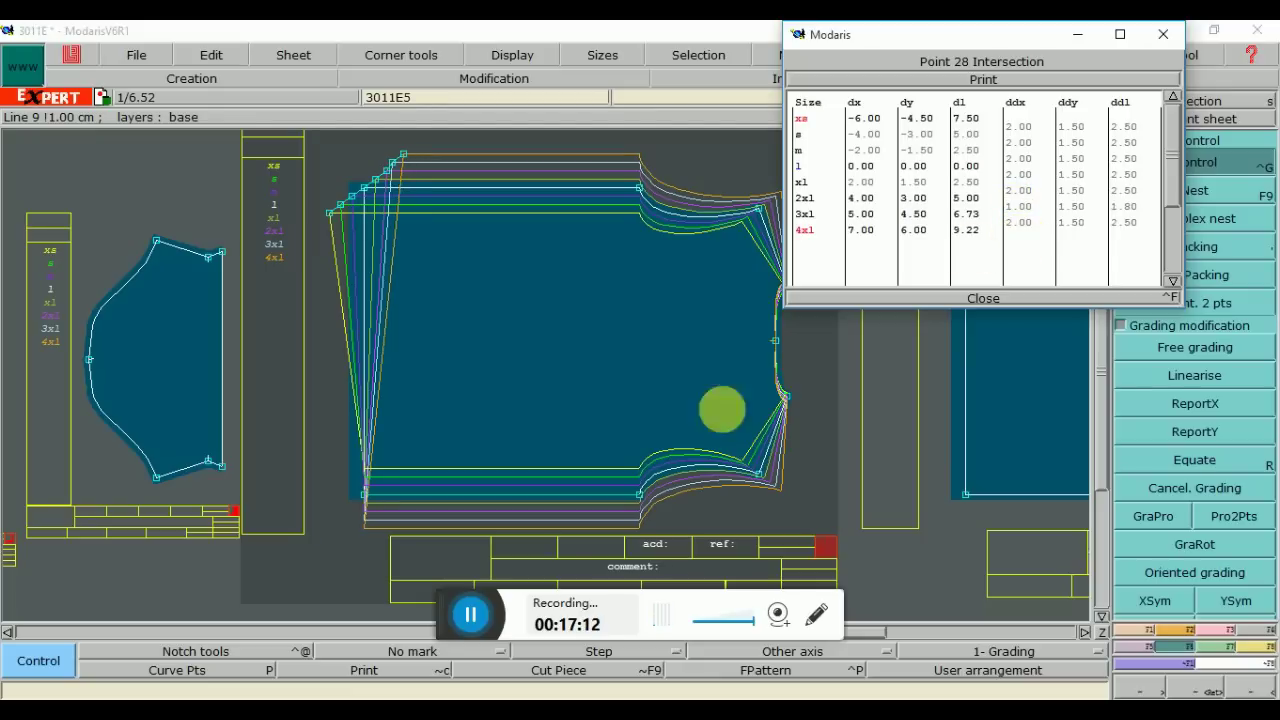
Check the ddx direction diagram and the Full Length increments in the Word document, ending back in Modaris
key("alt+Tab")
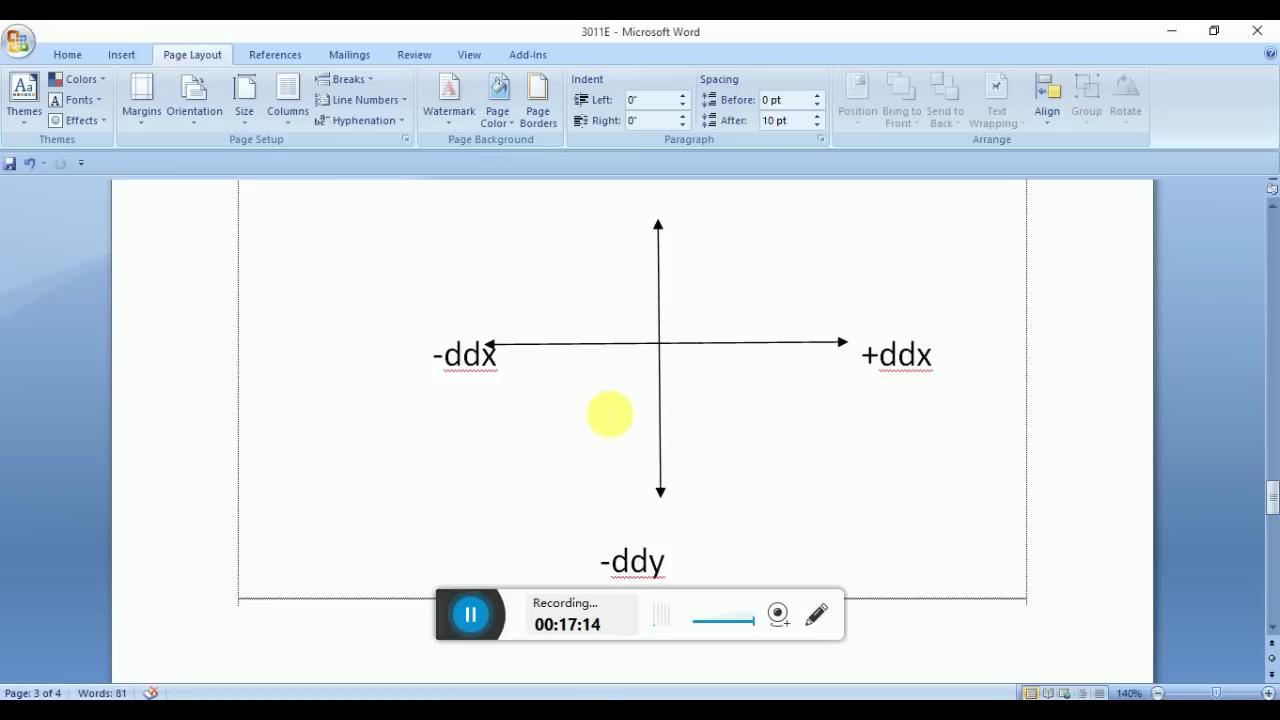
left_click_drag(1274, 508, 1272, 386)
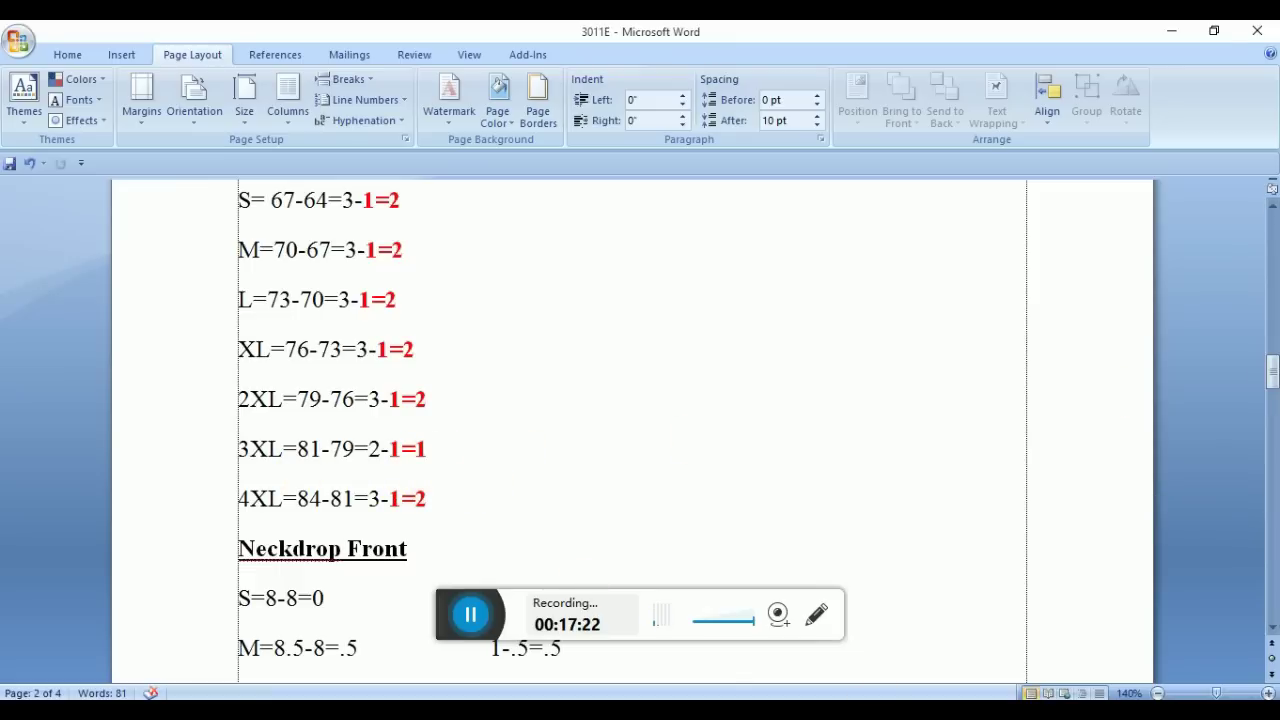
mouse_move(943, 710)
left_click(845, 652)
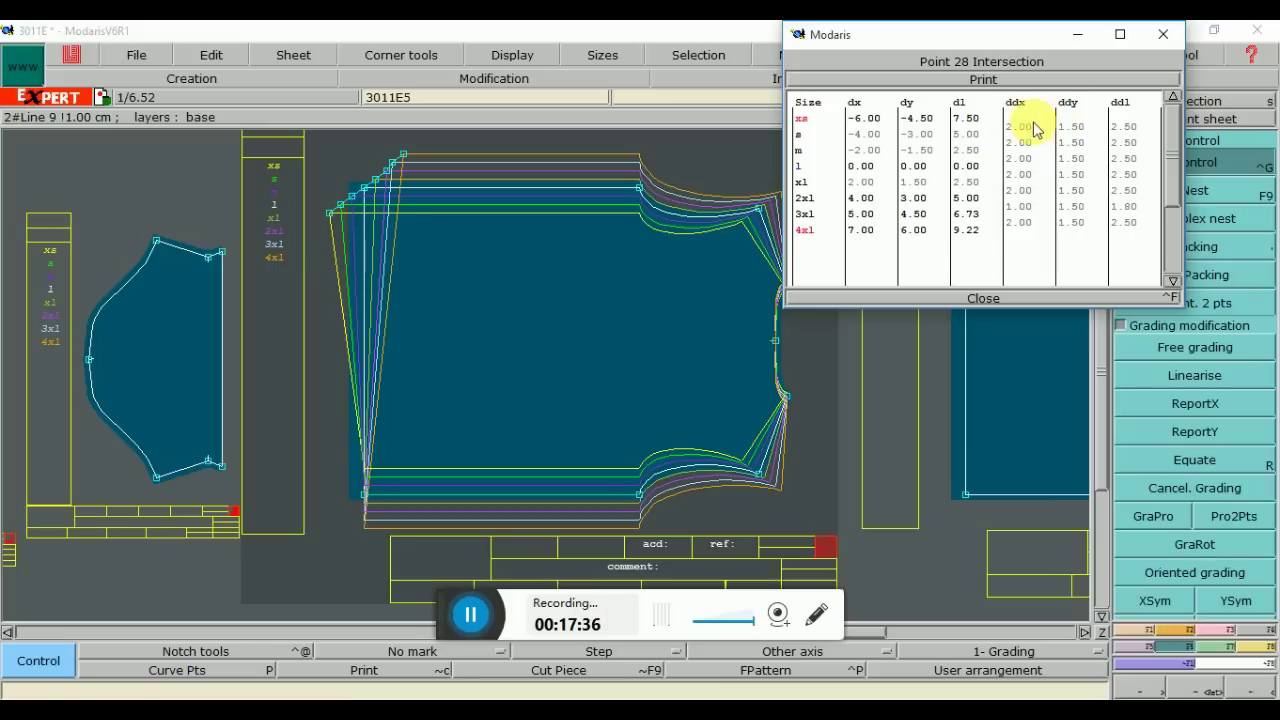
Set ddx on the upper hem corner to -2 for all sizes and -1 for the 2xl–3xl interval, closing the grading table
left_click_drag(1035, 128, 1037, 226)
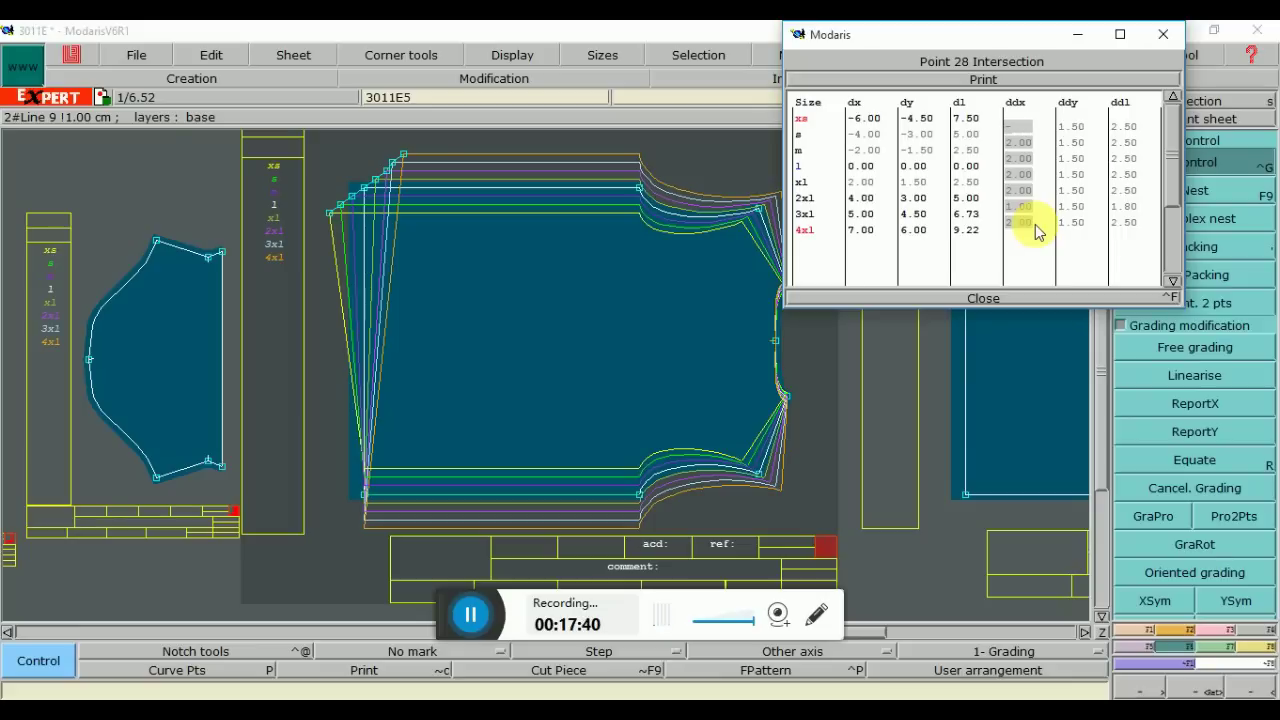
type("-2")
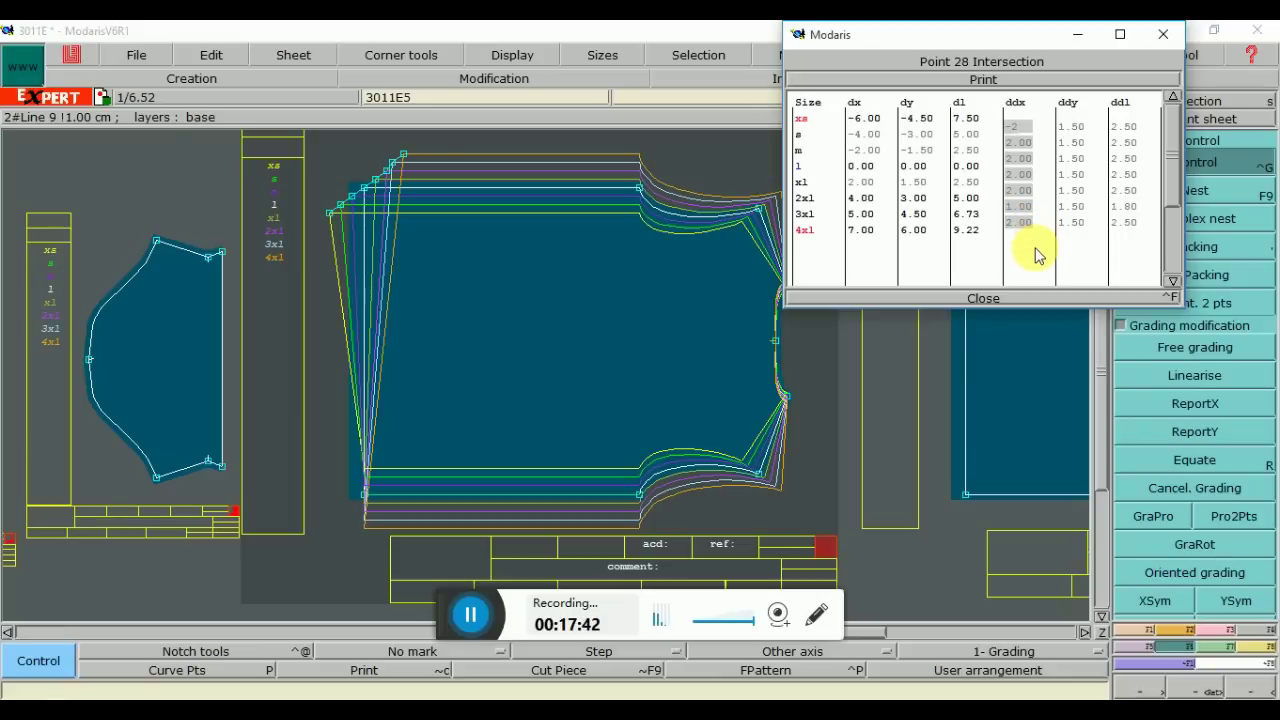
key("Return")
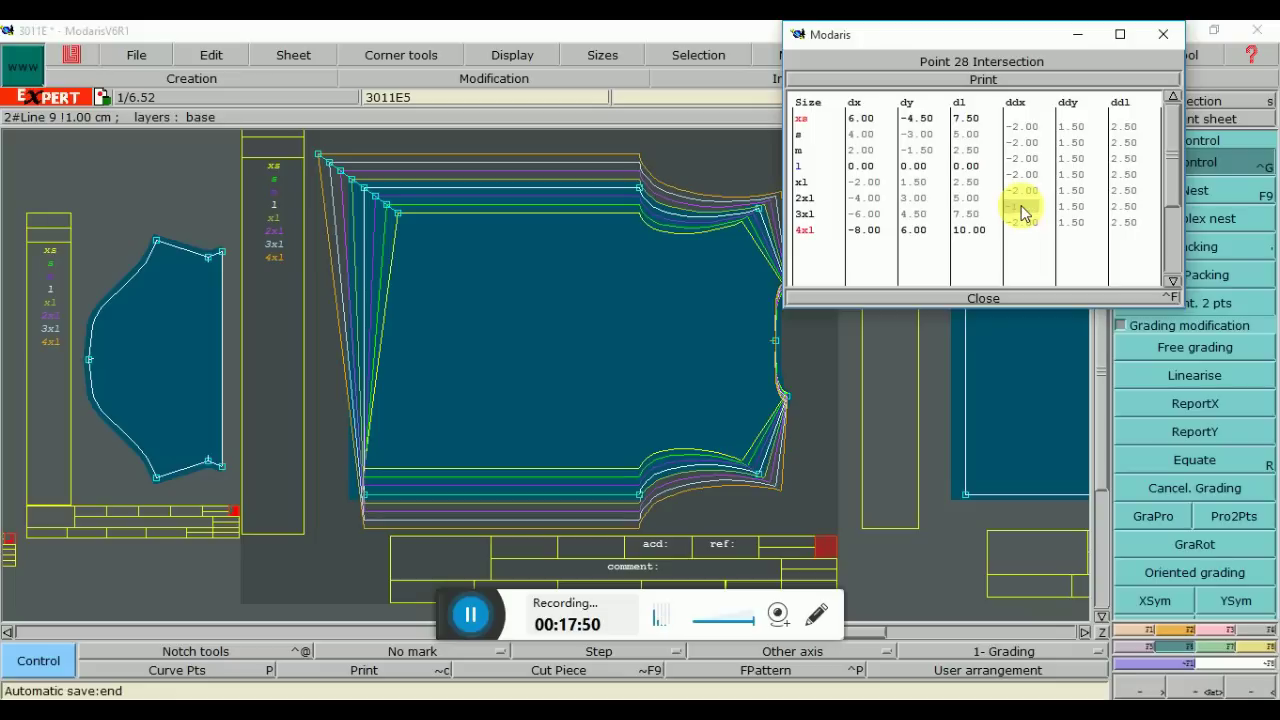
left_click(1020, 206)
type("-1")
key("Return")
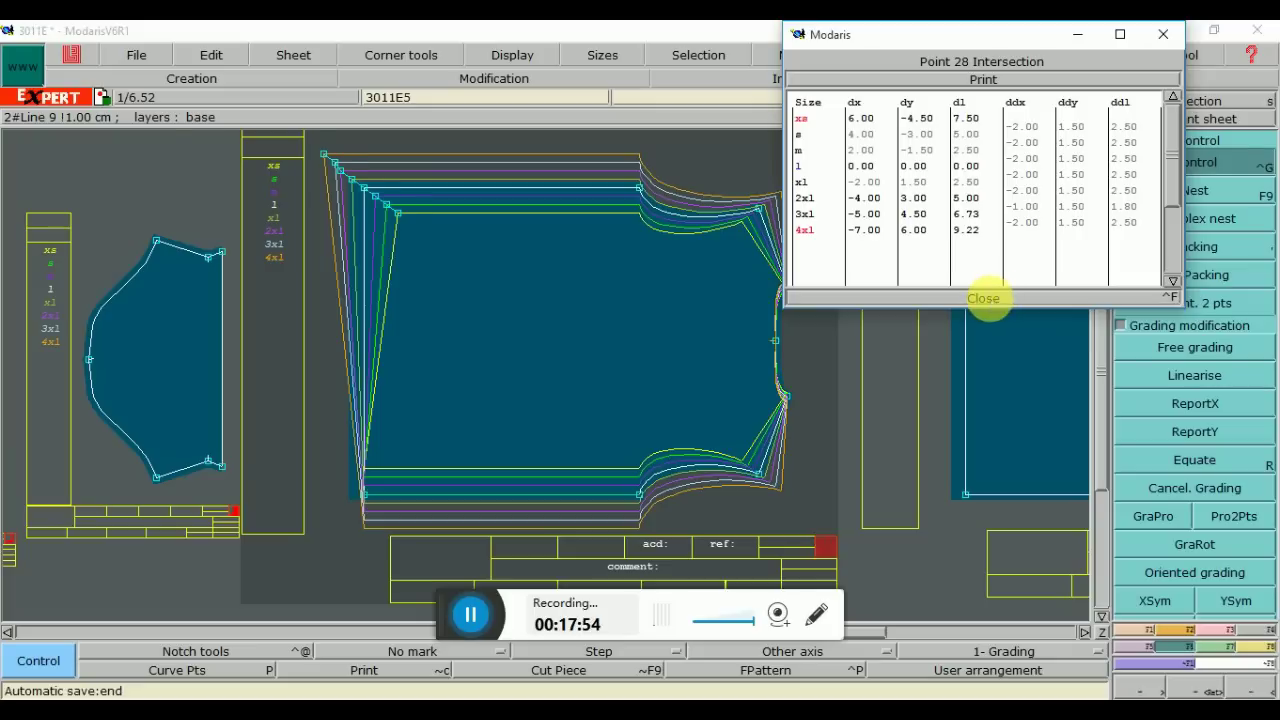
left_click(985, 298)
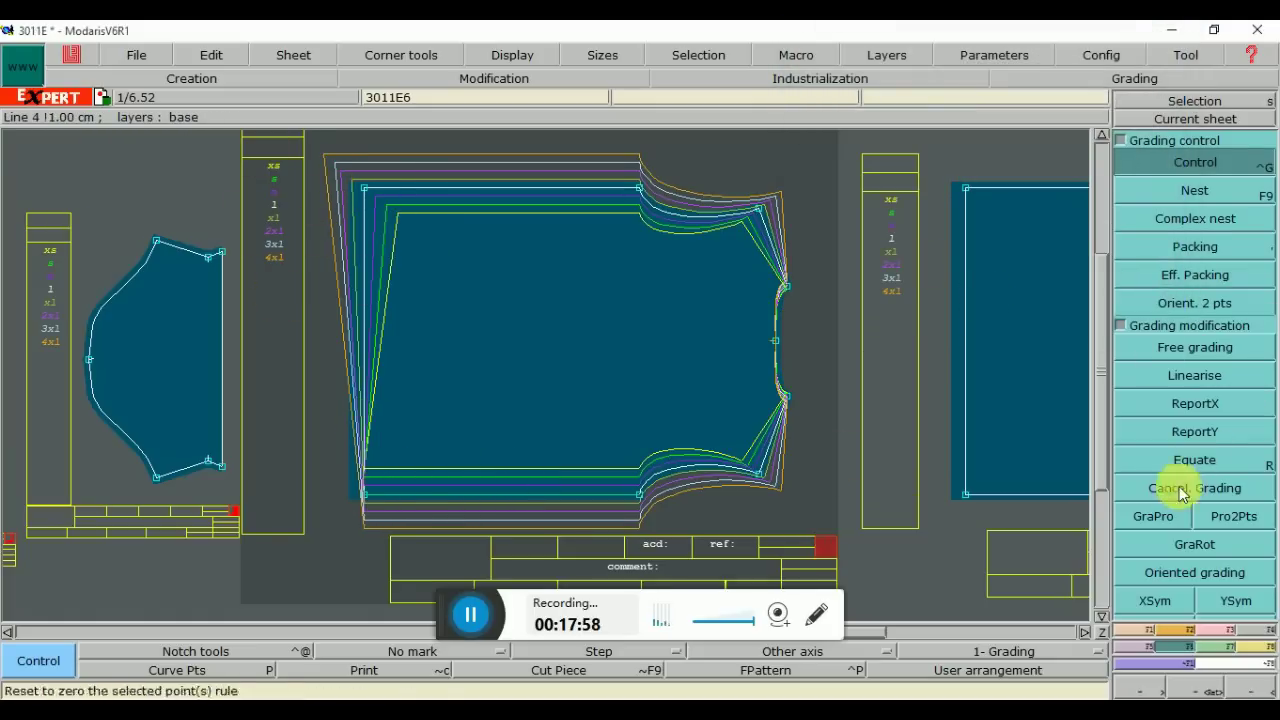
Copy the X grading of 3011E5's upper hem corner to its lower hem corner with ReportX
left_click(1181, 404)
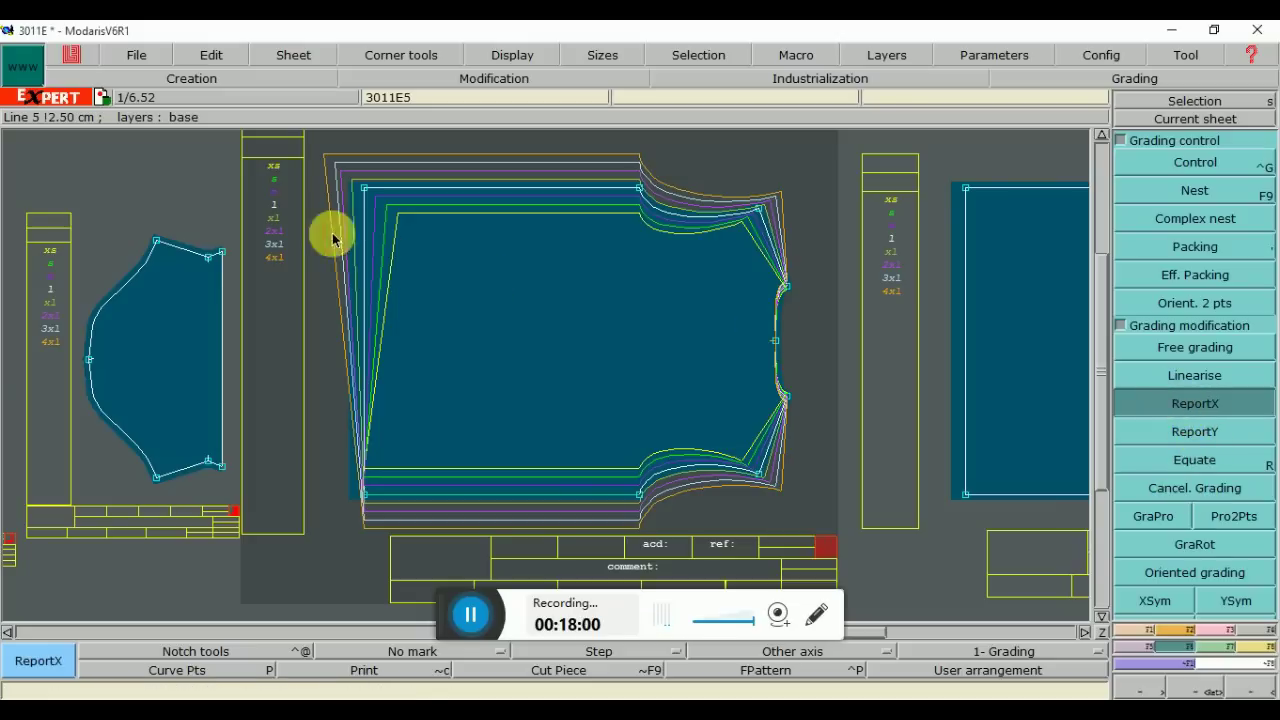
left_click(364, 188)
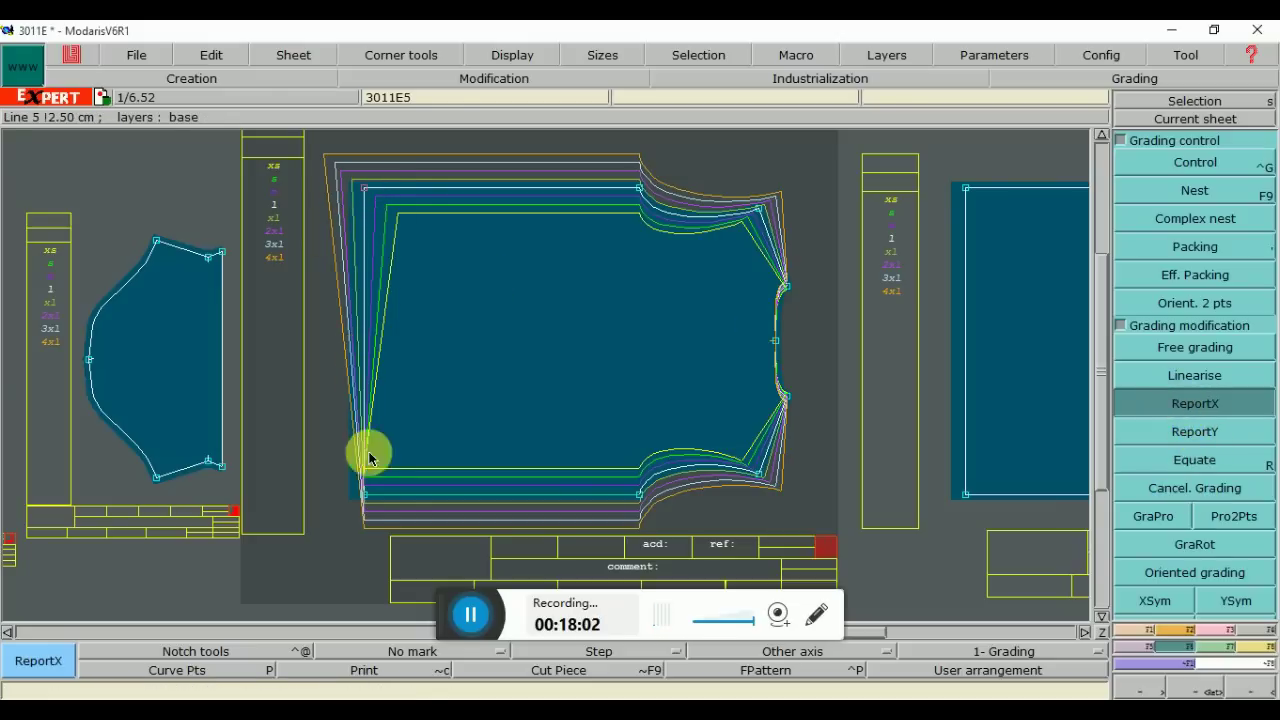
left_click(364, 494)
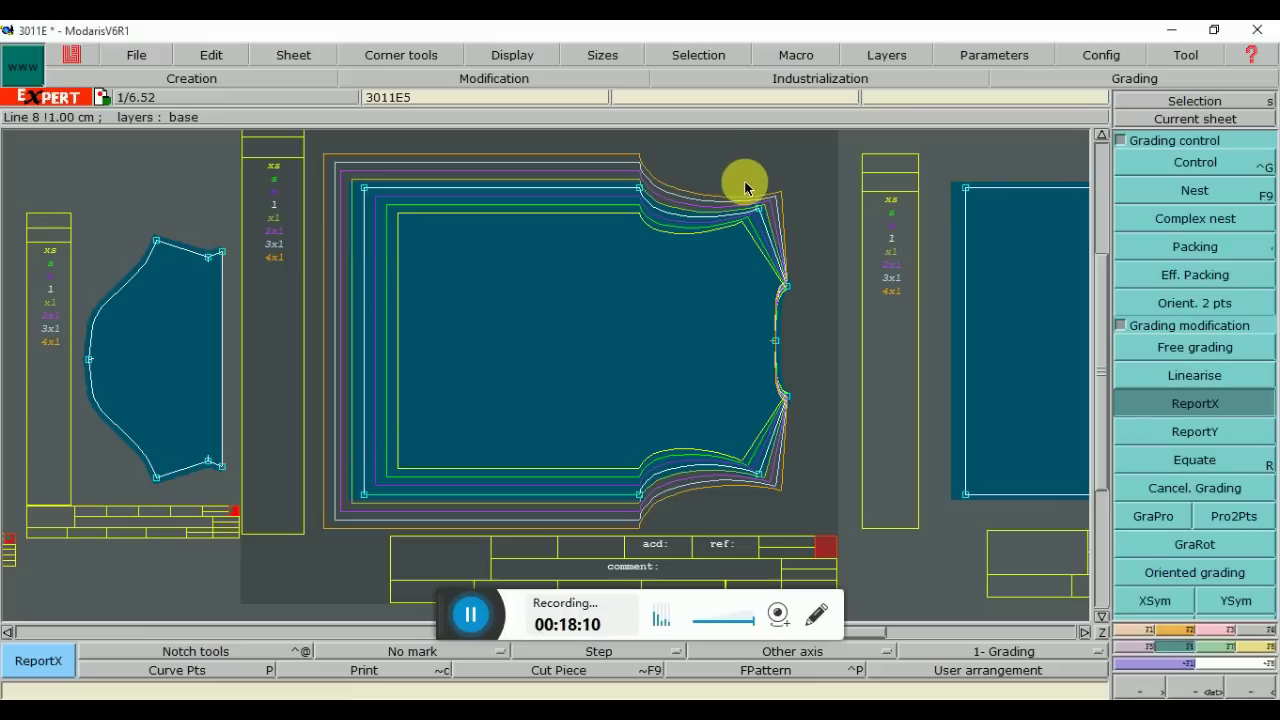
Select all shoulder and neckline points of 3011E5 and copy the outer shoulder point's X grading to them with ReportX
left_click_drag(745, 180, 800, 507)
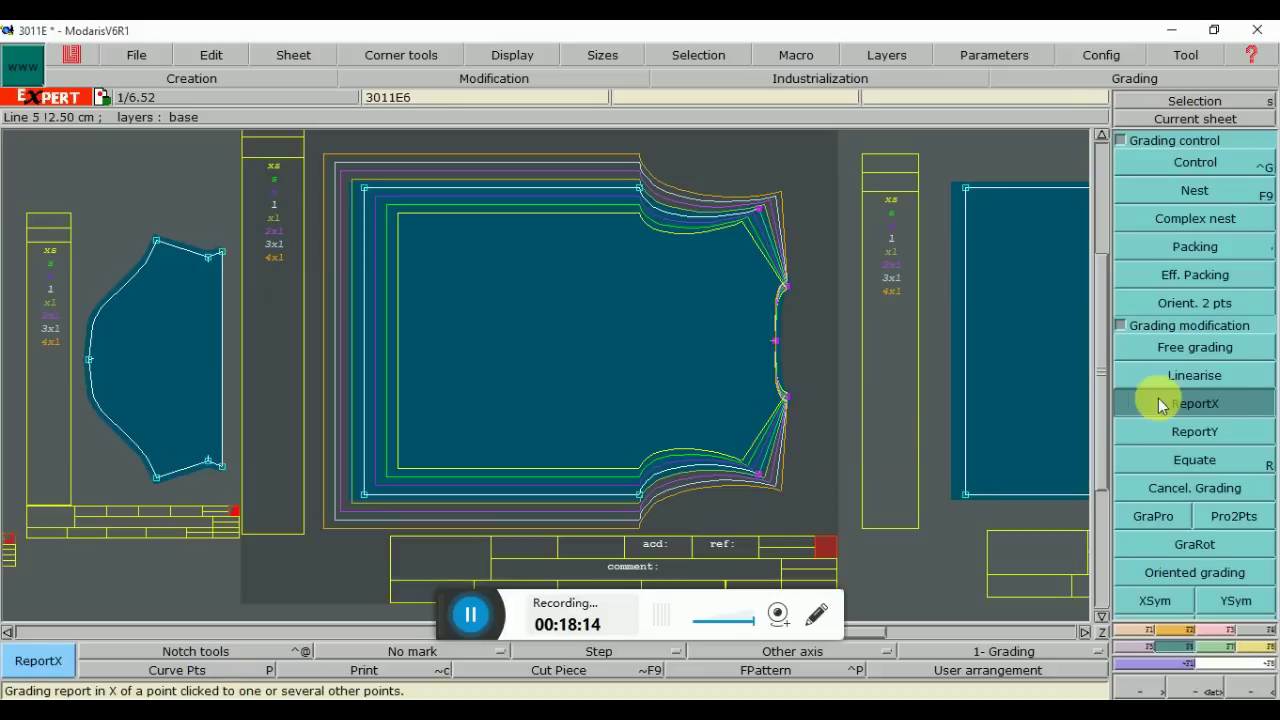
left_click(1160, 404)
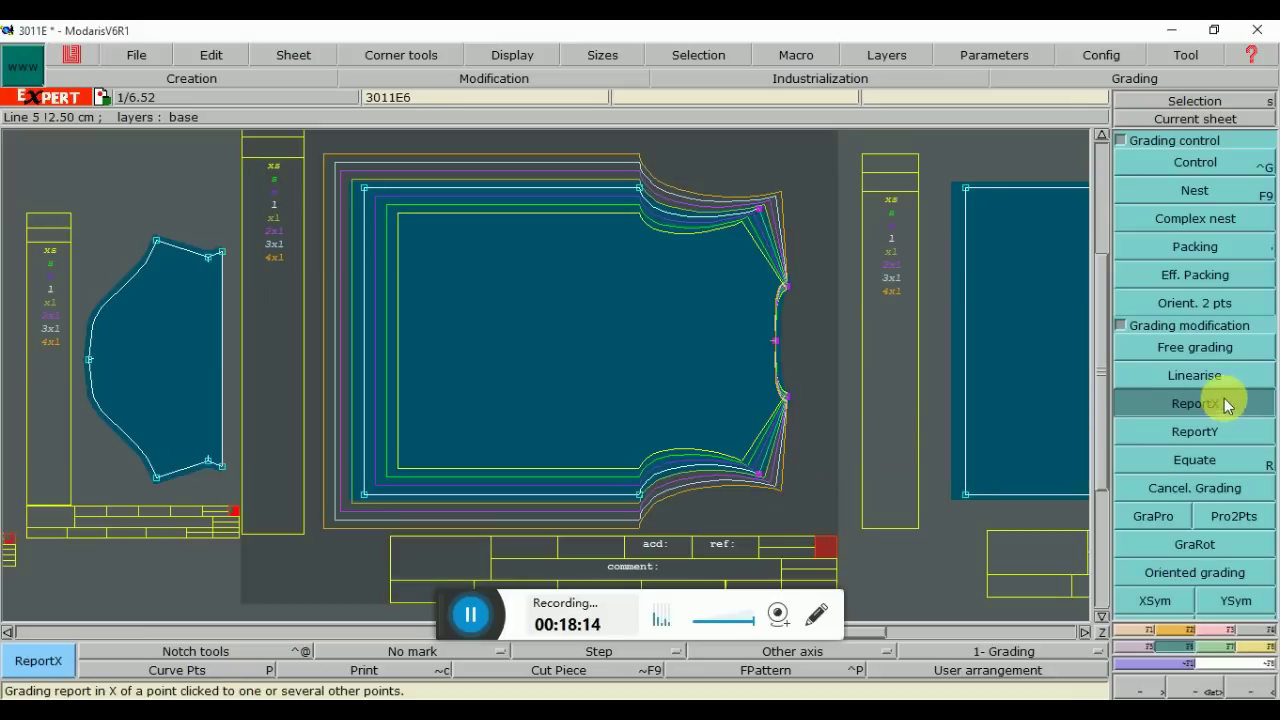
left_click(762, 212)
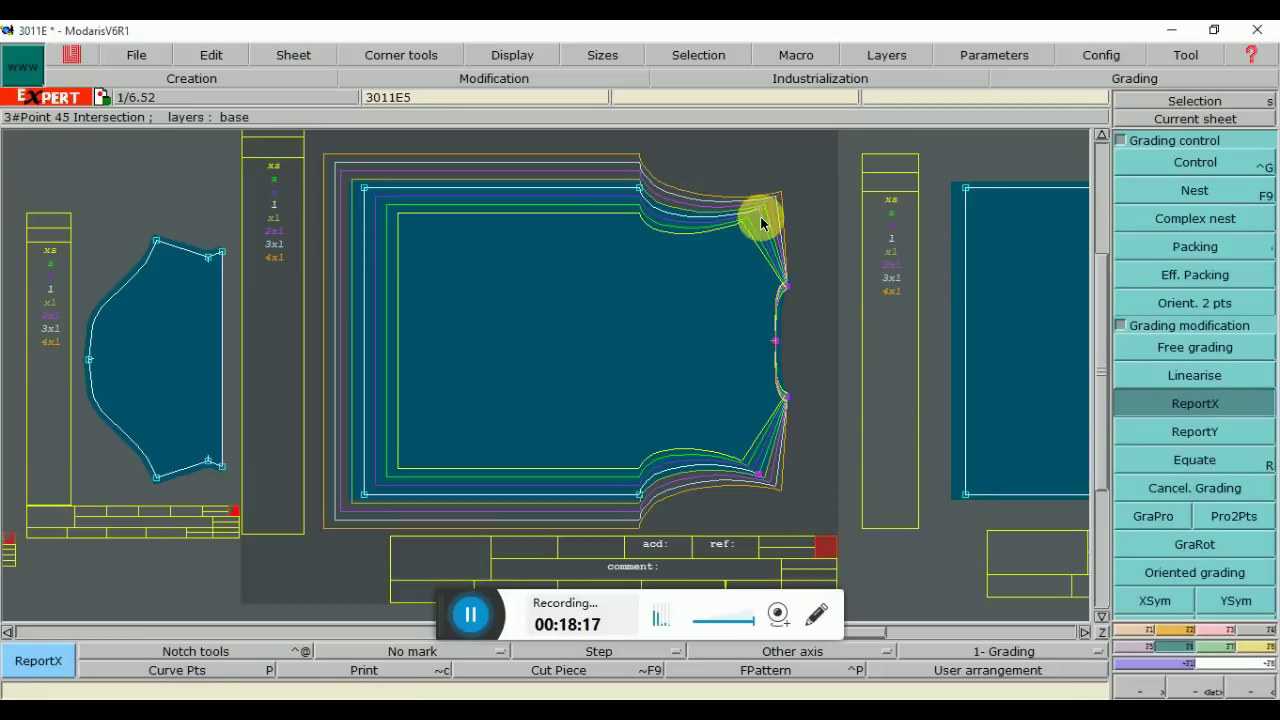
left_click(762, 478)
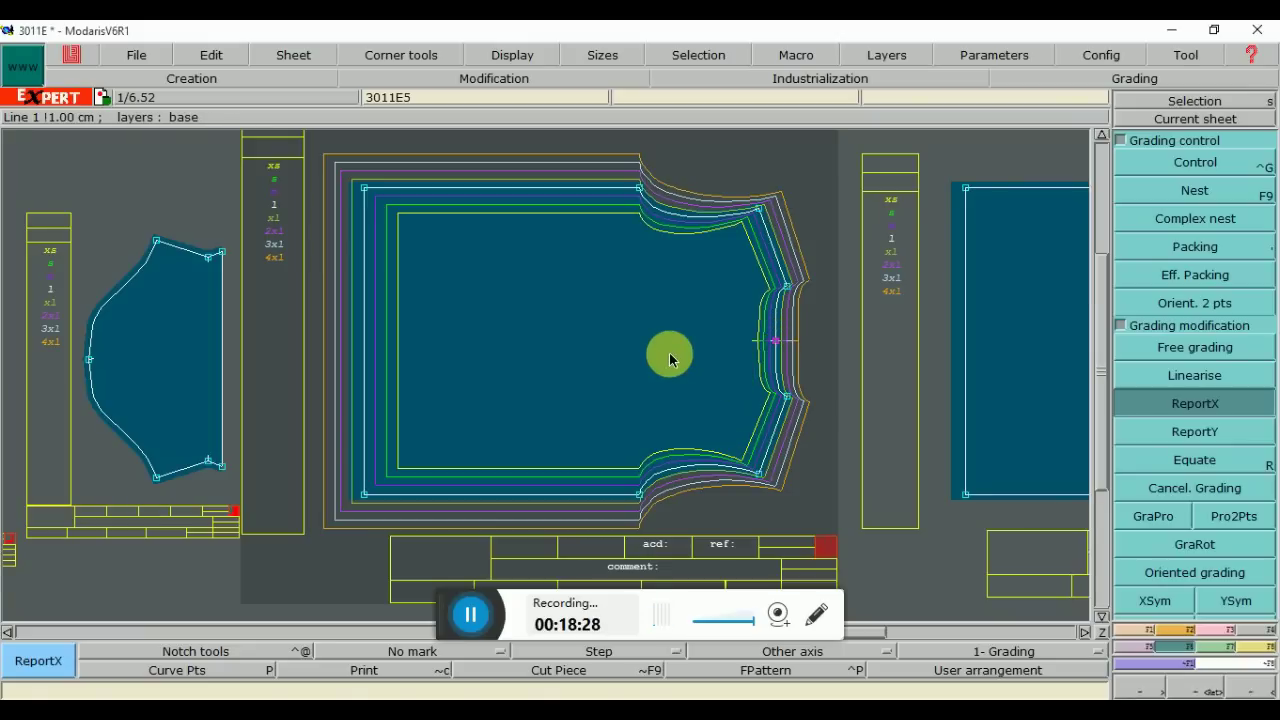
Copy the X and Y grading of 3011E5's hem, underarm and shoulder points to the matching points of piece 3011E6 with Equate
key("F12")
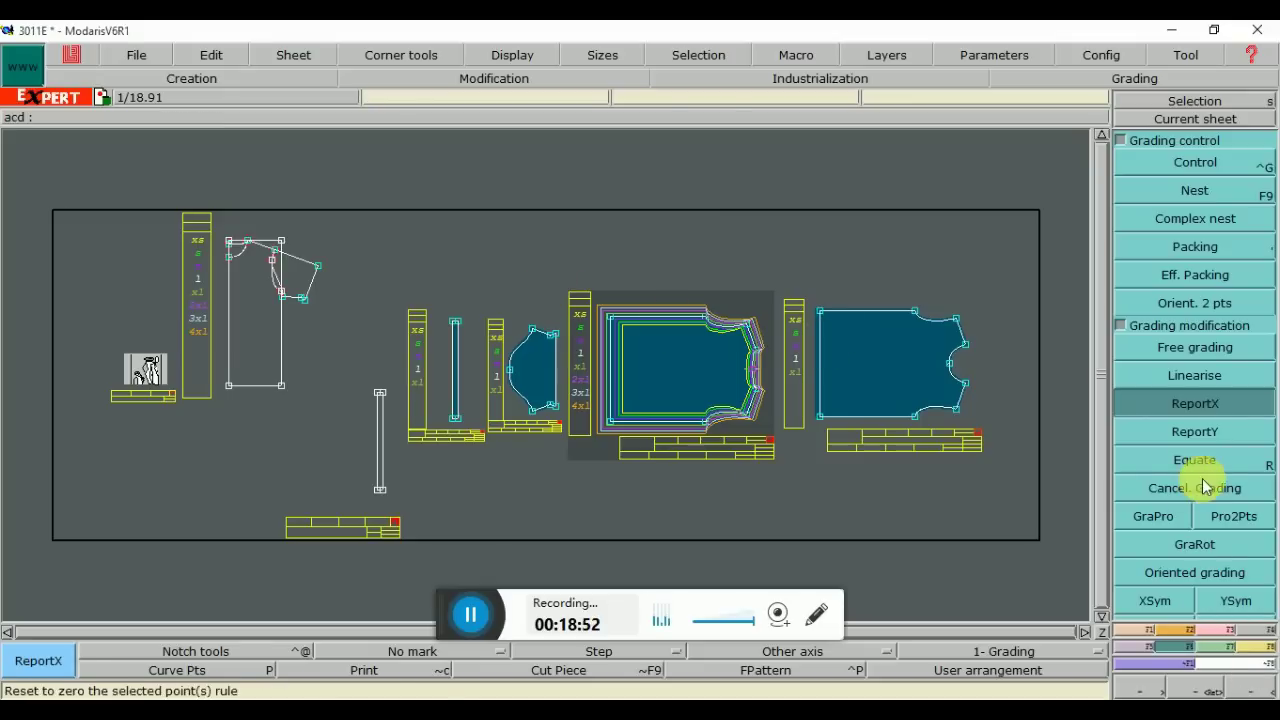
left_click(1212, 690)
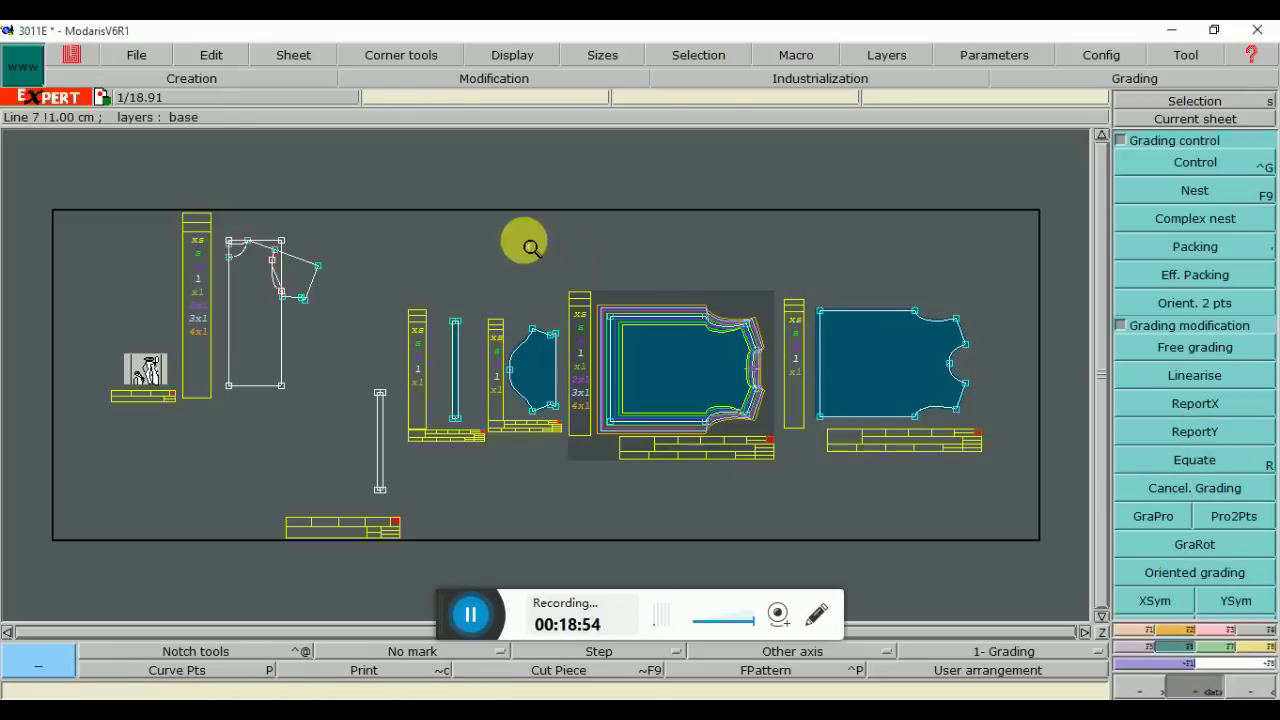
left_click_drag(568, 290, 982, 516)
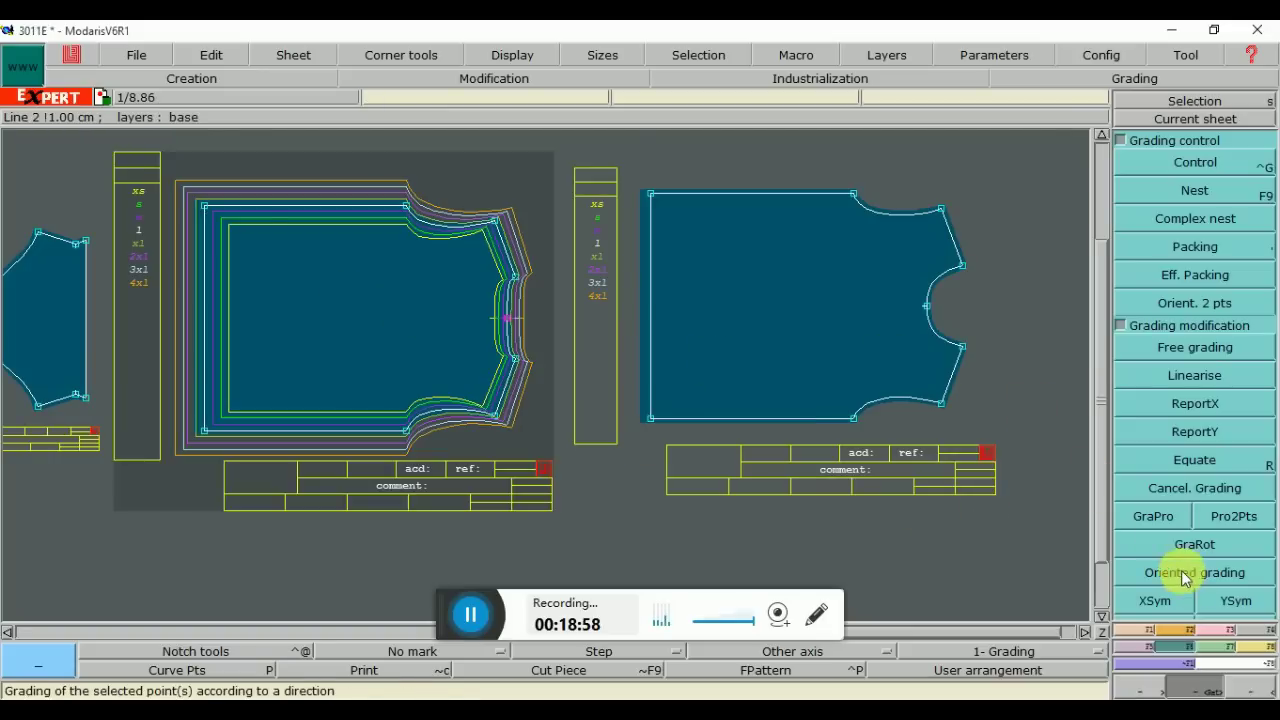
left_click(1183, 465)
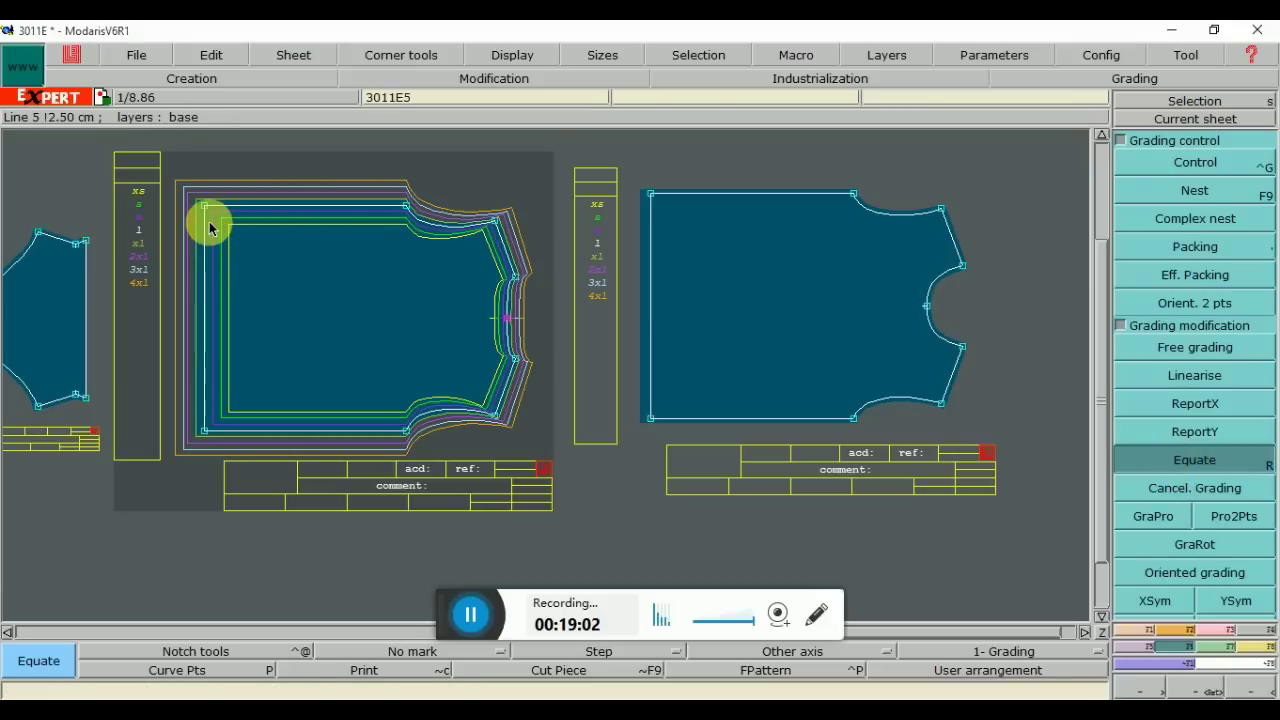
left_click(509, 273)
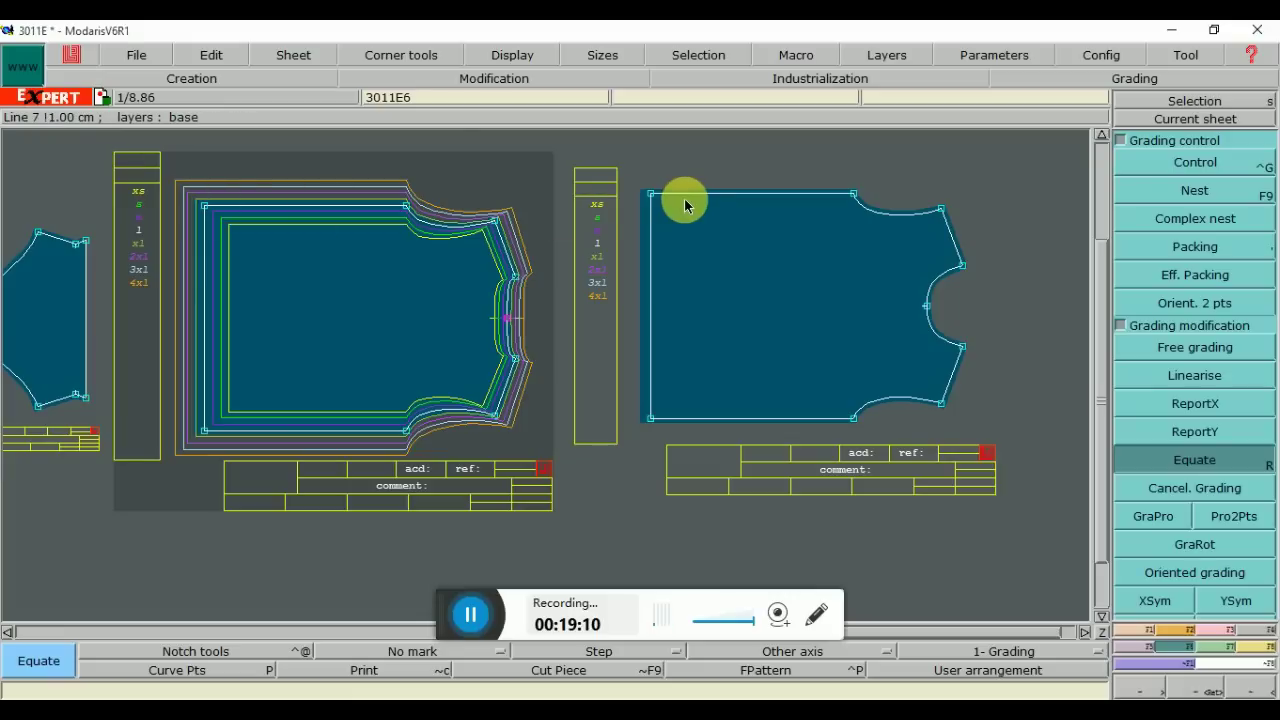
left_click(1188, 462)
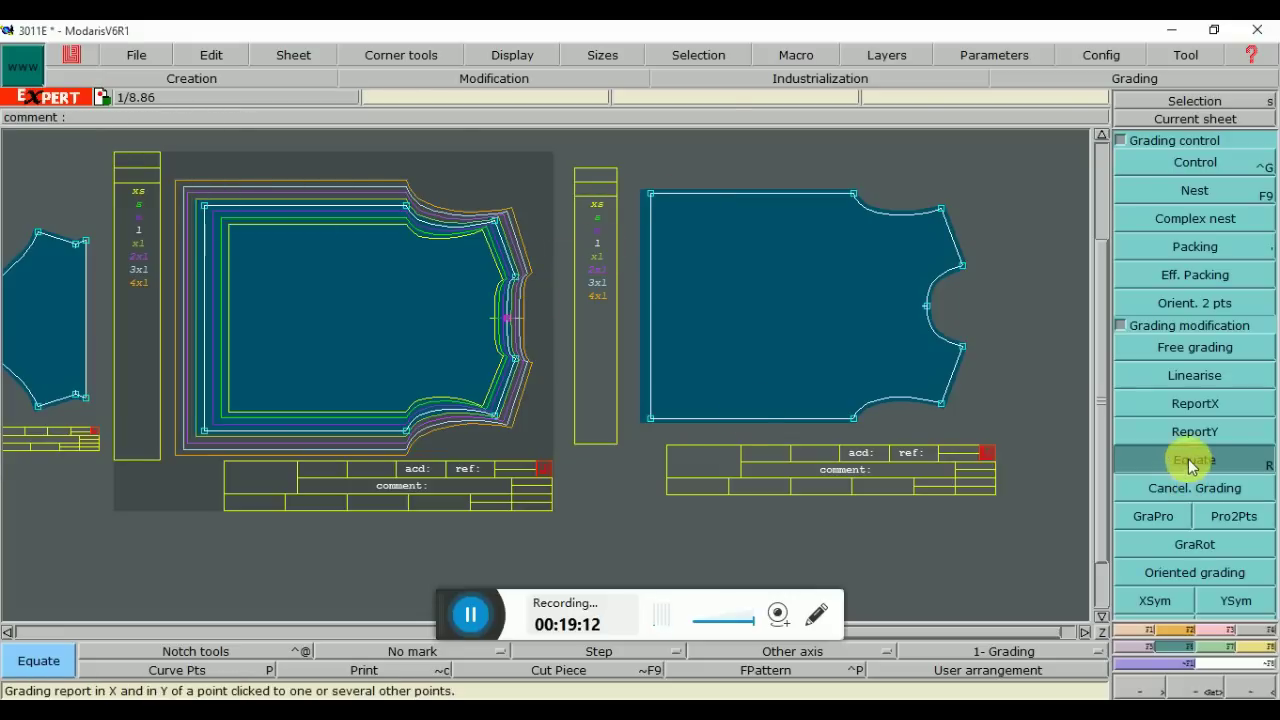
left_click(493, 326)
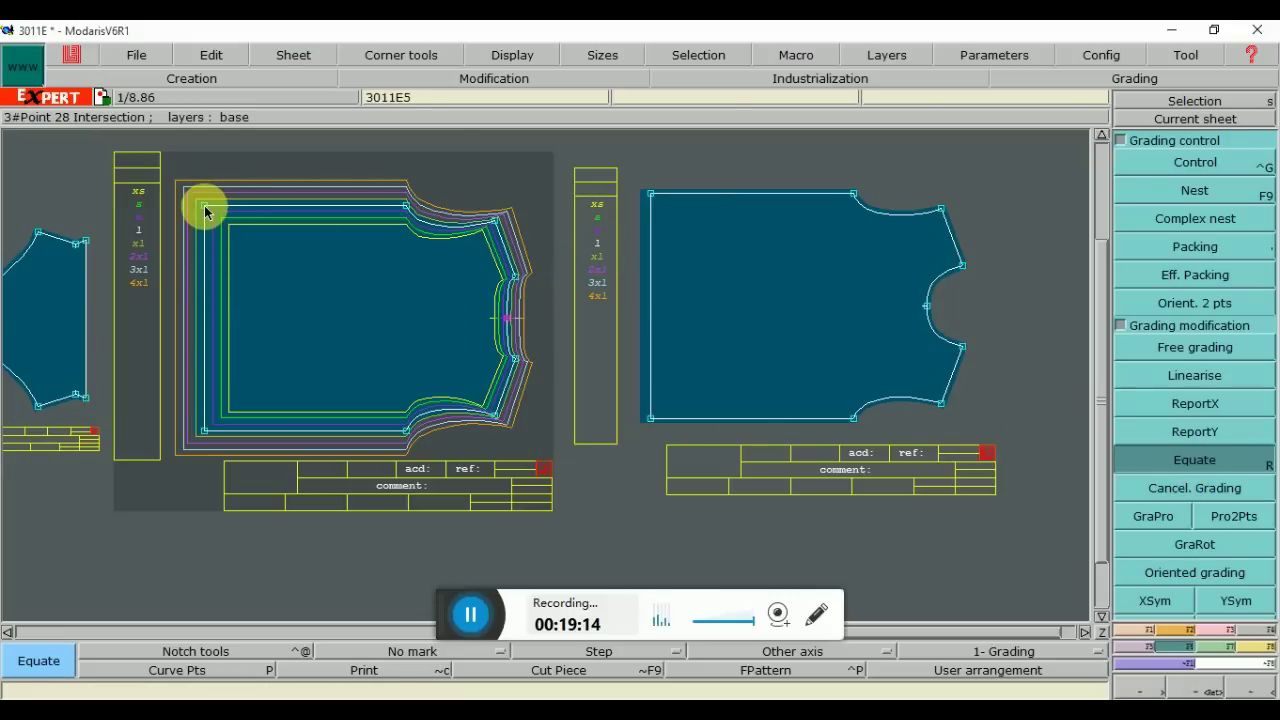
left_click(652, 196)
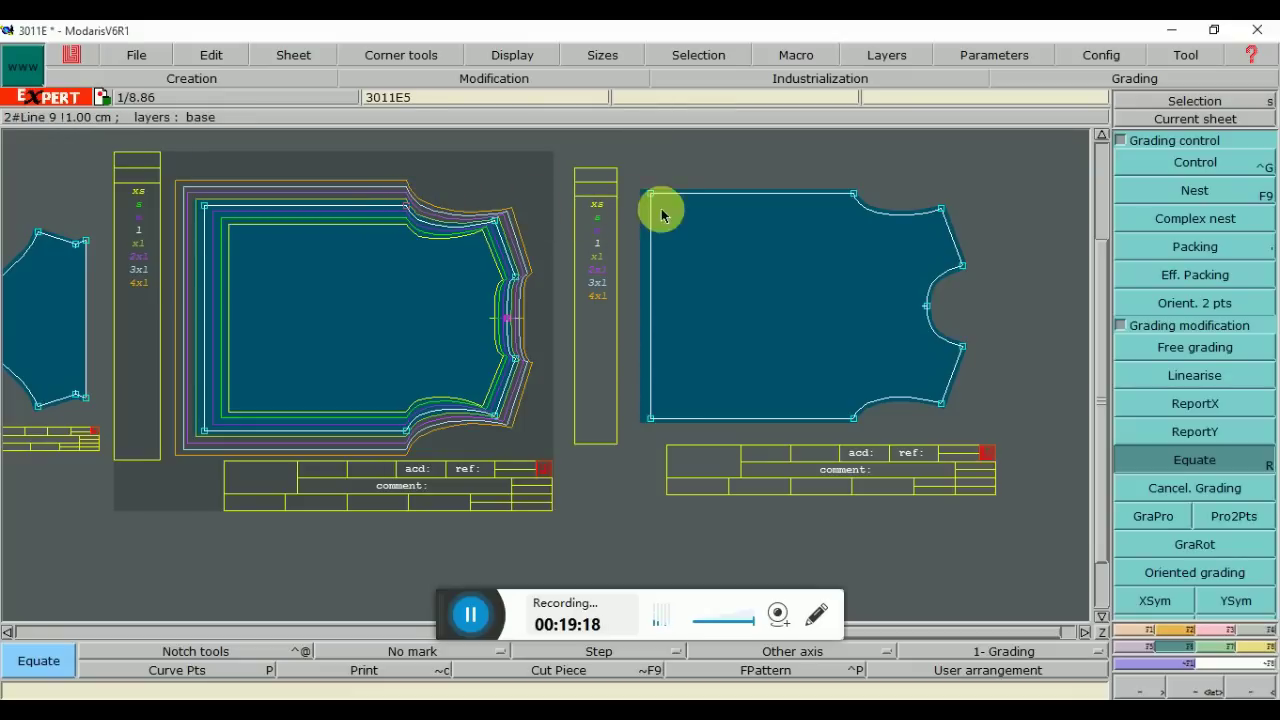
left_click(853, 195)
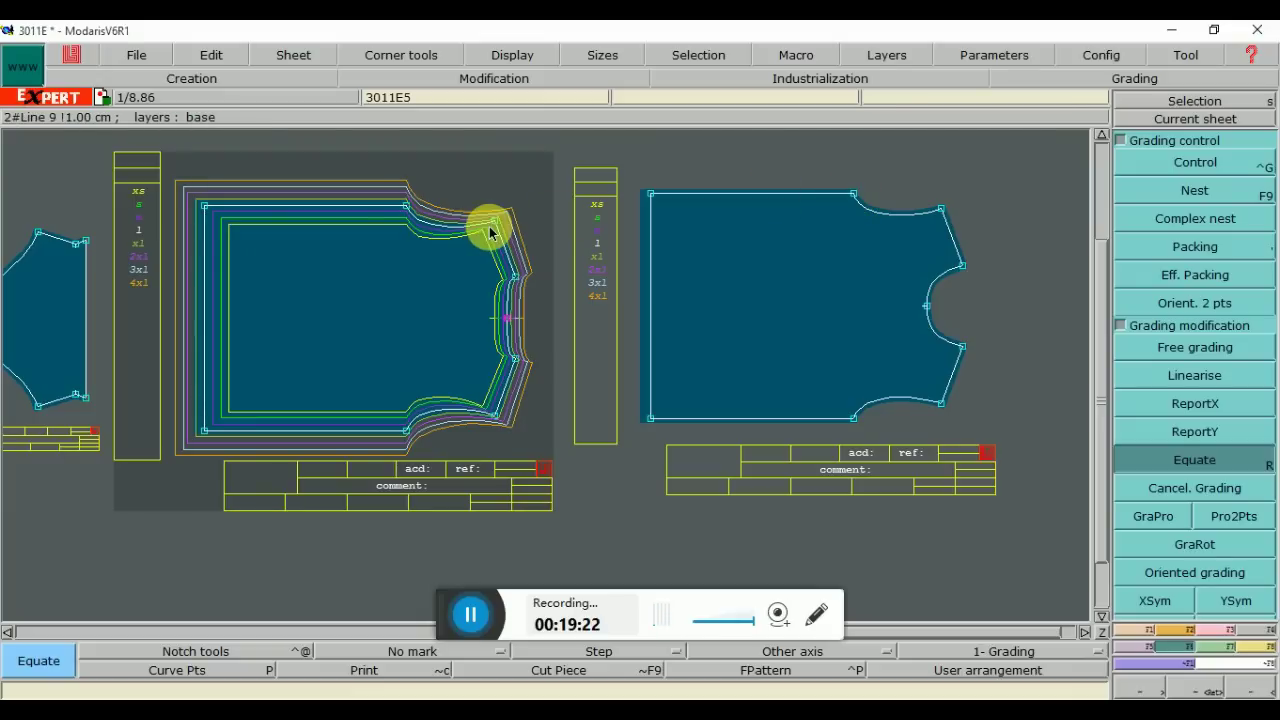
left_click(942, 213)
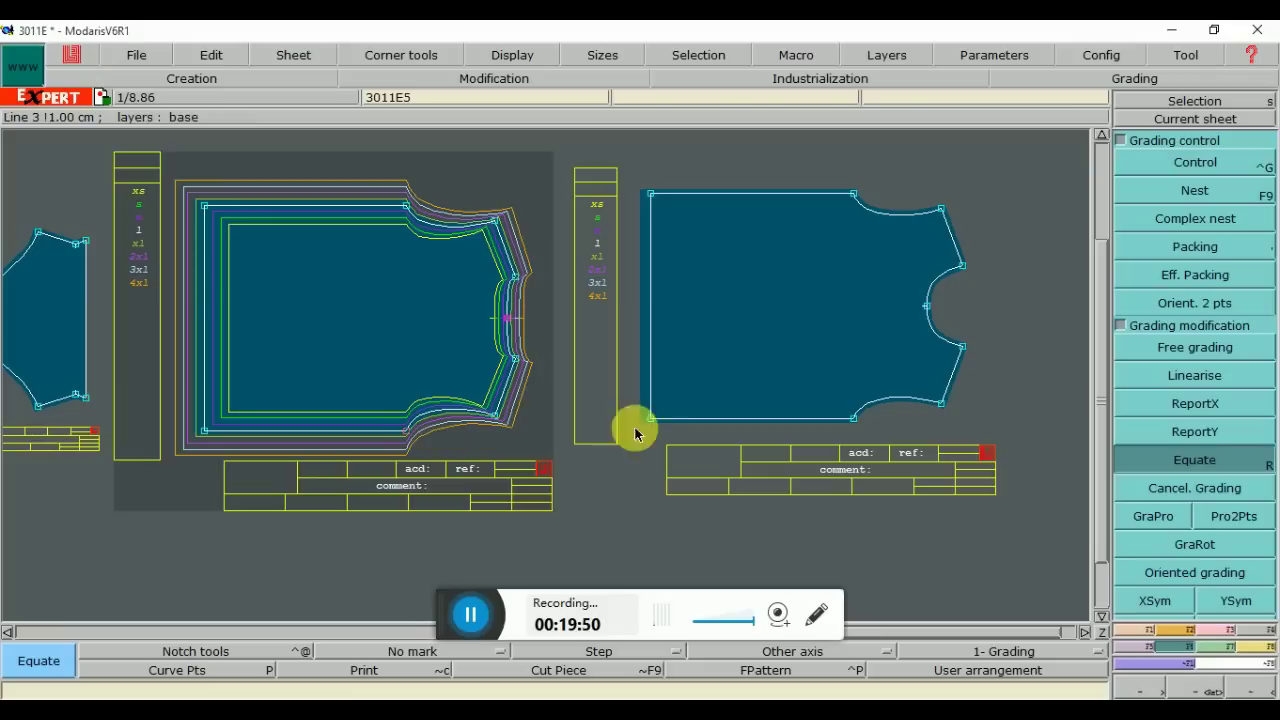
left_click(854, 415)
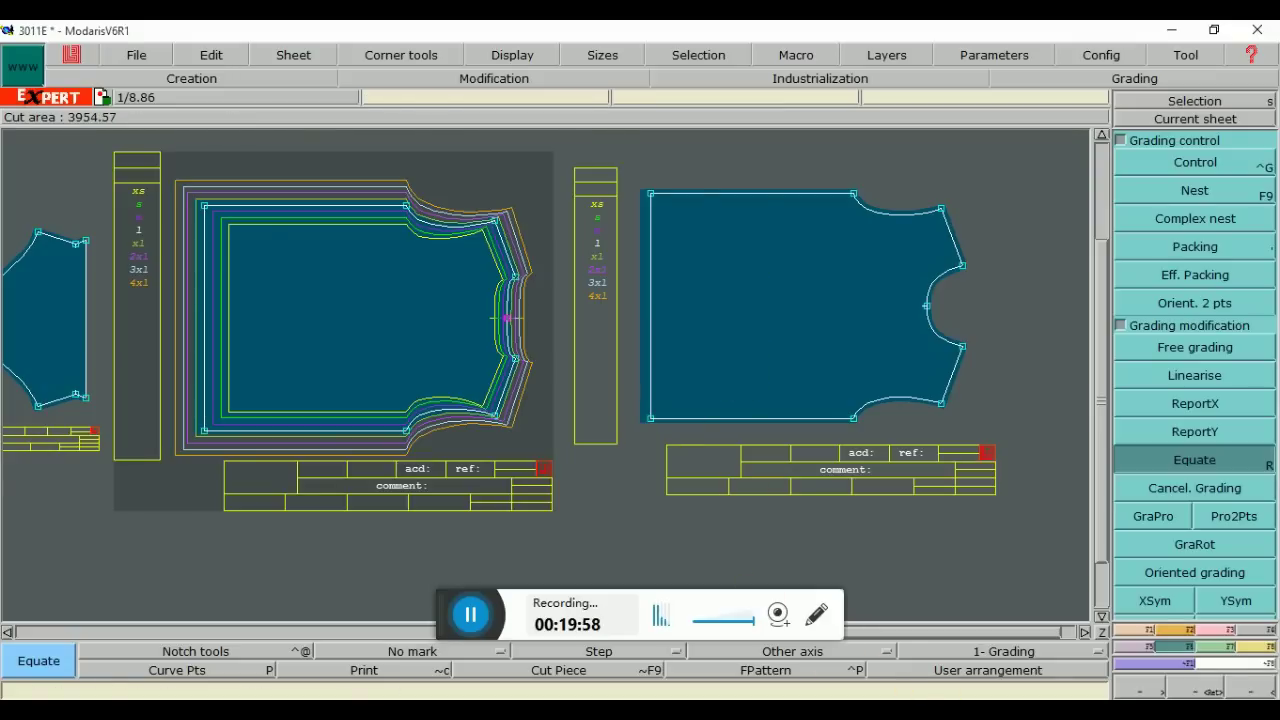
Display all sizes from xs to 4xl as a nest on piece 3011E6
key("ctrl+super+o")
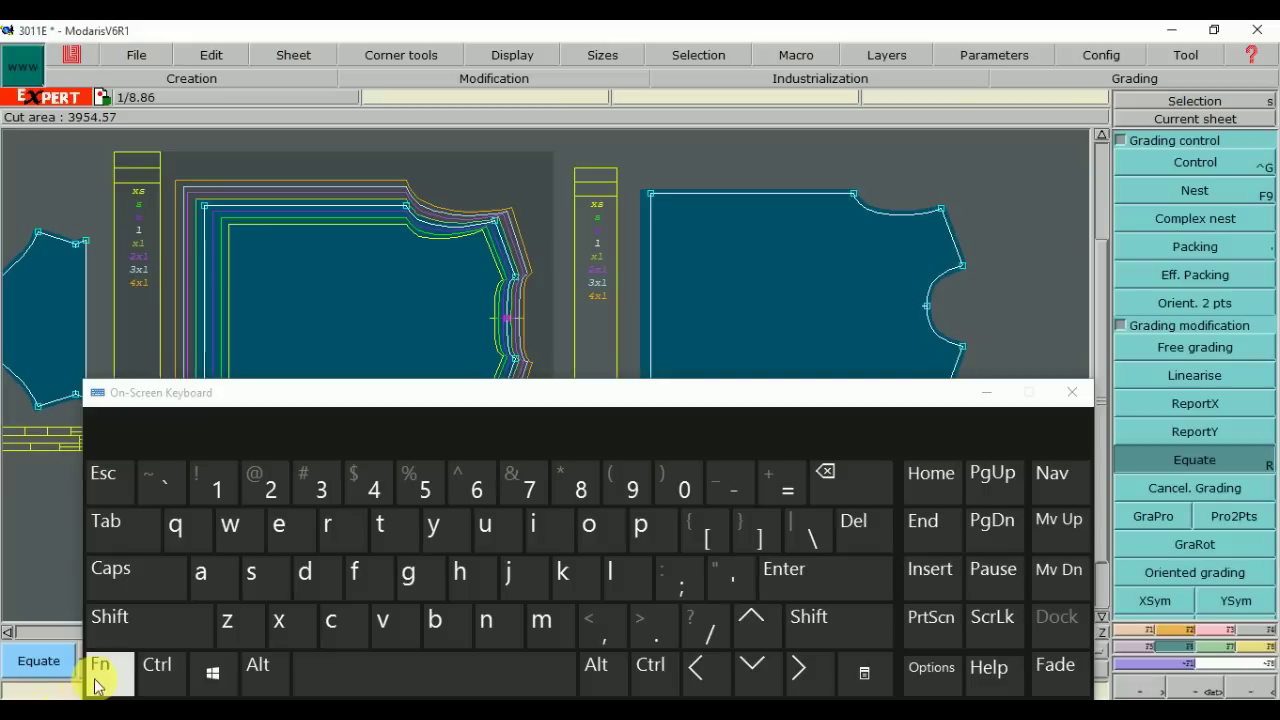
left_click(100, 672)
left_click(836, 360)
left_click(784, 478)
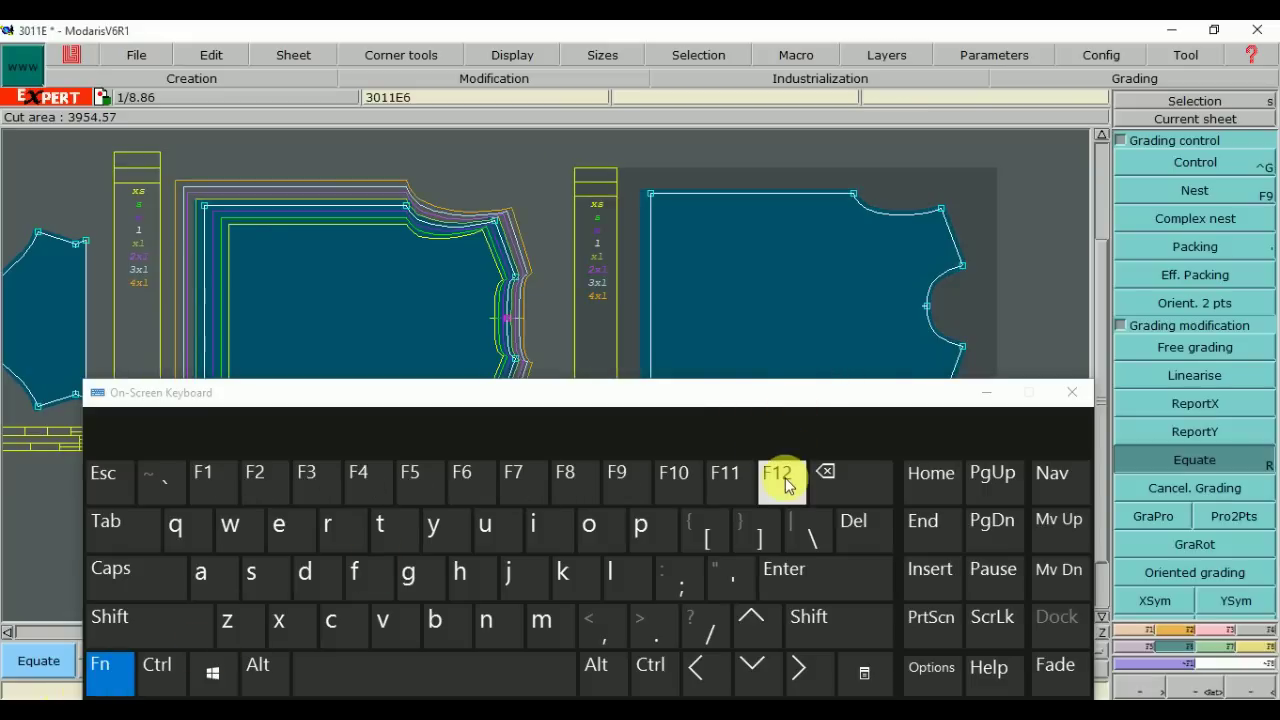
left_click(110, 673)
left_click(623, 476)
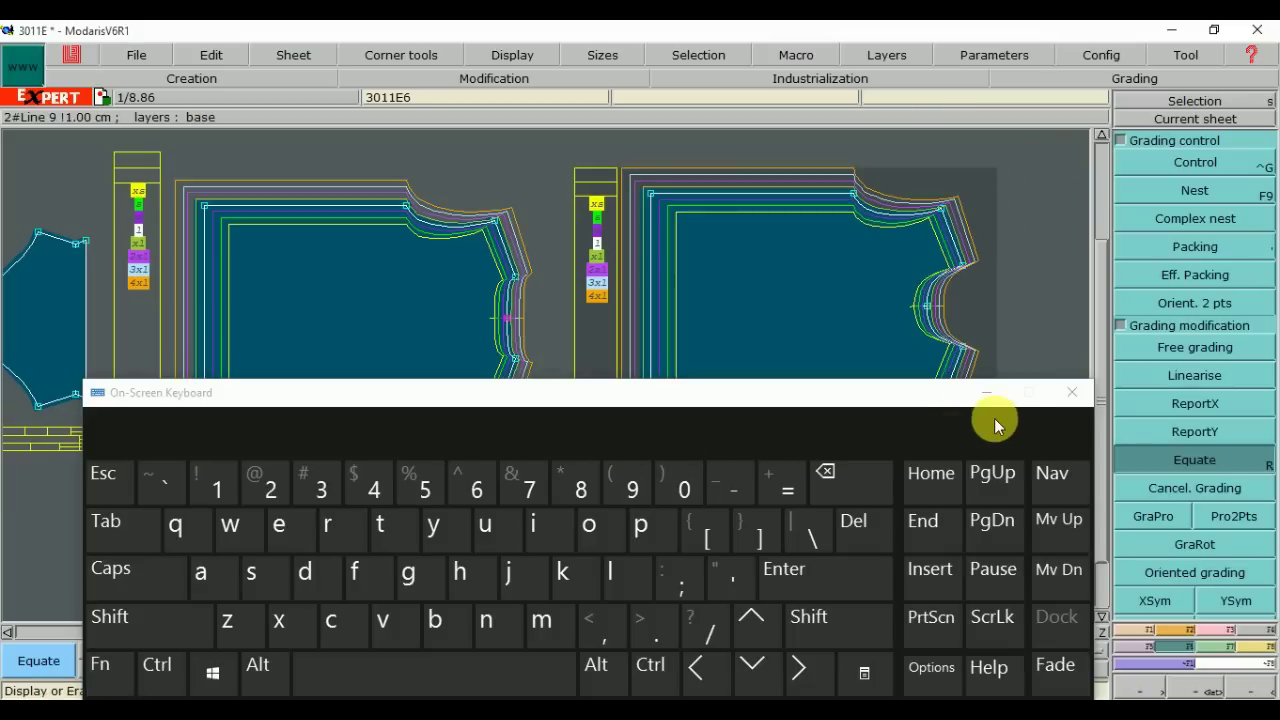
left_click(987, 393)
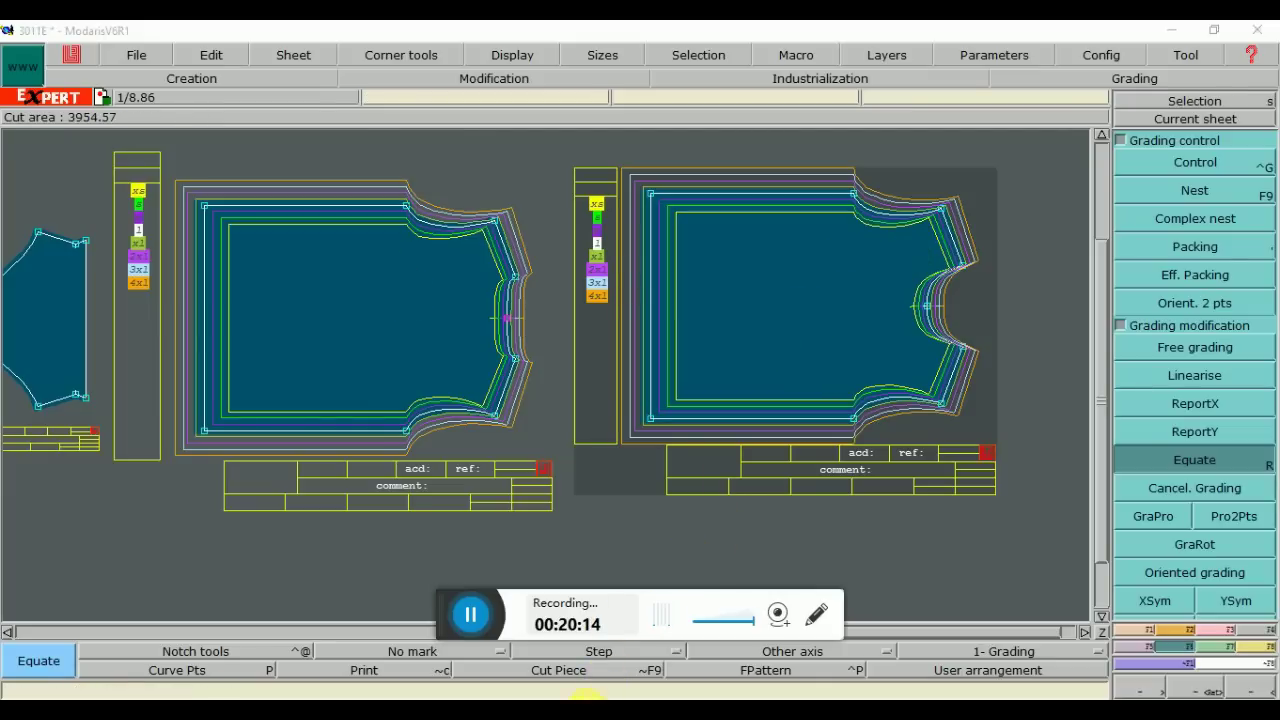
Switch to the 3011E Word document and review the Neckdrop Front and Armhole increments against the 3011.jpg size chart
left_click(570, 680)
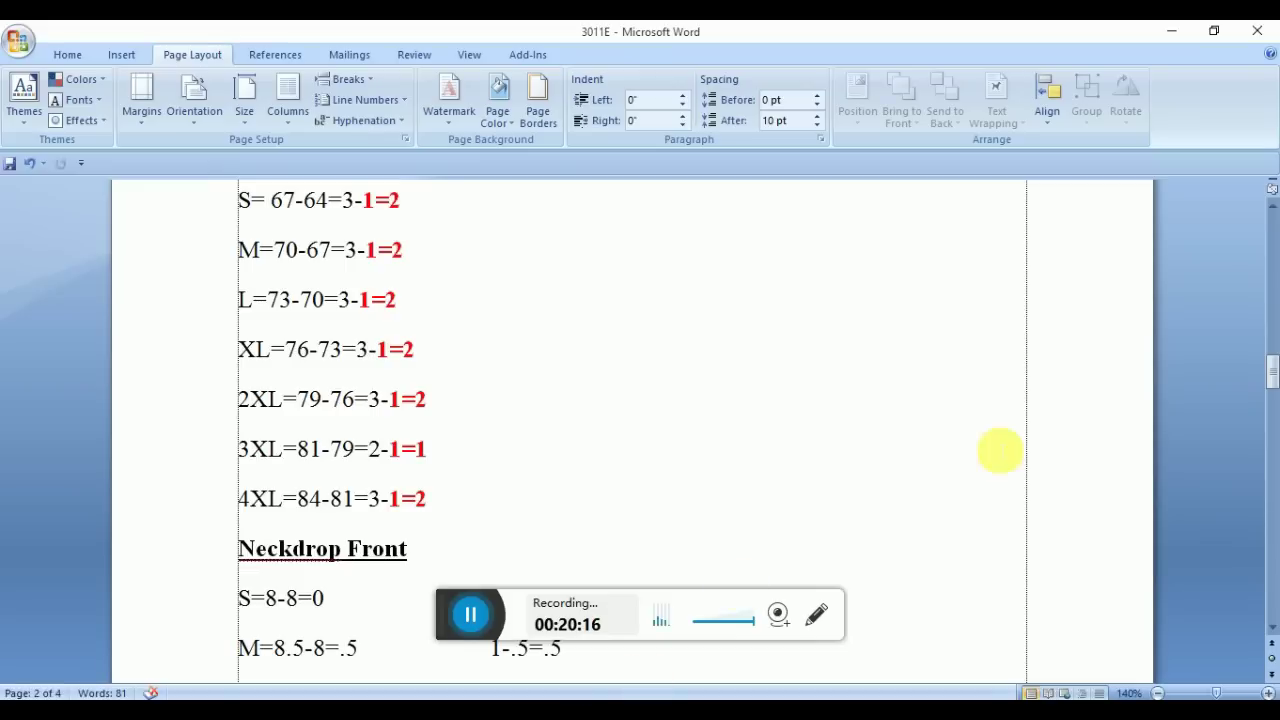
left_click_drag(1272, 376, 1272, 392)
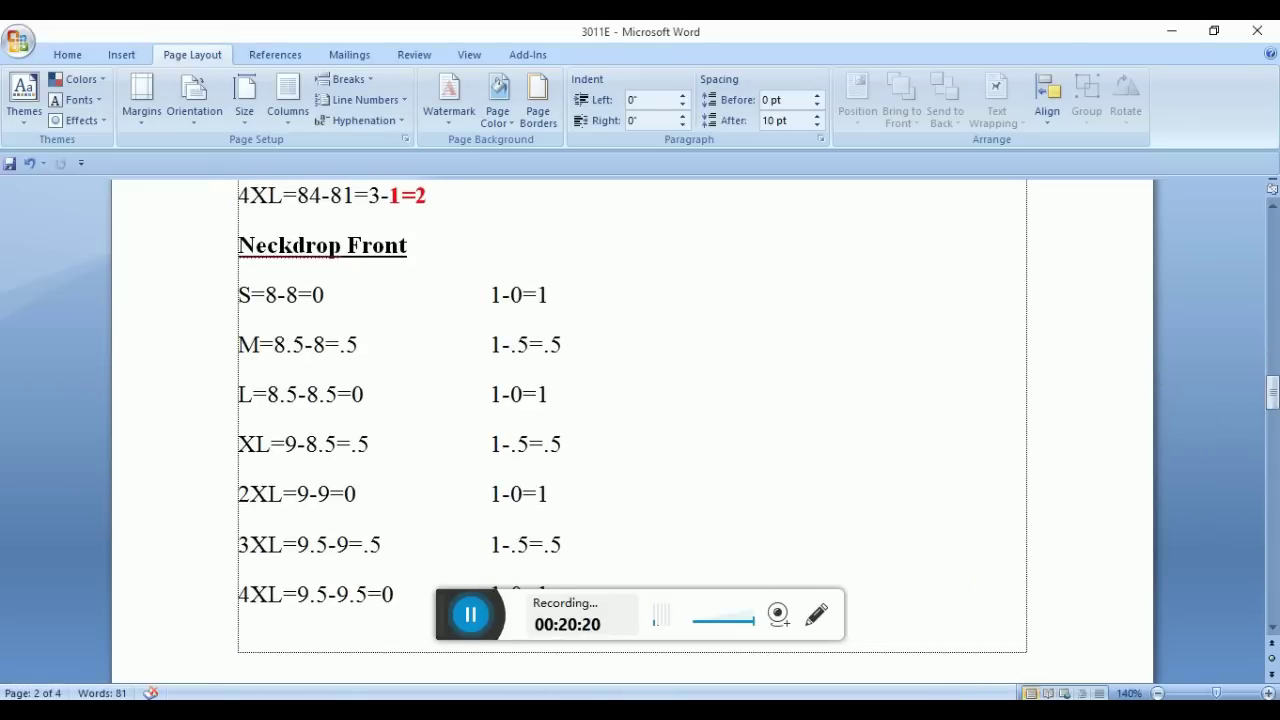
key("alt+Tab")
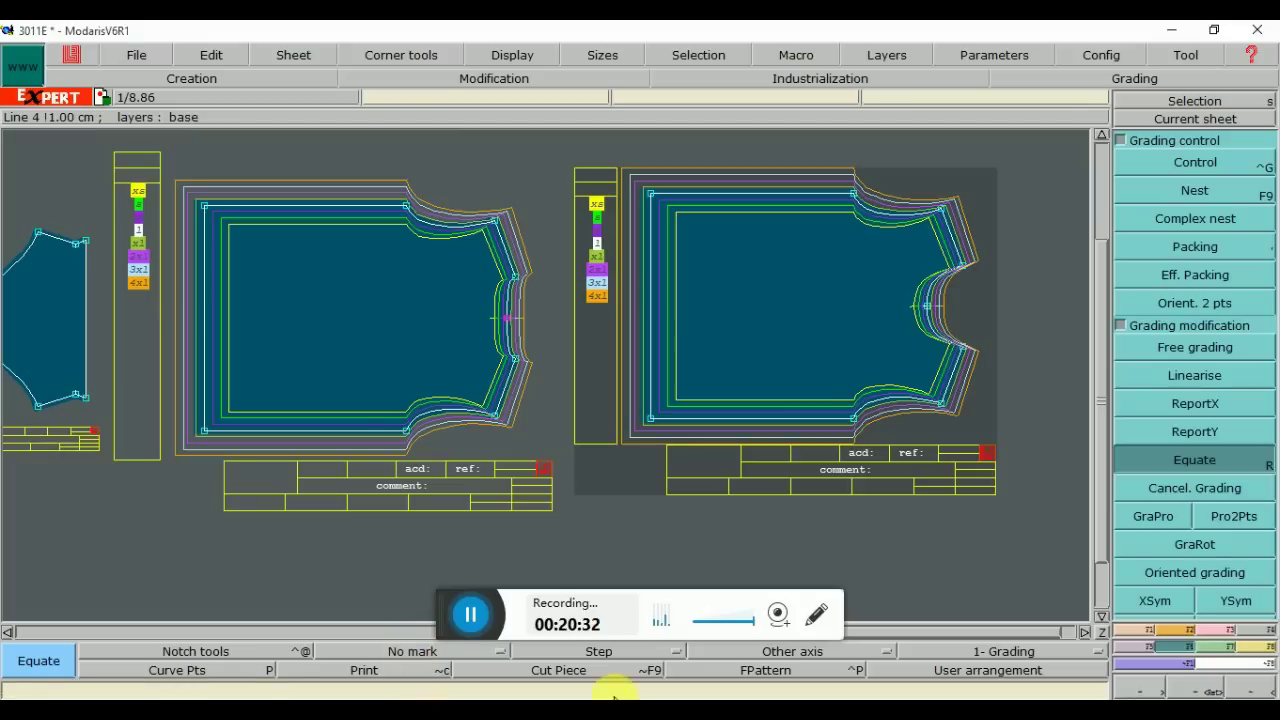
left_click(580, 705)
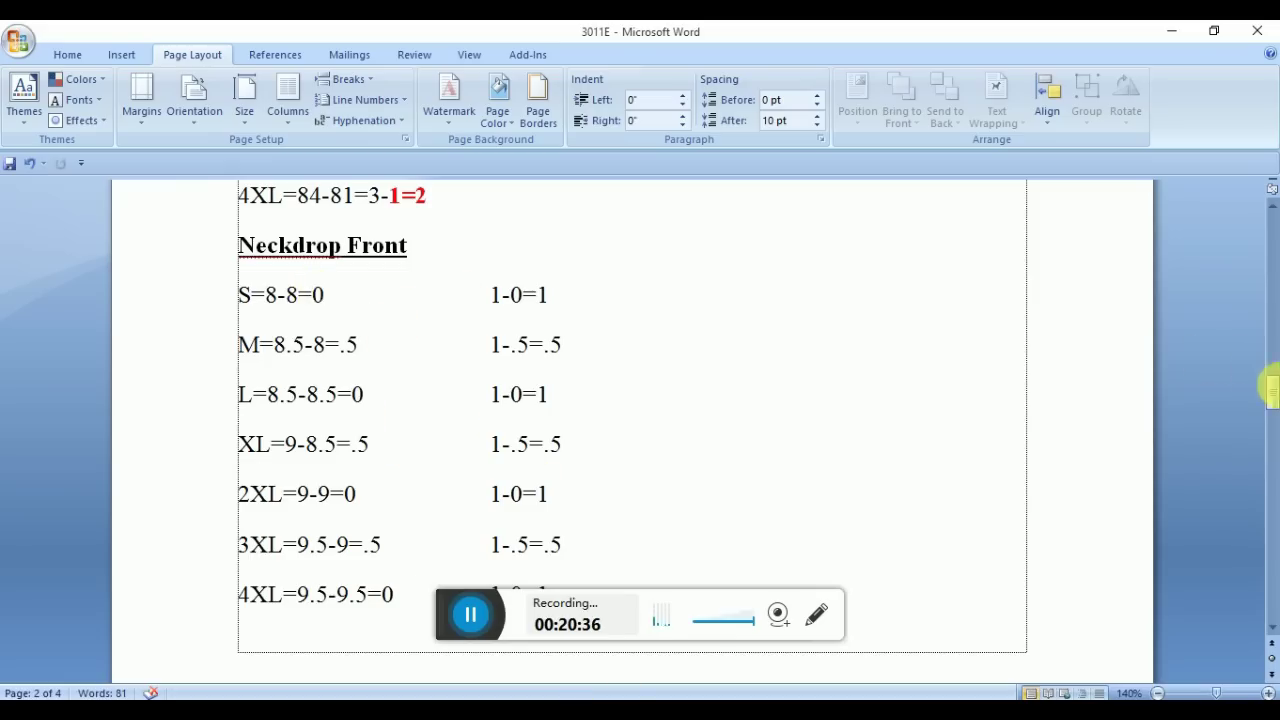
left_click_drag(1272, 390, 1272, 397)
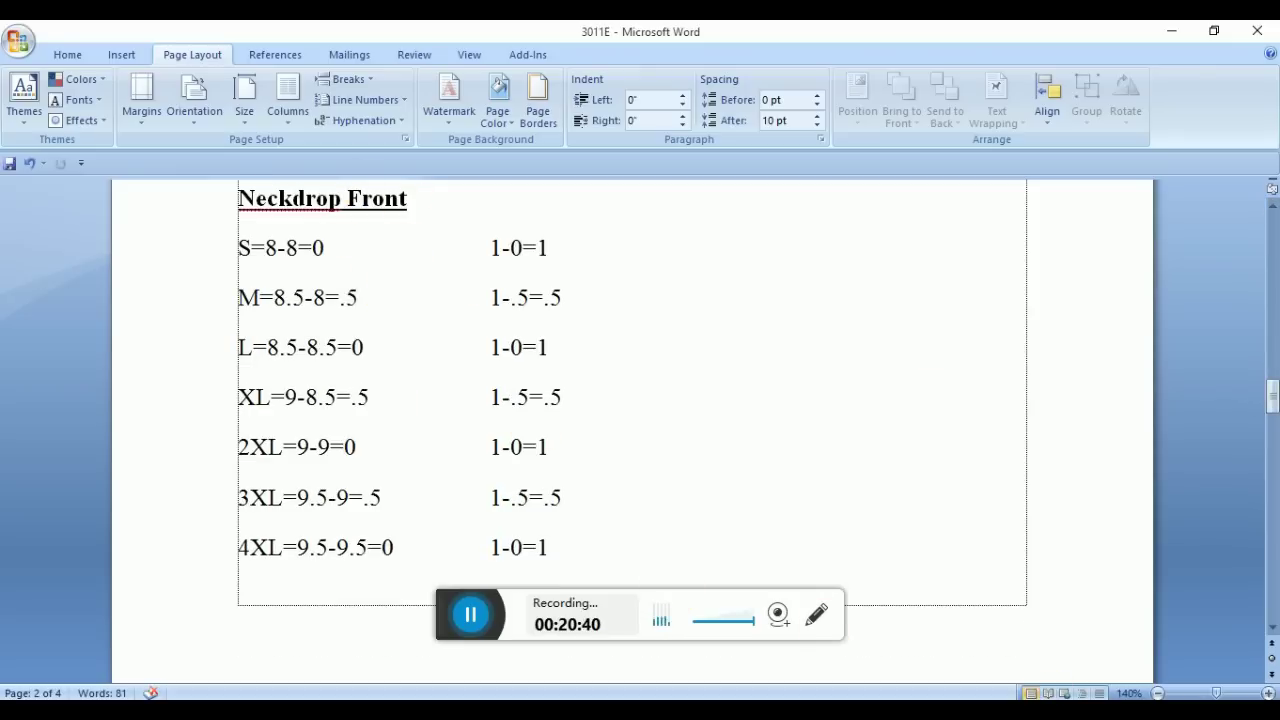
left_click(924, 662)
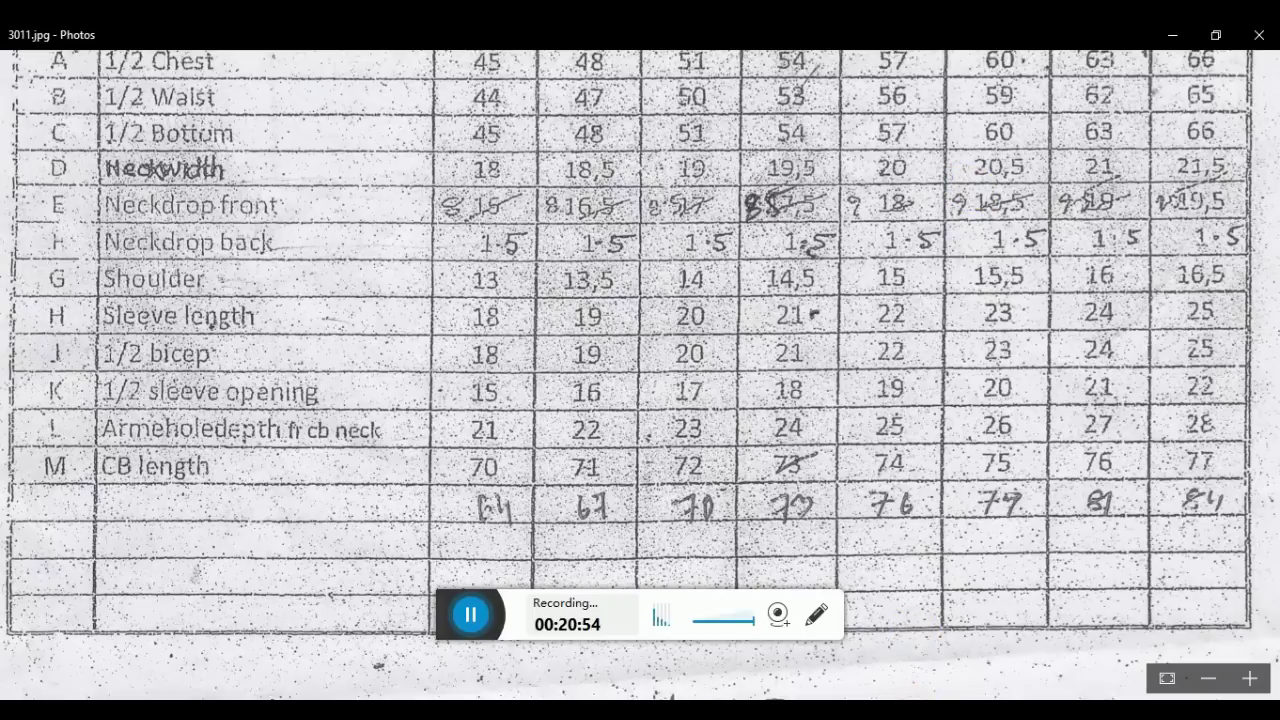
key("alt+Tab")
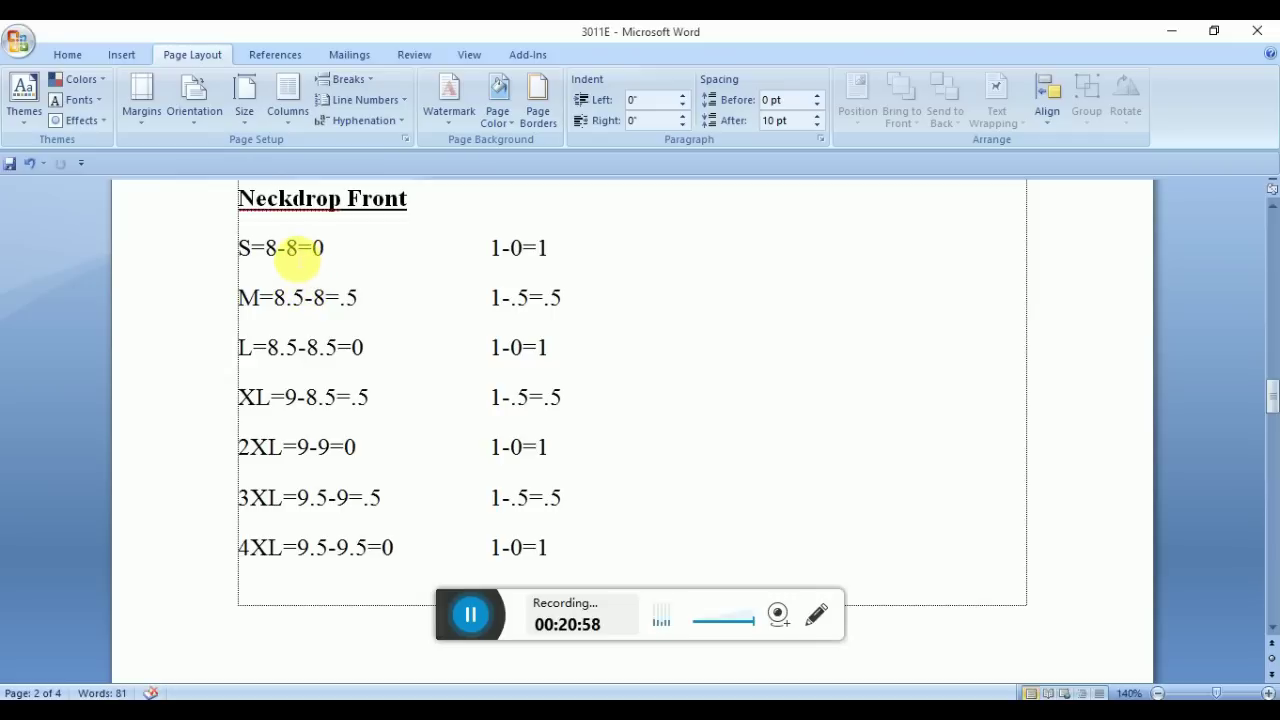
left_click(470, 620)
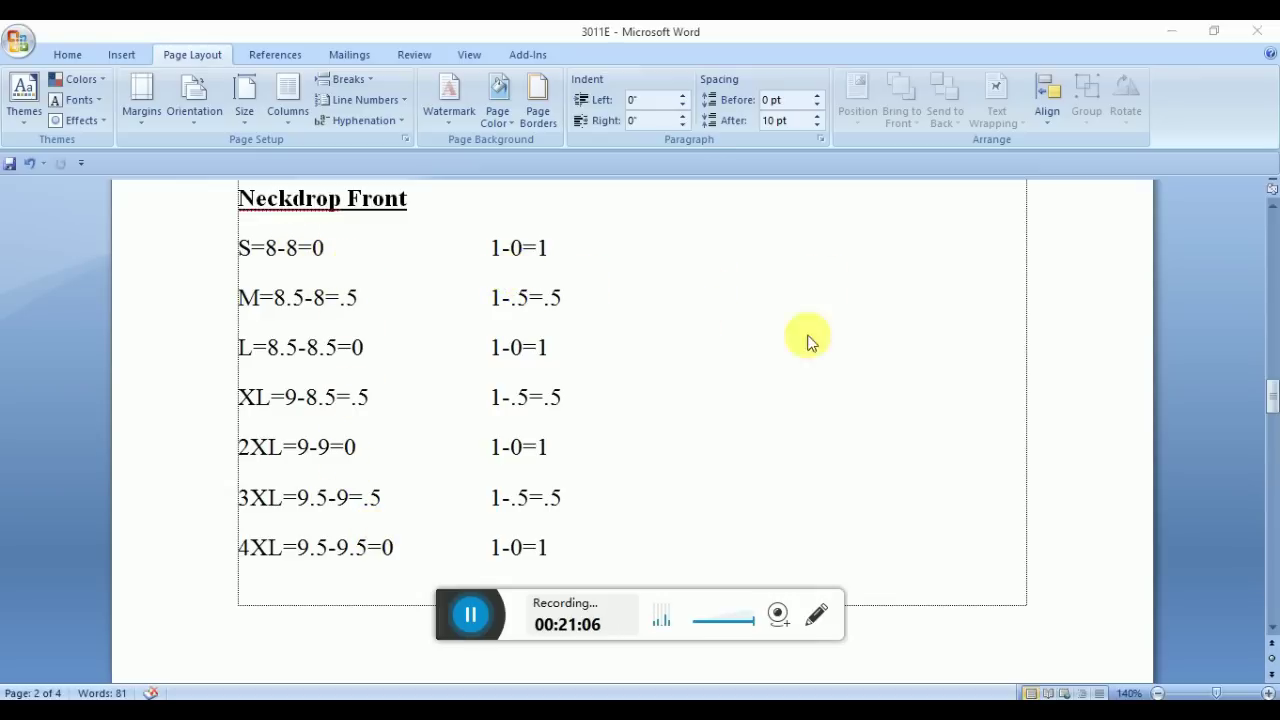
left_click_drag(1272, 403, 1272, 350)
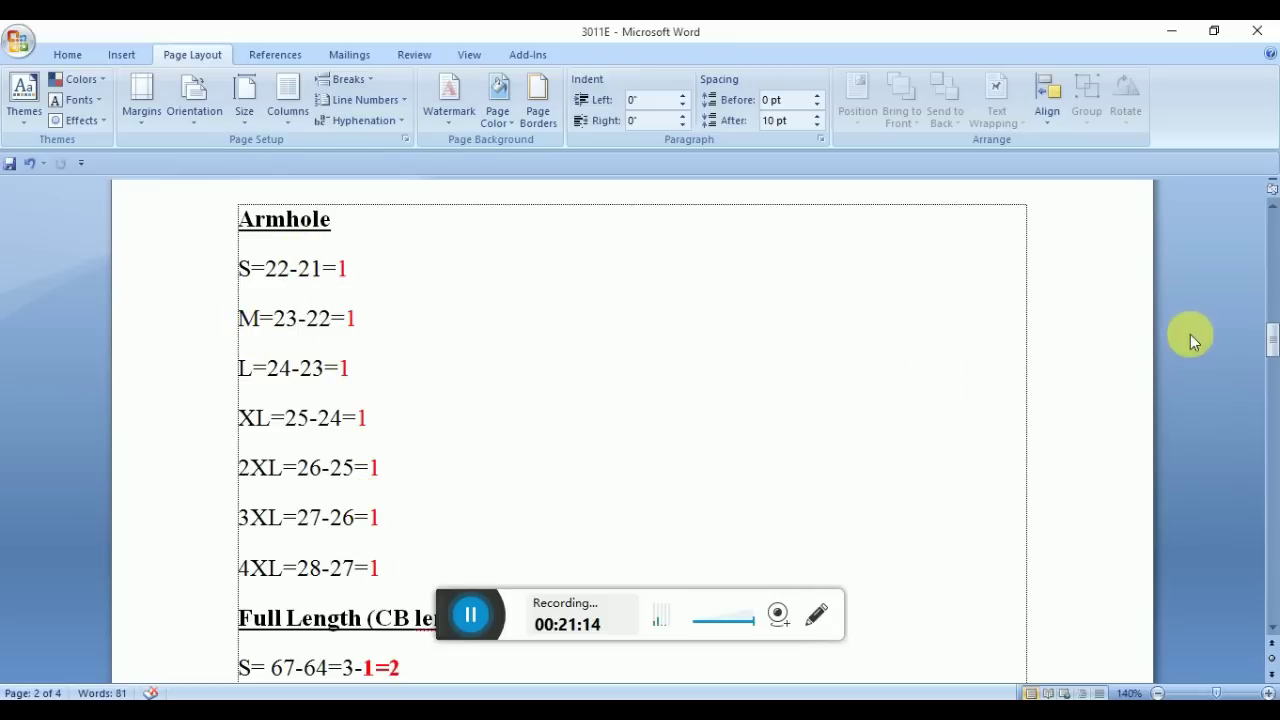
left_click_drag(1272, 340, 1272, 395)
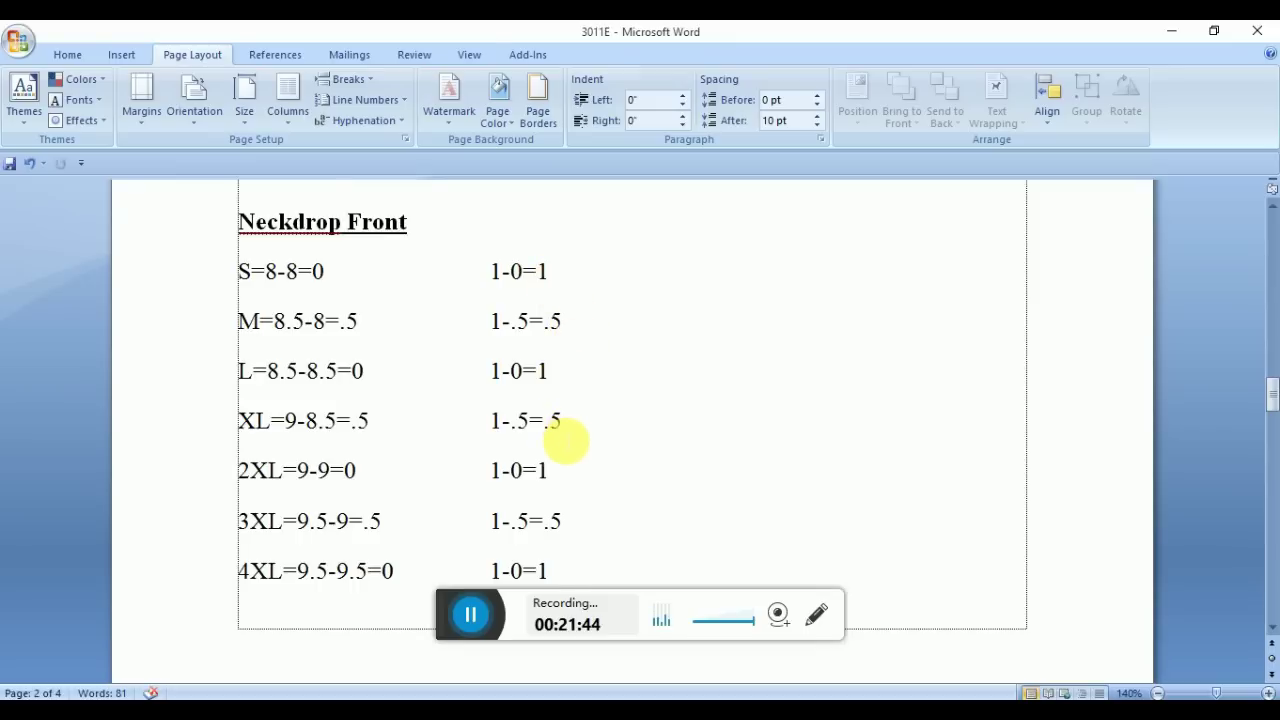
Back in Modaris, set ddx on 3011E6's centre neckline point to 1, 0.5, 1, 0.5, 1, 0.5 and 1 from xs to 4xl
key("alt+Tab")
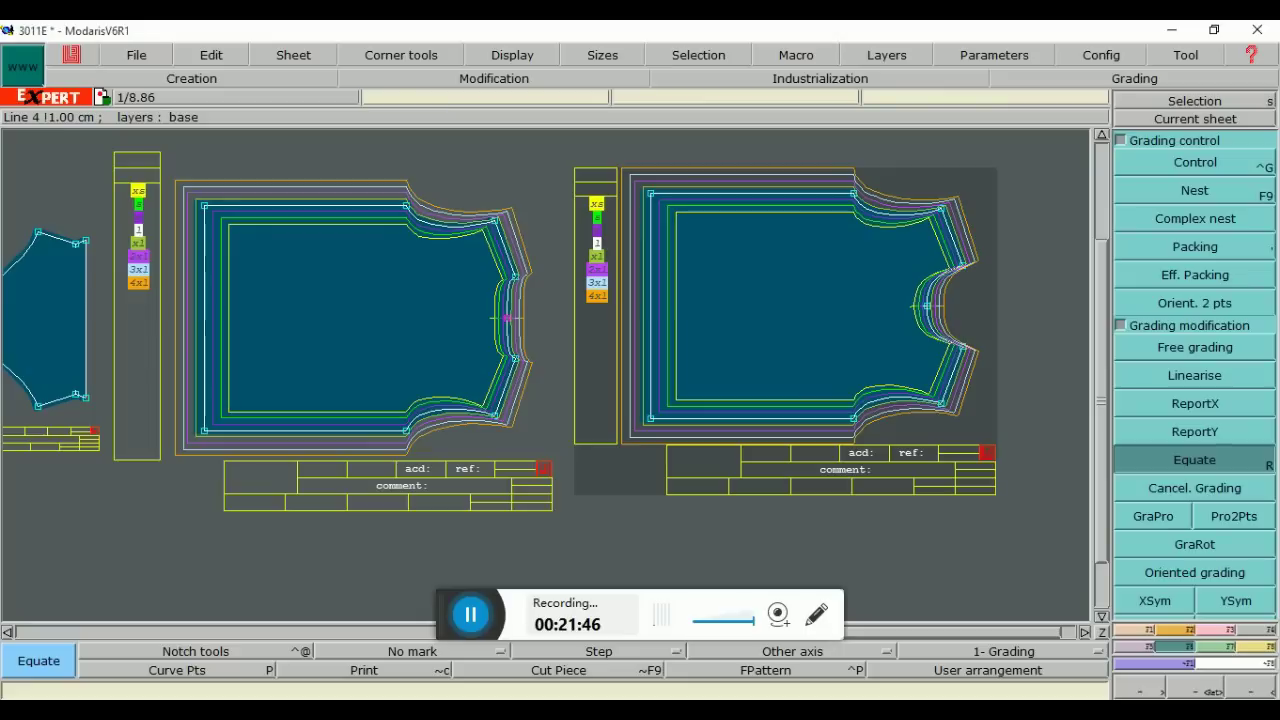
left_click(1160, 163)
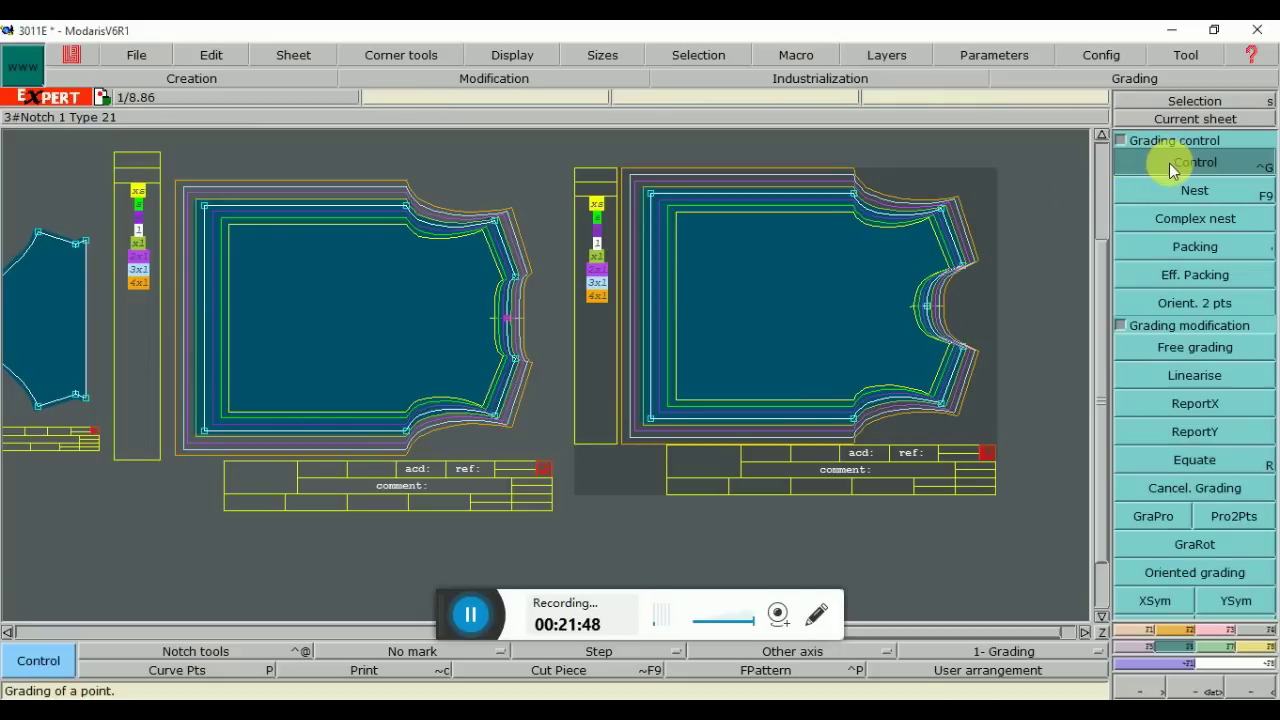
left_click(928, 312)
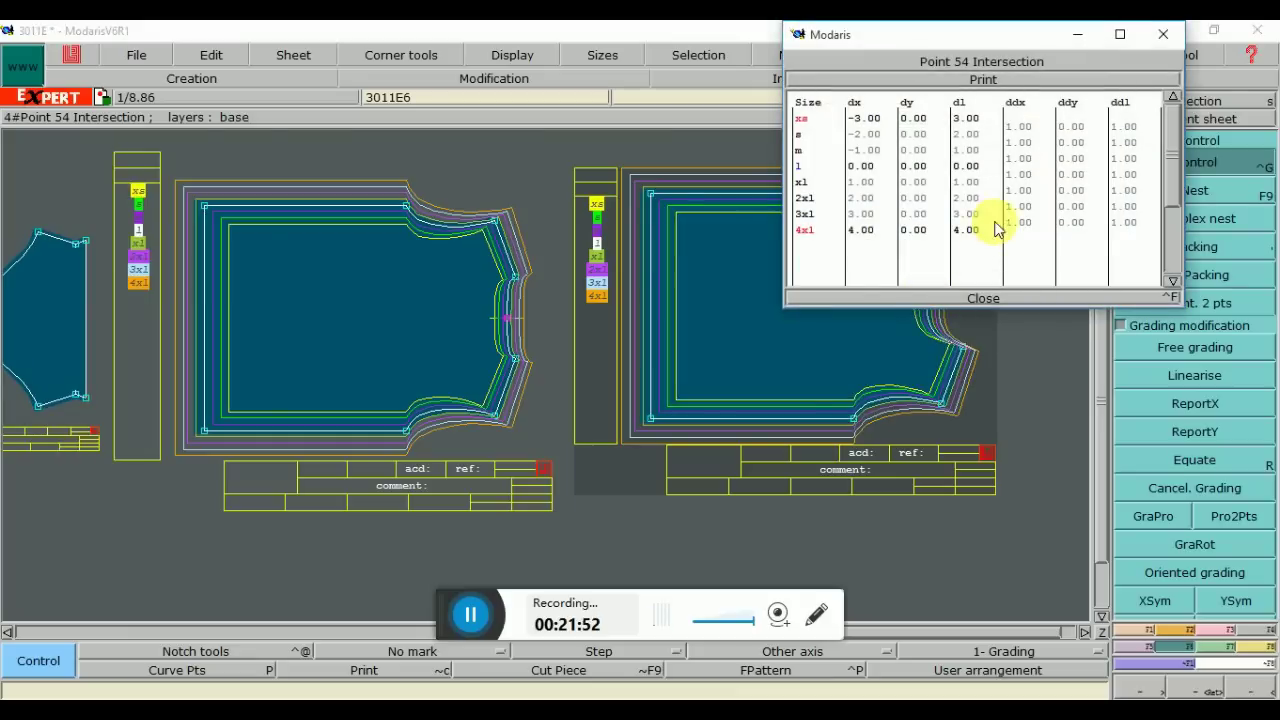
left_click(1018, 150)
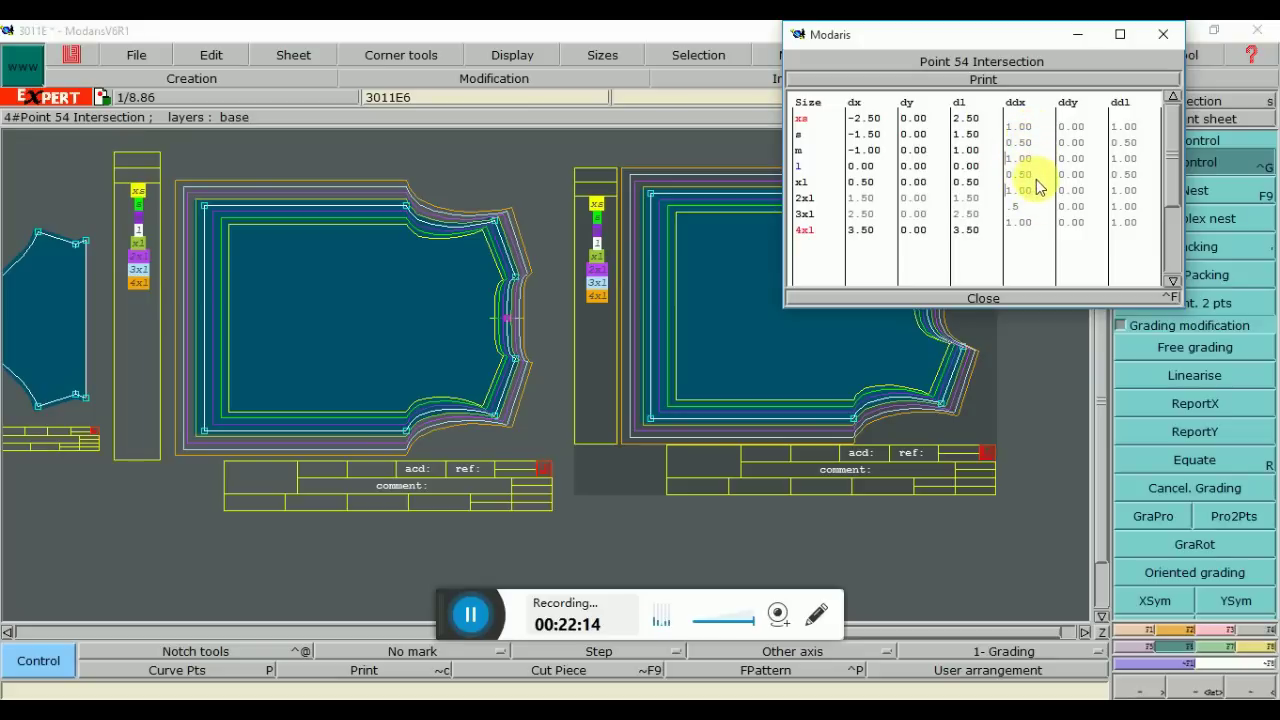
key("Return")
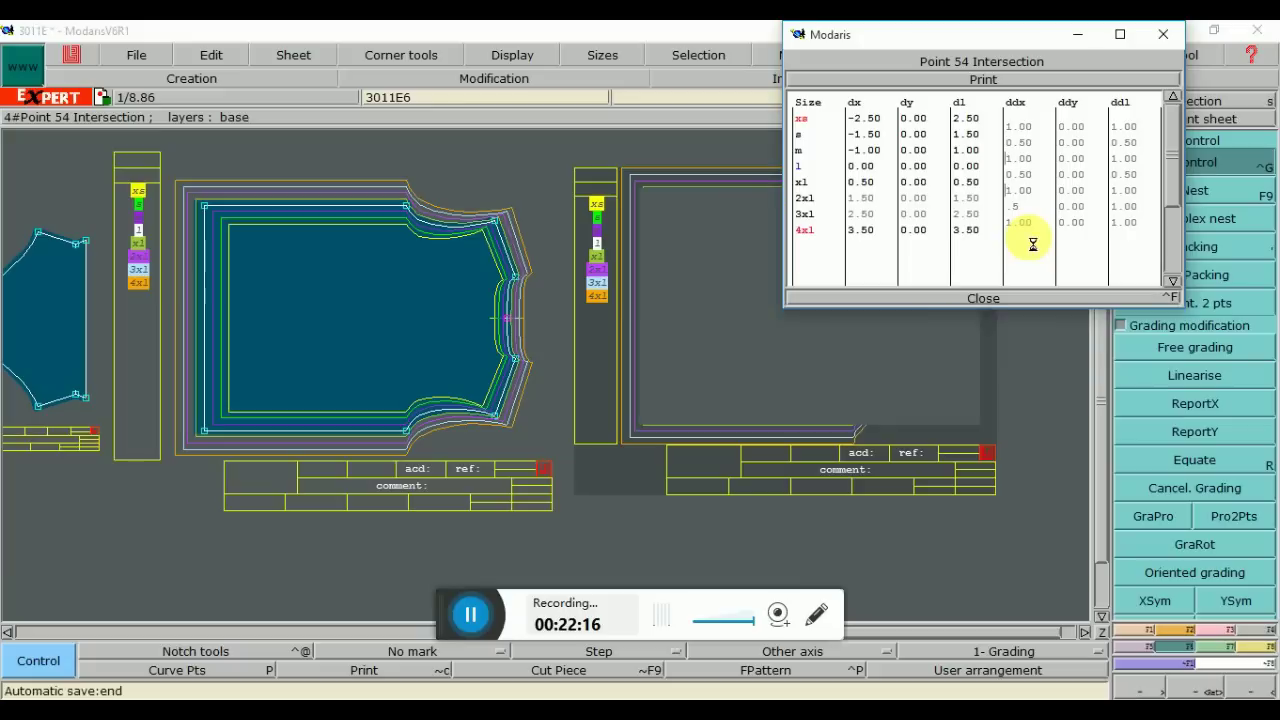
left_click(983, 298)
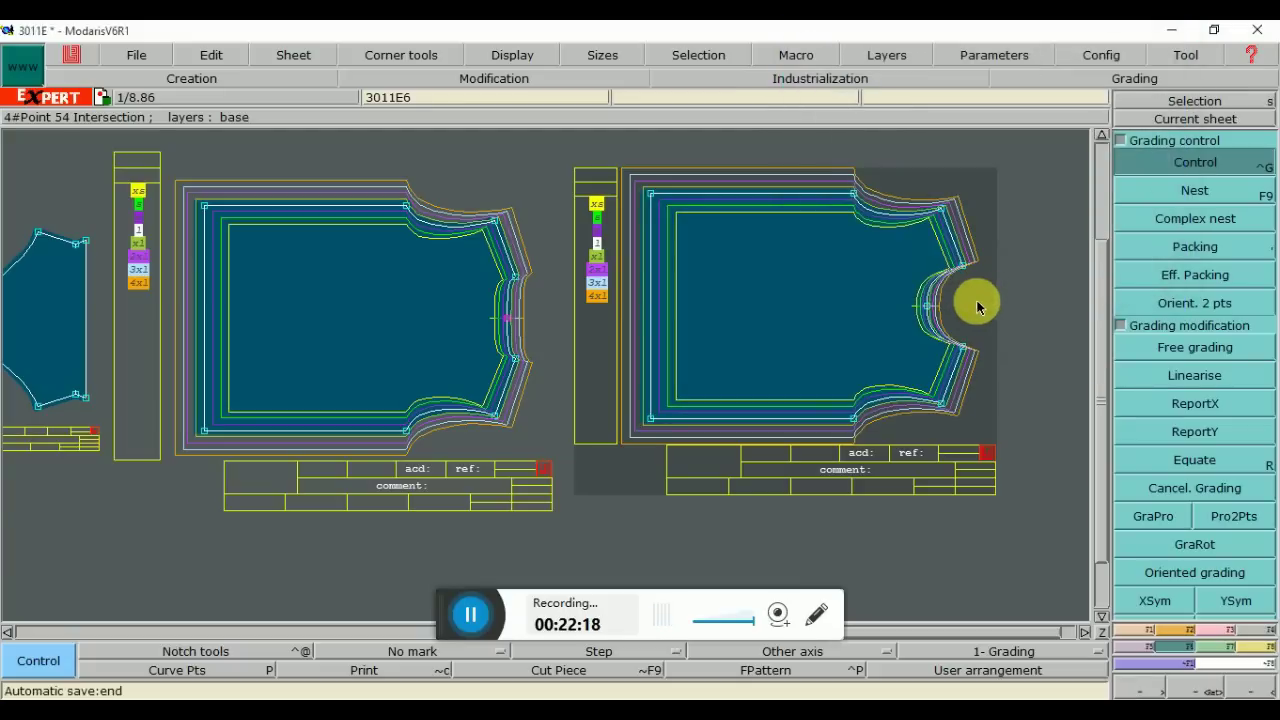
Recheck the Neckdrop Front increments in the Word document and the Neckdrop back row in the 3011.jpg size chart
key("alt+Tab")
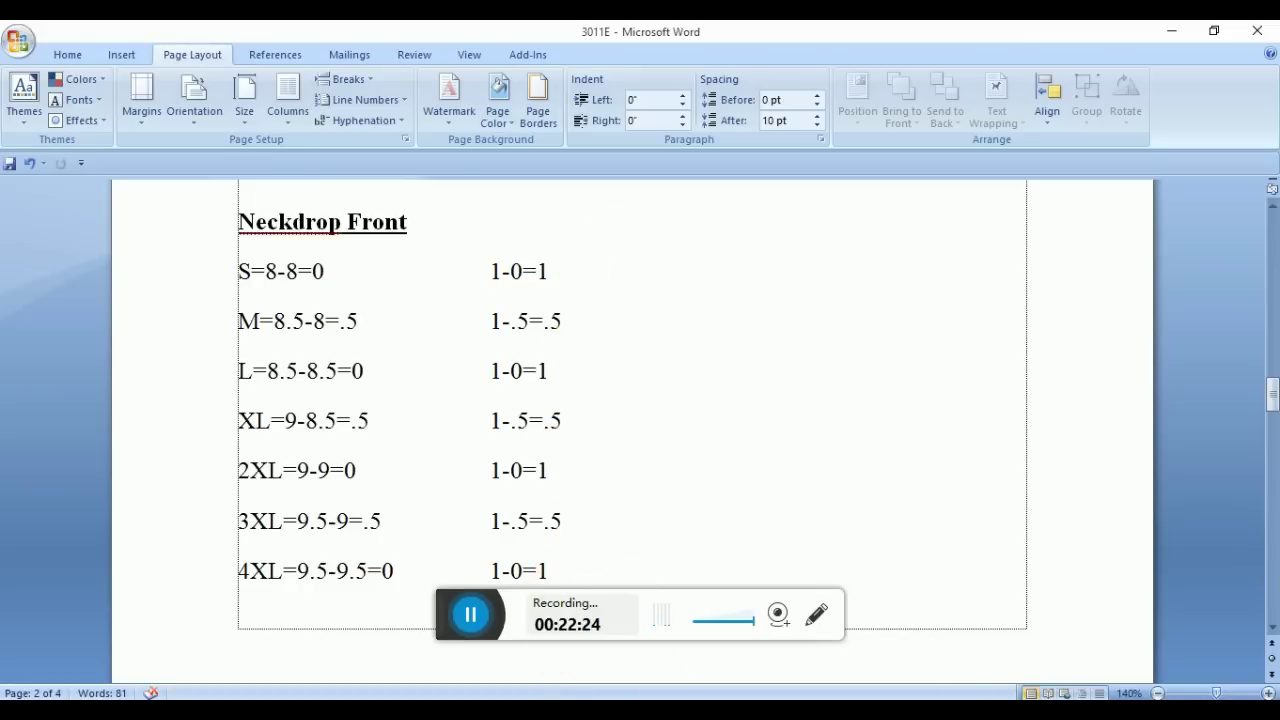
key("alt+Tab")
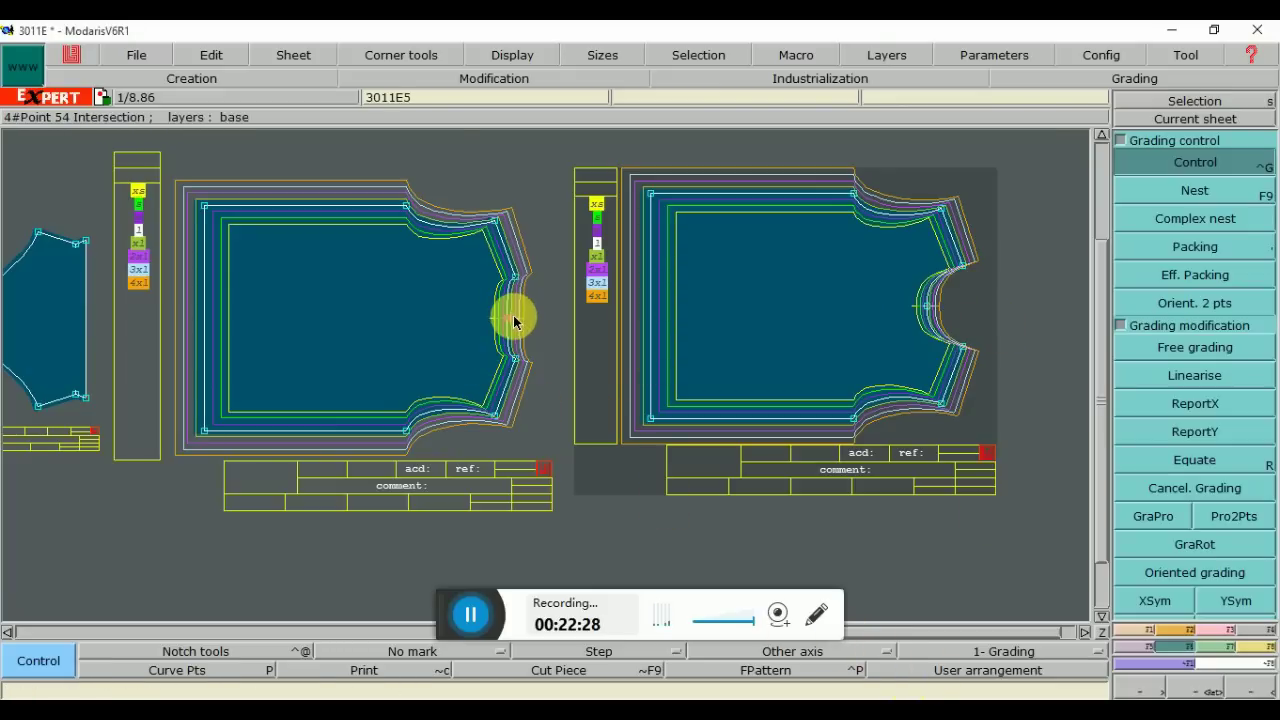
left_click(508, 316)
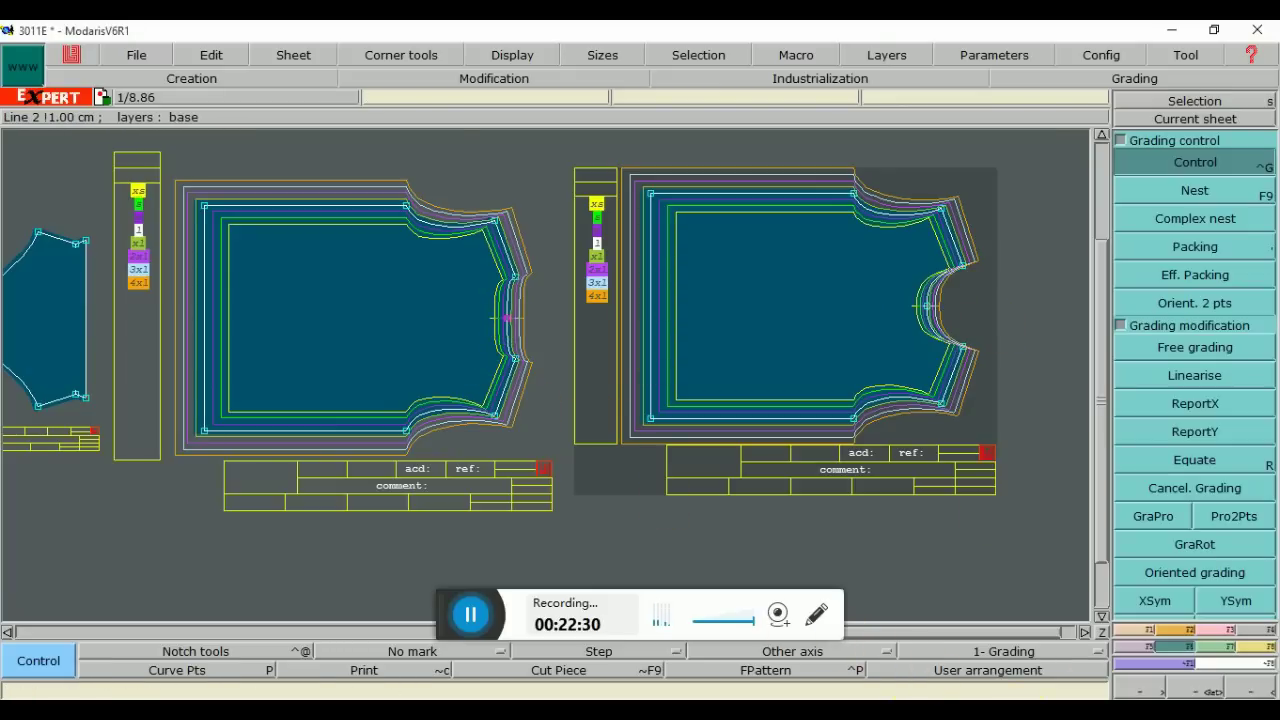
left_click(898, 648)
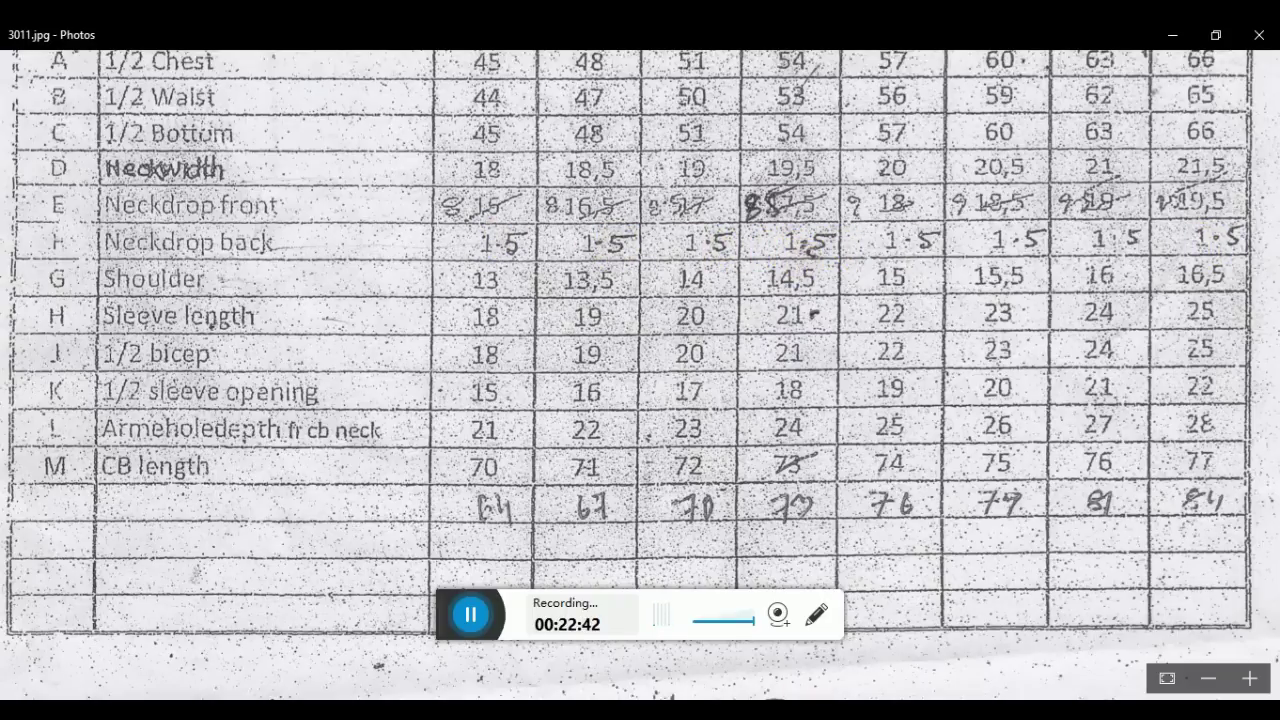
key("alt+Tab")
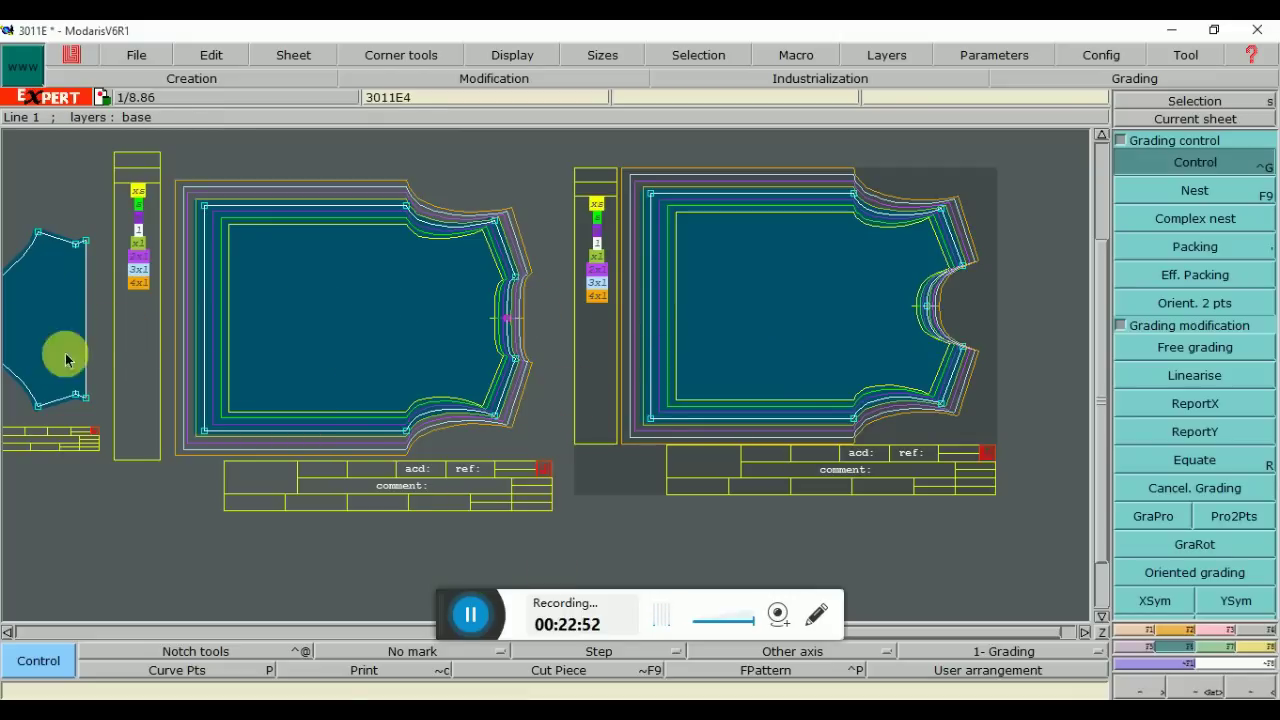
Set ddy to 1 for all size intervals on the upper underarm point of sleeve piece 3011E4, consulting the Armhole increments in Word
scroll(414, 609, "up", 3)
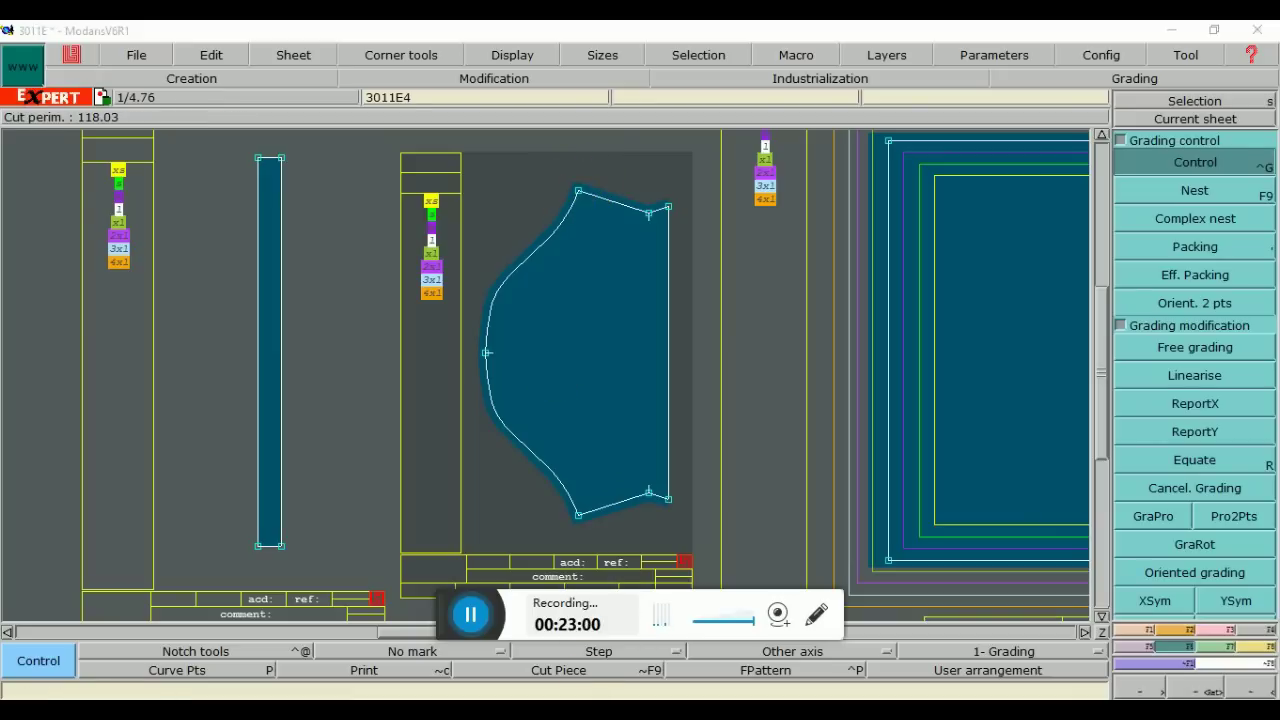
key("alt+Tab")
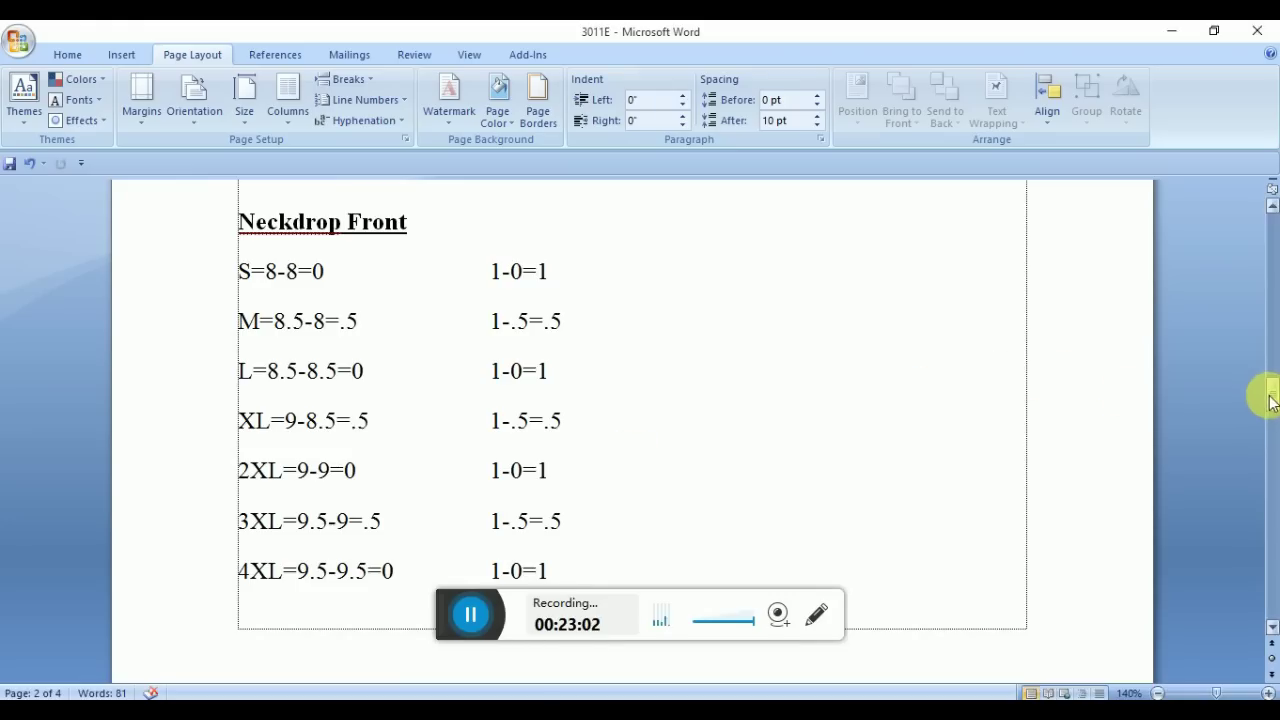
left_click_drag(1270, 400, 1270, 342)
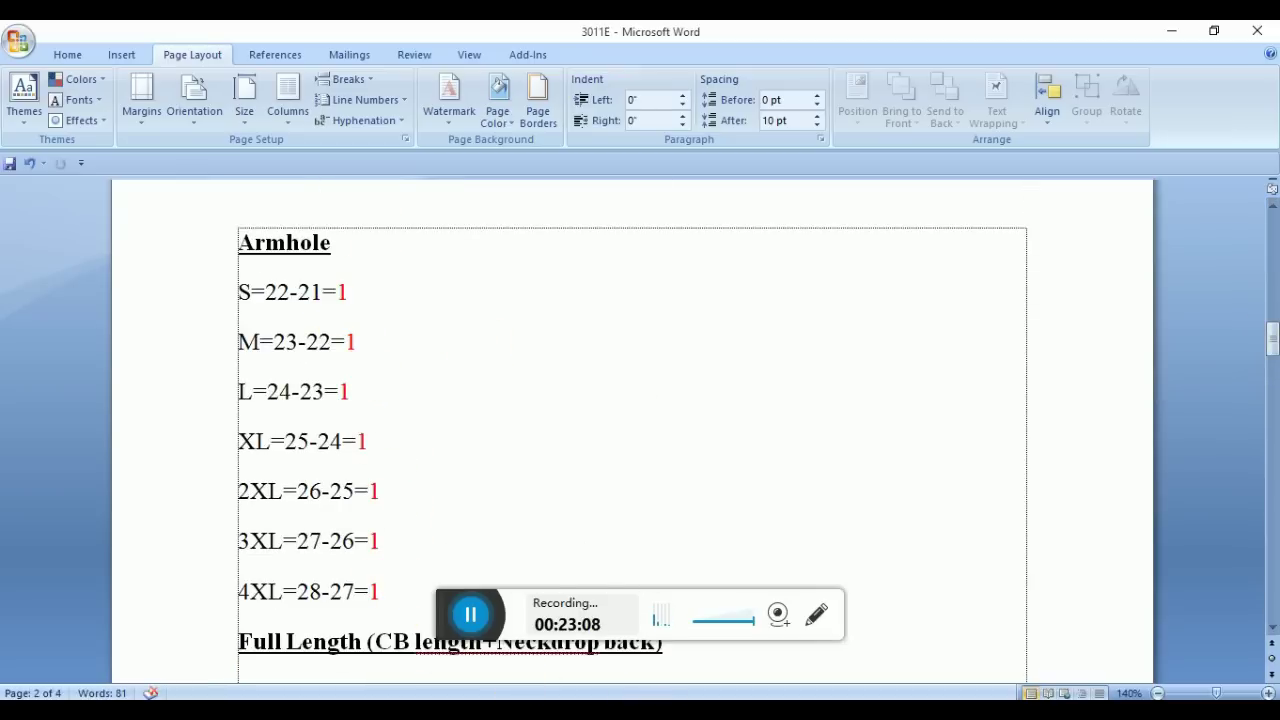
key("alt+Tab")
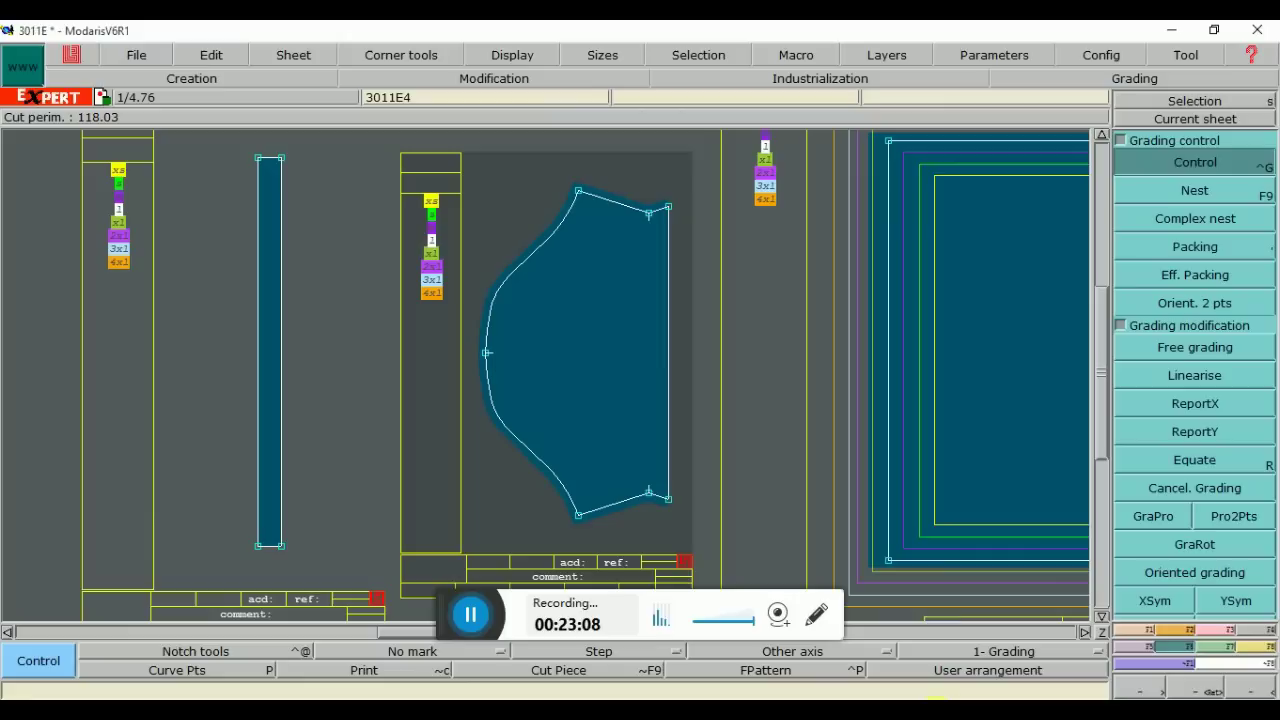
left_click(580, 193)
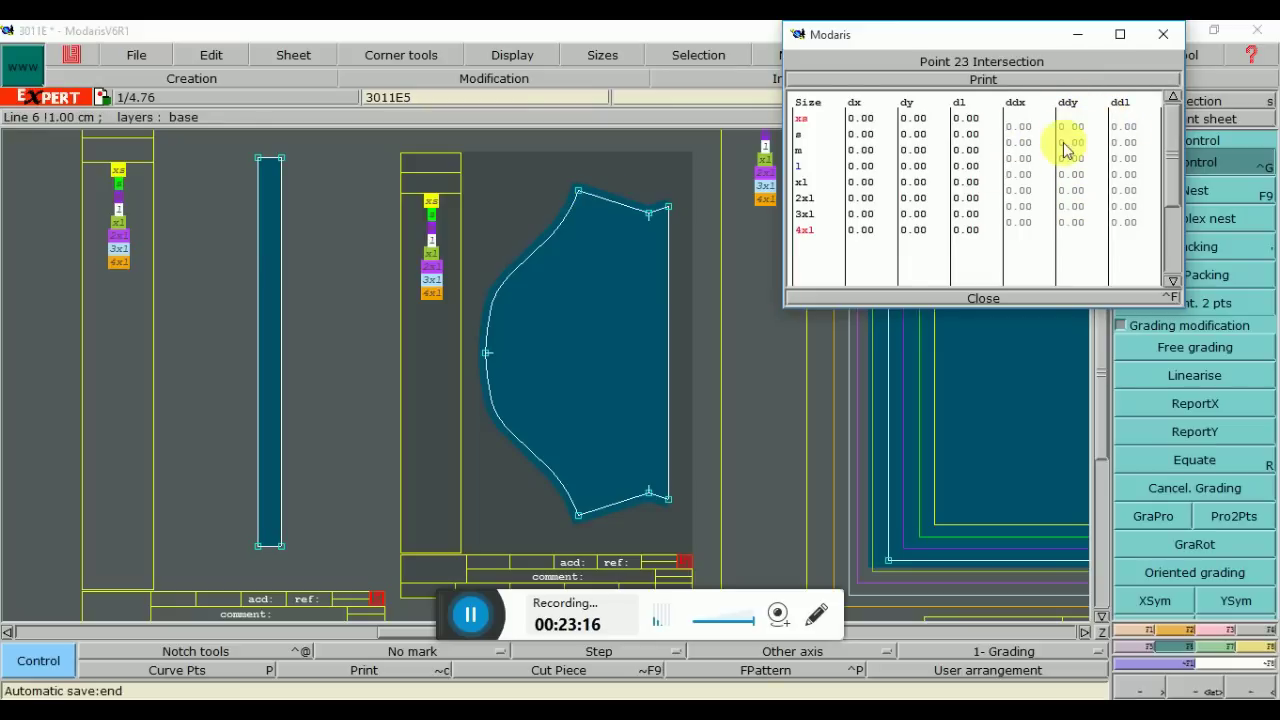
left_click_drag(1064, 128, 1078, 228)
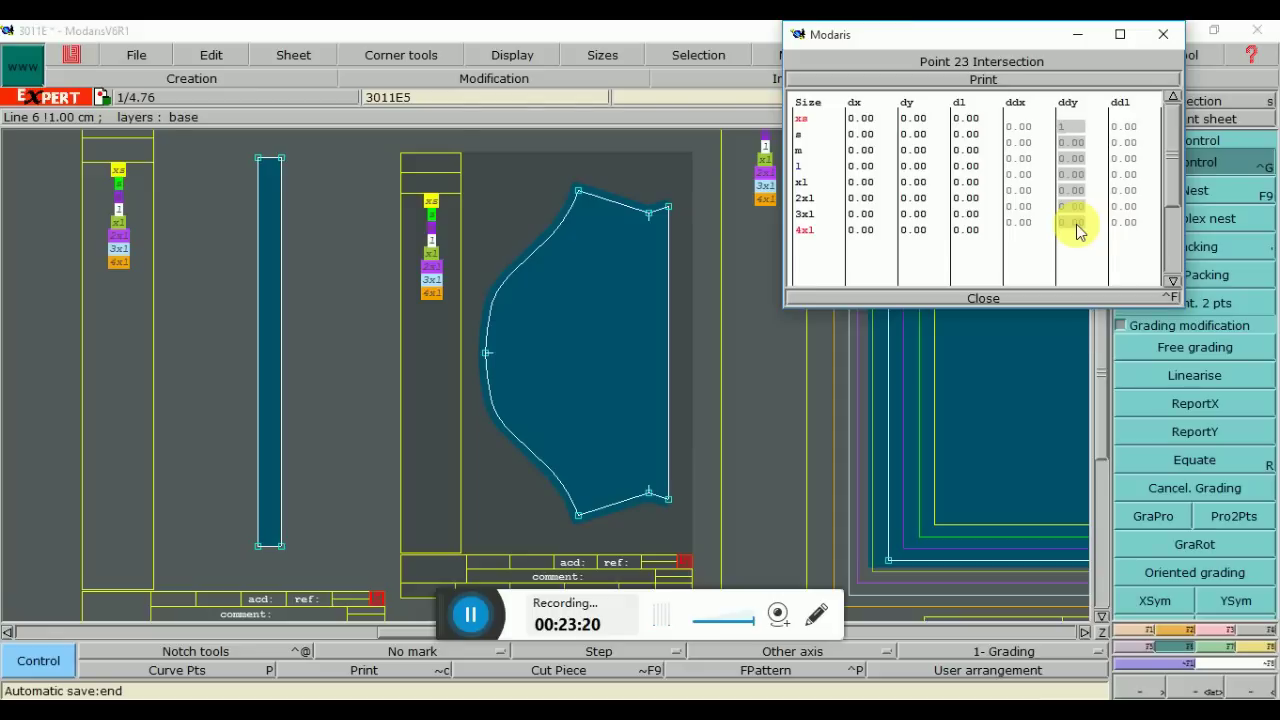
key("Return")
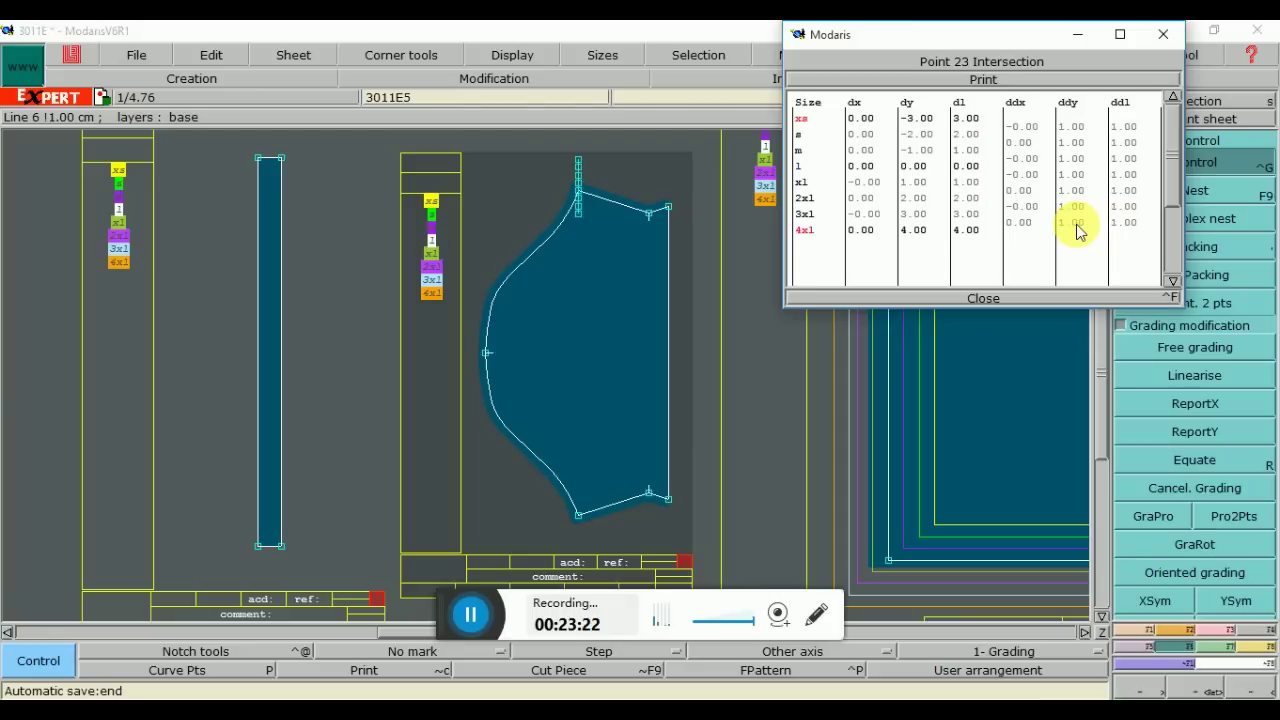
left_click(985, 297)
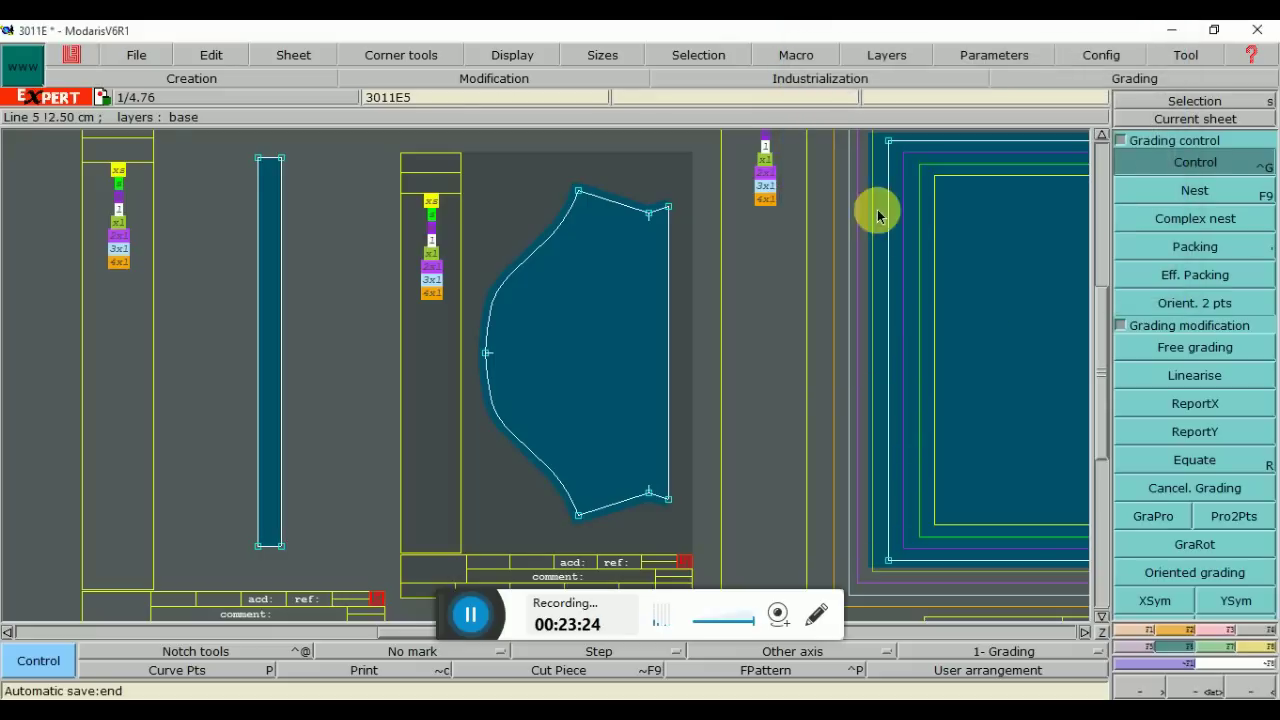
Display the graded nest of all sizes for sleeve piece 3011E4 using the on-screen keyboard, and minimise the keyboard
left_click(589, 331)
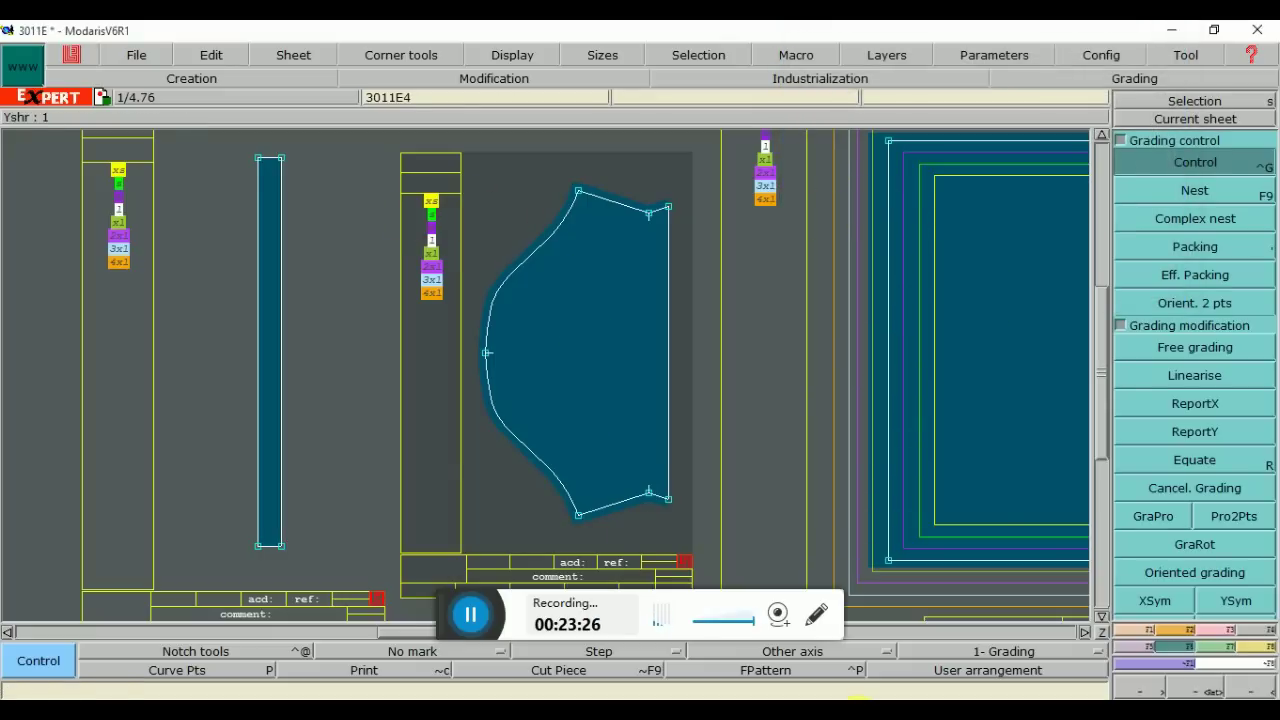
key("ctrl+super+o")
left_click(106, 666)
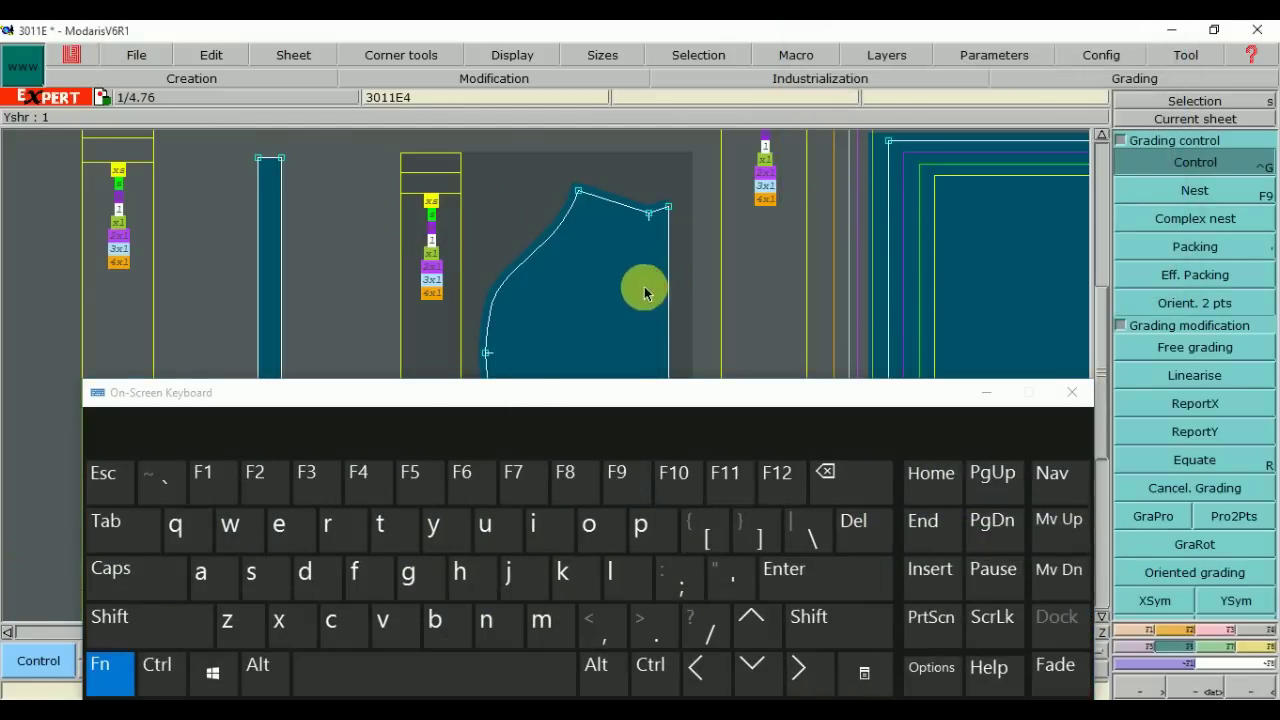
left_click(771, 471)
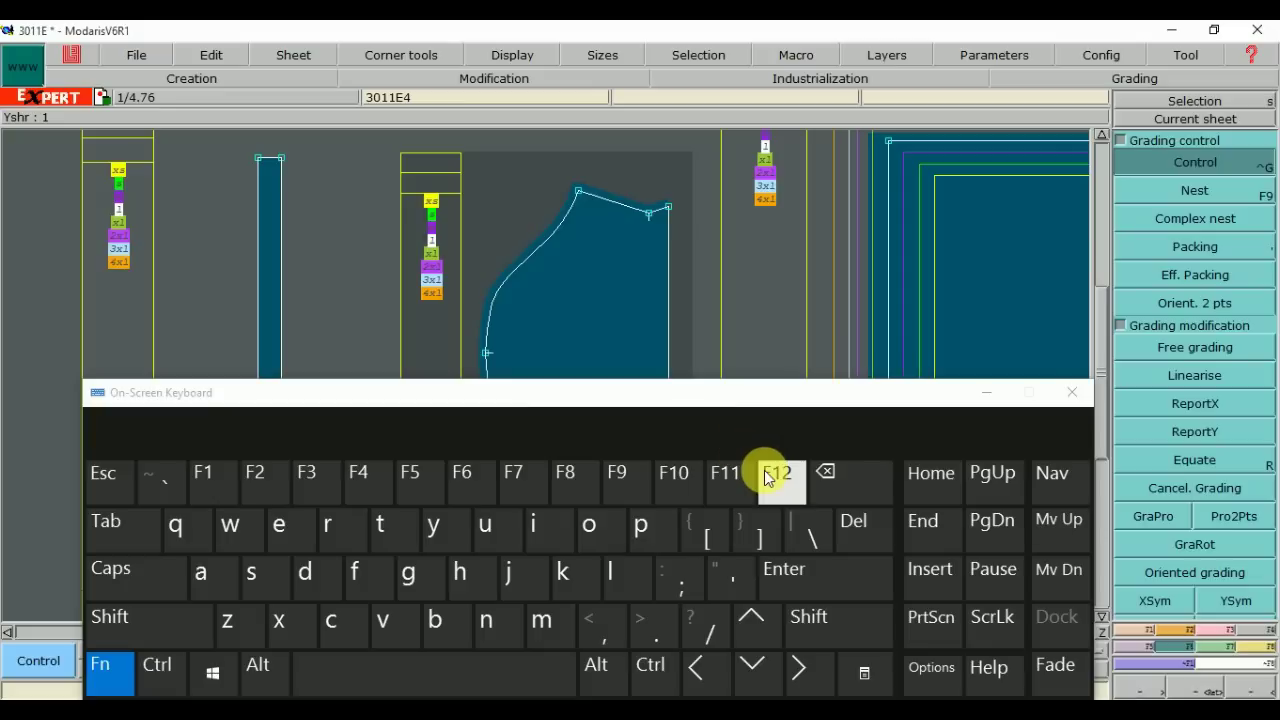
left_click(108, 666)
left_click(609, 480)
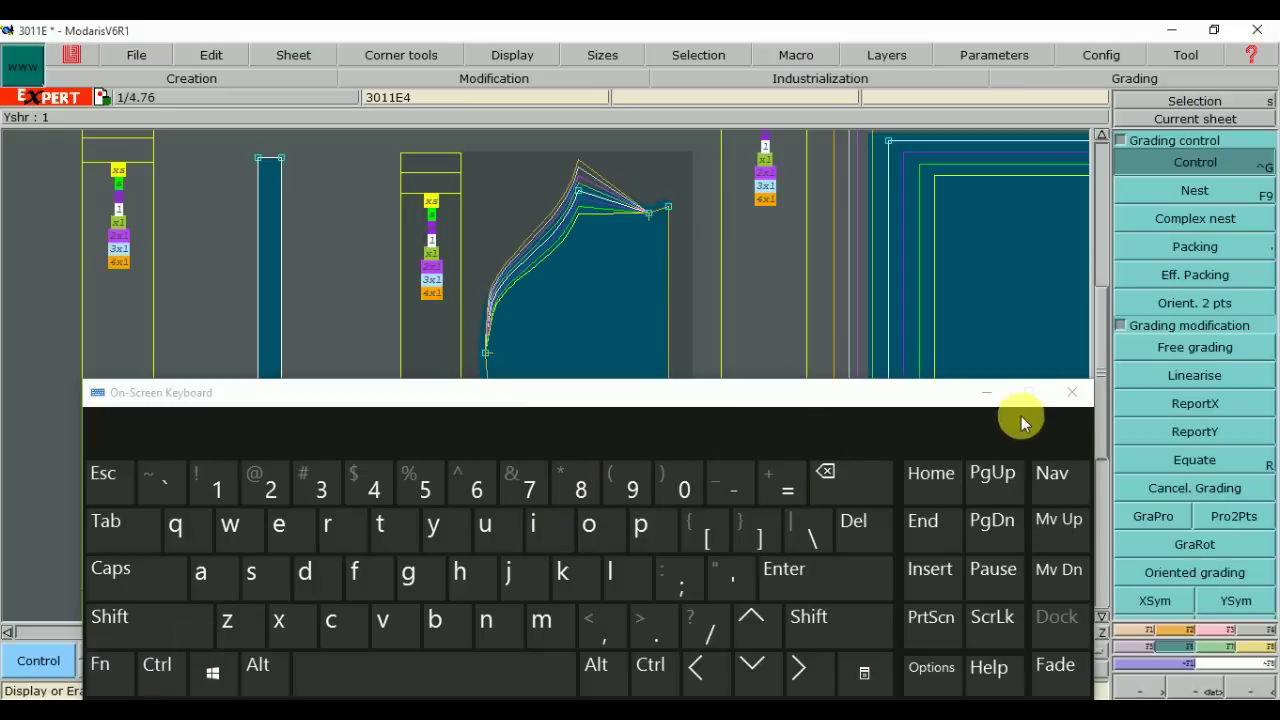
left_click(986, 392)
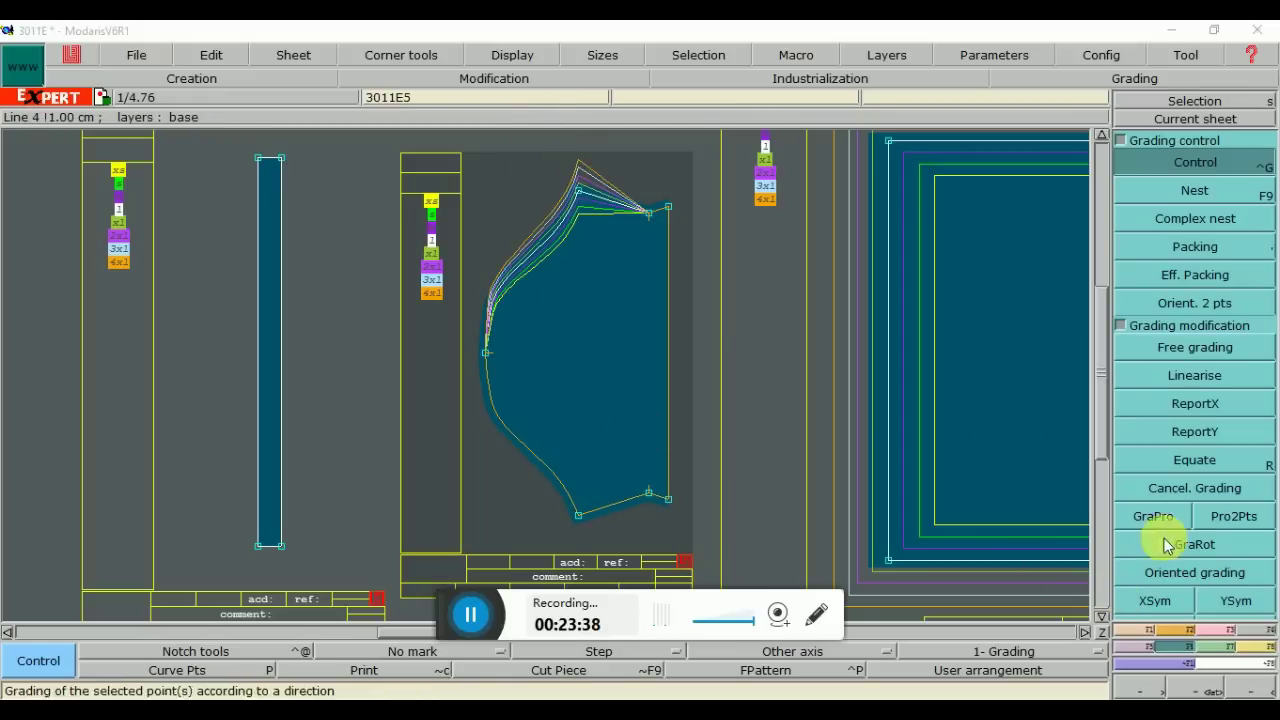
Copy the Y grading of 3011E4's upper underarm point to the lower underarm point with ReportY and mirror it with XSym
left_click(1190, 440)
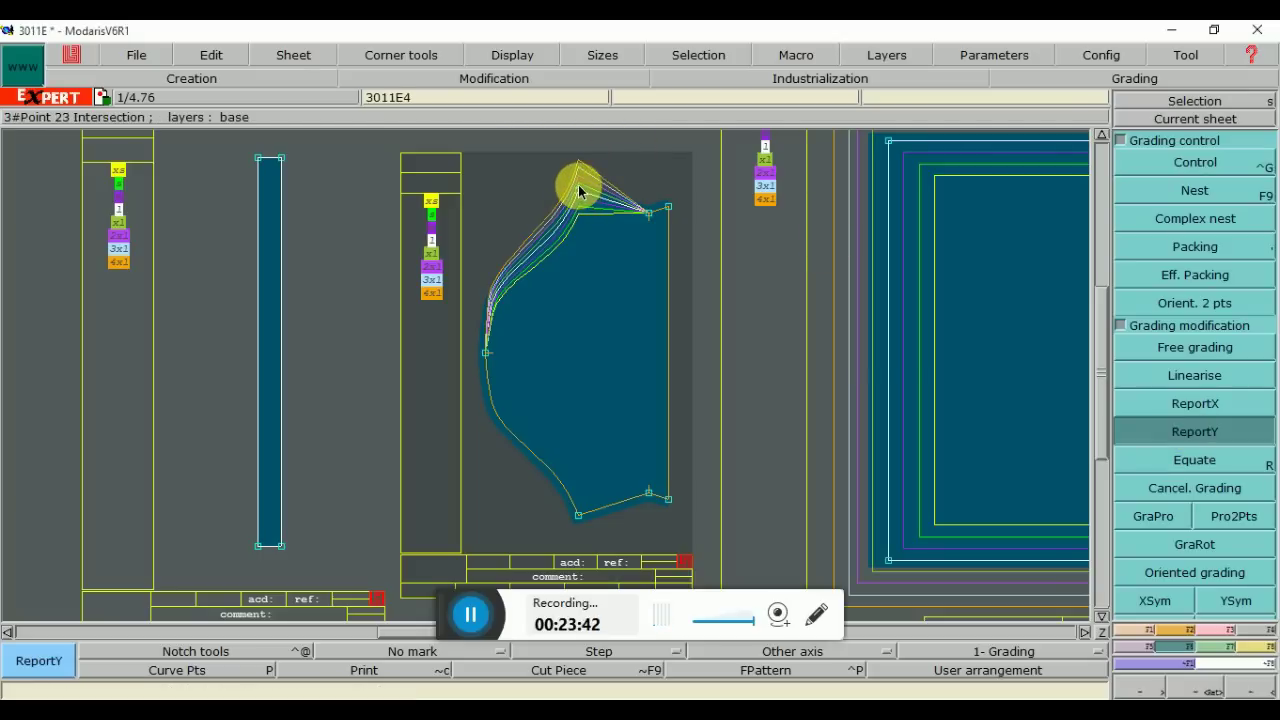
left_click(578, 190)
left_click(578, 516)
left_click(580, 516)
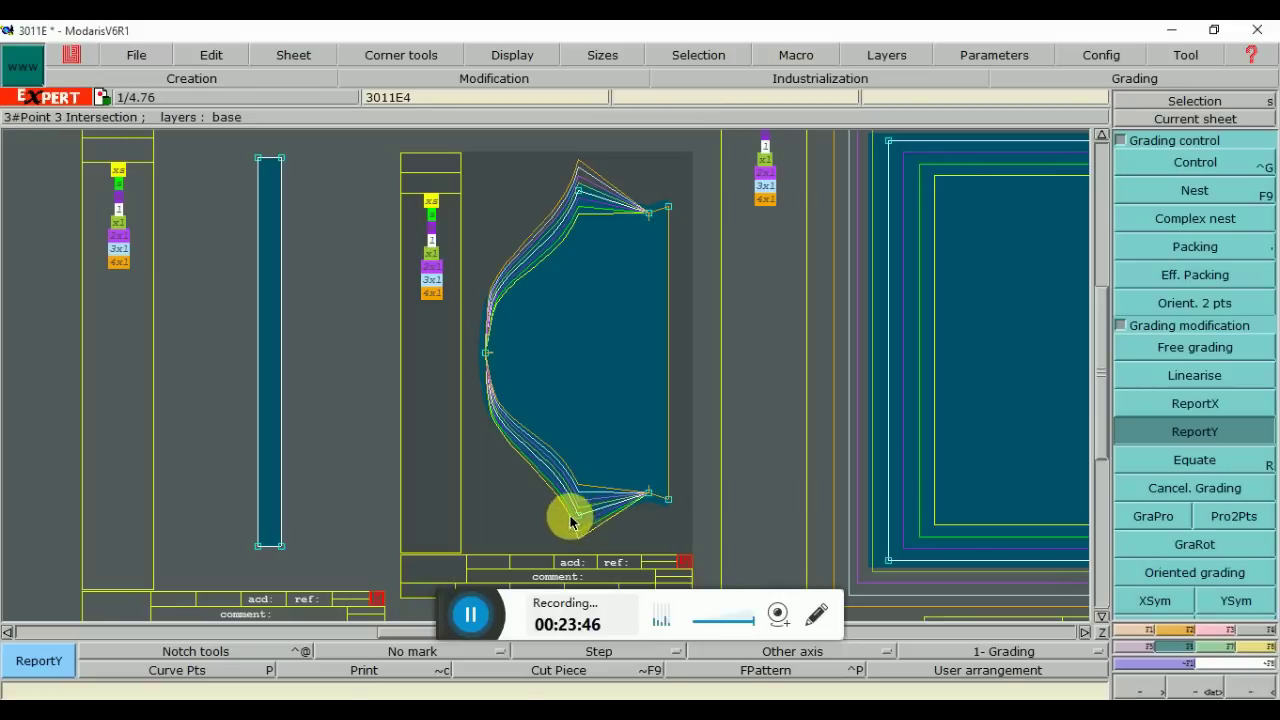
left_click(1133, 606)
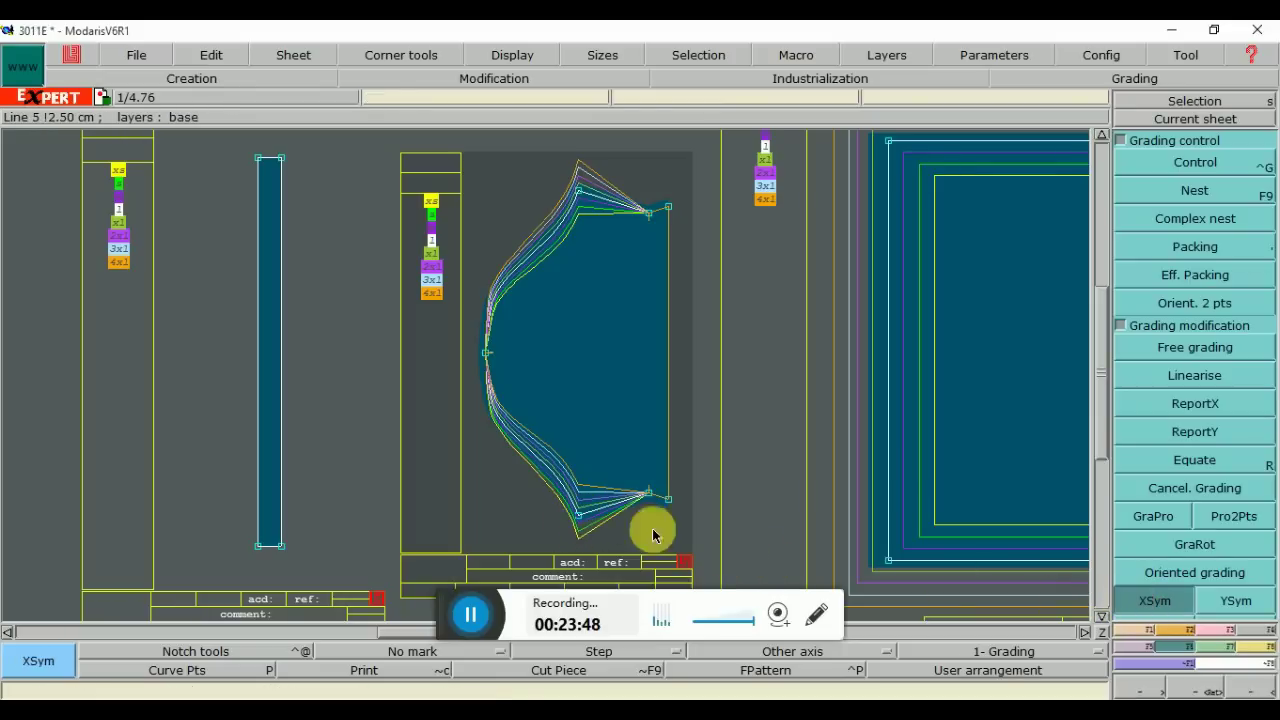
left_click(580, 516)
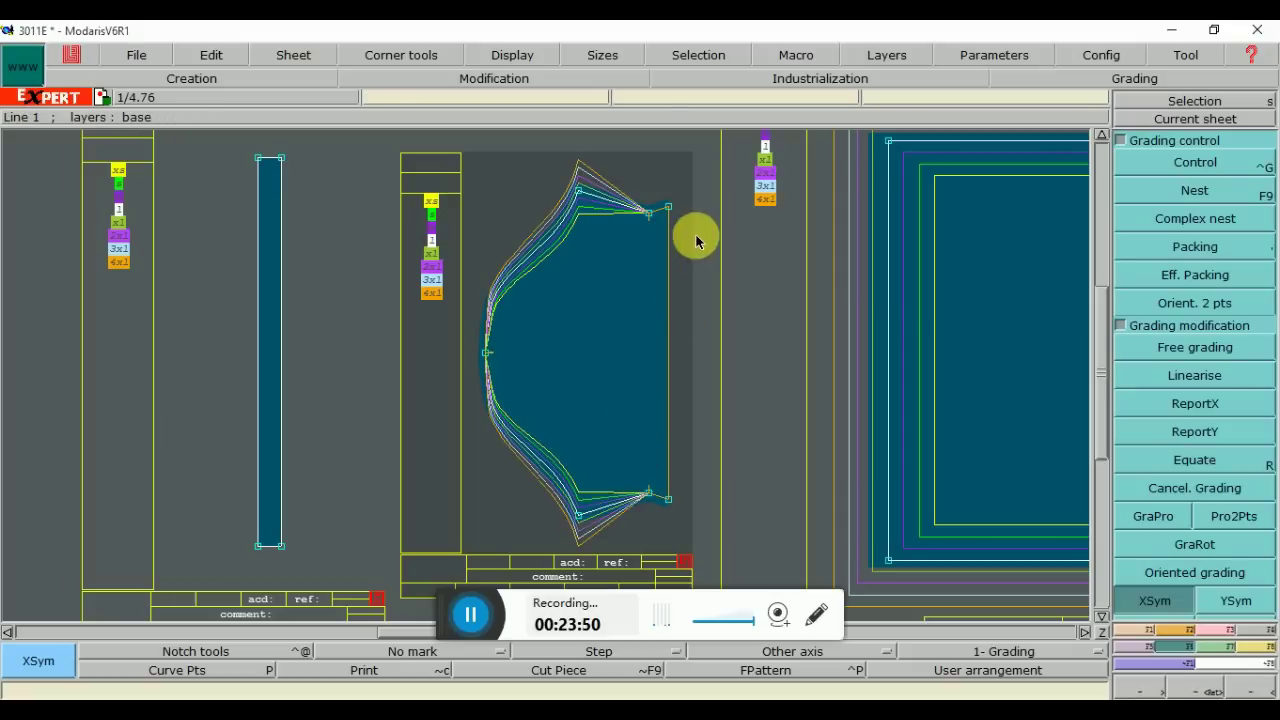
Check the sleeve rows in the 3011.jpg size chart, and inspect the grading values of 3011E4's upper hem notch point in Modaris
left_click(640, 358)
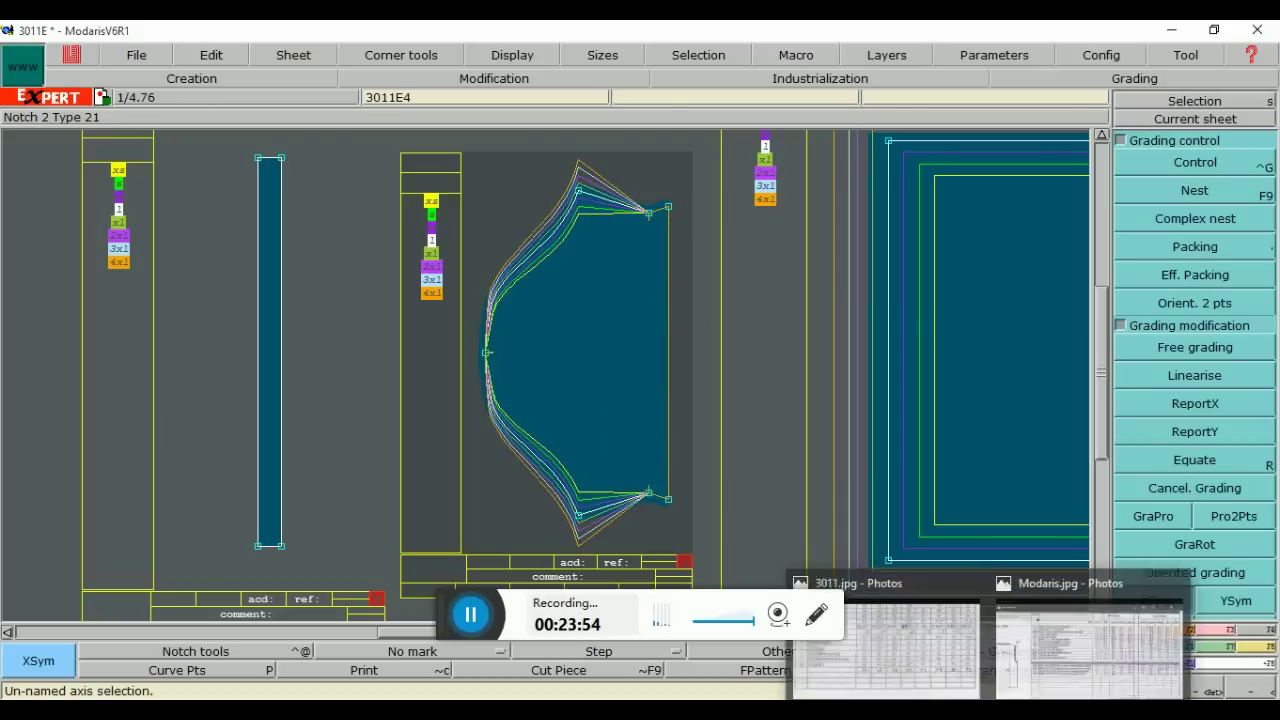
left_click(914, 646)
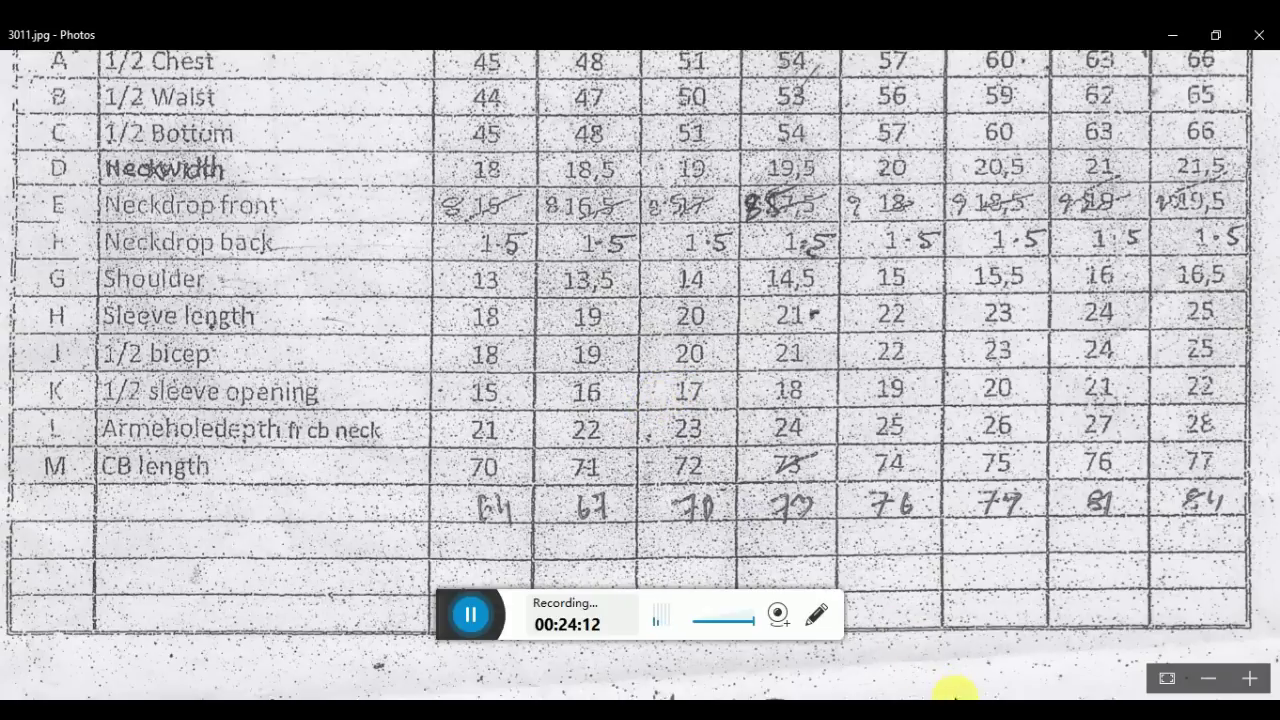
key("alt+Tab")
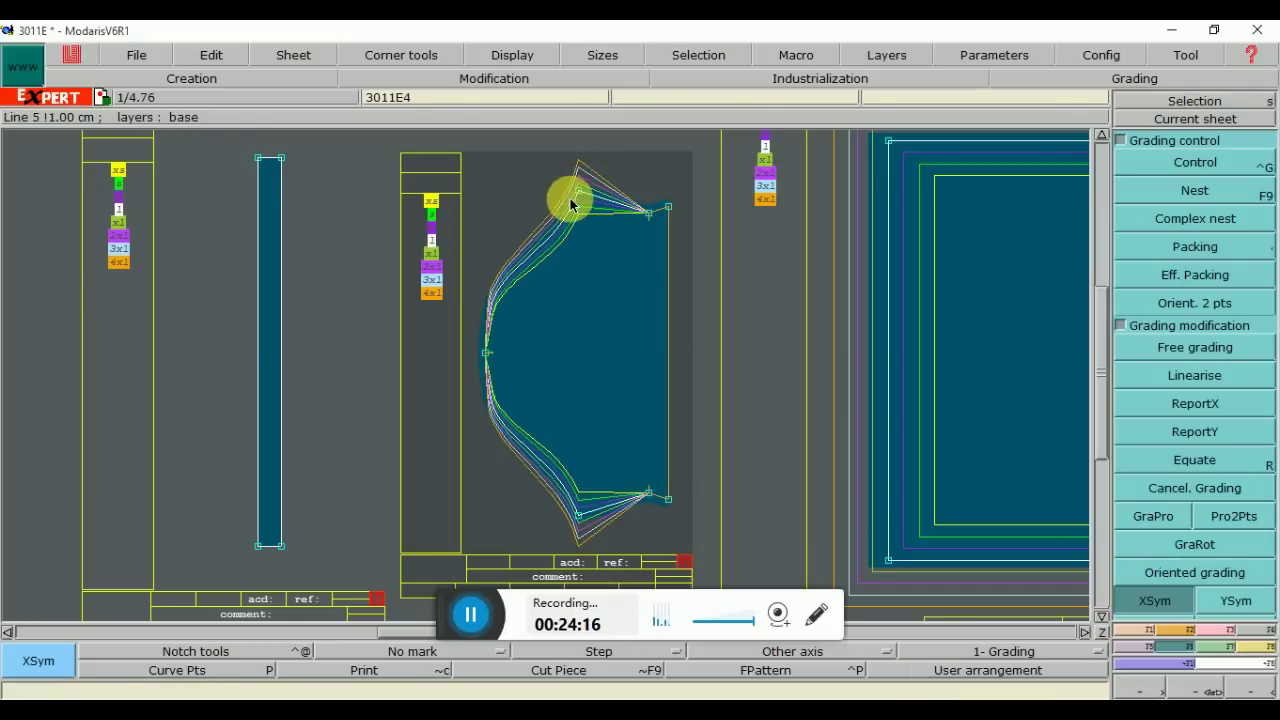
left_click(1157, 164)
left_click(655, 217)
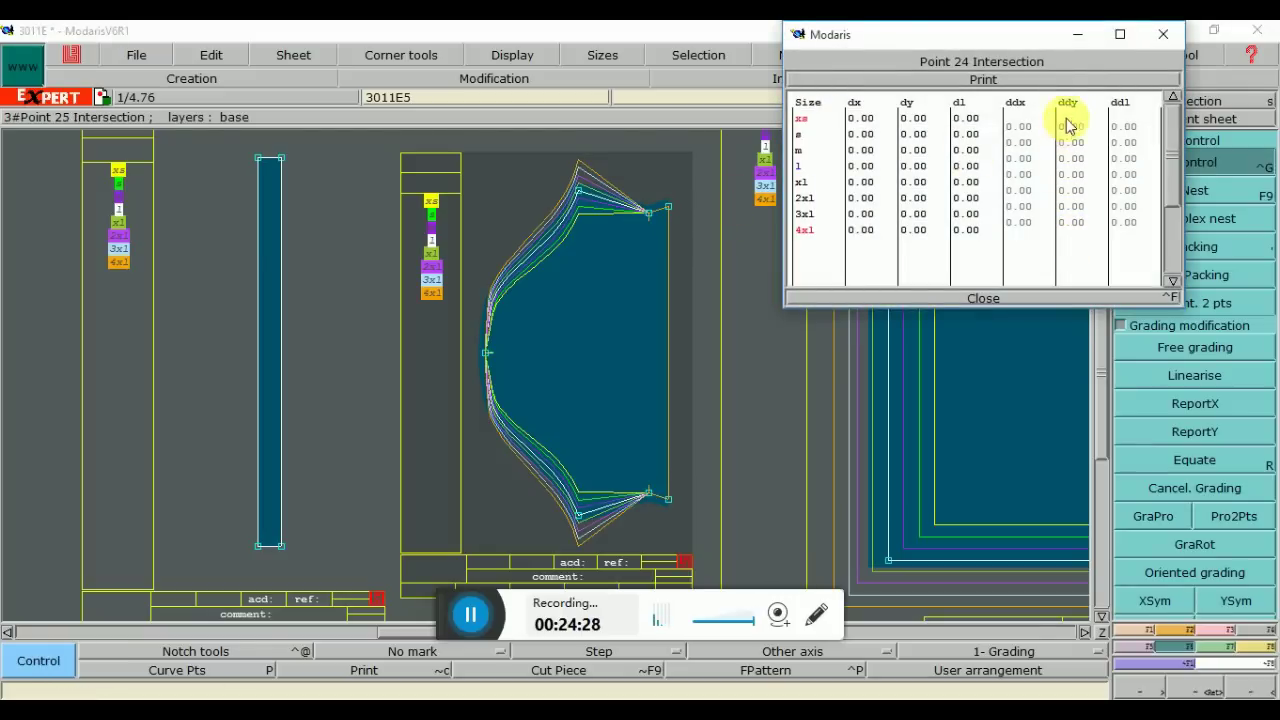
left_click(983, 298)
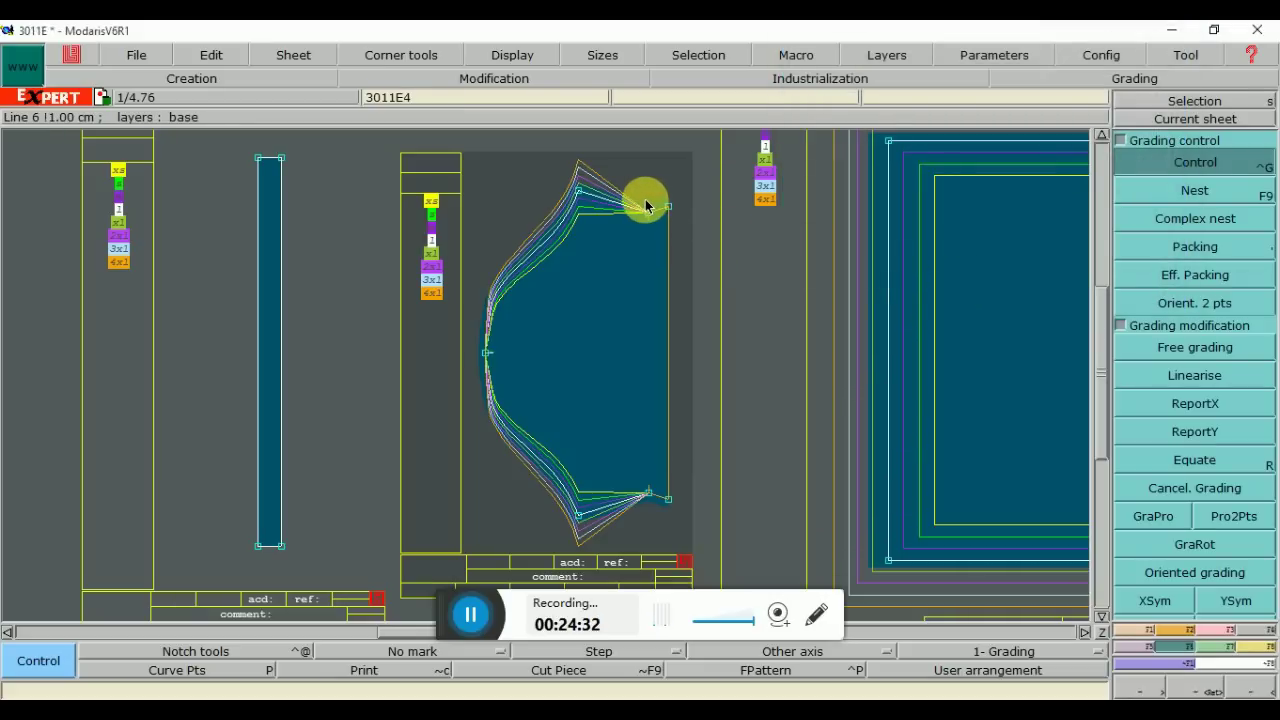
Apply the upper underarm point's Y grading to the two upper hem points of sleeve 3011E4 with ReportY
left_click(678, 226)
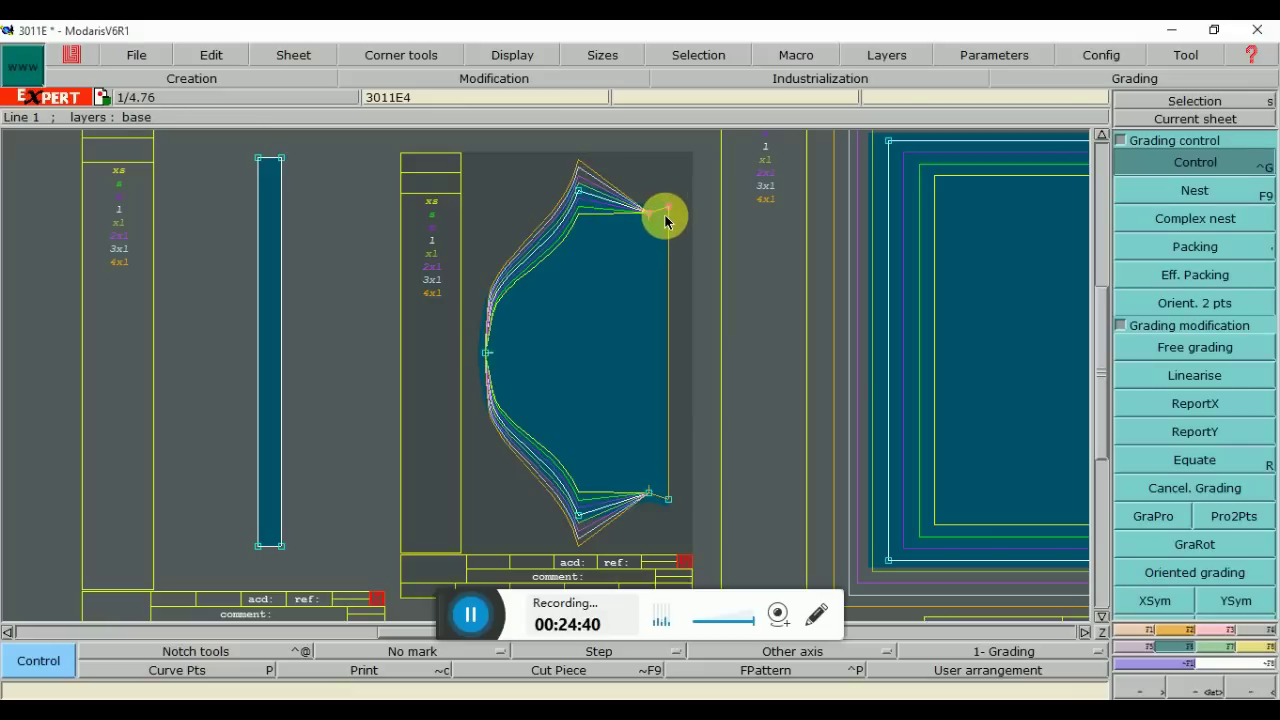
left_click(1190, 432)
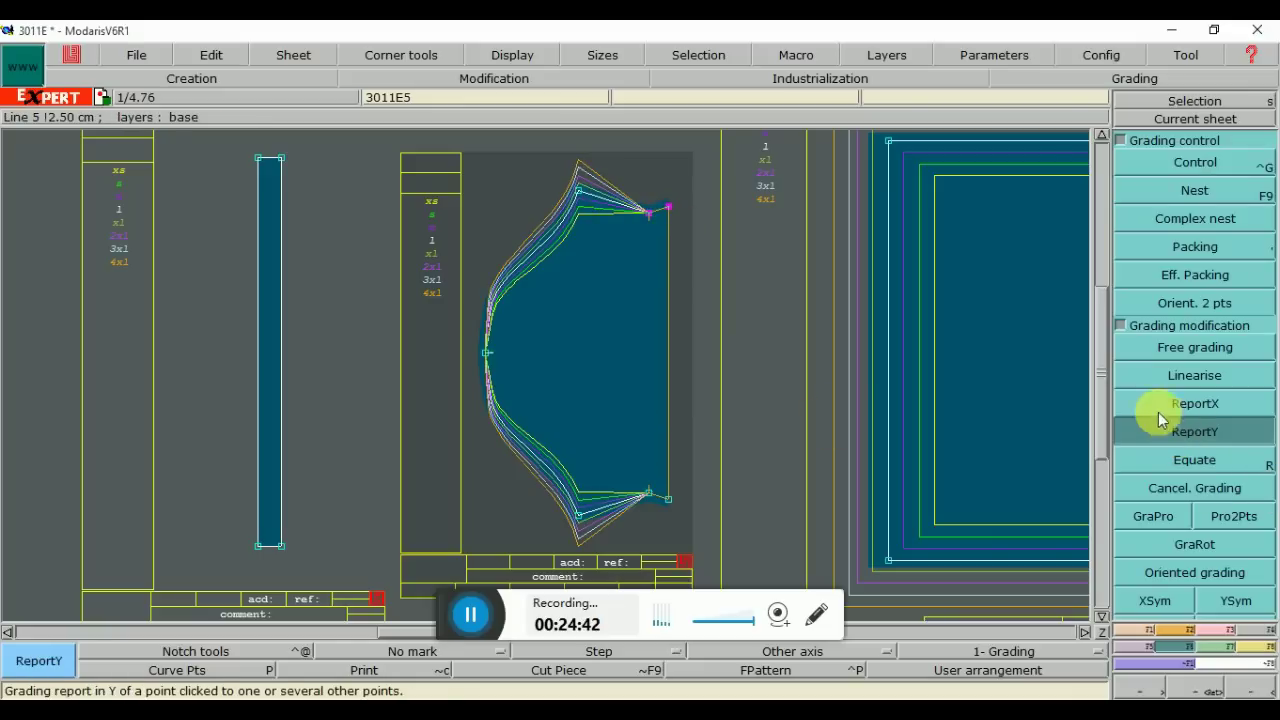
left_click(580, 195)
left_click(652, 216)
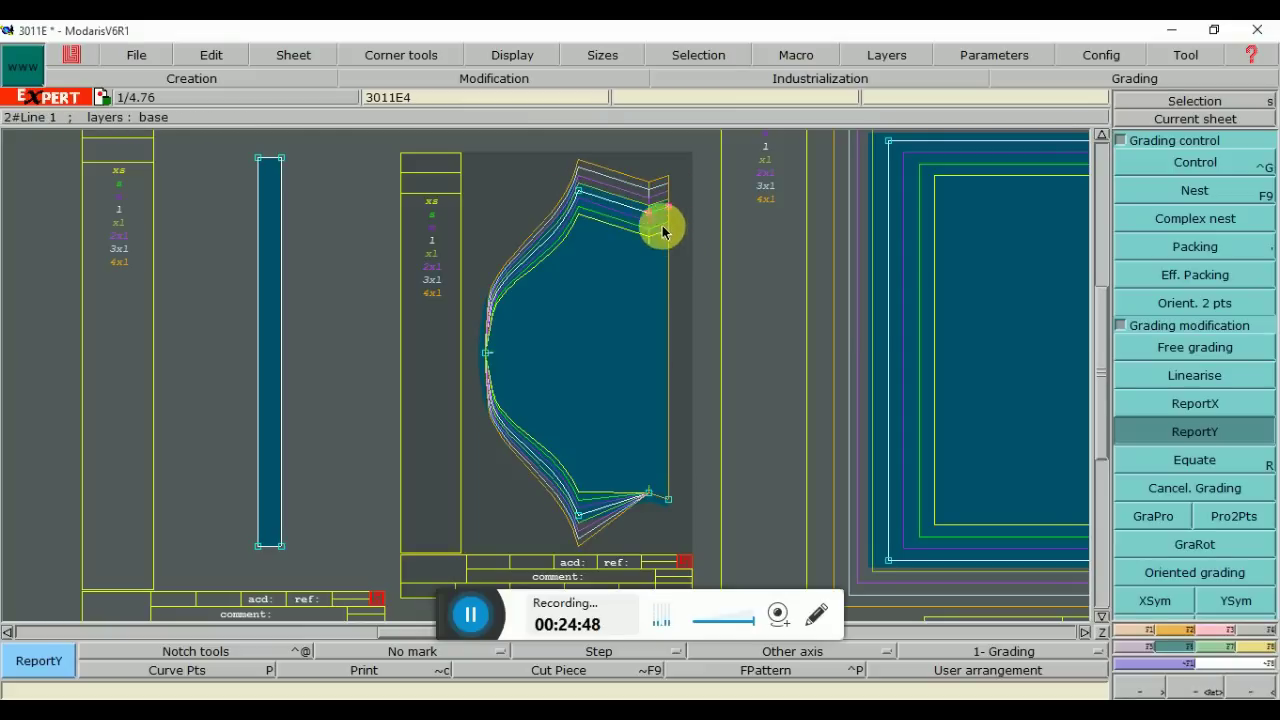
left_click(655, 215)
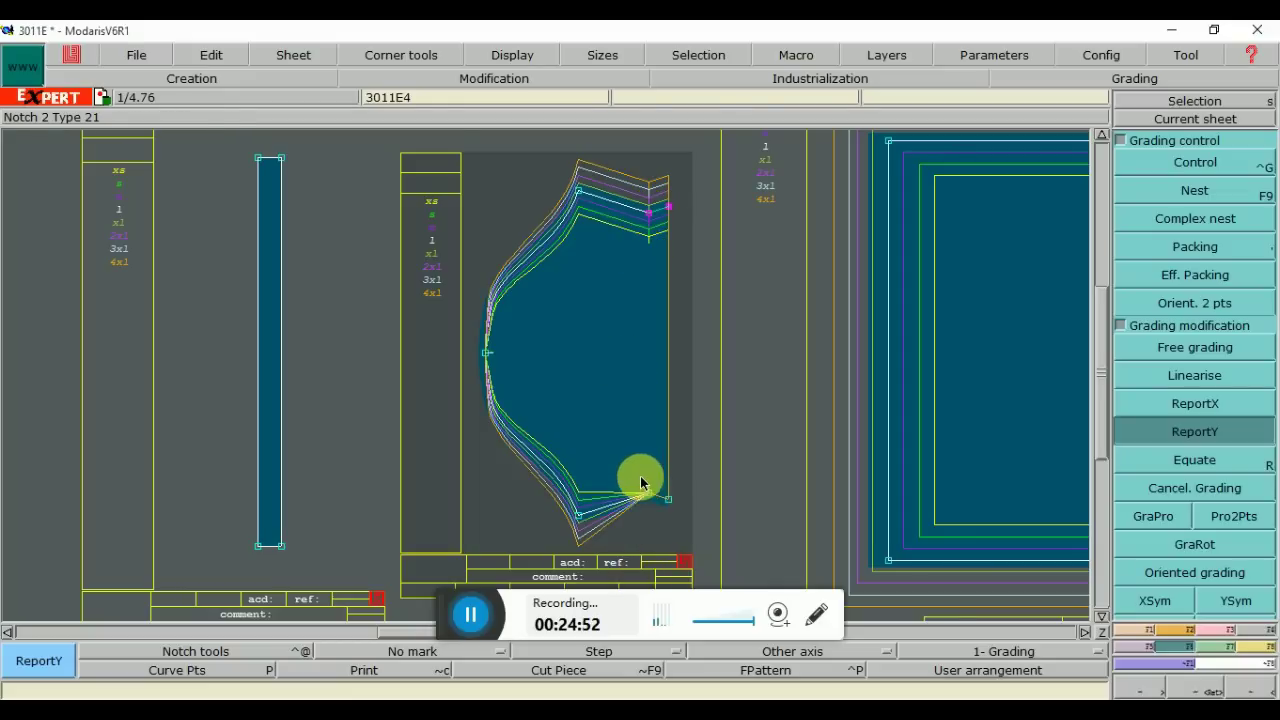
Copy the upper hem notch point's Y grading to the two lower hem points of 3011E4 with ReportY and mirror it with XSym
left_click(676, 519)
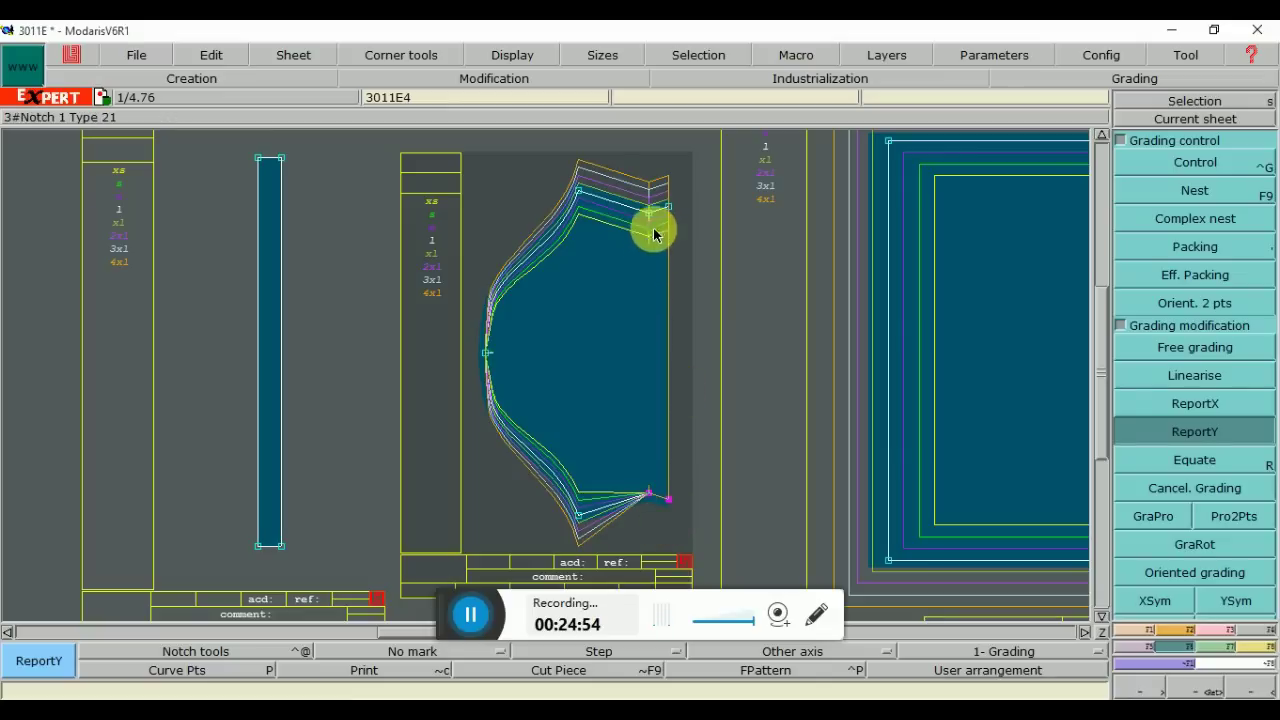
right_click(972, 376)
left_click(651, 212)
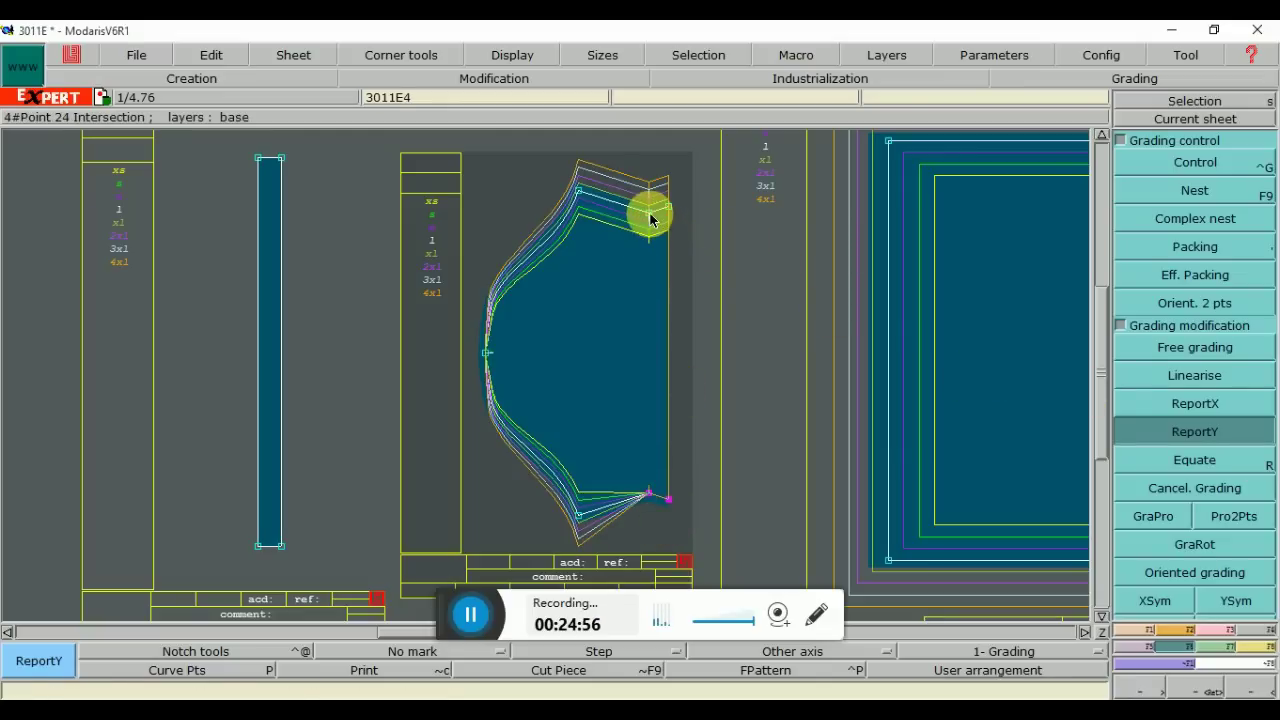
left_click(650, 493)
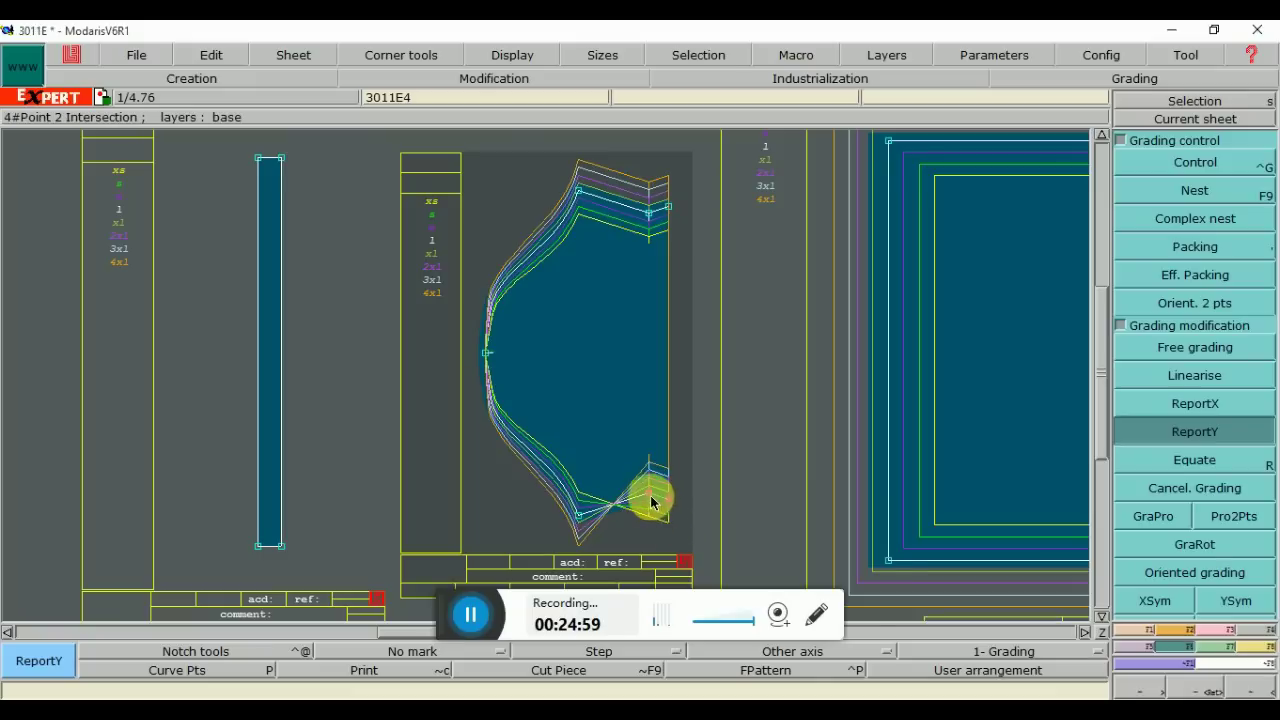
left_click(1155, 600)
left_click(653, 498)
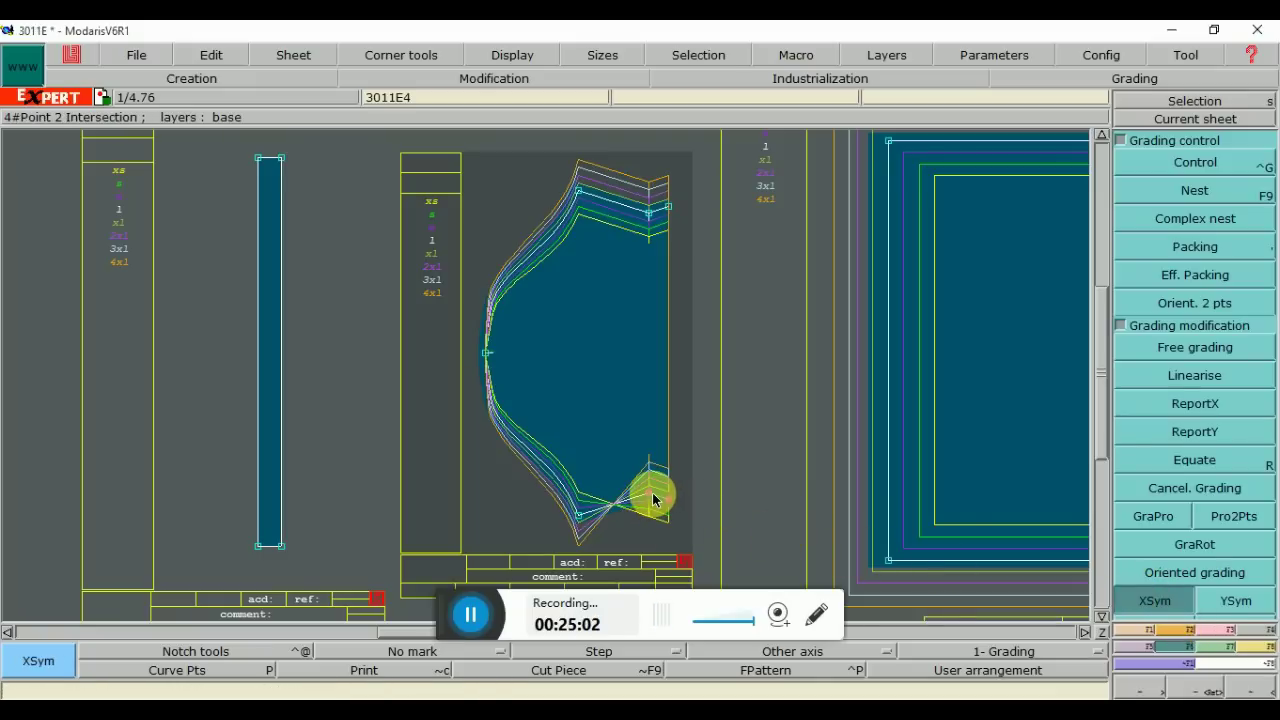
left_click(653, 498)
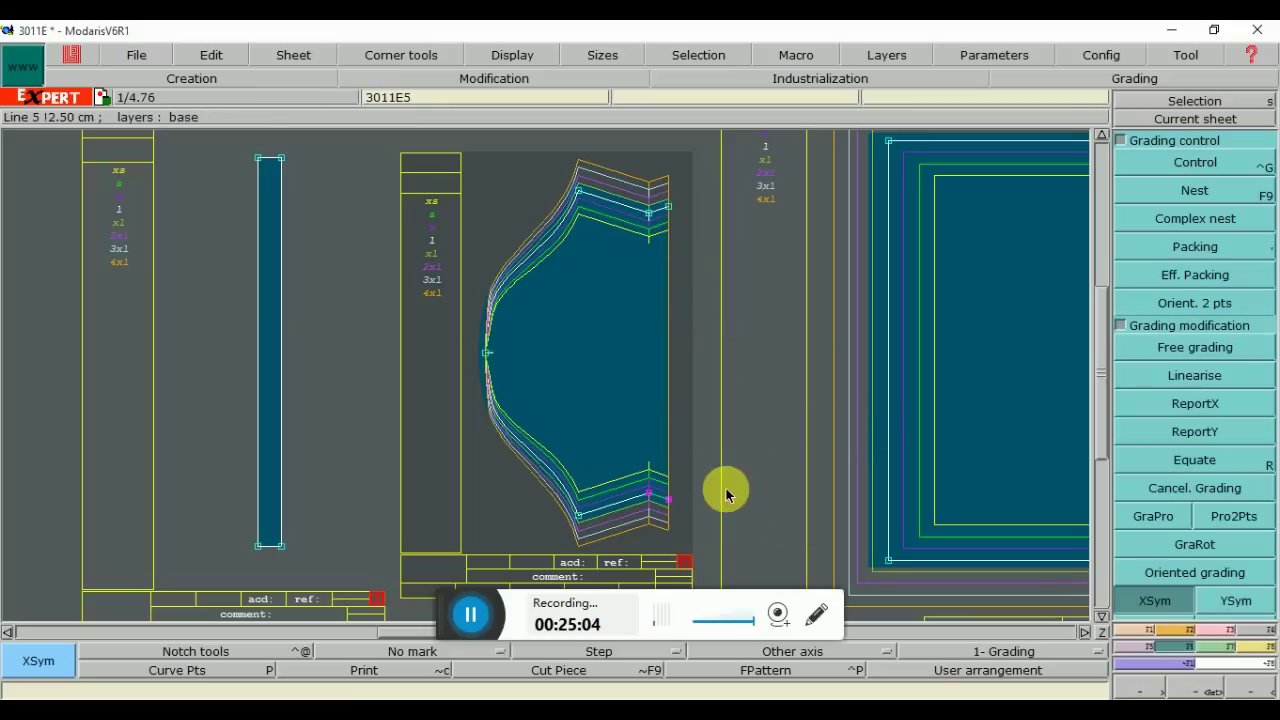
Select 3011E4's lower hem notch point and consult the 1/2 sleeve opening row in the 3011.jpg size chart
left_click(647, 501)
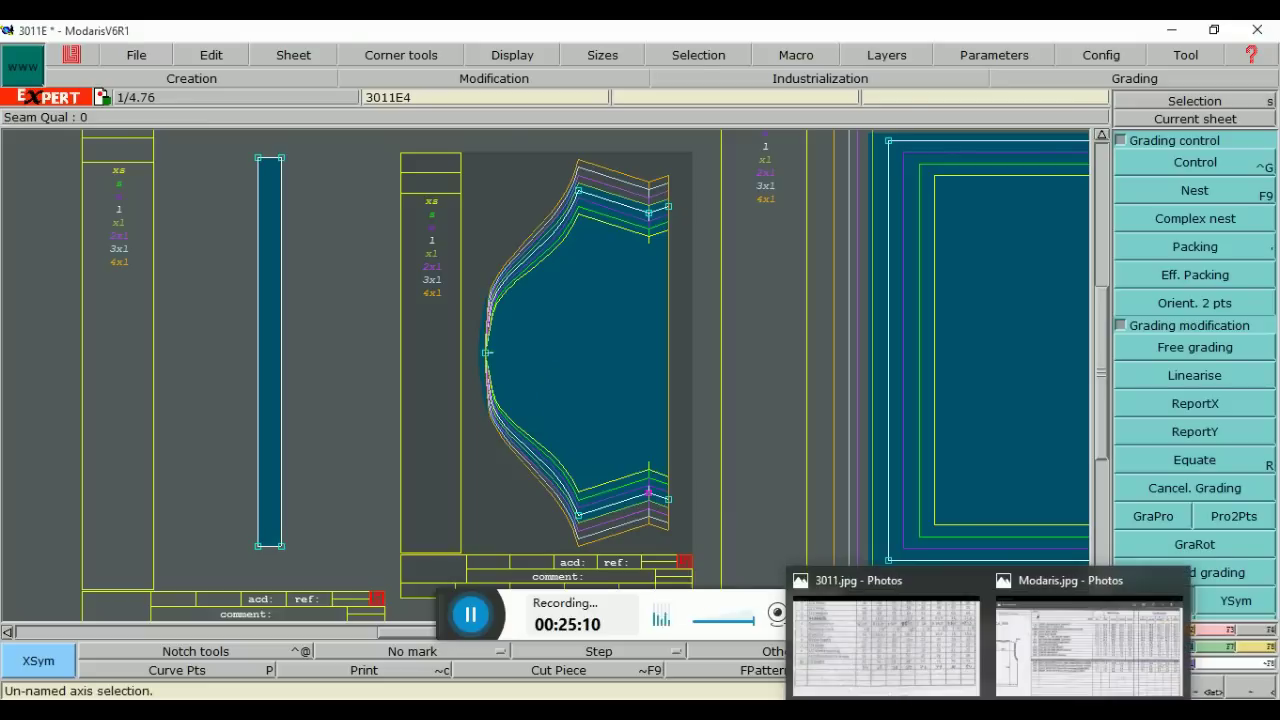
left_click(905, 648)
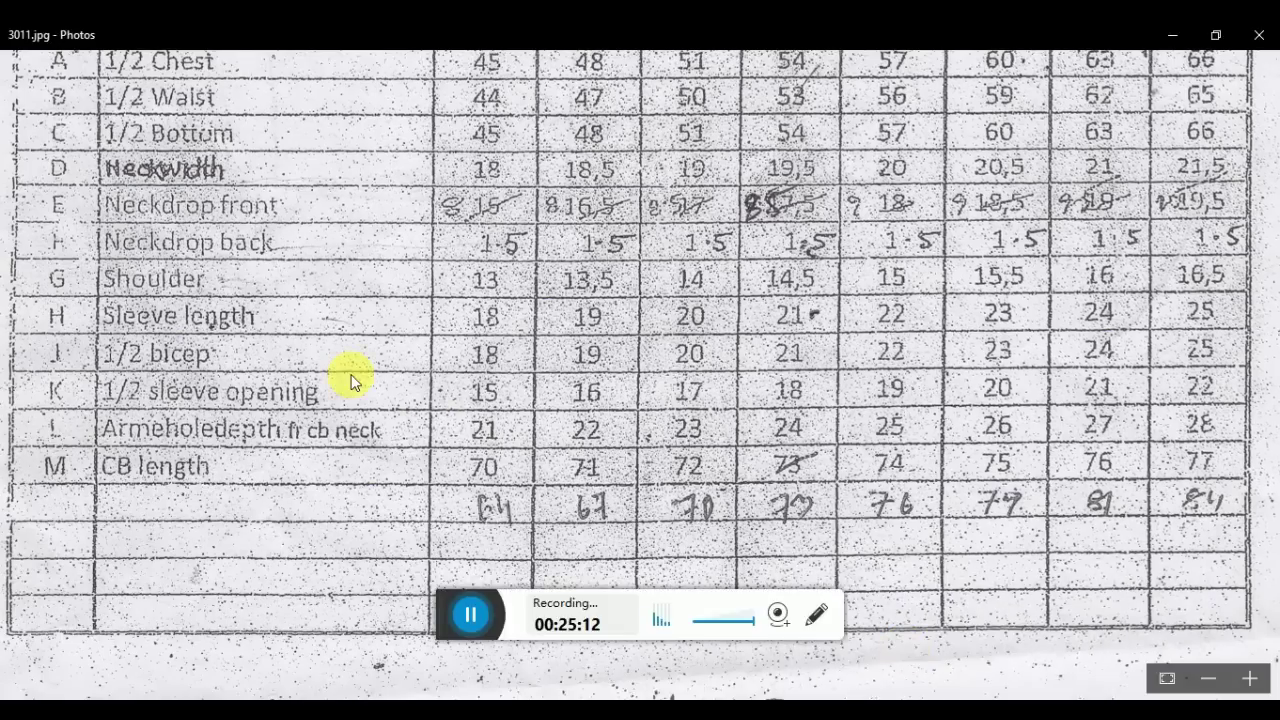